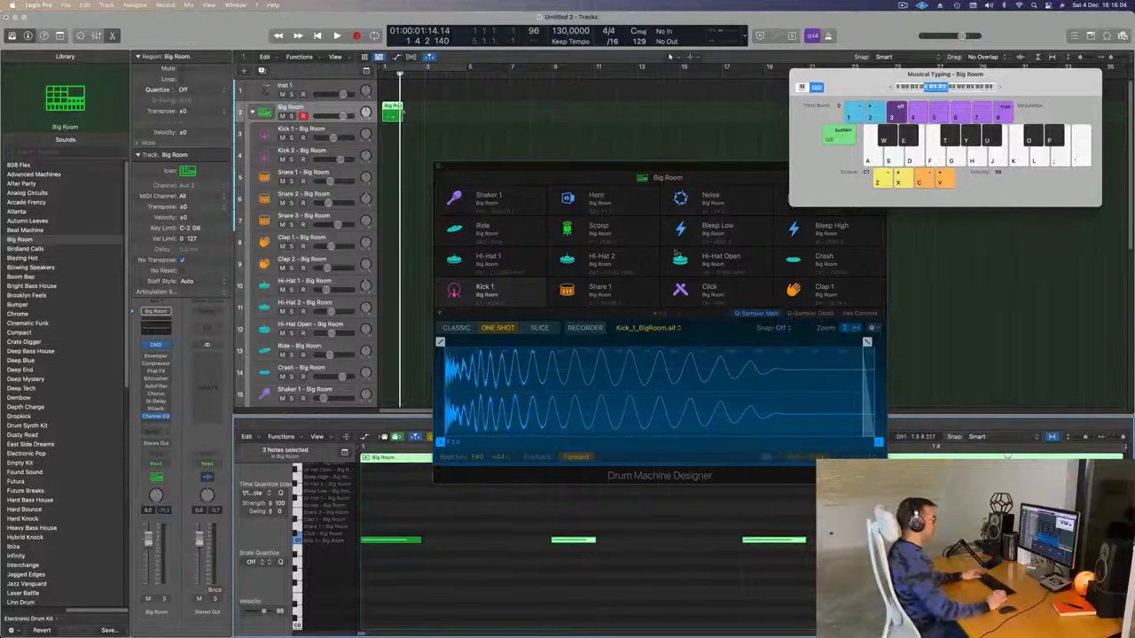
- Move the Big Room region onto the Kick 1 track and turn on cycle looping
{"action": "left_click", "coordinate": [523, 135]}
{"action": "key", "text": "space"}
{"action": "key", "text": "space"}
{"action": "left_click_drag", "start_coordinate": [395, 112], "coordinate": [395, 133]}
{"action": "key", "text": "space"}
{"action": "left_click", "coordinate": [408, 68]}
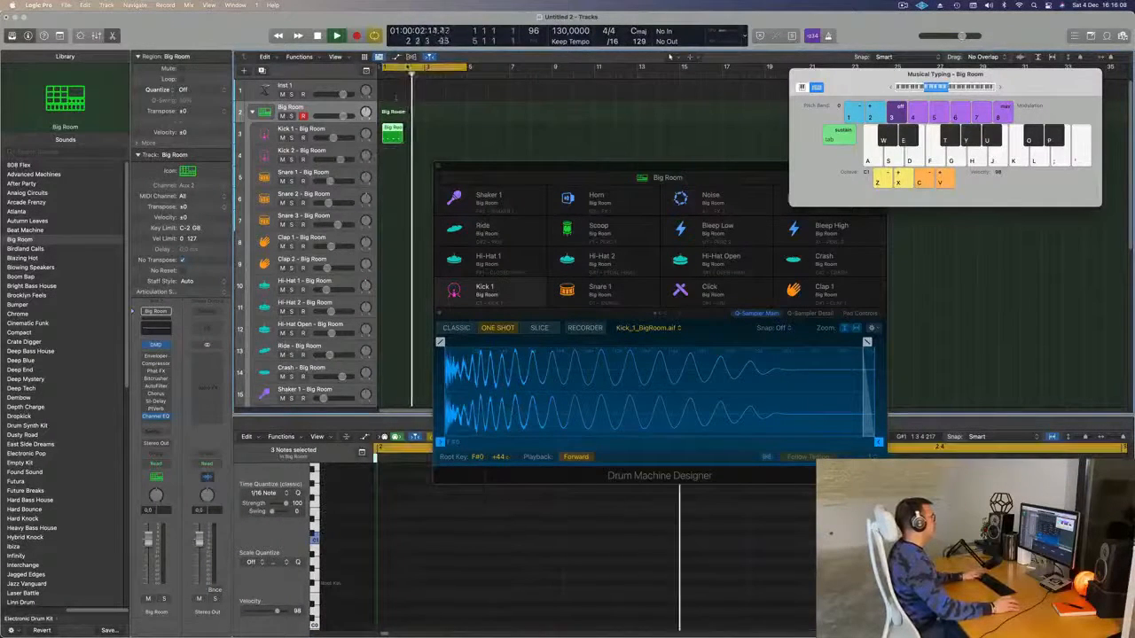
{"action": "key", "text": "space"}
{"action": "key", "text": "space"}
{"action": "key", "text": "space"}
- Transpose the region's four notes down to F#0 so they trigger the kick
{"action": "left_click", "coordinate": [479, 609]}
{"action": "key", "text": "alt+Down"}
{"action": "key", "text": "alt+Down"}
{"action": "key", "text": "alt+Down"}
{"action": "key", "text": "alt+Down"}
{"action": "key", "text": "alt+Down"}
{"action": "key", "text": "alt+Down"}
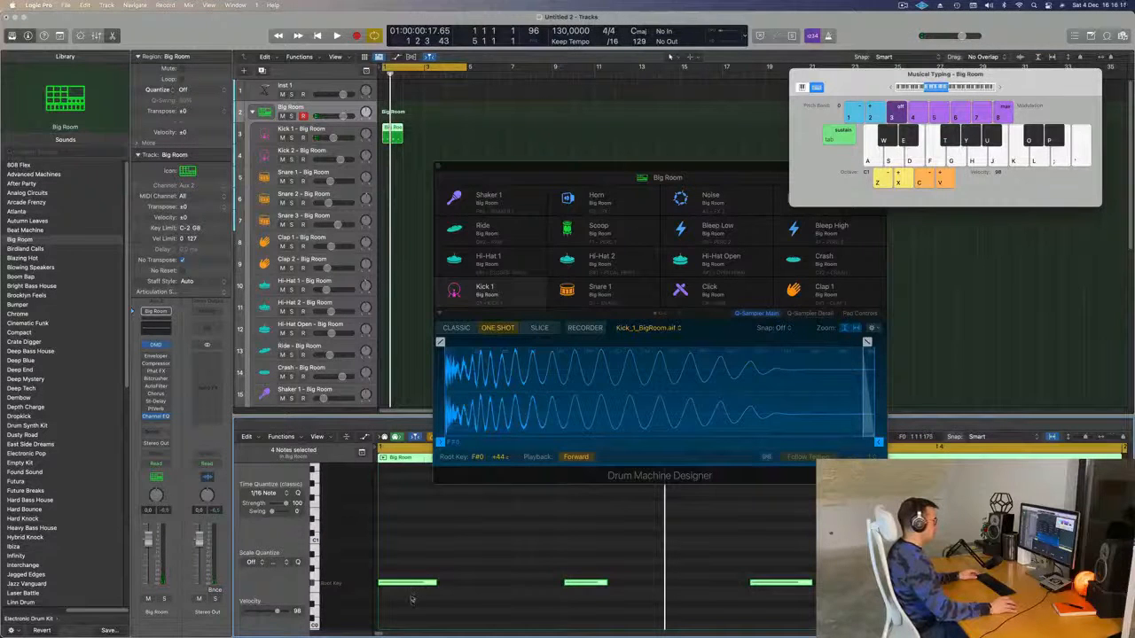
{"action": "left_click_drag", "start_coordinate": [378, 546], "coordinate": [990, 620]}
{"action": "key", "text": "alt+Down"}
{"action": "key", "text": "alt+Down"}
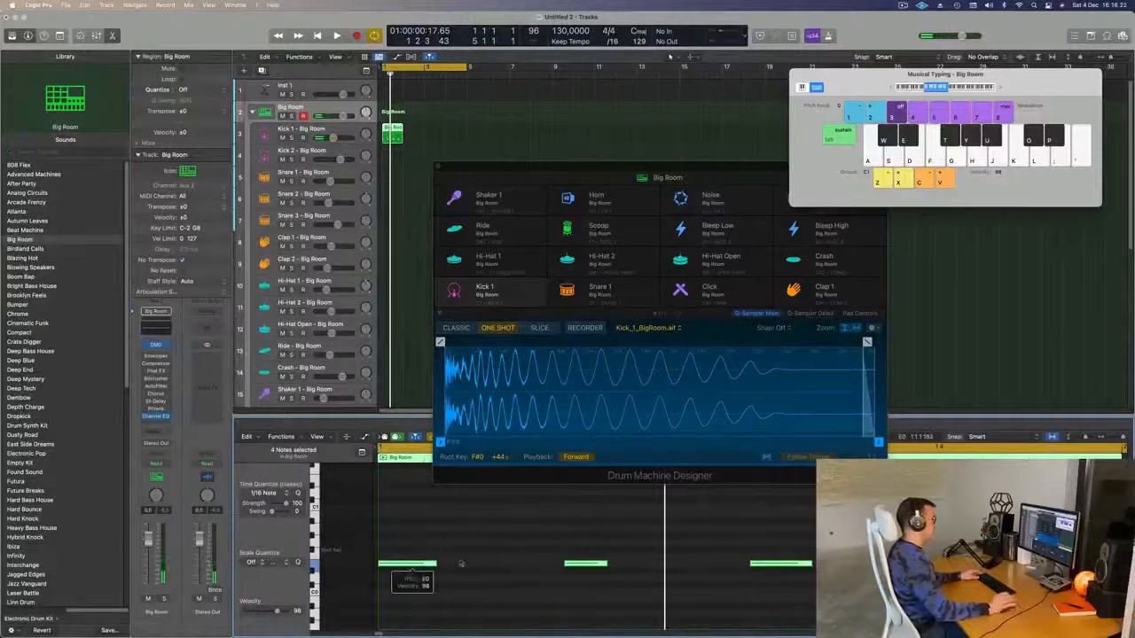
{"action": "key", "text": "space"}
{"action": "key", "text": "space"}
- Repeat the kick region across the following bars and play the beat back
{"action": "left_click_drag", "start_coordinate": [481, 167], "coordinate": [568, 186]}
{"action": "left_click", "coordinate": [391, 138]}
{"action": "key", "text": "super+r"}
{"action": "left_click", "coordinate": [451, 161]}
{"action": "key", "text": "space"}
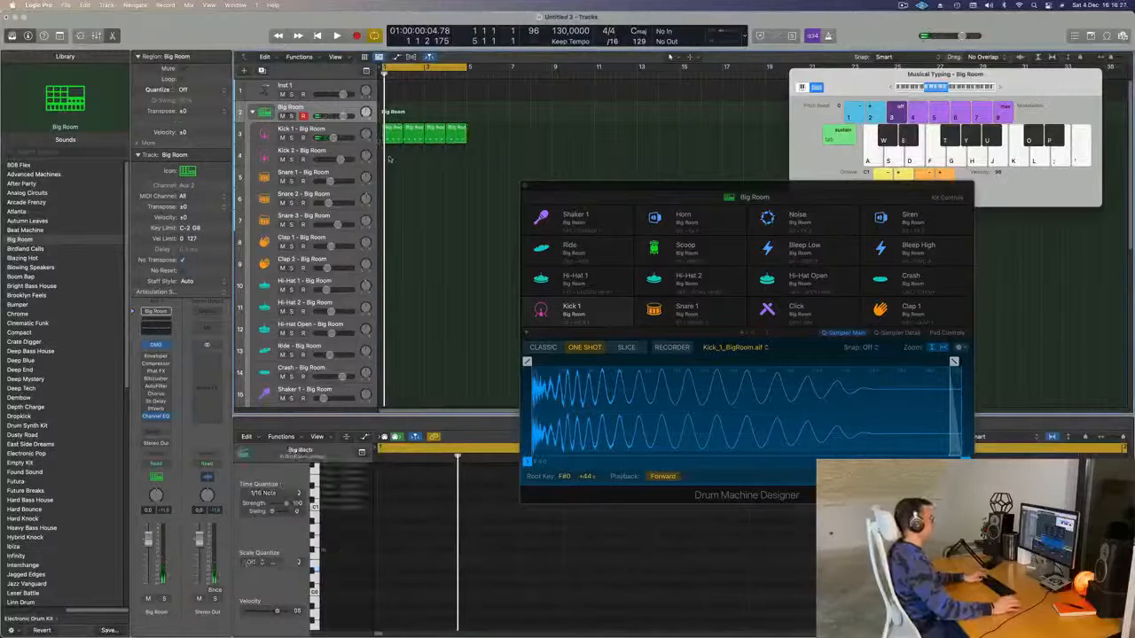
{"action": "key", "text": "space"}
{"action": "left_click_drag", "start_coordinate": [646, 186], "coordinate": [712, 198]}
{"action": "key", "text": "space"}
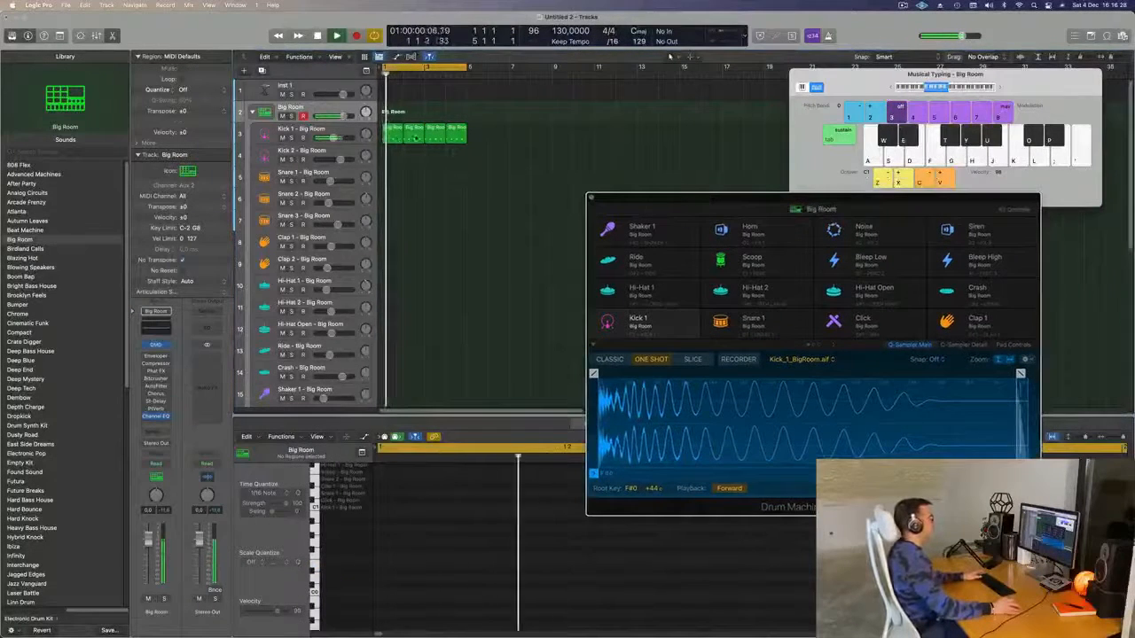
{"action": "left_click", "coordinate": [393, 136]}
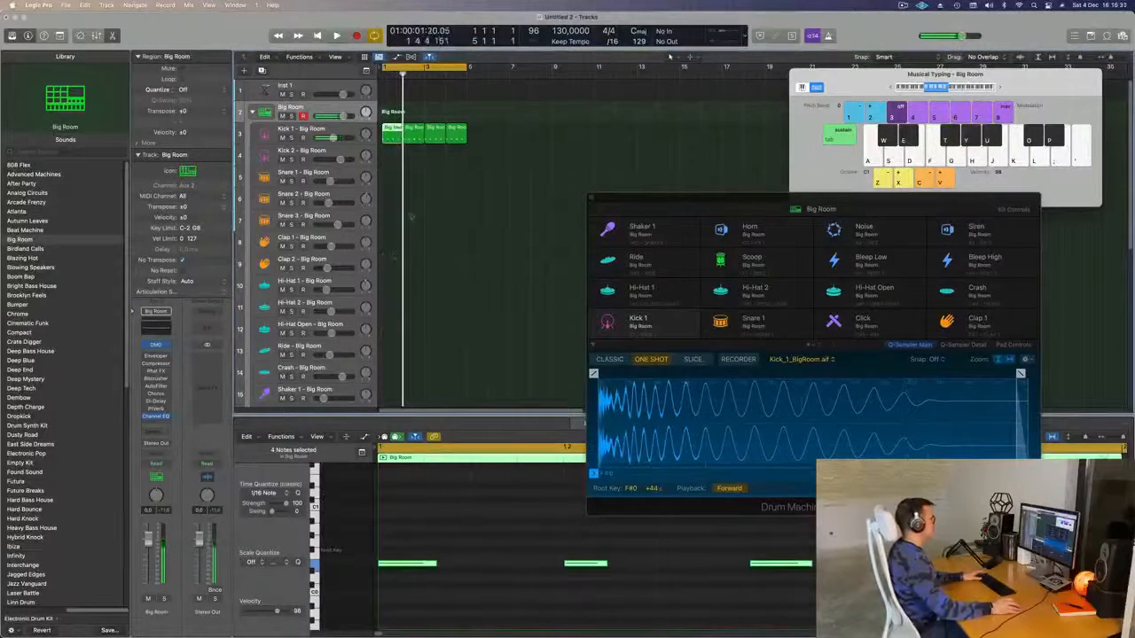
- Copy the first Kick 1 region onto the Hi-Hat 1 track
{"action": "left_click", "coordinate": [344, 132]}
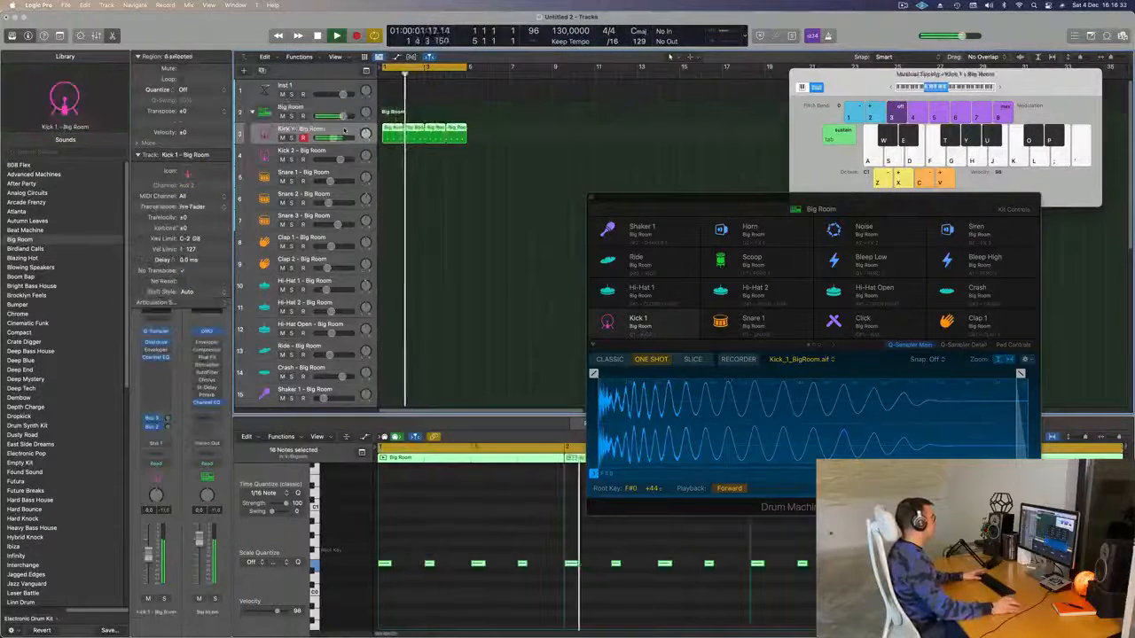
{"action": "left_click_drag", "start_coordinate": [726, 199], "coordinate": [679, 194]}
{"action": "key", "text": "space"}
{"action": "left_click", "coordinate": [471, 157]}
{"action": "left_click", "coordinate": [394, 130]}
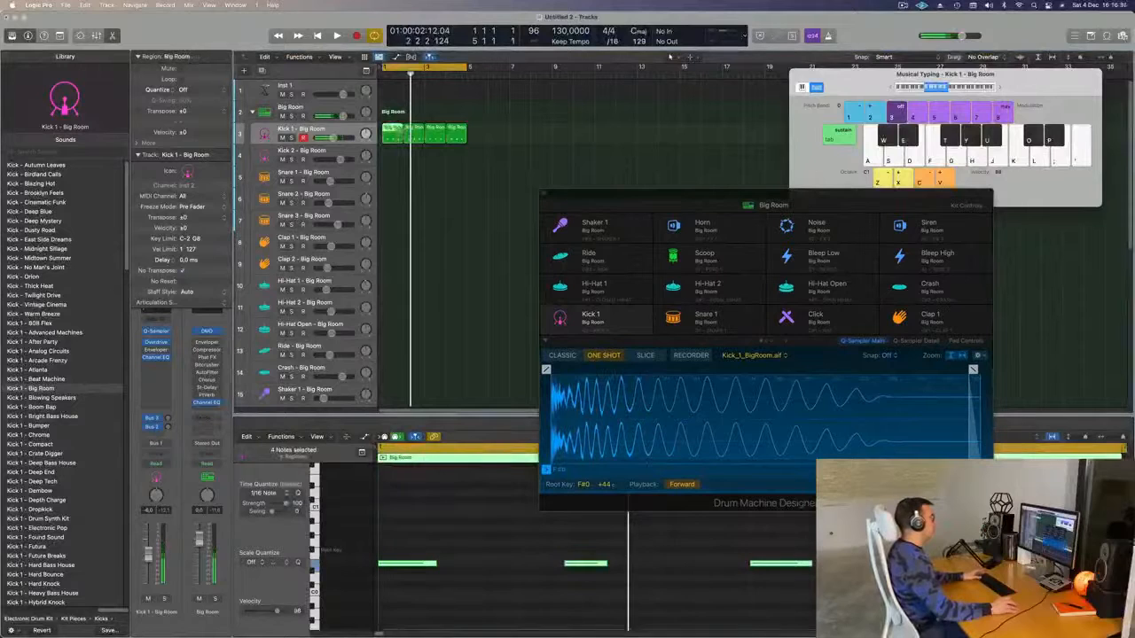
{"action": "left_click_drag", "start_coordinate": [387, 139], "coordinate": [390, 286]}
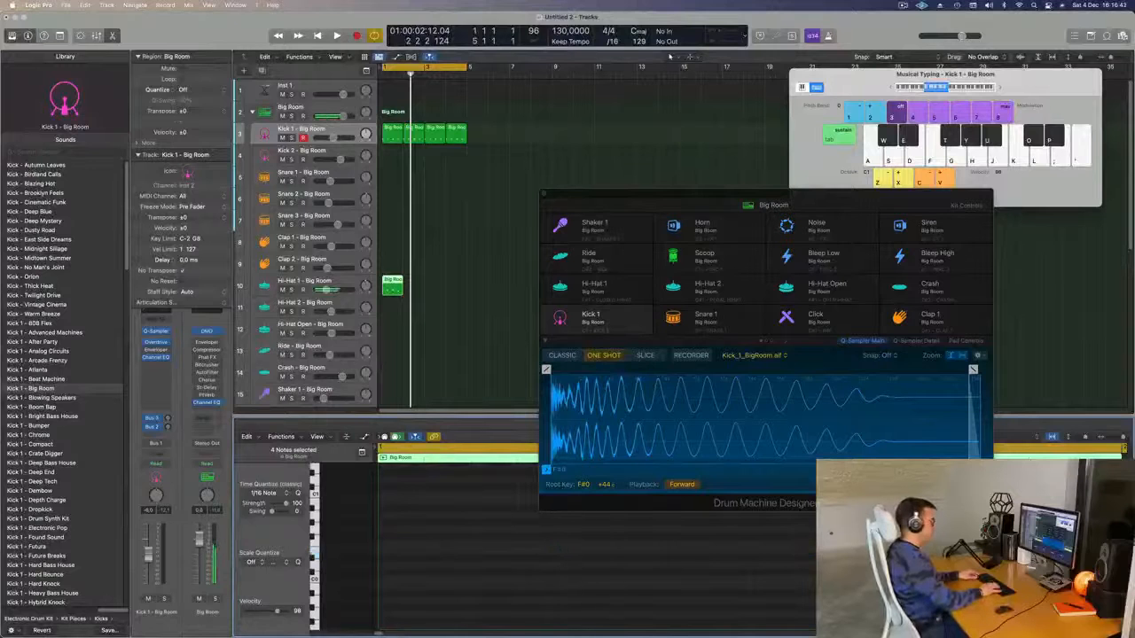
- Shorten the four hi-hat notes and raise them one octave
{"action": "key", "text": "space"}
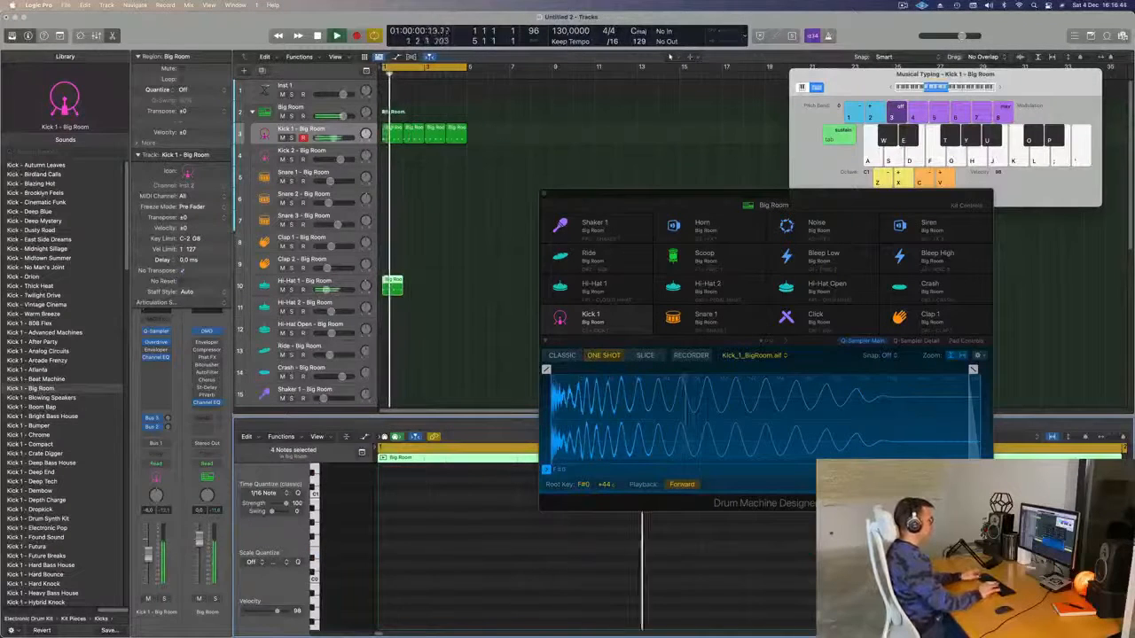
{"action": "scroll", "coordinate": [470, 512], "scroll_direction": "up", "scroll_amount": 5}
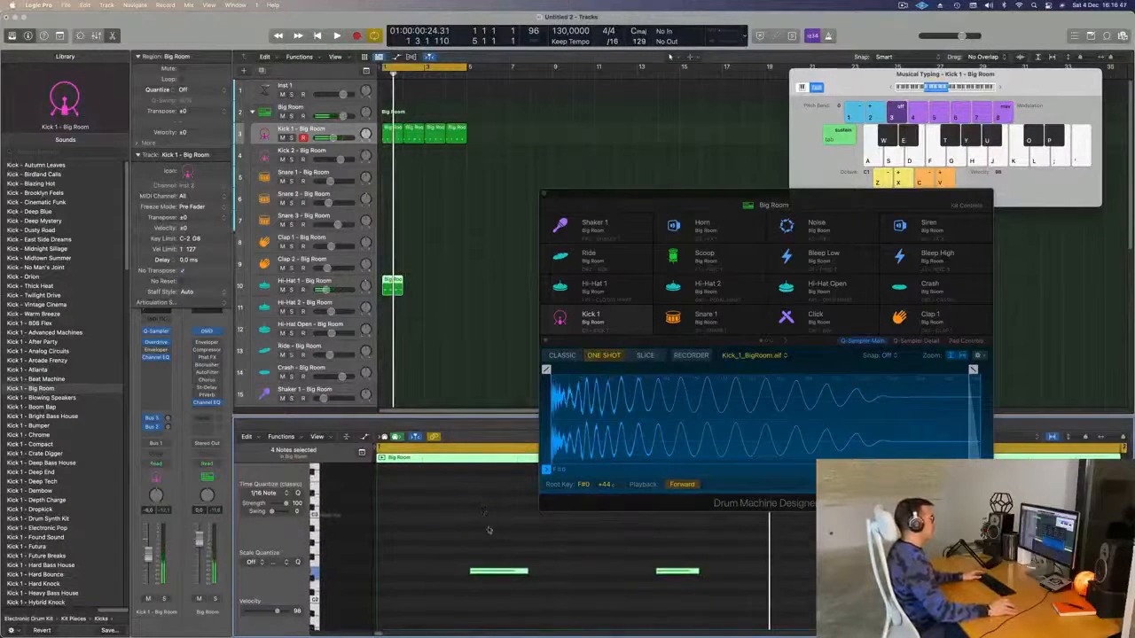
{"action": "left_click_drag", "start_coordinate": [526, 571], "coordinate": [510, 576]}
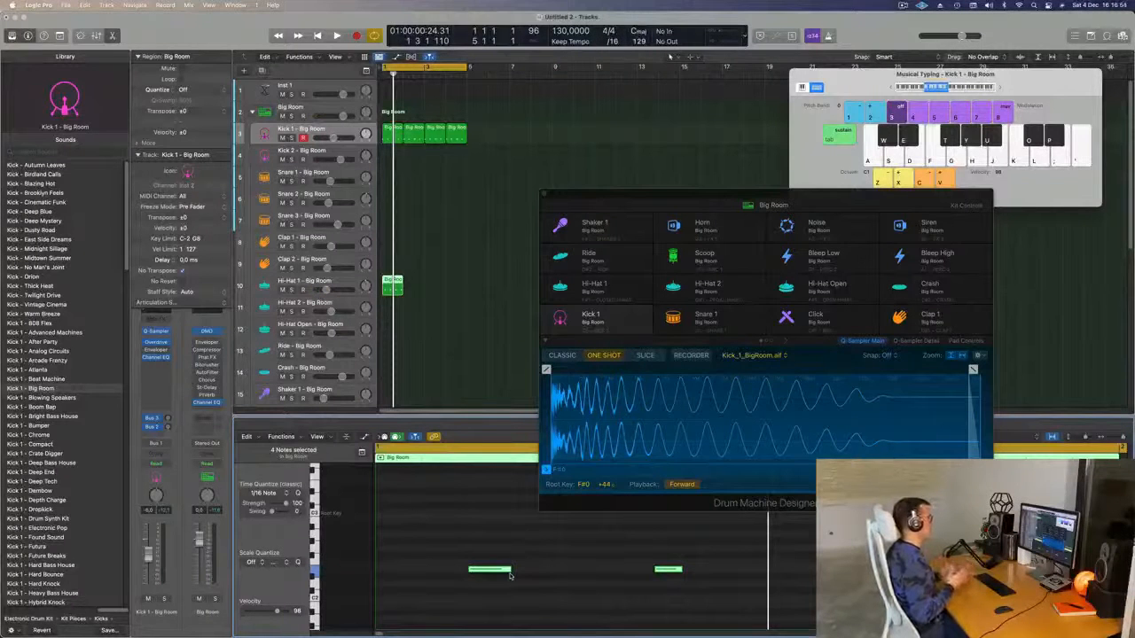
{"action": "mouse_move", "coordinate": [462, 542]}
{"action": "left_mouse_down"}
{"action": "mouse_move", "coordinate": [708, 557]}
{"action": "mouse_move", "coordinate": [1130, 626]}
{"action": "left_mouse_up"}
{"action": "key", "text": "alt+shift+Up"}
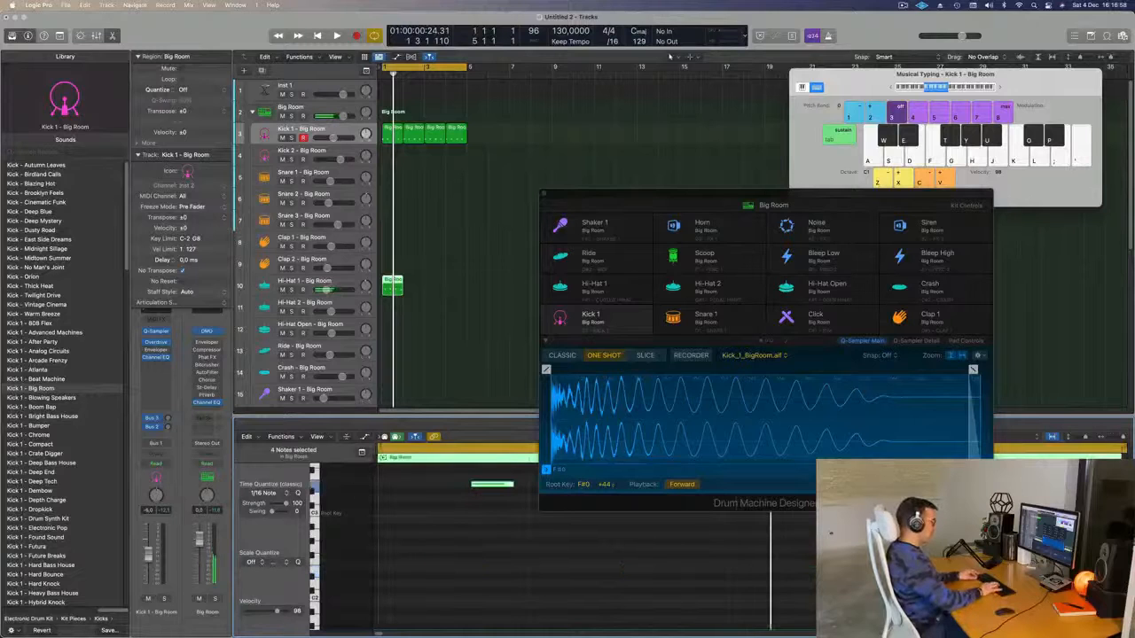
- Repeat the Hi-Hat 1 region to fill four bars
{"action": "left_click_drag", "start_coordinate": [437, 276], "coordinate": [381, 291]}
{"action": "key", "text": "super+r"}
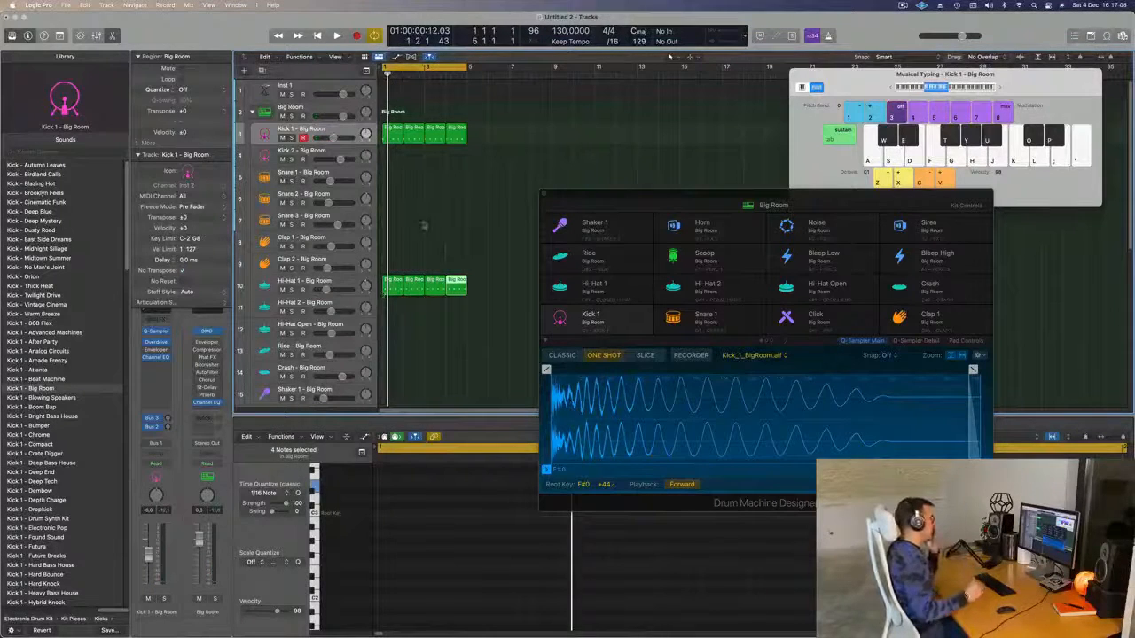
{"action": "left_click_drag", "start_coordinate": [731, 194], "coordinate": [900, 91]}
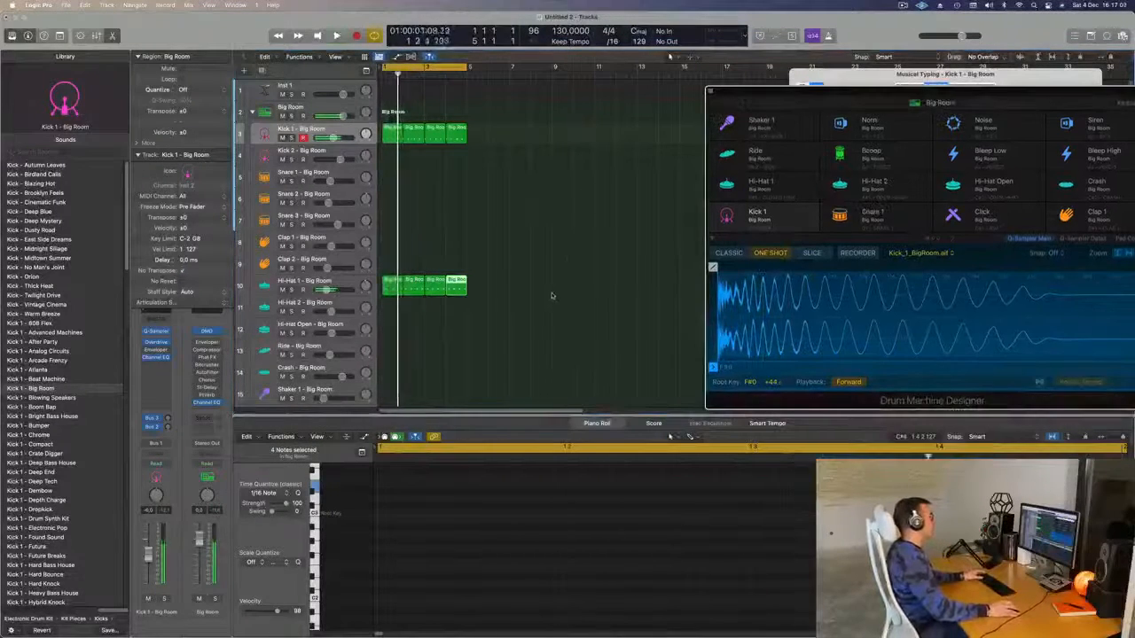
- Copy the Kick 1 region onto Snare 1 and trim it to two hits
{"action": "left_click", "coordinate": [392, 131]}
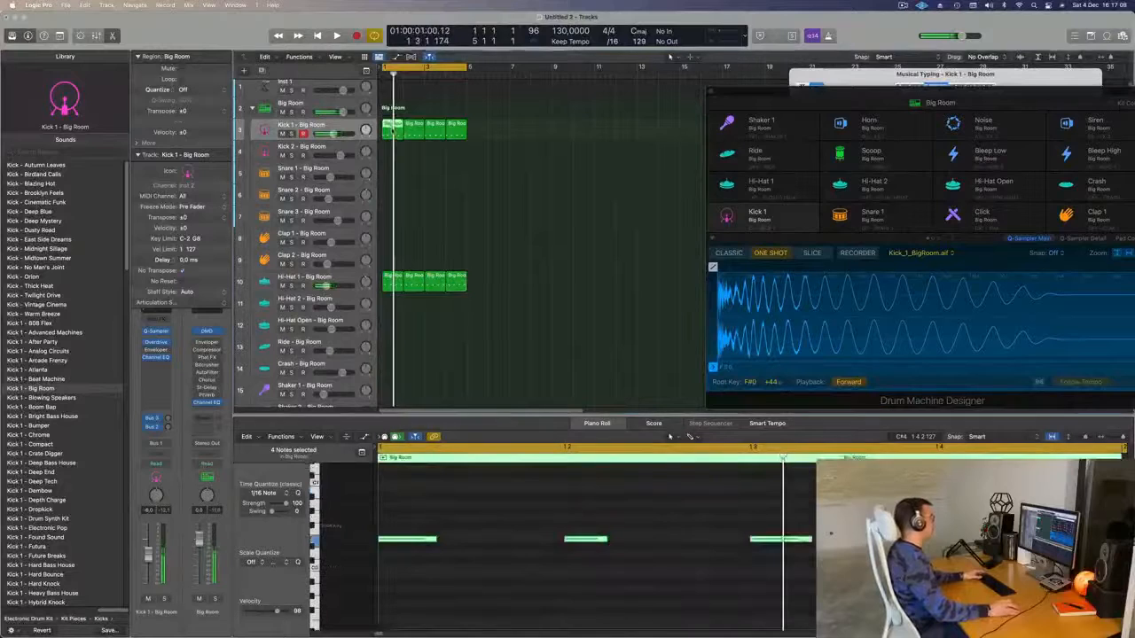
{"action": "left_click_drag", "start_coordinate": [392, 130], "coordinate": [394, 182]}
{"action": "left_click_drag", "start_coordinate": [420, 507], "coordinate": [975, 587]}
{"action": "left_click_drag", "start_coordinate": [452, 519], "coordinate": [410, 563]}
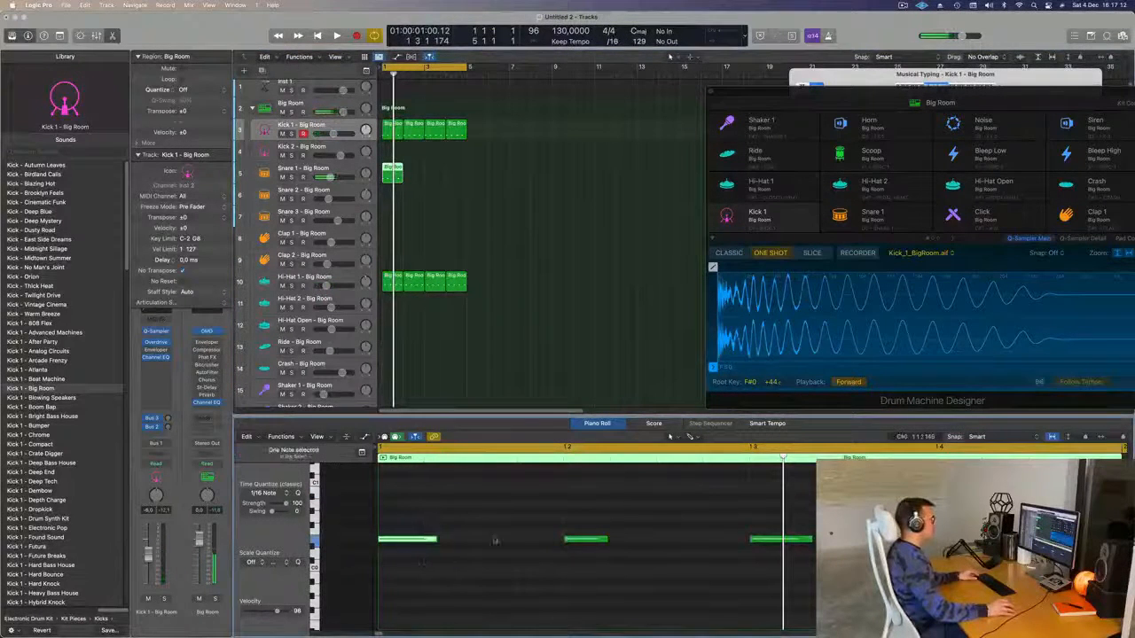
{"action": "left_click_drag", "start_coordinate": [562, 516], "coordinate": [815, 615]}
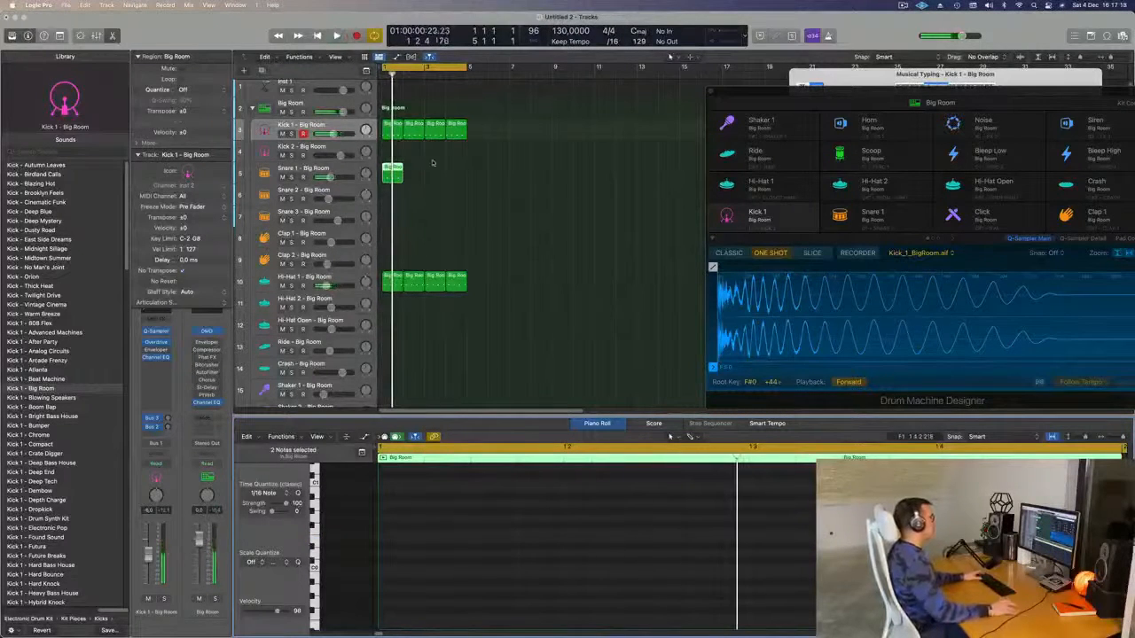
- Repeat the Snare 1 region across four bars and play it back
{"action": "key", "text": "super+r"}
{"action": "key", "text": "super+r"}
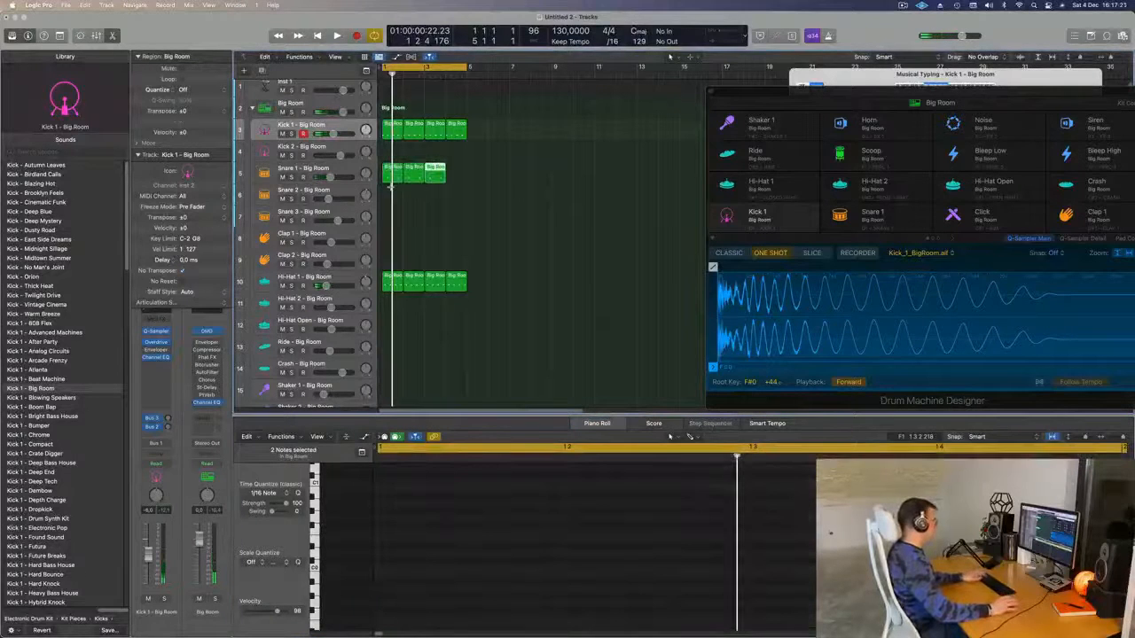
{"action": "key", "text": "space"}
{"action": "left_click", "coordinate": [297, 168]}
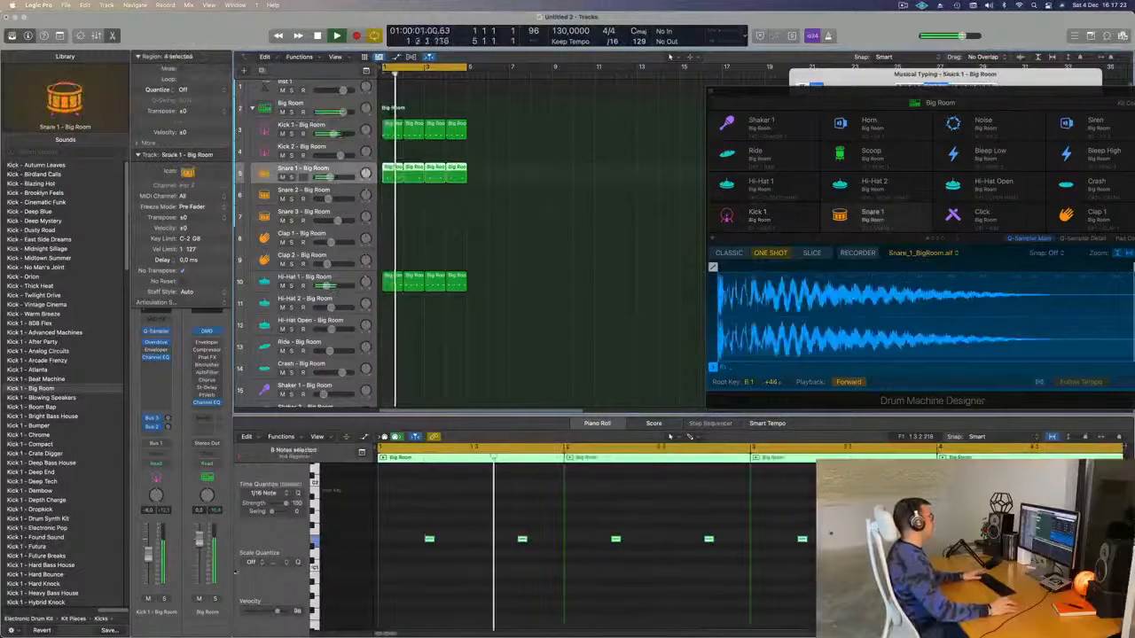
{"action": "key", "text": "space"}
{"action": "key", "text": "space"}
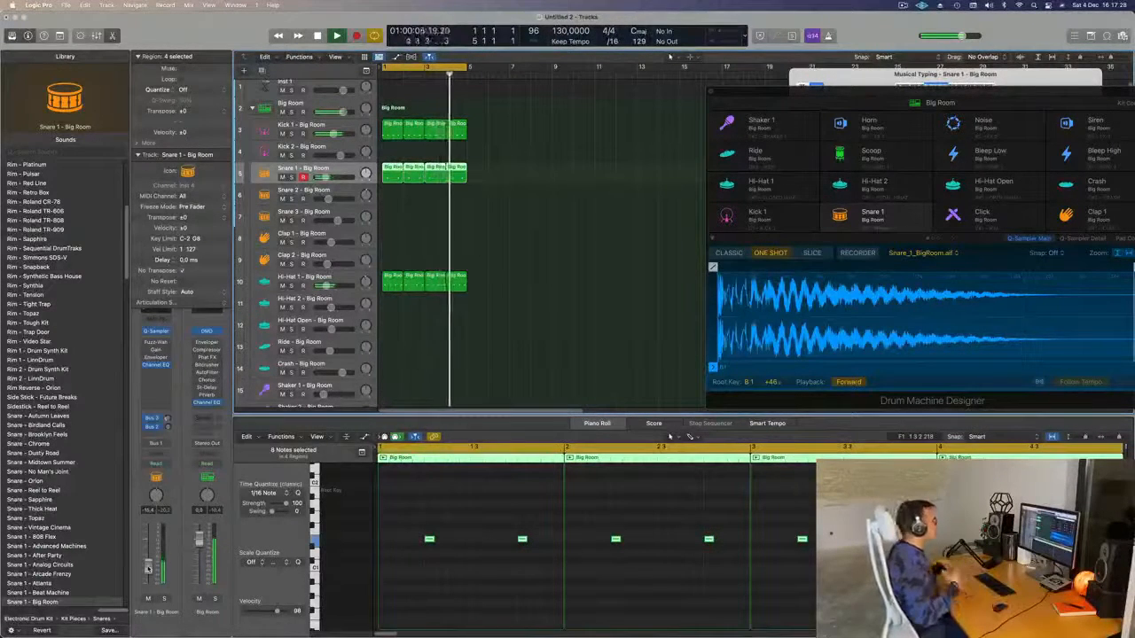
{"action": "scroll", "coordinate": [531, 266], "scroll_direction": "down", "scroll_amount": 4}
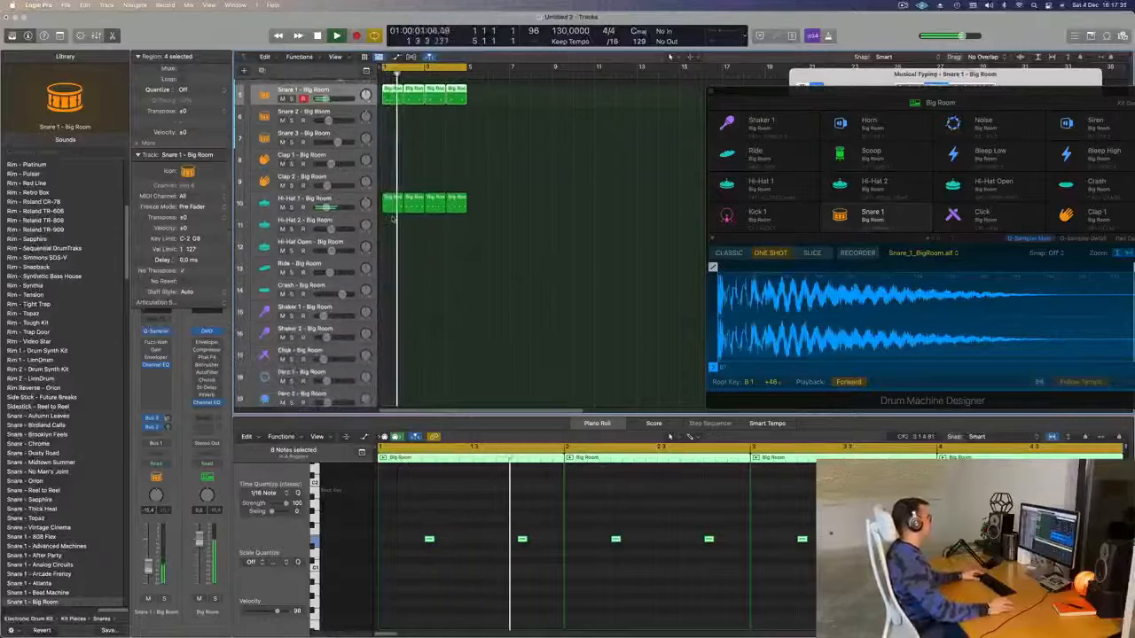
{"action": "key", "text": "super+Up"}
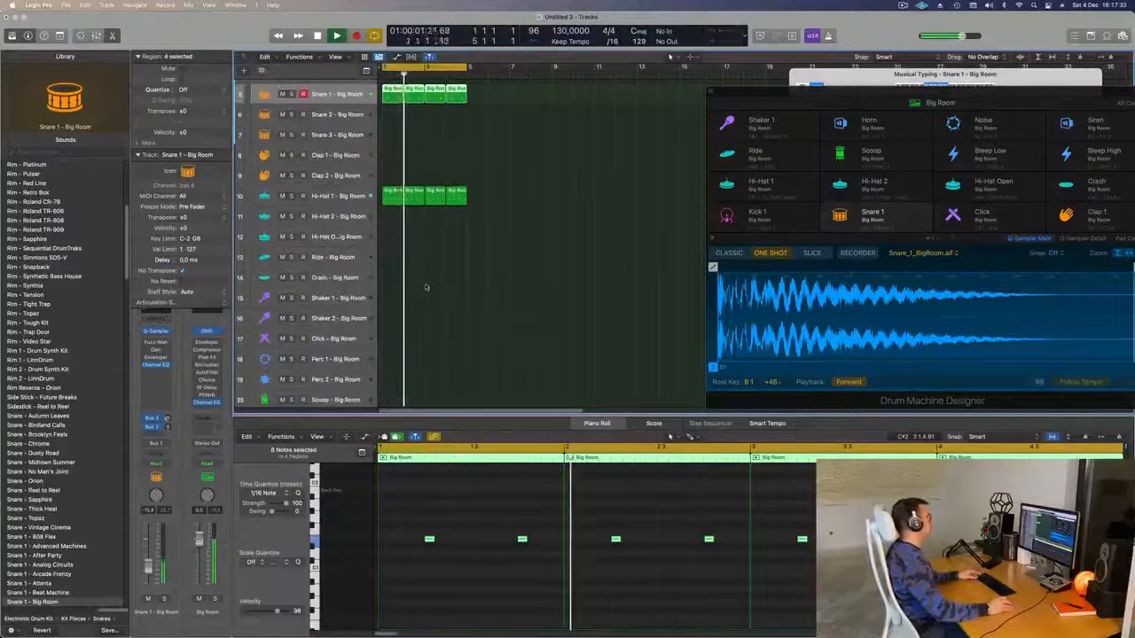
{"action": "scroll", "coordinate": [498, 203], "scroll_direction": "up", "scroll_amount": 4}
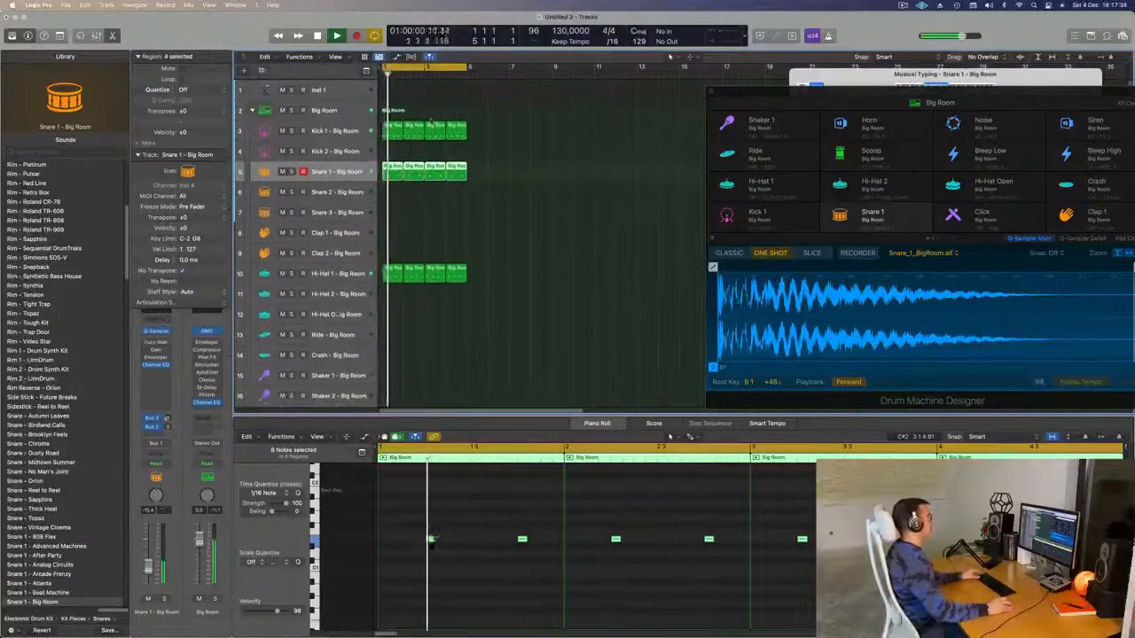
- Copy the first Kick 1 region onto the Kick 2 track
{"action": "left_click", "coordinate": [393, 131]}
{"action": "left_click_drag", "start_coordinate": [395, 132], "coordinate": [397, 155]}
{"action": "left_click_drag", "start_coordinate": [413, 518], "coordinate": [689, 555]}
{"action": "left_click", "coordinate": [407, 148]}
{"action": "left_click", "coordinate": [396, 150]}
{"action": "left_click", "coordinate": [570, 527]}
- Delete the first three Kick 2 notes, leaving a single note
{"action": "key", "text": "super+a"}
{"action": "scroll", "coordinate": [570, 526], "scroll_direction": "down", "scroll_amount": 2}
{"action": "key", "text": "space"}
{"action": "key", "text": "space"}
{"action": "scroll", "coordinate": [569, 527], "scroll_direction": "down", "scroll_amount": 3}
{"action": "left_click_drag", "start_coordinate": [410, 524], "coordinate": [649, 616]}
{"action": "key", "text": "Delete"}
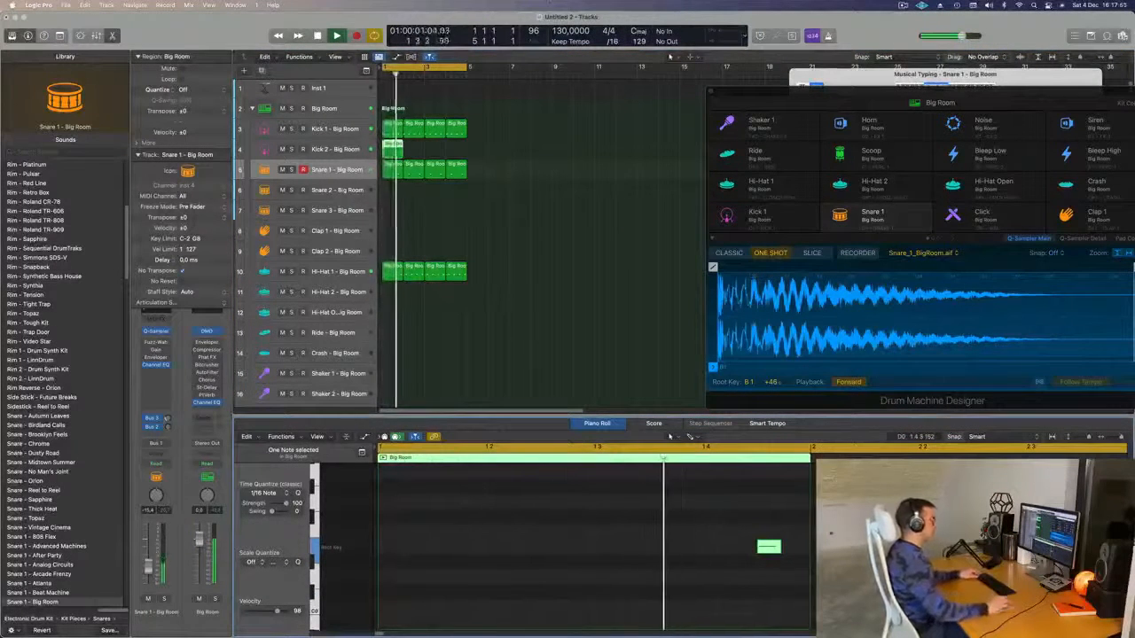
- Repeat the one-note Kick 2 region across four bars
{"action": "key", "text": "Up"}
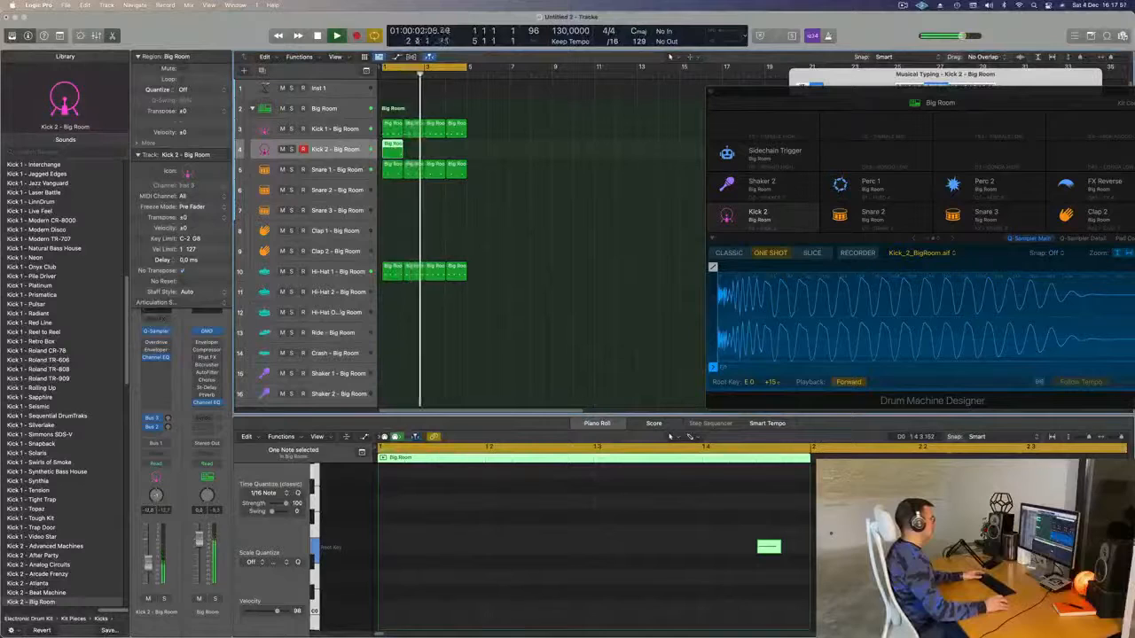
{"action": "left_click", "coordinate": [417, 156]}
{"action": "left_click", "coordinate": [398, 152]}
{"action": "key", "text": "super+r"}
{"action": "key", "text": "super+r"}
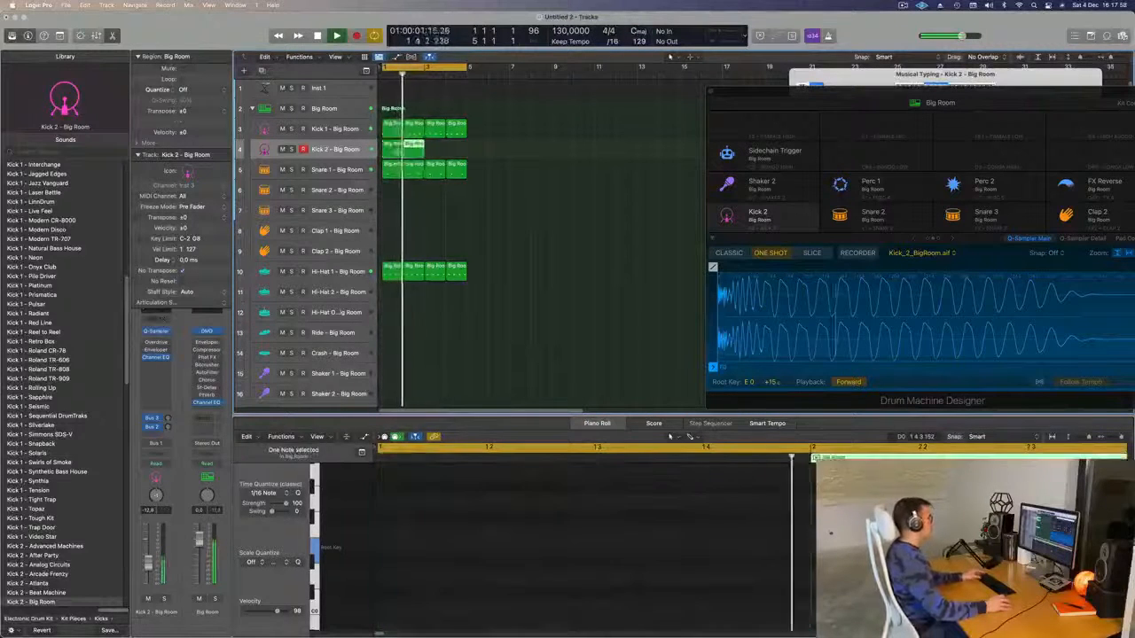
{"action": "left_click", "coordinate": [351, 145]}
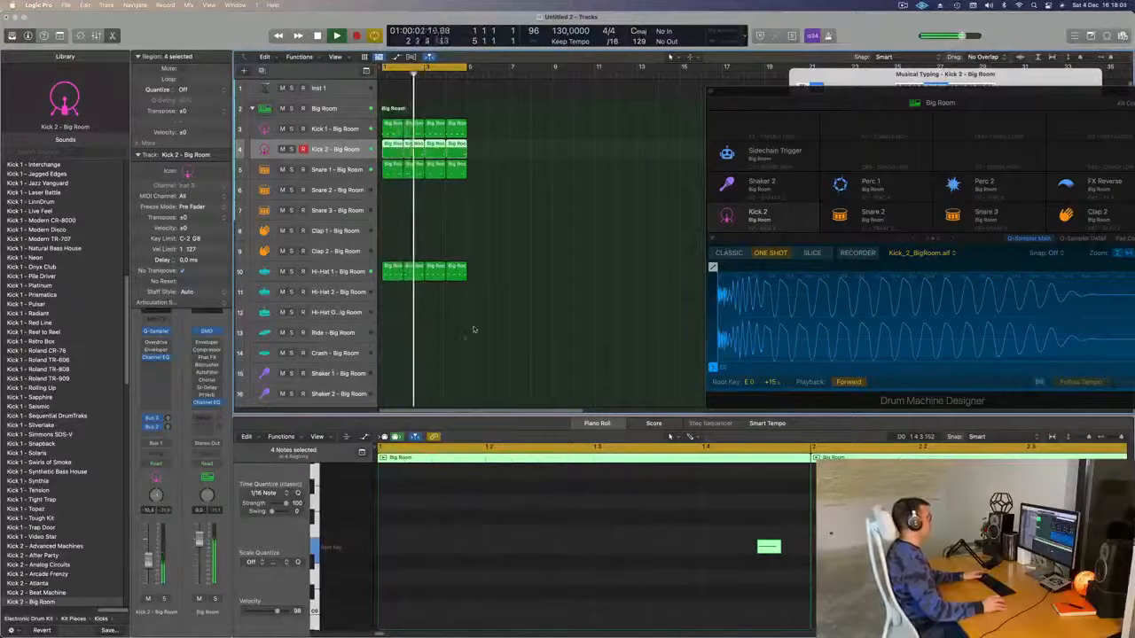
{"action": "key", "text": "super+Up"}
{"action": "key", "text": "super+Up"}
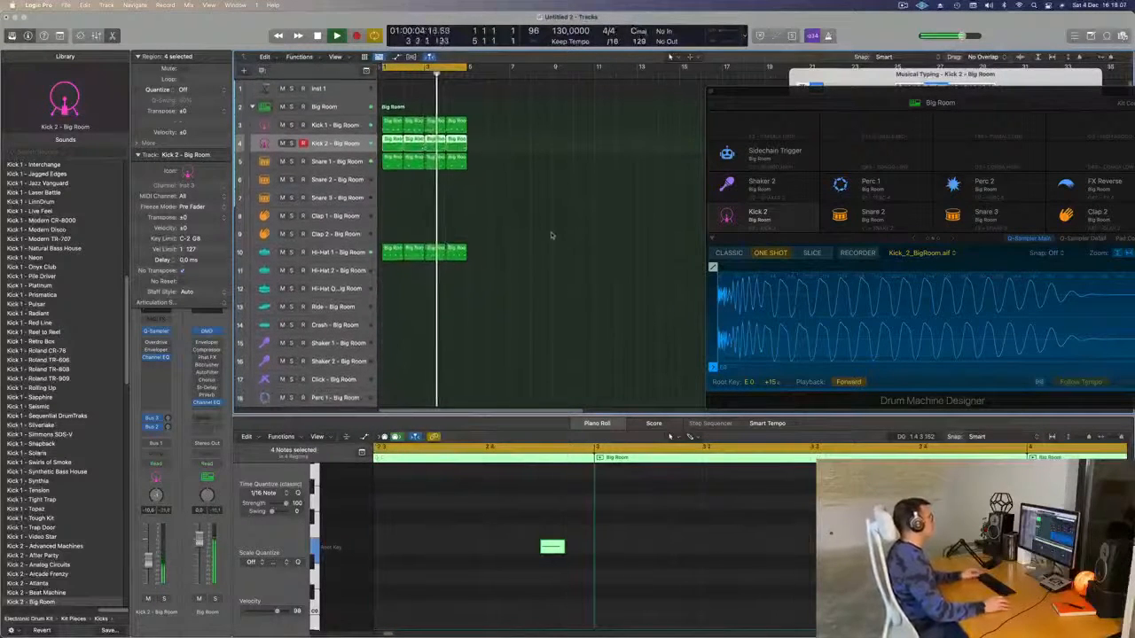
{"action": "left_click", "coordinate": [550, 235]}
{"action": "scroll", "coordinate": [573, 236], "scroll_direction": "down", "scroll_amount": 1}
- Copy a region onto Clap 1 and delete three notes, keeping a single clap
{"action": "left_click_drag", "start_coordinate": [392, 106], "coordinate": [391, 204]}
{"action": "key", "text": "space"}
{"action": "left_click_drag", "start_coordinate": [464, 527], "coordinate": [781, 593]}
{"action": "key", "text": "BackSpace"}
{"action": "left_click_drag", "start_coordinate": [558, 519], "coordinate": [371, 580]}
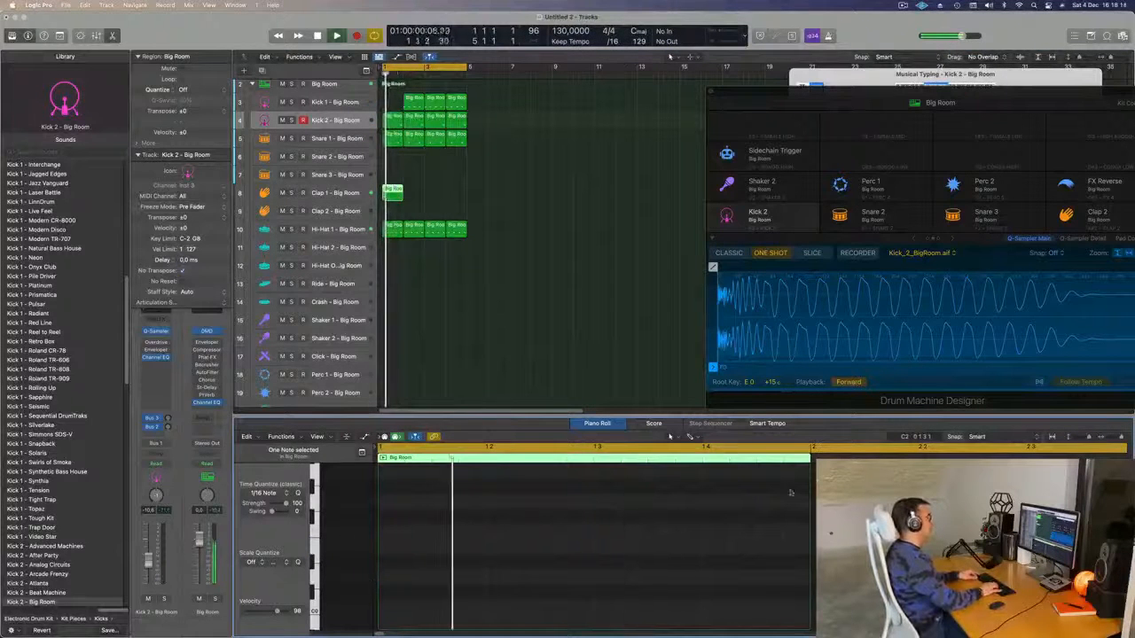
{"action": "key", "text": "space"}
- Put the Kick 1 region back at bar 1 and play the beat with Clap 1 selected
{"action": "mouse_move", "coordinate": [415, 101]}
{"action": "left_mouse_down"}
{"action": "mouse_move", "coordinate": [392, 104]}
{"action": "mouse_move", "coordinate": [414, 105]}
{"action": "left_mouse_up"}
{"action": "left_click", "coordinate": [344, 194]}
{"action": "key", "text": "space"}
{"action": "key", "text": "space"}
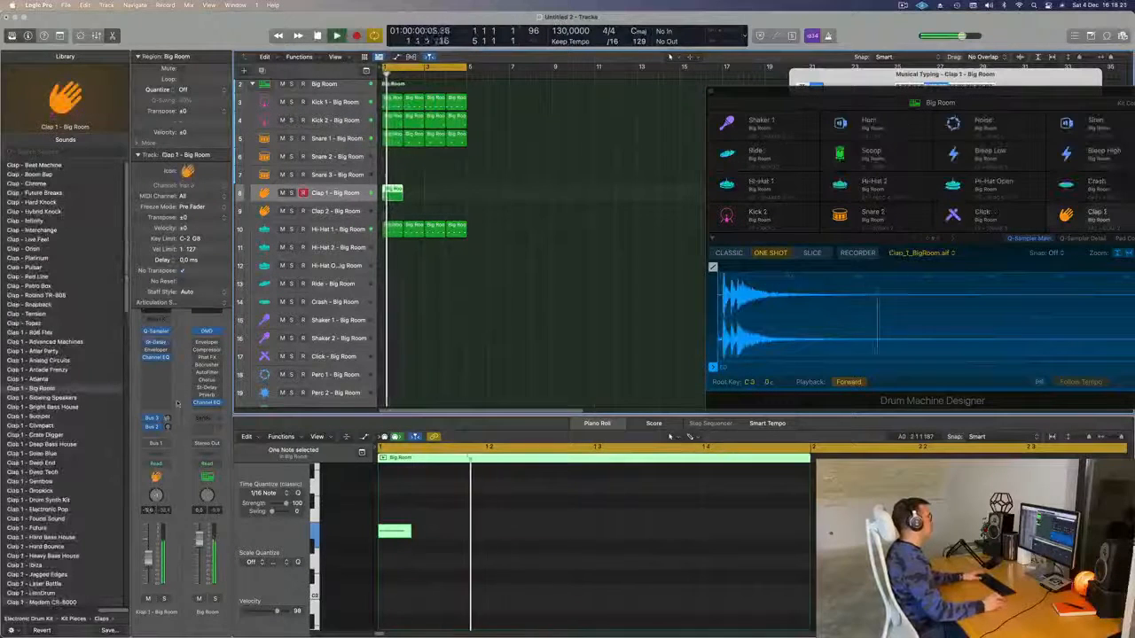
{"action": "key", "text": "space"}
{"action": "key", "text": "space"}
{"action": "key", "text": "space"}
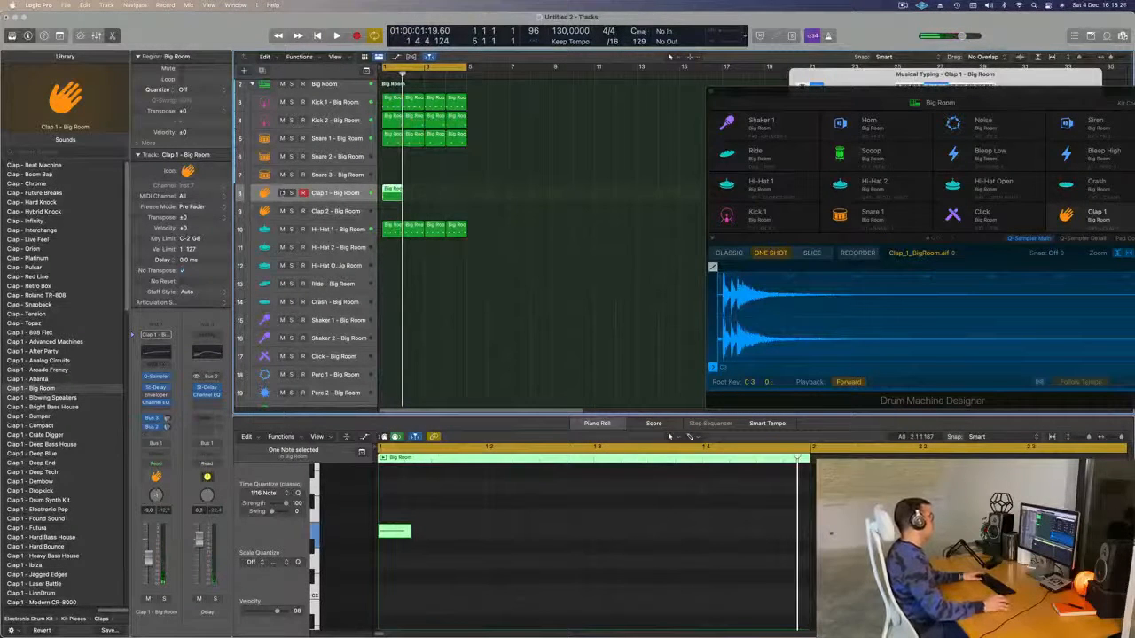
{"action": "scroll", "coordinate": [450, 196], "scroll_direction": "up", "scroll_amount": 1}
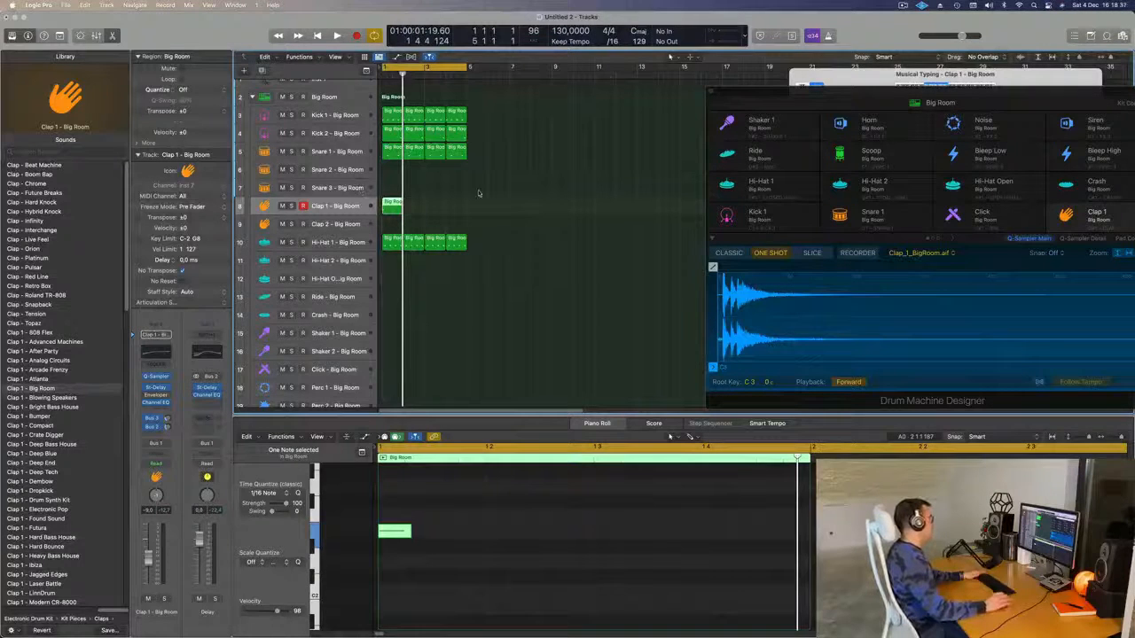
{"action": "key", "text": "space"}
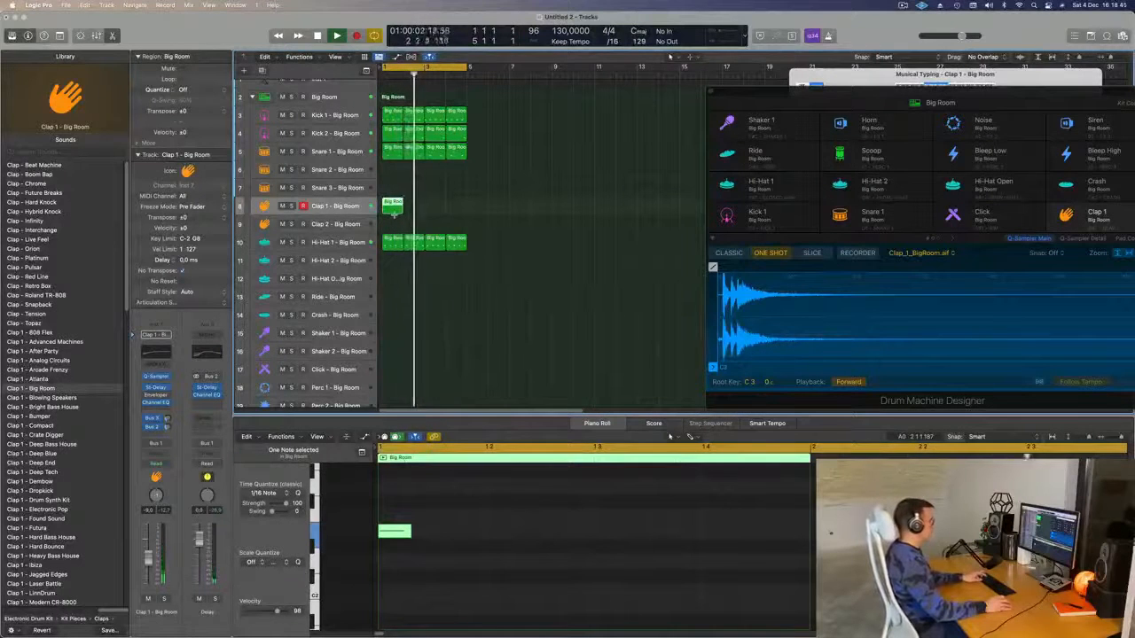
- Copy the Clap 1 region one bar later so a second clap starts at bar 3
{"action": "left_click_drag", "start_coordinate": [410, 213], "coordinate": [435, 201]}
{"action": "key", "text": "space"}
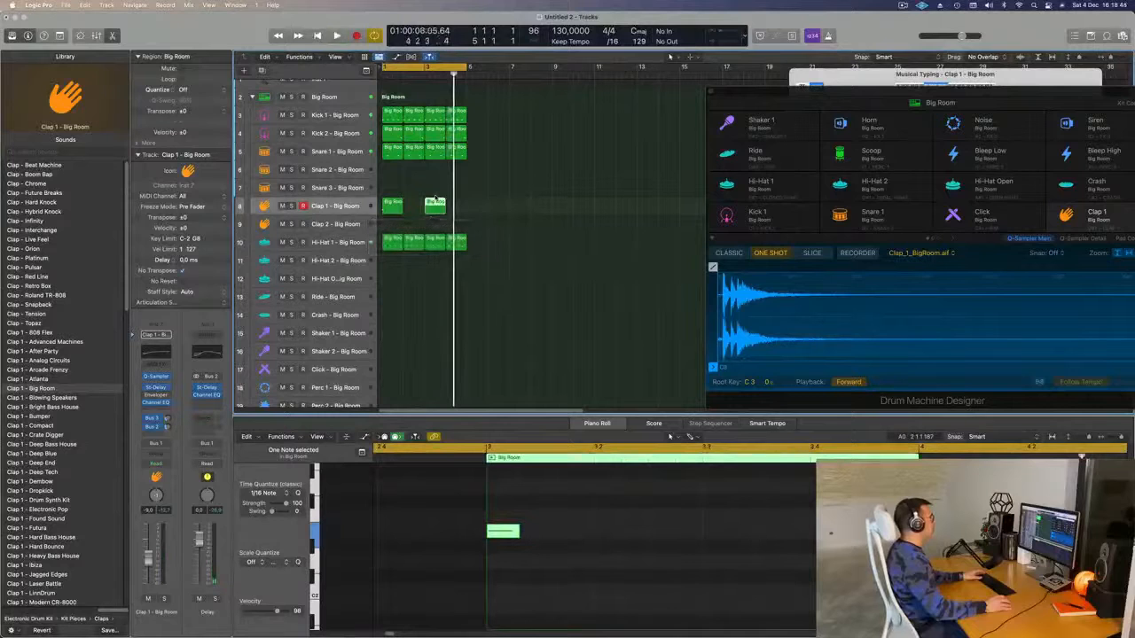
{"action": "key", "text": "space"}
{"action": "left_click", "coordinate": [486, 211]}
{"action": "key", "text": "space"}
{"action": "key", "text": "space"}
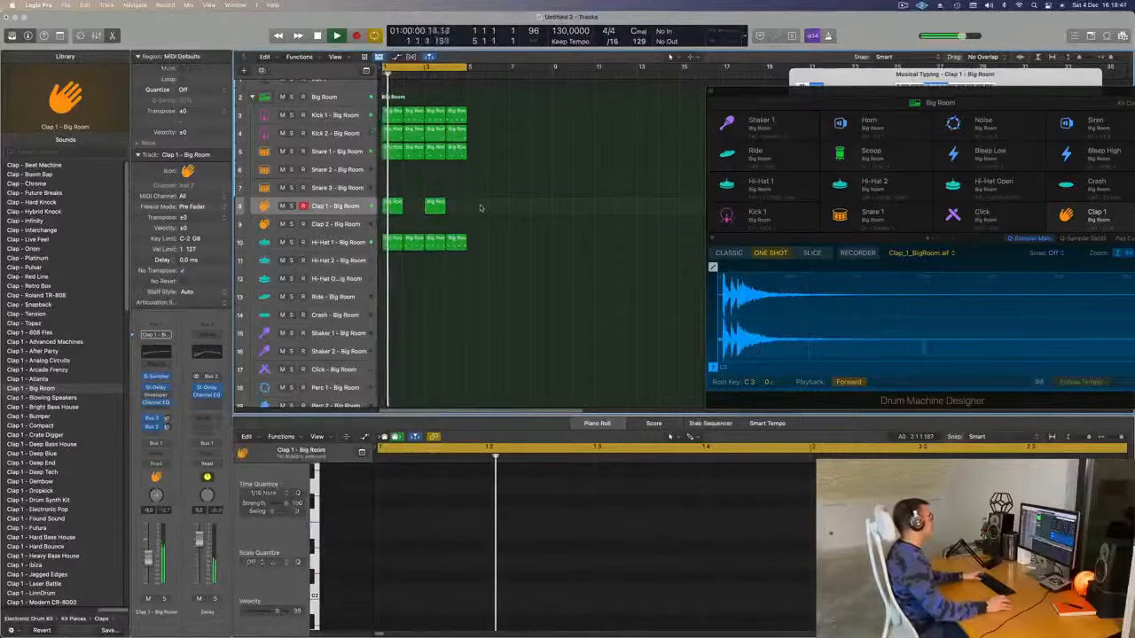
{"action": "key", "text": "space"}
{"action": "key", "text": "space"}
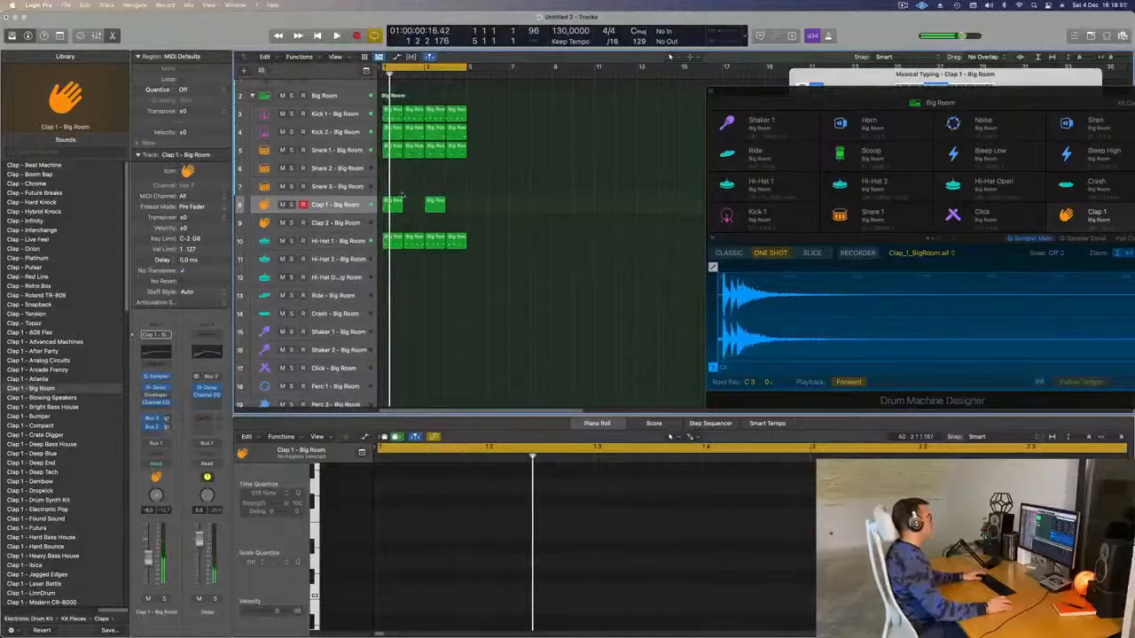
- Copy the clap region to Perc 1, shift its note later, and duplicate it a bar on
{"action": "left_click_drag", "start_coordinate": [402, 199], "coordinate": [413, 340]}
{"action": "key", "text": "super+Left"}
{"action": "left_click", "coordinate": [658, 554]}
{"action": "left_click", "coordinate": [649, 531]}
{"action": "left_click_drag", "start_coordinate": [652, 535], "coordinate": [733, 537]}
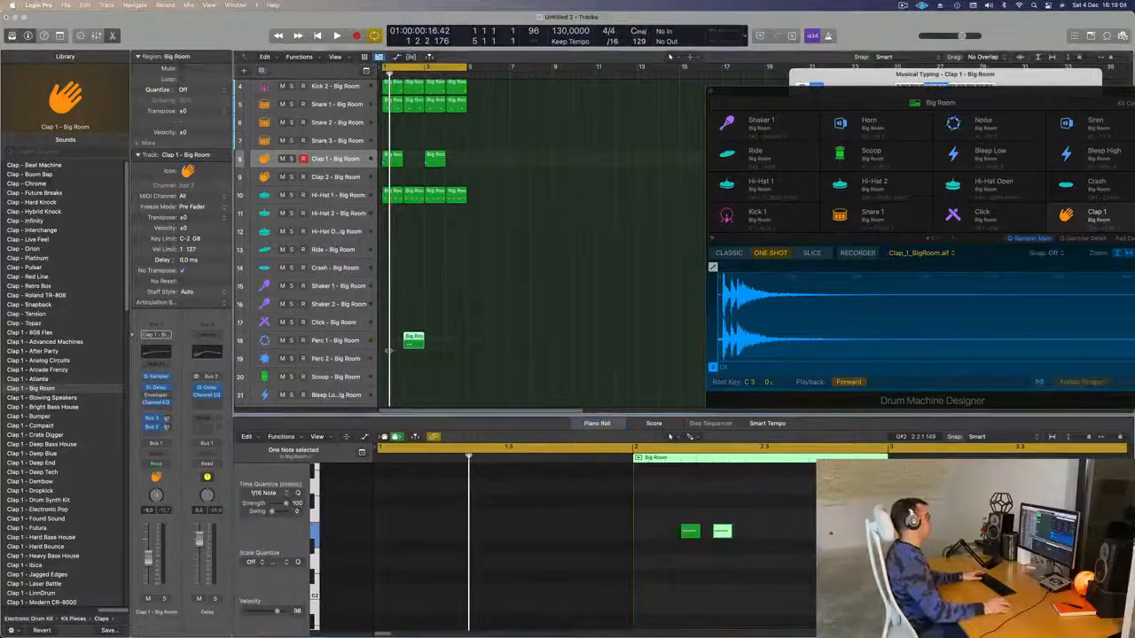
{"action": "key", "text": "space"}
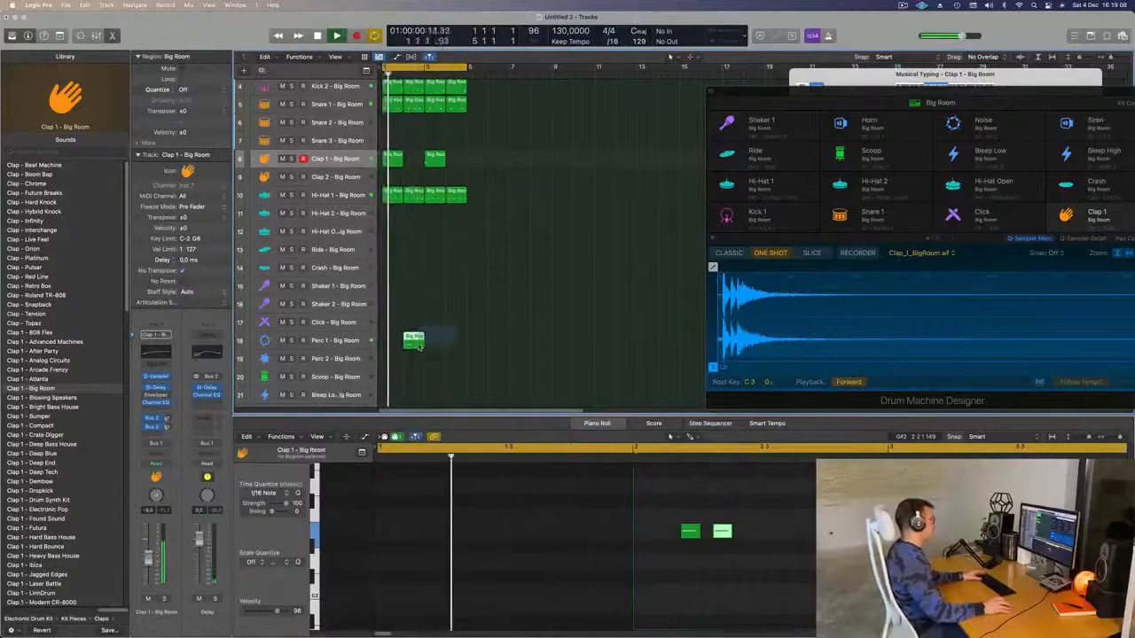
{"action": "left_click_drag", "start_coordinate": [412, 342], "coordinate": [455, 340]}
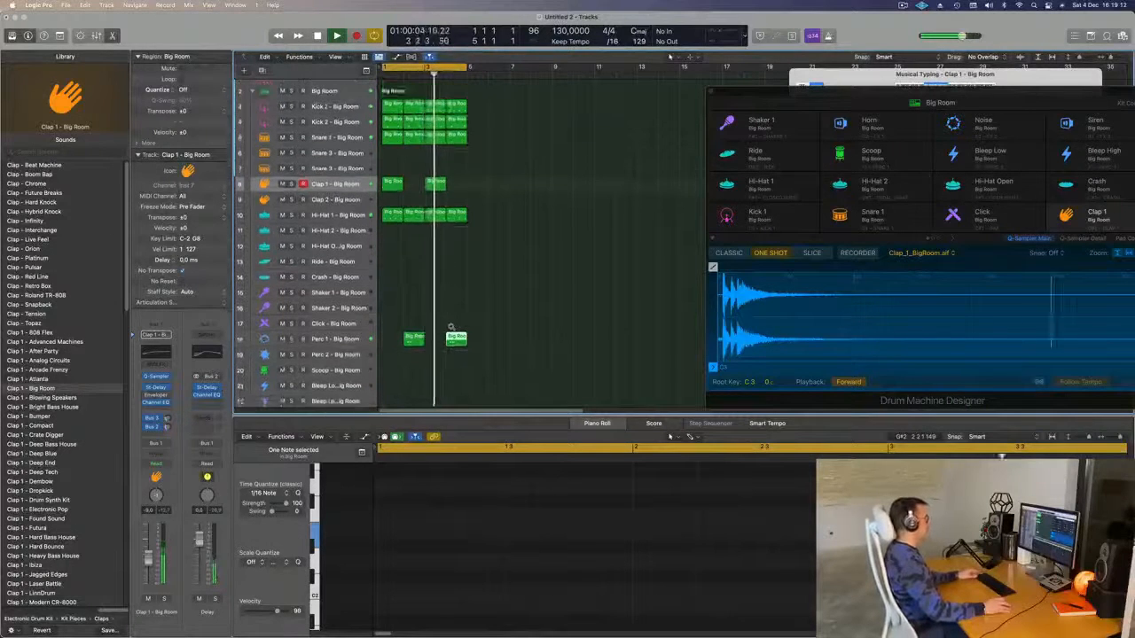
- Copy the Hi-Hat 1 region onto Shaker 2 and select its four notes
{"action": "left_click", "coordinate": [391, 214]}
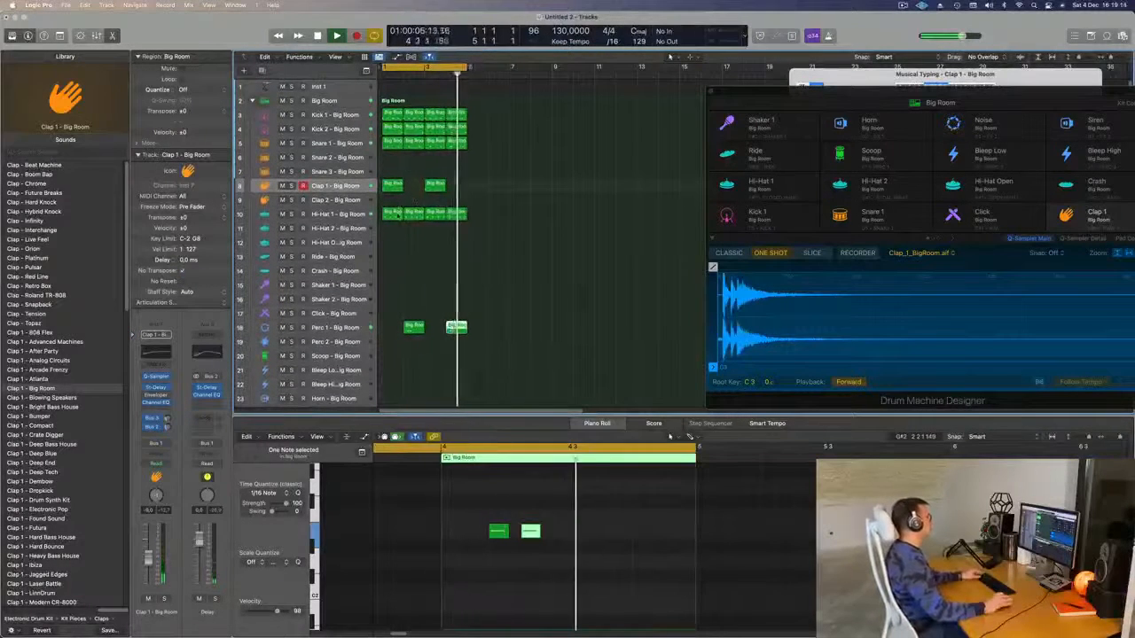
{"action": "left_click_drag", "start_coordinate": [392, 214], "coordinate": [397, 327]}
{"action": "key", "text": "super+z"}
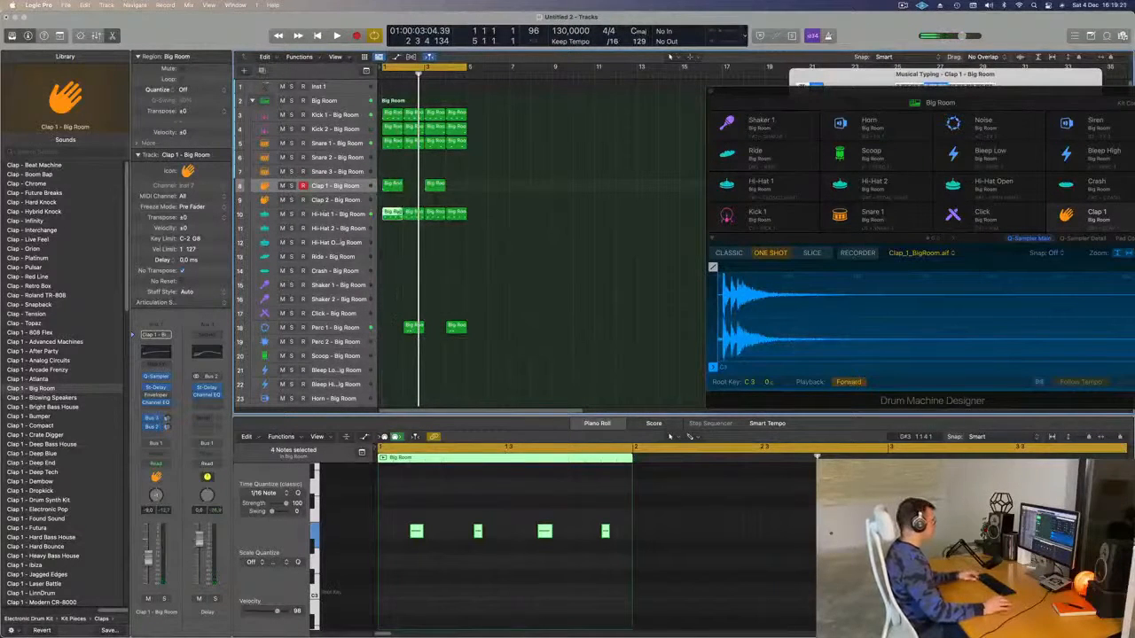
{"action": "left_click_drag", "start_coordinate": [393, 213], "coordinate": [391, 305]}
{"action": "left_click_drag", "start_coordinate": [398, 484], "coordinate": [710, 618]}
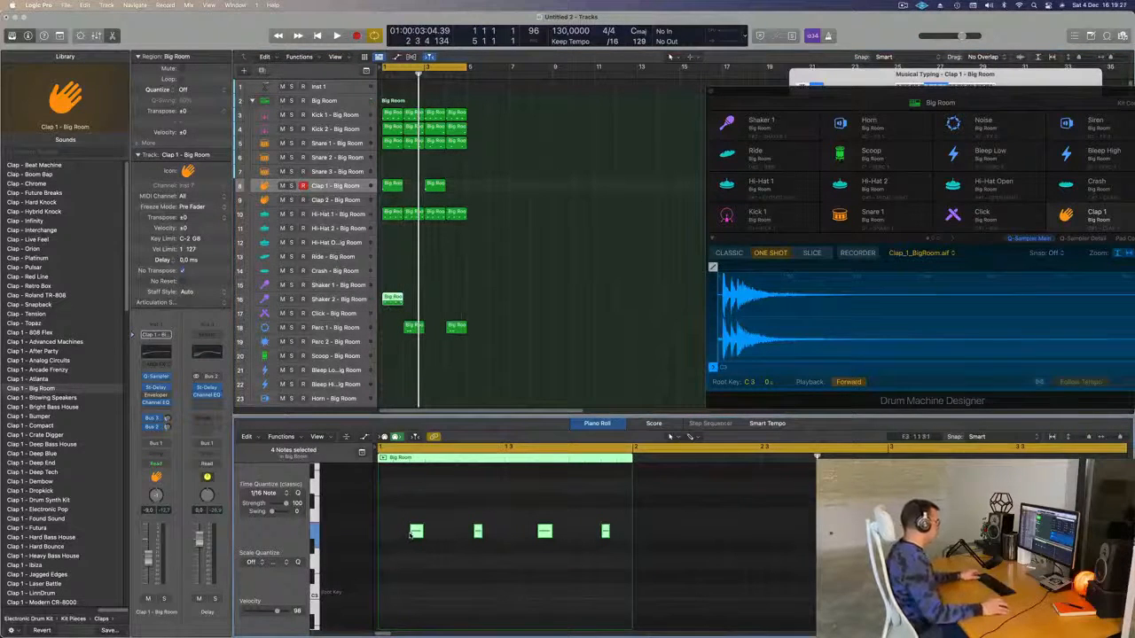
- Duplicate the four Shaker 2 notes two sixteenths earlier
{"action": "mouse_move", "coordinate": [415, 532]}
{"action": "left_mouse_down"}
{"action": "mouse_move", "coordinate": [384, 535]}
{"action": "mouse_move", "coordinate": [398, 540]}
{"action": "left_mouse_up"}
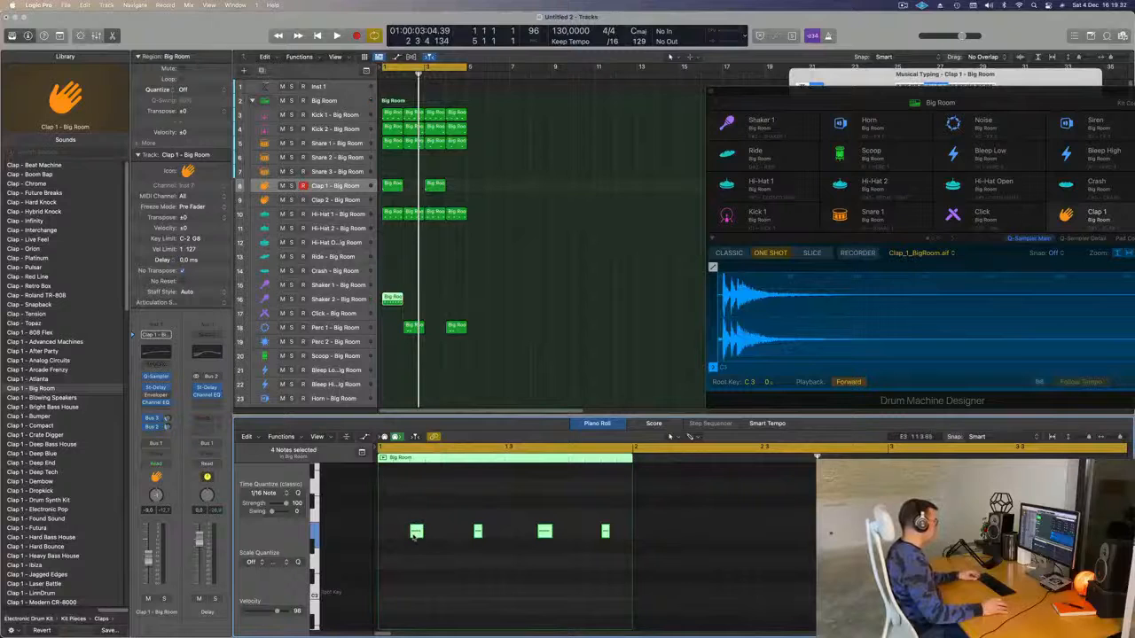
{"action": "left_click_drag", "start_coordinate": [415, 532], "coordinate": [440, 533]}
{"action": "key", "text": "space"}
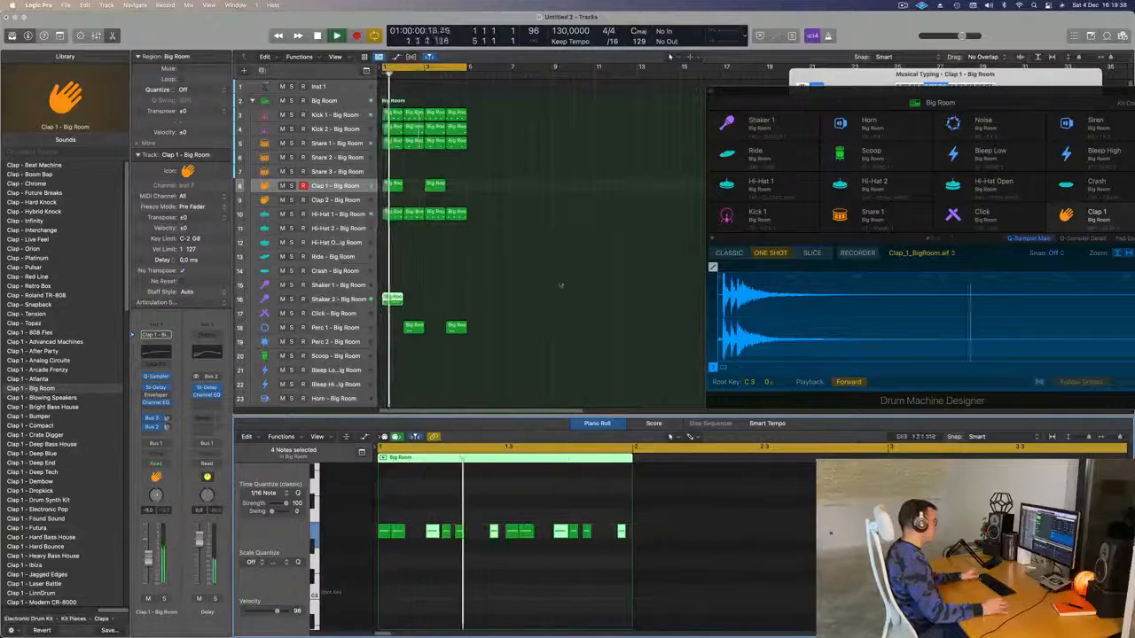
{"action": "key", "text": "space"}
{"action": "key", "text": "space"}
- Repeat the Shaker 2 region across four bars
{"action": "left_click", "coordinate": [333, 300]}
{"action": "key", "text": "space"}
{"action": "key", "text": "space"}
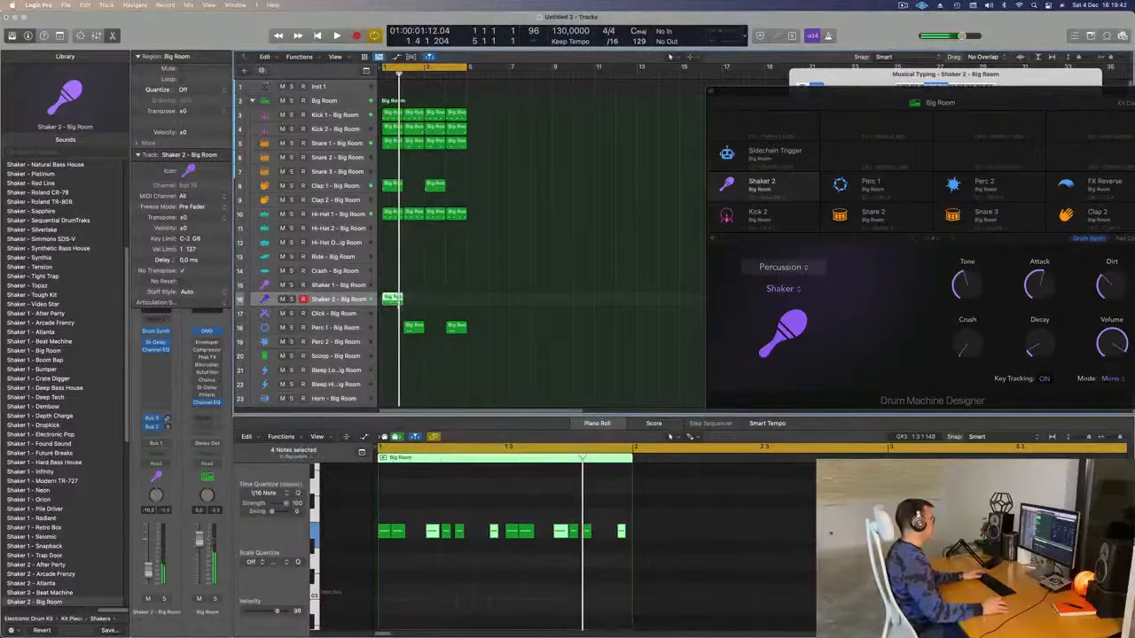
{"action": "key", "text": "super+r"}
{"action": "key", "text": "super+r"}
{"action": "key", "text": "super+r"}
{"action": "key", "text": "space"}
{"action": "key", "text": "space"}
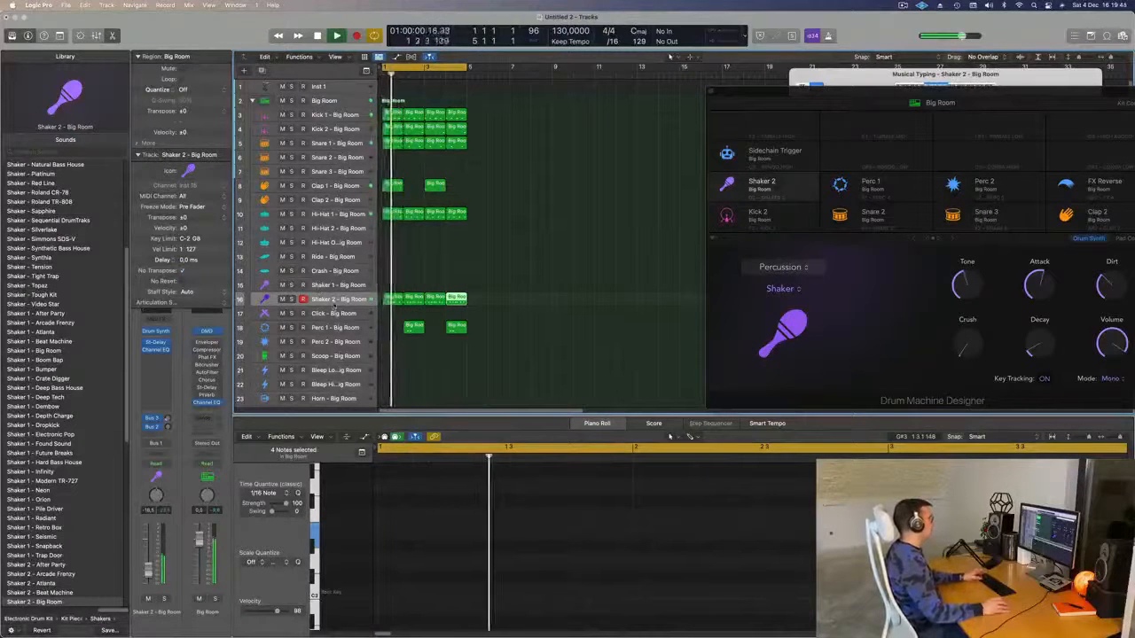
{"action": "left_click", "coordinate": [335, 300]}
{"action": "key", "text": "space"}
{"action": "key", "text": "space"}
- Open the Stereo Delay plug-in on Shaker 2's channel strip
{"action": "key", "text": "space"}
{"action": "key", "text": "space"}
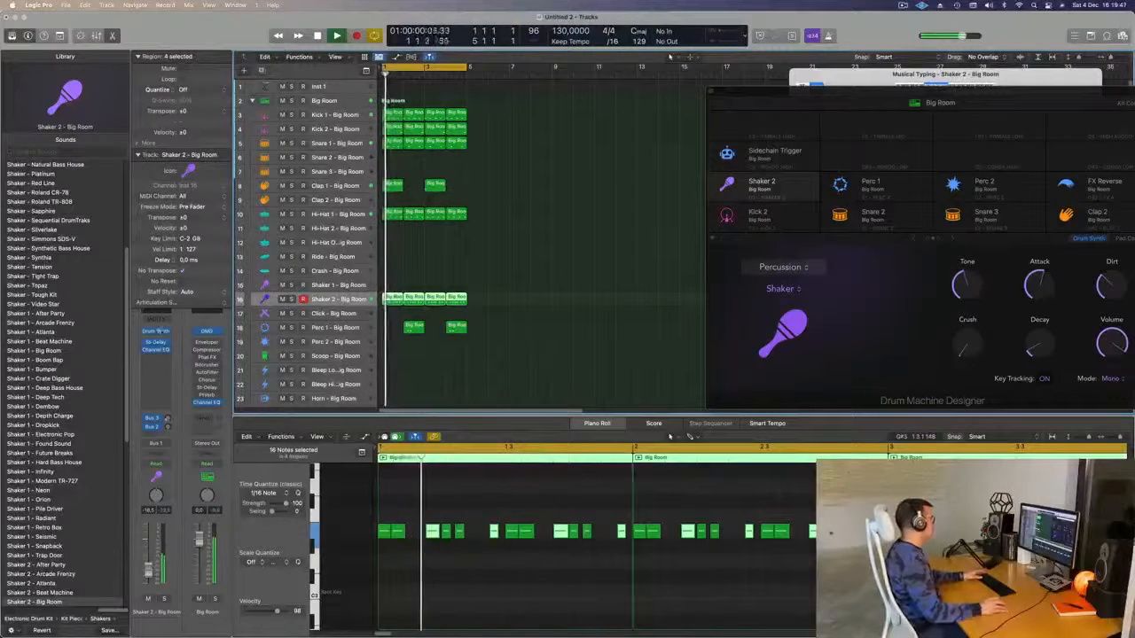
{"action": "left_click", "coordinate": [156, 342]}
{"action": "key", "text": "space"}
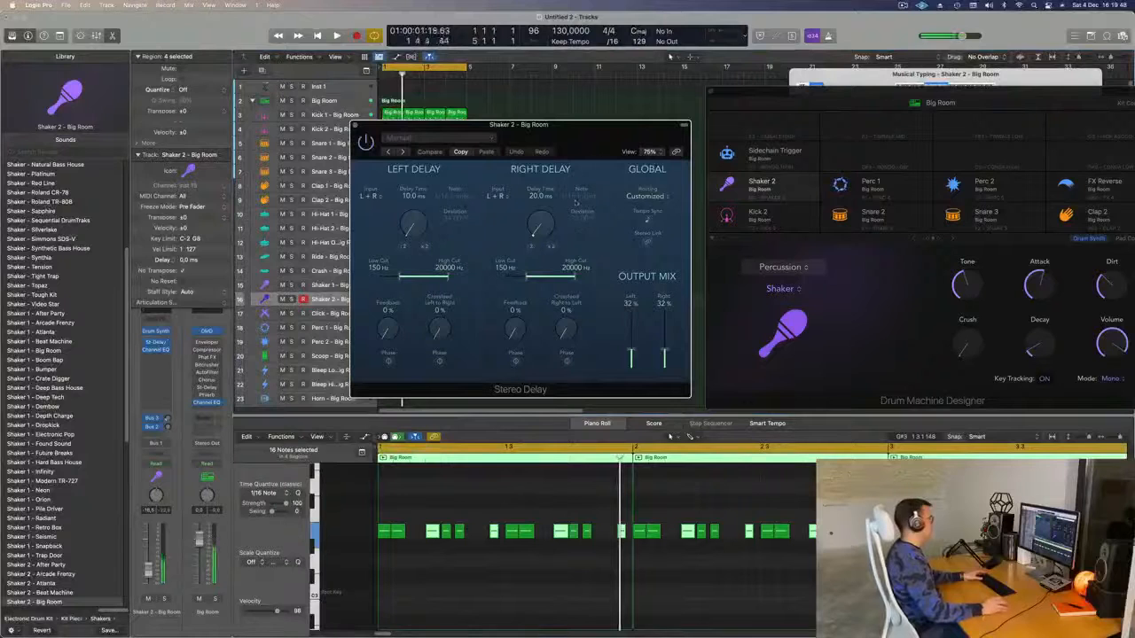
{"action": "key", "text": "space"}
{"action": "key", "text": "space"}
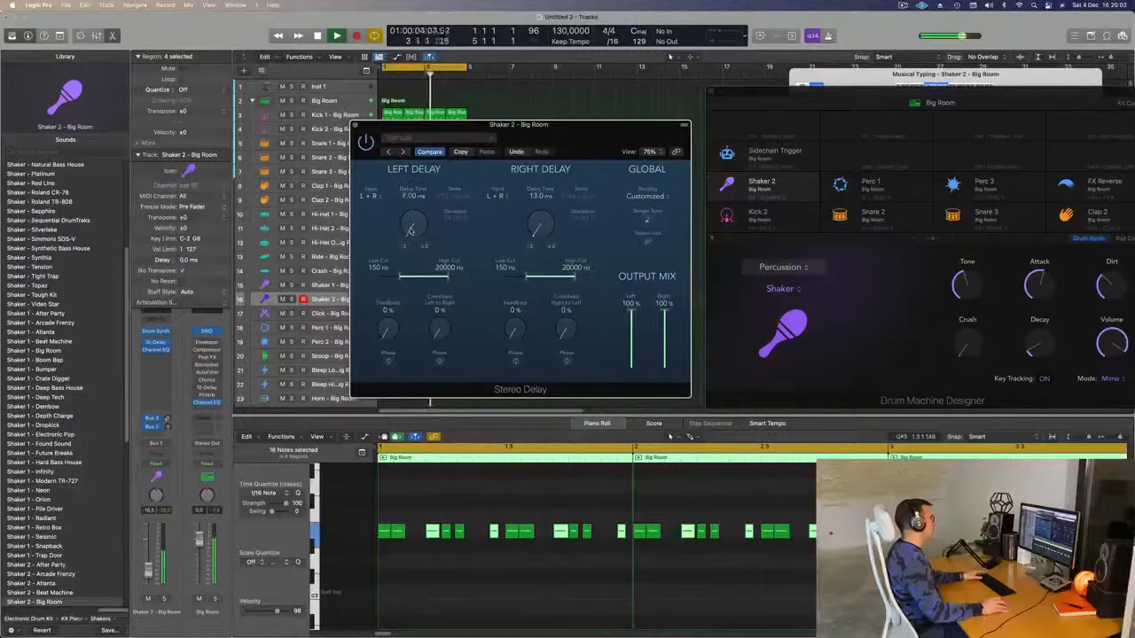
- Set the Stereo Delay to 8/14 ms, 51%/30% feedback, 15%/21% crossfeed, then close it
{"action": "left_click_drag", "start_coordinate": [410, 231], "coordinate": [410, 228]}
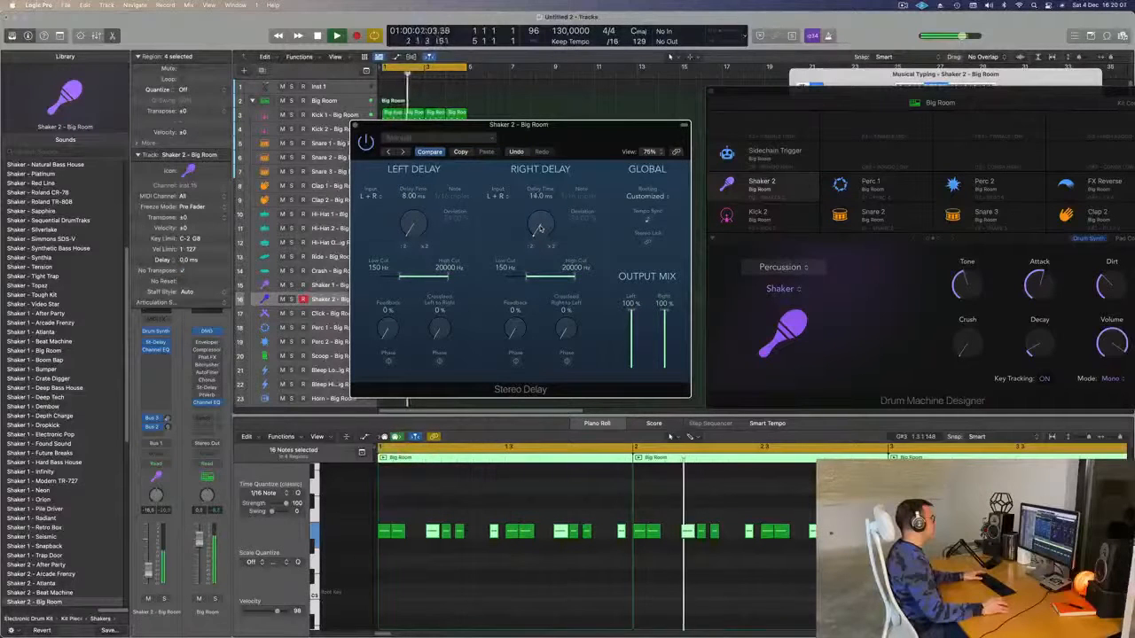
{"action": "left_click_drag", "start_coordinate": [582, 126], "coordinate": [368, 122]}
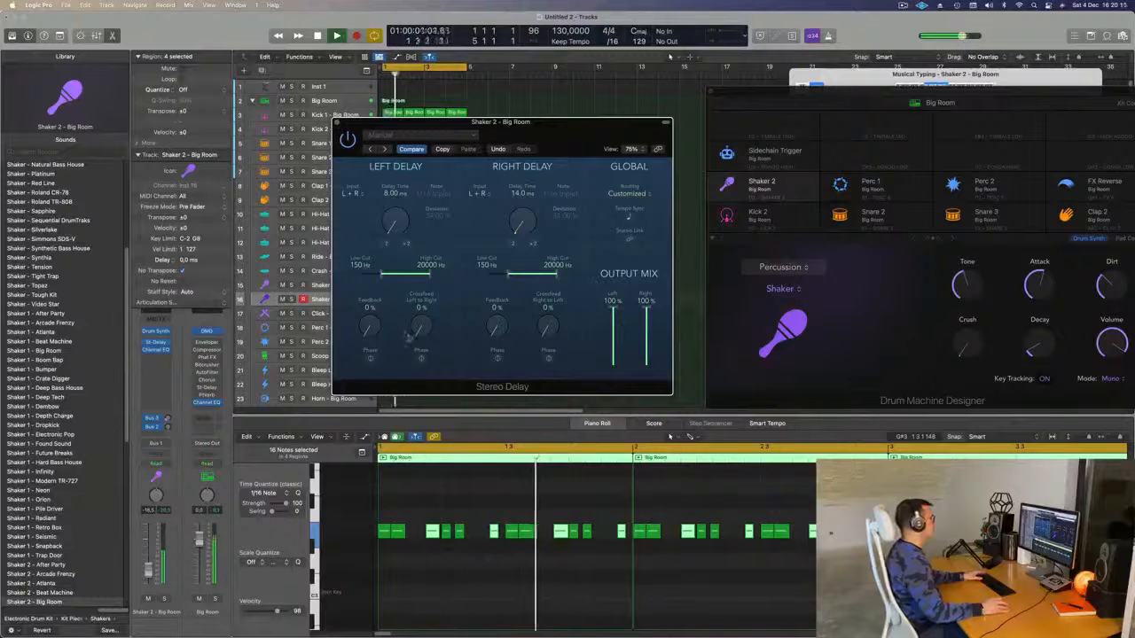
{"action": "left_click_drag", "start_coordinate": [373, 304], "coordinate": [374, 276]}
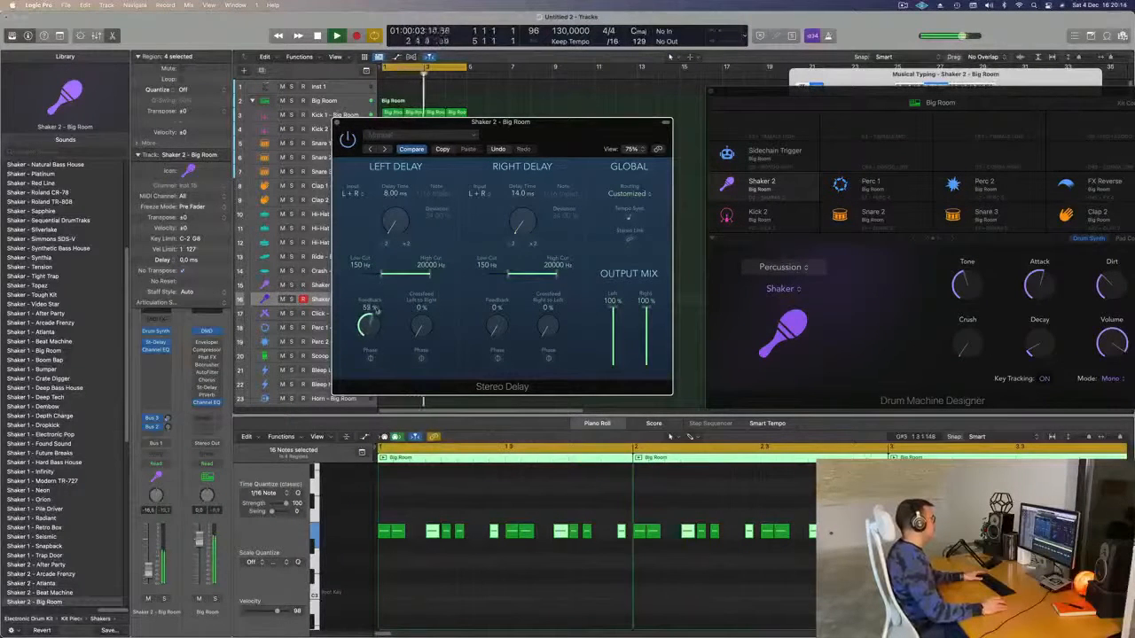
{"action": "left_click_drag", "start_coordinate": [506, 263], "coordinate": [506, 246]}
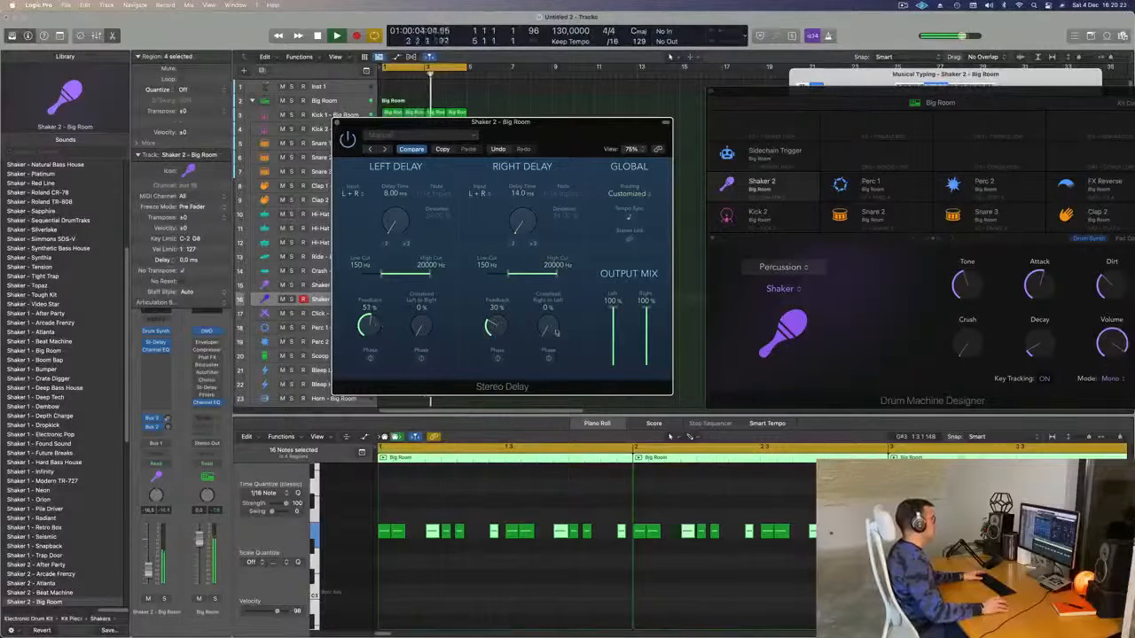
{"action": "left_click_drag", "start_coordinate": [421, 320], "coordinate": [435, 253]}
{"action": "left_click_drag", "start_coordinate": [429, 307], "coordinate": [431, 294]}
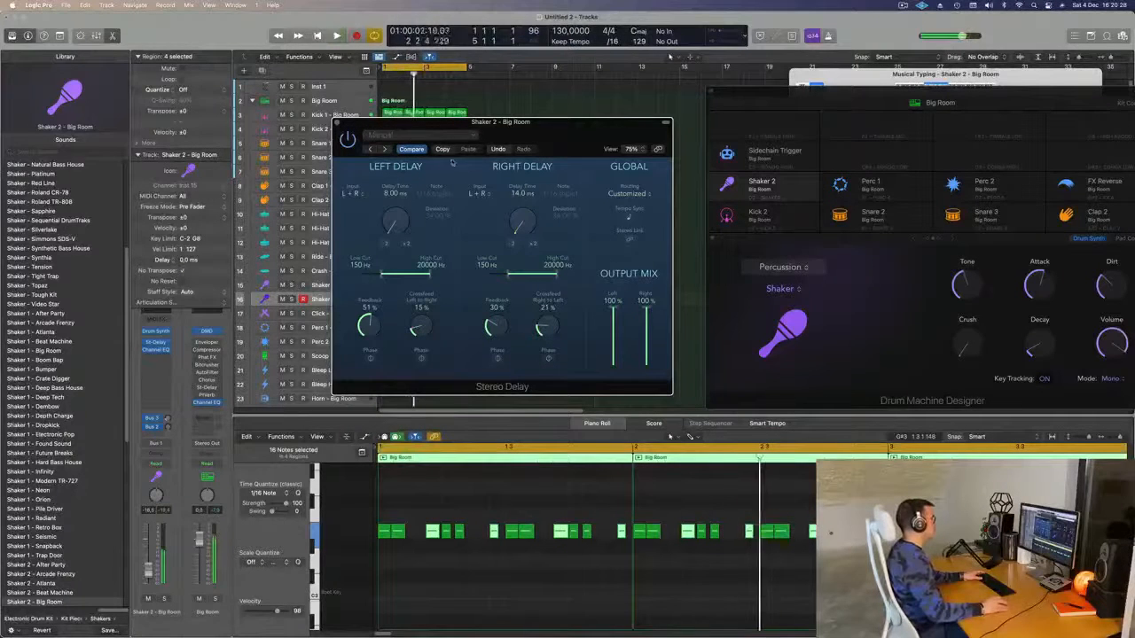
{"action": "left_click", "coordinate": [336, 122]}
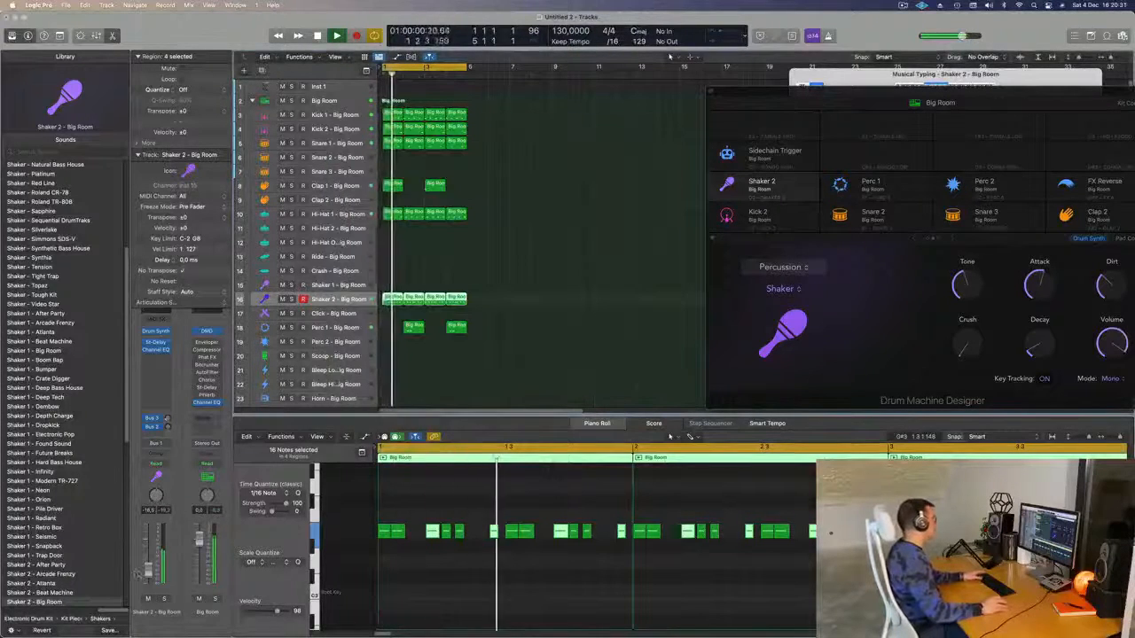
- Insert a Flanger from the Modulation category on the Shaker 2 channel
{"action": "left_click", "coordinate": [157, 357]}
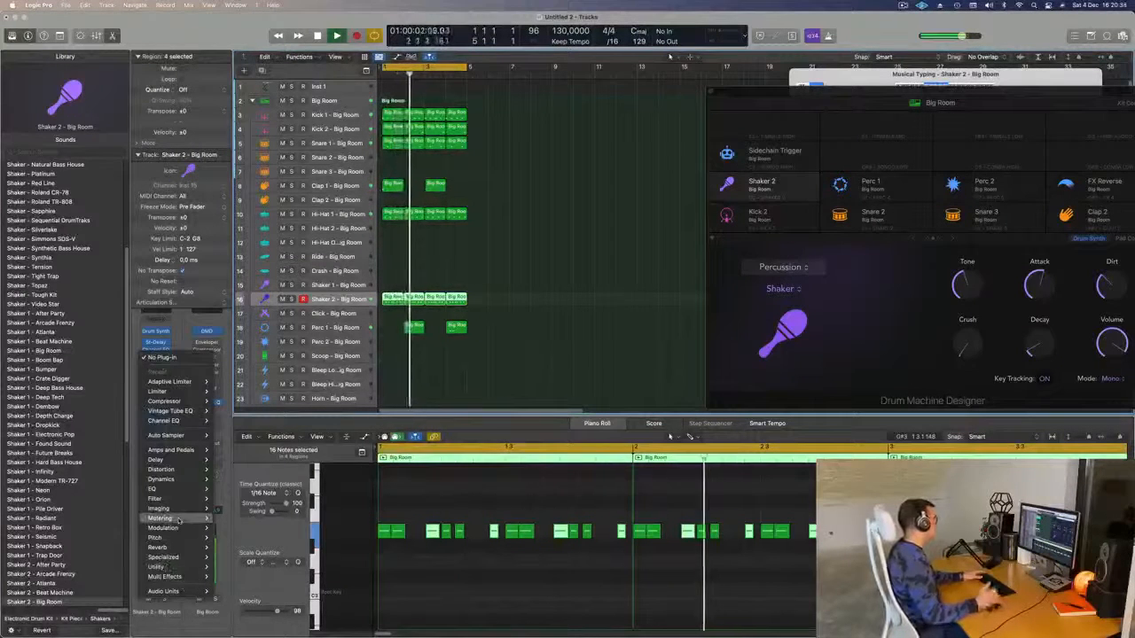
{"action": "mouse_move", "coordinate": [178, 521]}
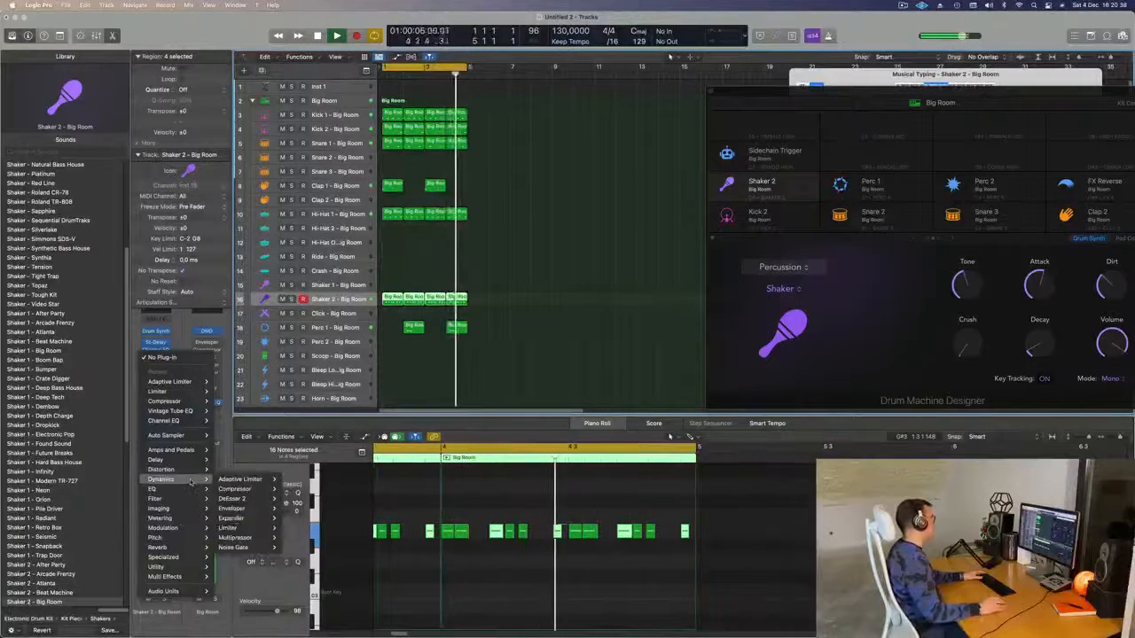
{"action": "mouse_move", "coordinate": [195, 469]}
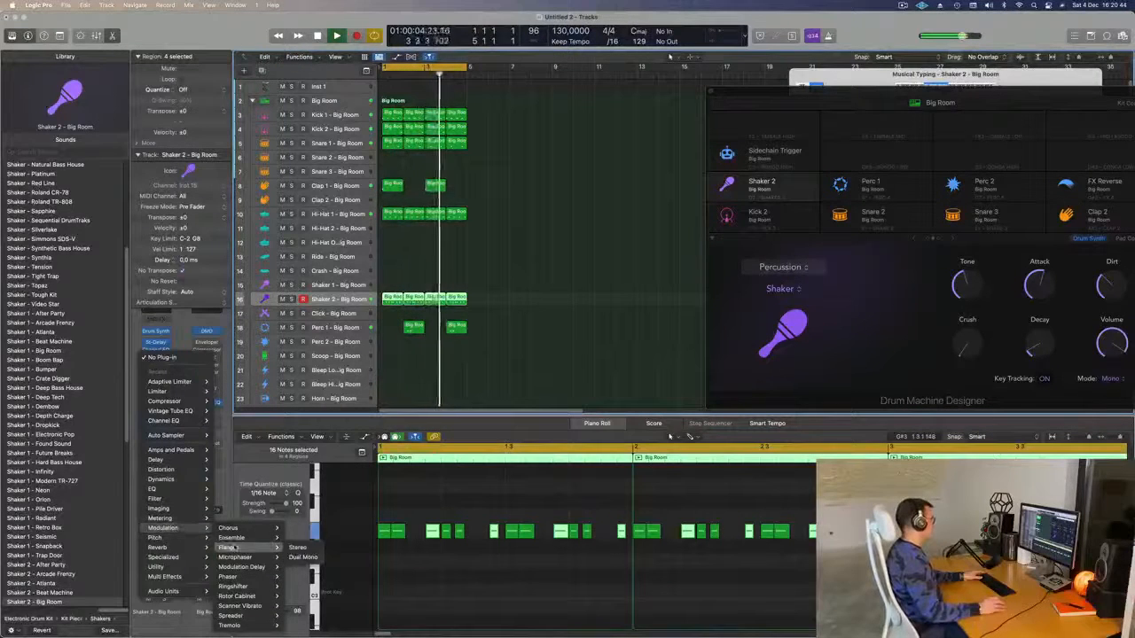
{"action": "mouse_move", "coordinate": [229, 547]}
{"action": "left_click", "coordinate": [298, 548]}
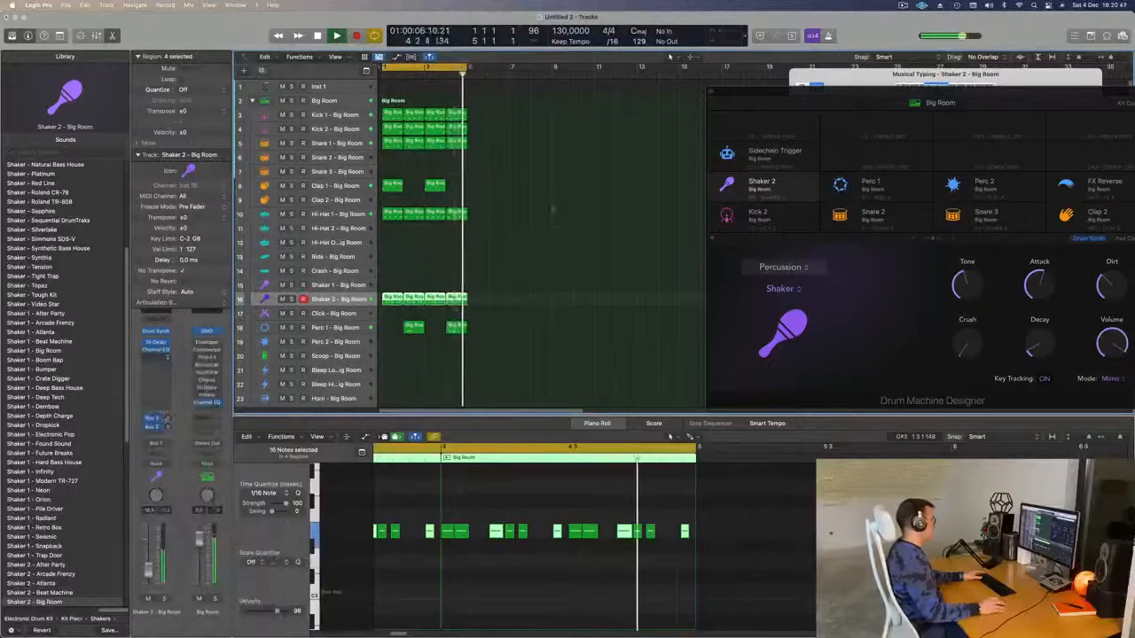
- Step the Flanger presets to High Spheres and close its window
{"action": "left_click", "coordinate": [481, 158]}
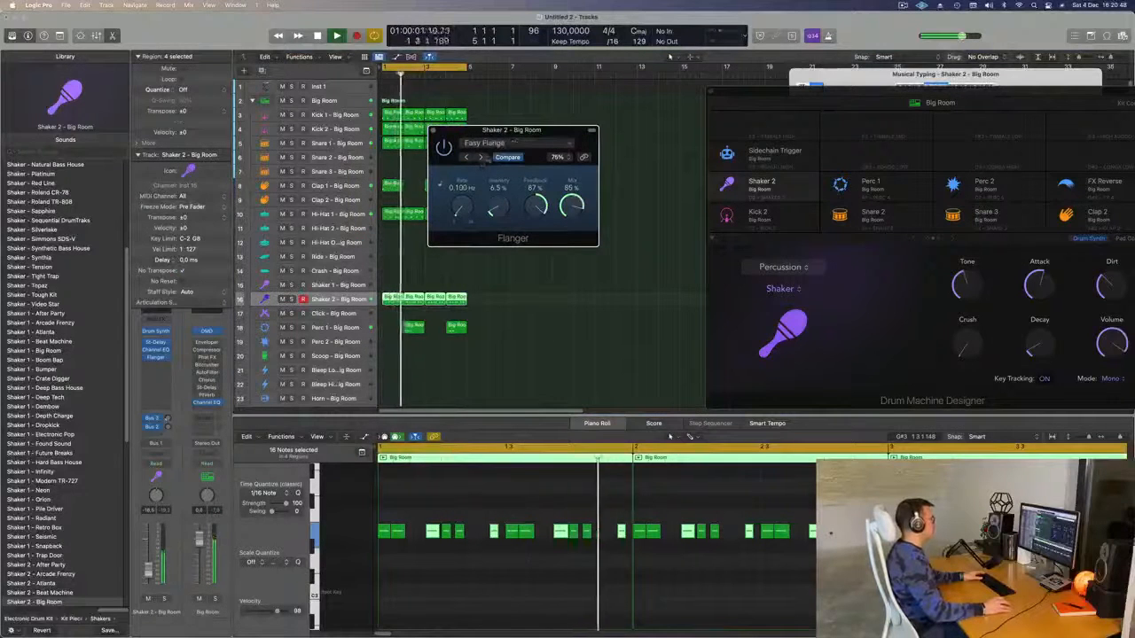
{"action": "left_click_drag", "start_coordinate": [532, 131], "coordinate": [511, 128]}
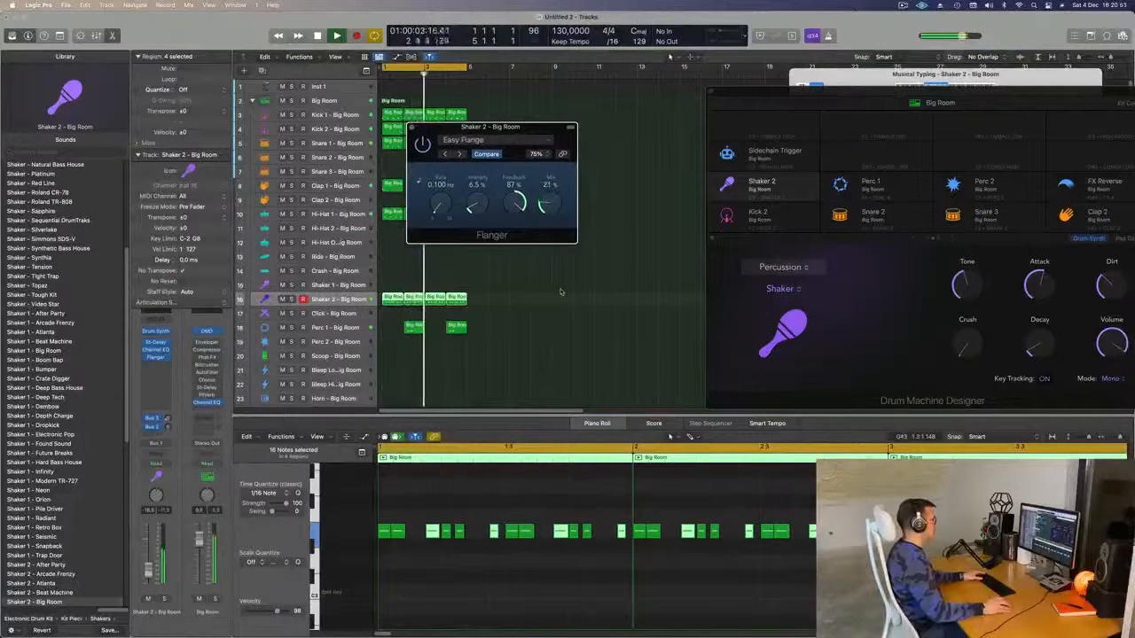
{"action": "left_click", "coordinate": [459, 154]}
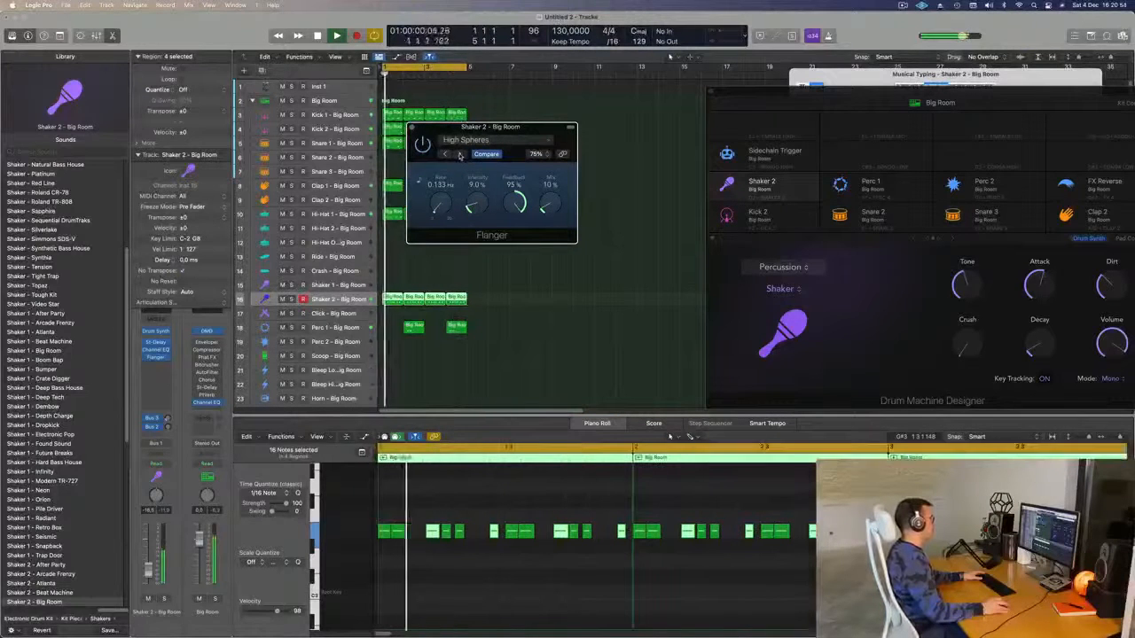
{"action": "left_click_drag", "start_coordinate": [509, 133], "coordinate": [565, 135]}
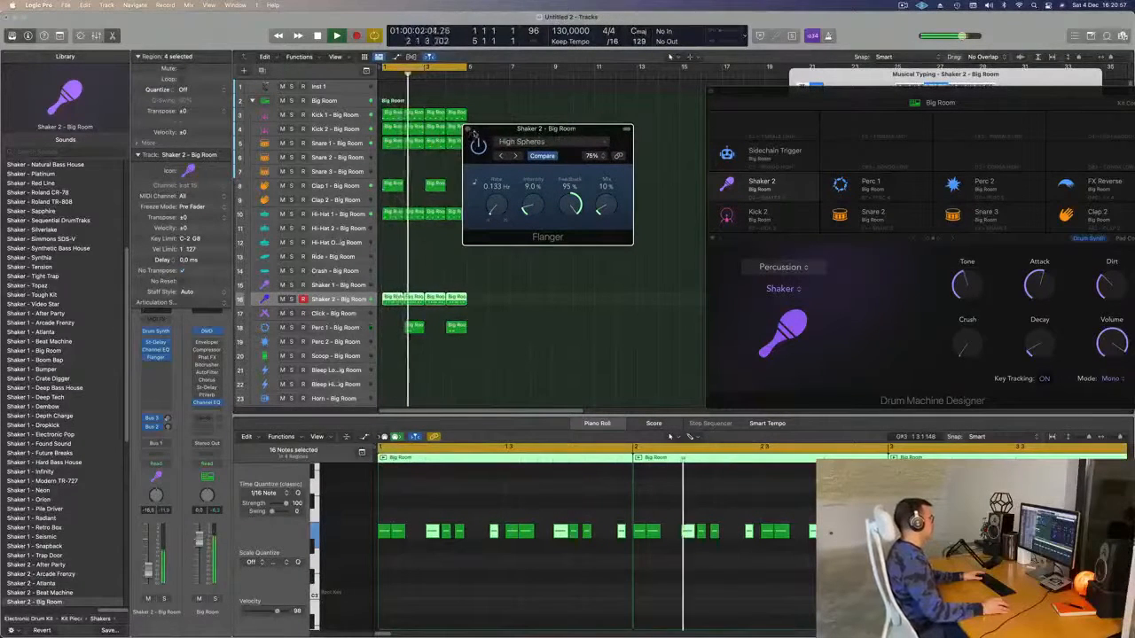
{"action": "left_click", "coordinate": [468, 129]}
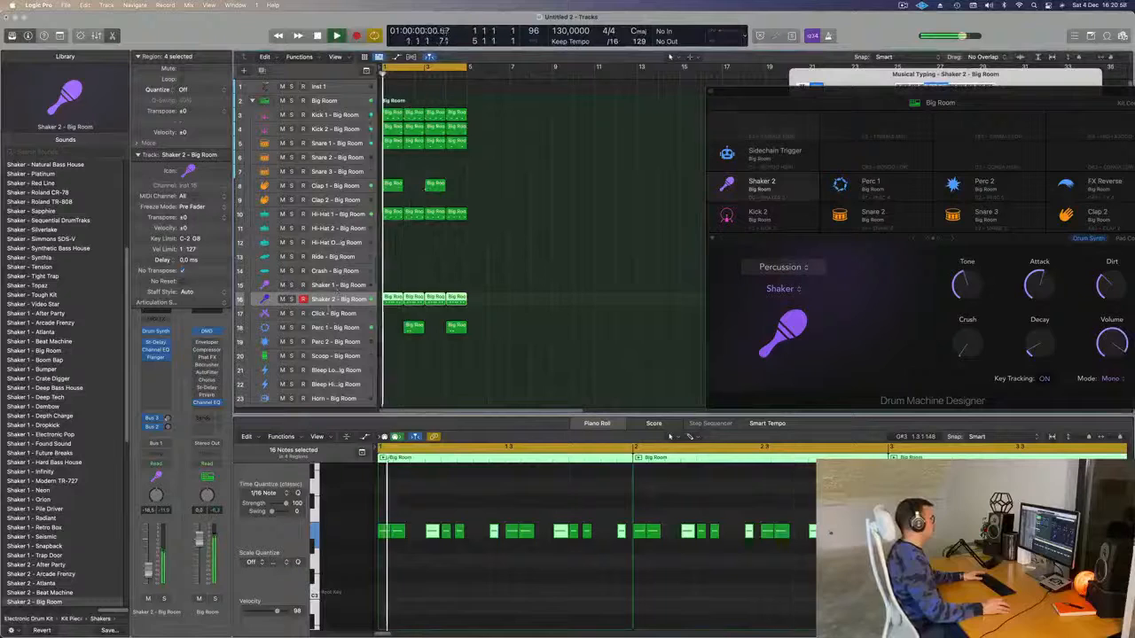
- Insert a stereo Stereo Delay from the Delay category on Shaker 2
{"action": "left_click", "coordinate": [155, 365]}
{"action": "mouse_move", "coordinate": [177, 537]}
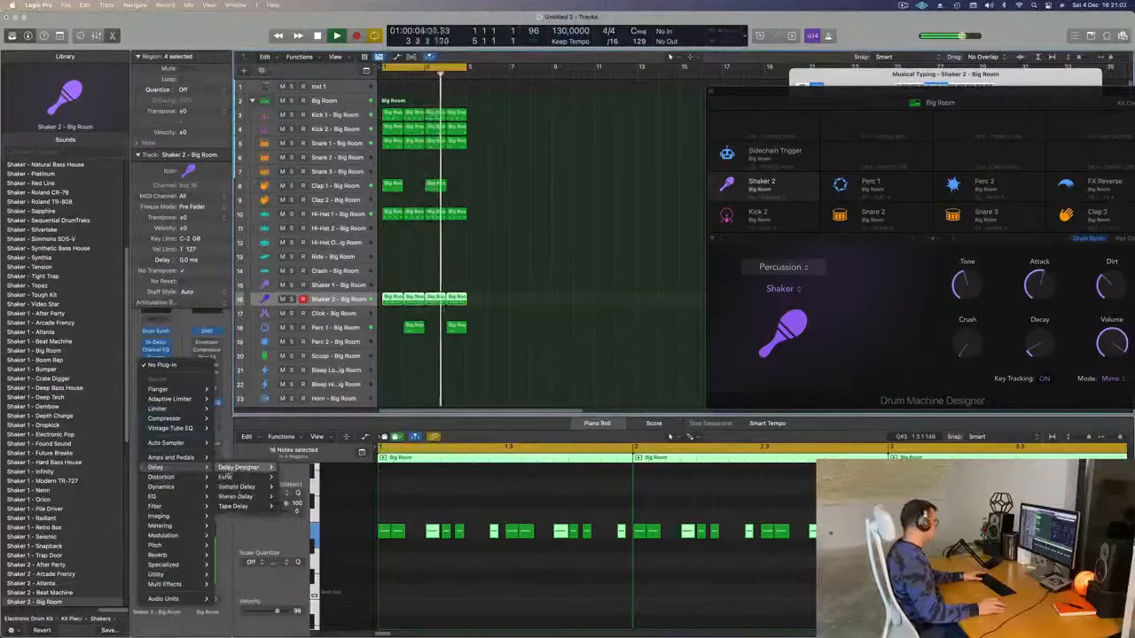
{"action": "mouse_move", "coordinate": [238, 497]}
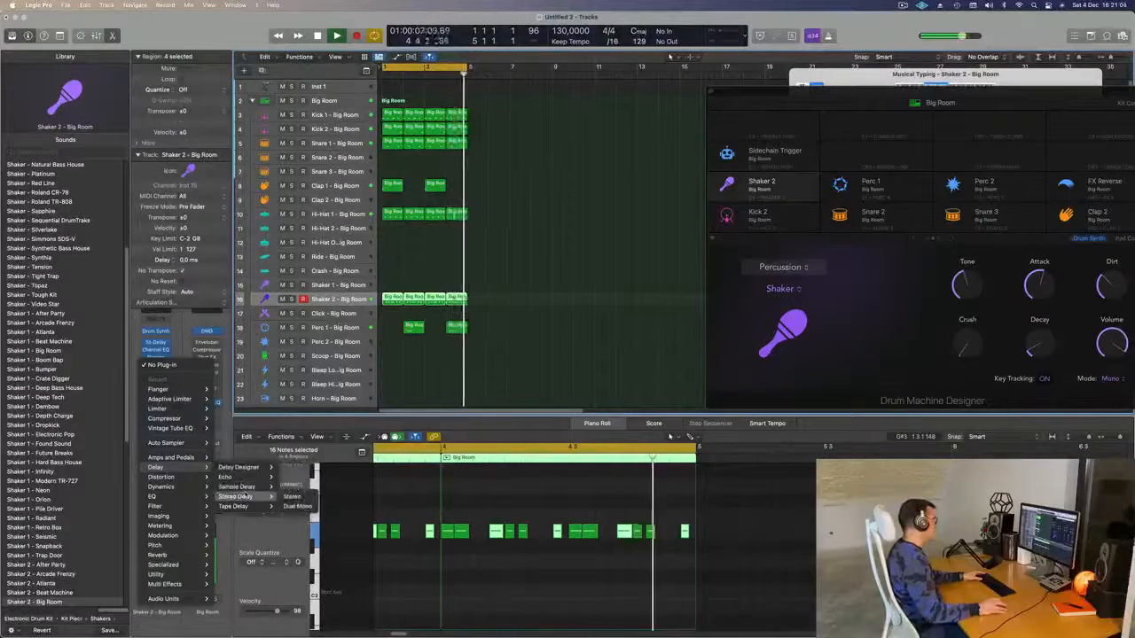
{"action": "left_click", "coordinate": [292, 498]}
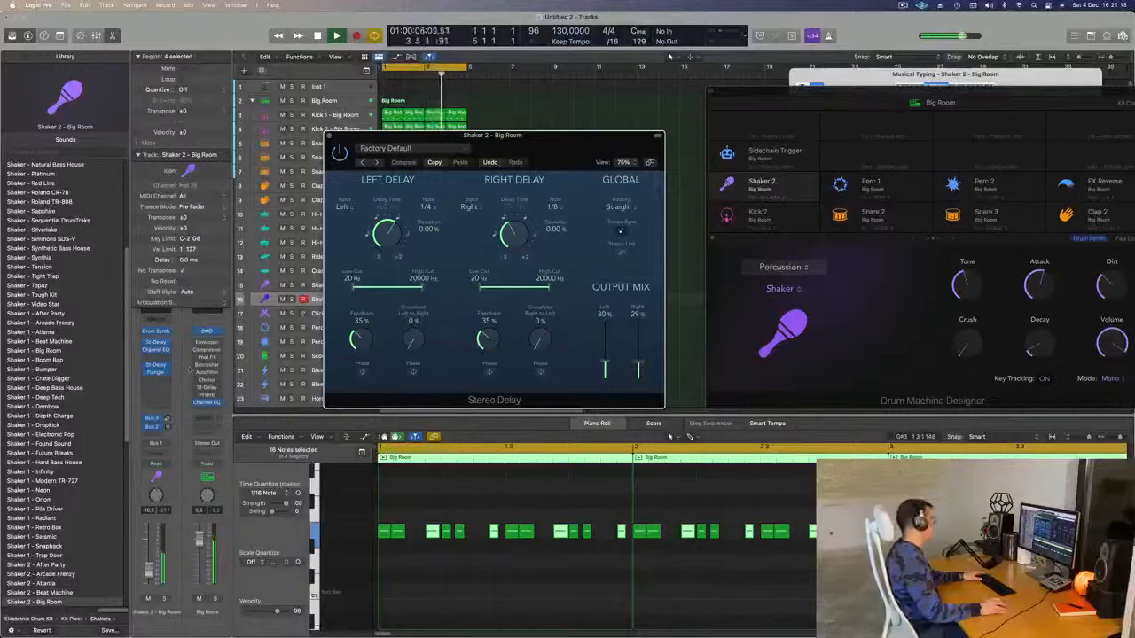
{"action": "left_click_drag", "start_coordinate": [556, 139], "coordinate": [543, 132]}
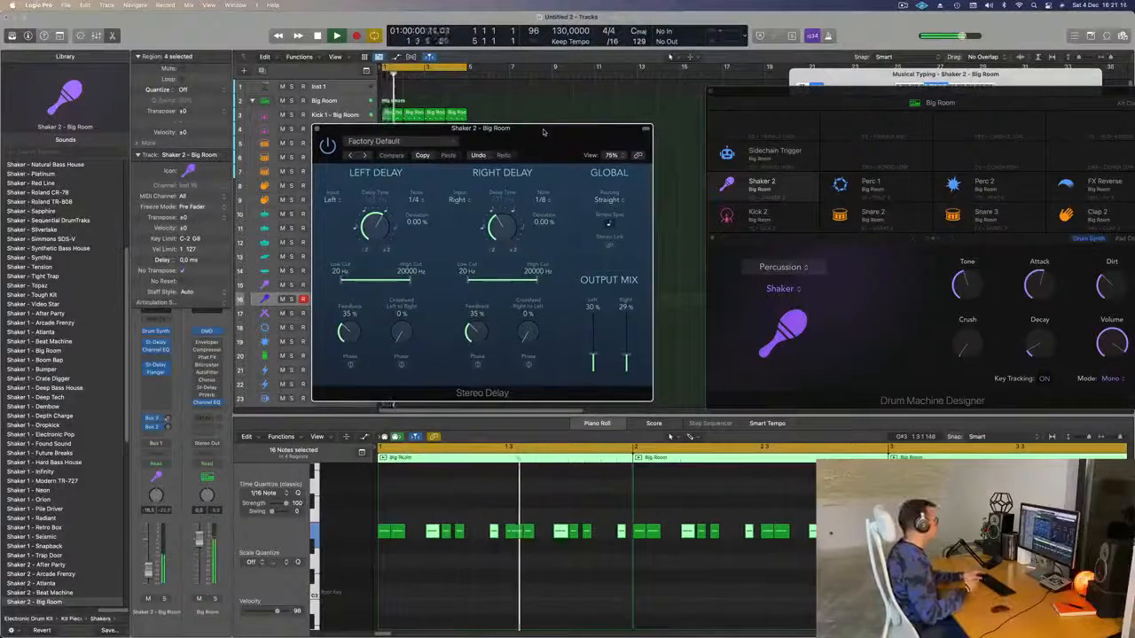
{"action": "left_click_drag", "start_coordinate": [543, 132], "coordinate": [561, 95]}
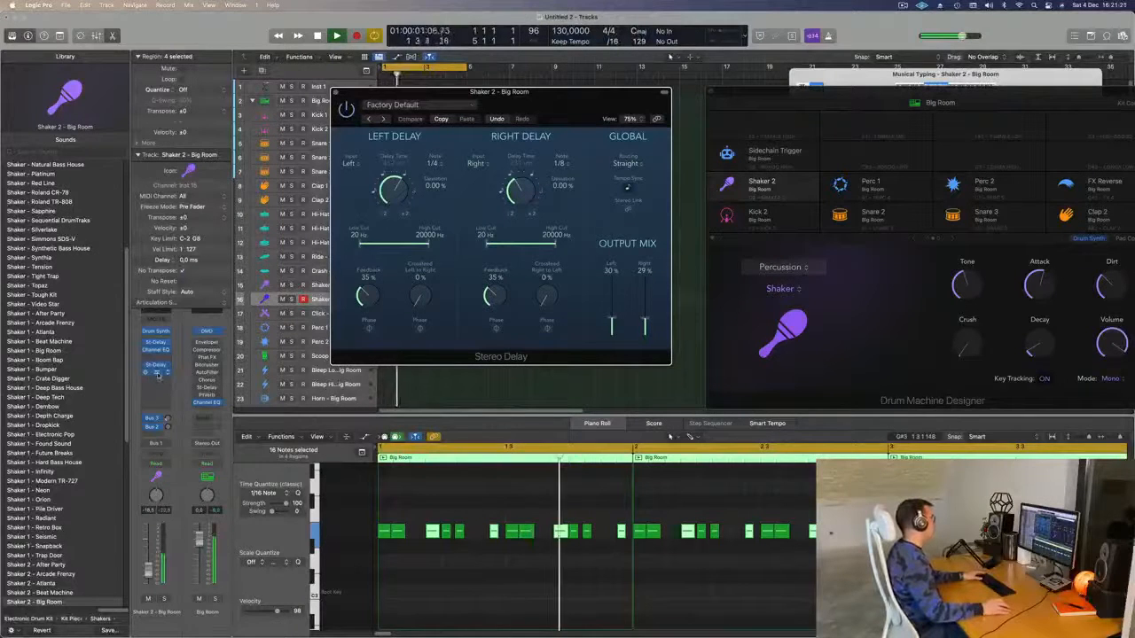
- Check the Flanger, leaving its mix near 2%, then close both plug-in windows
{"action": "left_click", "coordinate": [157, 372]}
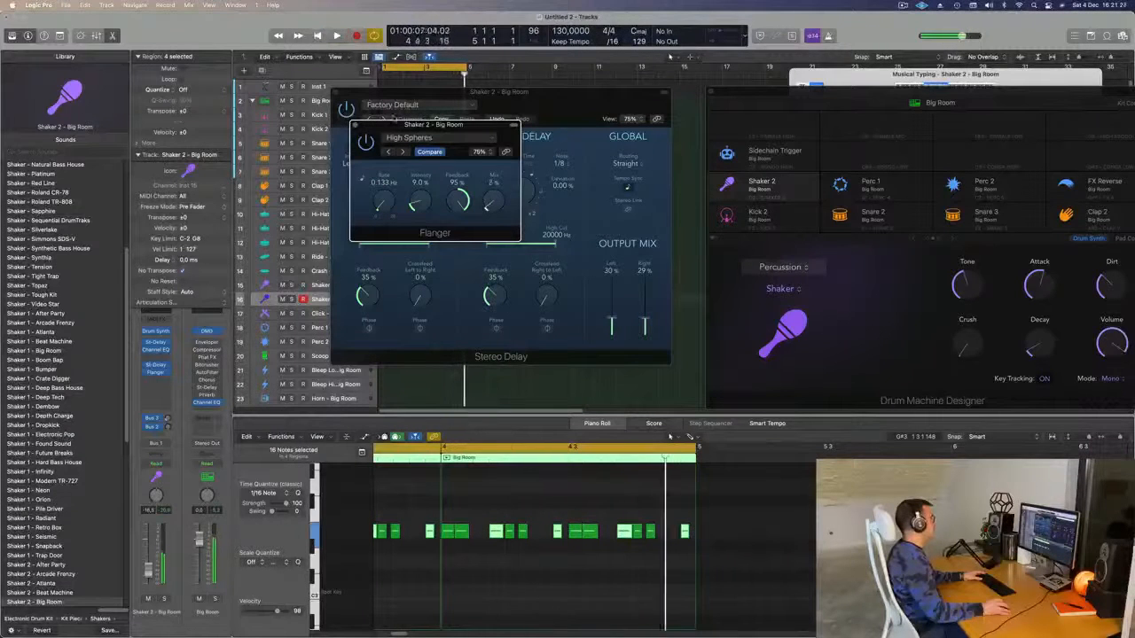
{"action": "left_click", "coordinate": [356, 125]}
{"action": "left_click", "coordinate": [337, 93]}
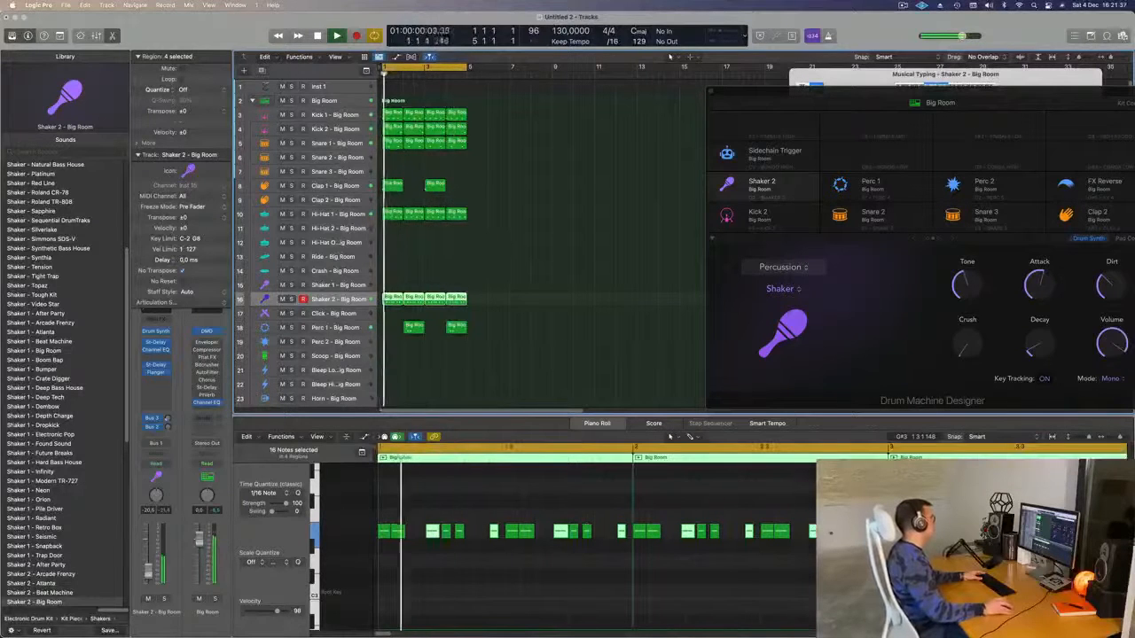
- Option-drag a copy of the first Kick 1 region onto the Ride track
{"action": "left_click", "coordinate": [399, 114]}
{"action": "left_click_drag", "start_coordinate": [395, 114], "coordinate": [387, 258]}
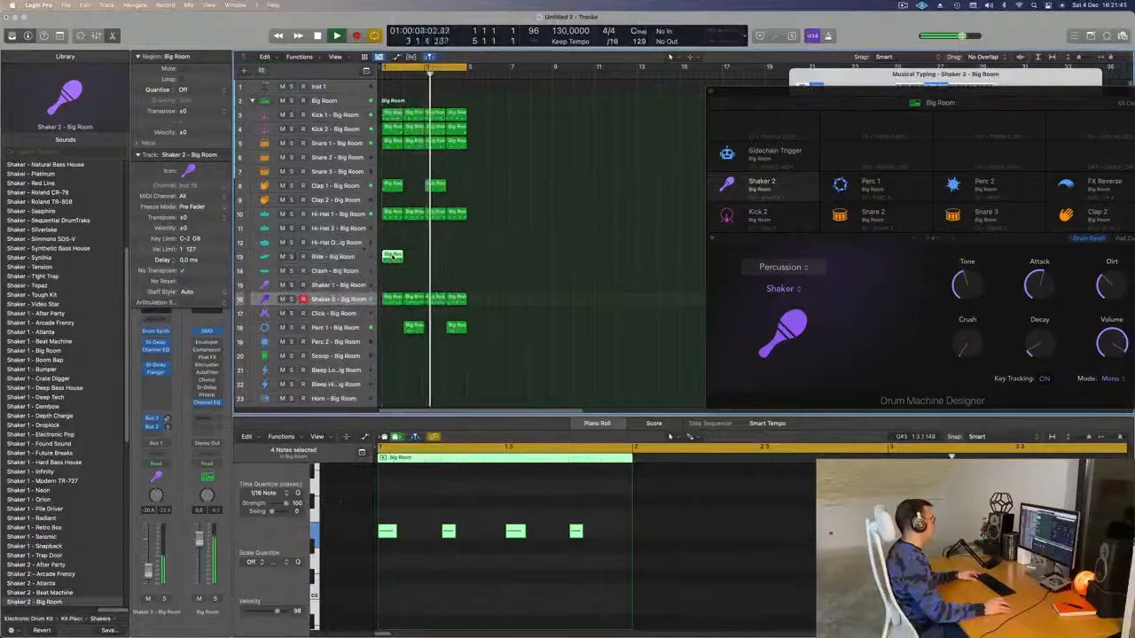
{"action": "left_click_drag", "start_coordinate": [384, 513], "coordinate": [590, 607]}
{"action": "key", "text": "space"}
{"action": "key", "text": "space"}
{"action": "key", "text": "space"}
- Repeat the new Ride region so it fills bars 1 through 4
{"action": "left_click_drag", "start_coordinate": [436, 258], "coordinate": [385, 263]}
{"action": "key", "text": "super+r"}
{"action": "key", "text": "super+r"}
{"action": "key", "text": "super+r"}
{"action": "left_click", "coordinate": [529, 236]}
- Show Musical Typing and create a new Inst 27 track below Inst 1
{"action": "left_click", "coordinate": [345, 86]}
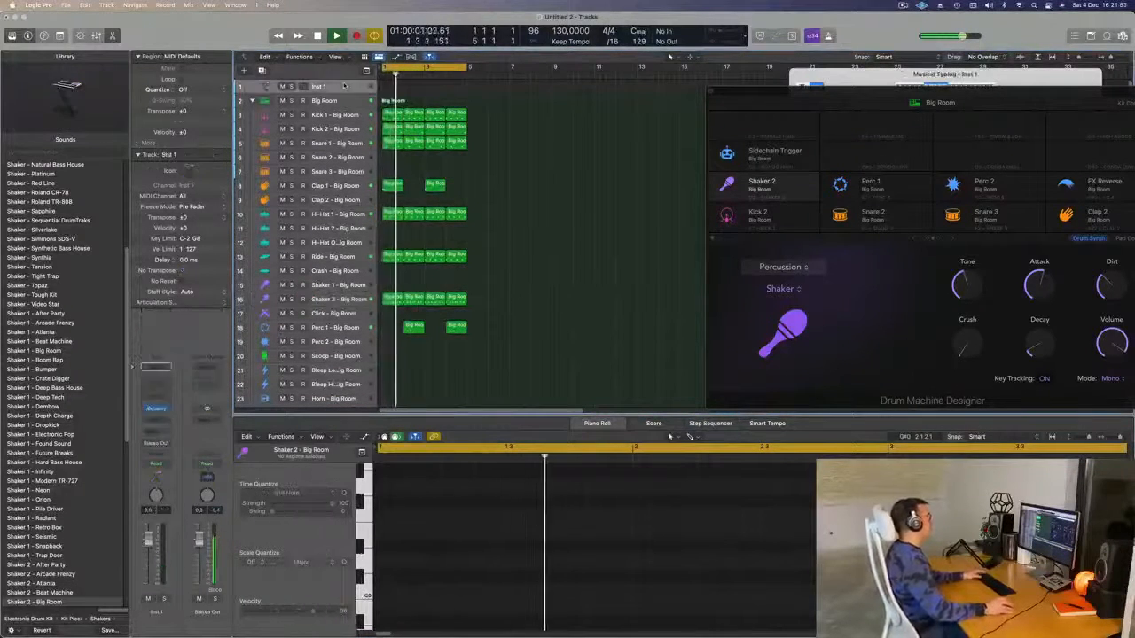
{"action": "key", "text": "alt+super+n"}
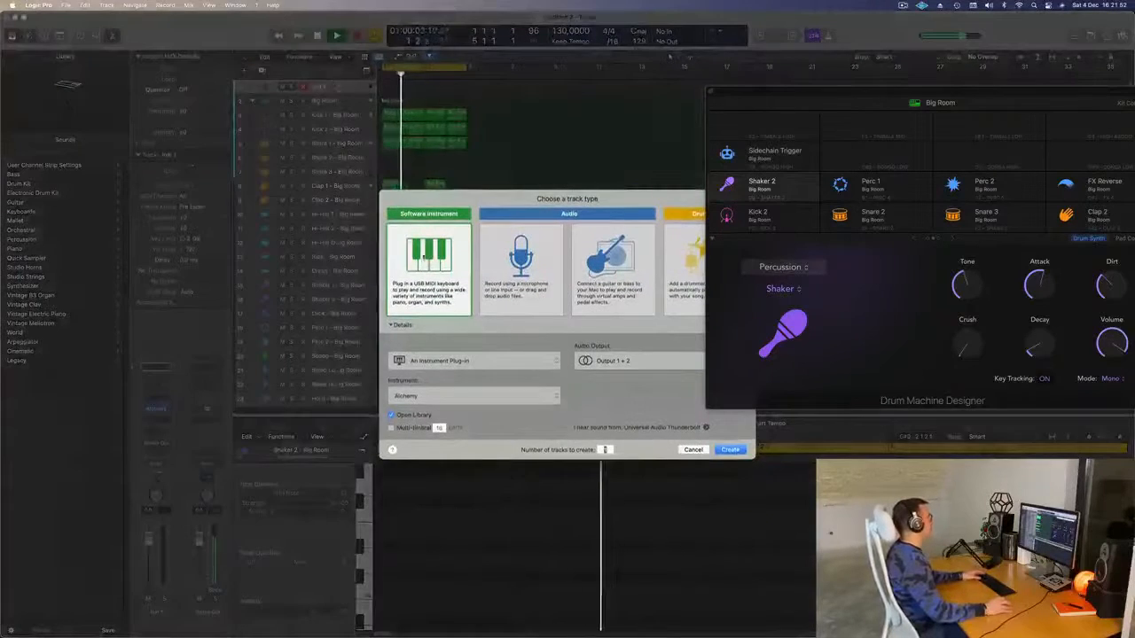
{"action": "left_click", "coordinate": [692, 450]}
{"action": "key", "text": "super+k"}
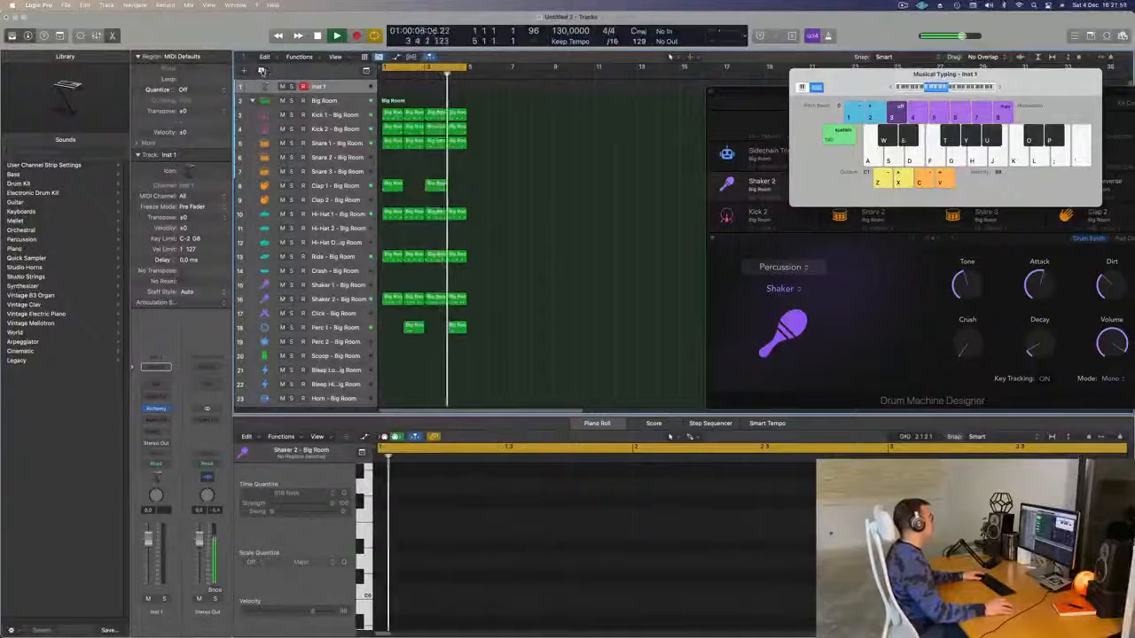
{"action": "left_click", "coordinate": [262, 70]}
- Make the Inst 1 track row taller and move the Musical Typing keyboard lower left
{"action": "left_click", "coordinate": [333, 87]}
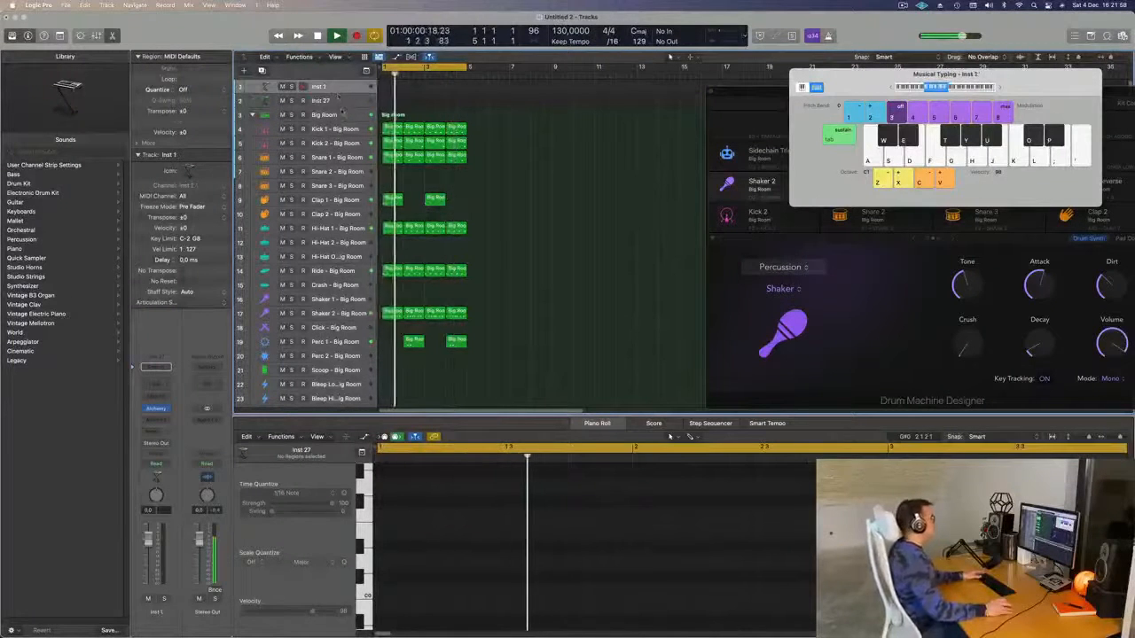
{"action": "left_click_drag", "start_coordinate": [352, 93], "coordinate": [352, 165]}
{"action": "left_click_drag", "start_coordinate": [865, 76], "coordinate": [792, 287]}
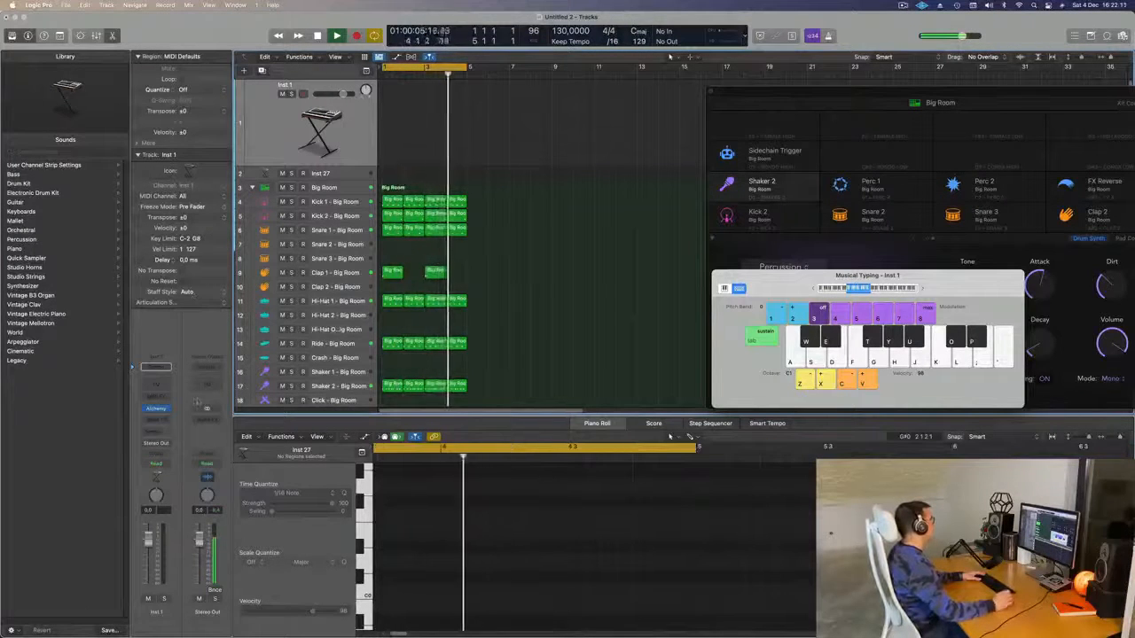
- Load Sylenth1 (Stereo) from AU Instruments > LennarDigital as Inst 1's instrument
{"action": "left_click", "coordinate": [156, 409]}
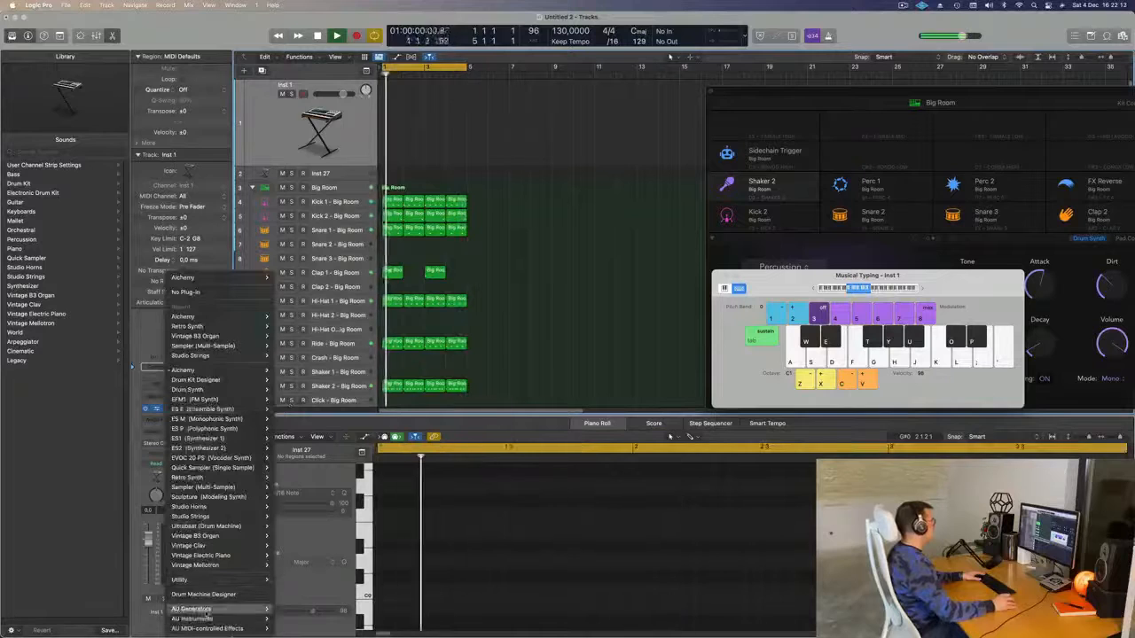
{"action": "mouse_move", "coordinate": [204, 618]}
{"action": "mouse_move", "coordinate": [319, 554]}
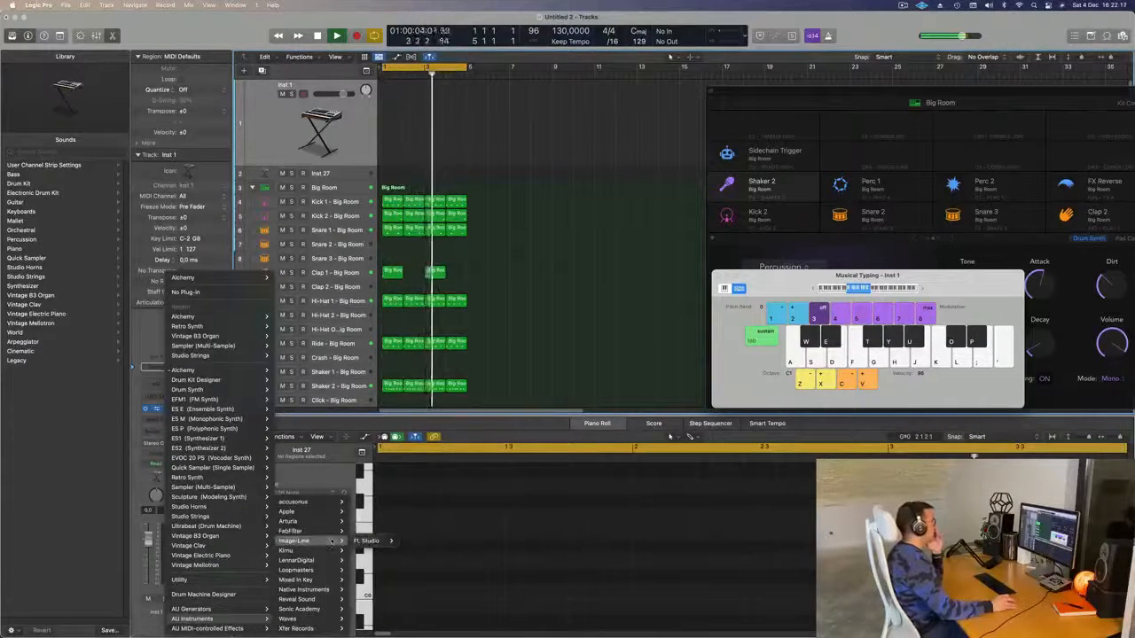
{"action": "mouse_move", "coordinate": [344, 512]}
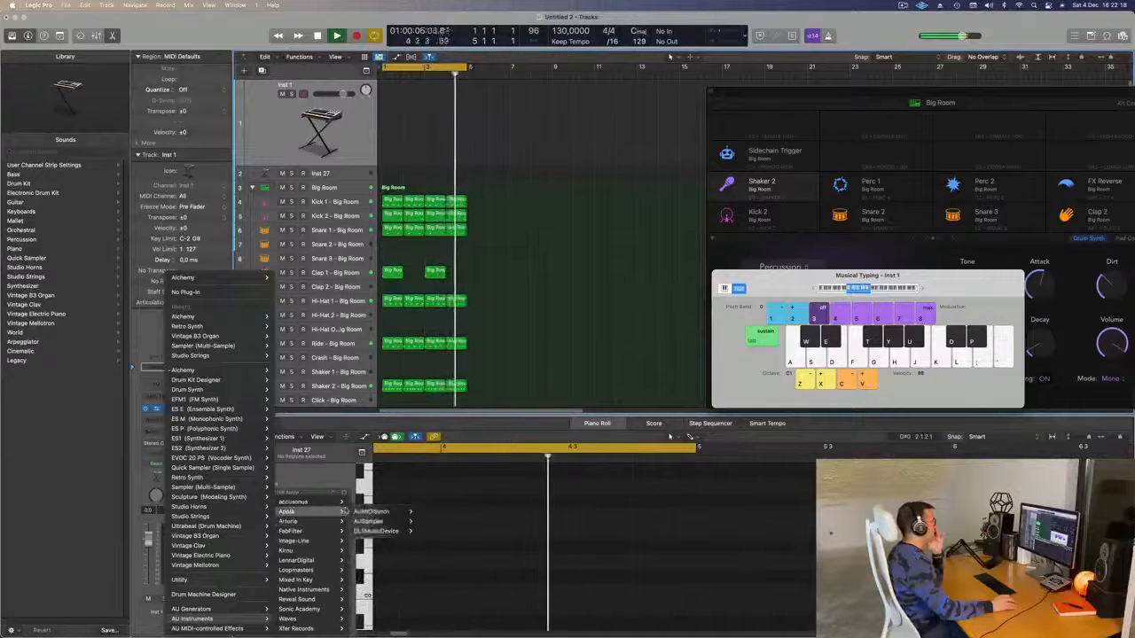
{"action": "mouse_move", "coordinate": [334, 590]}
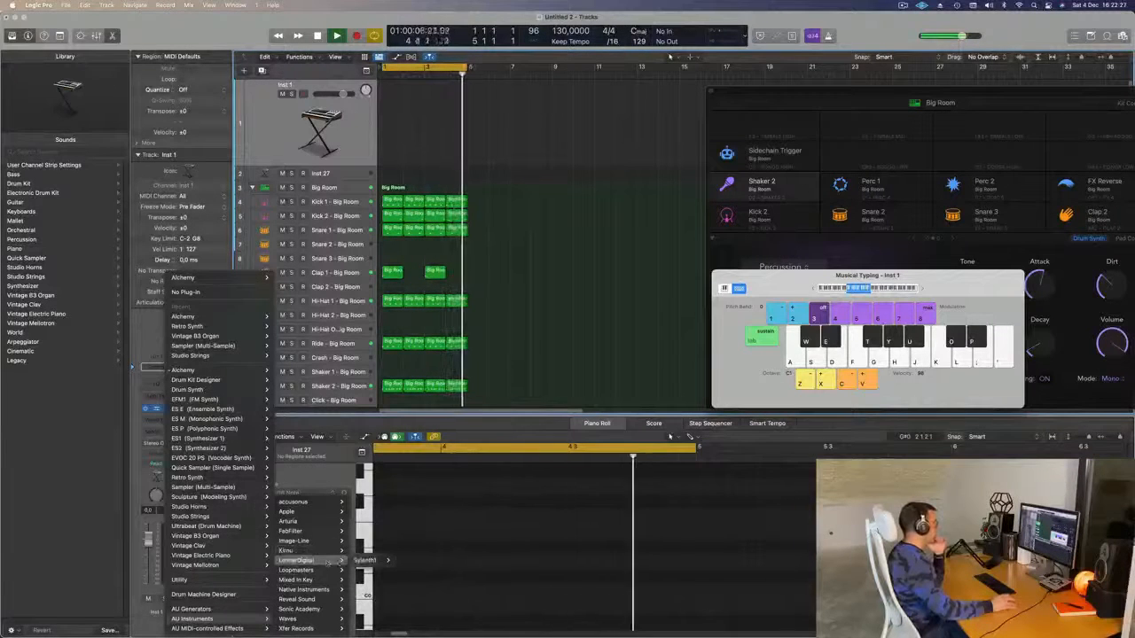
{"action": "left_click", "coordinate": [408, 561]}
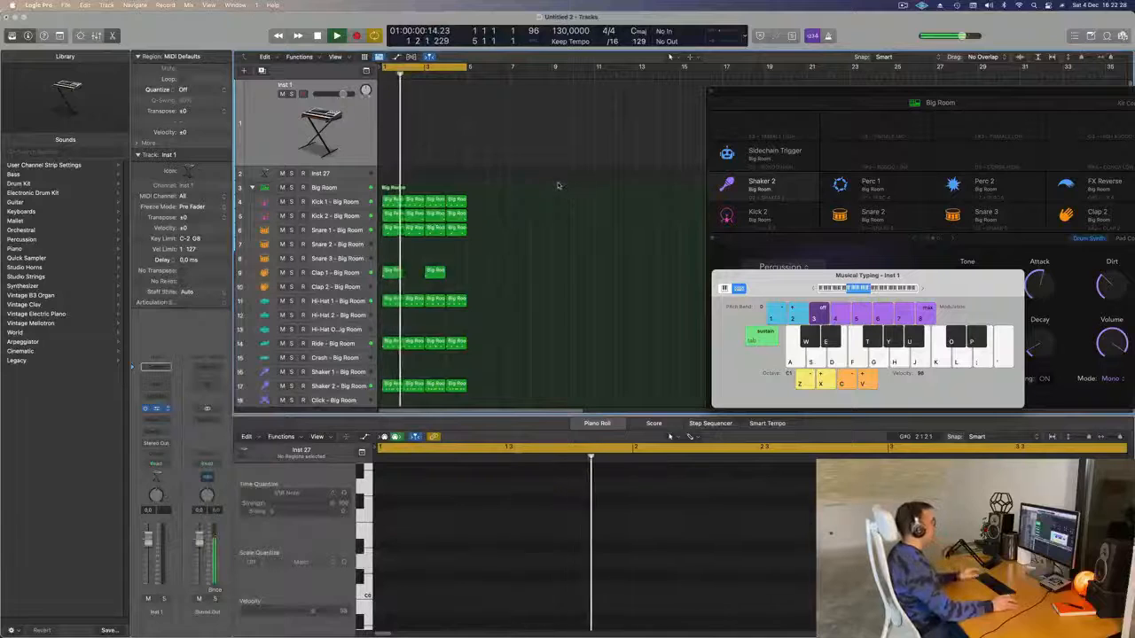
{"action": "left_click_drag", "start_coordinate": [551, 146], "coordinate": [550, 144]}
{"action": "key", "text": "space"}
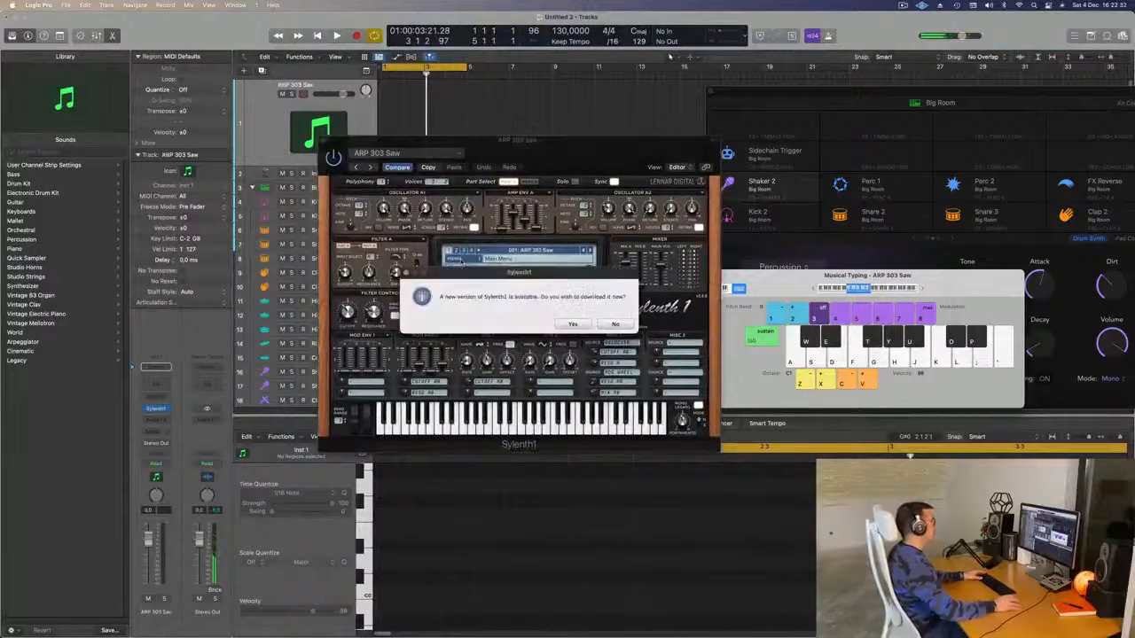
- Decline Sylenth1's offer to download an update
{"action": "left_click", "coordinate": [571, 323]}
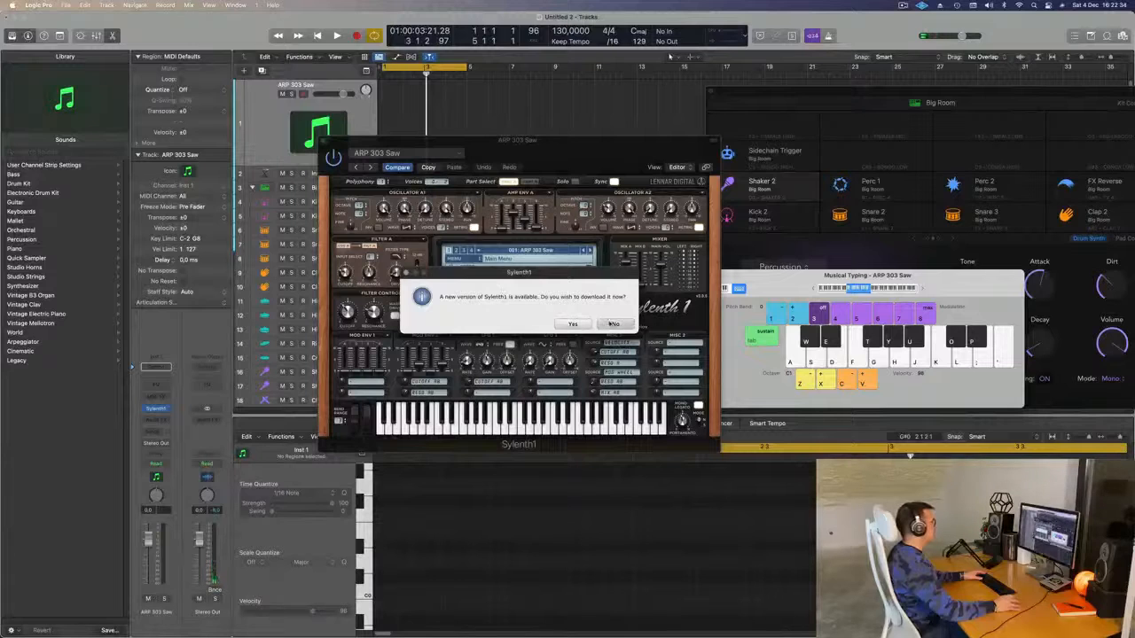
{"action": "left_click", "coordinate": [612, 324]}
{"action": "left_click", "coordinate": [456, 259]}
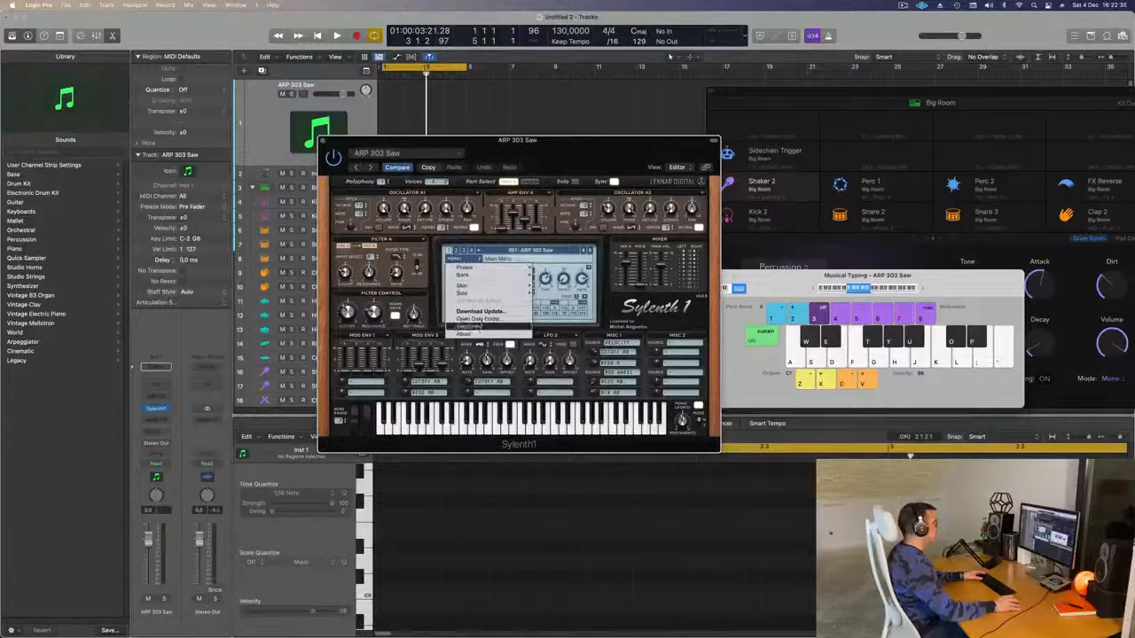
- Choose Sylenth1 preset 027: BASS - Acid Bass, play a test note, and start playback
{"action": "mouse_move", "coordinate": [497, 293]}
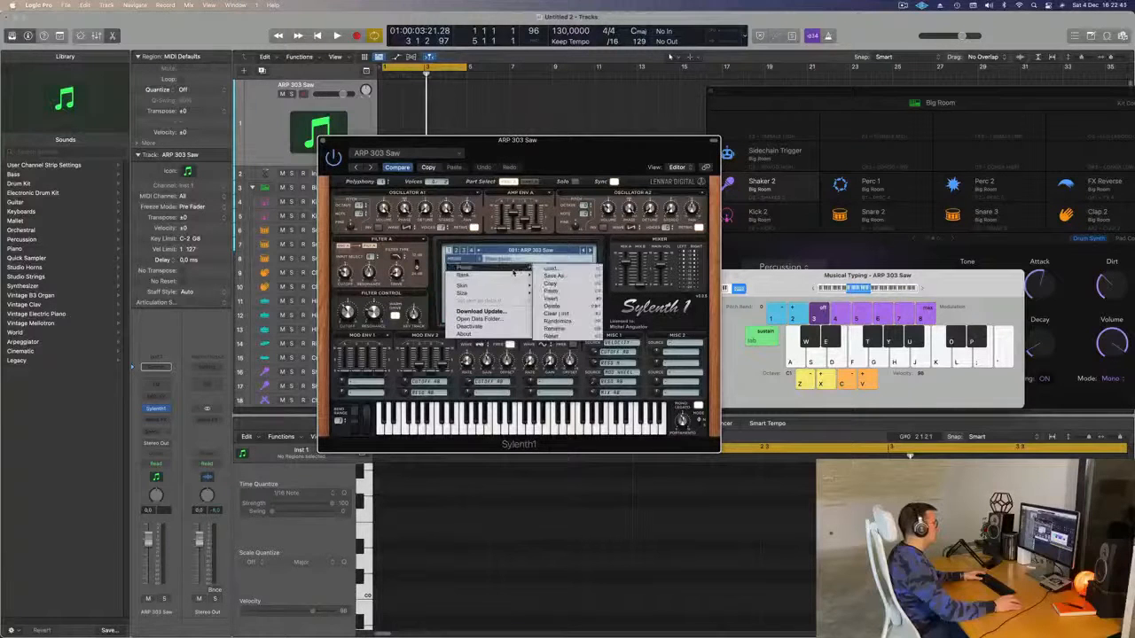
{"action": "mouse_move", "coordinate": [581, 280]}
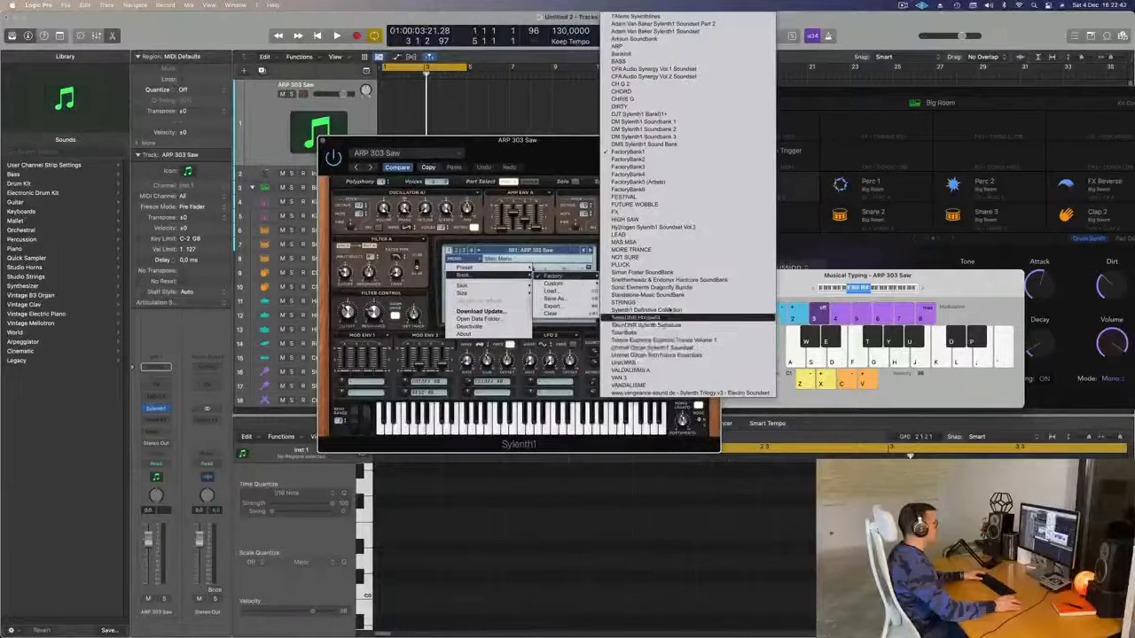
{"action": "left_click_drag", "start_coordinate": [582, 163], "coordinate": [666, 186]}
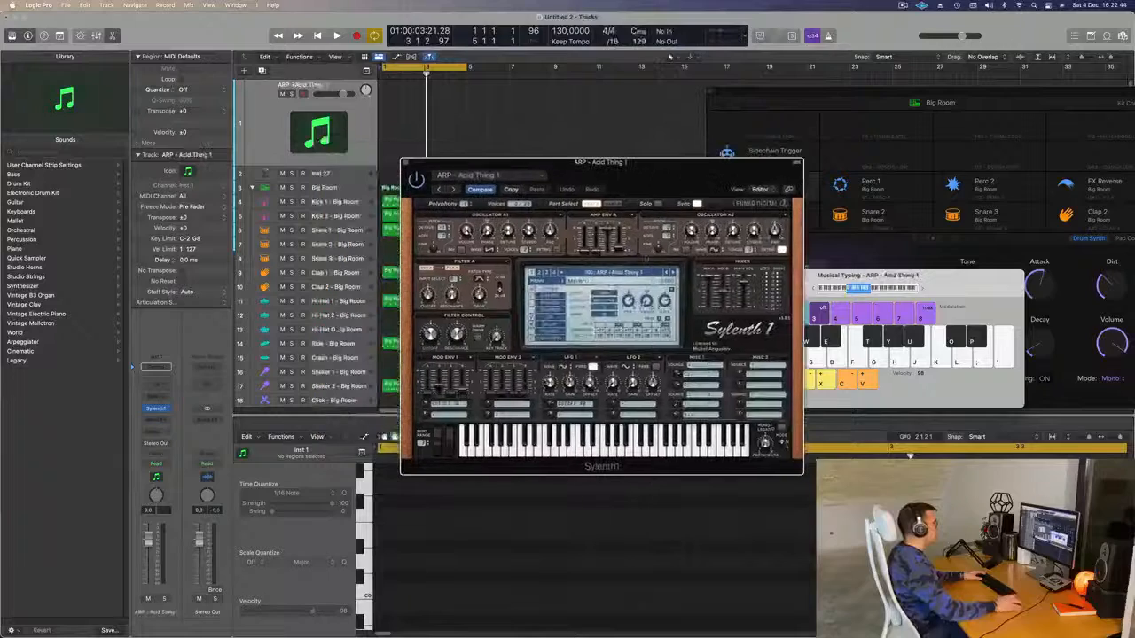
{"action": "left_click", "coordinate": [623, 273]}
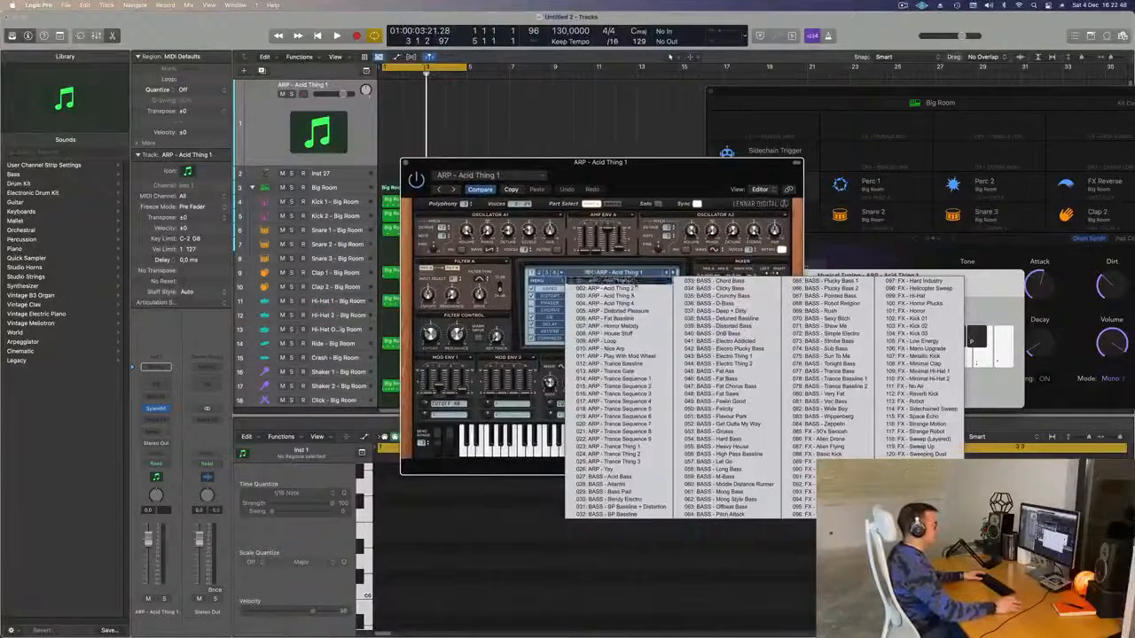
{"action": "left_click", "coordinate": [623, 478]}
{"action": "left_click_drag", "start_coordinate": [602, 179], "coordinate": [735, 139]}
{"action": "key", "text": "h"}
{"action": "key", "text": "space"}
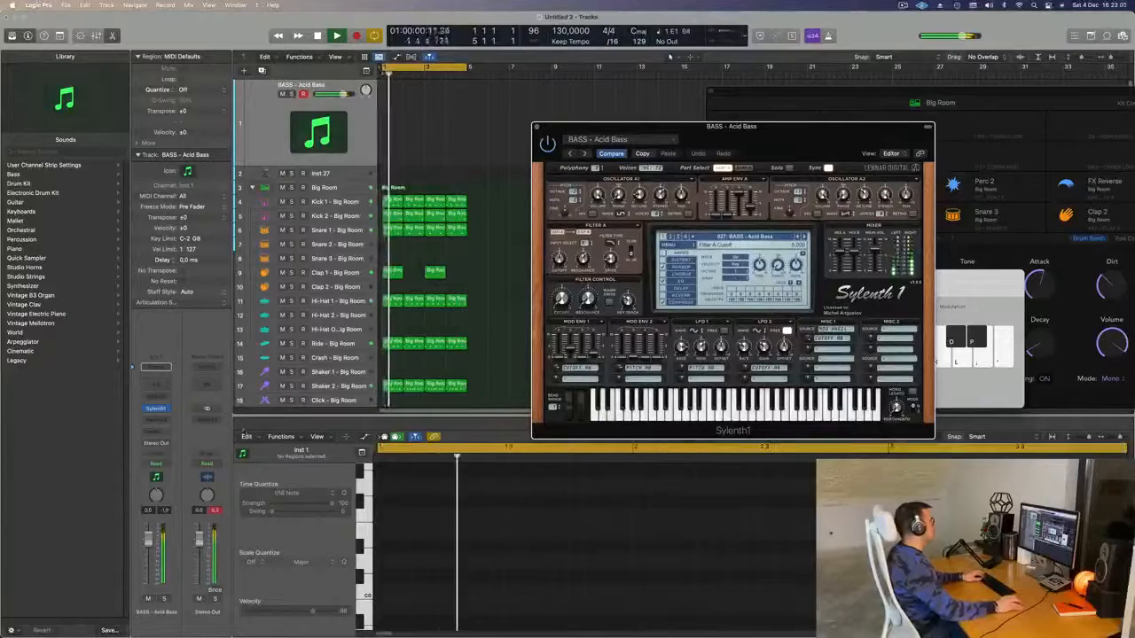
- Lower the bass channel fader to -4.0 dB and turn off Sylenth1's arpeggiator
{"action": "left_click_drag", "start_coordinate": [858, 128], "coordinate": [504, 233]}
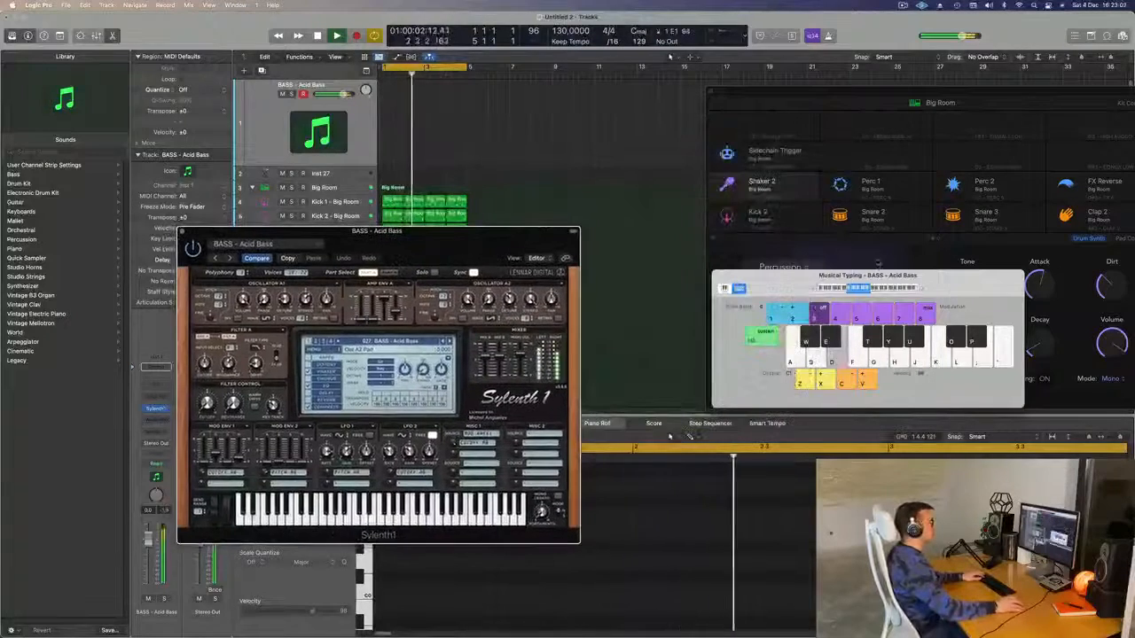
{"action": "left_click_drag", "start_coordinate": [948, 290], "coordinate": [1018, 208]}
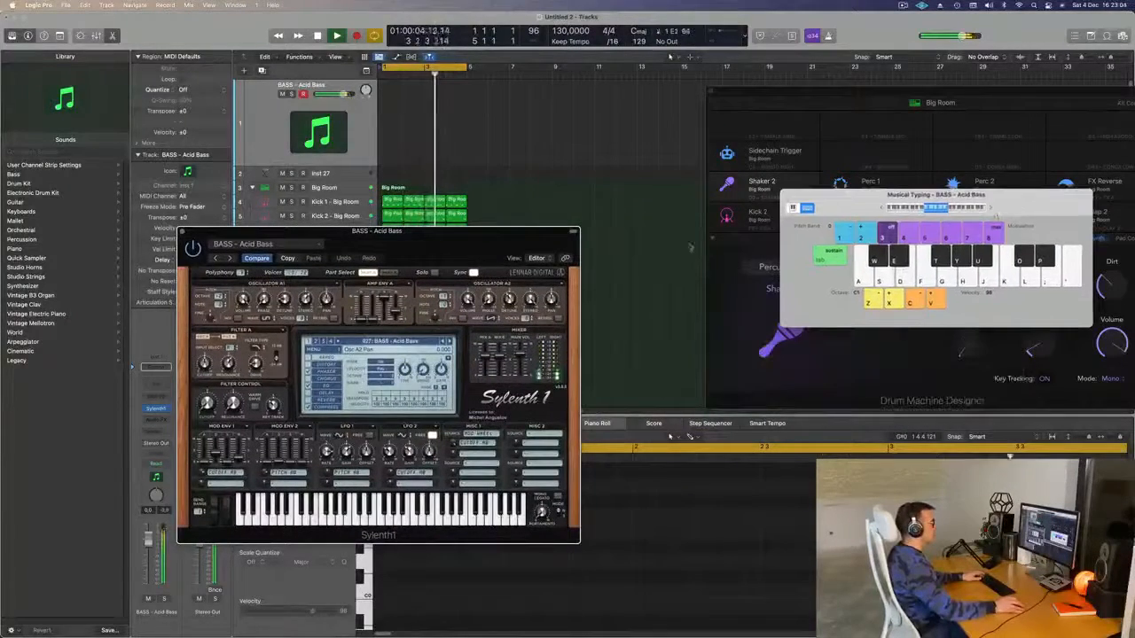
{"action": "left_click_drag", "start_coordinate": [414, 244], "coordinate": [634, 252]}
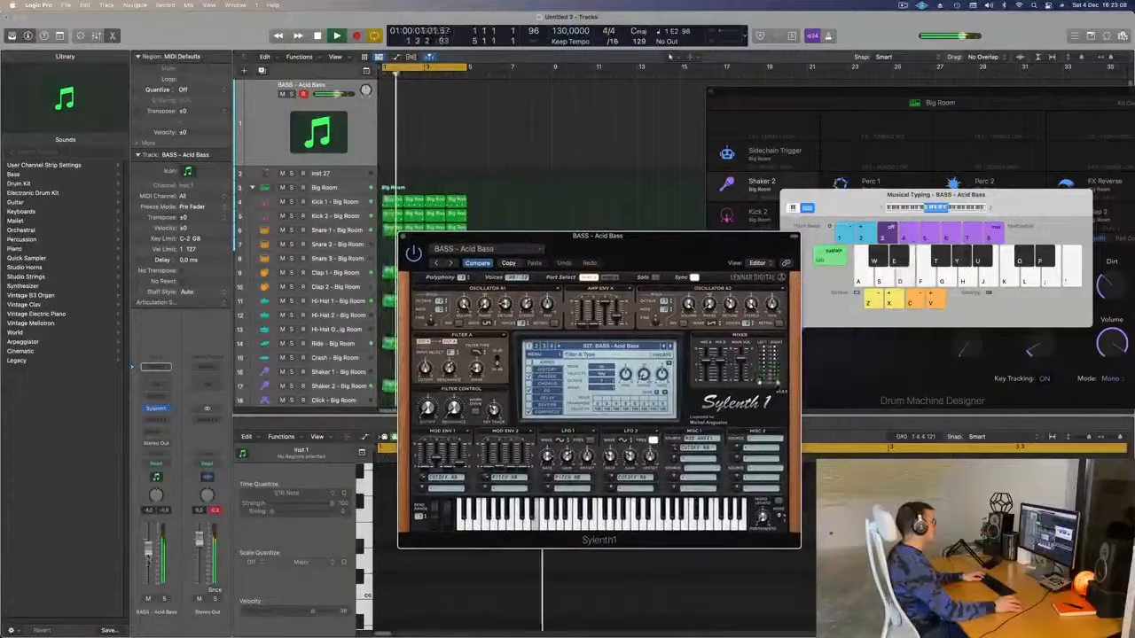
{"action": "left_click_drag", "start_coordinate": [149, 540], "coordinate": [148, 551]}
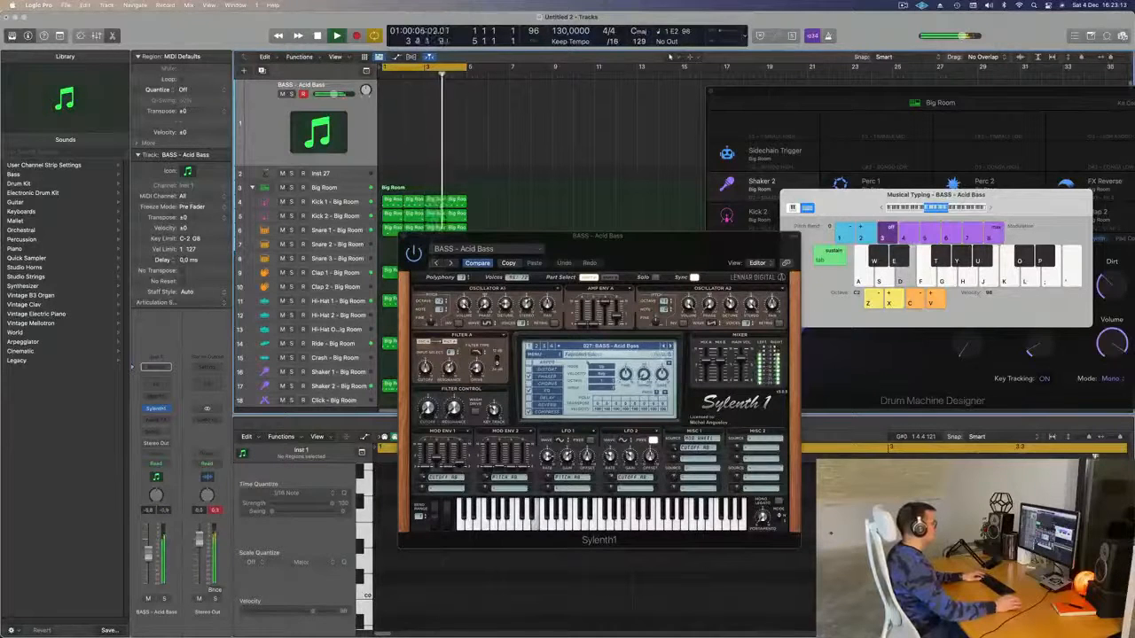
{"action": "left_click", "coordinate": [529, 363]}
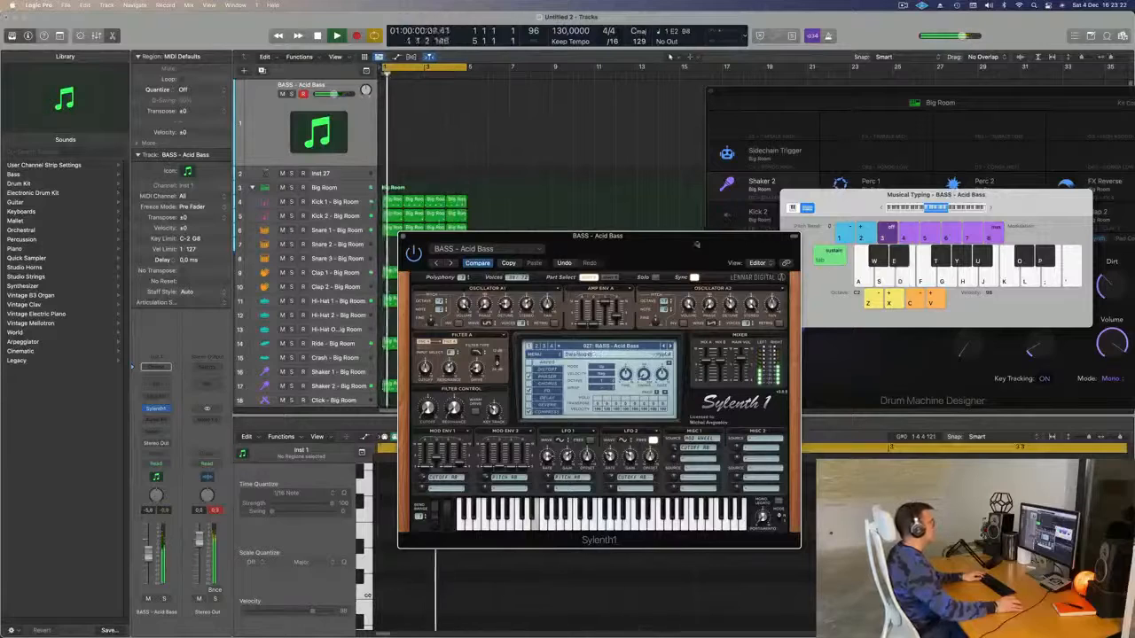
- Step through the bass presets to BASS - Detuned Bassline, then stop playback
{"action": "left_click_drag", "start_coordinate": [688, 247], "coordinate": [797, 173]}
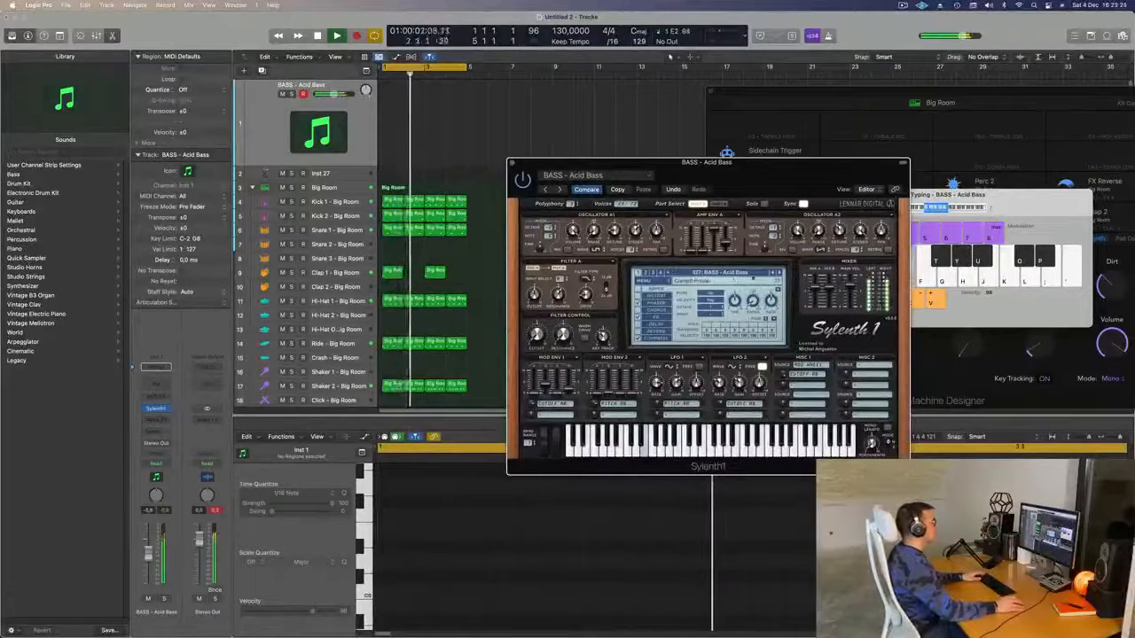
{"action": "left_click", "coordinate": [780, 273]}
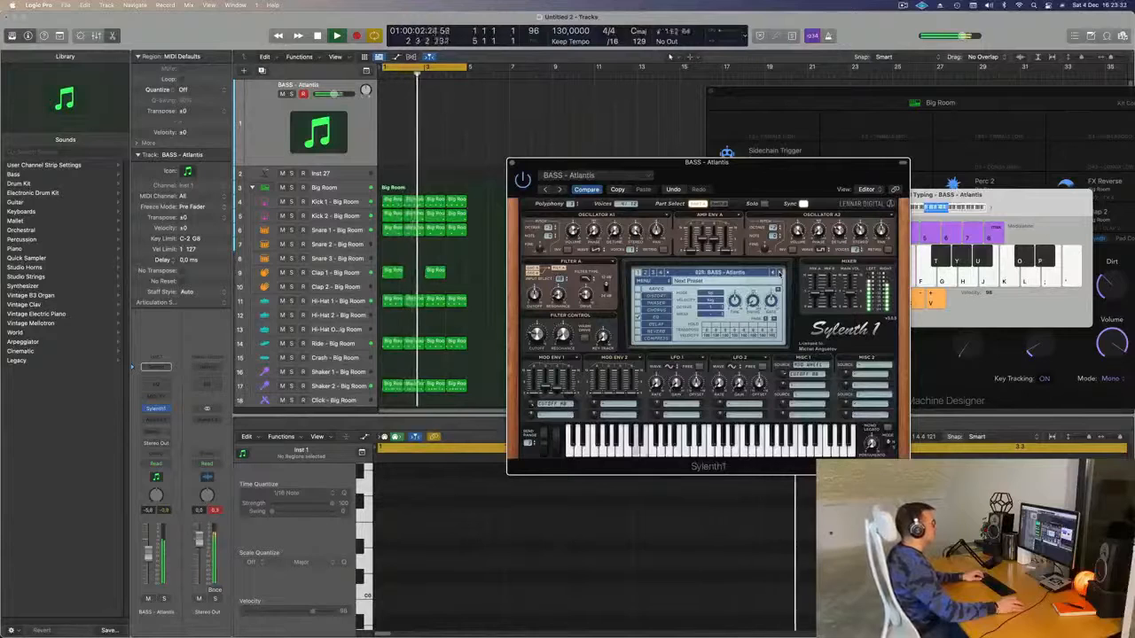
{"action": "left_click", "coordinate": [778, 274]}
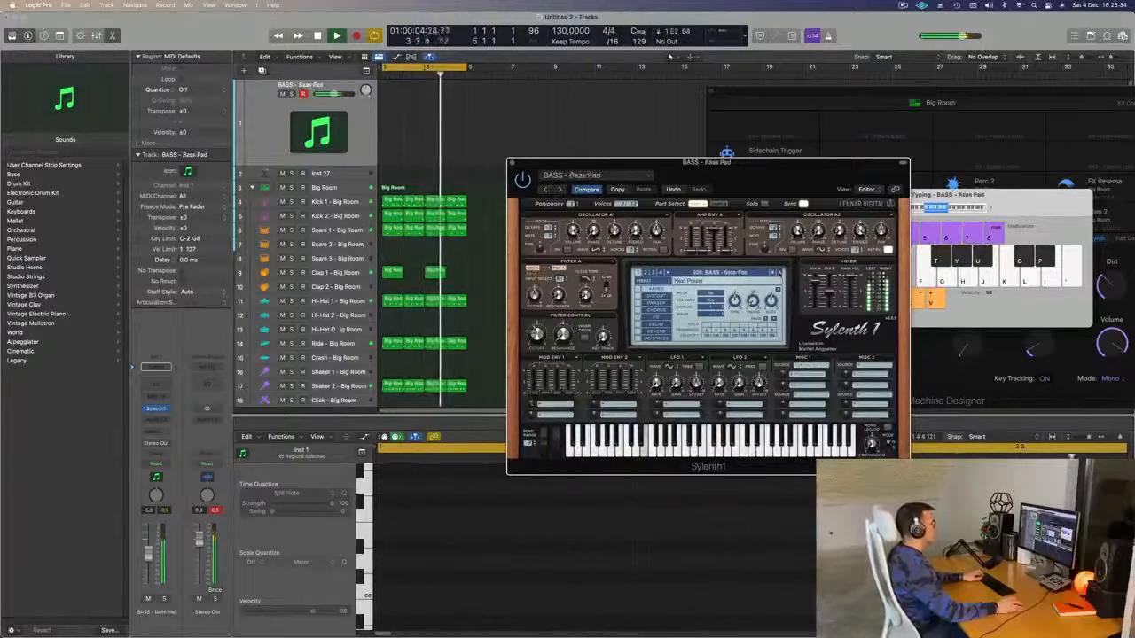
{"action": "left_click", "coordinate": [779, 274]}
{"action": "left_click", "coordinate": [778, 274]}
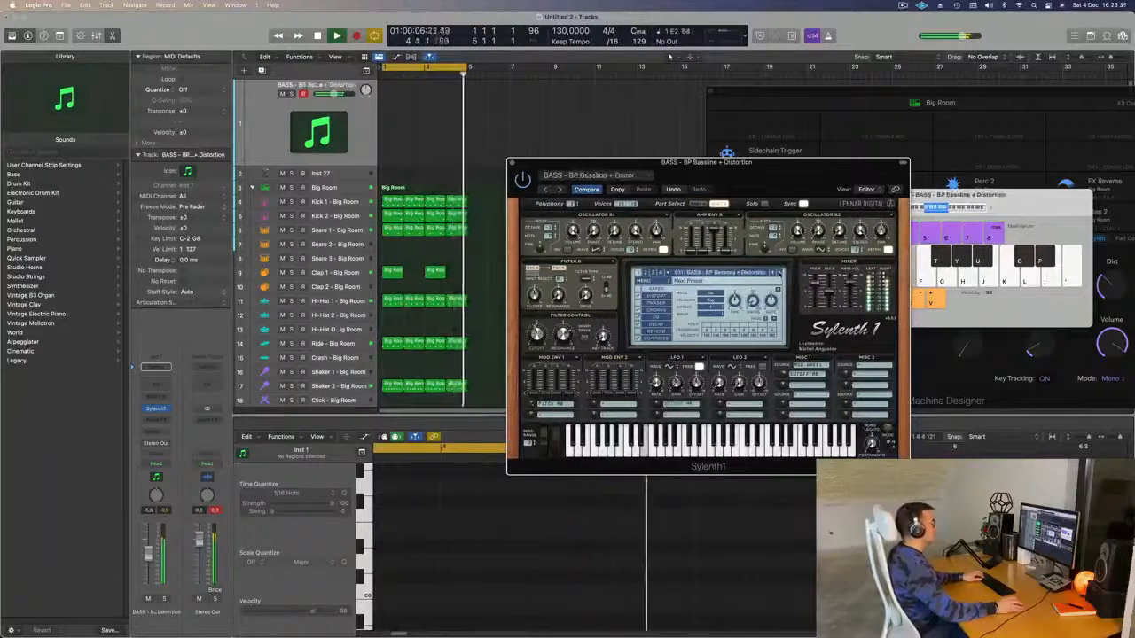
{"action": "left_click", "coordinate": [778, 274]}
{"action": "left_click", "coordinate": [778, 273]}
{"action": "left_click", "coordinate": [778, 274]}
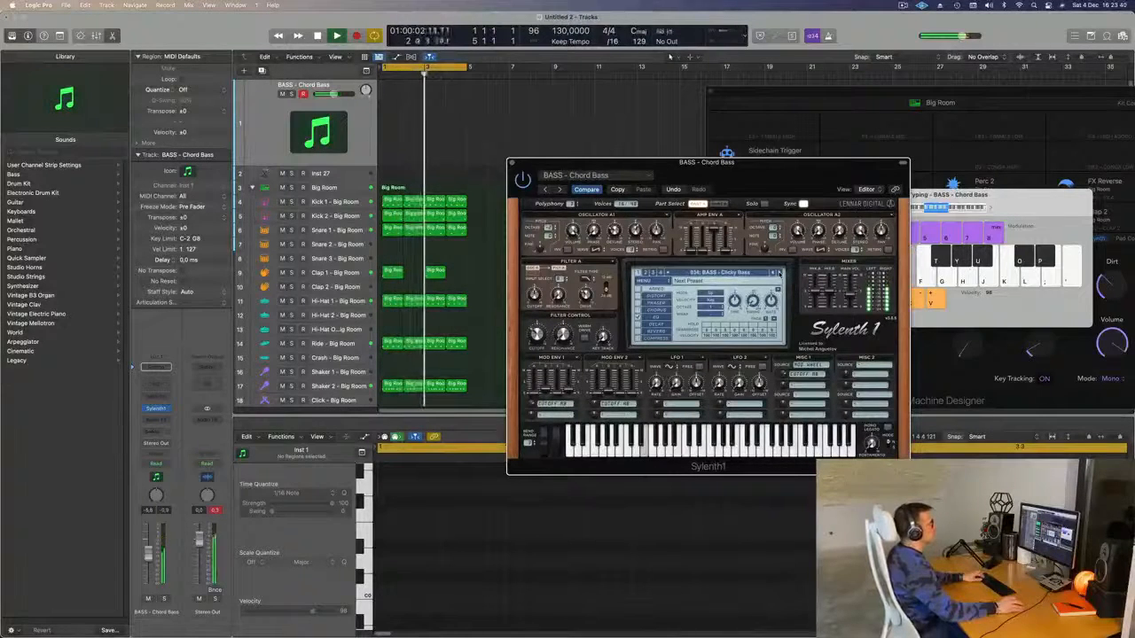
{"action": "key", "text": "d"}
{"action": "key", "text": "j"}
{"action": "left_click", "coordinate": [778, 274]}
{"action": "left_click", "coordinate": [779, 274]}
{"action": "left_click", "coordinate": [779, 274]}
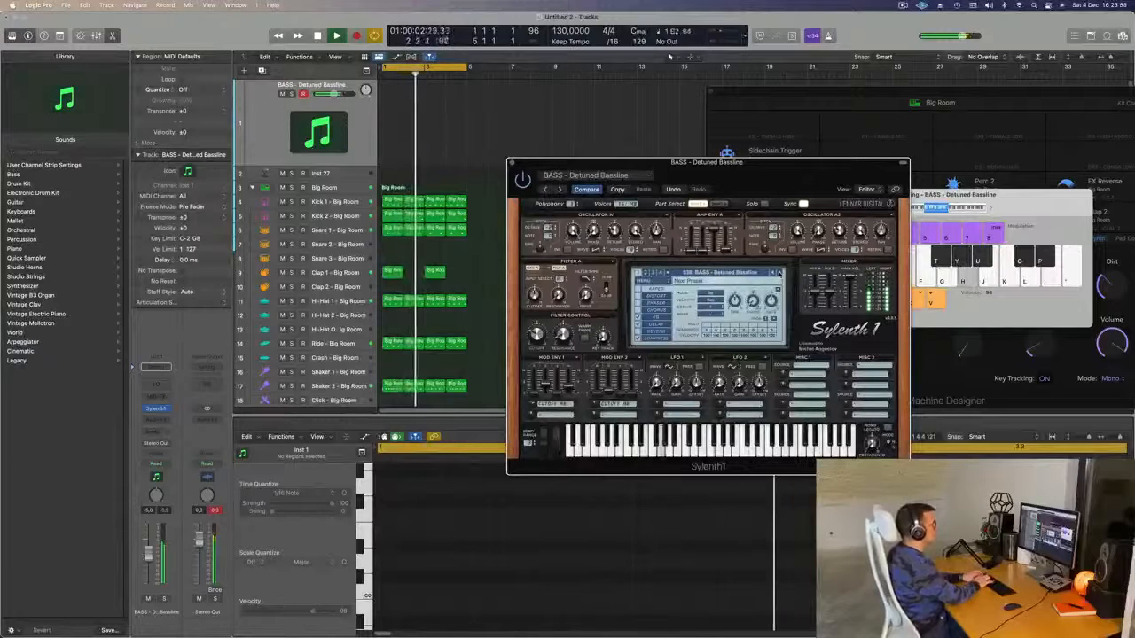
{"action": "key", "text": "space"}
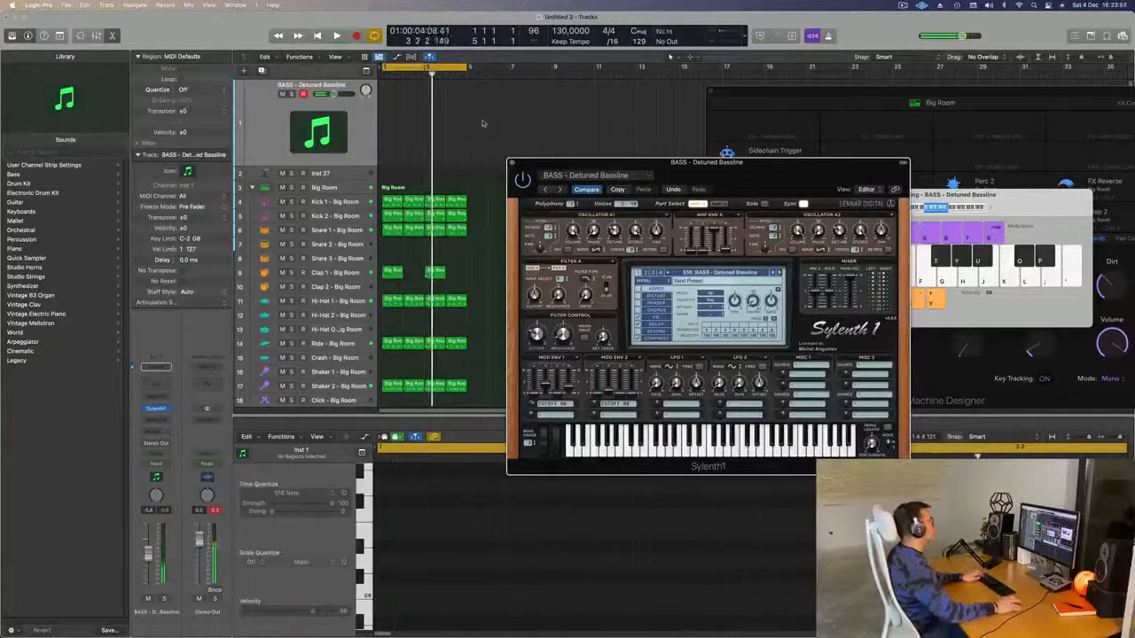
- Stretch the cycle range from bar 1 to bar 17 and play the 16-bar loop
{"action": "key", "text": "super+z"}
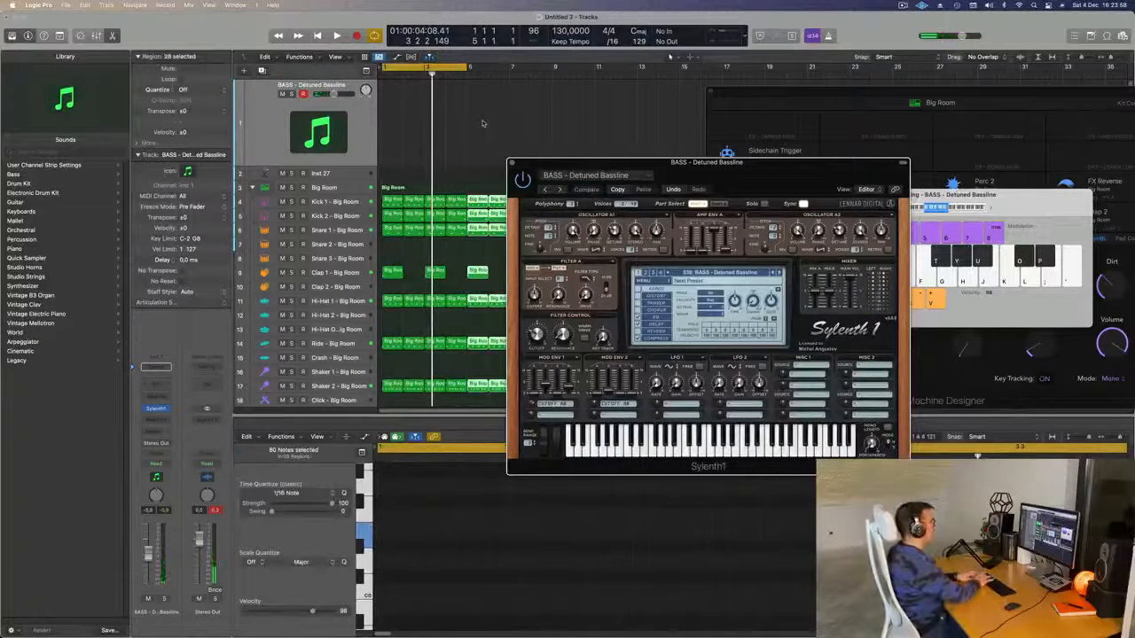
{"action": "left_click_drag", "start_coordinate": [646, 162], "coordinate": [454, 291]}
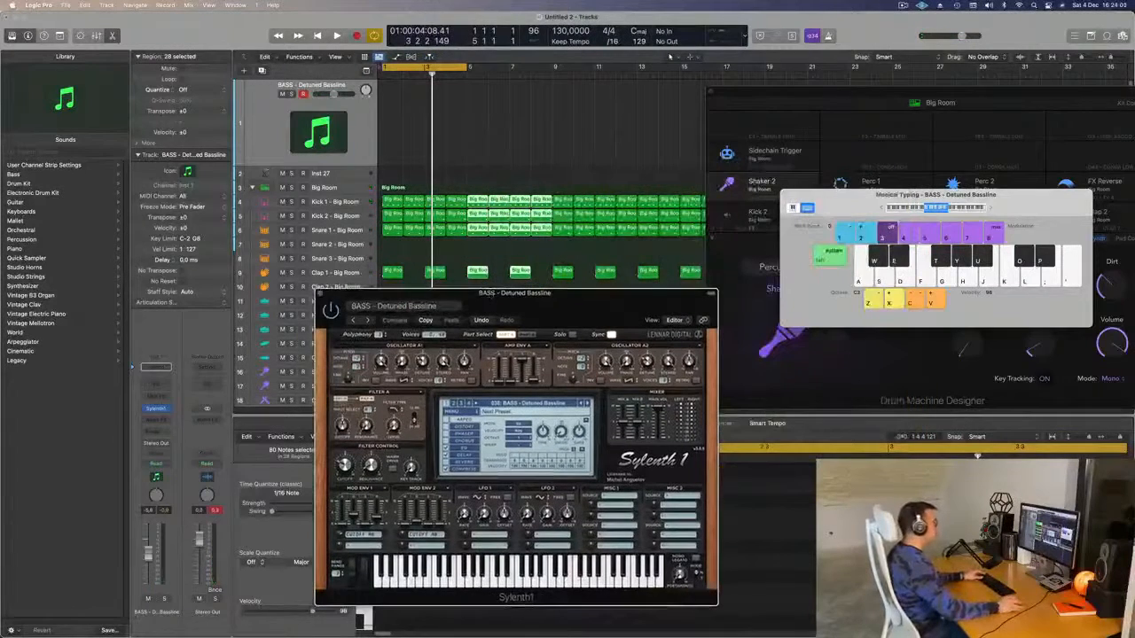
{"action": "left_click_drag", "start_coordinate": [877, 97], "coordinate": [1068, 204]}
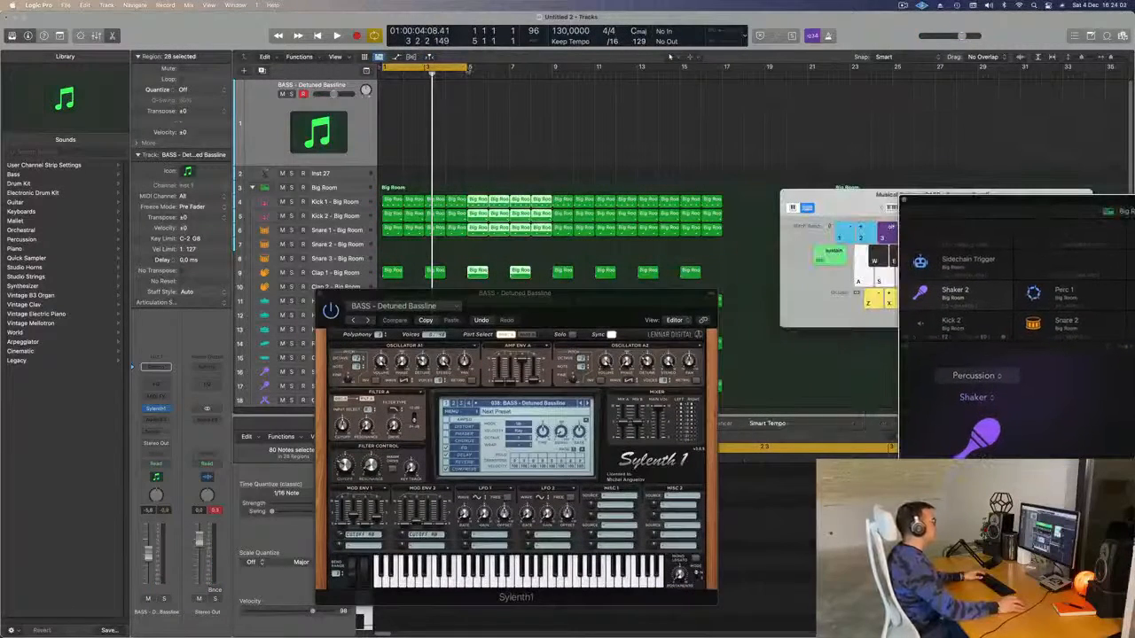
{"action": "left_click_drag", "start_coordinate": [470, 68], "coordinate": [714, 76]}
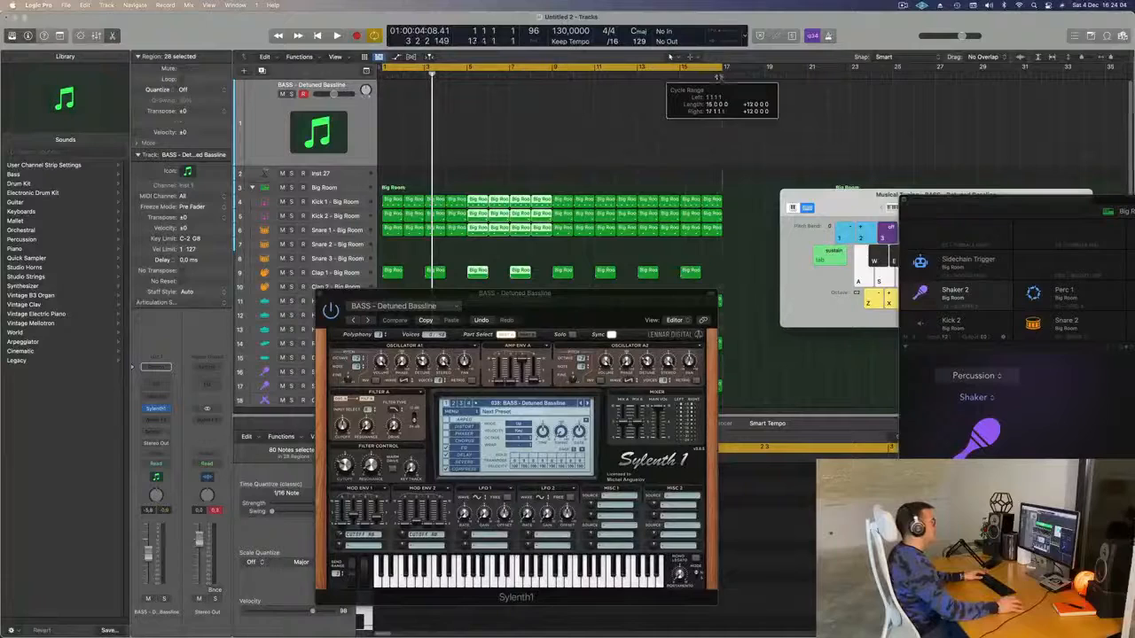
{"action": "key", "text": "space"}
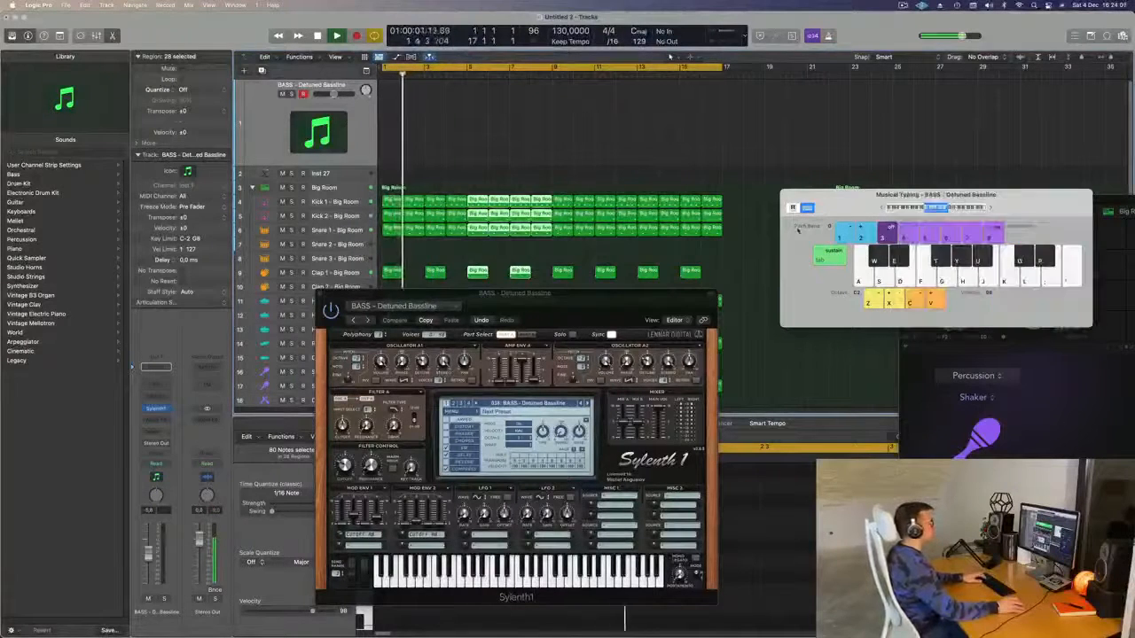
{"action": "left_click_drag", "start_coordinate": [548, 292], "coordinate": [586, 251]}
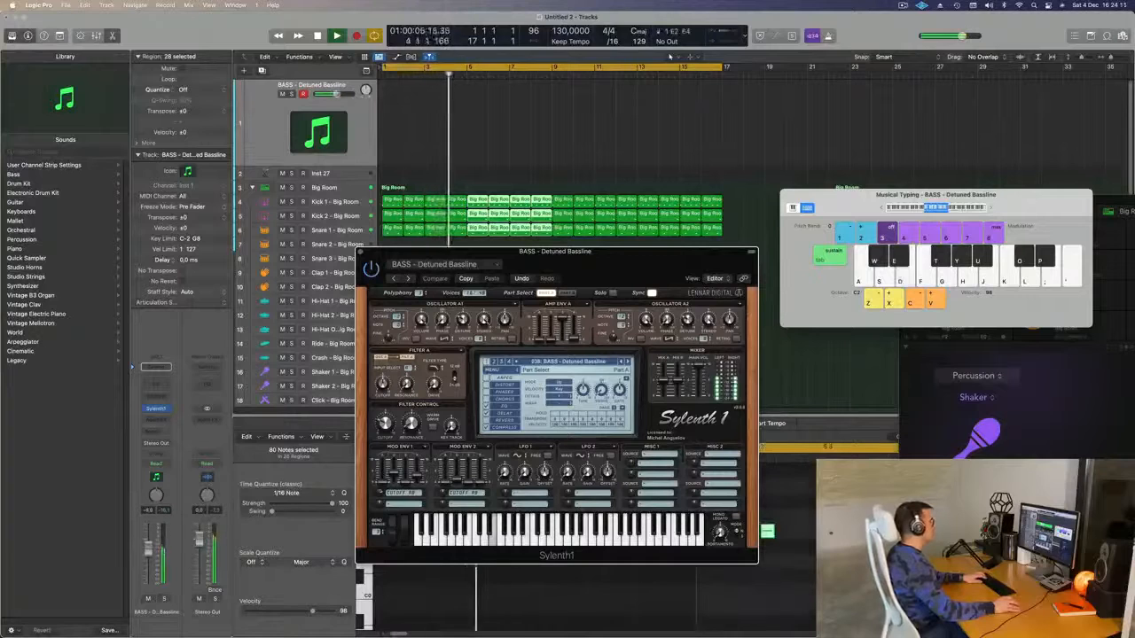
{"action": "left_click", "coordinate": [181, 402]}
{"action": "key", "text": "d"}
{"action": "left_click", "coordinate": [160, 420]}
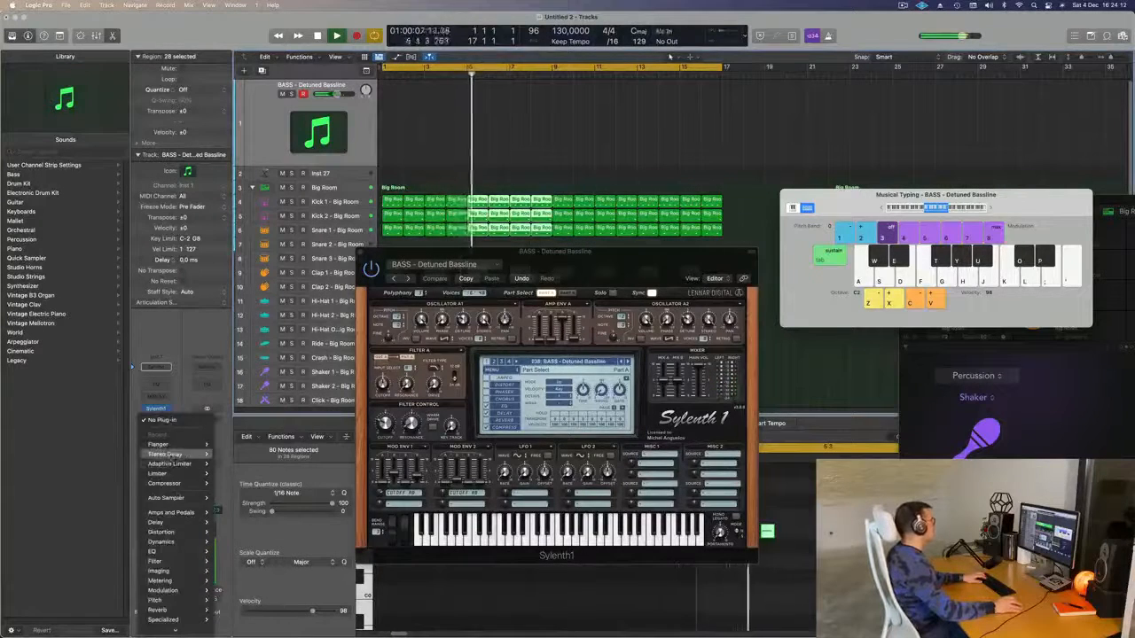
- Insert a stereo Compressor on the bass channel, side-chain it from Kick 2, and nudge the fader up
{"action": "mouse_move", "coordinate": [178, 542]}
{"action": "mouse_move", "coordinate": [243, 550]}
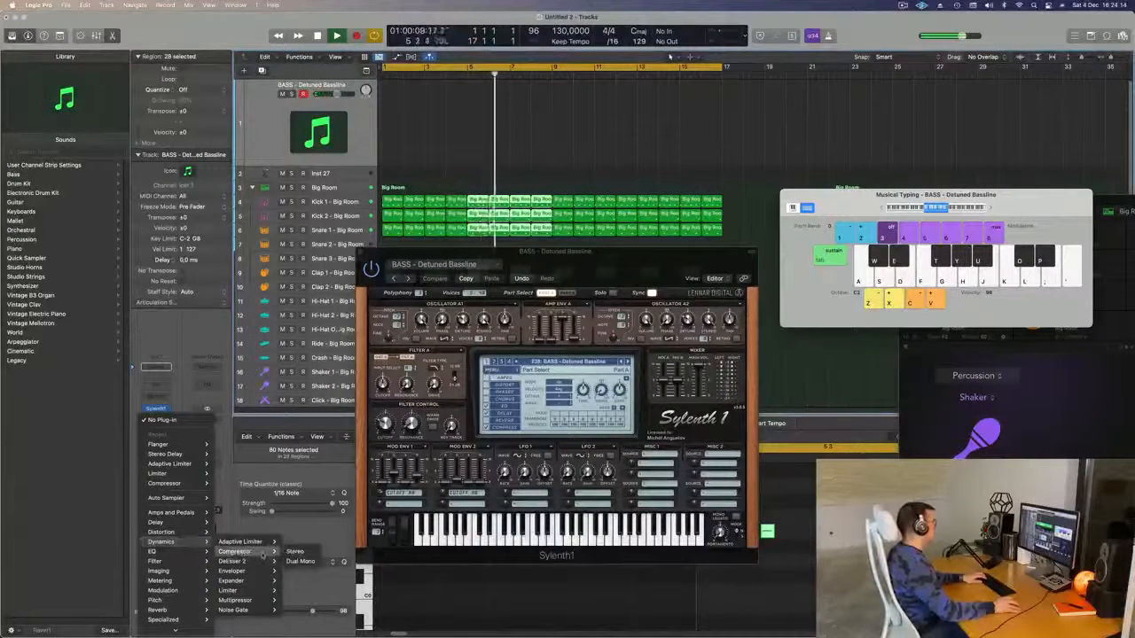
{"action": "left_click", "coordinate": [297, 552]}
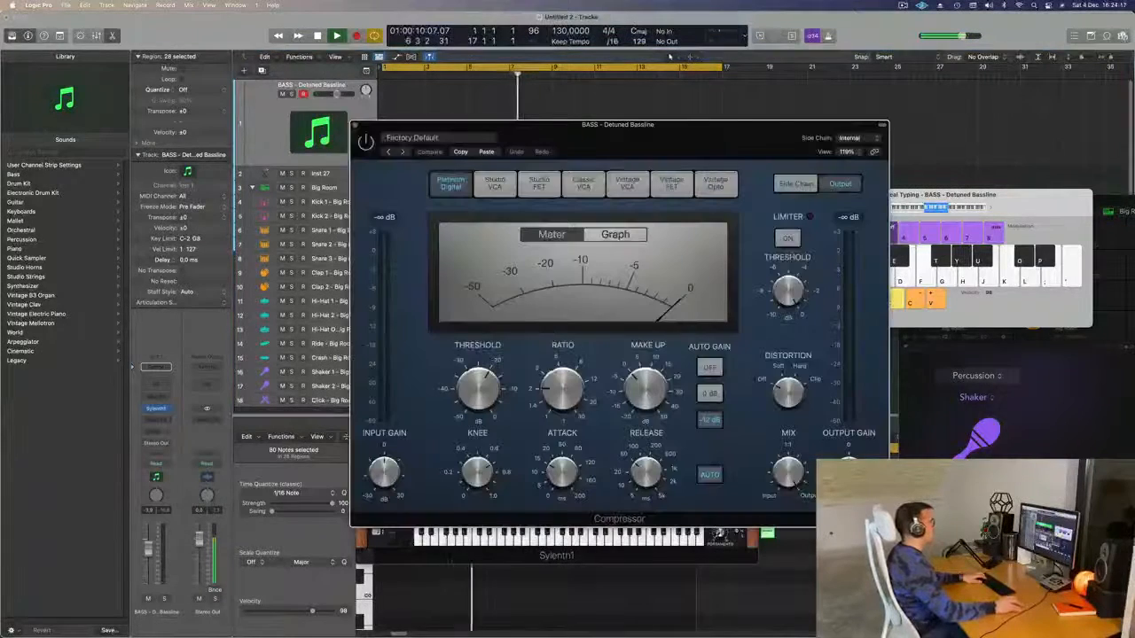
{"action": "left_click", "coordinate": [848, 139]}
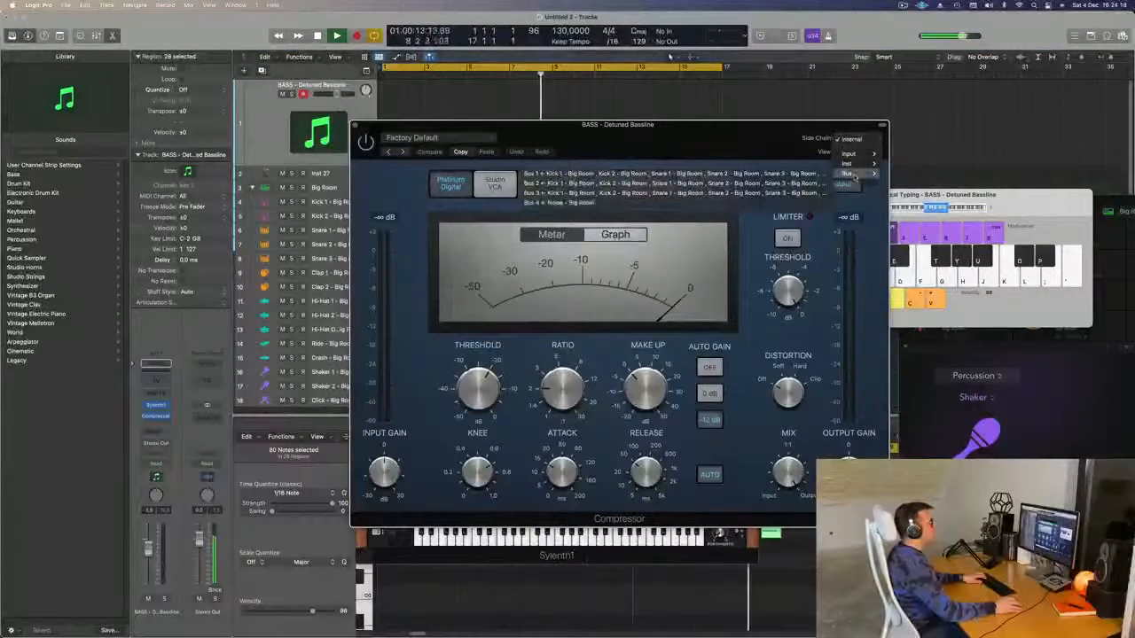
{"action": "mouse_move", "coordinate": [859, 165]}
{"action": "left_click", "coordinate": [919, 164]}
{"action": "left_click_drag", "start_coordinate": [709, 134], "coordinate": [783, 119]}
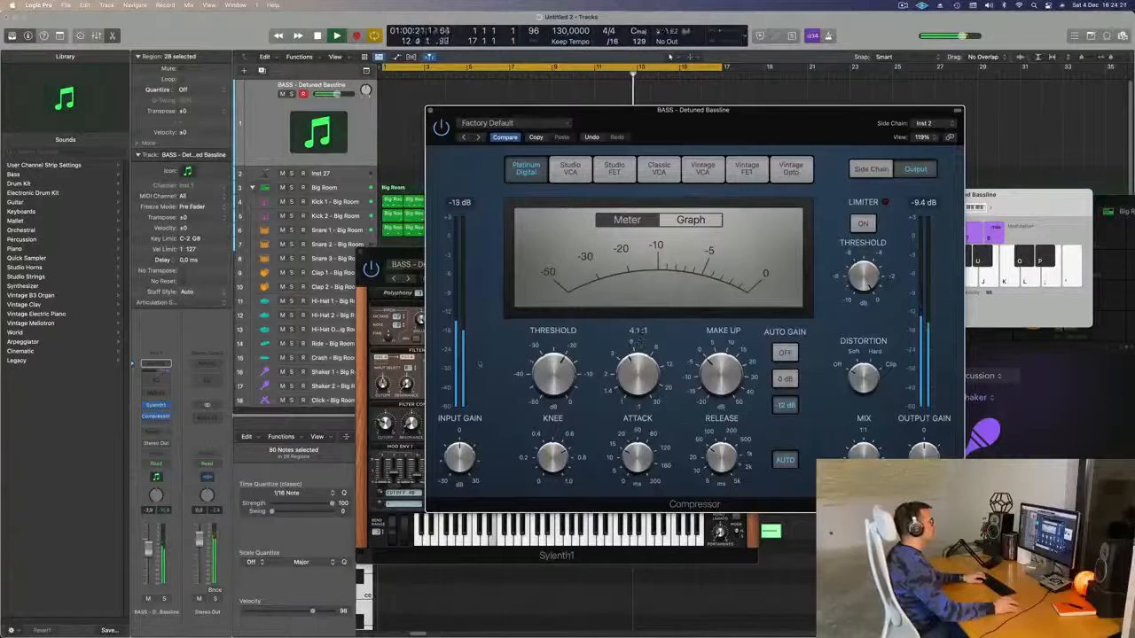
{"action": "left_click_drag", "start_coordinate": [150, 541], "coordinate": [150, 538]}
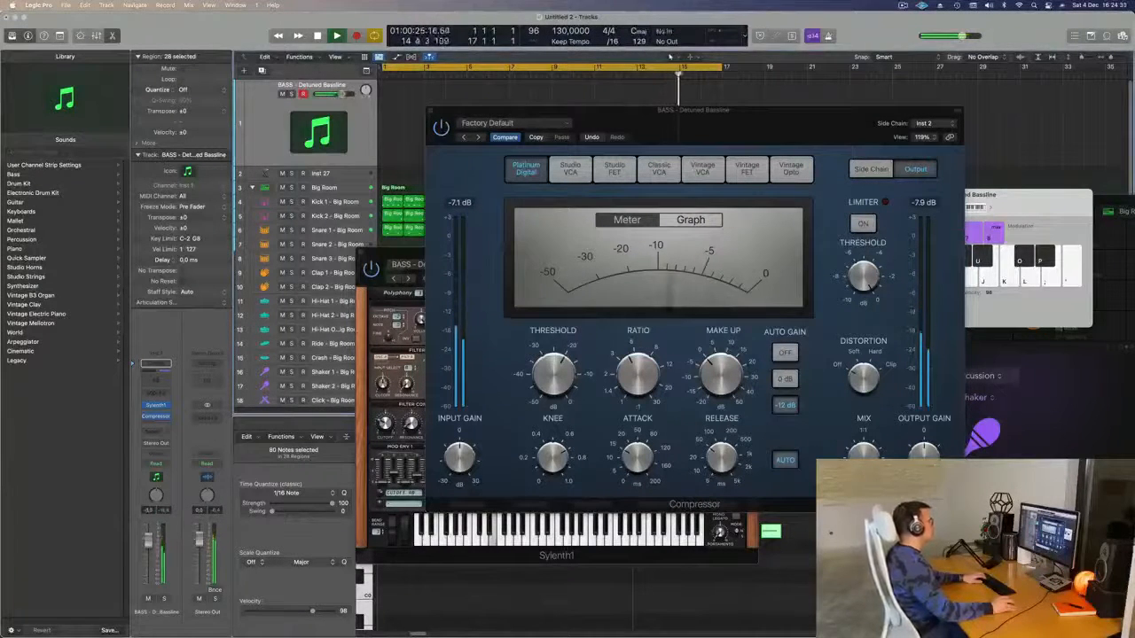
{"action": "left_click_drag", "start_coordinate": [738, 139], "coordinate": [834, 251]}
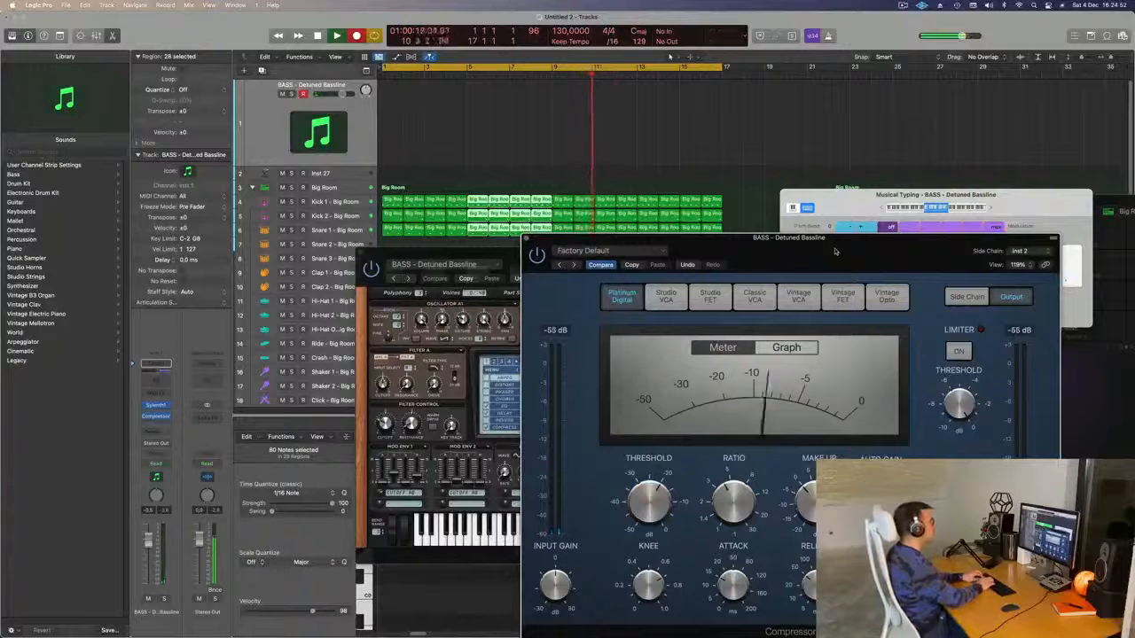
- Record a short three-note bassline with Musical Typing, then stop recording
{"action": "key", "text": "space"}
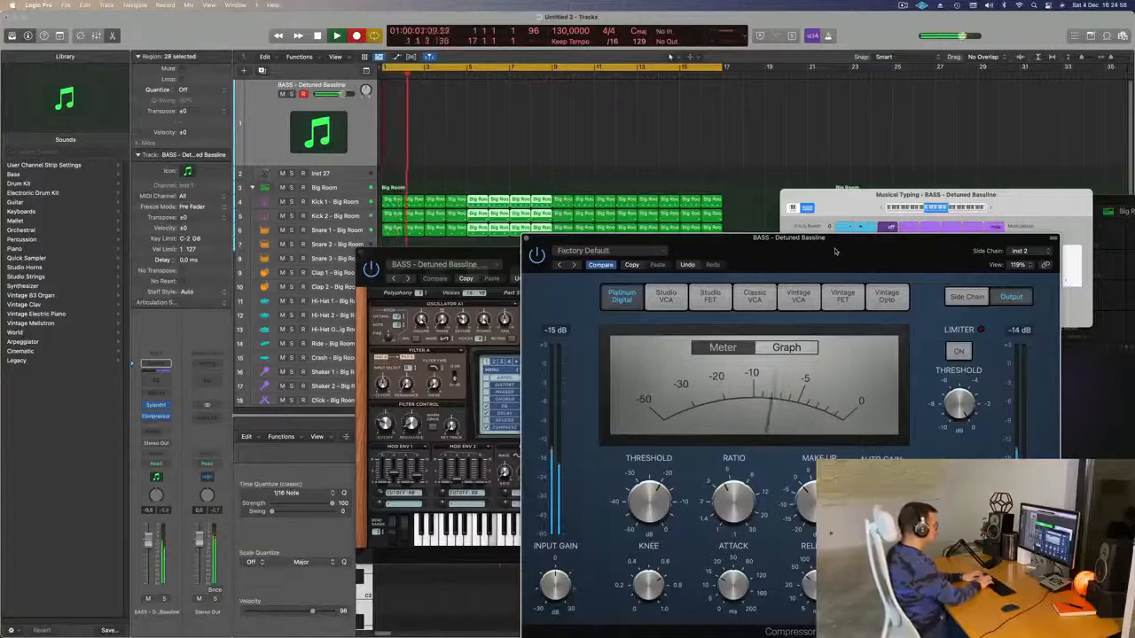
{"action": "key", "text": "a"}
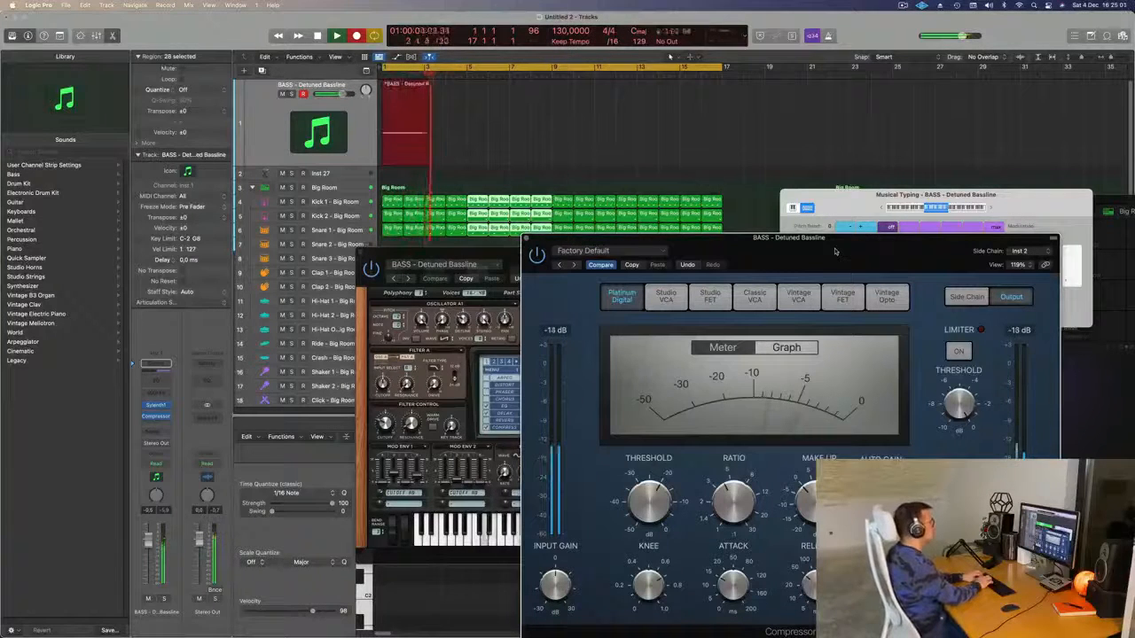
{"action": "key", "text": "h"}
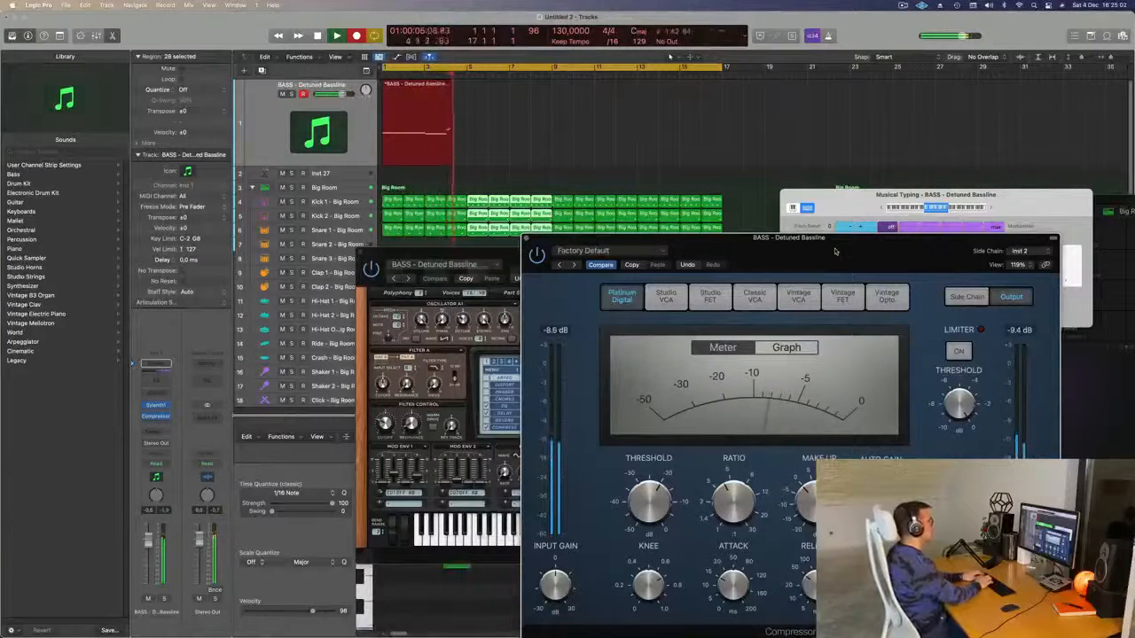
{"action": "key", "text": "j"}
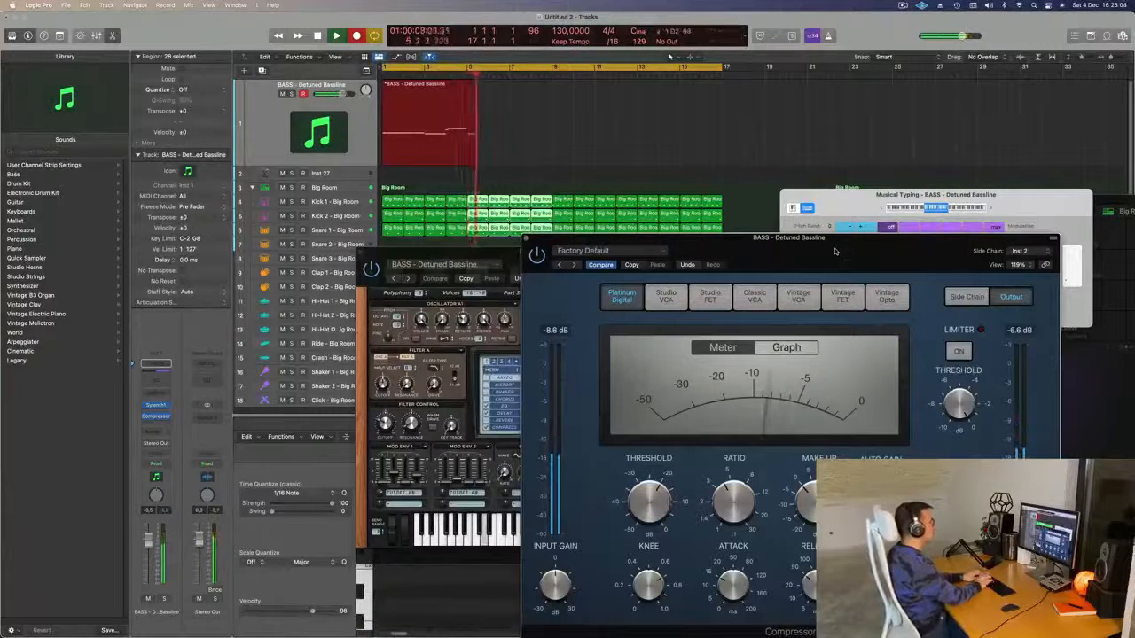
{"action": "key", "text": "space"}
- Open the recorded bass region in the Piano Roll and close the compressor window
{"action": "double_click", "coordinate": [437, 86]}
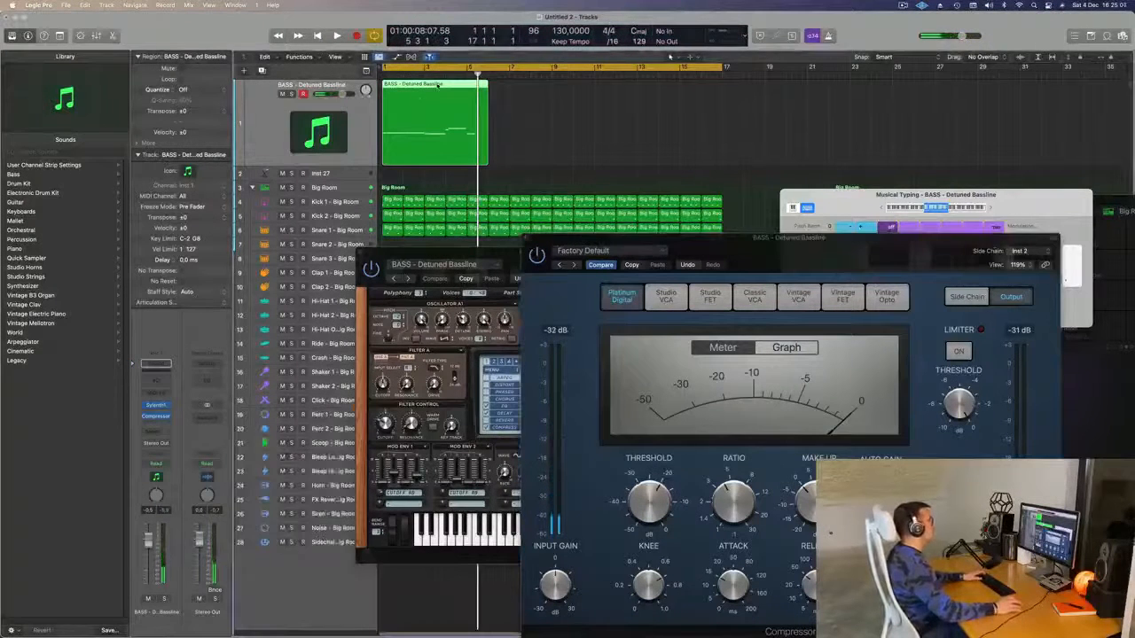
{"action": "double_click", "coordinate": [437, 86]}
{"action": "double_click", "coordinate": [437, 86]}
{"action": "double_click", "coordinate": [437, 86]}
{"action": "left_click_drag", "start_coordinate": [446, 254], "coordinate": [755, 33]}
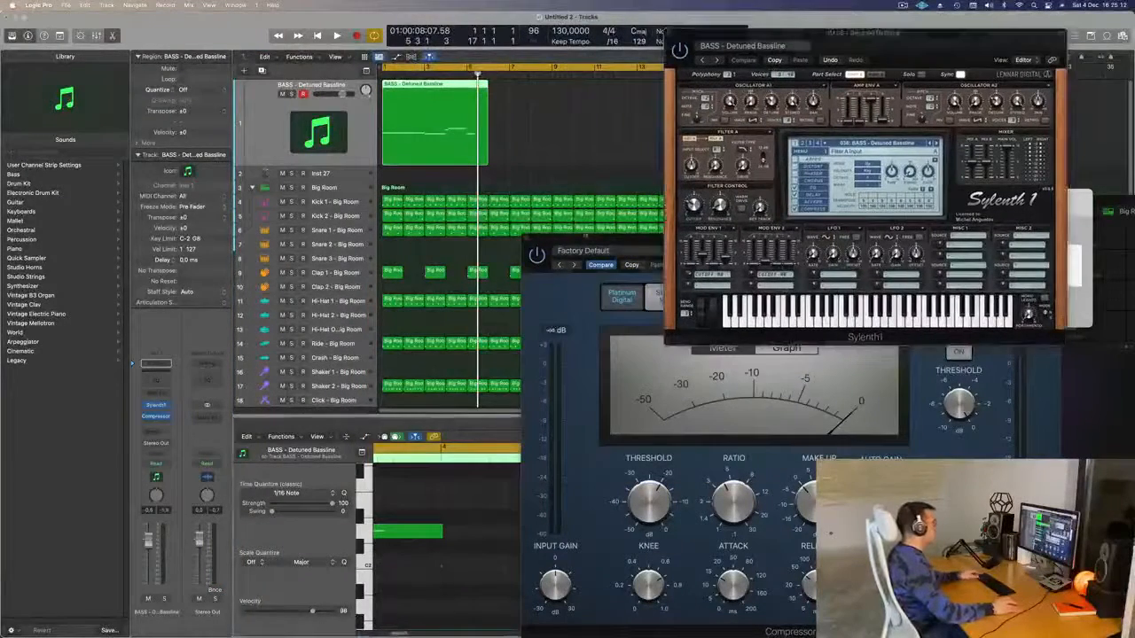
{"action": "left_click", "coordinate": [526, 240]}
{"action": "left_click", "coordinate": [525, 238]}
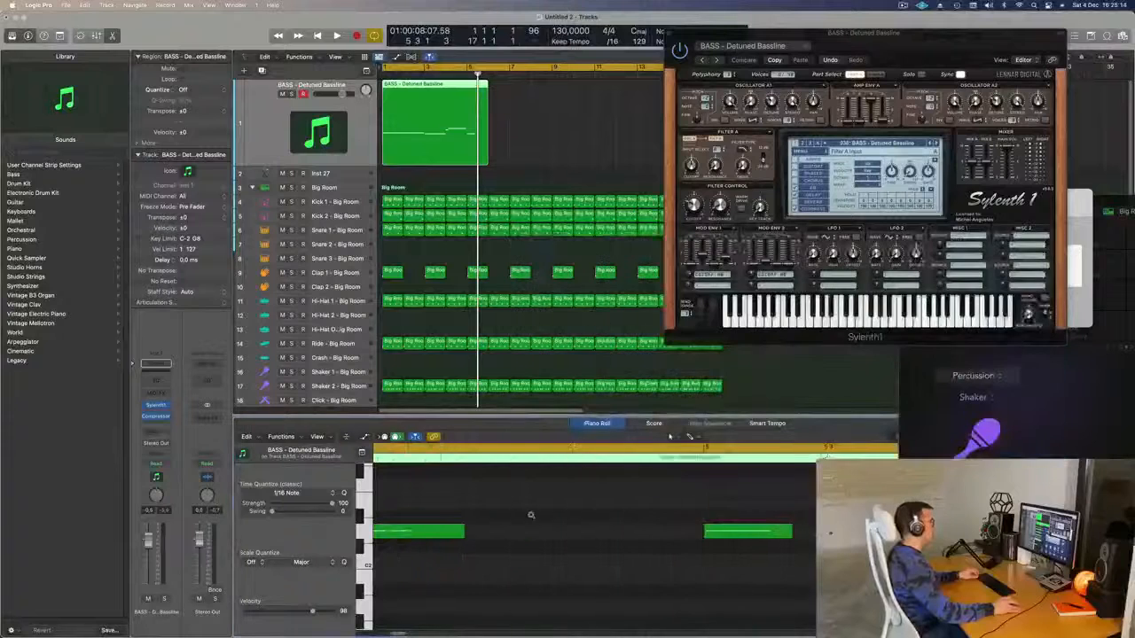
{"action": "scroll", "coordinate": [530, 516], "scroll_direction": "down", "scroll_amount": 5}
{"action": "scroll", "coordinate": [565, 562], "scroll_direction": "up", "scroll_amount": 4}
{"action": "scroll", "coordinate": [568, 561], "scroll_direction": "down", "scroll_amount": 3}
{"action": "scroll", "coordinate": [568, 561], "scroll_direction": "down", "scroll_amount": 2}
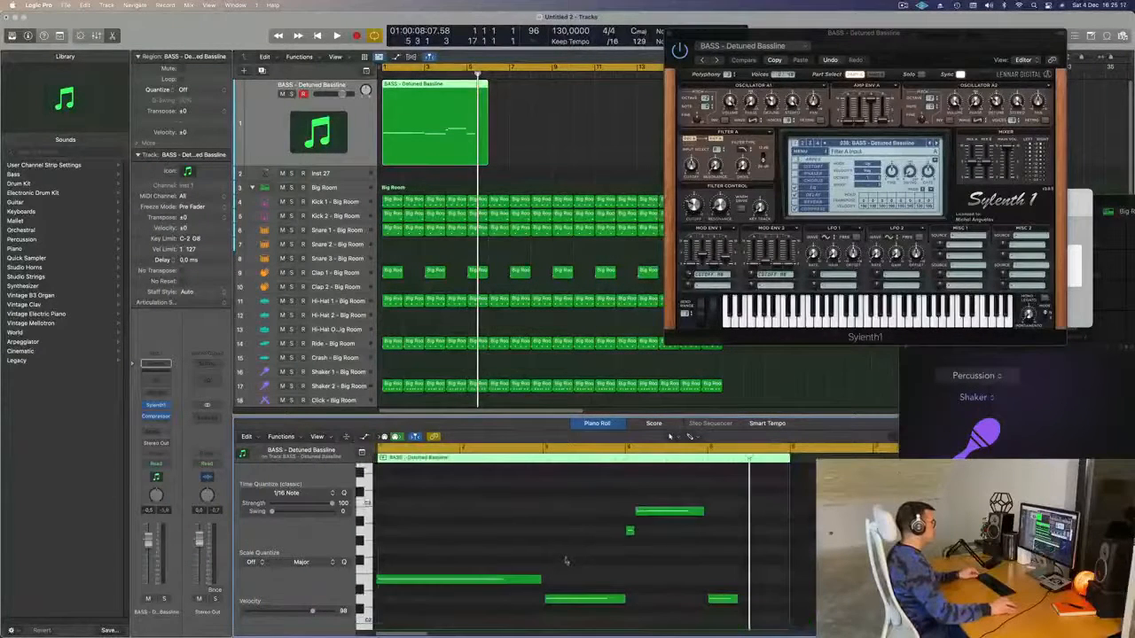
{"action": "key", "text": "super+a"}
{"action": "left_click", "coordinate": [593, 572]}
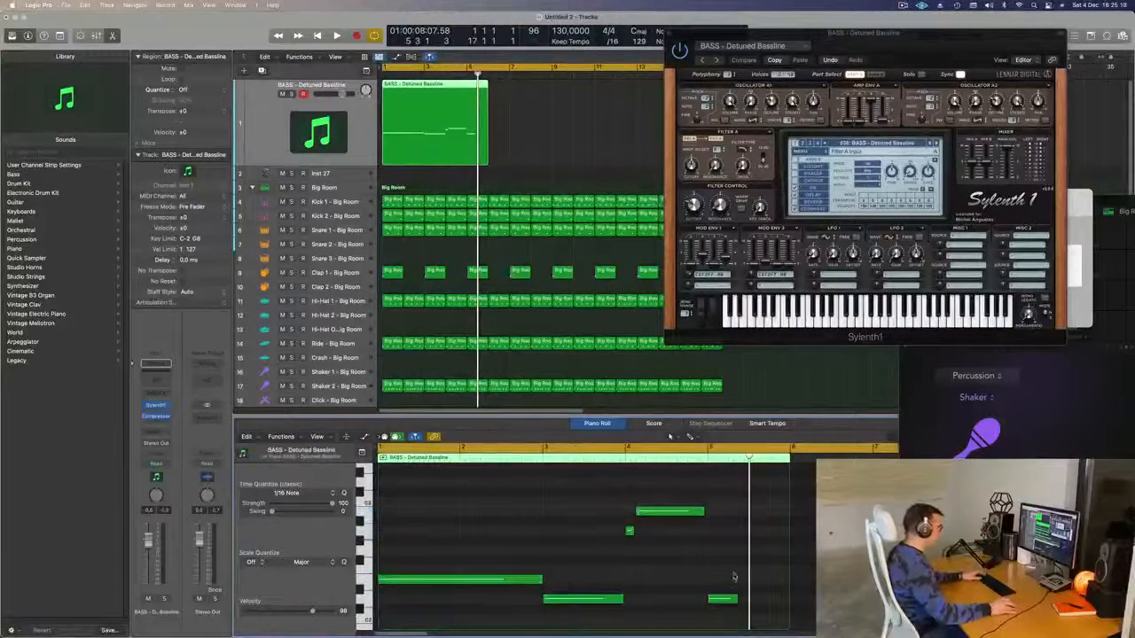
- Shorten the bass region's end and play the bassline from the start
{"action": "left_click_drag", "start_coordinate": [789, 619], "coordinate": [706, 613]}
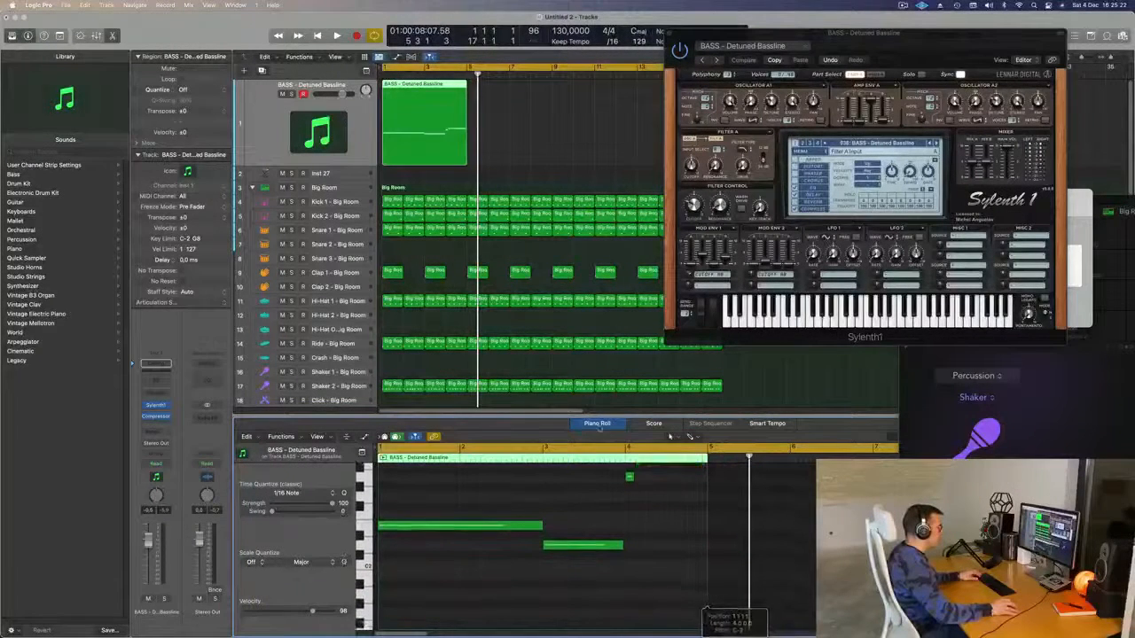
{"action": "key", "text": "space"}
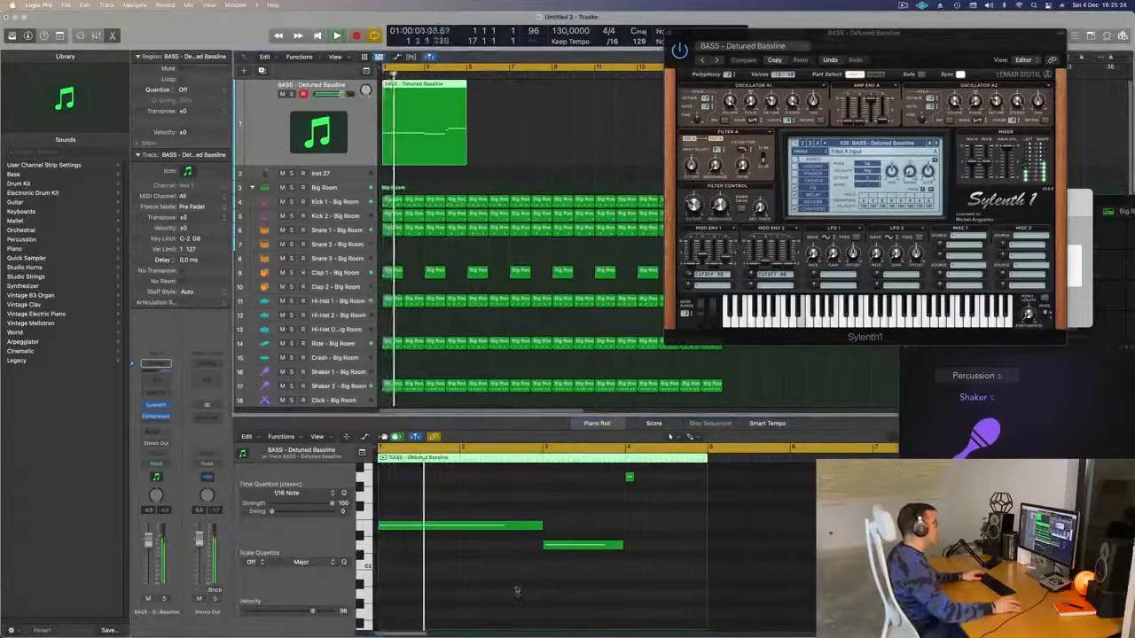
{"action": "scroll", "coordinate": [519, 593], "scroll_direction": "up", "scroll_amount": 4}
{"action": "key", "text": "super+Left"}
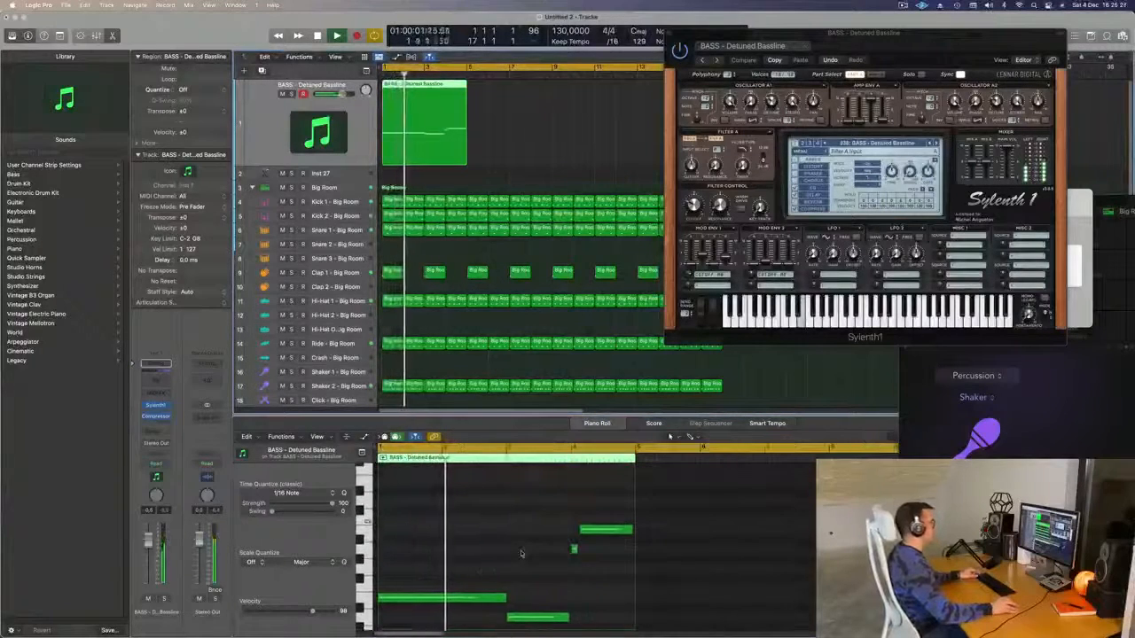
{"action": "scroll", "coordinate": [521, 554], "scroll_direction": "up", "scroll_amount": 4}
{"action": "scroll", "coordinate": [523, 554], "scroll_direction": "left", "scroll_amount": 3}
{"action": "scroll", "coordinate": [537, 554], "scroll_direction": "up", "scroll_amount": 3}
{"action": "scroll", "coordinate": [551, 554], "scroll_direction": "down", "scroll_amount": 2}
{"action": "scroll", "coordinate": [557, 553], "scroll_direction": "left", "scroll_amount": 2}
{"action": "scroll", "coordinate": [563, 553], "scroll_direction": "up", "scroll_amount": 3}
{"action": "scroll", "coordinate": [565, 554], "scroll_direction": "right", "scroll_amount": 3}
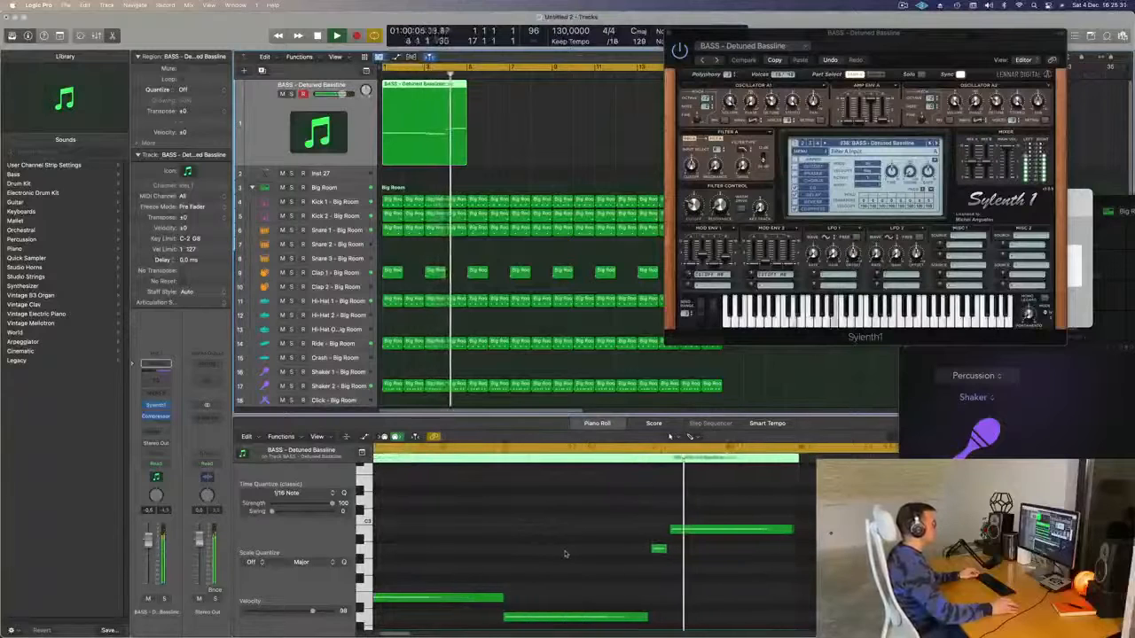
{"action": "scroll", "coordinate": [665, 552], "scroll_direction": "up", "scroll_amount": 3}
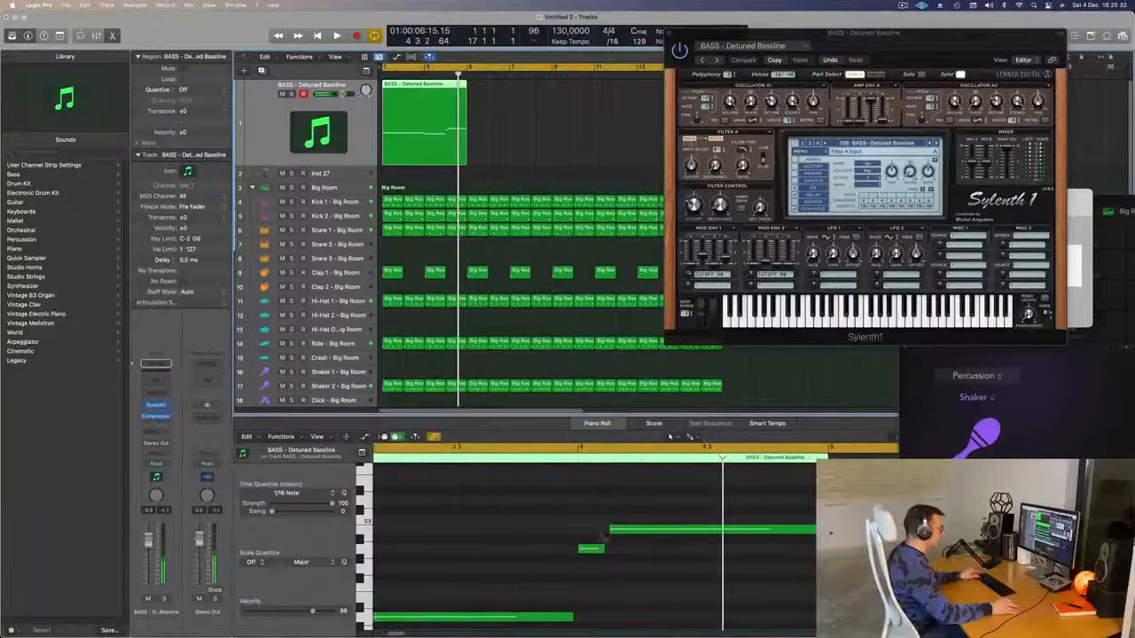
- Lengthen the short note slightly and replay the bassline to check it
{"action": "left_click_drag", "start_coordinate": [604, 547], "coordinate": [608, 549]}
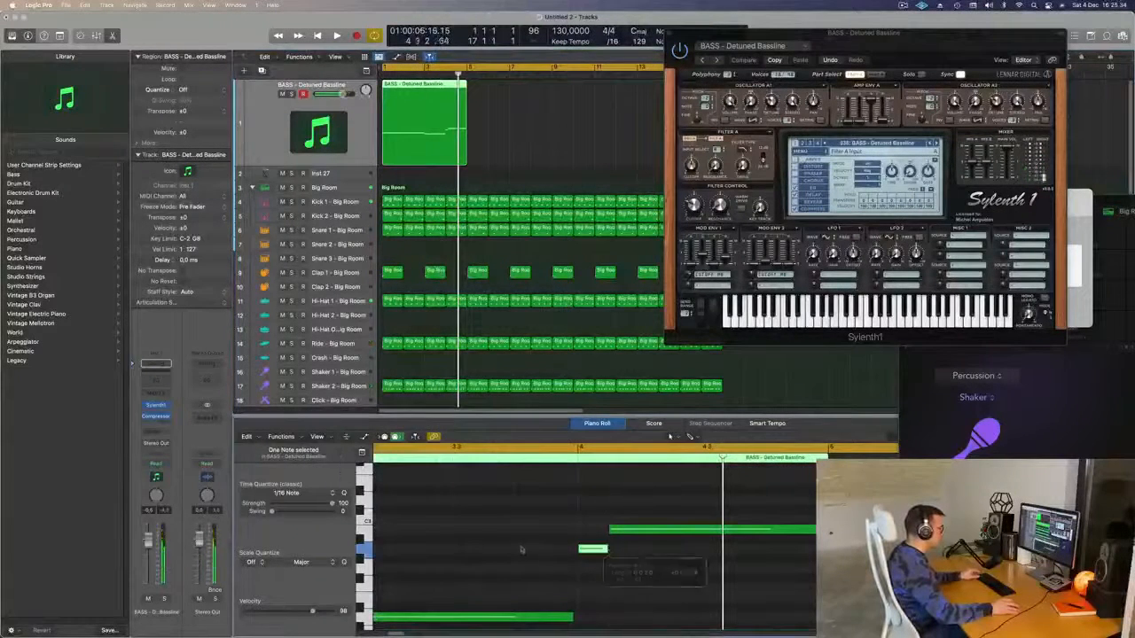
{"action": "key", "text": "space"}
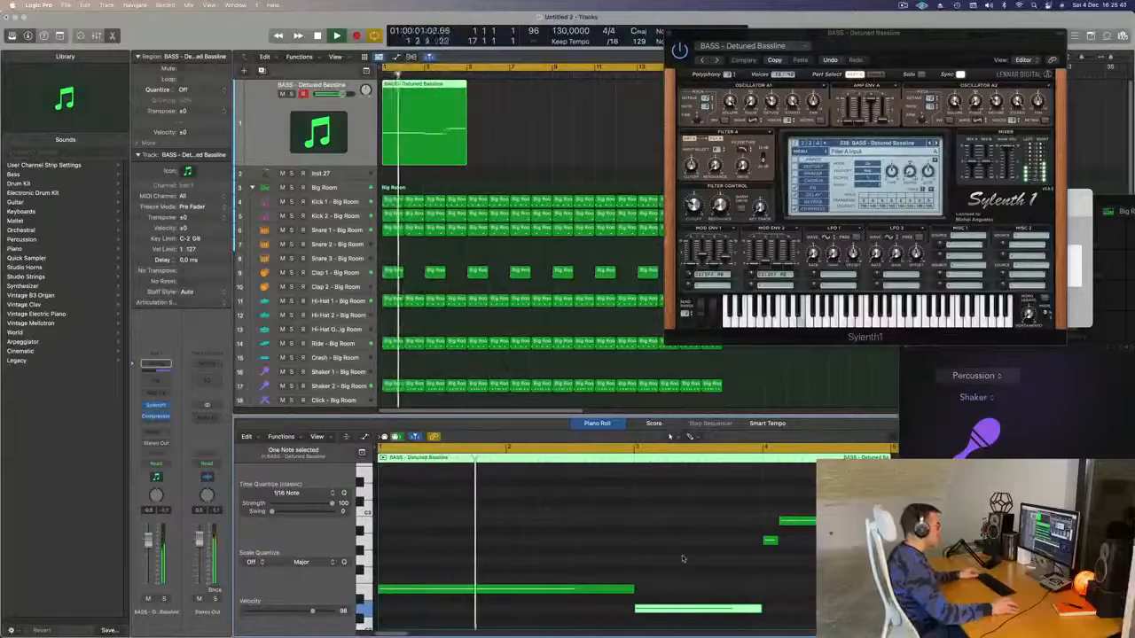
{"action": "left_click_drag", "start_coordinate": [889, 42], "coordinate": [817, 172]}
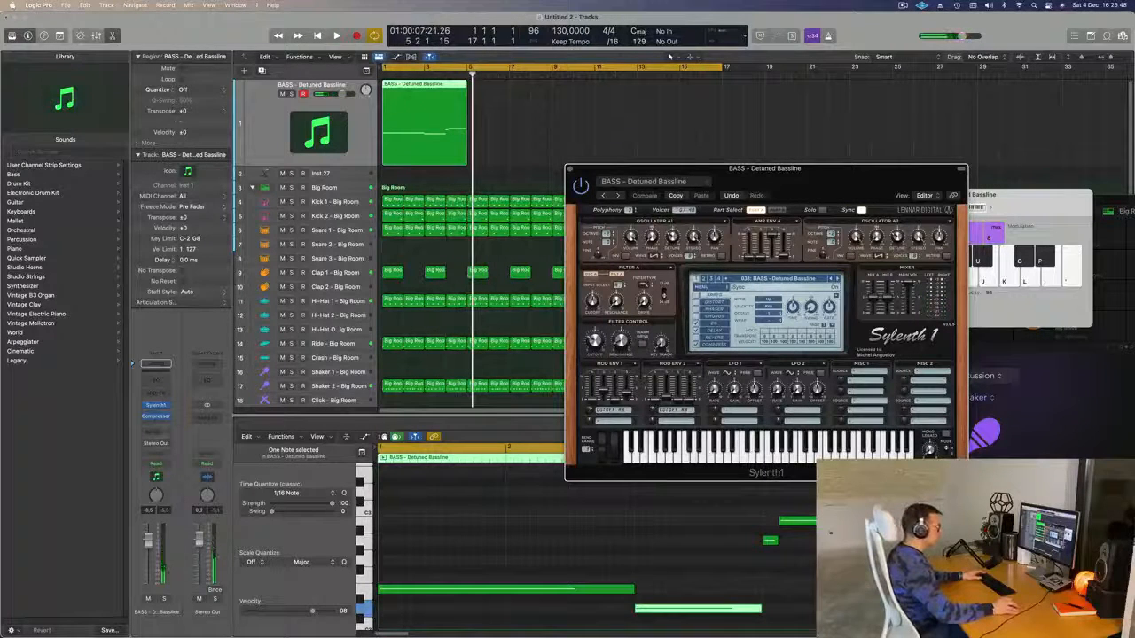
{"action": "left_click", "coordinate": [885, 521]}
- Repeat the bass region into four copies reaching bar 17 and play it
{"action": "left_click", "coordinate": [433, 120]}
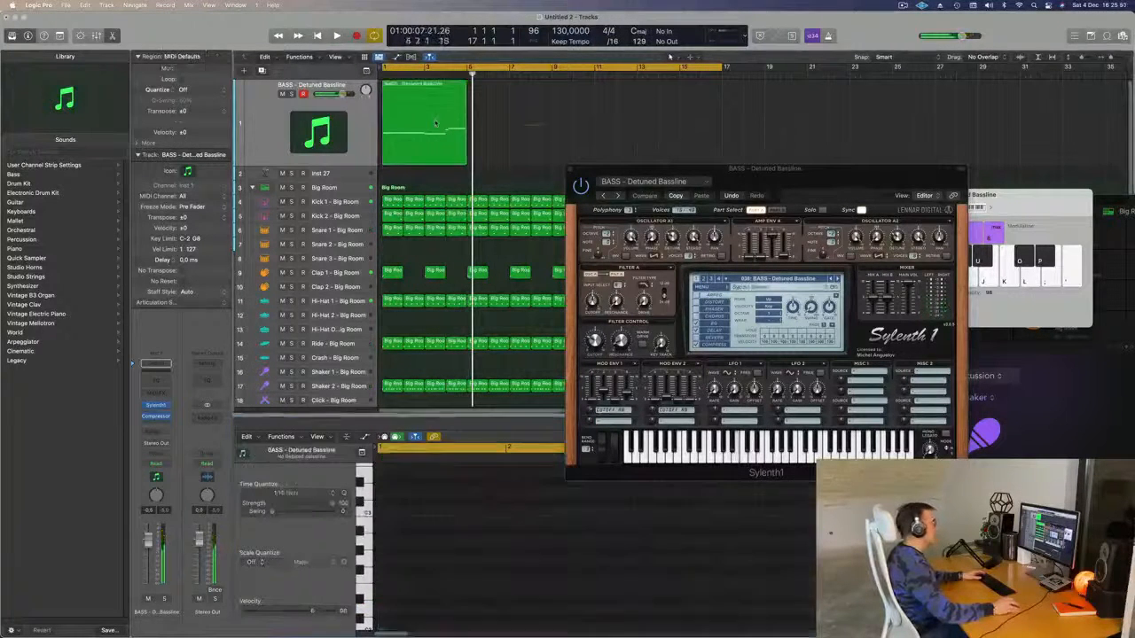
{"action": "key", "text": "super+r"}
{"action": "key", "text": "super+r"}
{"action": "key", "text": "super+r"}
{"action": "key", "text": "space"}
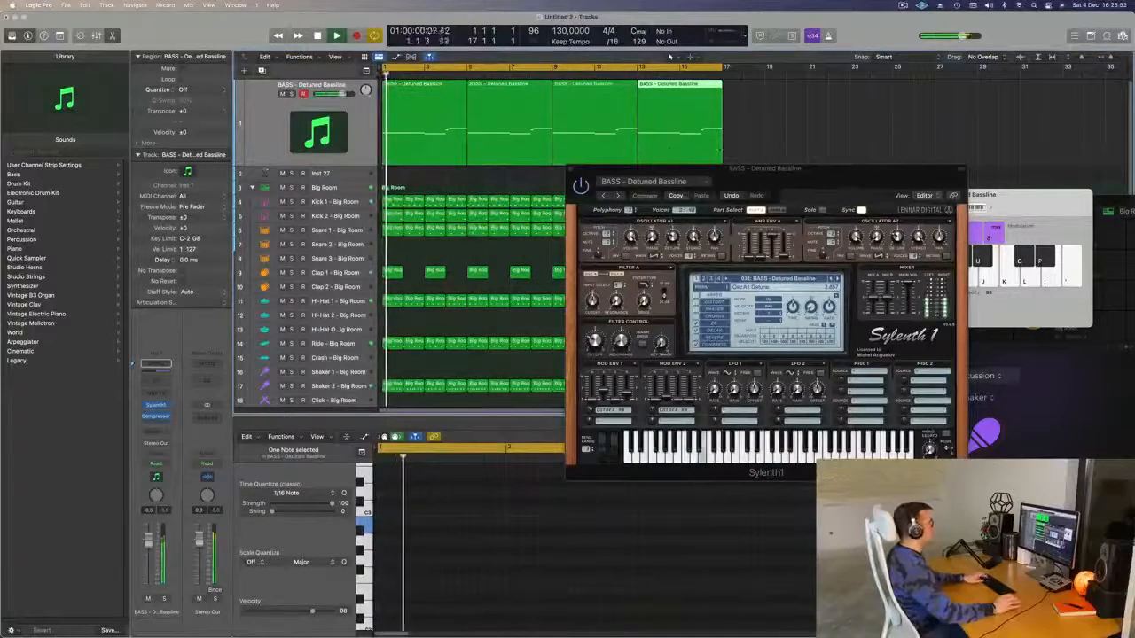
- Close Sylenth1, select all four bass regions, and create a new Inst 28 track with the same patch
{"action": "left_click_drag", "start_coordinate": [616, 168], "coordinate": [484, 89]}
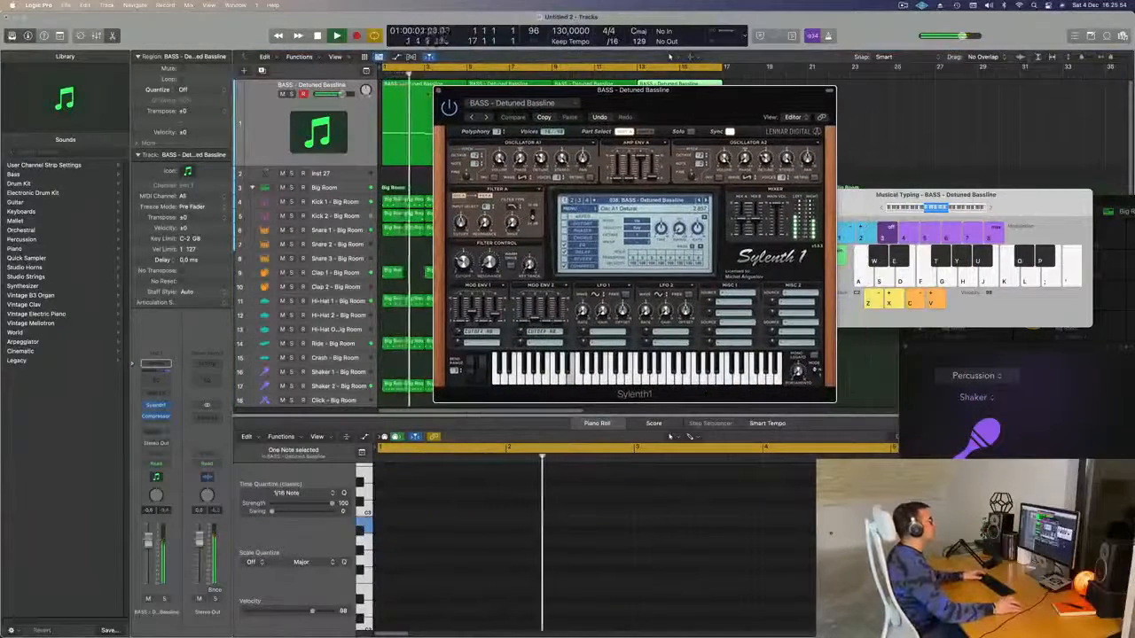
{"action": "key", "text": "super+w"}
{"action": "key", "text": "super+a"}
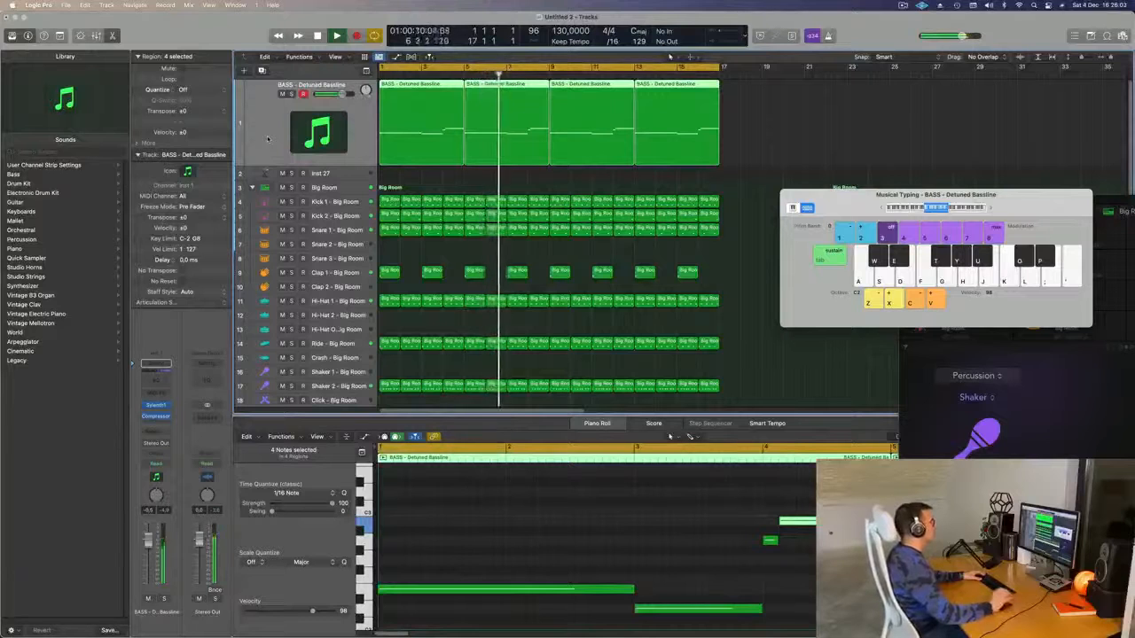
{"action": "key", "text": "super+Left"}
{"action": "key", "text": "super+Left"}
{"action": "key", "text": "super+Left"}
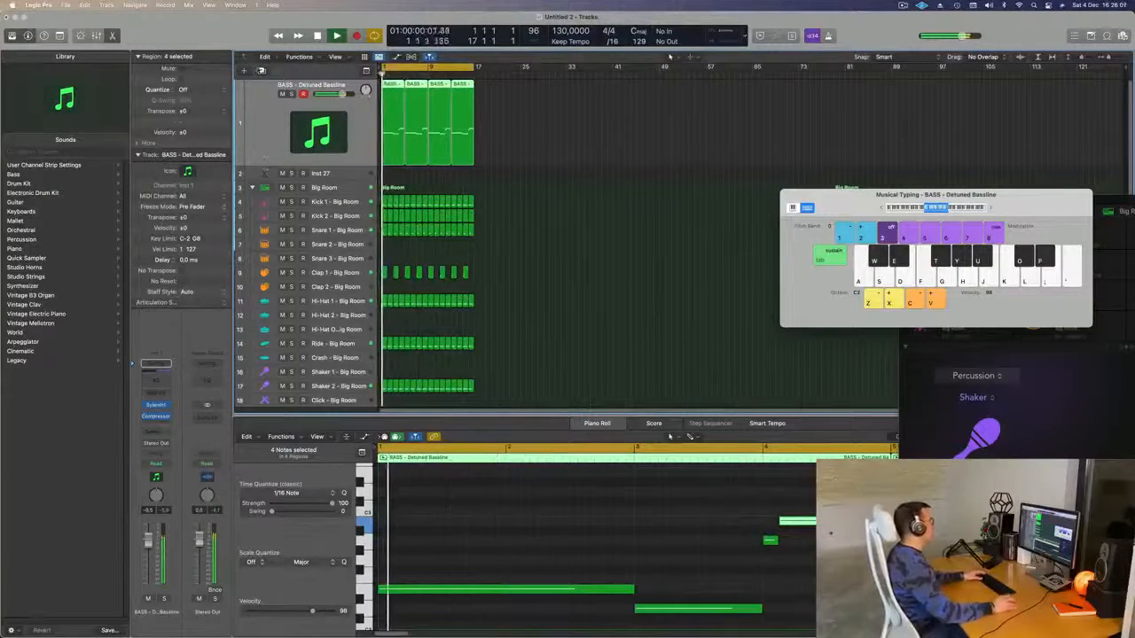
{"action": "key", "text": "super+d"}
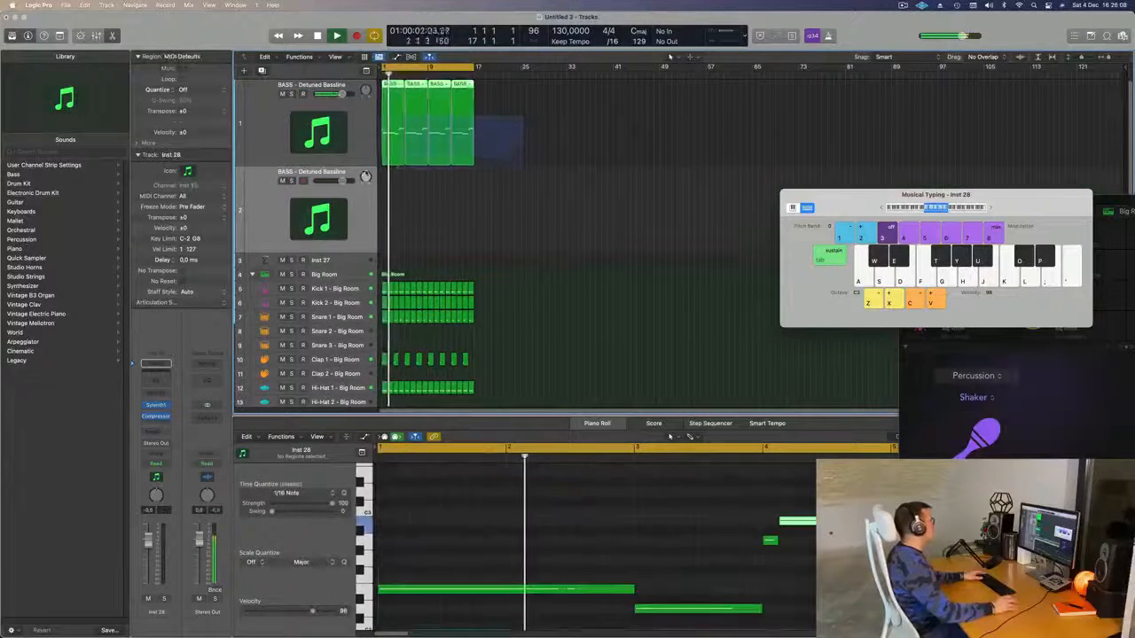
- Copy the four bass regions onto the new track and mute the original bass track
{"action": "left_click_drag", "start_coordinate": [395, 86], "coordinate": [394, 176]}
{"action": "key", "text": "space"}
{"action": "left_click", "coordinate": [281, 95]}
{"action": "key", "text": "space"}
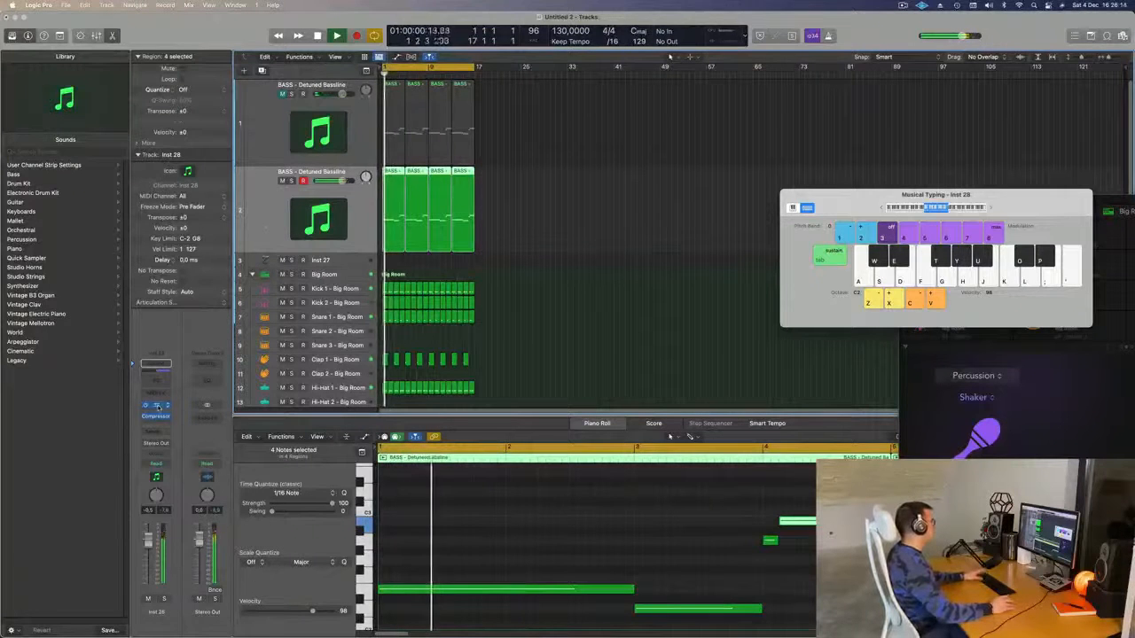
- Step the new track's Sylenth1 through presets until BASS - Electro Addicted loads
{"action": "key", "text": "v"}
{"action": "left_click_drag", "start_coordinate": [656, 130], "coordinate": [635, 127]}
{"action": "key", "text": "Return"}
{"action": "left_click", "coordinate": [606, 234]}
{"action": "key", "text": "Return"}
{"action": "left_click", "coordinate": [606, 234]}
{"action": "key", "text": "Return"}
{"action": "left_click", "coordinate": [605, 235]}
{"action": "key", "text": "Return"}
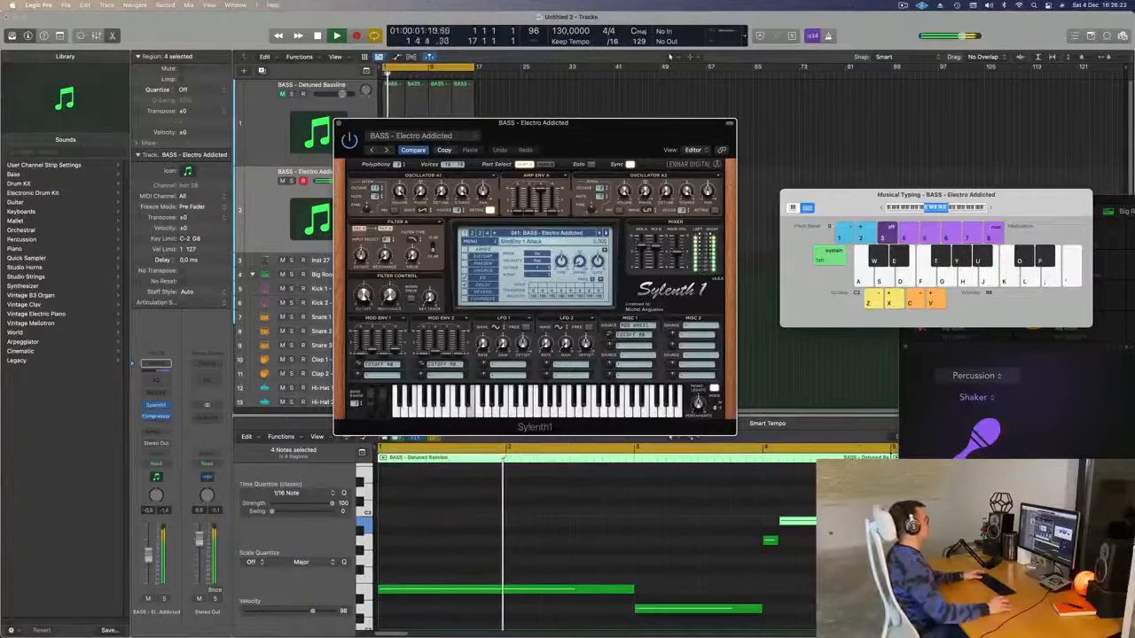
- Lower the Electro Addicted track to about -13.8 dB and audition the next few Sylenth1 bass presets
{"action": "left_click_drag", "start_coordinate": [148, 555], "coordinate": [148, 566]}
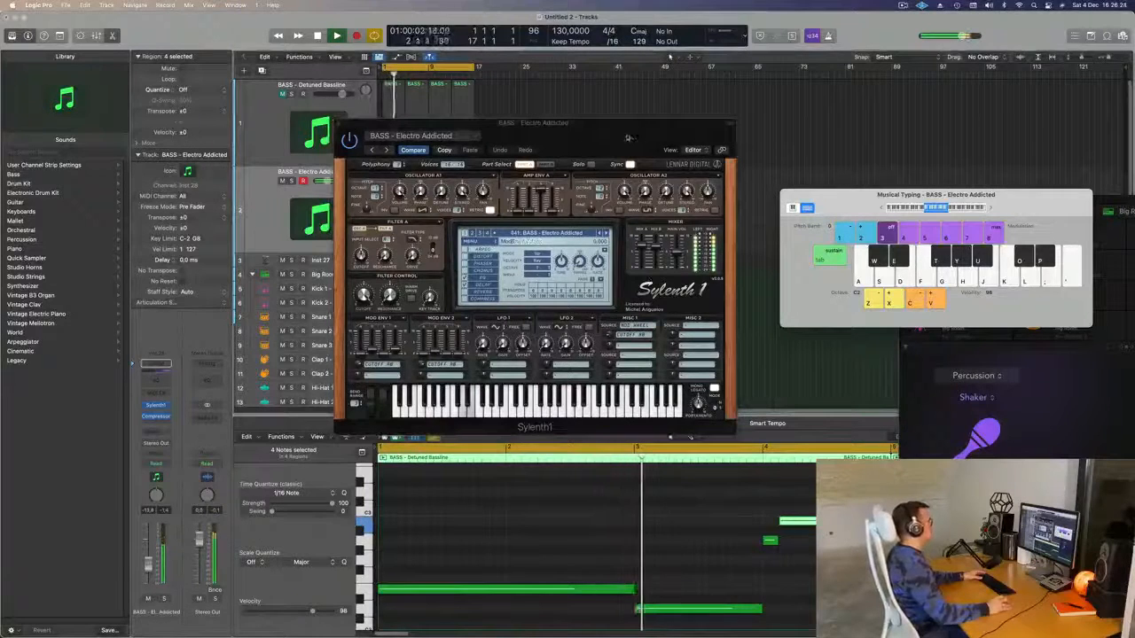
{"action": "left_click_drag", "start_coordinate": [629, 138], "coordinate": [689, 146]}
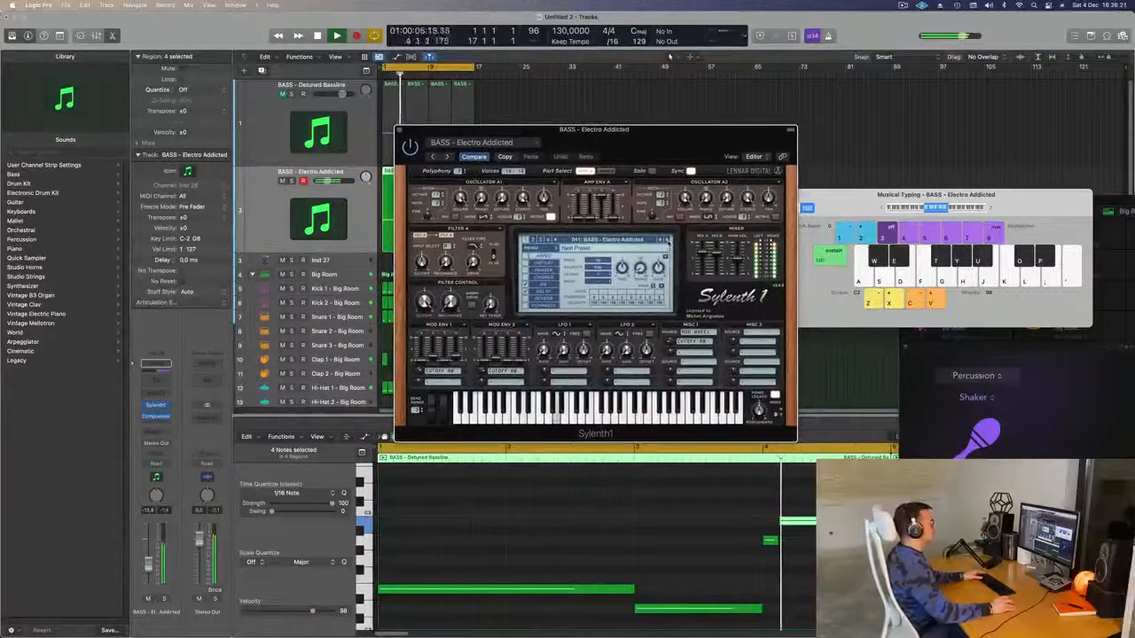
{"action": "left_click", "coordinate": [666, 240]}
{"action": "left_click", "coordinate": [667, 240]}
{"action": "left_click", "coordinate": [666, 240]}
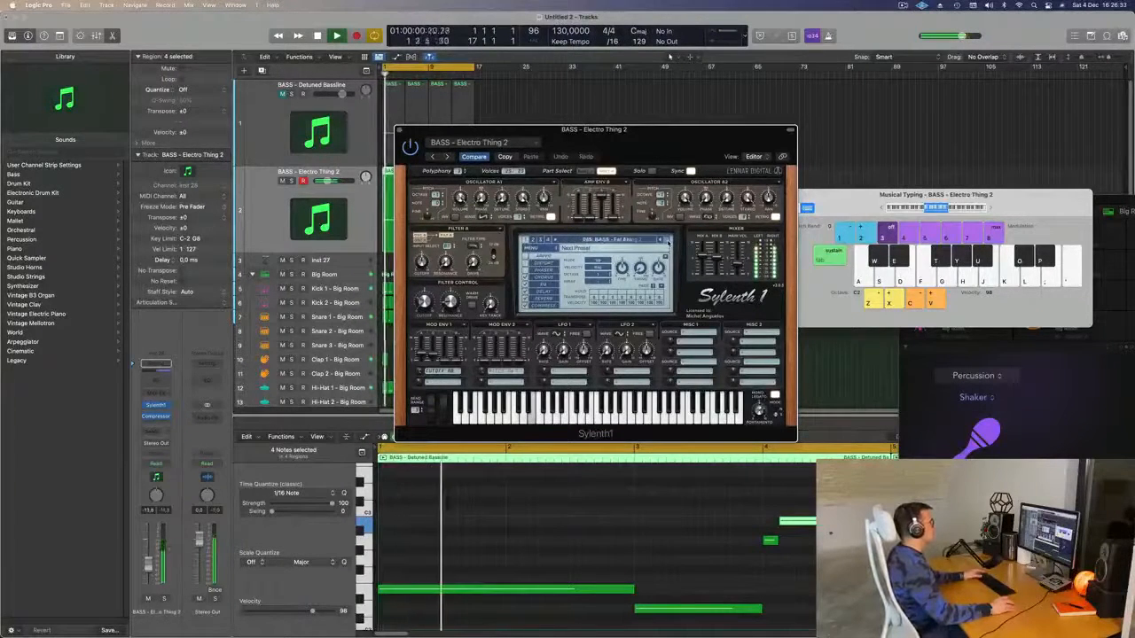
{"action": "left_click", "coordinate": [666, 240]}
{"action": "key", "text": "Return"}
{"action": "left_click", "coordinate": [667, 240]}
{"action": "key", "text": "Return"}
- Keep stepping through presets past Fat Saws and Get Outta My Way, restarting playback each time
{"action": "left_click", "coordinate": [667, 240]}
{"action": "key", "text": "Return"}
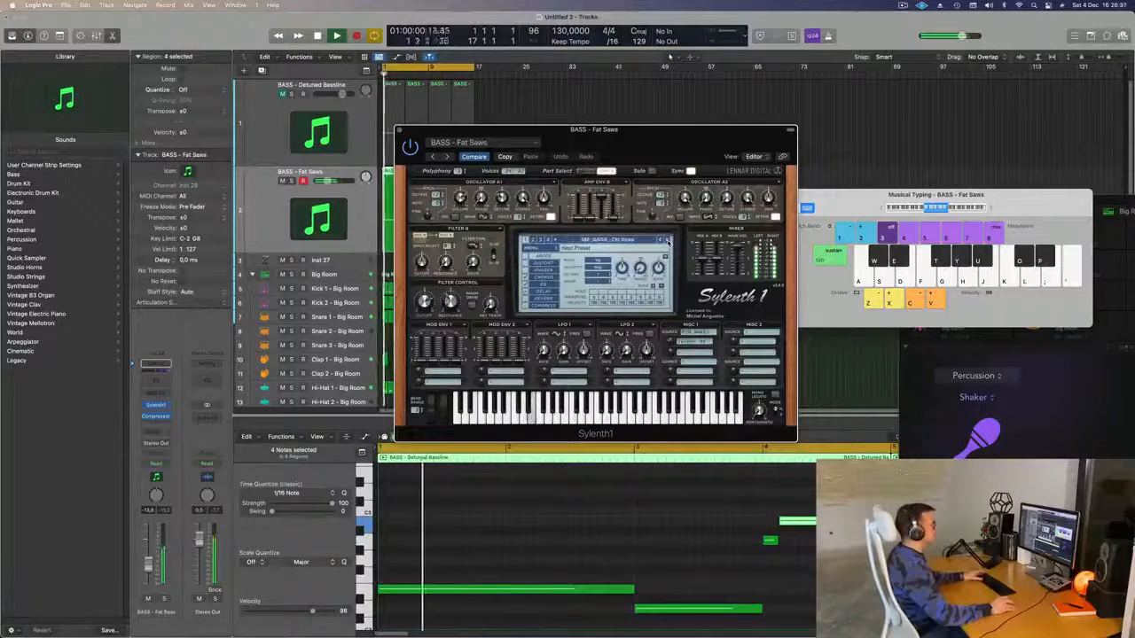
{"action": "left_click", "coordinate": [667, 241]}
{"action": "key", "text": "Return"}
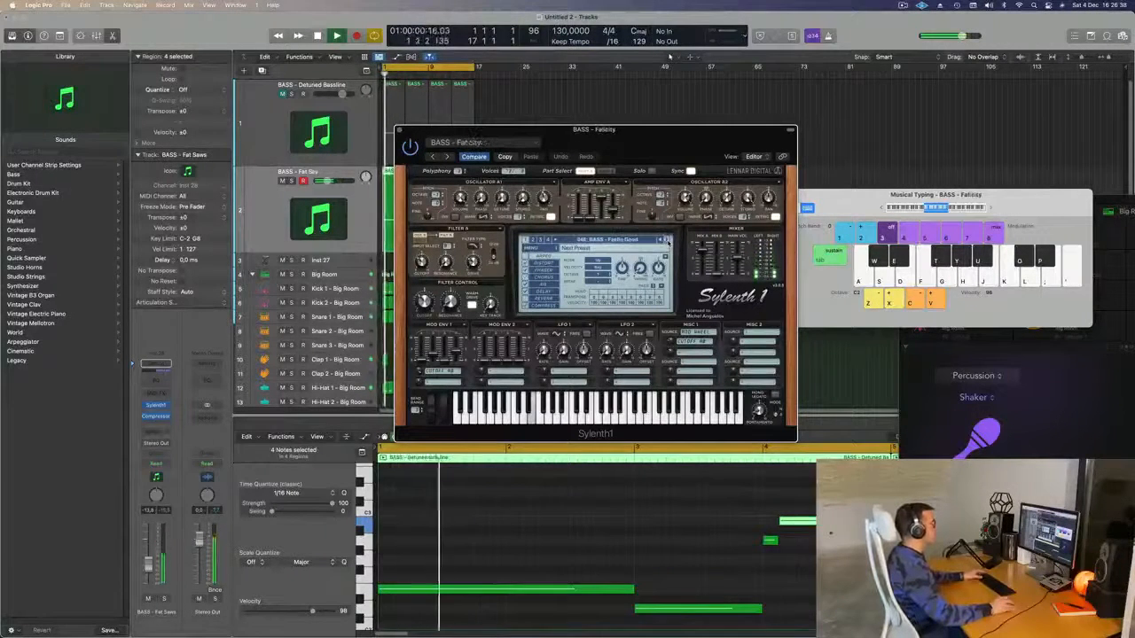
{"action": "left_click", "coordinate": [666, 240]}
{"action": "key", "text": "Return"}
{"action": "key", "text": "Return"}
{"action": "left_click", "coordinate": [667, 240]}
{"action": "key", "text": "Return"}
{"action": "left_click", "coordinate": [666, 240]}
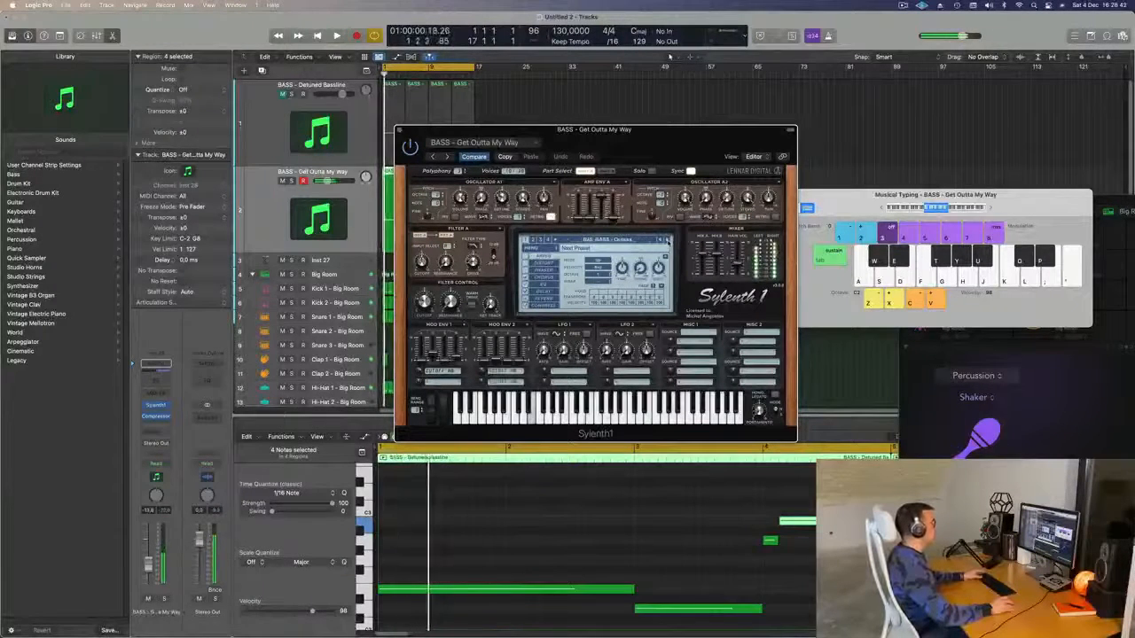
{"action": "key", "text": "Return"}
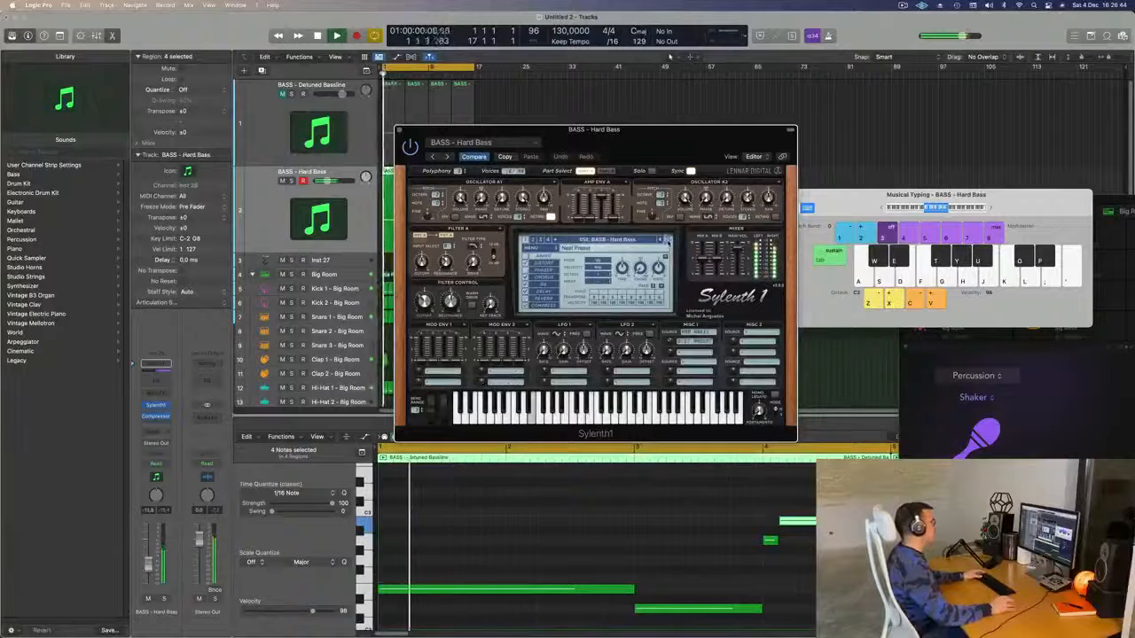
{"action": "left_click", "coordinate": [667, 241]}
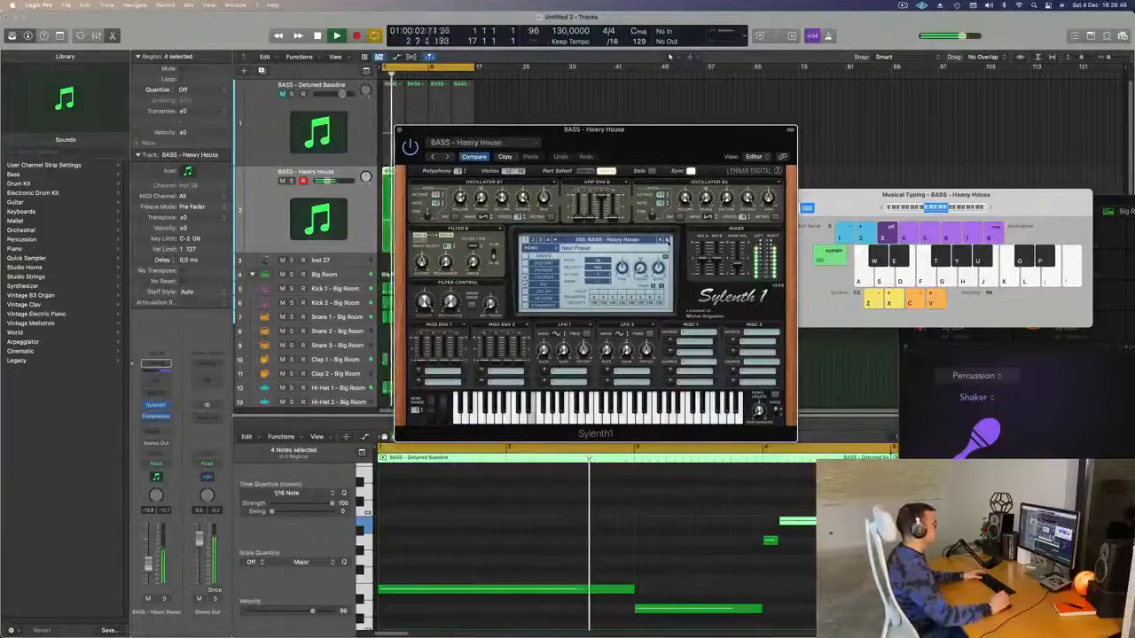
- Step on to the BASS - Moog Style Bass preset, stop playback, and move the synth window aside
{"action": "left_click", "coordinate": [666, 240]}
{"action": "key", "text": "Return"}
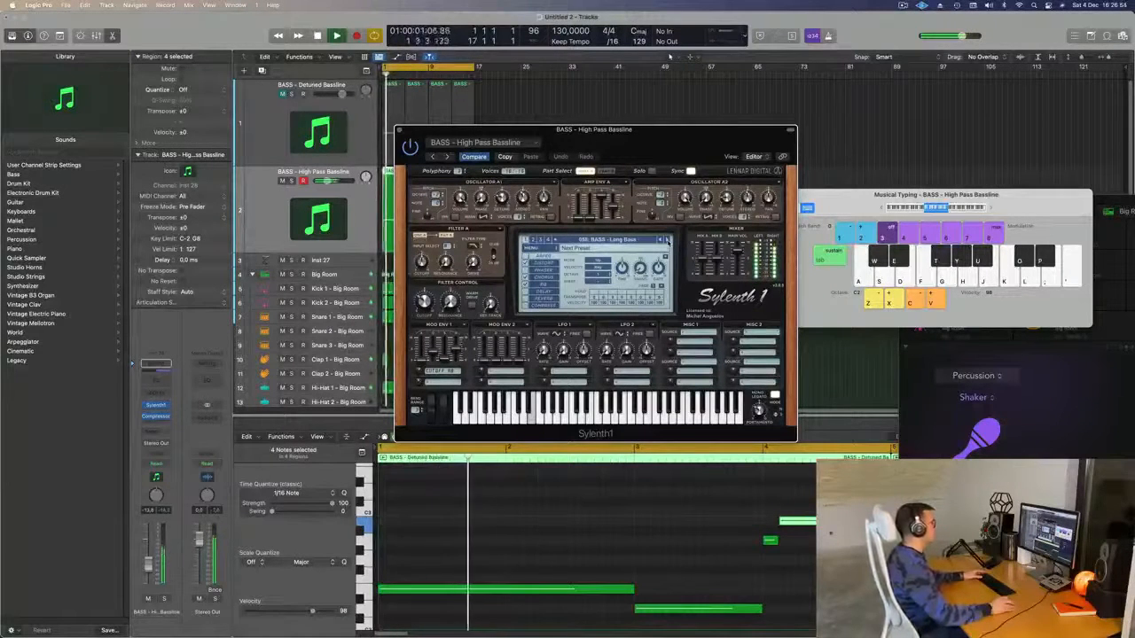
{"action": "left_click", "coordinate": [667, 240]}
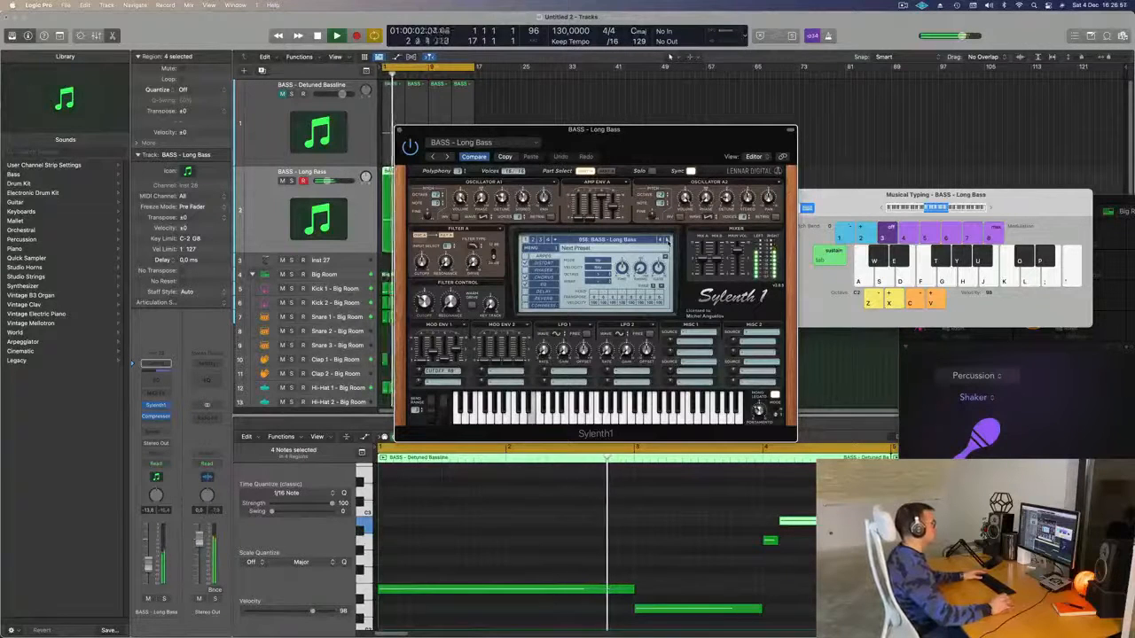
{"action": "left_click", "coordinate": [668, 241]}
{"action": "left_click", "coordinate": [668, 241]}
{"action": "key", "text": "space"}
{"action": "key", "text": "space"}
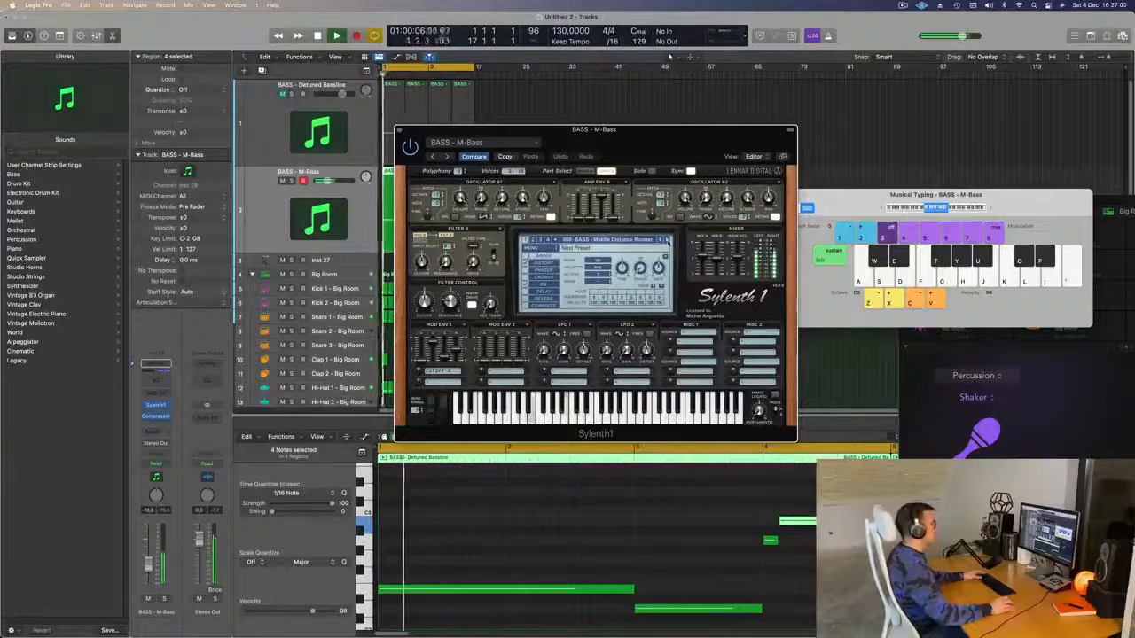
{"action": "left_click", "coordinate": [668, 242]}
{"action": "key", "text": "space"}
{"action": "key", "text": "space"}
{"action": "left_click", "coordinate": [668, 241]}
{"action": "key", "text": "space"}
{"action": "key", "text": "space"}
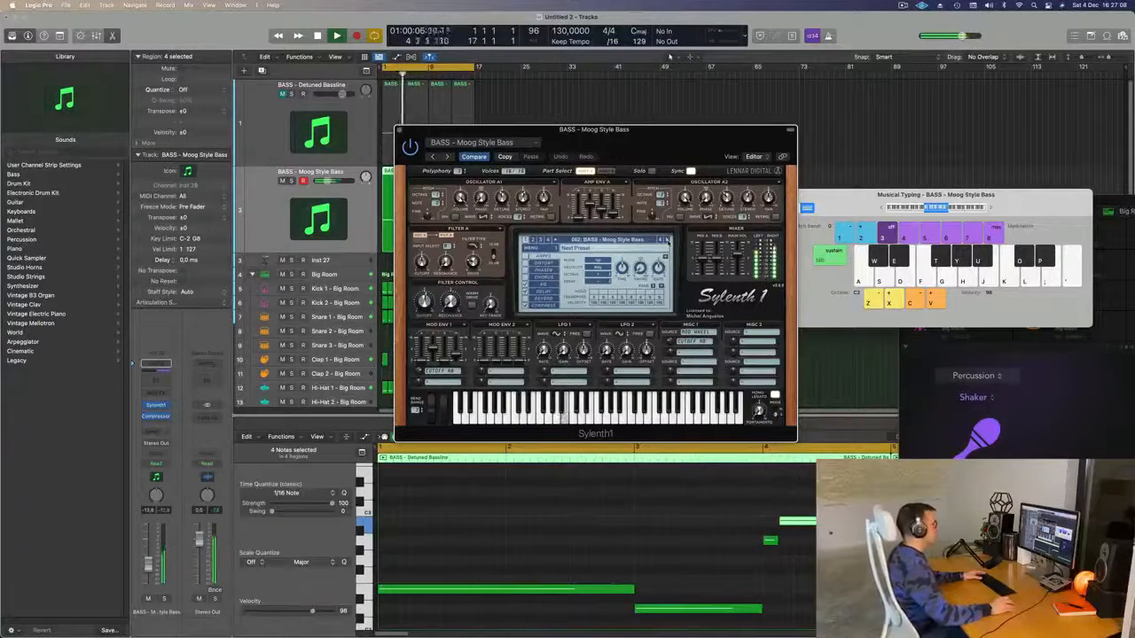
{"action": "left_click_drag", "start_coordinate": [653, 130], "coordinate": [852, 80]}
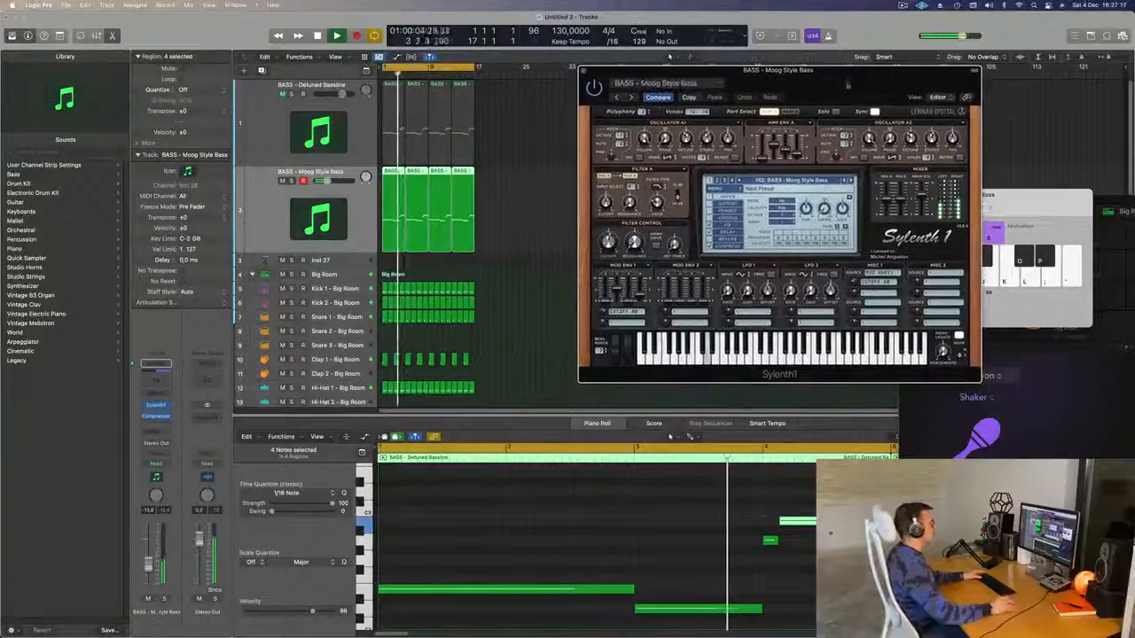
- Shorten the long upper bass note and adjust the lengths of the lower and short high notes
{"action": "left_click_drag", "start_coordinate": [634, 590], "coordinate": [628, 590]}
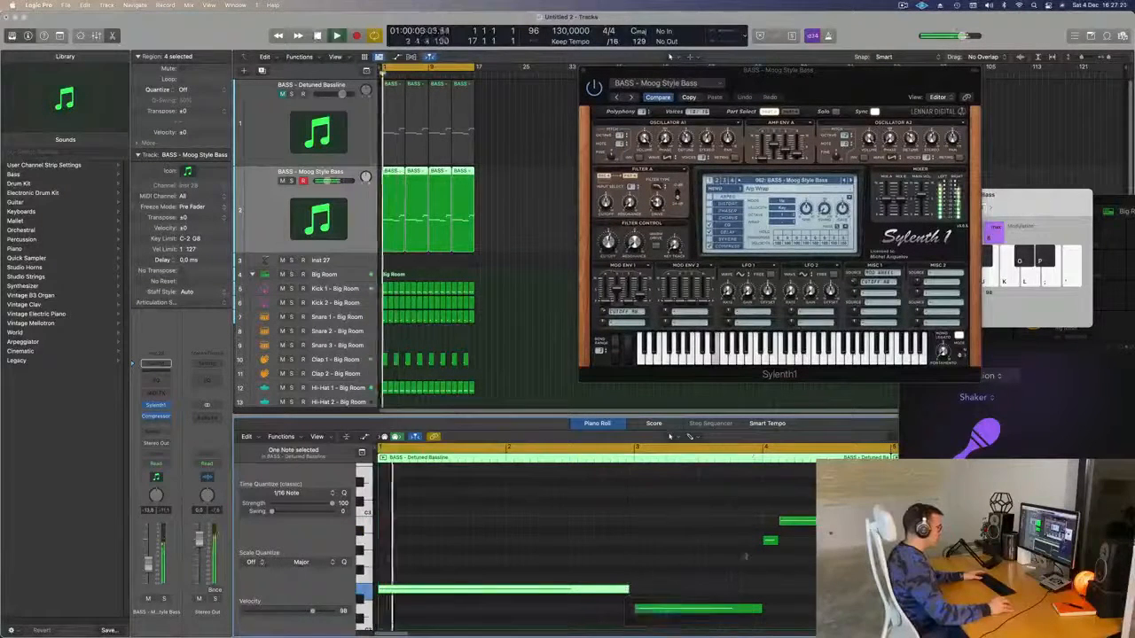
{"action": "left_click", "coordinate": [754, 610]}
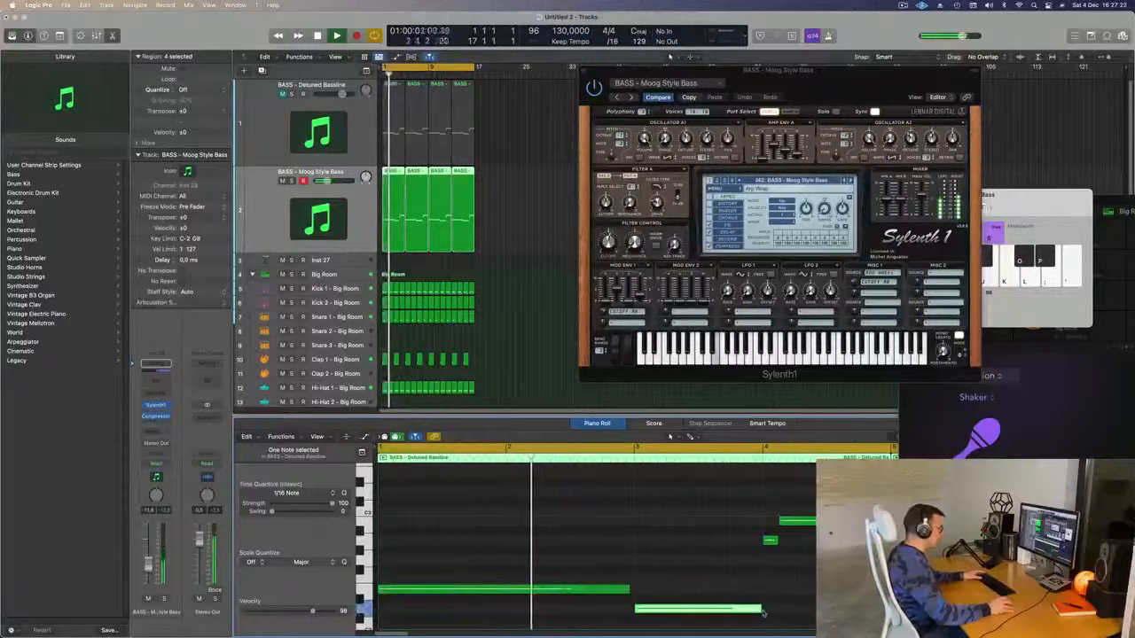
{"action": "left_click_drag", "start_coordinate": [760, 610], "coordinate": [757, 609]}
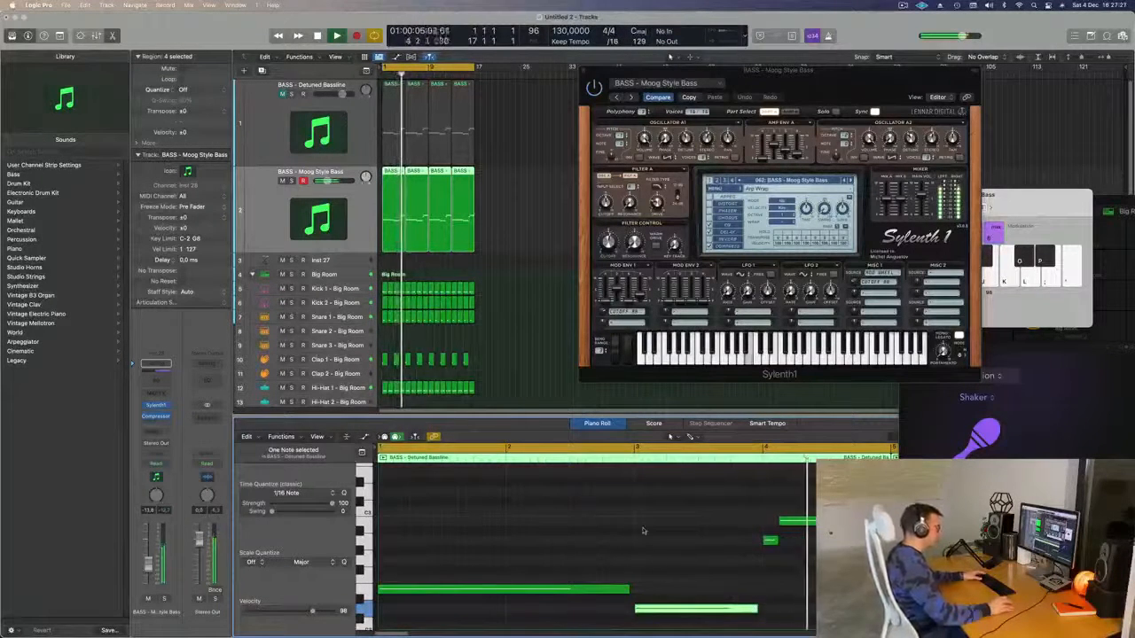
{"action": "left_click_drag", "start_coordinate": [774, 541], "coordinate": [776, 544]}
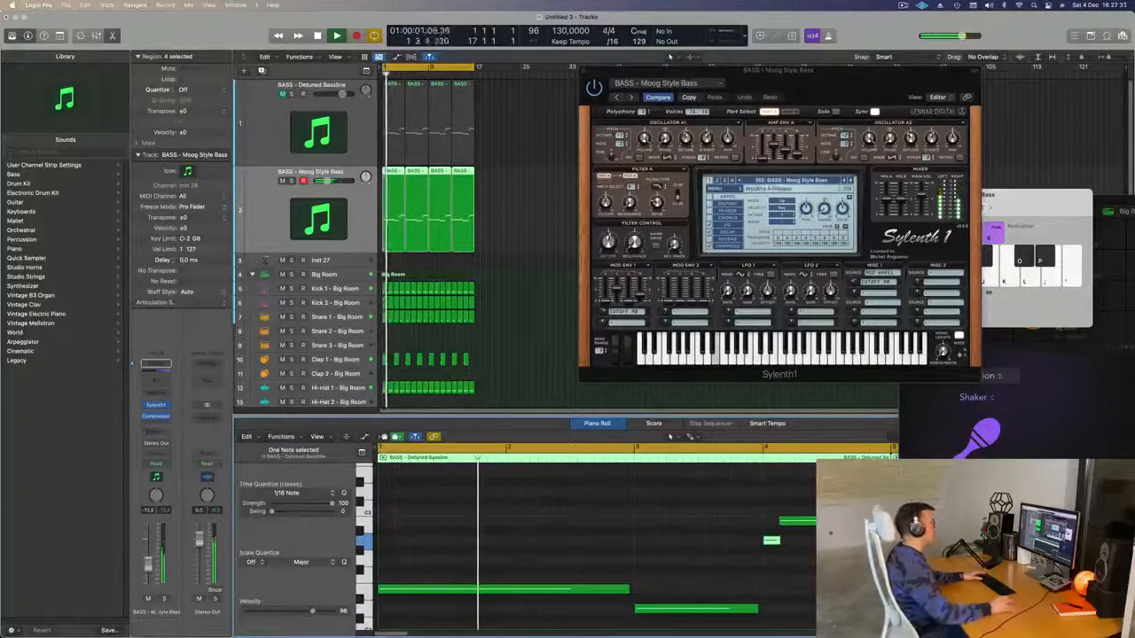
- Delete track 2's last three regions and repeat the edited first region into the following bars
{"action": "left_click", "coordinate": [535, 216]}
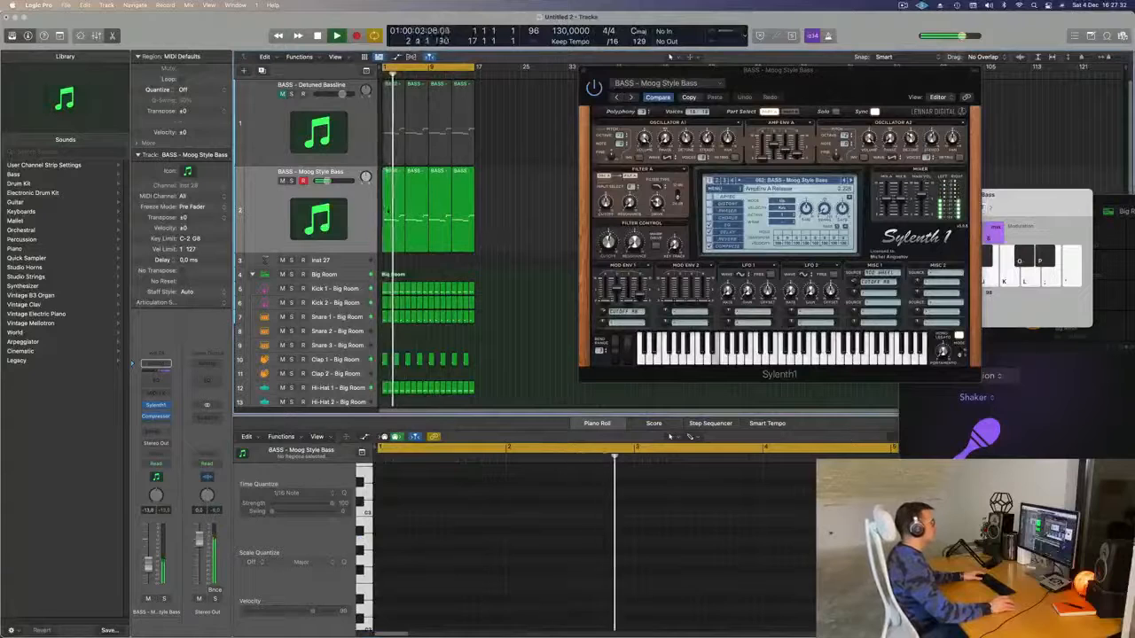
{"action": "left_click", "coordinate": [387, 210]}
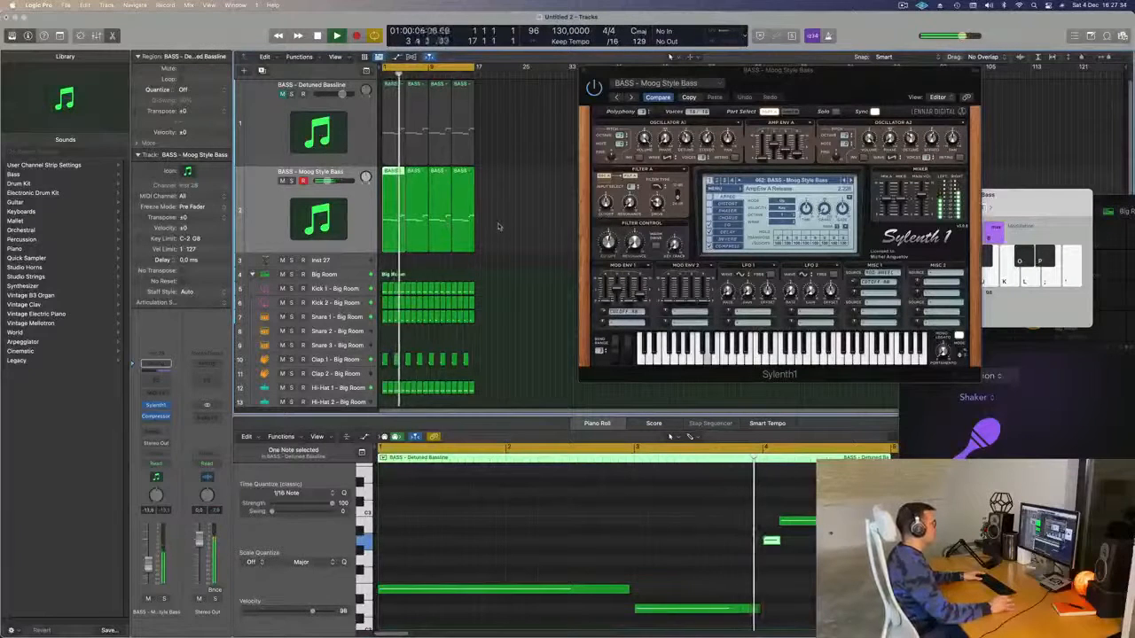
{"action": "left_click_drag", "start_coordinate": [512, 203], "coordinate": [419, 235]}
{"action": "key", "text": "Delete"}
{"action": "left_click", "coordinate": [387, 224]}
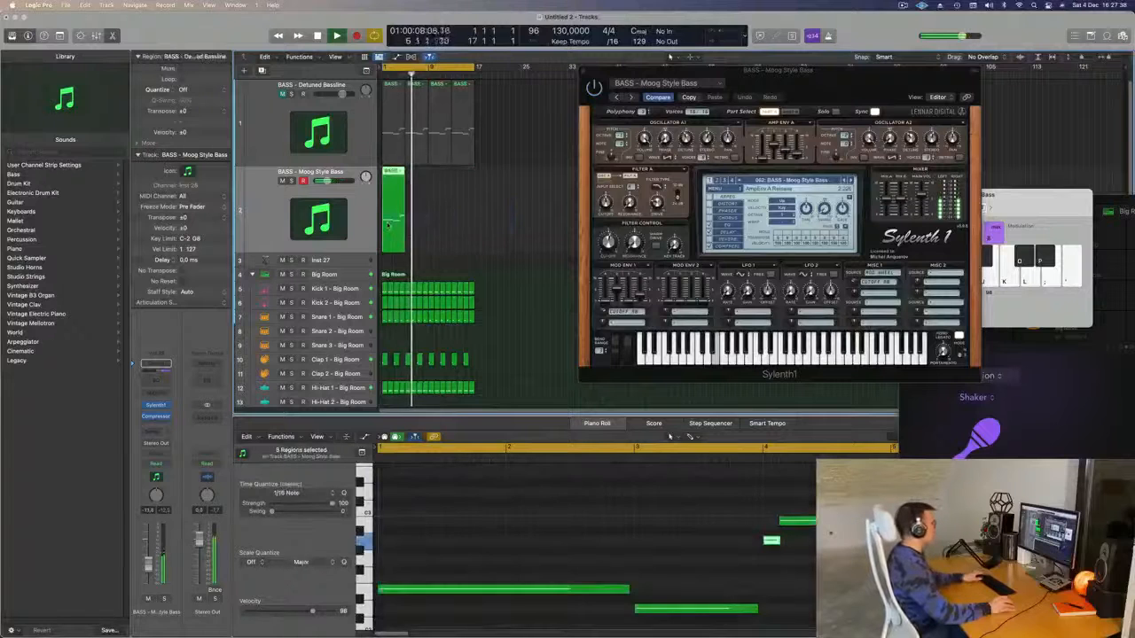
{"action": "key", "text": "super+r"}
{"action": "key", "text": "super+r"}
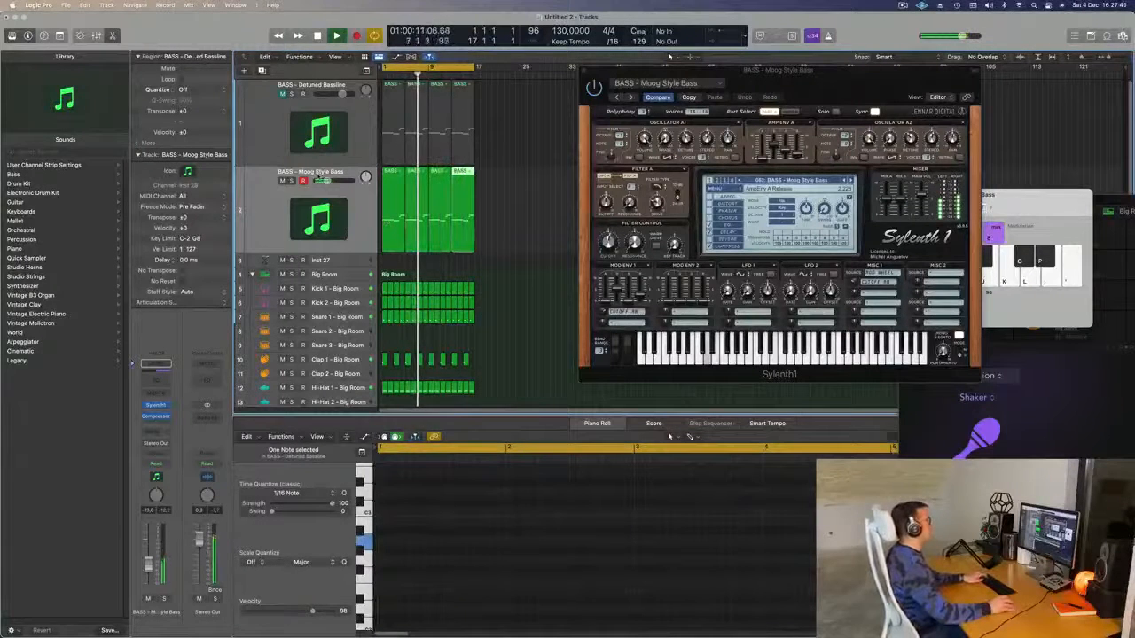
- Unmute and select the Detuned Bassline track, playing both basses from the cycle start
{"action": "left_click", "coordinate": [283, 94]}
{"action": "key", "text": "space"}
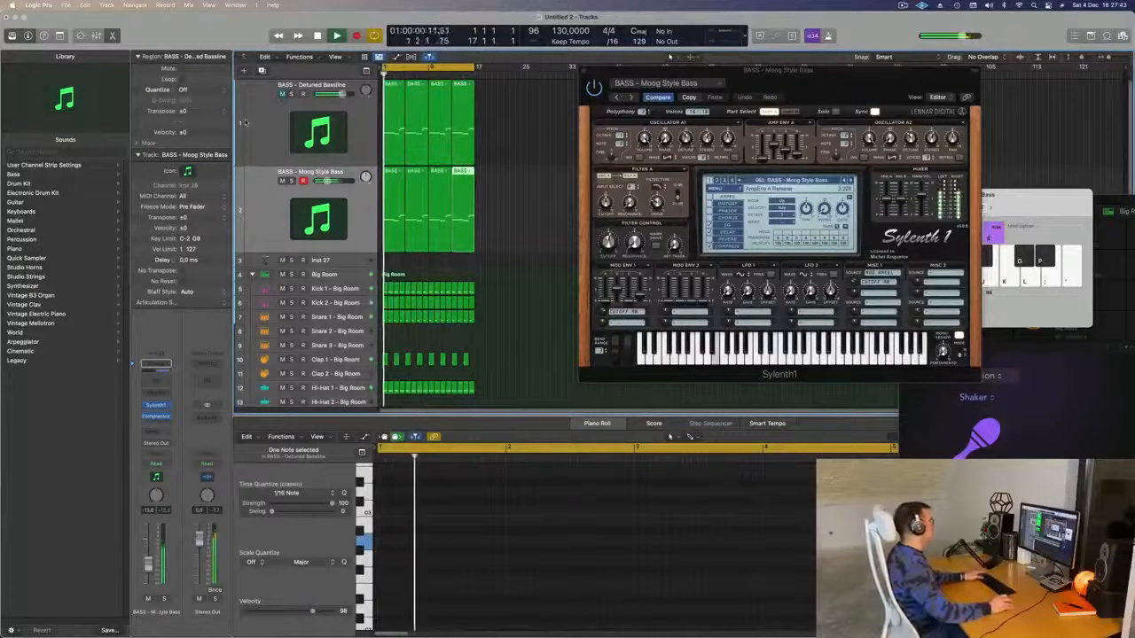
{"action": "left_click", "coordinate": [264, 124]}
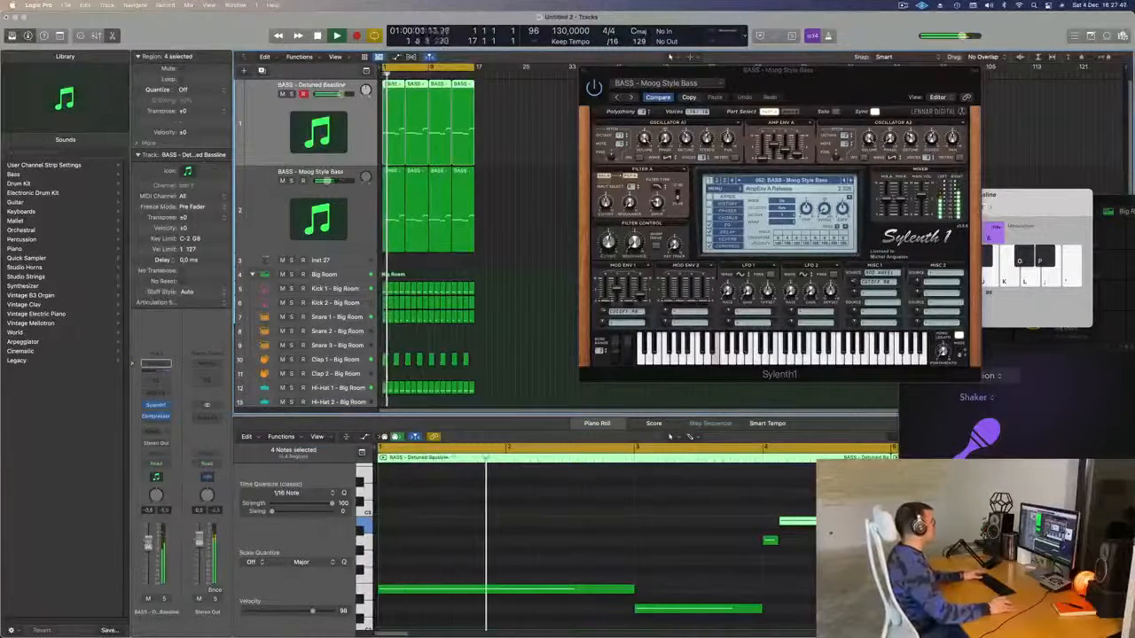
{"action": "left_click_drag", "start_coordinate": [777, 70], "coordinate": [538, 229]}
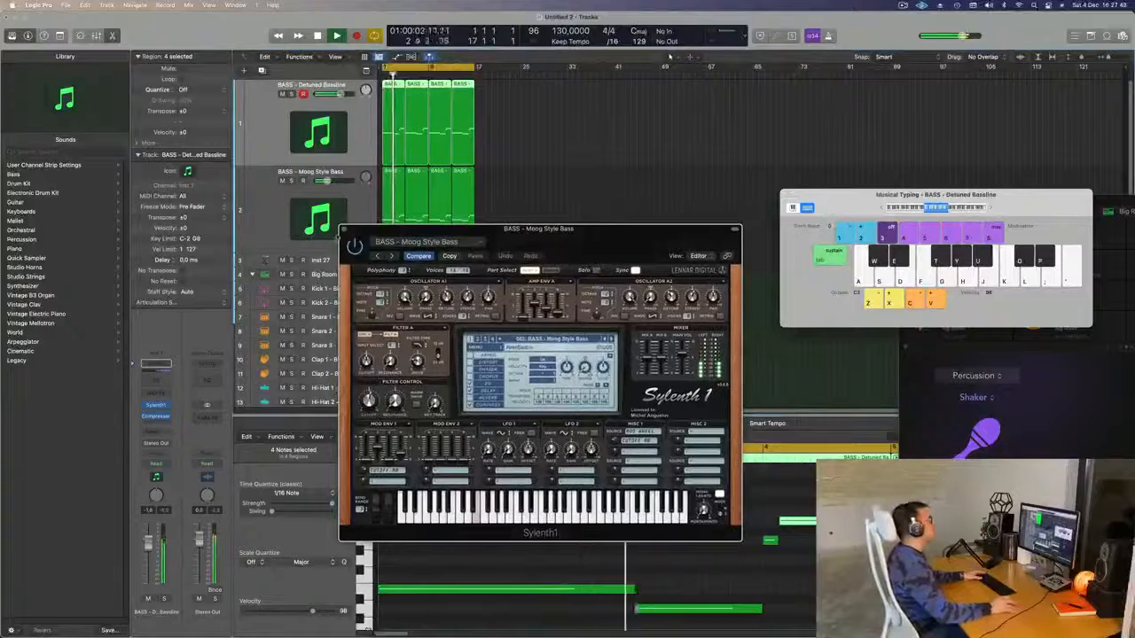
- Close Sylenth1 and duplicate the Moog Style Bass track as a new track with the same settings
{"action": "left_click", "coordinate": [343, 229]}
{"action": "scroll", "coordinate": [578, 247], "scroll_direction": "up", "scroll_amount": 1}
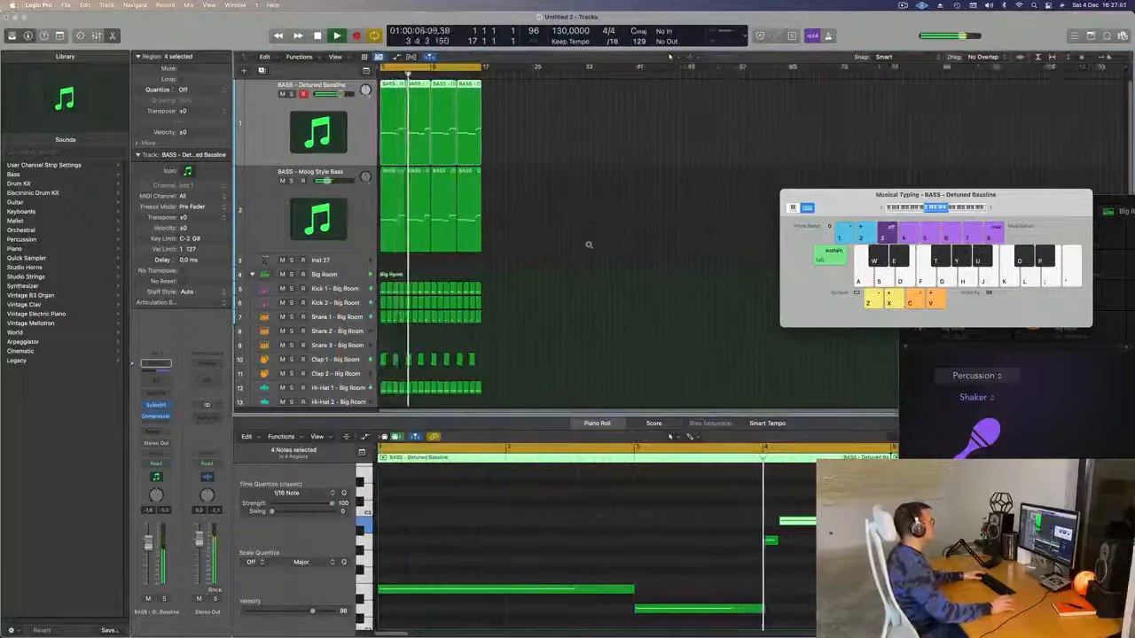
{"action": "scroll", "coordinate": [578, 247], "scroll_direction": "up", "scroll_amount": 5}
{"action": "scroll", "coordinate": [578, 247], "scroll_direction": "down", "scroll_amount": 2}
{"action": "scroll", "coordinate": [578, 247], "scroll_direction": "down", "scroll_amount": 4}
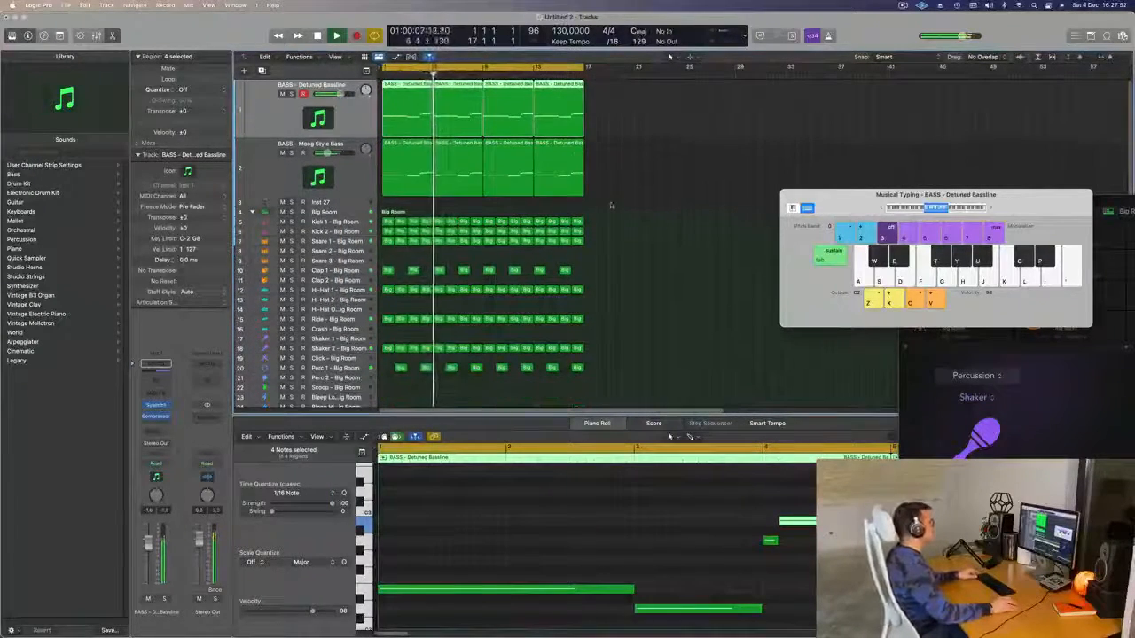
{"action": "key", "text": "Return"}
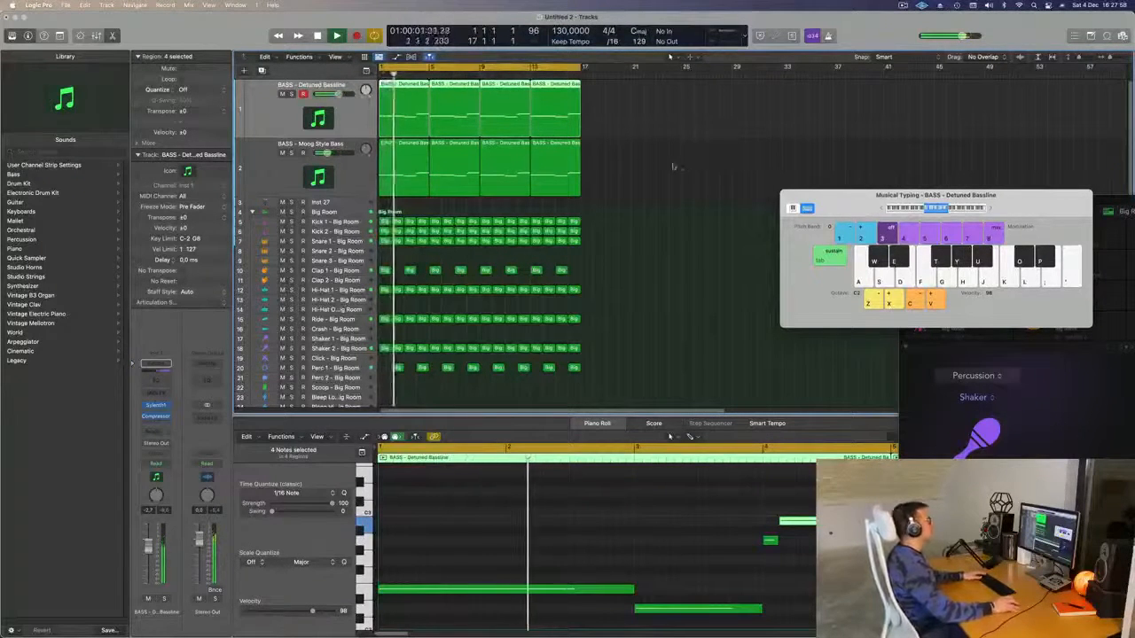
{"action": "left_click", "coordinate": [308, 174]}
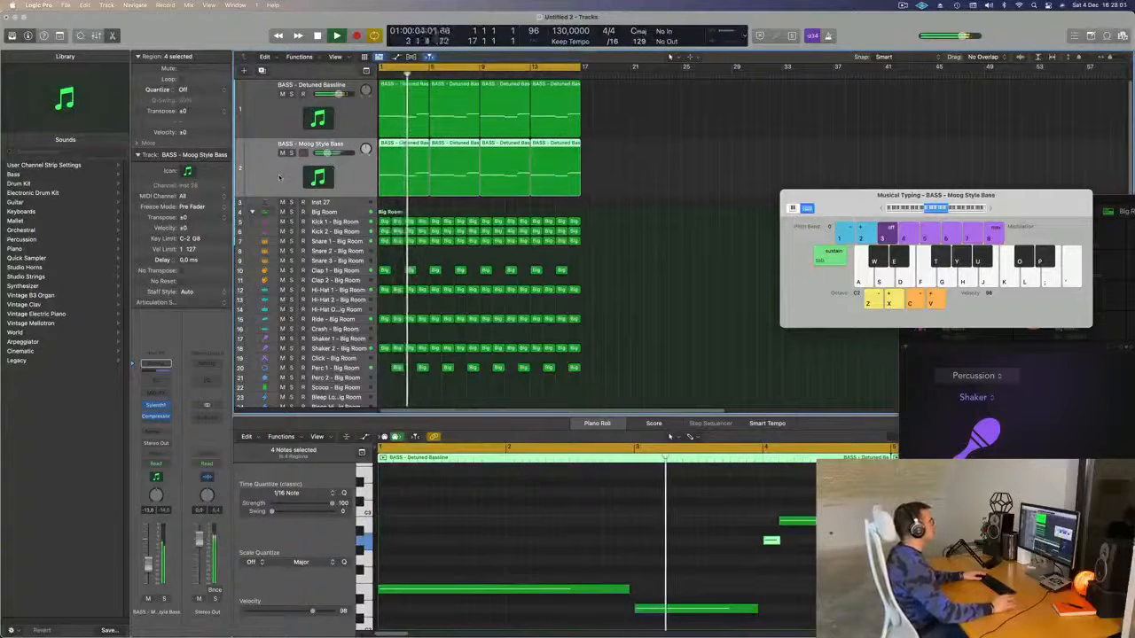
{"action": "key", "text": "super+d"}
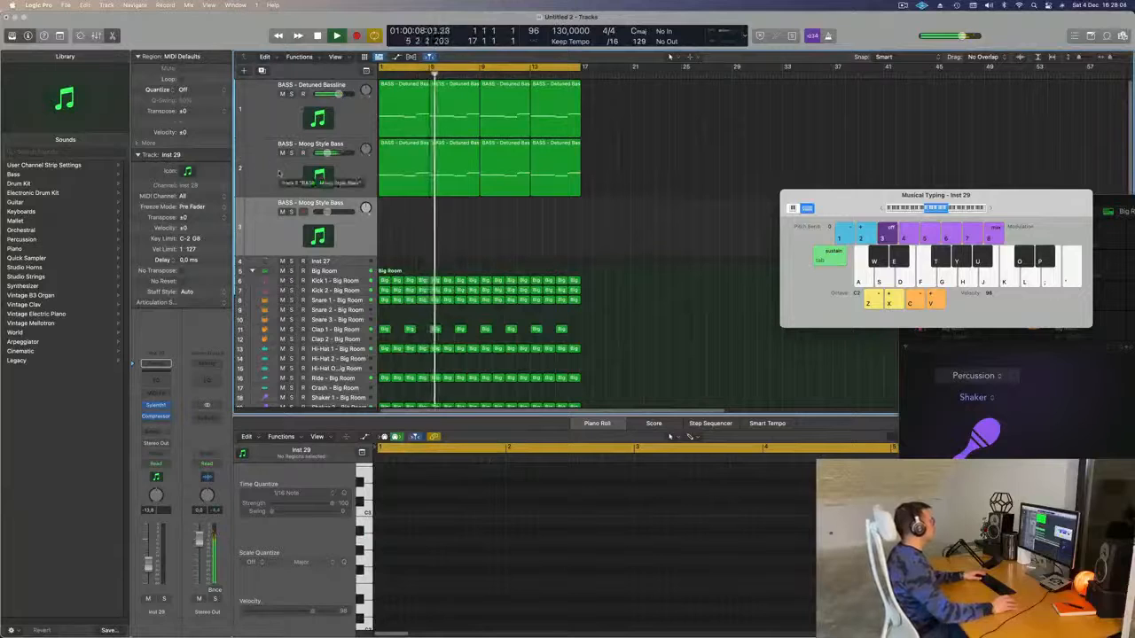
- Check the Detuned Bassline with solo and mute, then lower its volume to about -6 dB
{"action": "left_click", "coordinate": [290, 94]}
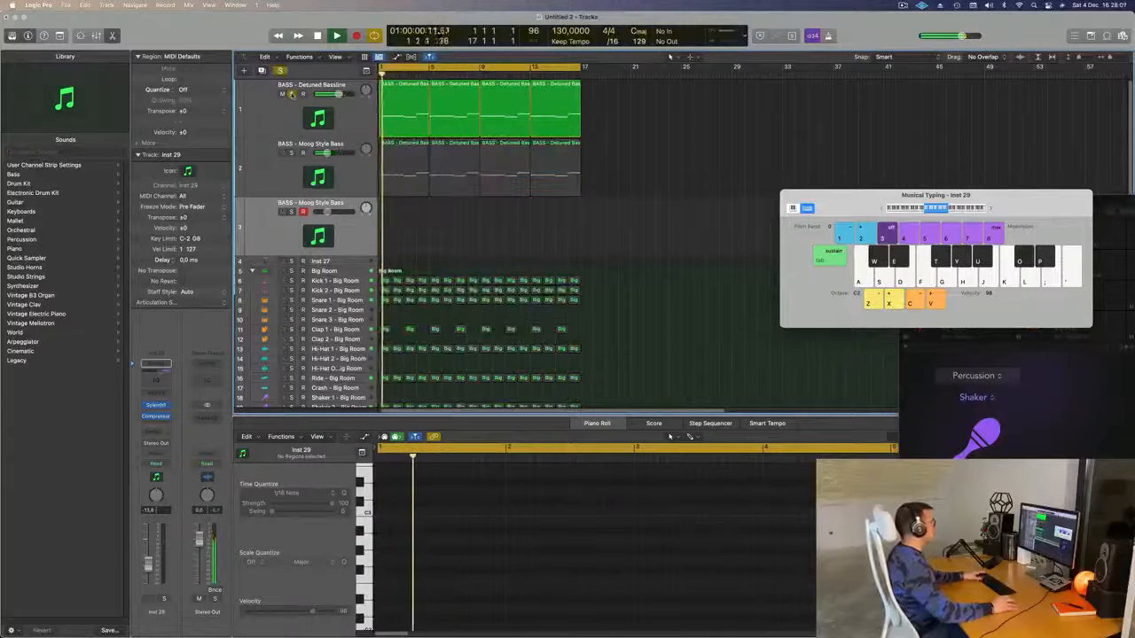
{"action": "left_click", "coordinate": [290, 94]}
{"action": "left_click", "coordinate": [284, 95]}
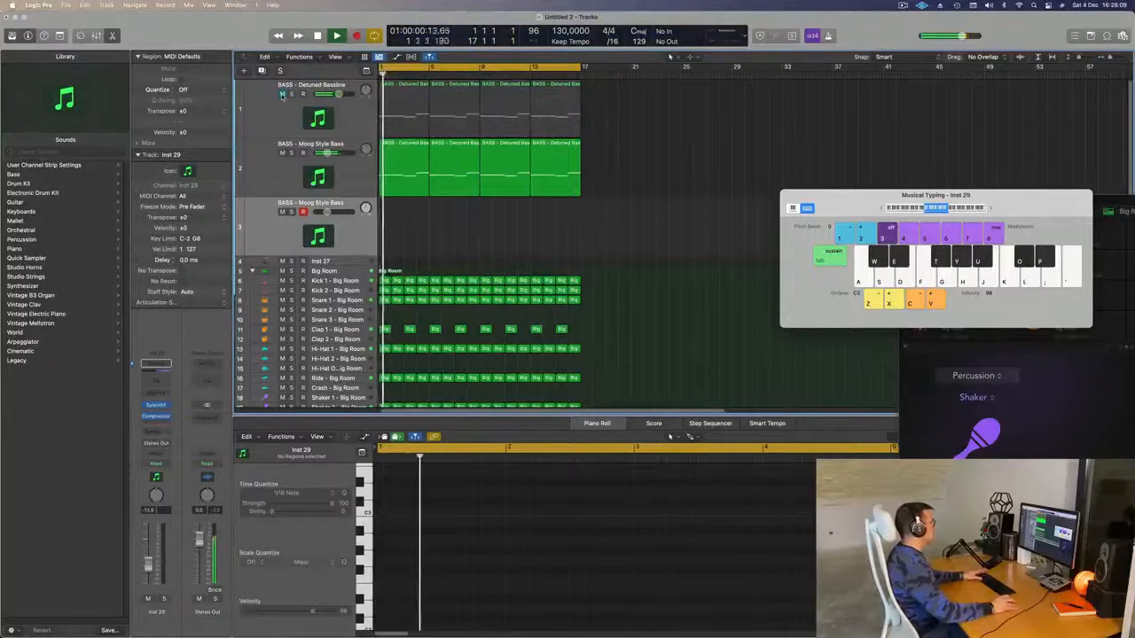
{"action": "left_click", "coordinate": [284, 95]}
{"action": "left_click_drag", "start_coordinate": [338, 94], "coordinate": [333, 94]}
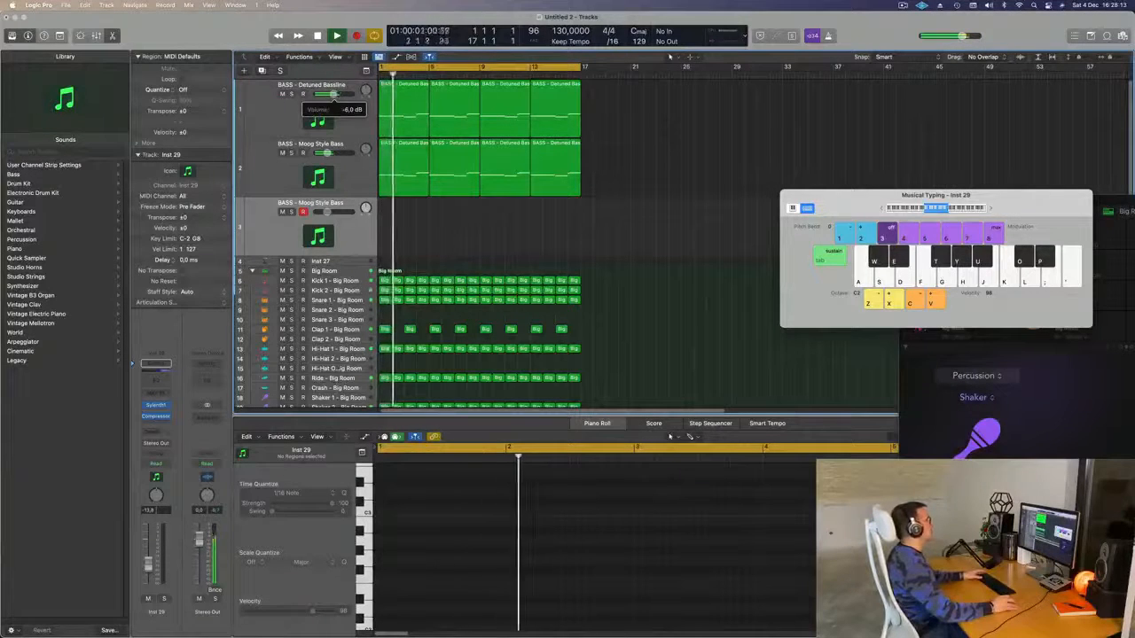
{"action": "left_click_drag", "start_coordinate": [840, 208], "coordinate": [832, 151]}
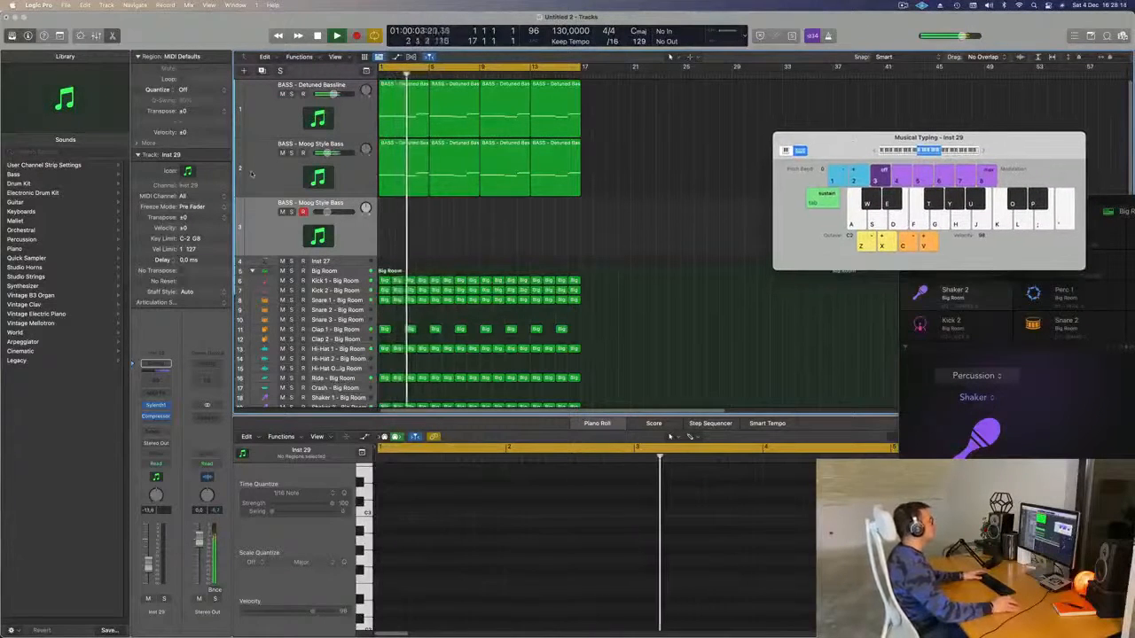
- Audition the Moog Style Bass synth during playback, then select the new empty third track
{"action": "left_click", "coordinate": [256, 174]}
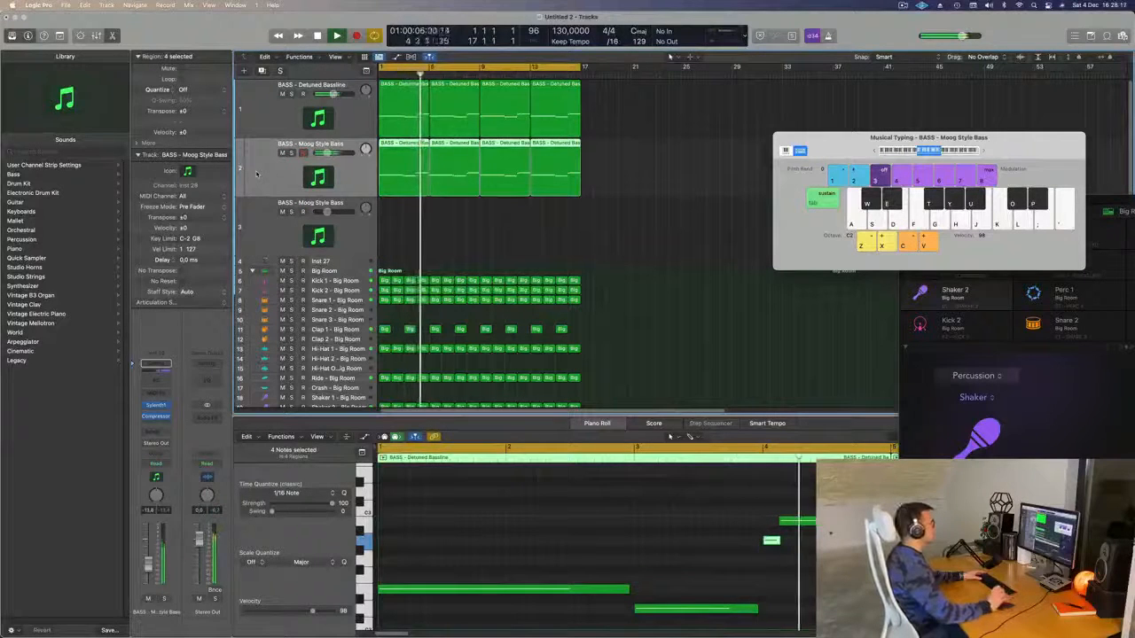
{"action": "key", "text": "space"}
{"action": "key", "text": "space"}
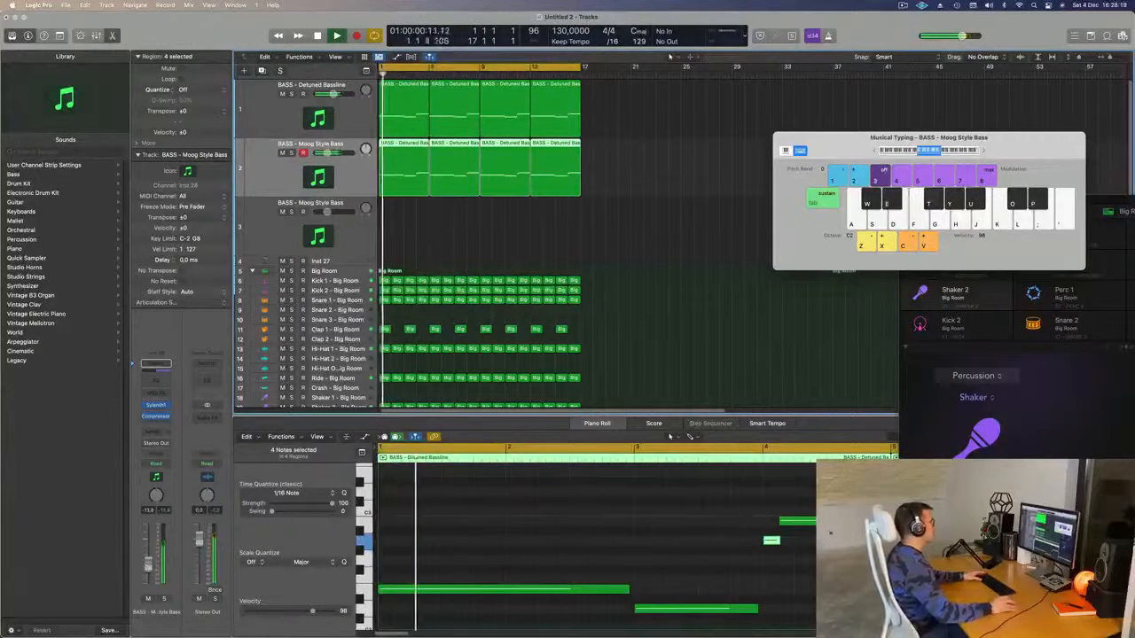
{"action": "key", "text": "v"}
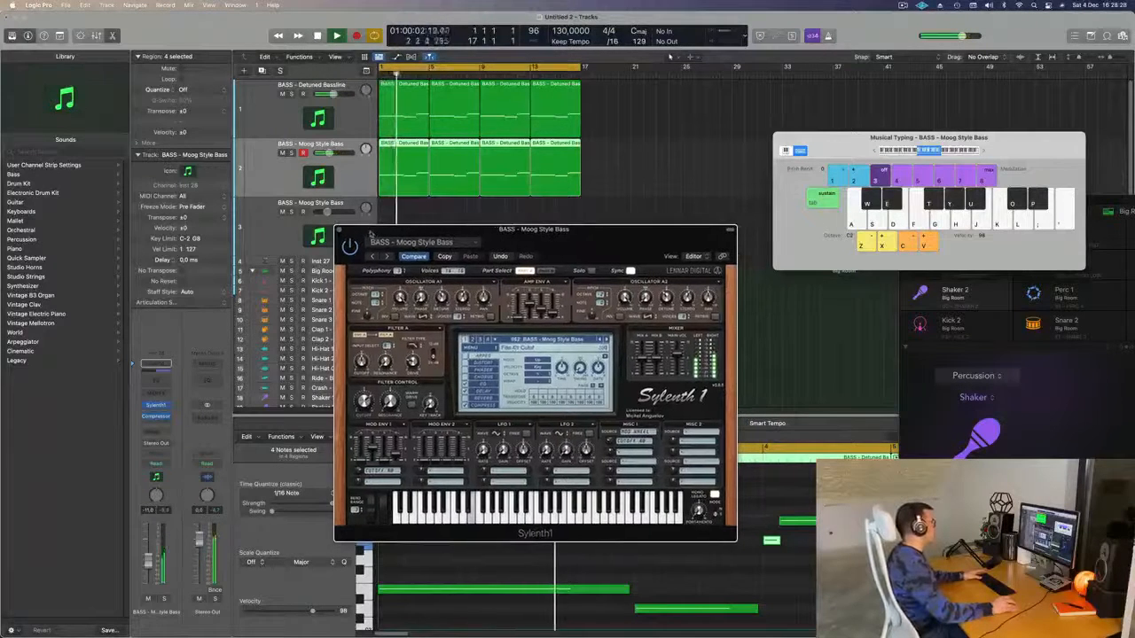
{"action": "key", "text": "v"}
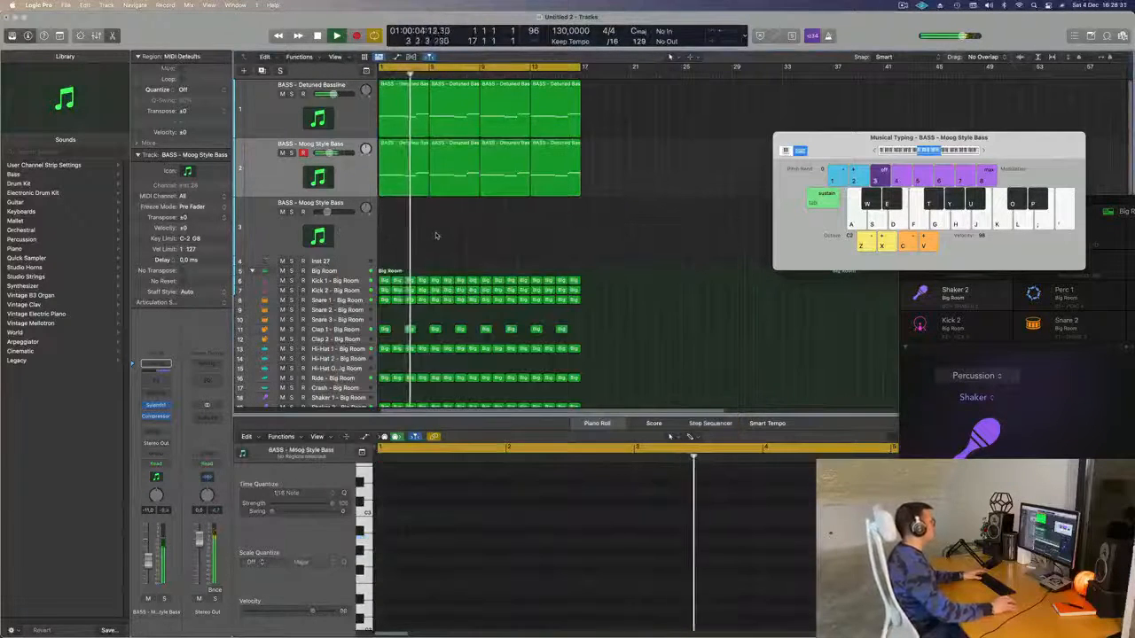
{"action": "left_click", "coordinate": [348, 251]}
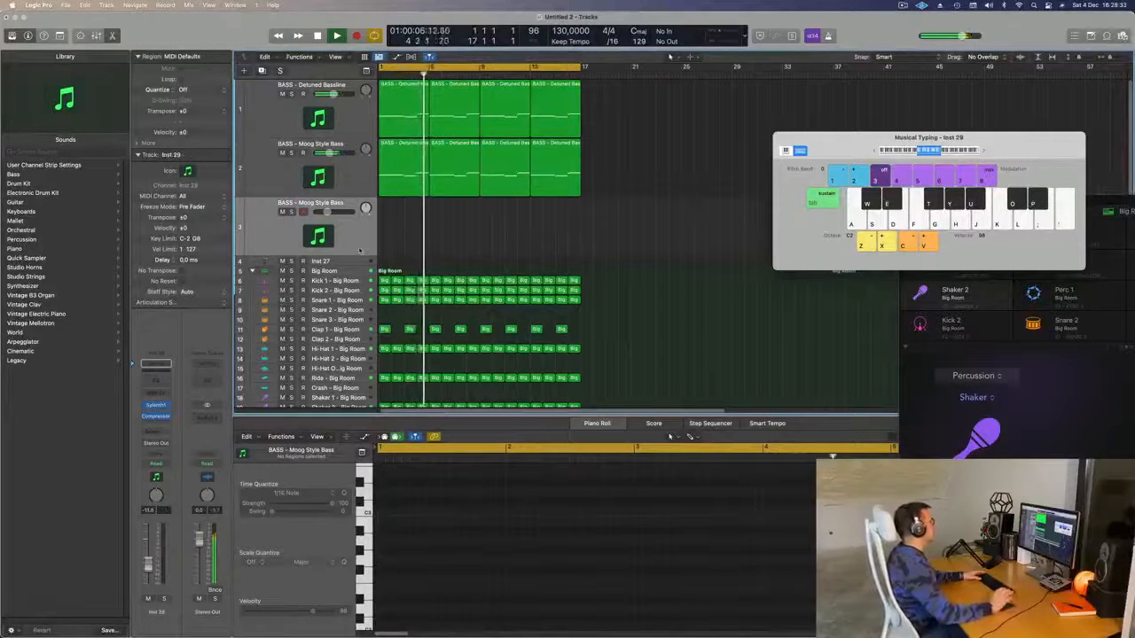
- Open the third track's Sylenth1 instrument and position its window over the tracks
{"action": "left_click", "coordinate": [155, 405]}
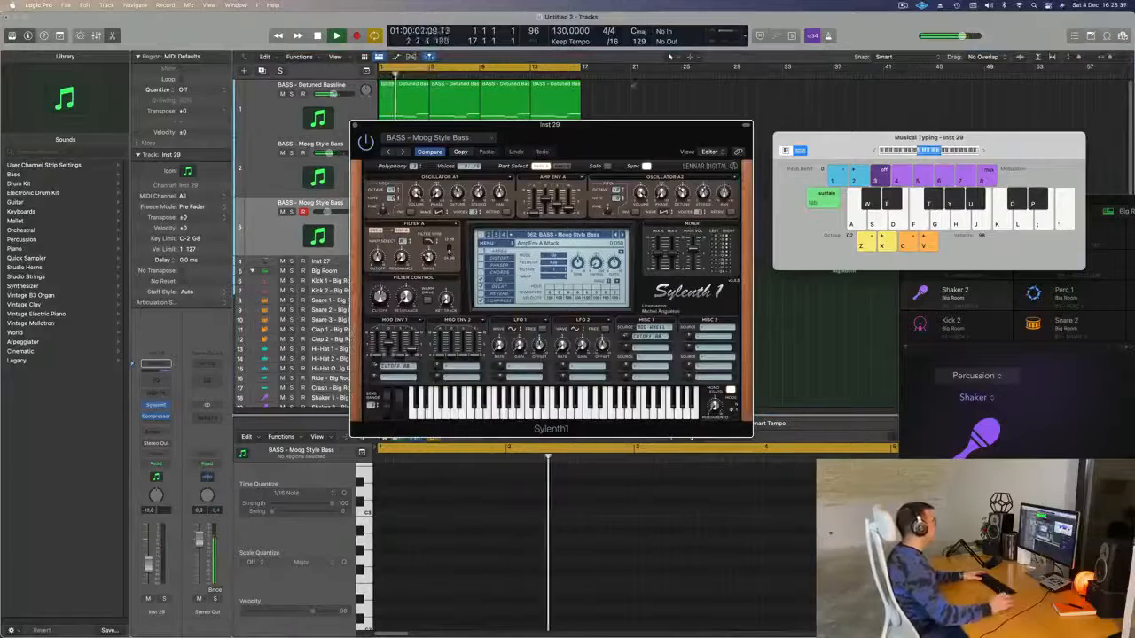
{"action": "left_click_drag", "start_coordinate": [549, 125], "coordinate": [623, 86]}
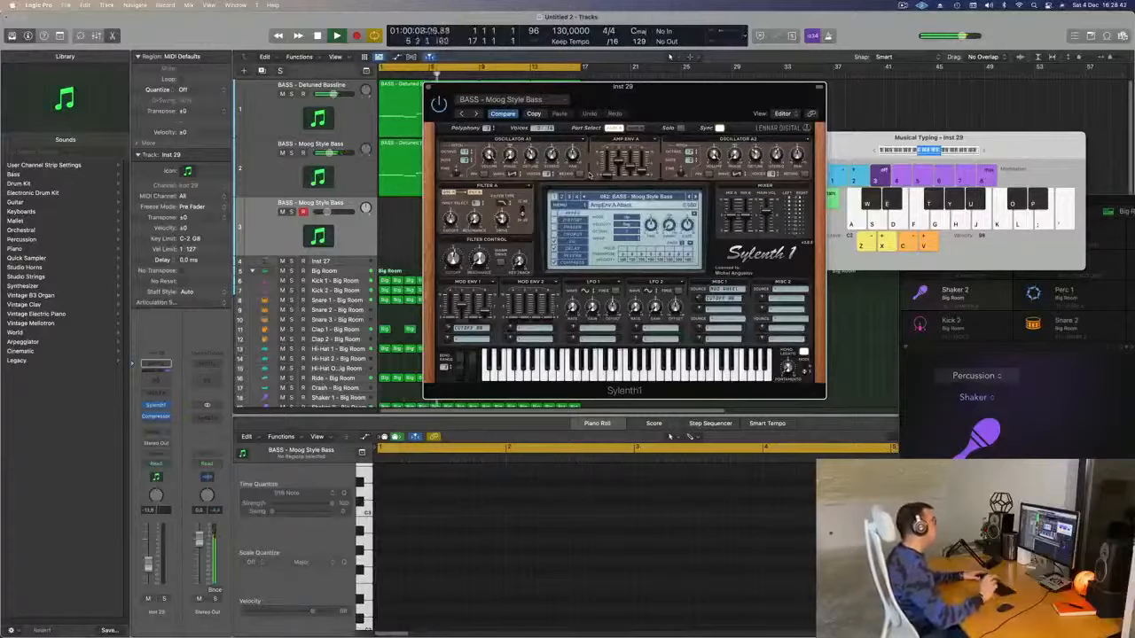
{"action": "left_click_drag", "start_coordinate": [759, 103], "coordinate": [737, 92]}
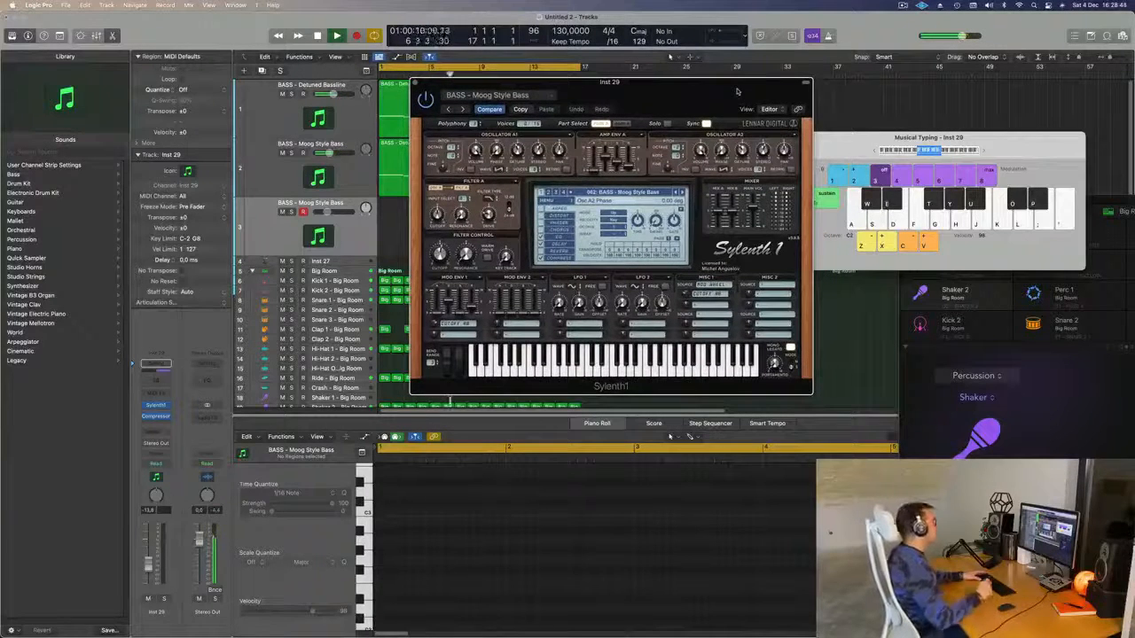
{"action": "left_click_drag", "start_coordinate": [736, 92], "coordinate": [731, 83]}
- Browse the Sylenth1 preset banks and load the LEAD - 80's Cop preset
{"action": "left_click", "coordinate": [606, 184]}
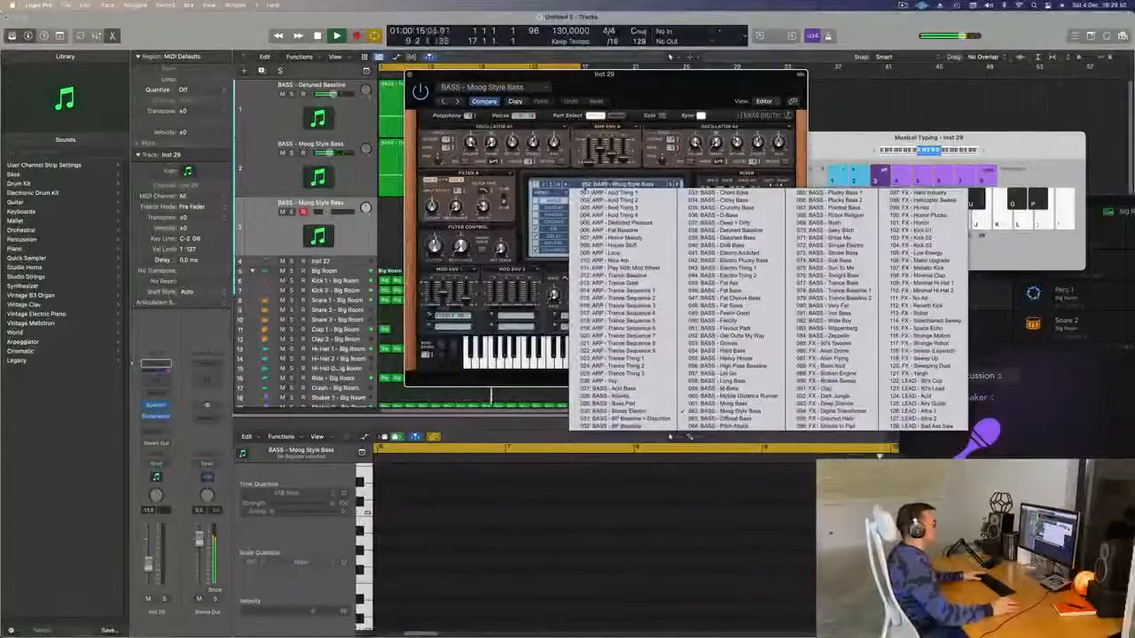
{"action": "left_click", "coordinate": [544, 185]}
{"action": "left_click", "coordinate": [593, 185]}
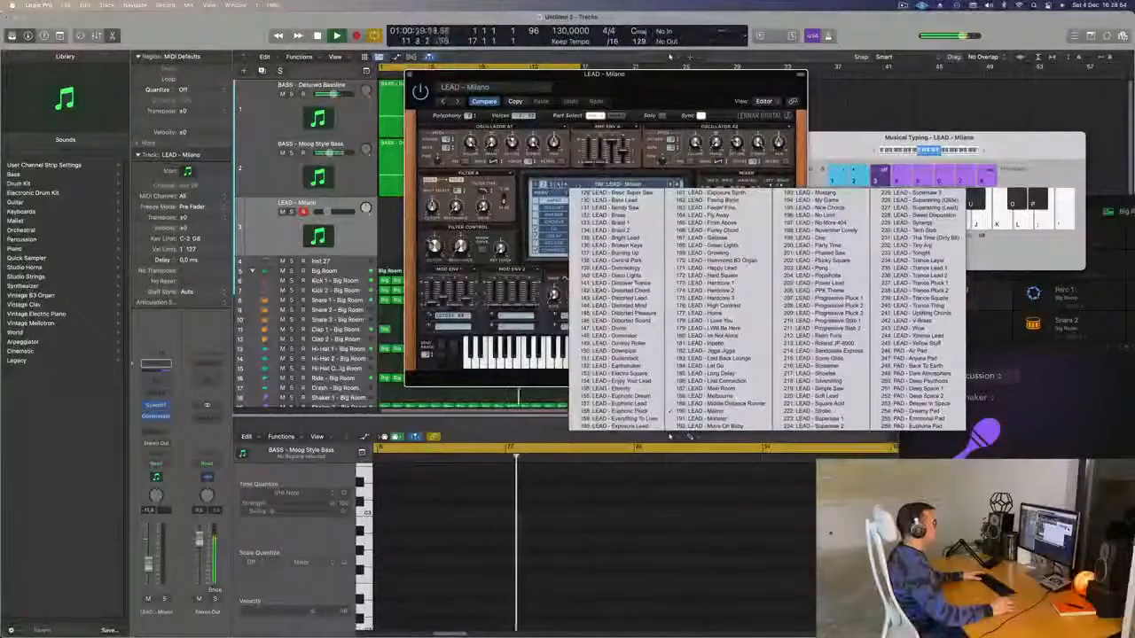
{"action": "left_click", "coordinate": [635, 388]}
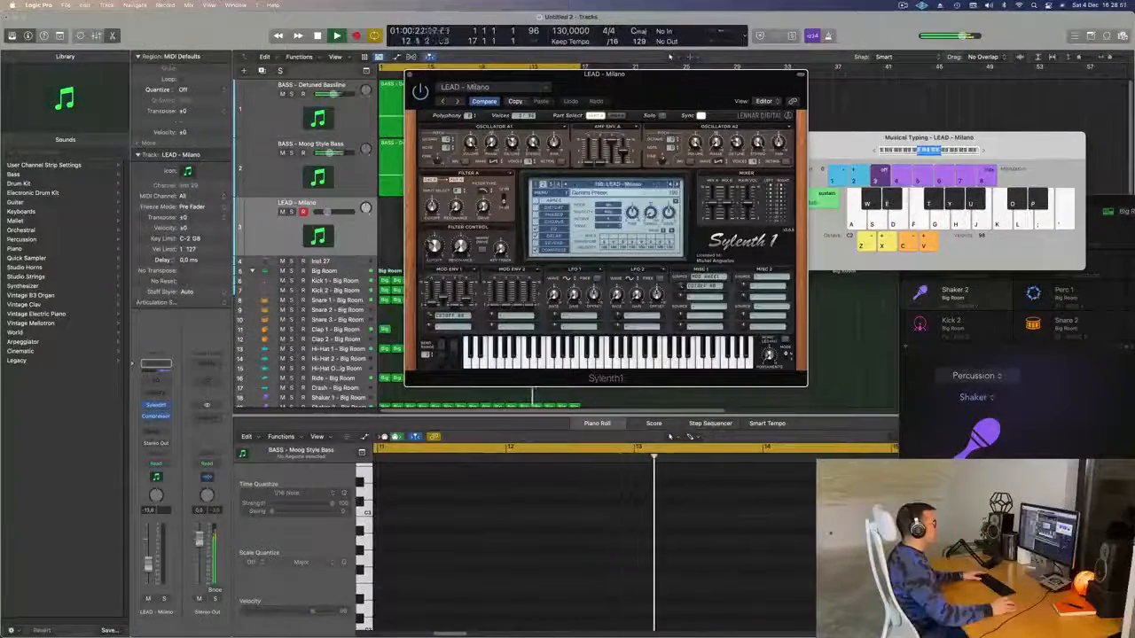
{"action": "left_click", "coordinate": [536, 185]}
{"action": "left_click", "coordinate": [605, 184]}
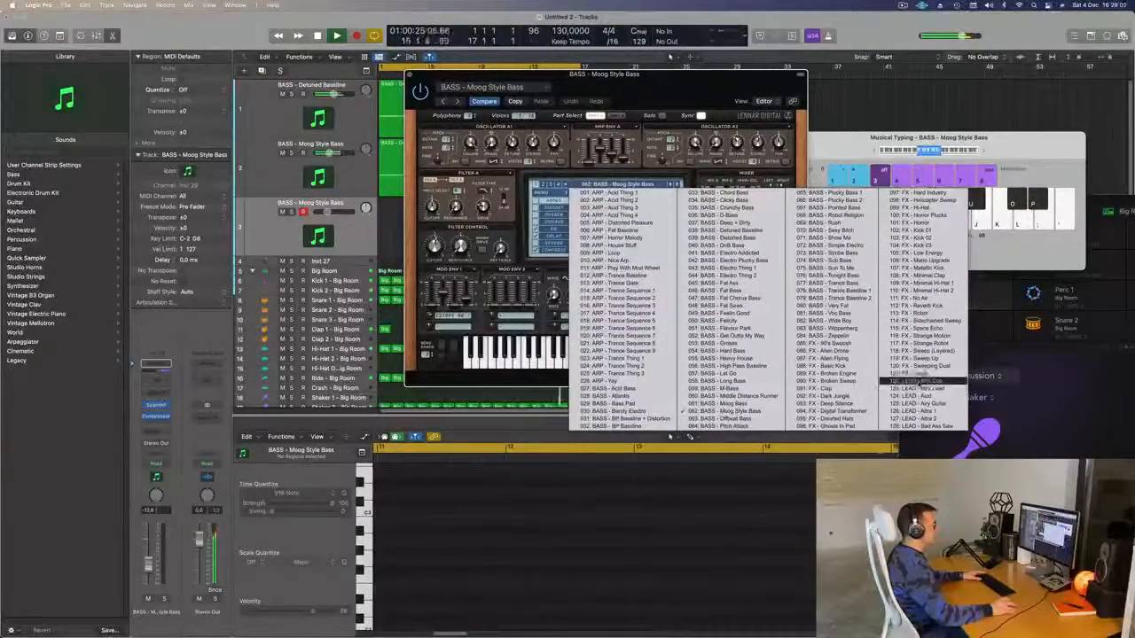
{"action": "left_click", "coordinate": [913, 382]}
- Reposition the Sylenth1 window and shift the on-screen keyboard up an octave
{"action": "left_click_drag", "start_coordinate": [687, 88], "coordinate": [722, 103]}
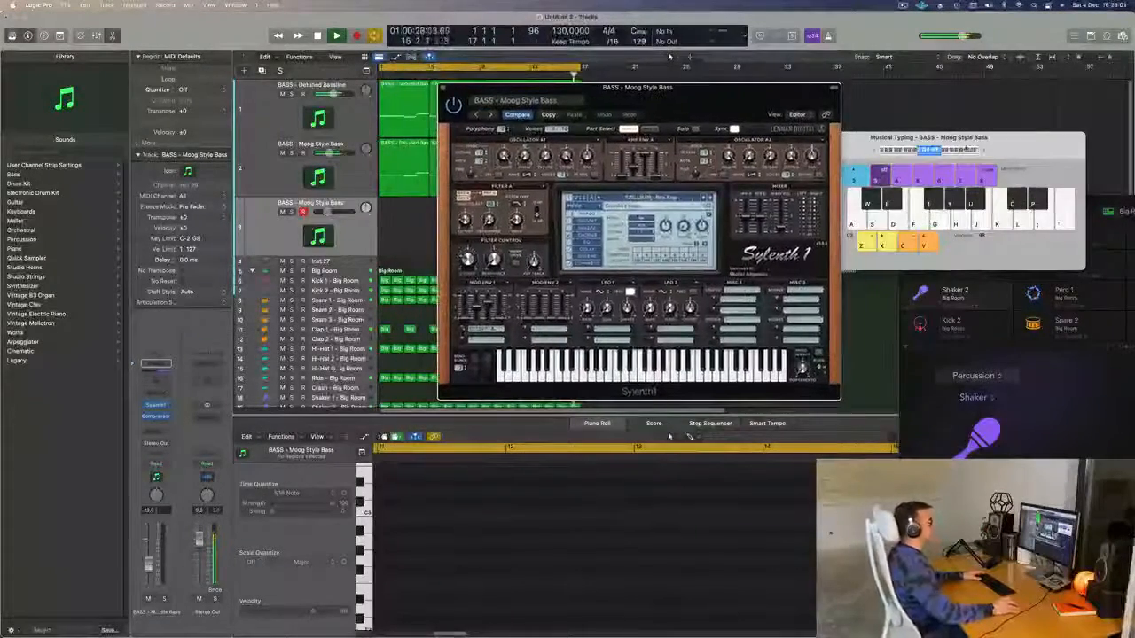
{"action": "left_click", "coordinate": [983, 151]}
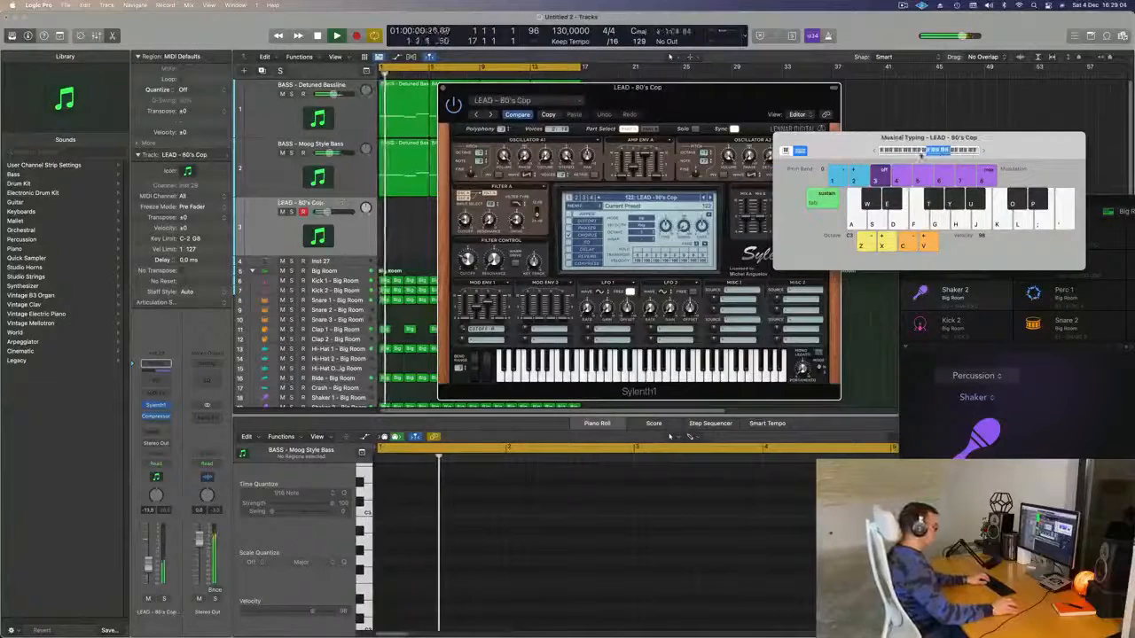
{"action": "left_click_drag", "start_coordinate": [636, 105], "coordinate": [724, 153]}
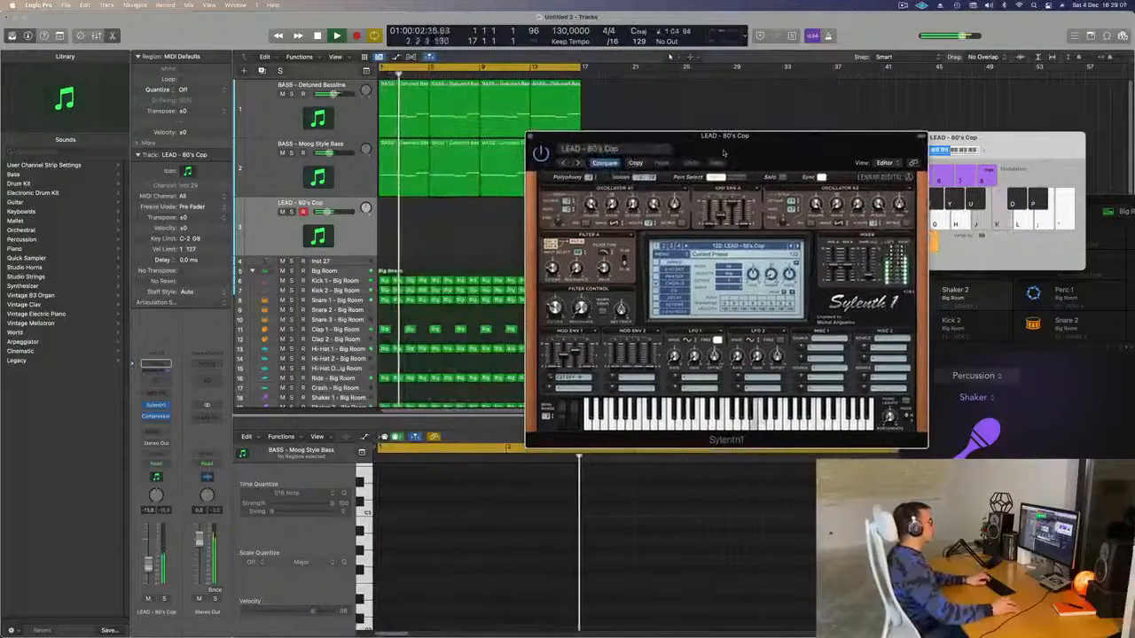
- Audition the lead with Musical Typing and route a send from the lead track to Bus 5
{"action": "key", "text": "k"}
{"action": "key", "text": "l"}
{"action": "key", "text": "k"}
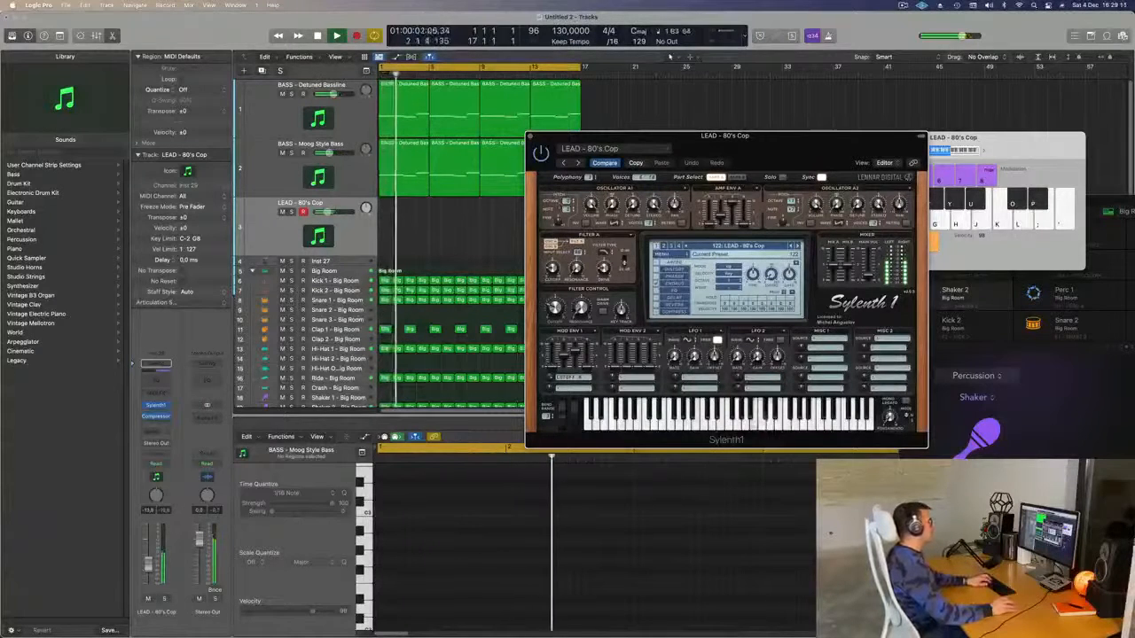
{"action": "left_click", "coordinate": [156, 432]}
{"action": "mouse_move", "coordinate": [160, 449]}
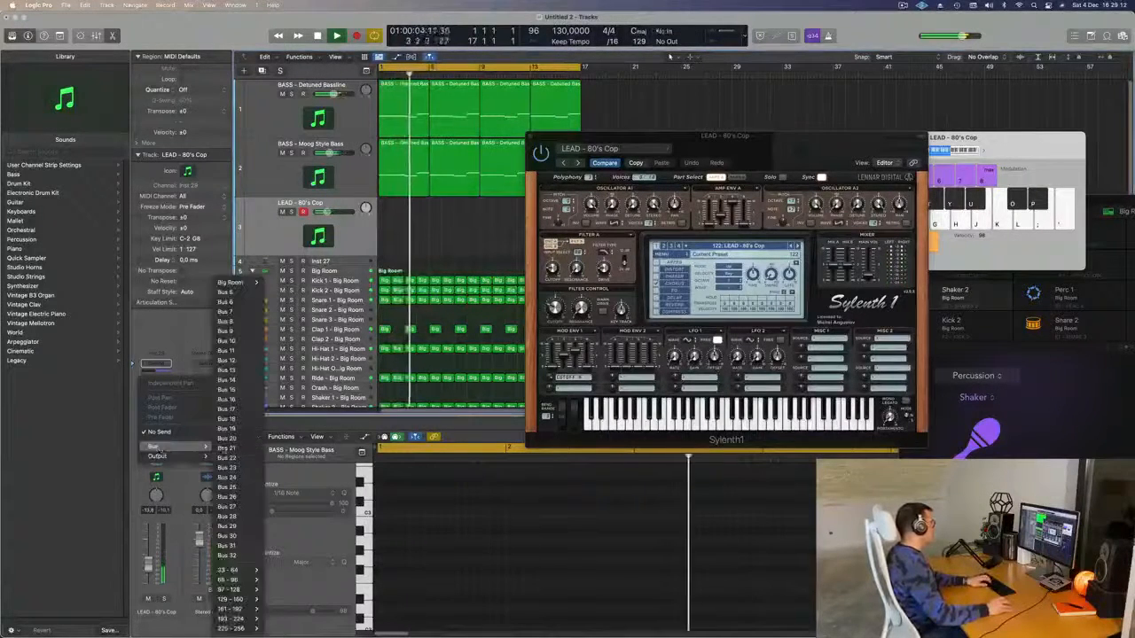
{"action": "left_click", "coordinate": [227, 292]}
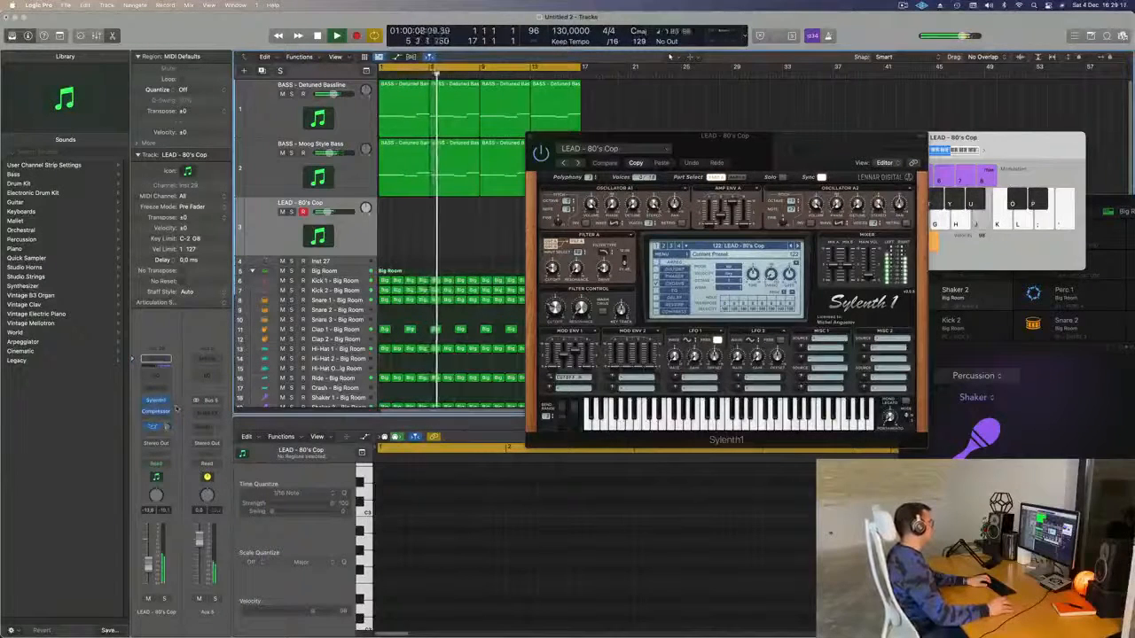
- Insert a stereo SilverVerb on Aux 5 and load its grandiose preset
{"action": "left_click", "coordinate": [156, 417]}
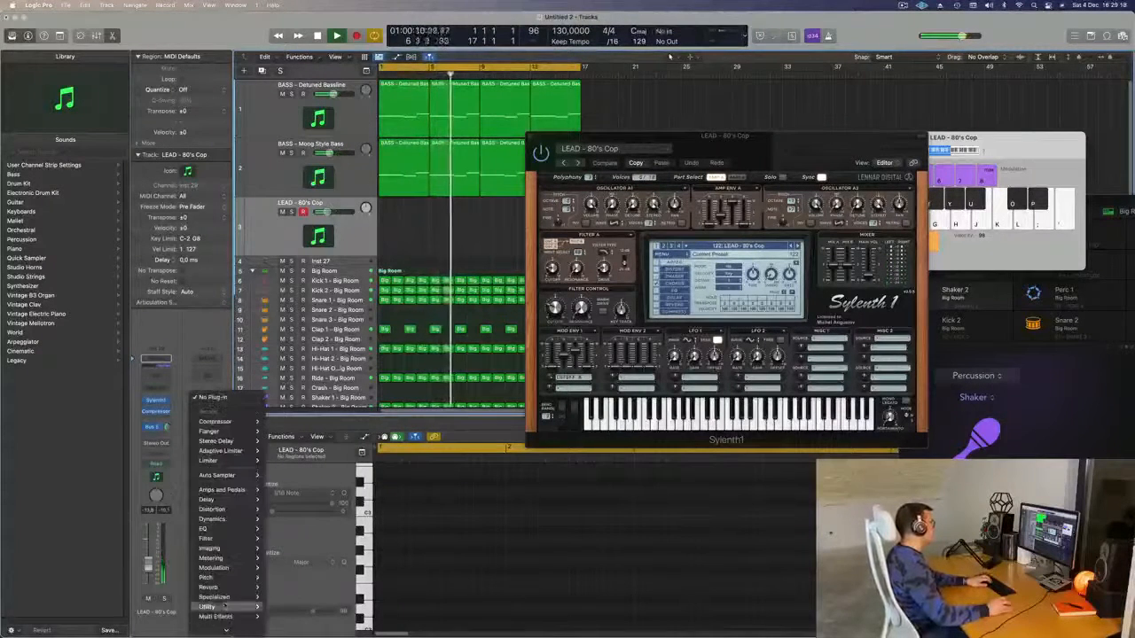
{"action": "mouse_move", "coordinate": [223, 588]}
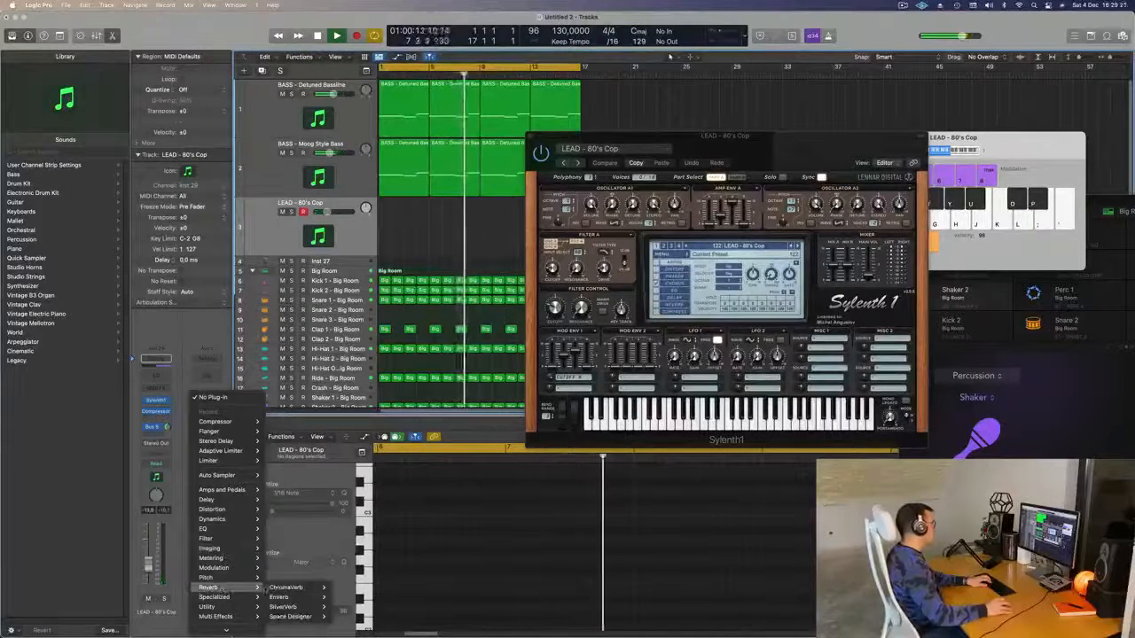
{"action": "mouse_move", "coordinate": [292, 606]}
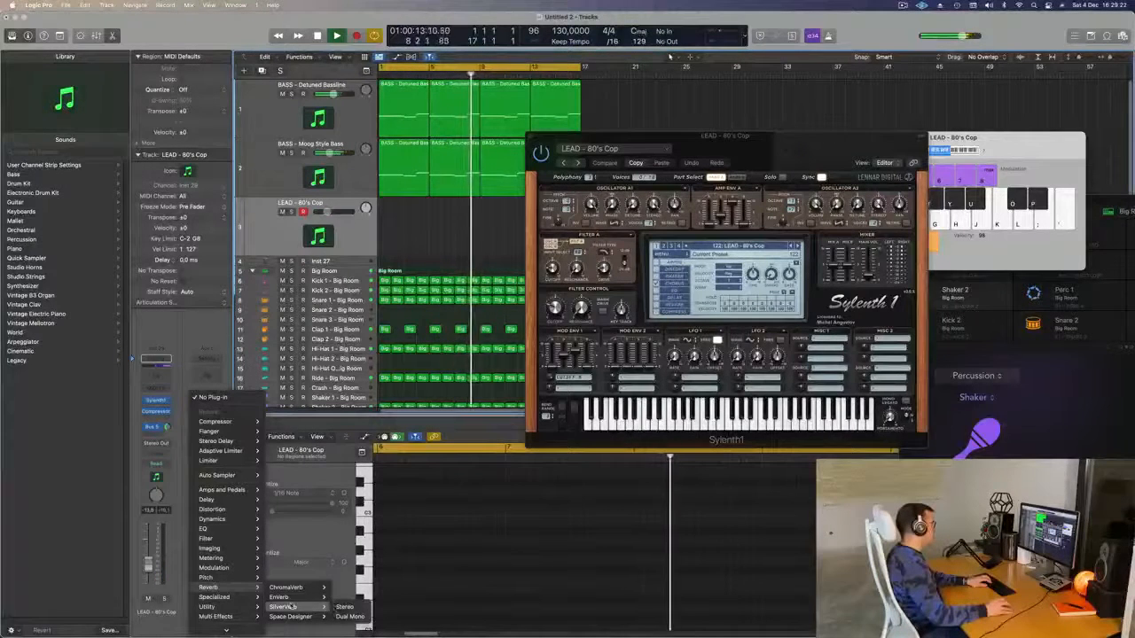
{"action": "left_click", "coordinate": [345, 608]}
{"action": "left_click", "coordinate": [419, 138]}
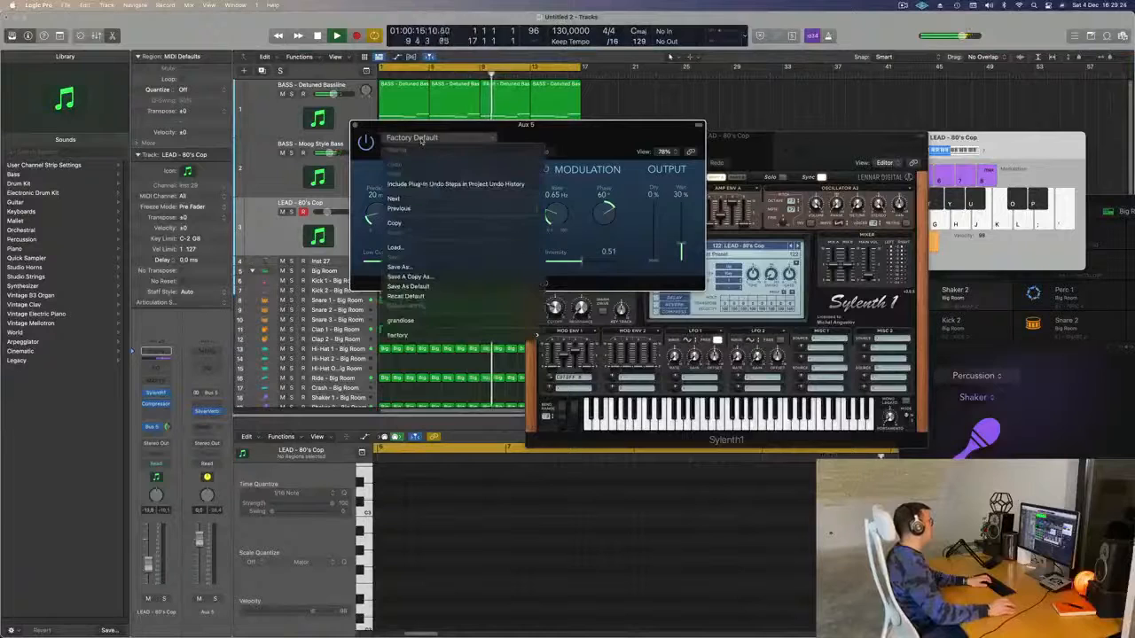
{"action": "left_click", "coordinate": [438, 323]}
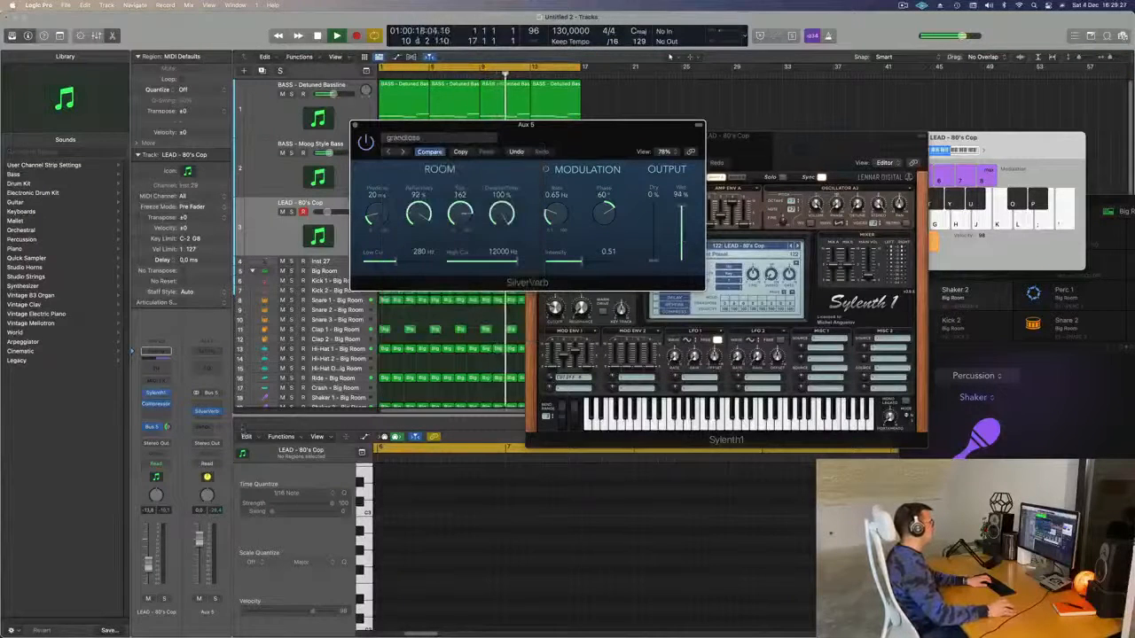
- Audition the reverb, close the SilverVerb window, and adjust the lead's filter cutoff
{"action": "key", "text": "k"}
{"action": "key", "text": "l"}
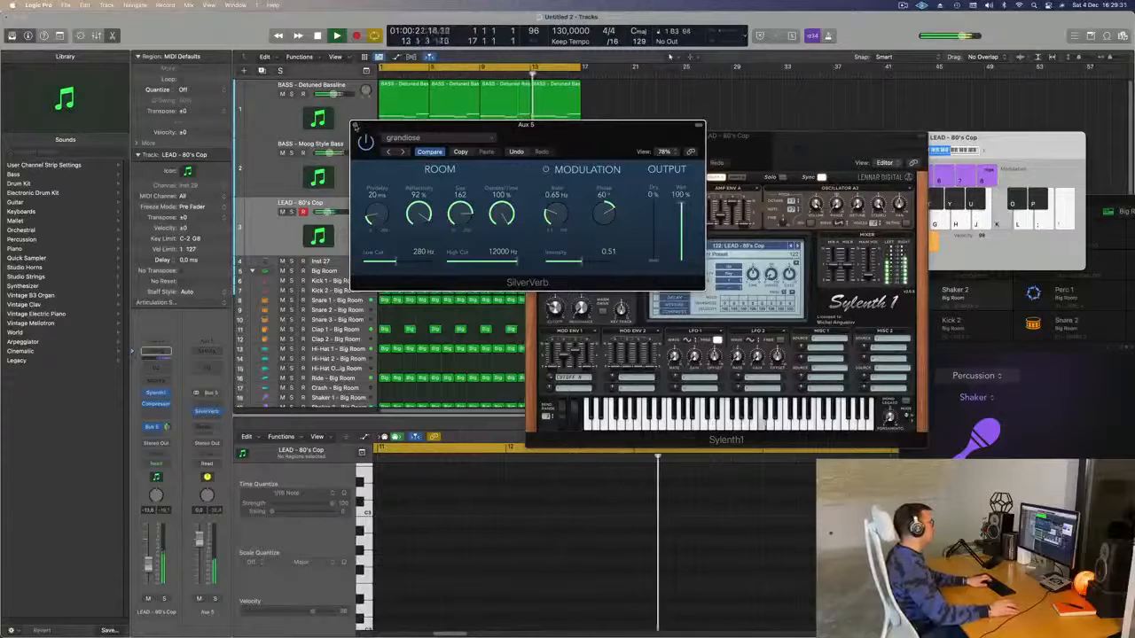
{"action": "left_click", "coordinate": [355, 125]}
{"action": "left_click_drag", "start_coordinate": [554, 308], "coordinate": [554, 282]}
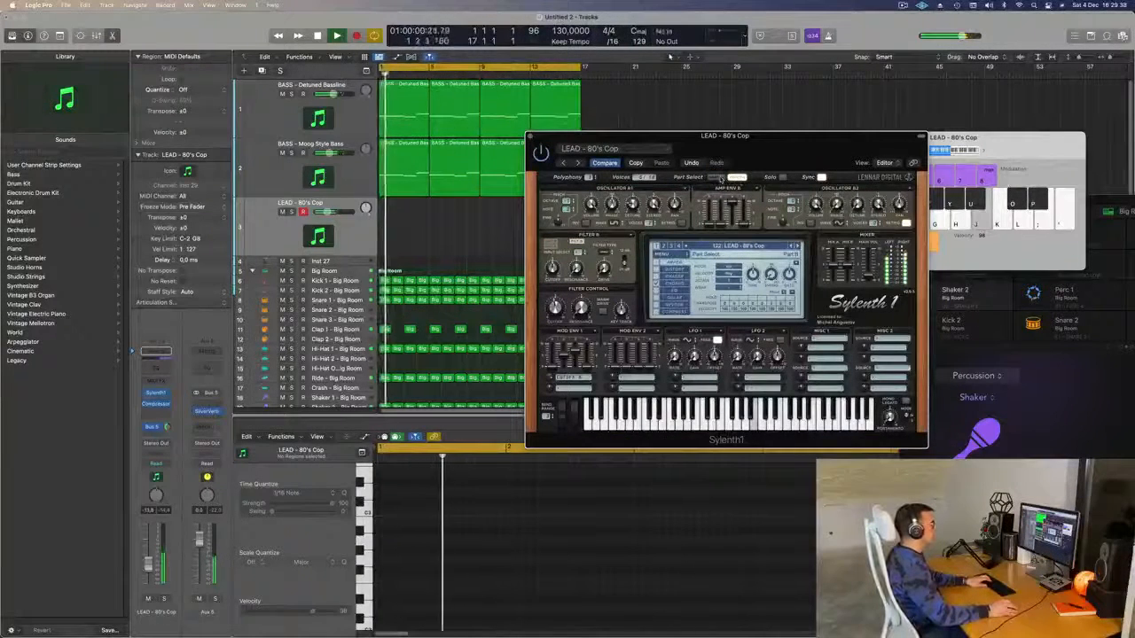
- Audition the lead with Musical Typing notes and switch Sylenth1 to editing Part B
{"action": "key", "text": "k"}
{"action": "key", "text": "k"}
{"action": "key", "text": "k"}
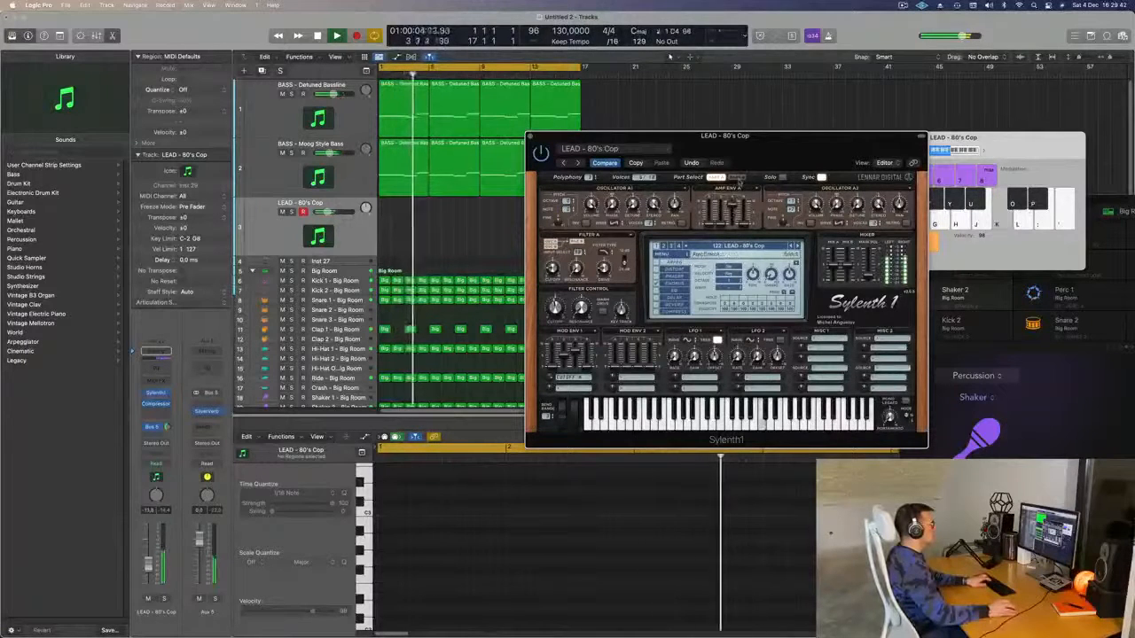
{"action": "key", "text": "j"}
{"action": "left_click", "coordinate": [738, 177]}
{"action": "key", "text": "k"}
{"action": "key", "text": "j"}
{"action": "key", "text": "k"}
{"action": "key", "text": "l"}
{"action": "key", "text": "j"}
{"action": "key", "text": "k"}
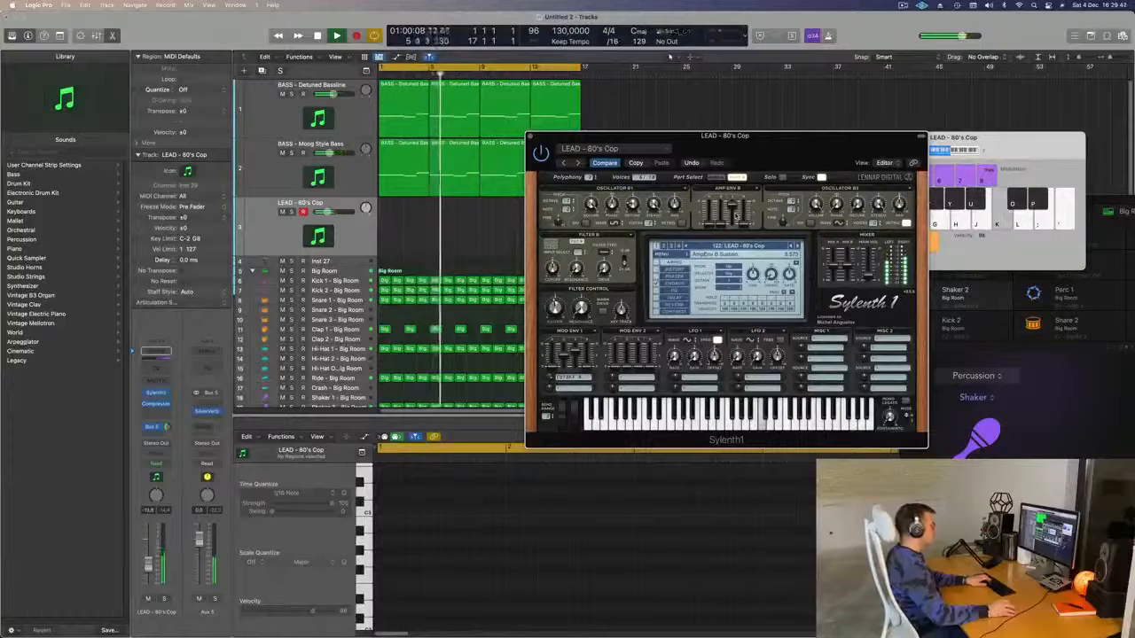
{"action": "key", "text": "k"}
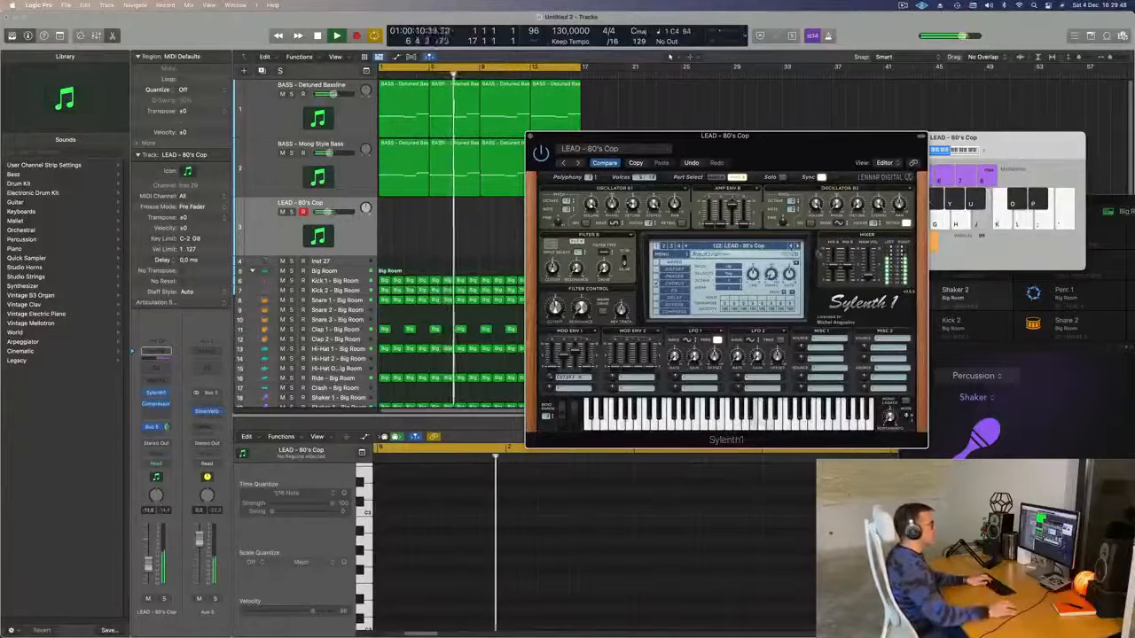
- Step through the 80's Lead, Airy Guitar and Altra 2 presets, auditioning each with notes
{"action": "left_click", "coordinate": [798, 247]}
{"action": "key", "text": "k"}
{"action": "key", "text": "l"}
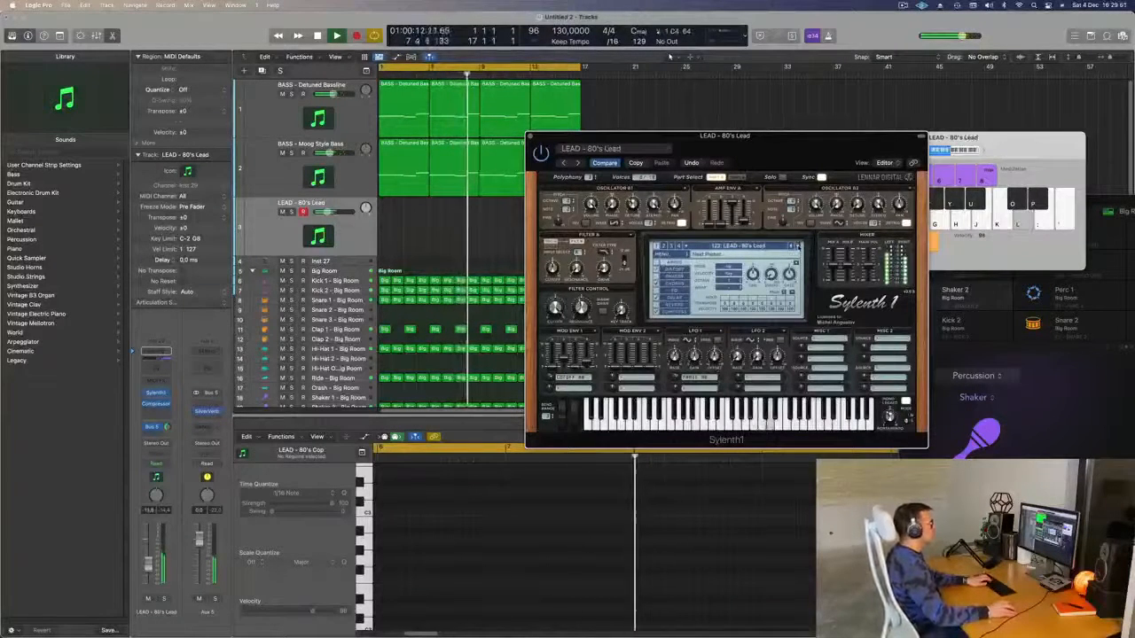
{"action": "left_click", "coordinate": [798, 246]}
{"action": "key", "text": "k"}
{"action": "key", "text": "k"}
{"action": "key", "text": "l"}
{"action": "key", "text": "g"}
{"action": "left_click", "coordinate": [798, 248]}
{"action": "key", "text": "g"}
{"action": "key", "text": "j"}
{"action": "key", "text": "g"}
{"action": "key", "text": "h"}
- Try the Bad Ass Saw, Basic Super Saw and Bendy Saw presets with a few notes
{"action": "left_click", "coordinate": [798, 248]}
{"action": "key", "text": "j"}
{"action": "key", "text": "g"}
{"action": "left_click", "coordinate": [798, 247]}
{"action": "key", "text": "h"}
{"action": "key", "text": "j"}
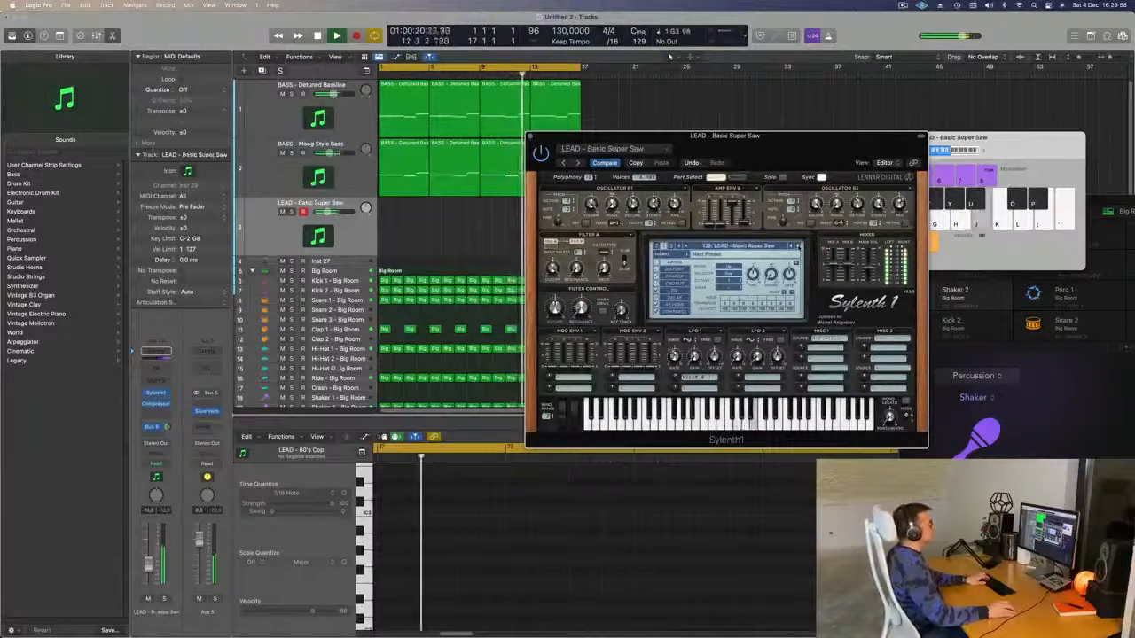
{"action": "left_click", "coordinate": [798, 247]}
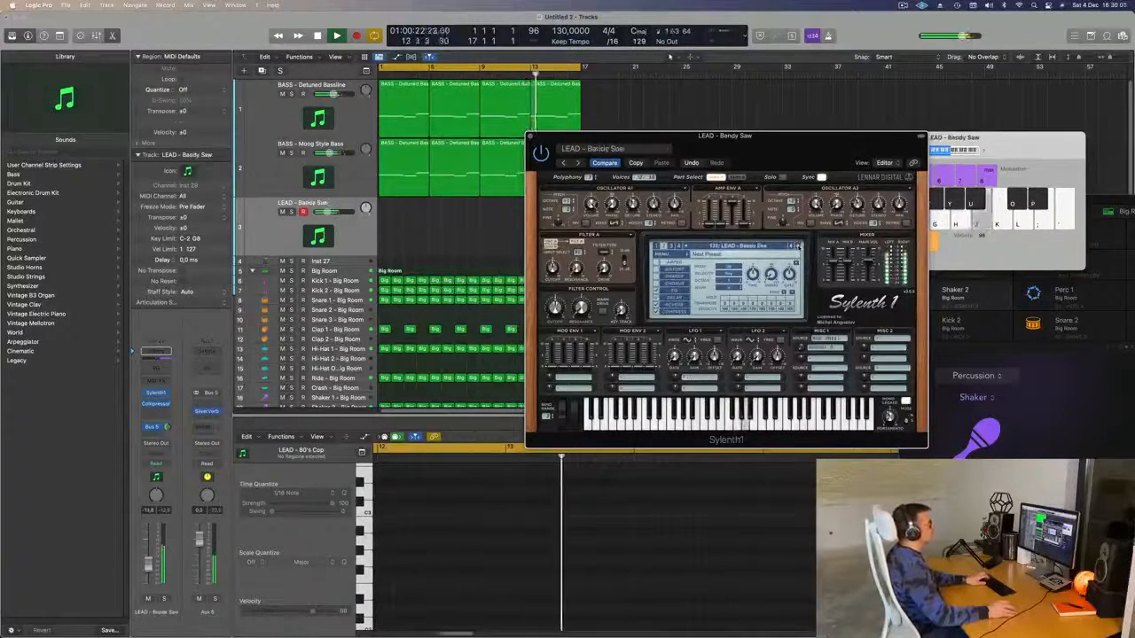
- Settle on the LEAD - Brass preset and raise the track volume slightly
{"action": "left_click", "coordinate": [799, 247]}
{"action": "key", "text": "h"}
{"action": "left_click_drag", "start_coordinate": [148, 557], "coordinate": [151, 553]}
- Rehearse the brass lead melody on the Musical Typing keys
{"action": "key", "text": "l"}
{"action": "key", "text": "k"}
{"action": "key", "text": "l"}
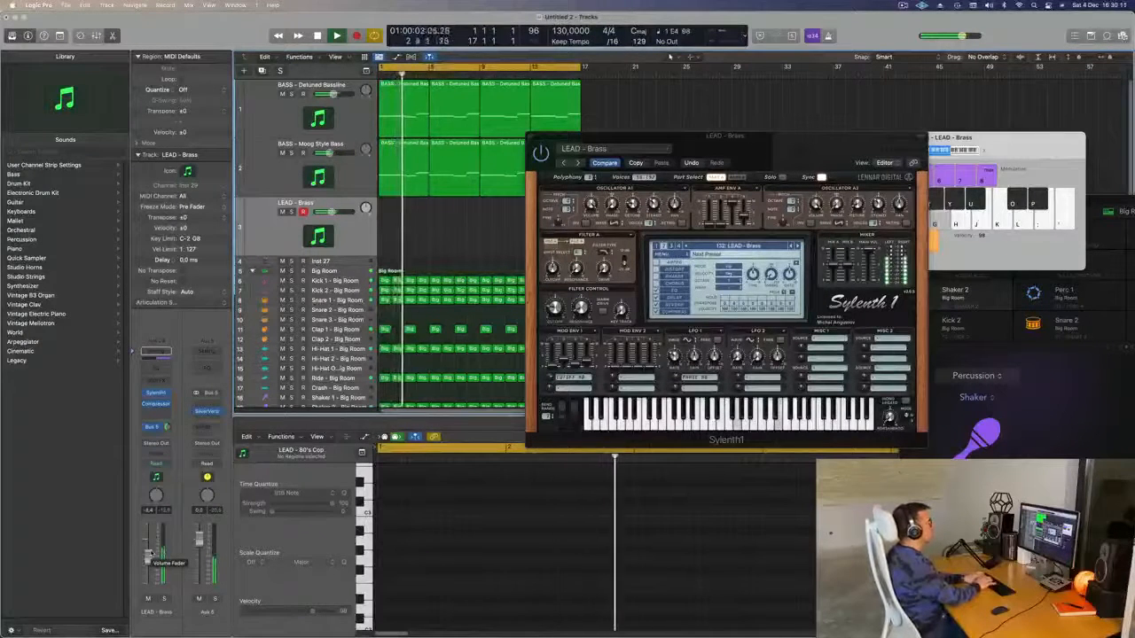
{"action": "key", "text": "l"}
{"action": "key", "text": "k"}
{"action": "key", "text": "semicolon"}
{"action": "key", "text": "l"}
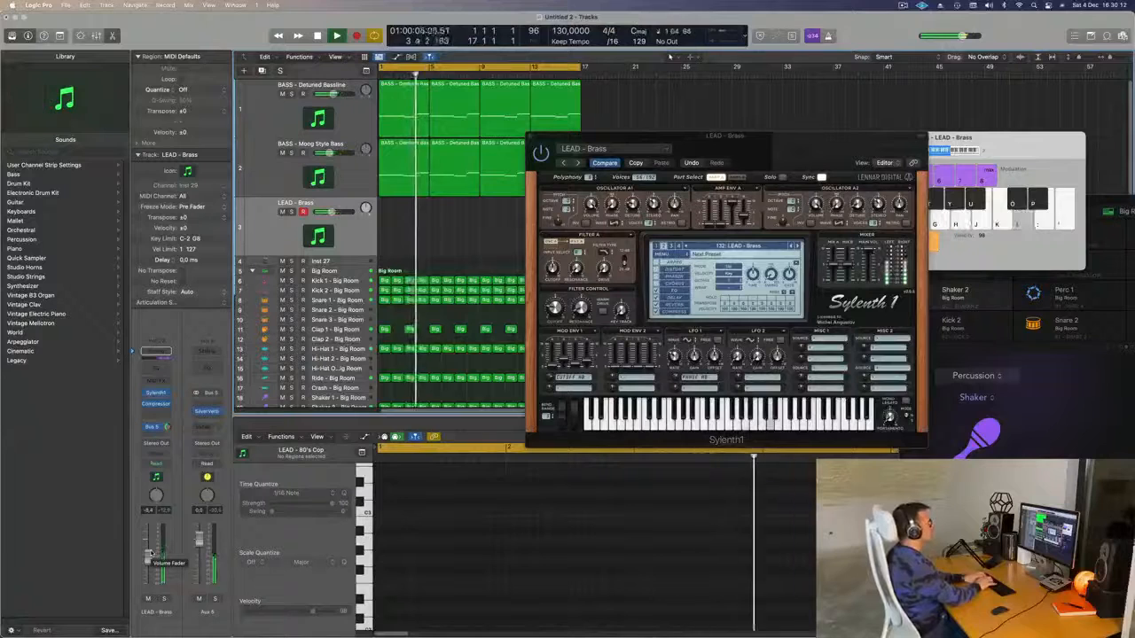
{"action": "key", "text": "k"}
{"action": "key", "text": "apostrophe"}
{"action": "key", "text": "l"}
{"action": "key", "text": "apostrophe"}
{"action": "key", "text": "l"}
{"action": "key", "text": "k"}
{"action": "key", "text": "apostrophe"}
{"action": "key", "text": "apostrophe"}
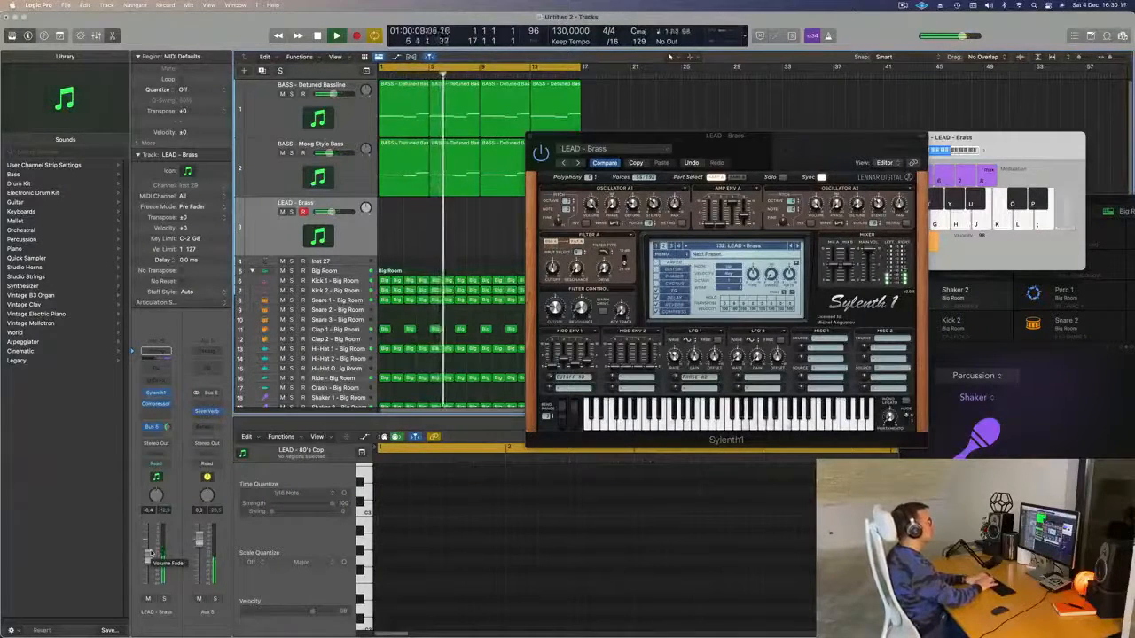
{"action": "key", "text": "h"}
{"action": "key", "text": "semicolon"}
{"action": "key", "text": "k"}
{"action": "key", "text": "l"}
{"action": "key", "text": "apostrophe"}
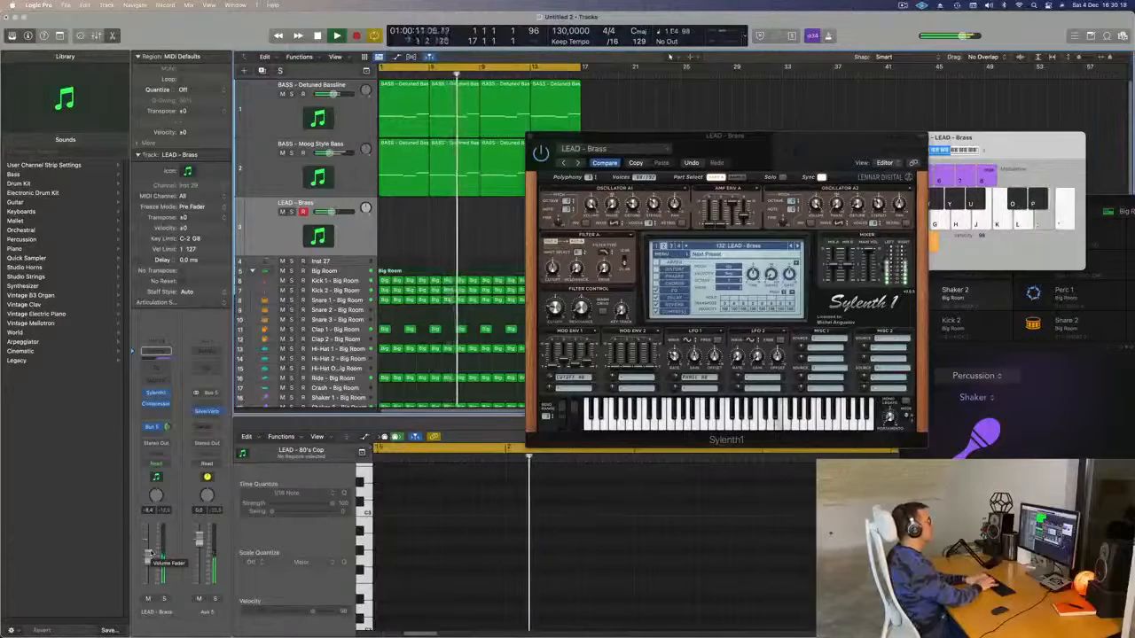
{"action": "key", "text": "apostrophe"}
{"action": "key", "text": "k"}
{"action": "key", "text": "h"}
{"action": "key", "text": "j"}
{"action": "key", "text": "k"}
{"action": "key", "text": "apostrophe"}
{"action": "key", "text": "semicolon"}
{"action": "key", "text": "k"}
- Play the melody's closing phrase along with the beat, descending and ending on a high note
{"action": "key", "text": "apostrophe"}
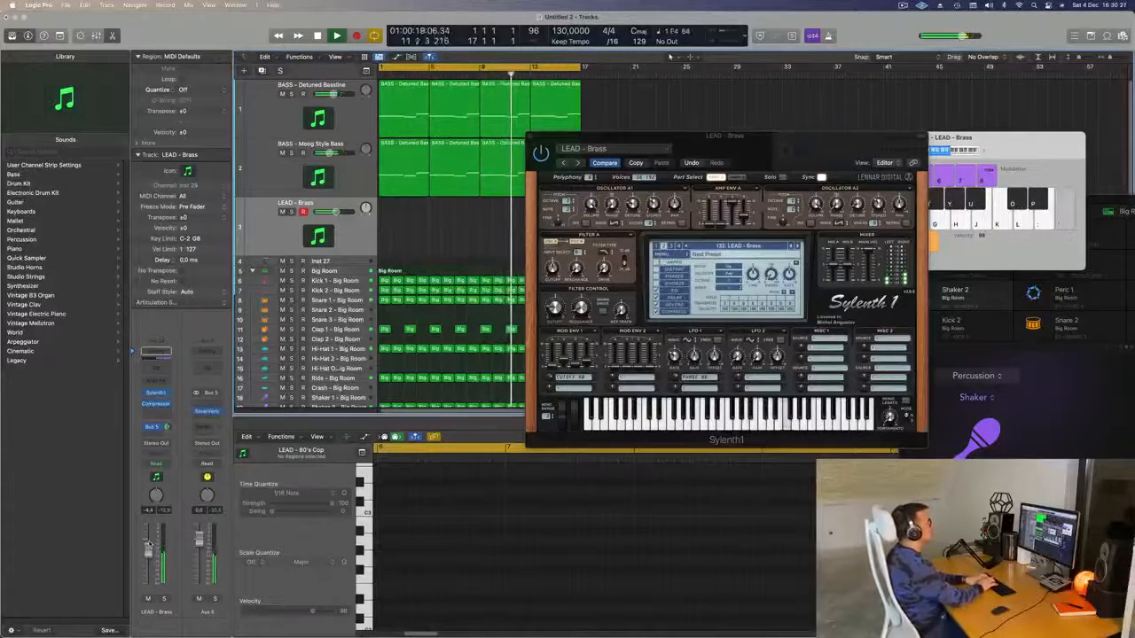
{"action": "key", "text": "apostrophe"}
{"action": "key", "text": "semicolon"}
{"action": "key", "text": "l"}
{"action": "key", "text": "semicolon"}
{"action": "key", "text": "l"}
{"action": "key", "text": "apostrophe"}
{"action": "key", "text": "semicolon"}
{"action": "key", "text": "l"}
{"action": "key", "text": "j"}
{"action": "key", "text": "semicolon"}
- Record the 16-note brass riff with Musical Typing, restarting after a false first take
{"action": "key", "text": "r"}
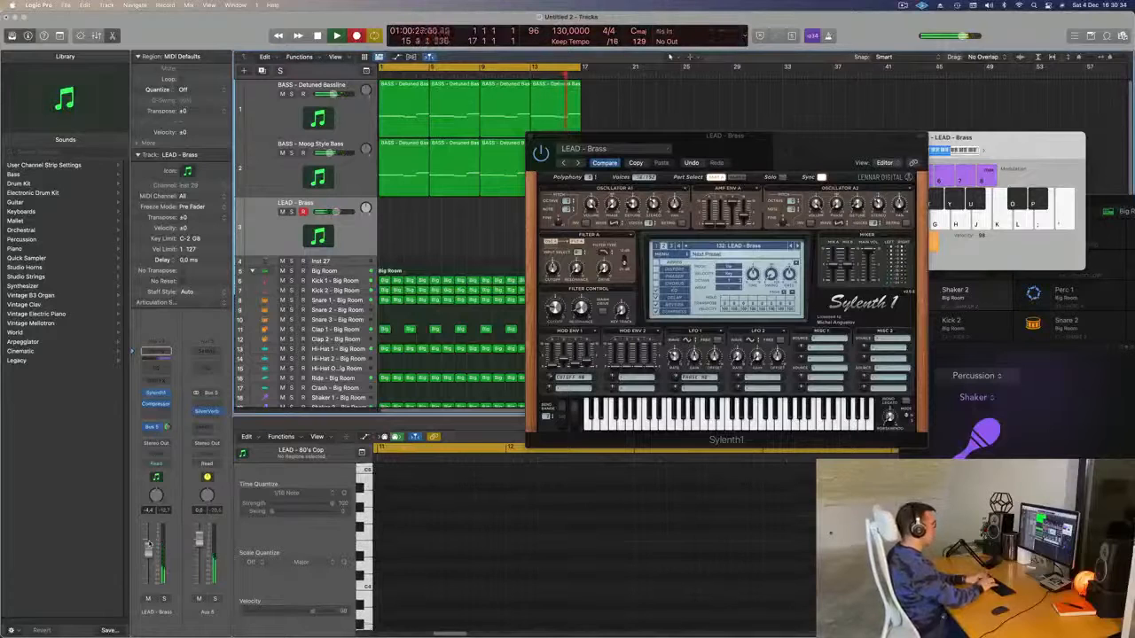
{"action": "key", "text": "apostrophe"}
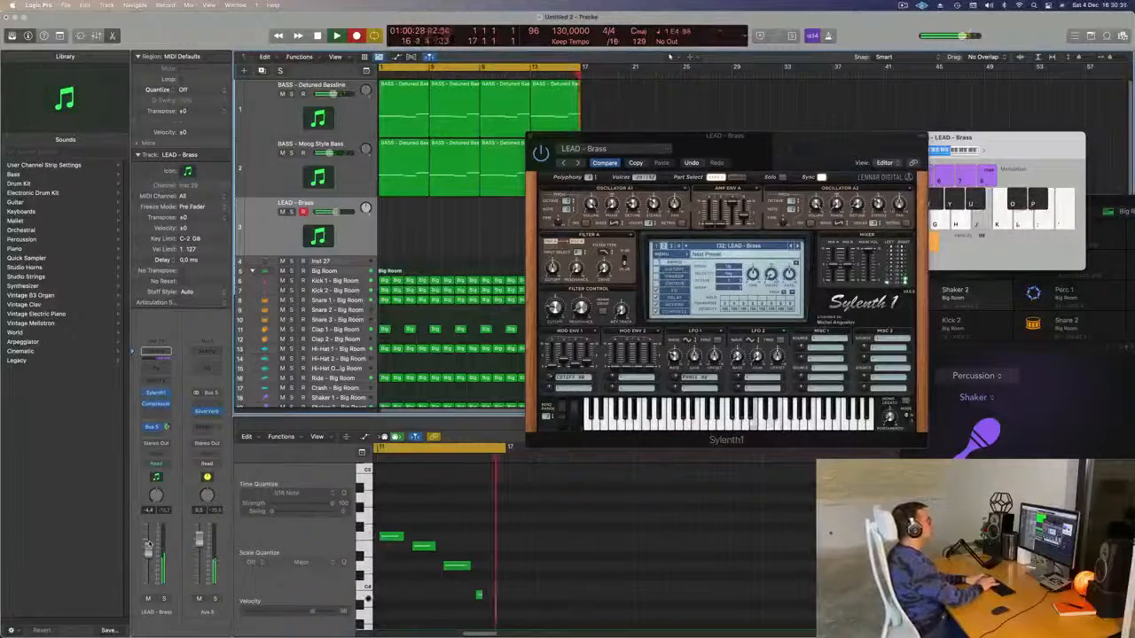
{"action": "key", "text": "space"}
{"action": "key", "text": "apostrophe"}
{"action": "key", "text": "apostrophe"}
{"action": "key", "text": "semicolon"}
{"action": "key", "text": "l"}
{"action": "key", "text": "j"}
{"action": "key", "text": "g"}
{"action": "key", "text": "h"}
{"action": "key", "text": "apostrophe"}
{"action": "key", "text": "semicolon"}
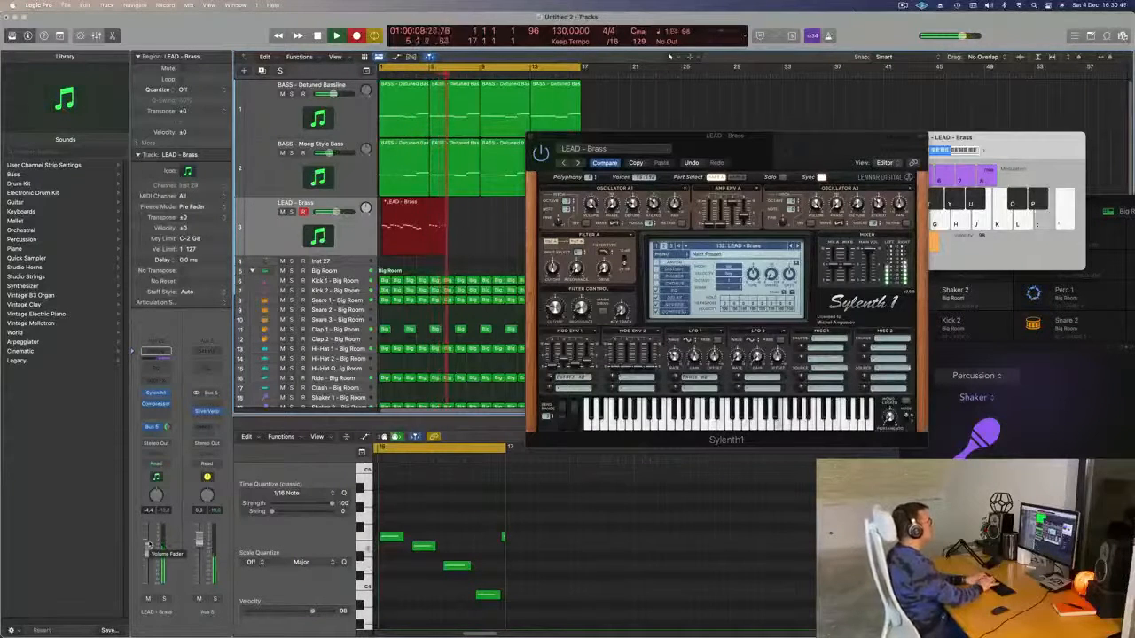
{"action": "key", "text": "semicolon"}
{"action": "key", "text": "l"}
{"action": "key", "text": "j"}
{"action": "key", "text": "apostrophe"}
{"action": "key", "text": "o"}
{"action": "key", "text": "space"}
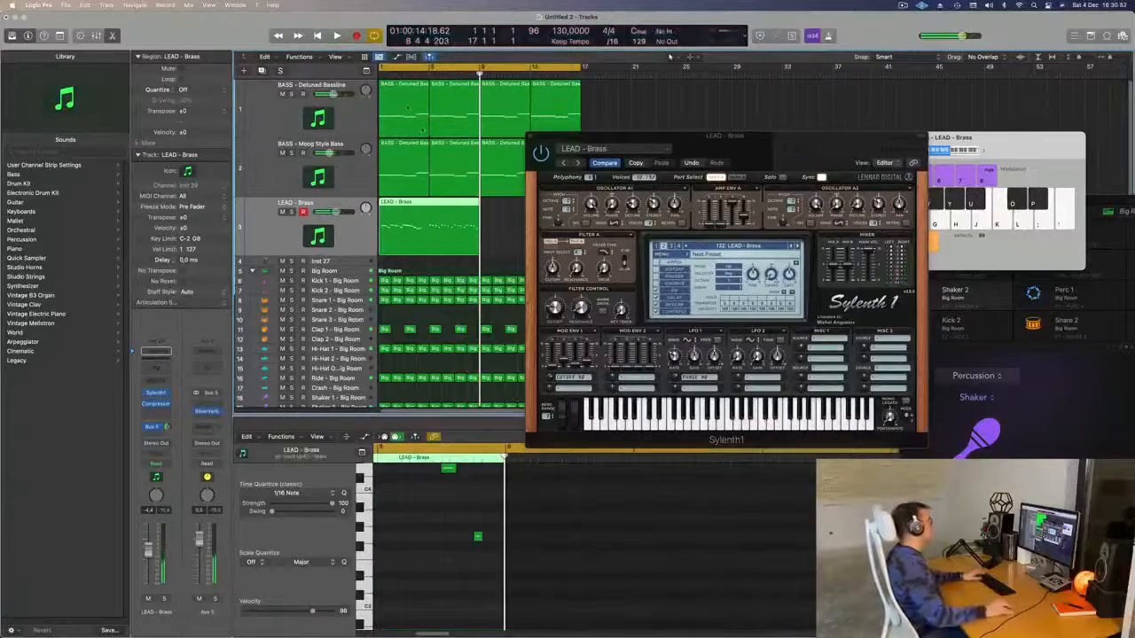
- Cut away the empty start at bar 5, move the riff to bar 1, and delete the leftover near bar 16
{"action": "double_click", "coordinate": [428, 204], "text": "super"}
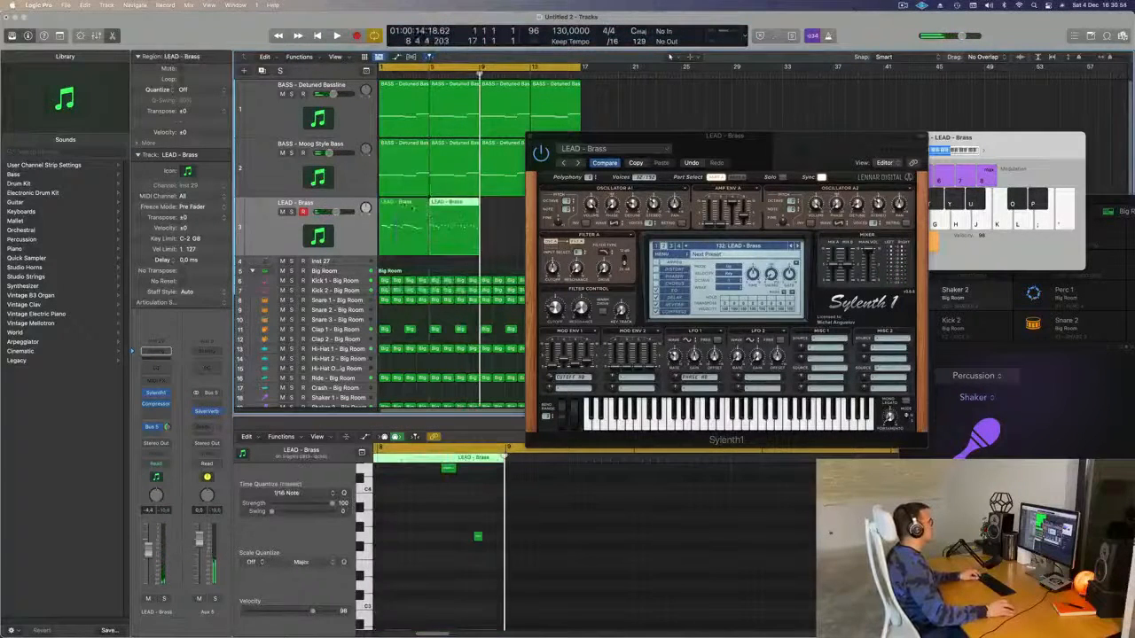
{"action": "left_click", "coordinate": [414, 205]}
{"action": "key", "text": "Delete"}
{"action": "left_click_drag", "start_coordinate": [452, 202], "coordinate": [404, 202]}
{"action": "left_click_drag", "start_coordinate": [583, 148], "coordinate": [765, 149]}
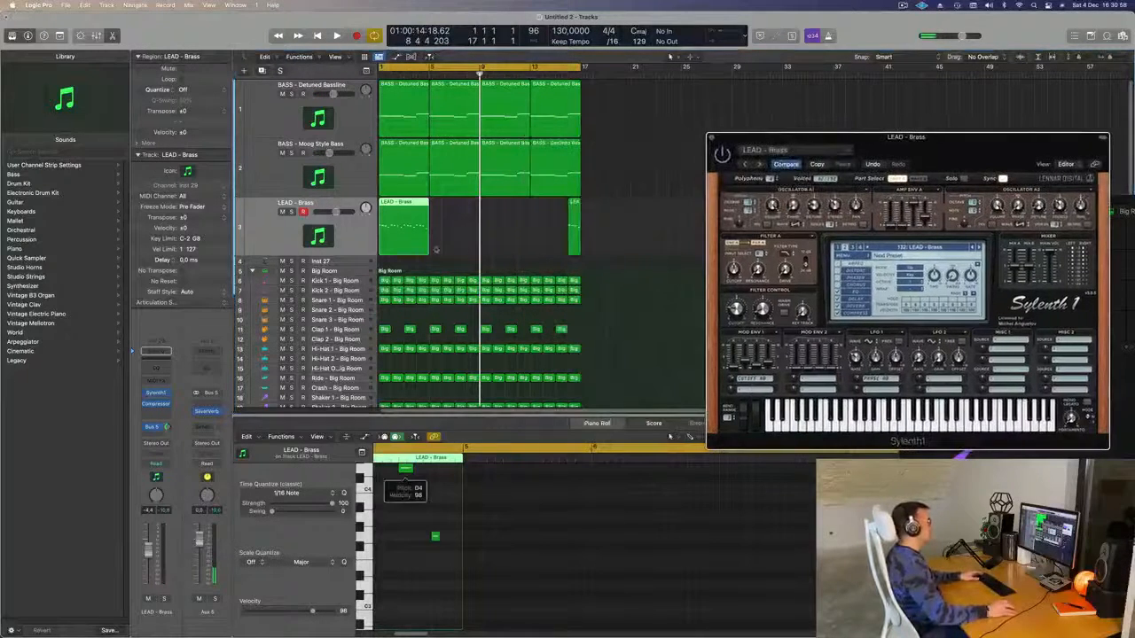
{"action": "left_click", "coordinate": [564, 239]}
{"action": "left_click_drag", "start_coordinate": [565, 239], "coordinate": [561, 239]}
{"action": "key", "text": "Delete"}
- Open the first LEAD - Brass region in the piano roll and audition its 16 notes from bar 1
{"action": "left_click", "coordinate": [411, 233]}
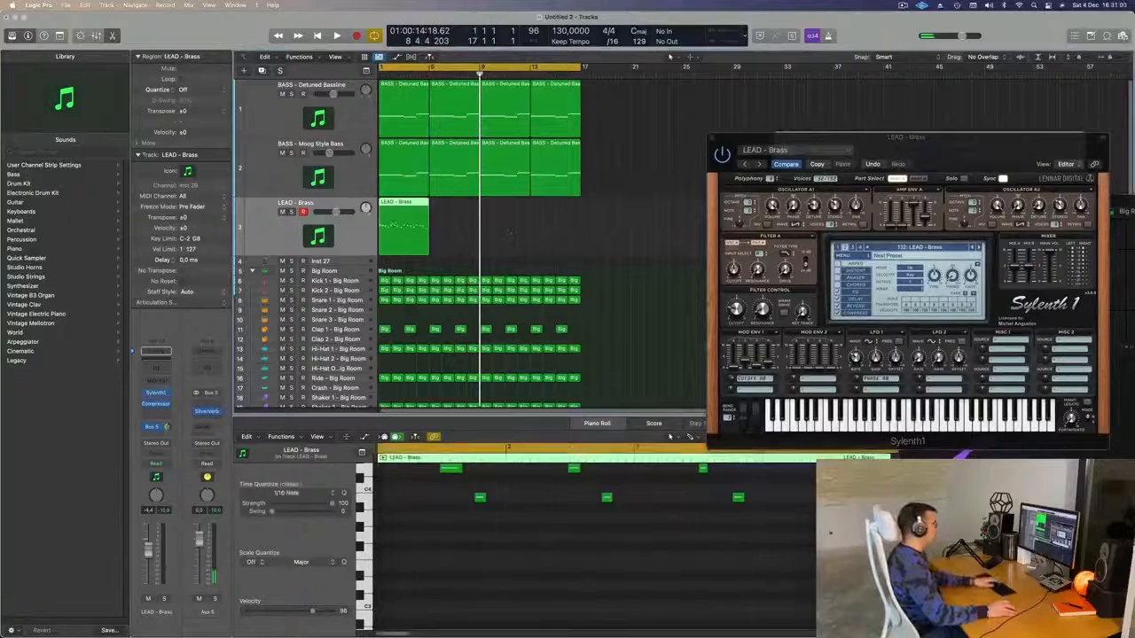
{"action": "left_click", "coordinate": [453, 560]}
{"action": "scroll", "coordinate": [452, 565], "scroll_direction": "up", "scroll_amount": 1}
{"action": "scroll", "coordinate": [452, 565], "scroll_direction": "up", "scroll_amount": 4}
{"action": "key", "text": "super+a"}
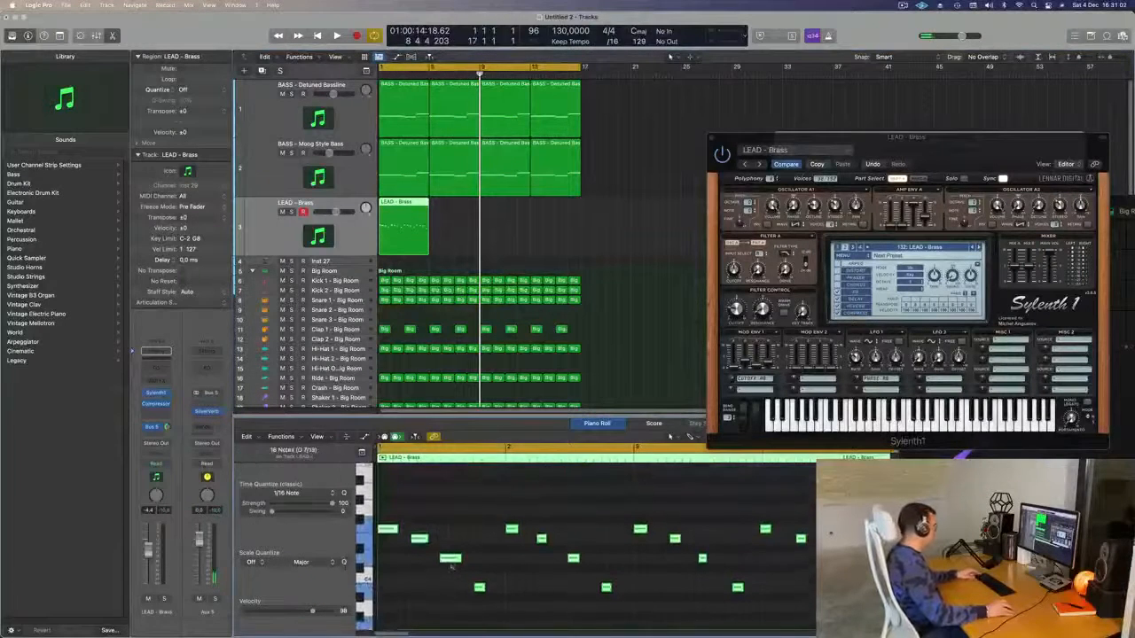
{"action": "key", "text": "space"}
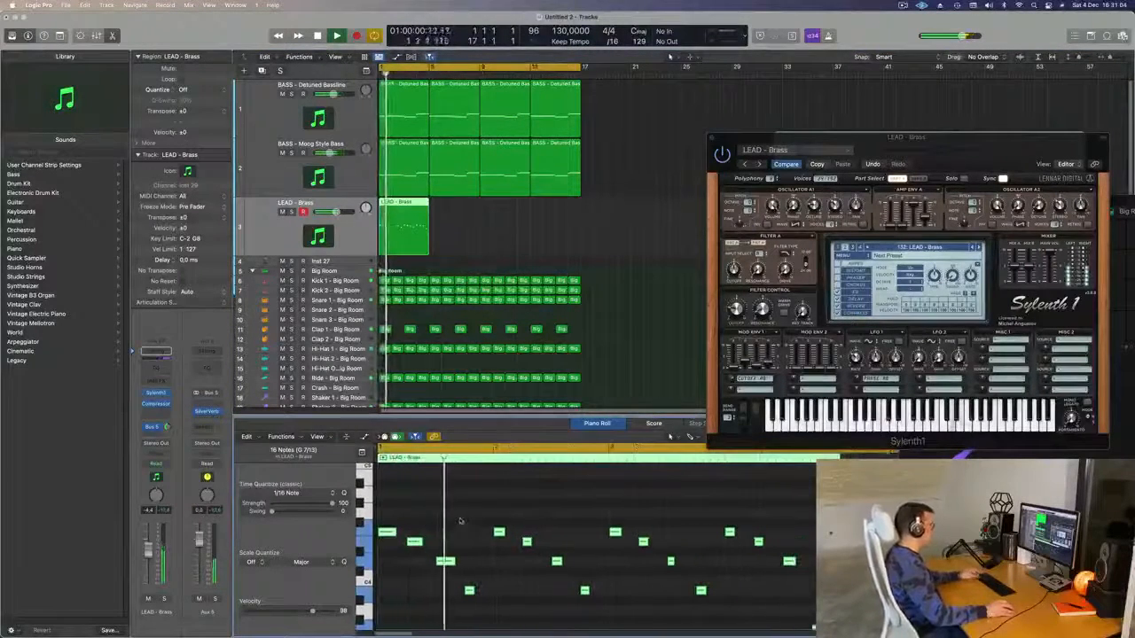
{"action": "scroll", "coordinate": [438, 514], "scroll_direction": "left", "scroll_amount": 1}
- Repeat the LEAD - Brass region into four regions through bar 17 and play it back
{"action": "key", "text": "super+k"}
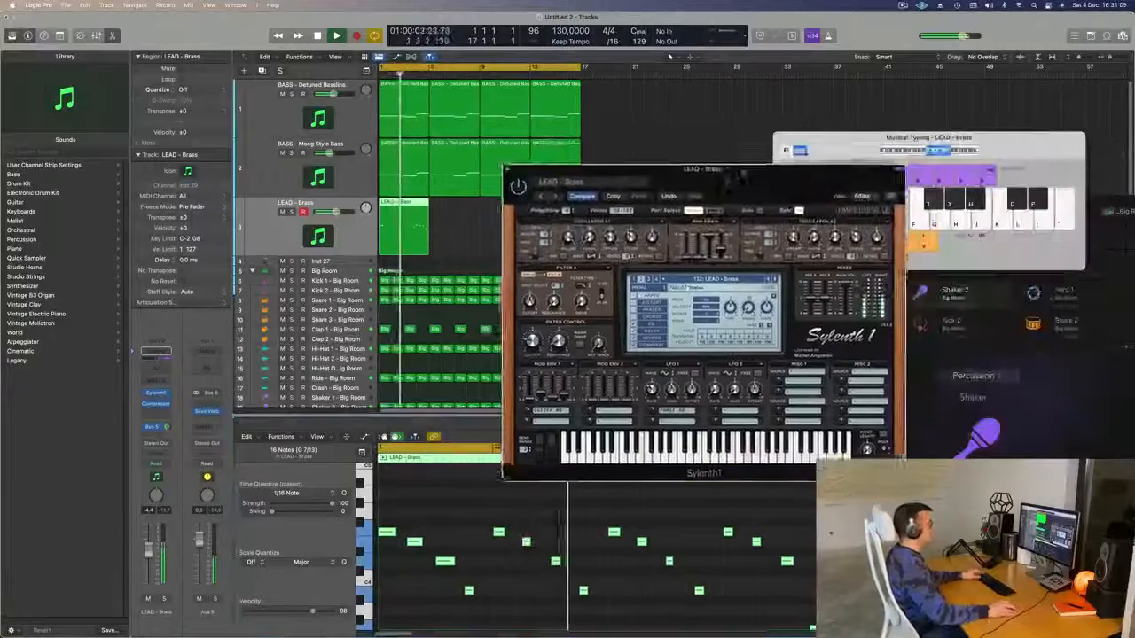
{"action": "left_click", "coordinate": [380, 249]}
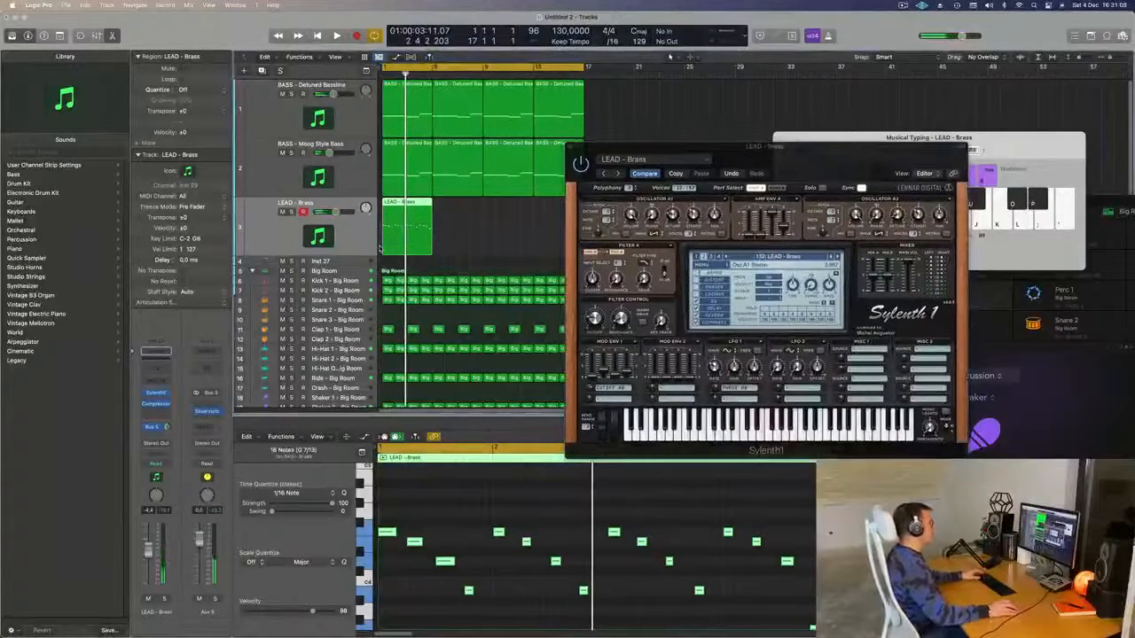
{"action": "key", "text": "super+r"}
{"action": "key", "text": "super+r"}
{"action": "key", "text": "super+r"}
{"action": "key", "text": "super+k"}
{"action": "key", "text": "space"}
{"action": "left_click", "coordinate": [359, 231]}
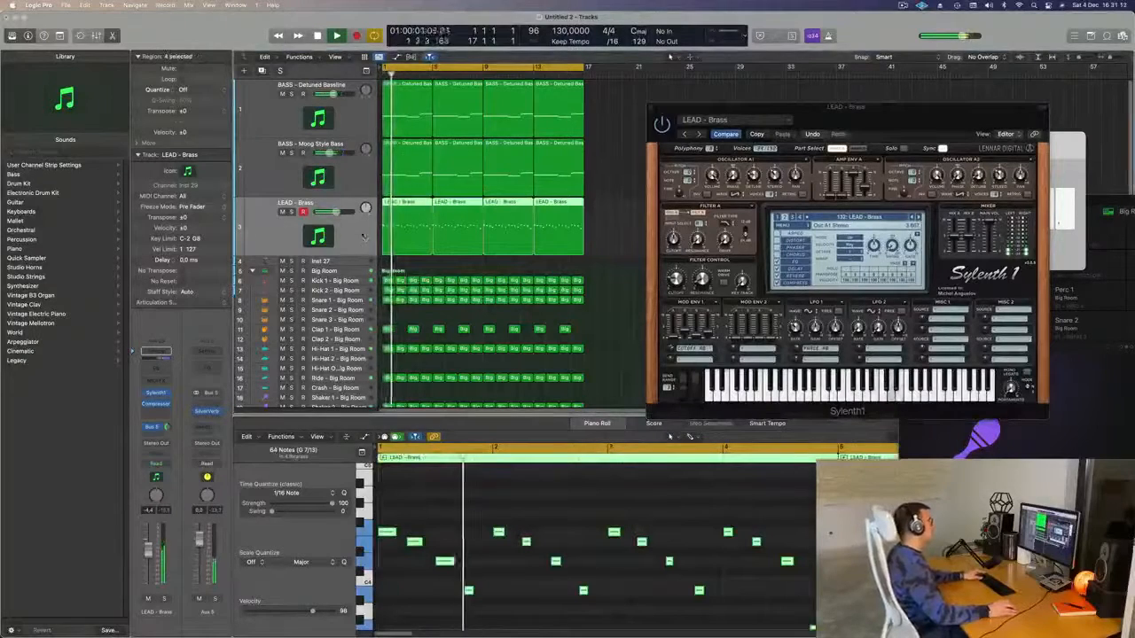
- Reposition the Sylenth1 window to the top of the screen while the lead loop plays
{"action": "key", "text": "super+k"}
{"action": "left_click_drag", "start_coordinate": [895, 111], "coordinate": [662, 192]}
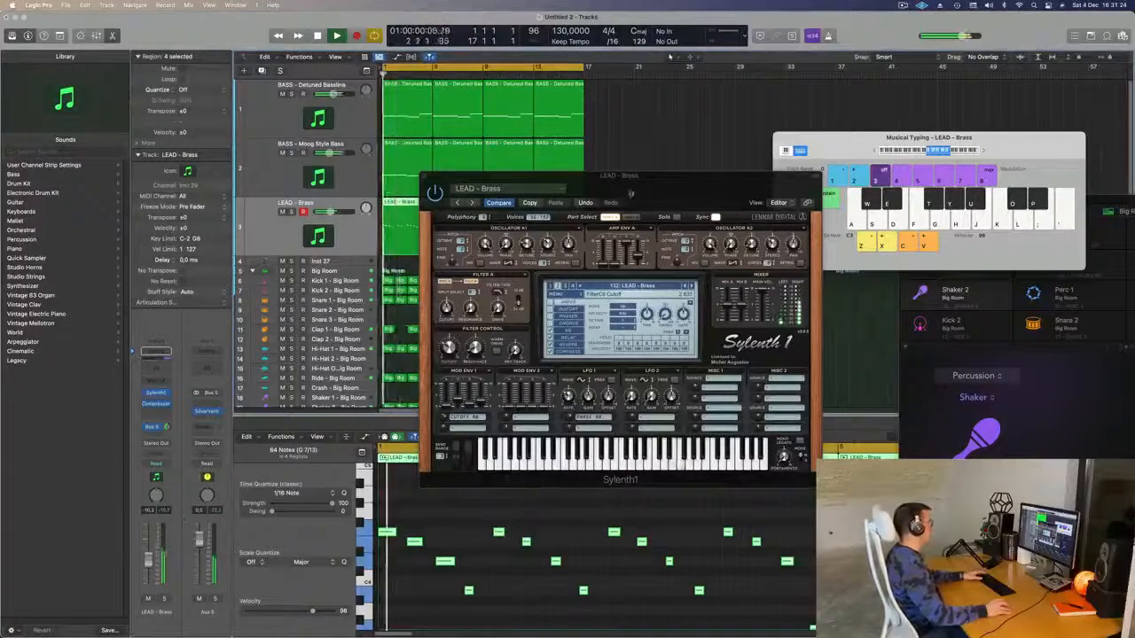
{"action": "left_click_drag", "start_coordinate": [631, 193], "coordinate": [652, 157]}
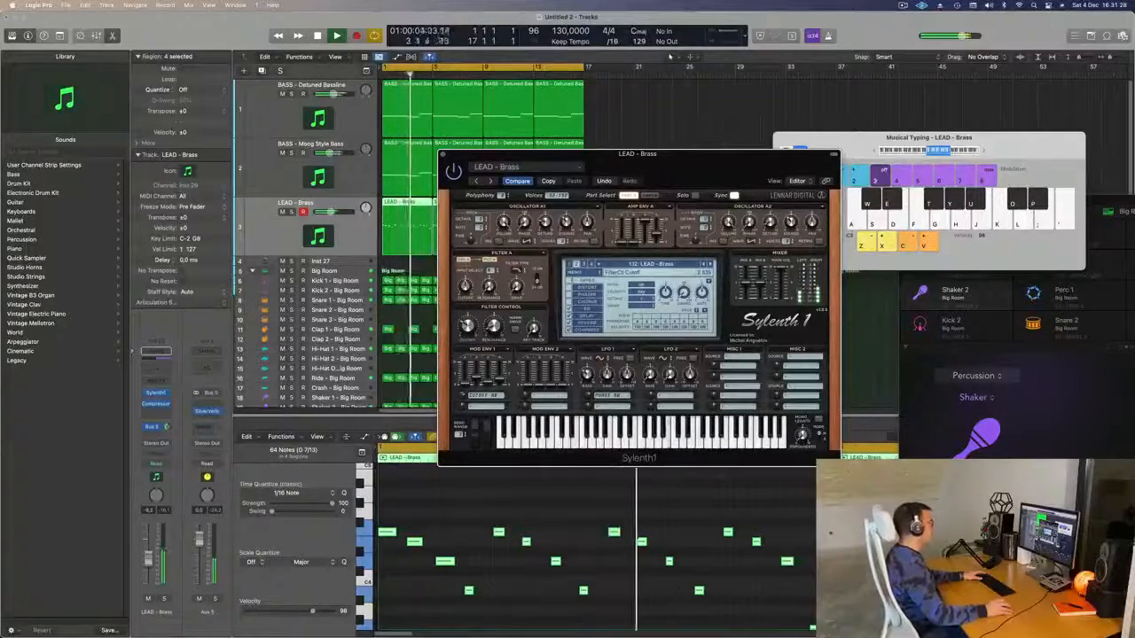
{"action": "left_click_drag", "start_coordinate": [679, 185], "coordinate": [808, 66]}
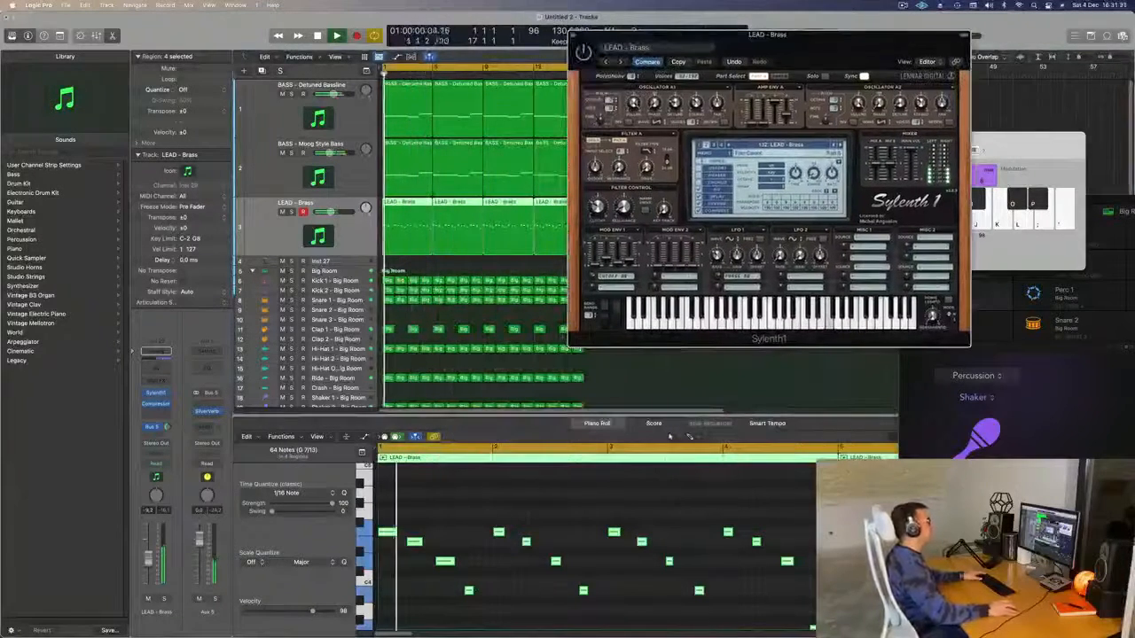
- Send the LEAD - Brass channel to Bus 6, creating a new Aux 6 return
{"action": "left_click", "coordinate": [151, 429]}
{"action": "mouse_move", "coordinate": [154, 448]}
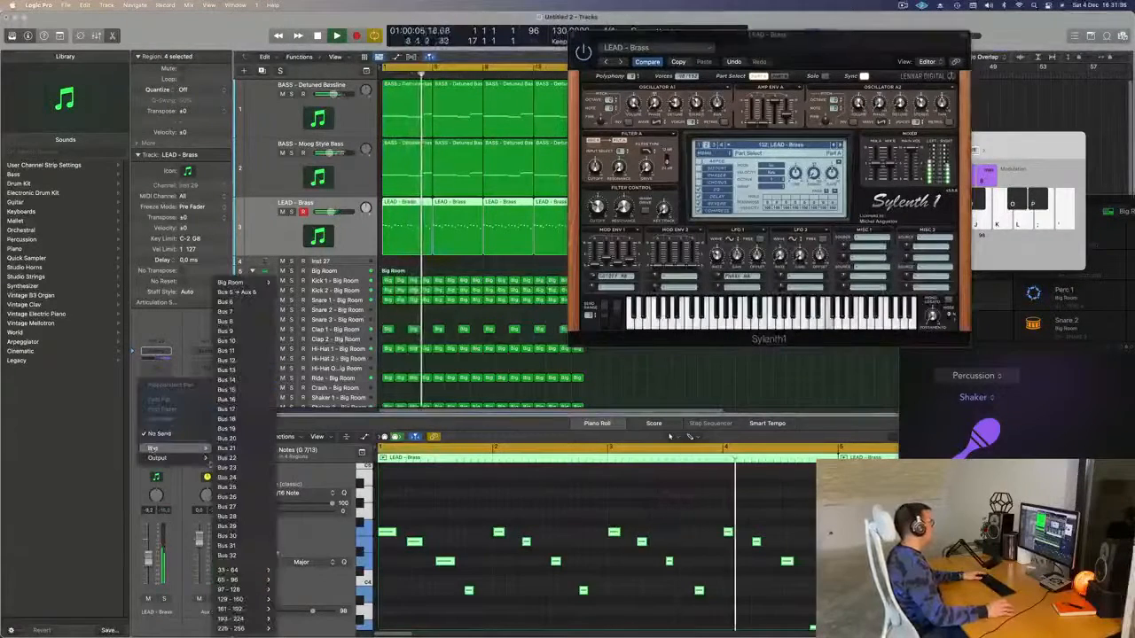
{"action": "left_click", "coordinate": [246, 294]}
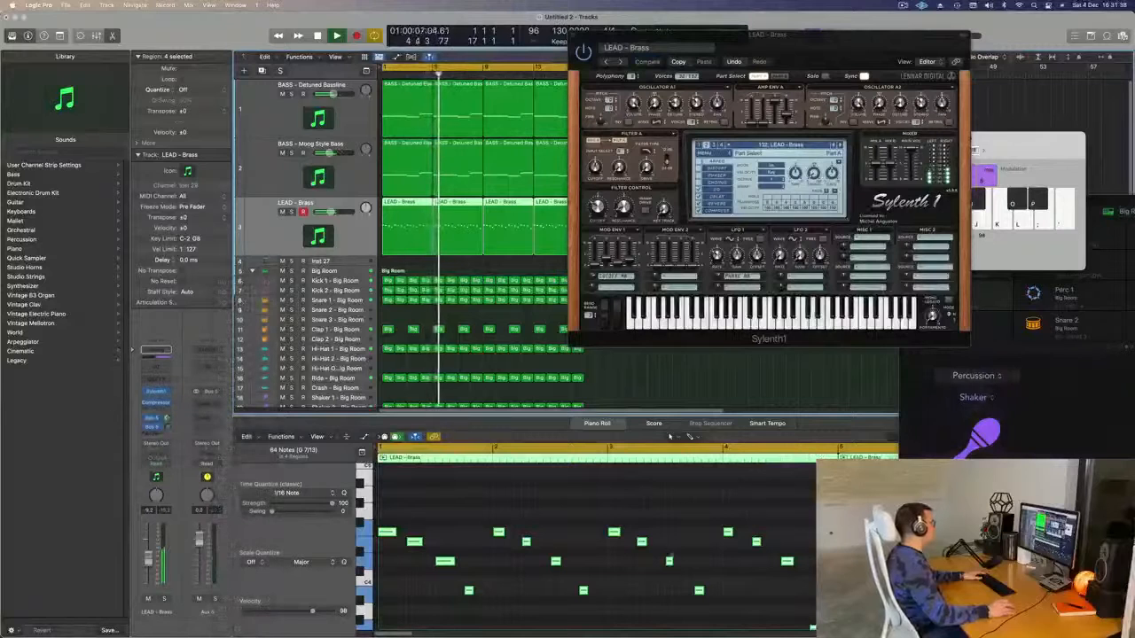
{"action": "scroll", "coordinate": [671, 557], "scroll_direction": "down", "scroll_amount": 2}
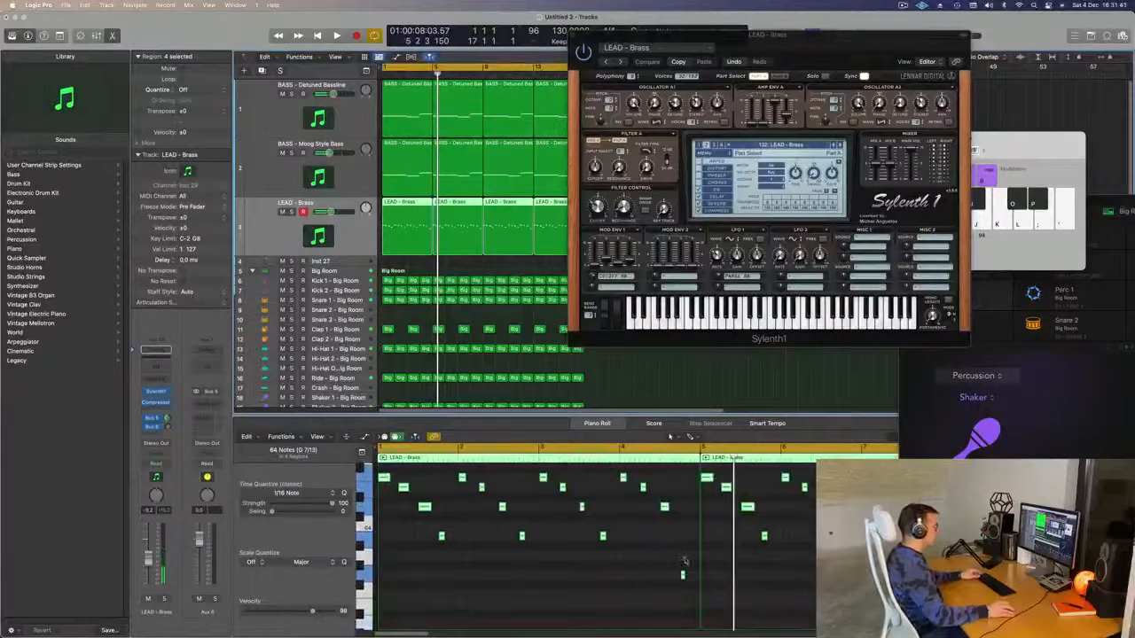
- Delete the three repeated lead regions and re-loop the first region across bars 1–17
{"action": "left_click", "coordinate": [681, 576]}
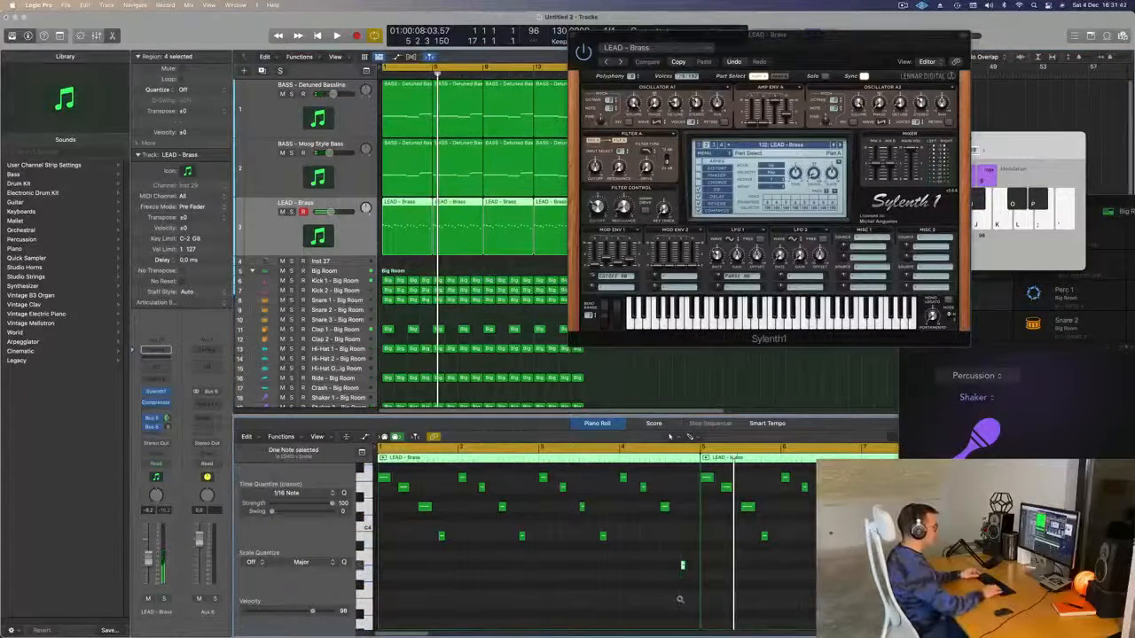
{"action": "key", "text": "space"}
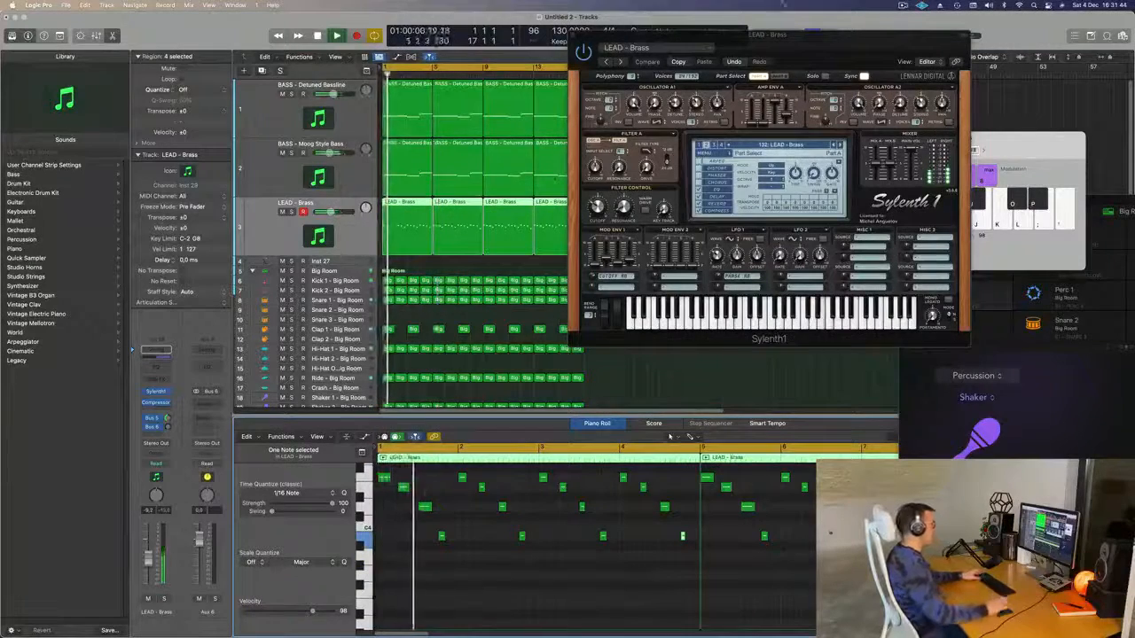
{"action": "left_click_drag", "start_coordinate": [762, 34], "coordinate": [1040, 45]}
{"action": "left_click_drag", "start_coordinate": [621, 214], "coordinate": [453, 241]}
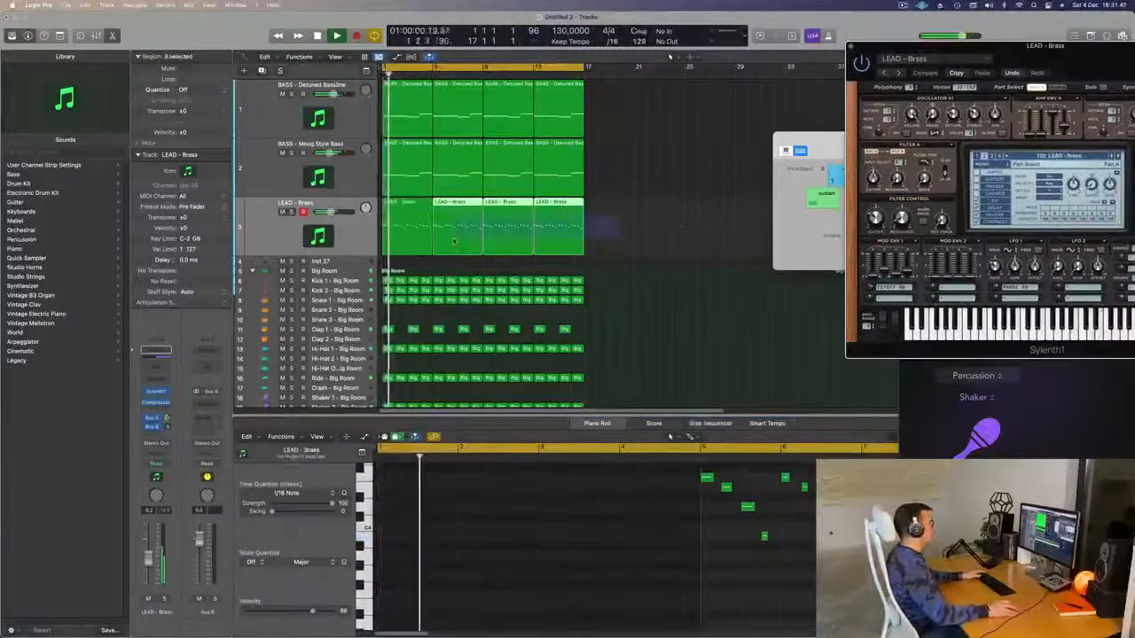
{"action": "key", "text": "Delete"}
{"action": "left_click", "coordinate": [408, 237]}
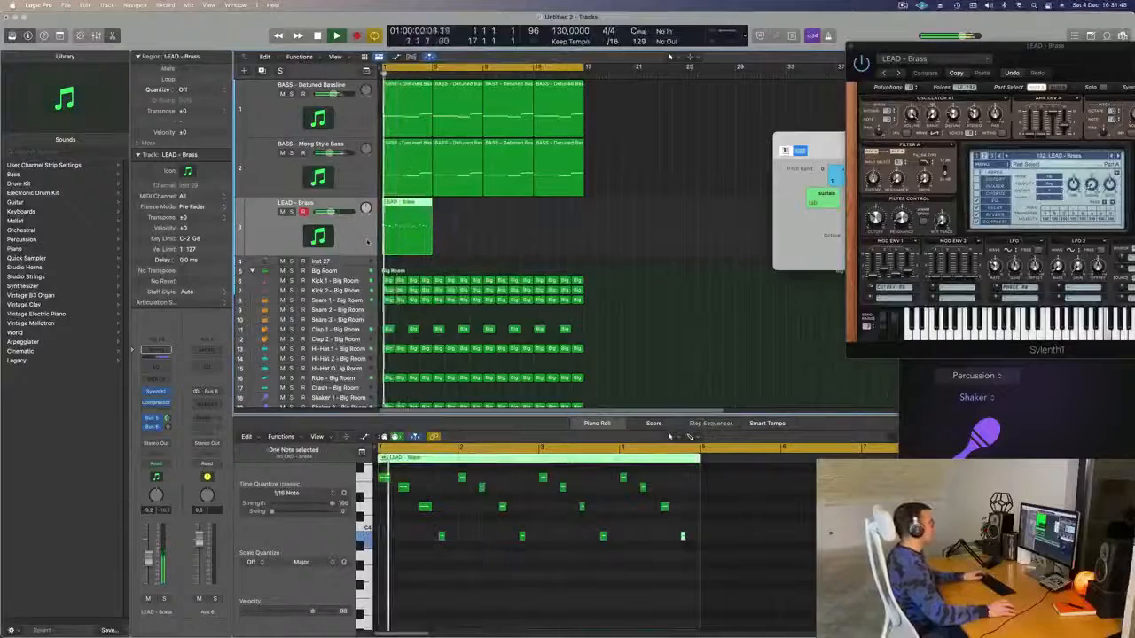
{"action": "key", "text": "super+r"}
{"action": "key", "text": "super+r"}
{"action": "key", "text": "super+r"}
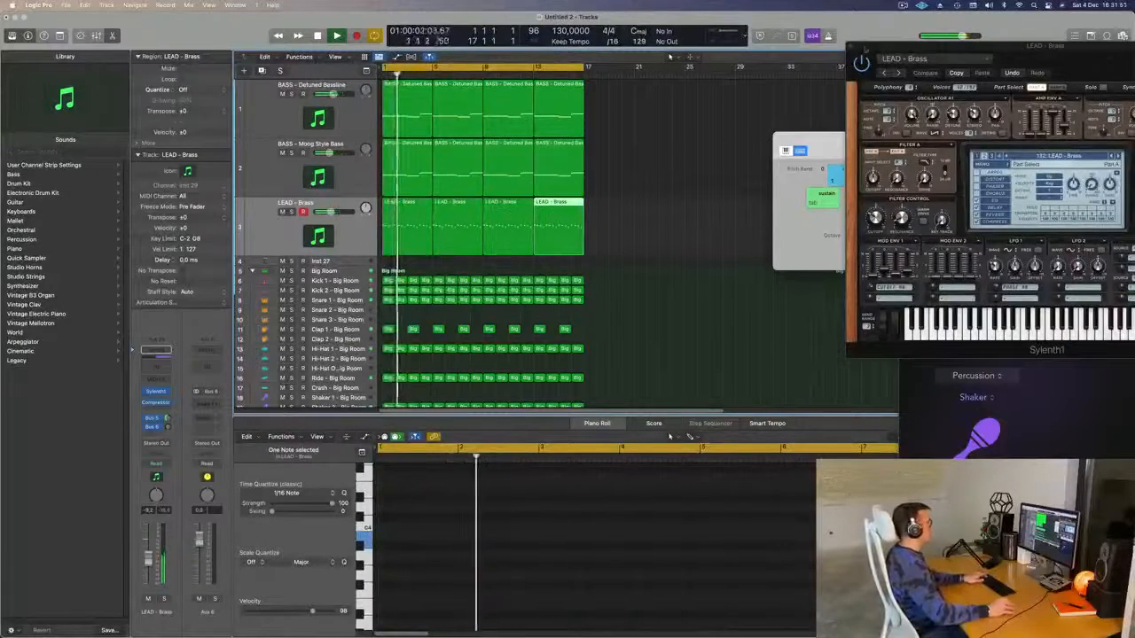
- Play the loop back, then solo and unsolo the LEAD - Brass track to check it
{"action": "left_click_drag", "start_coordinate": [959, 55], "coordinate": [683, 139]}
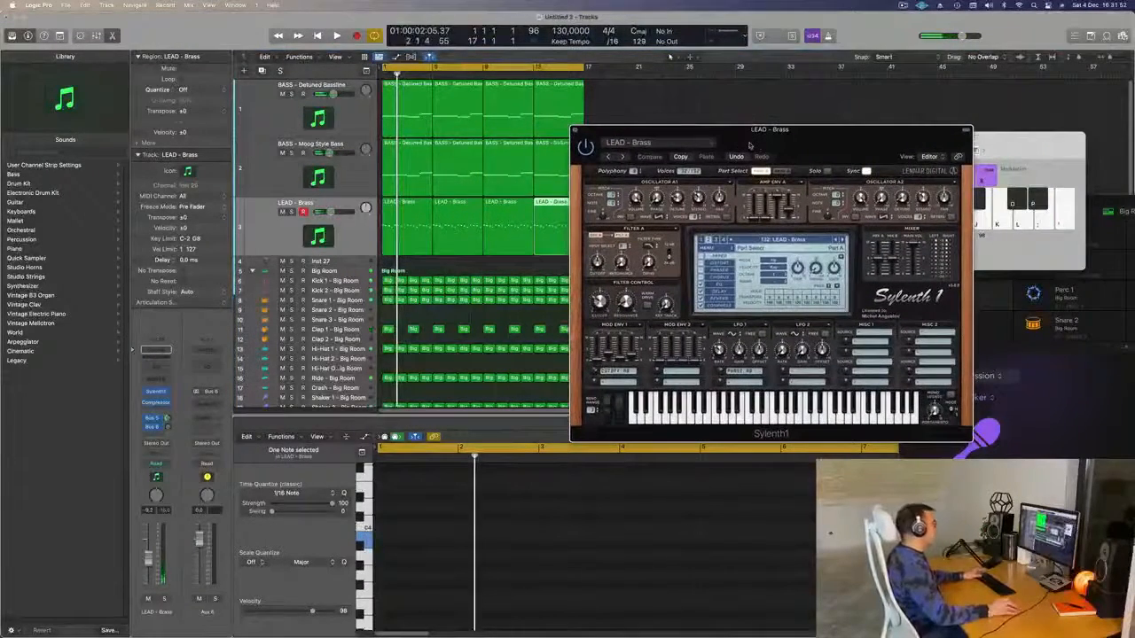
{"action": "key", "text": "space"}
{"action": "left_click_drag", "start_coordinate": [788, 143], "coordinate": [819, 152]}
{"action": "key", "text": "space"}
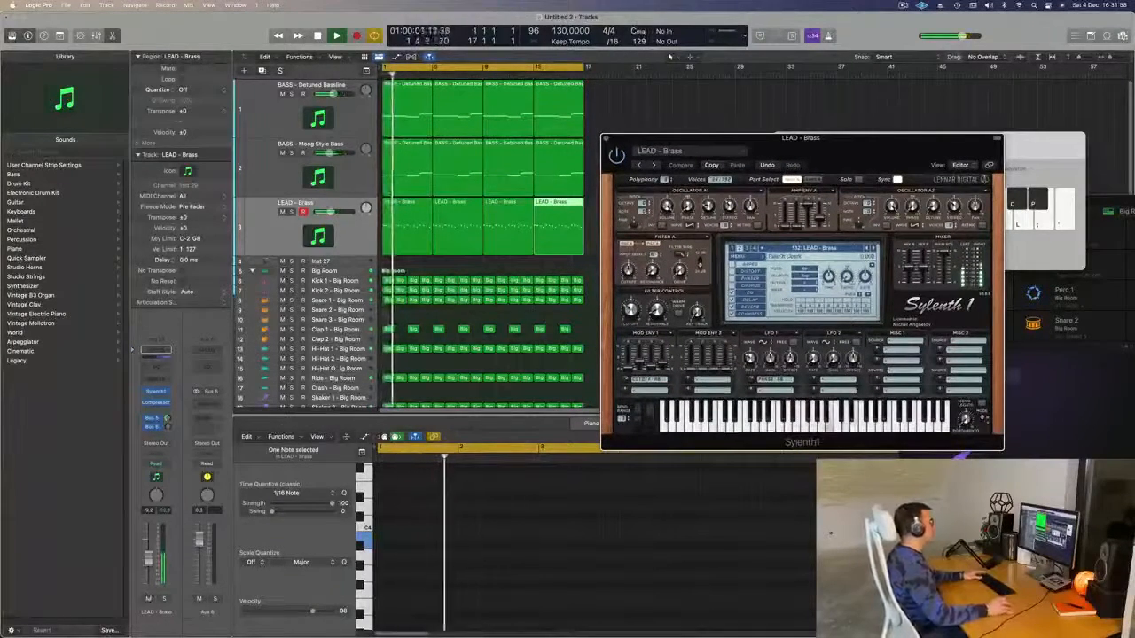
{"action": "key", "text": "s"}
{"action": "key", "text": "s"}
{"action": "key", "text": "Return"}
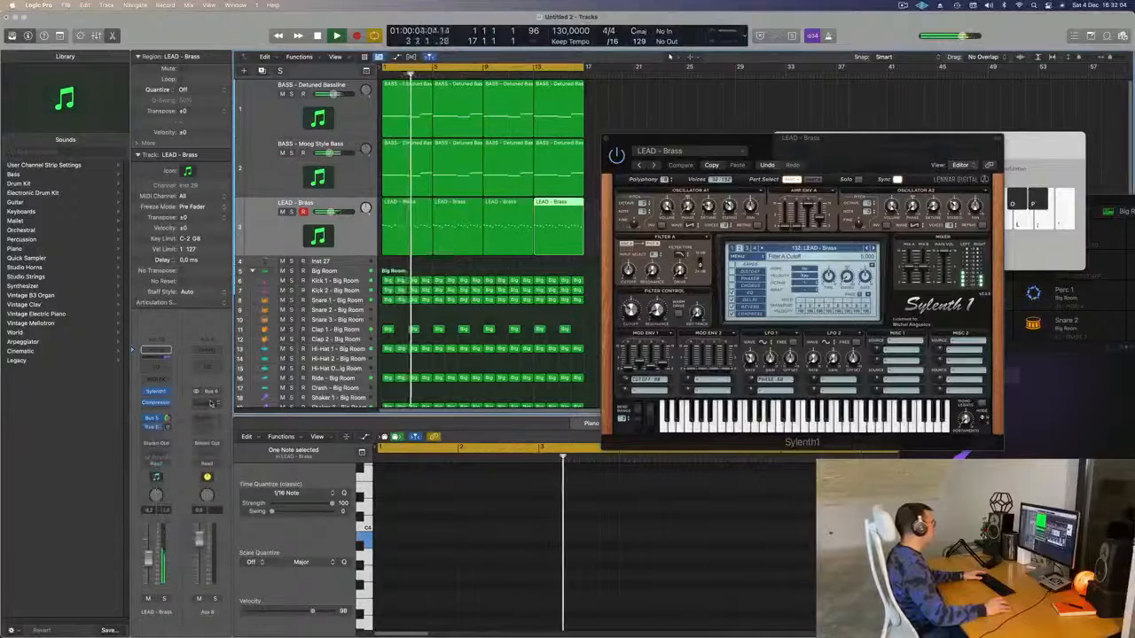
- Insert a stereo Delay Designer on the Aux 6 return
{"action": "left_click", "coordinate": [175, 404]}
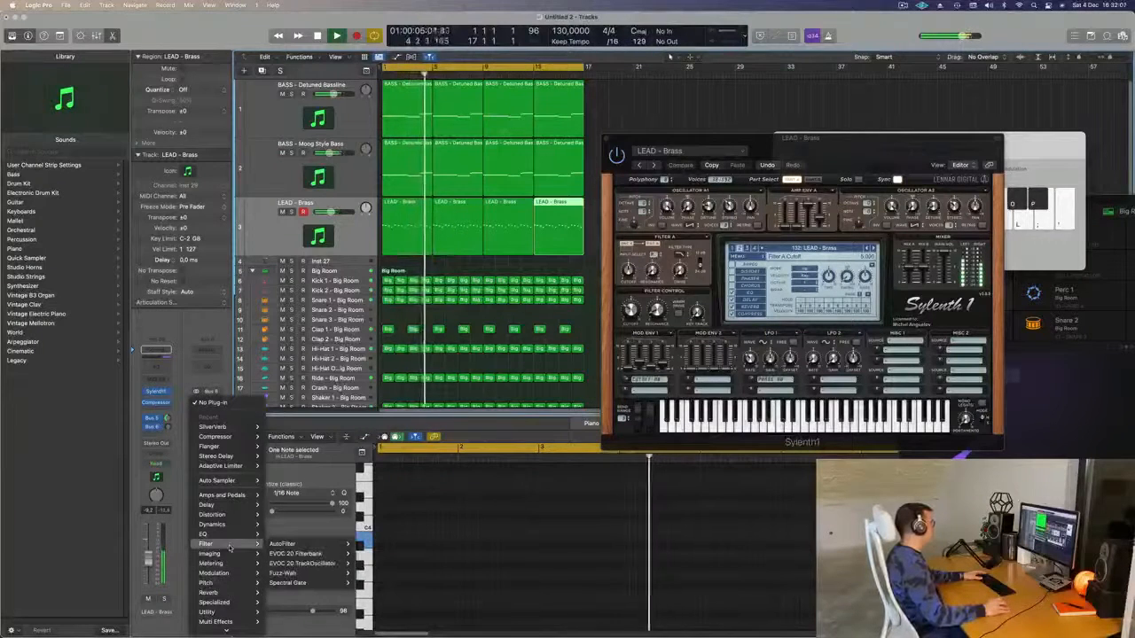
{"action": "mouse_move", "coordinate": [243, 507]}
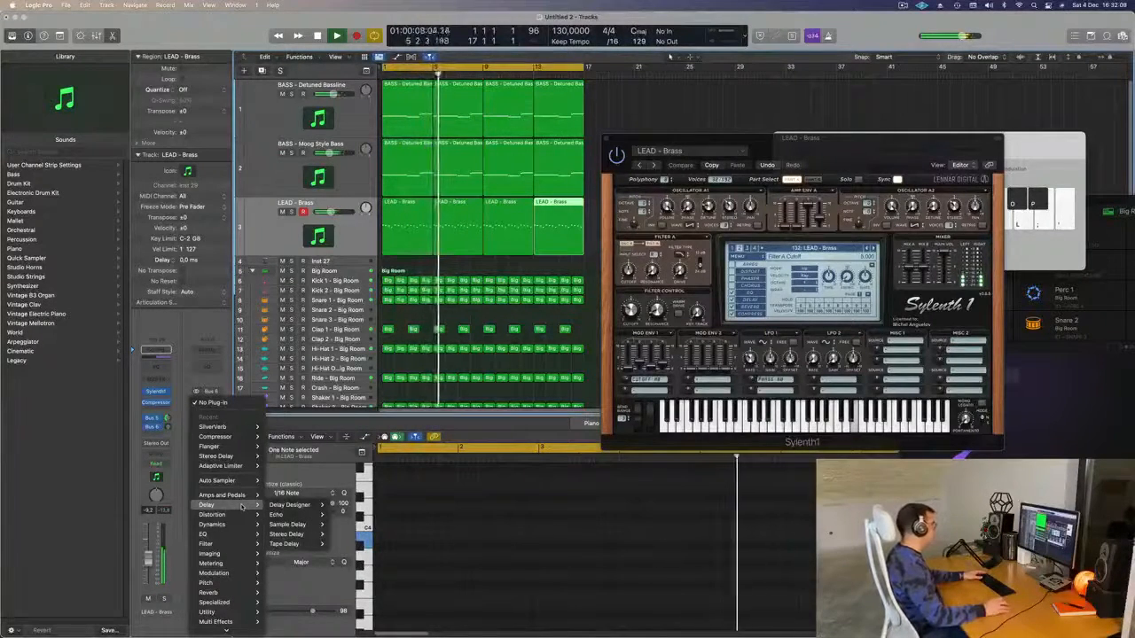
{"action": "left_click", "coordinate": [342, 506]}
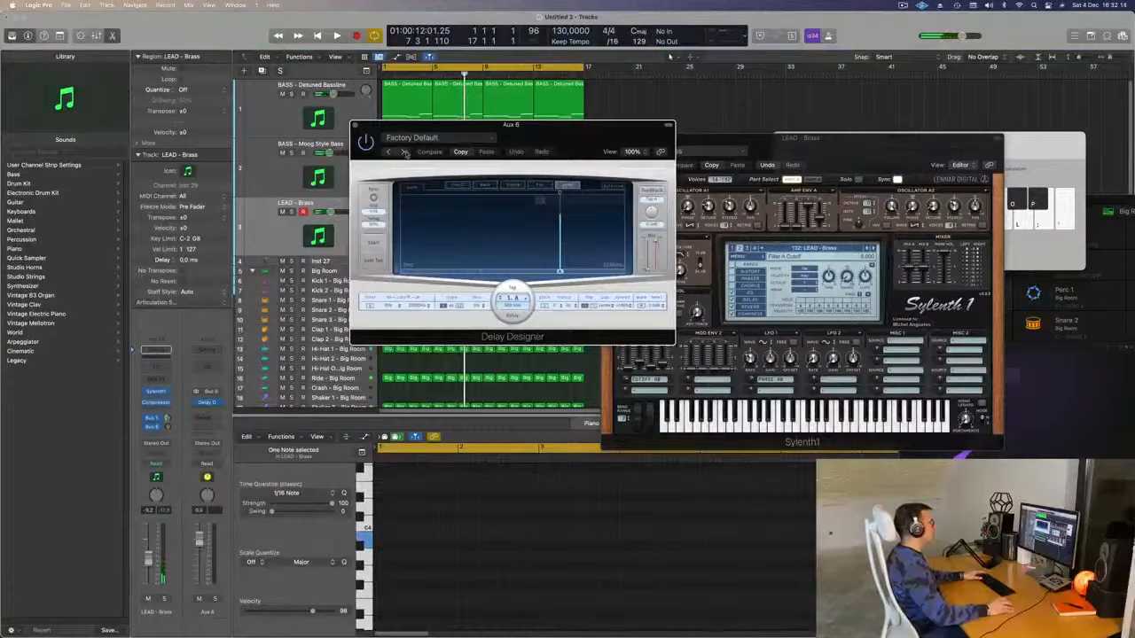
- Try the 1/16 Slow Pan delay preset during playback, then switch to 1/8 Slow Pan
{"action": "left_click", "coordinate": [452, 139]}
{"action": "mouse_move", "coordinate": [452, 326]}
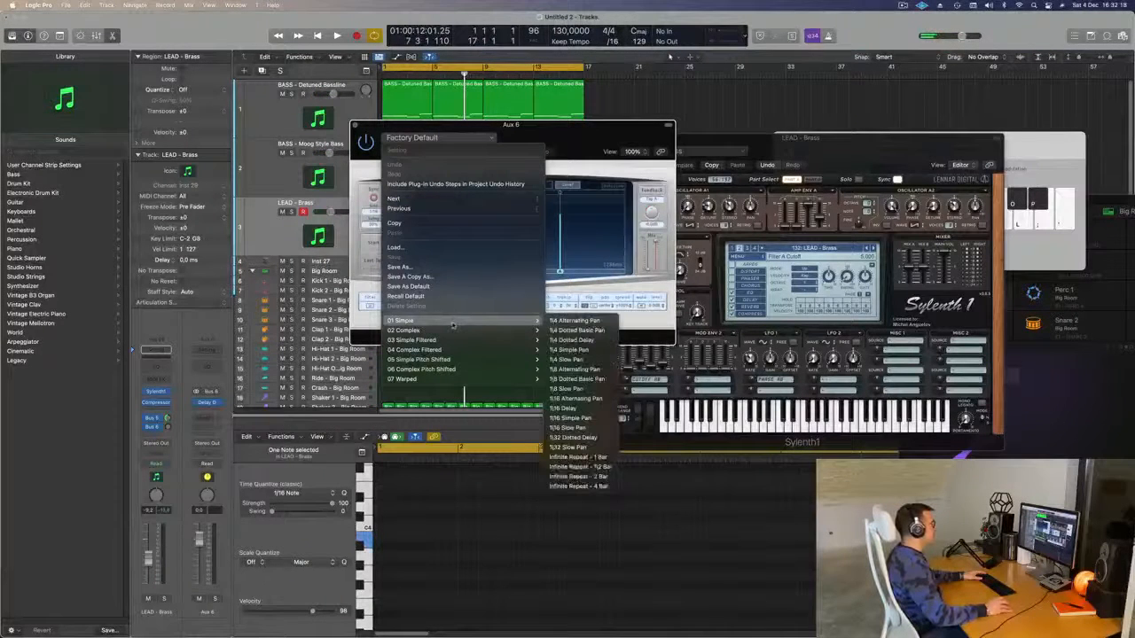
{"action": "left_click", "coordinate": [586, 429]}
{"action": "left_click_drag", "start_coordinate": [532, 124], "coordinate": [779, 138]}
{"action": "key", "text": "space"}
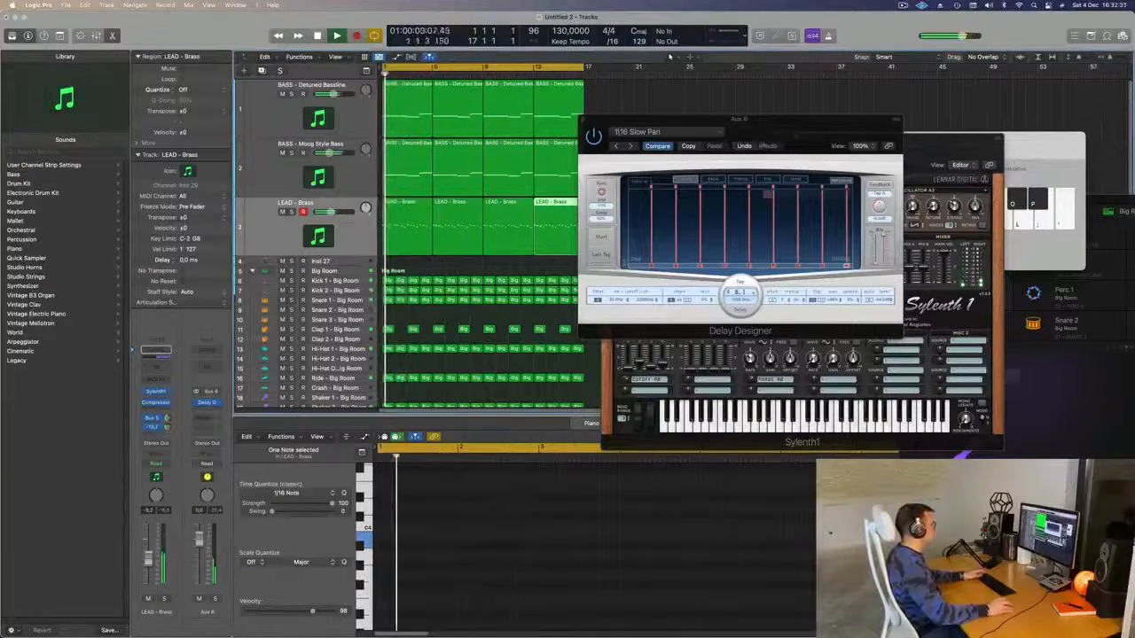
{"action": "left_click", "coordinate": [651, 132]}
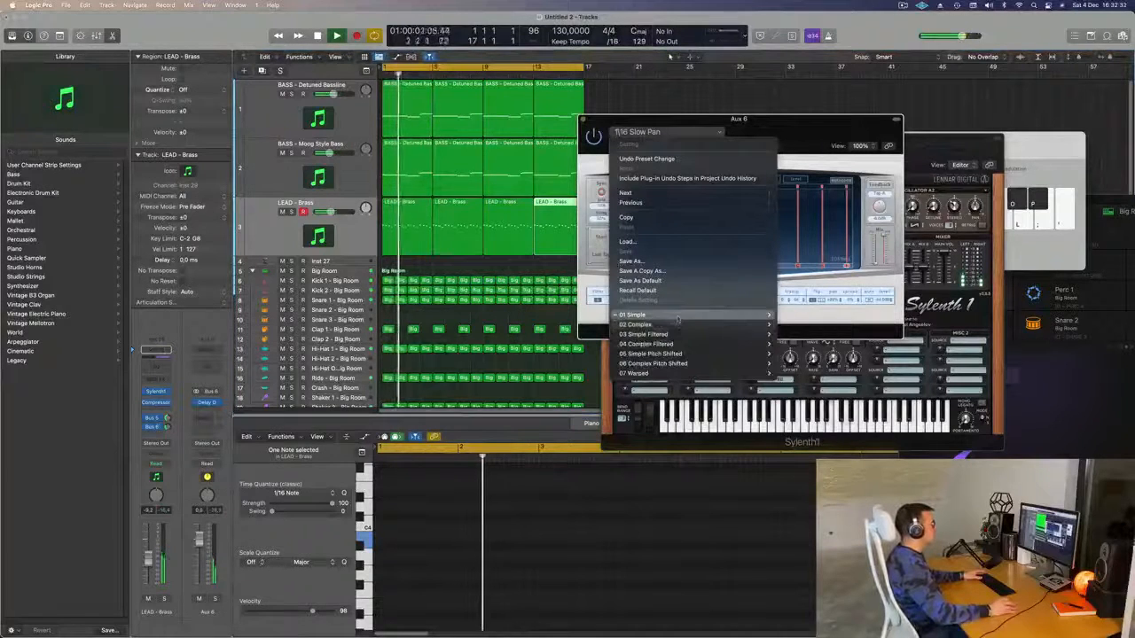
{"action": "mouse_move", "coordinate": [673, 315]}
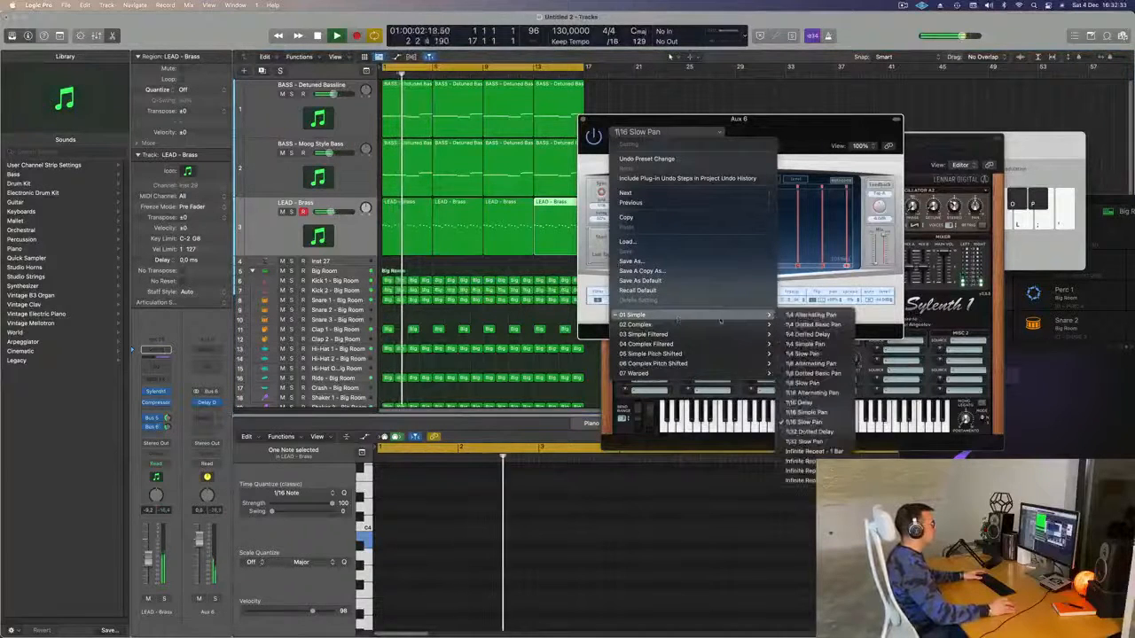
{"action": "left_click", "coordinate": [803, 383]}
{"action": "left_click_drag", "start_coordinate": [795, 135], "coordinate": [738, 153]}
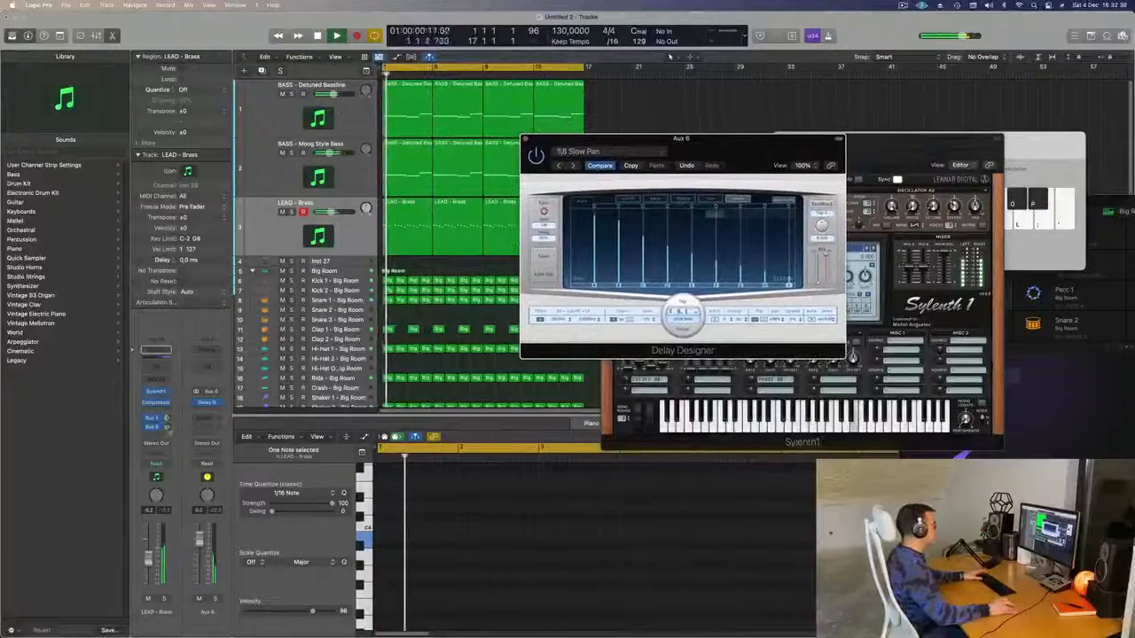
- Close the Delay Designer and Sylenth1 plug-in windows
{"action": "left_click", "coordinate": [168, 427]}
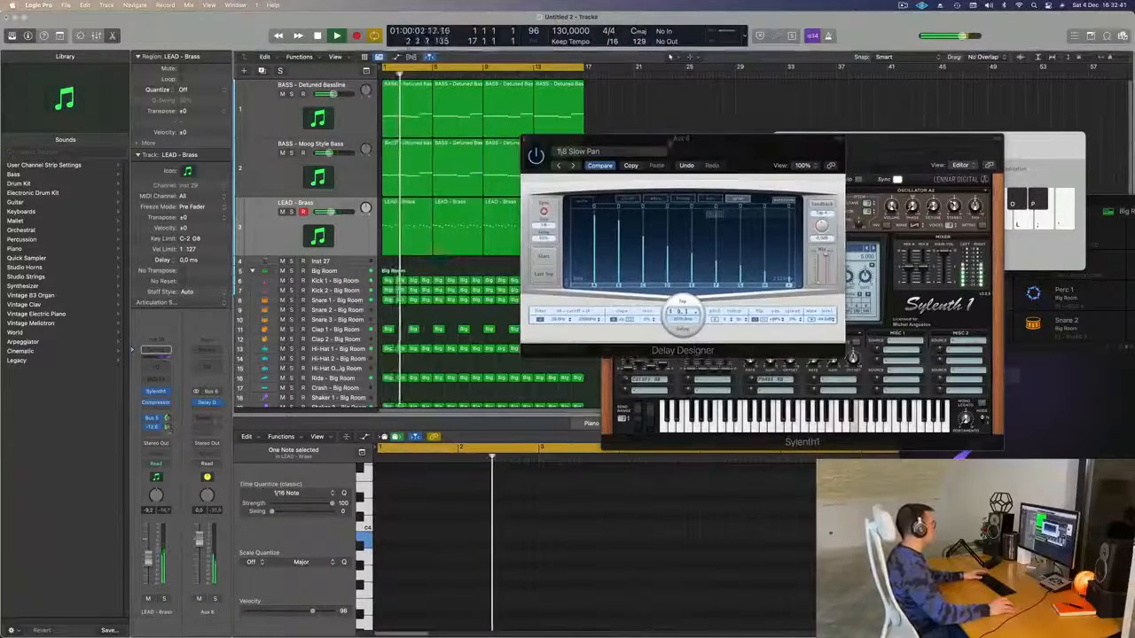
{"action": "left_click_drag", "start_coordinate": [571, 138], "coordinate": [406, 209]}
{"action": "left_click", "coordinate": [359, 210]}
{"action": "left_click_drag", "start_coordinate": [798, 138], "coordinate": [669, 155]}
{"action": "left_click", "coordinate": [479, 157]}
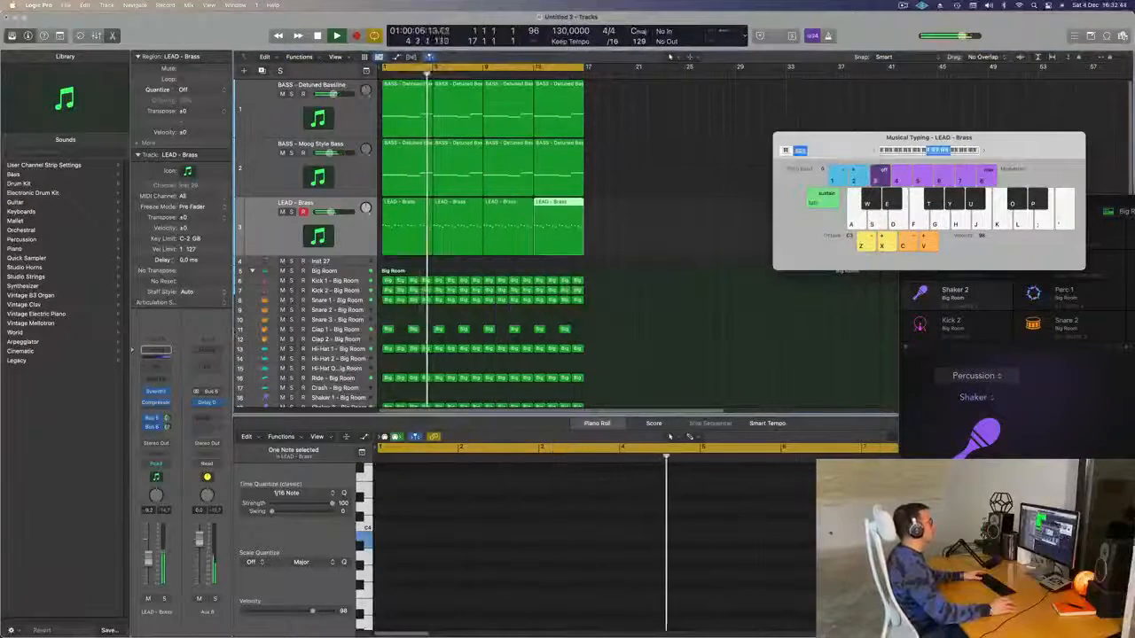
- Return the playhead to bar 1 and select the empty Inst 27 track
{"action": "key", "text": "Return"}
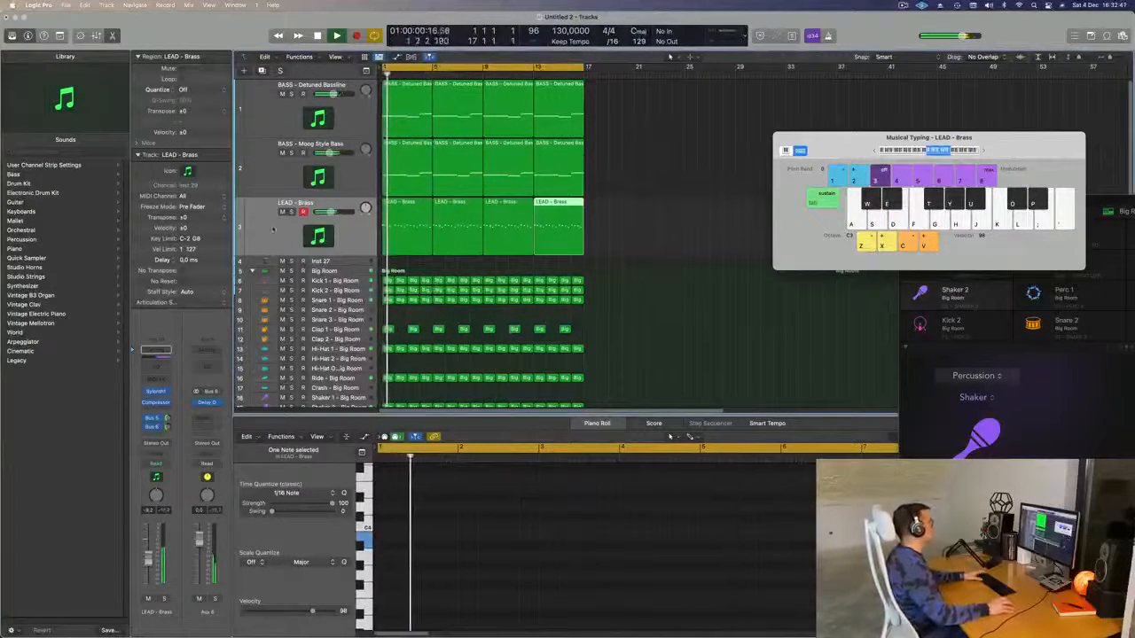
{"action": "left_click", "coordinate": [662, 255]}
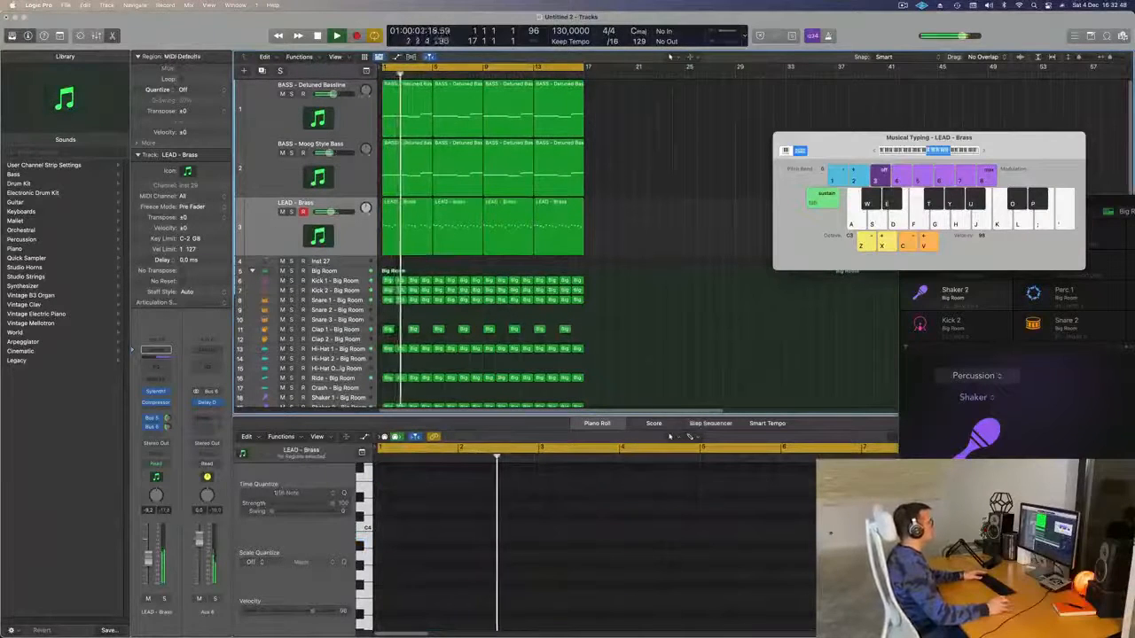
{"action": "left_click", "coordinate": [263, 240]}
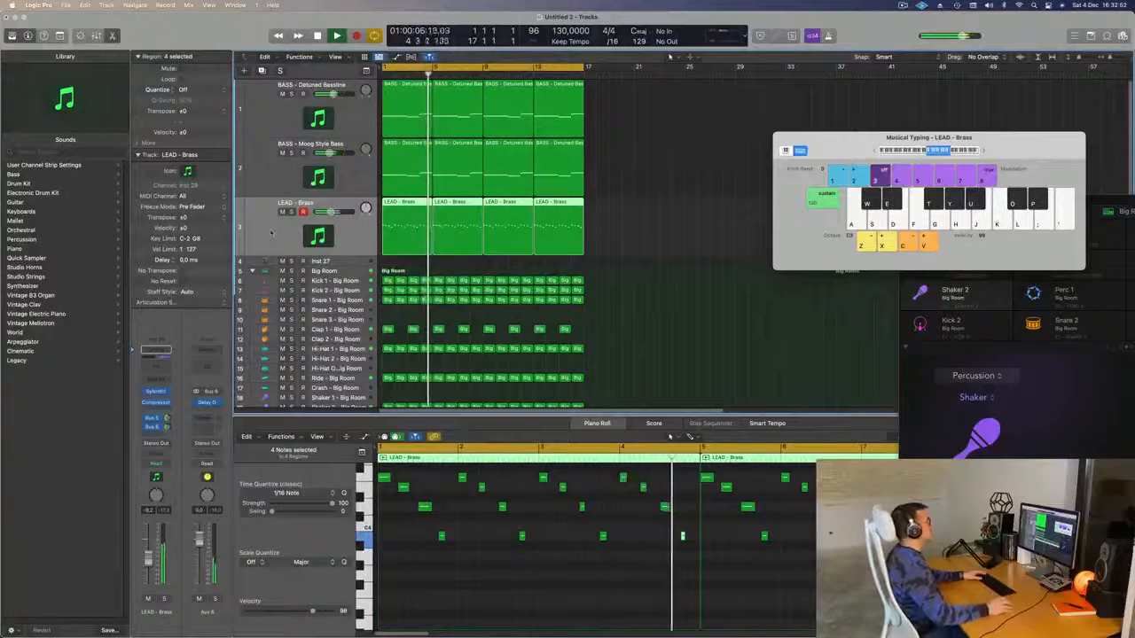
{"action": "left_click", "coordinate": [349, 261]}
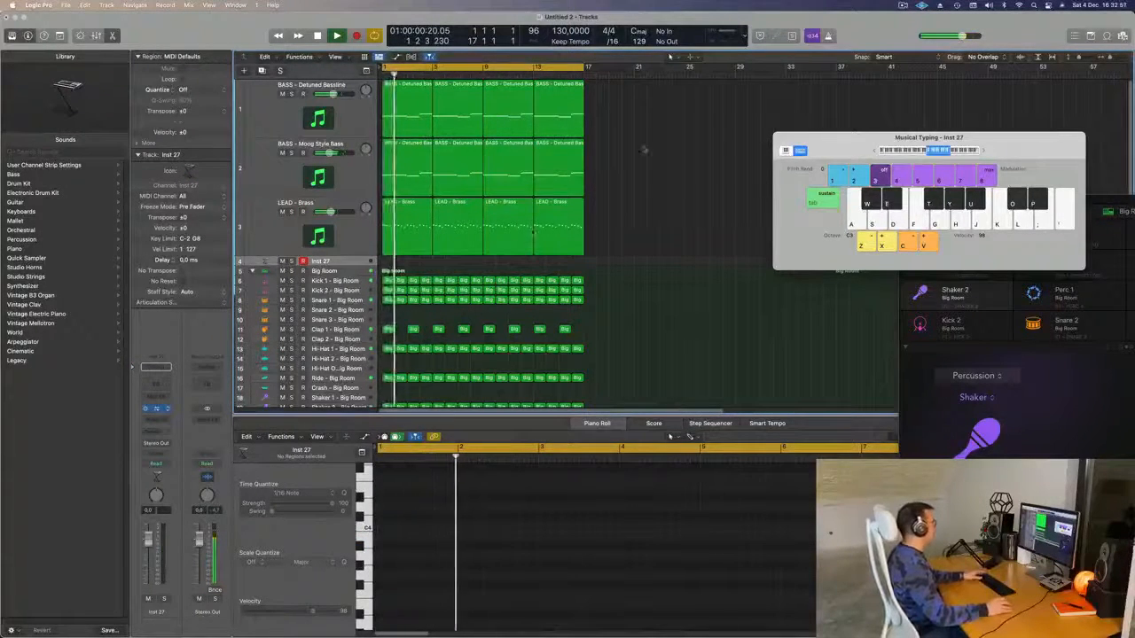
- Filter Alchemy's browser to the Pads category and try the Abandoned Pad preset
{"action": "left_click_drag", "start_coordinate": [701, 144], "coordinate": [722, 120]}
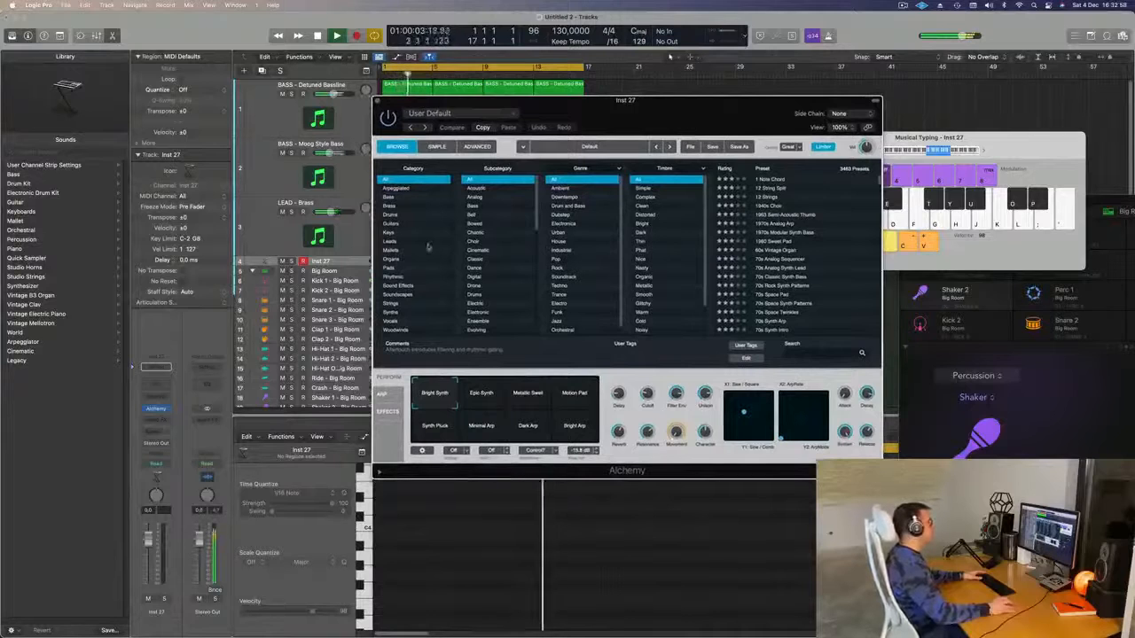
{"action": "left_click", "coordinate": [407, 266]}
{"action": "left_click_drag", "start_coordinate": [644, 114], "coordinate": [744, 77]}
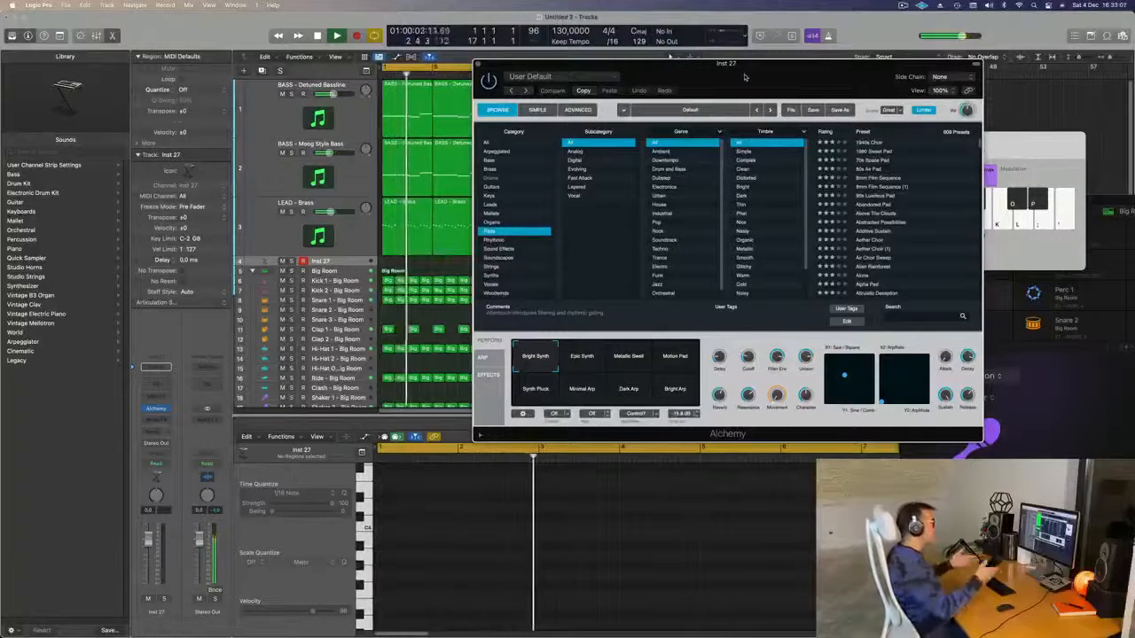
{"action": "left_click_drag", "start_coordinate": [744, 77], "coordinate": [716, 68]}
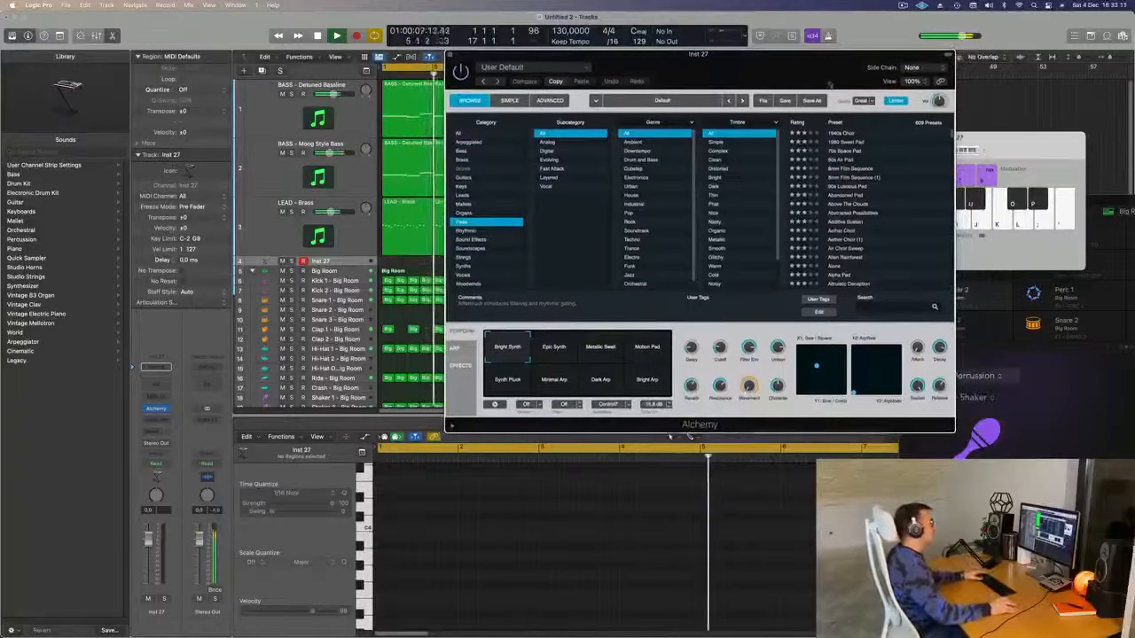
{"action": "left_click", "coordinate": [837, 195]}
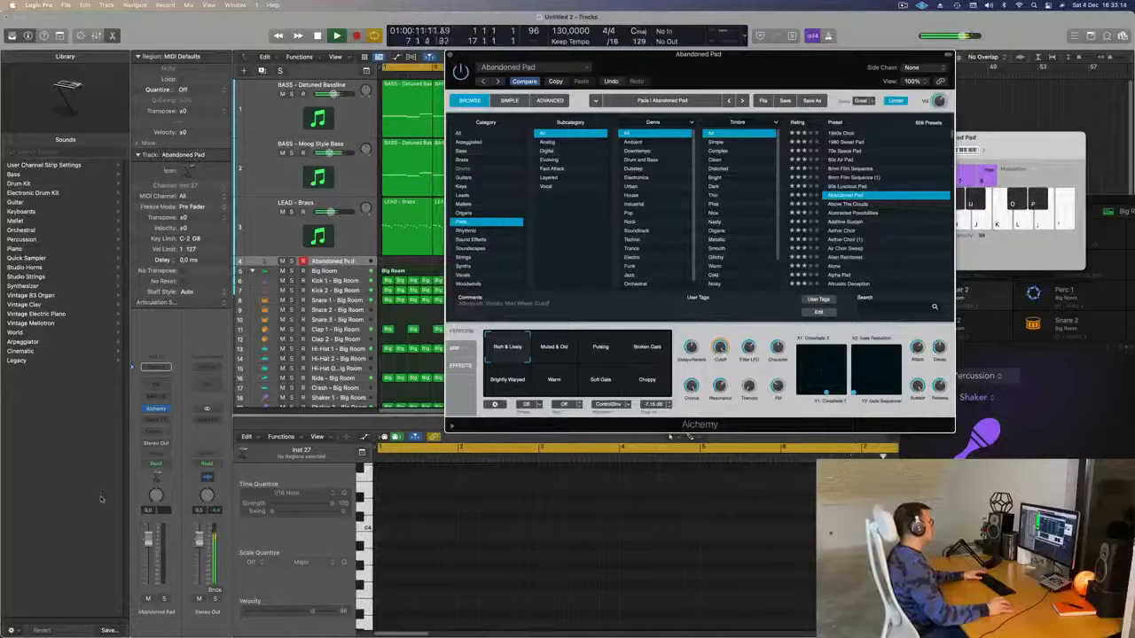
{"action": "left_click_drag", "start_coordinate": [735, 74], "coordinate": [731, 218]}
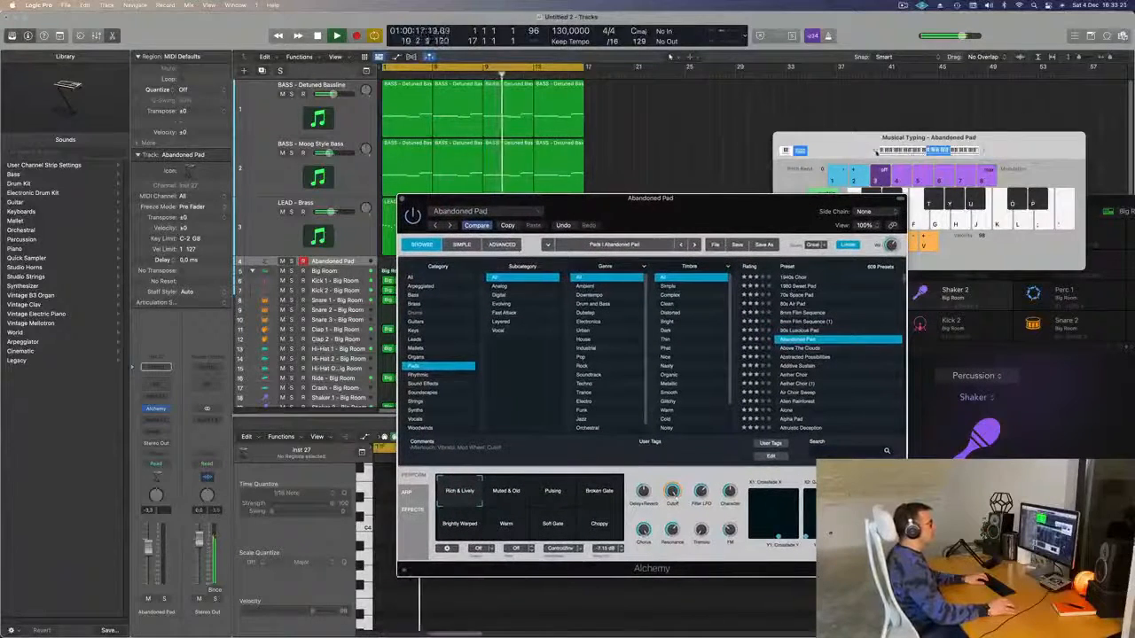
{"action": "left_click", "coordinate": [845, 151]}
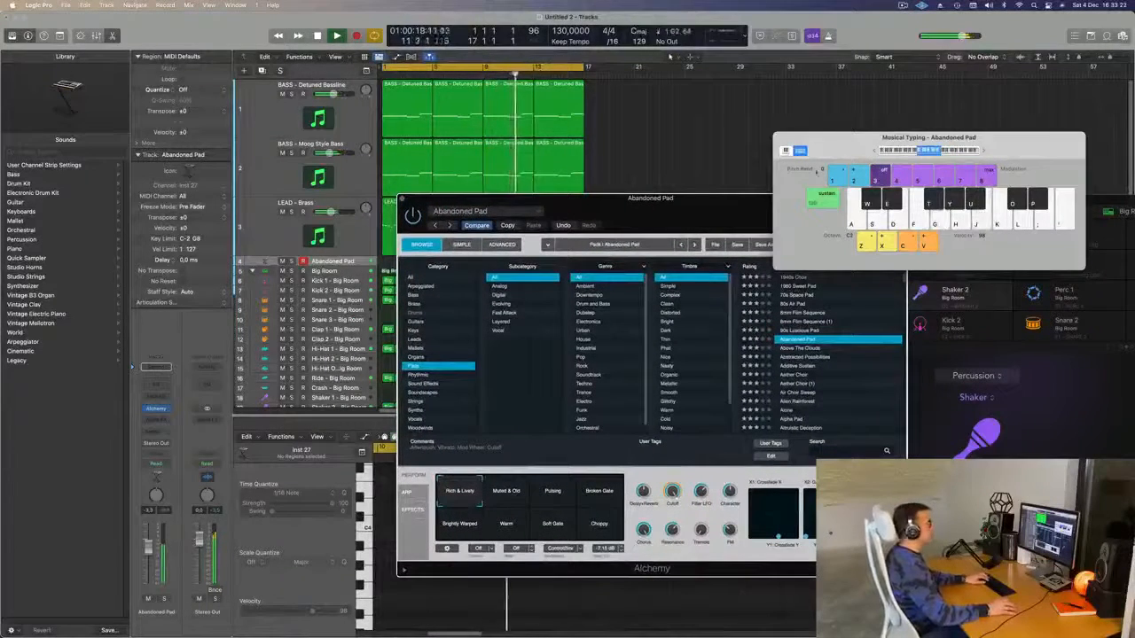
{"action": "left_click_drag", "start_coordinate": [845, 150], "coordinate": [950, 57]}
{"action": "left_click_drag", "start_coordinate": [728, 190], "coordinate": [922, 121]}
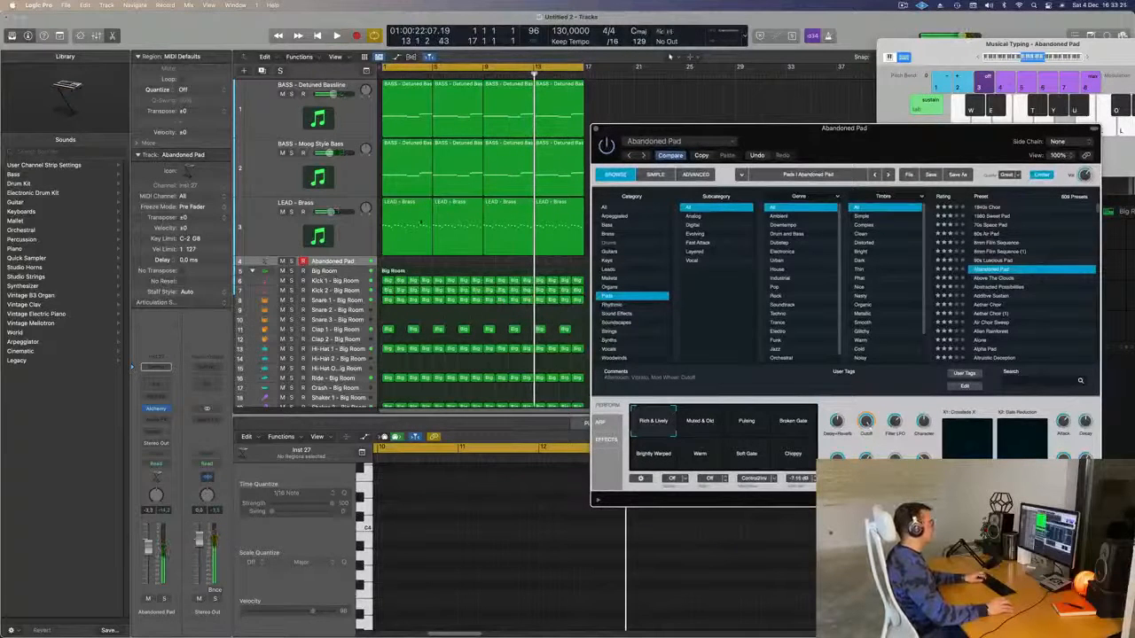
- Set preset quality to Good, load Abstracted Possibilities, and start playback with smart controls shown
{"action": "left_click", "coordinate": [1009, 174]}
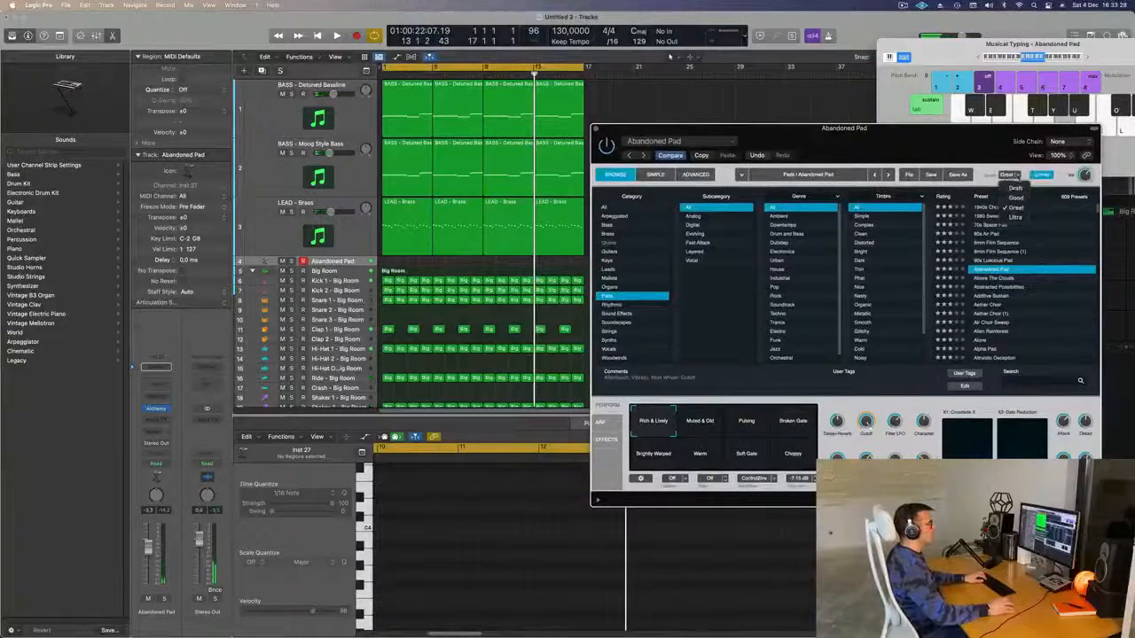
{"action": "left_click", "coordinate": [1015, 198]}
{"action": "left_click_drag", "start_coordinate": [961, 140], "coordinate": [922, 136]}
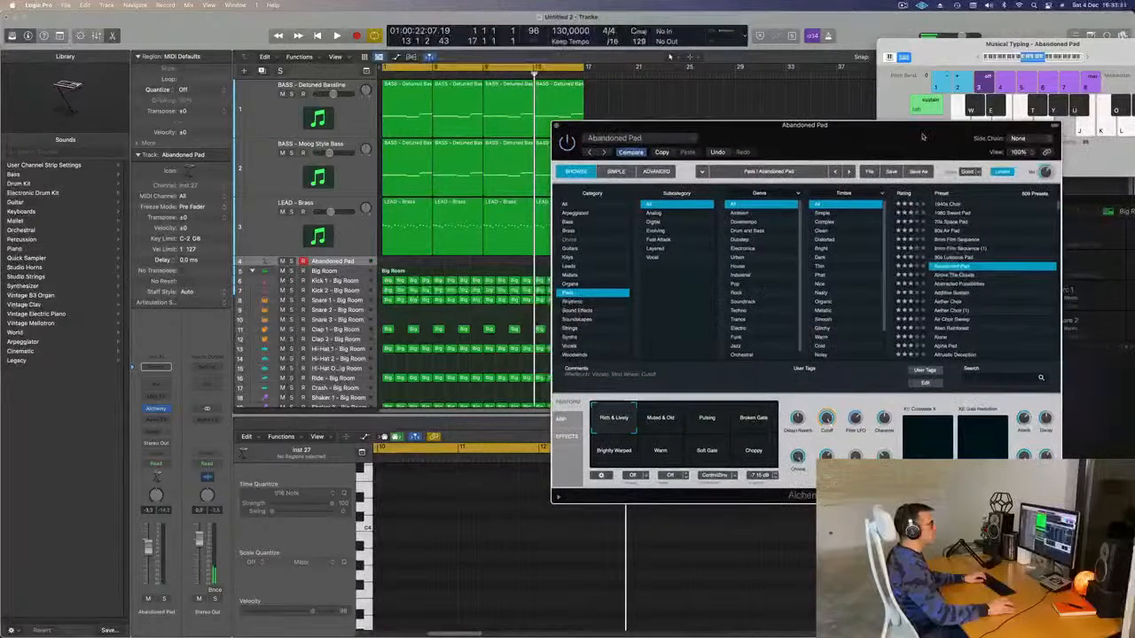
{"action": "left_click", "coordinate": [950, 286]}
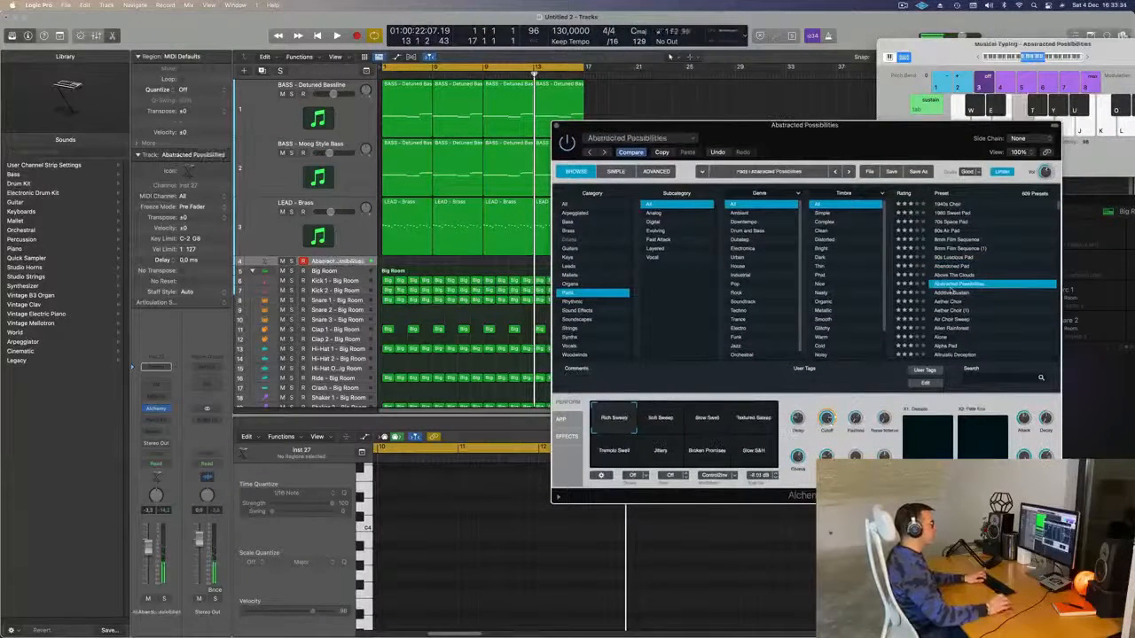
{"action": "left_click_drag", "start_coordinate": [870, 137], "coordinate": [847, 133]}
{"action": "key", "text": "b"}
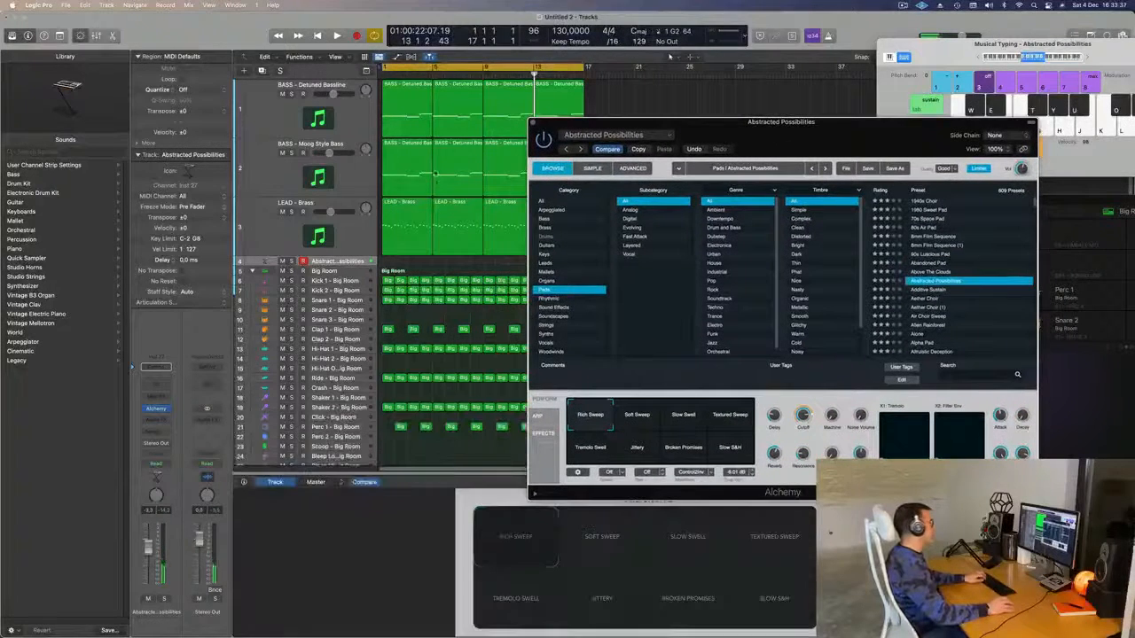
{"action": "key", "text": "space"}
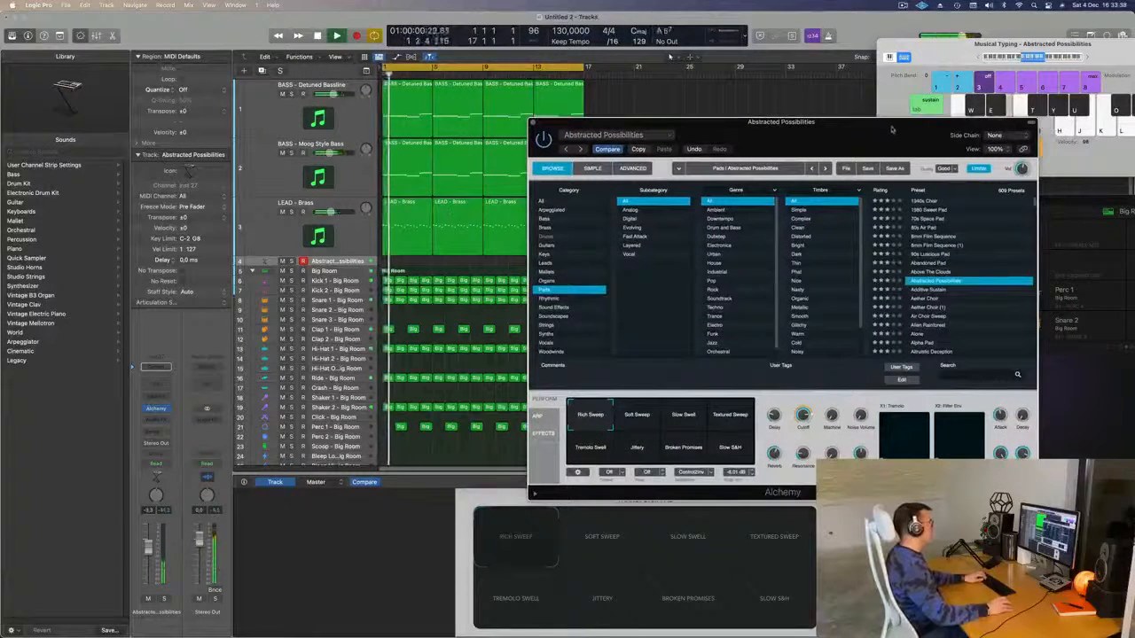
{"action": "left_click_drag", "start_coordinate": [894, 128], "coordinate": [827, 89]}
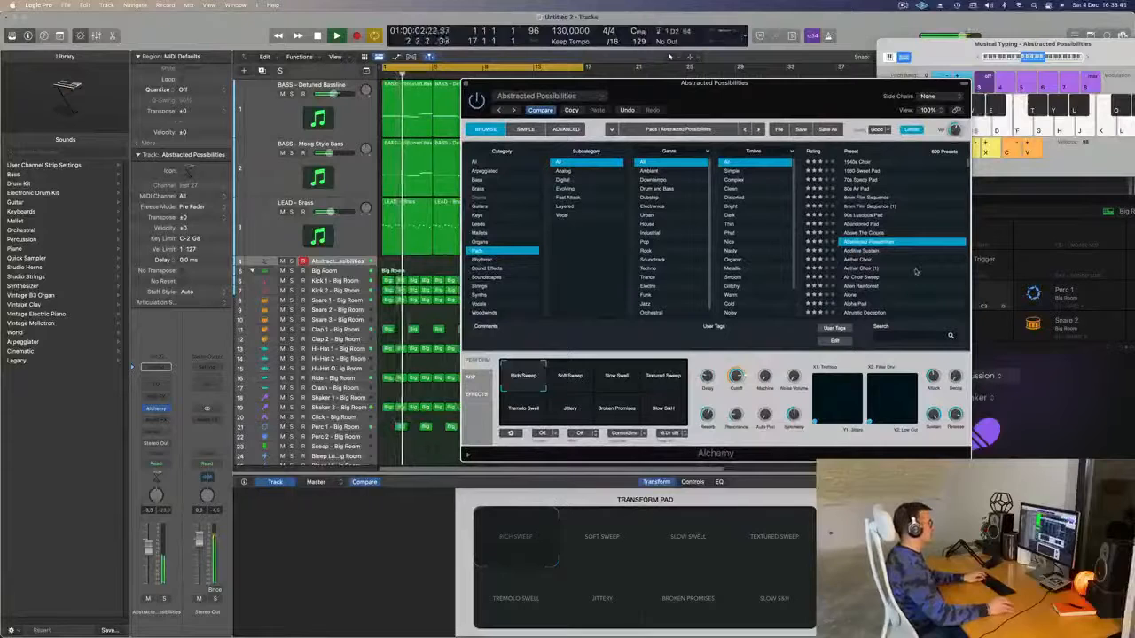
- Try Alien Rainforest, then load Alpha Pad and audition it with Musical Typing
{"action": "scroll", "coordinate": [913, 261], "scroll_direction": "down", "scroll_amount": 3}
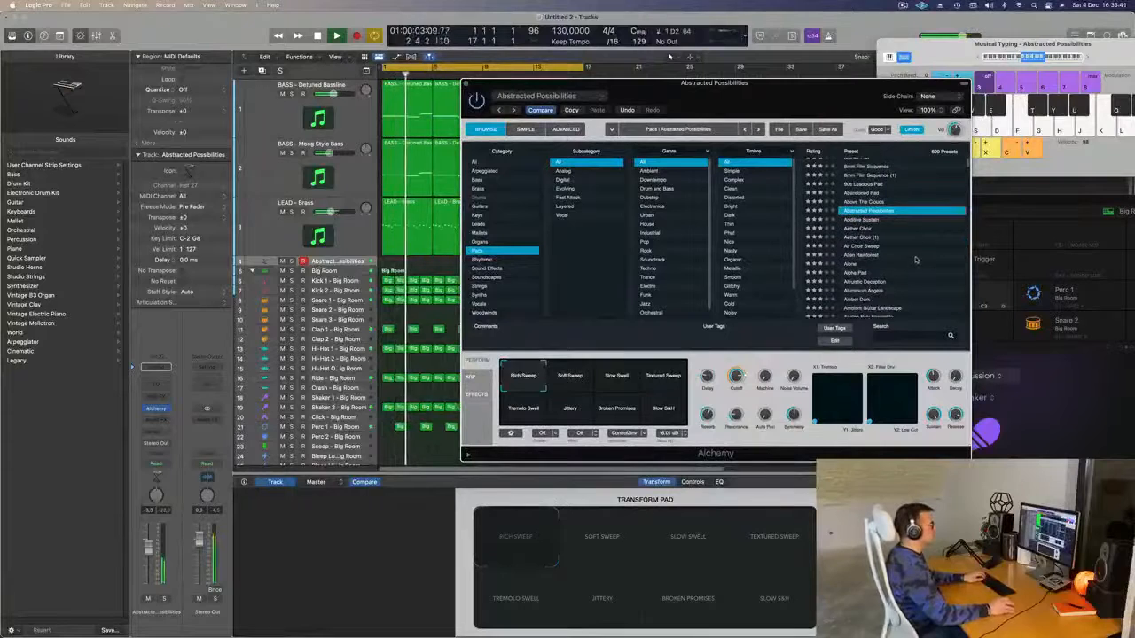
{"action": "left_click", "coordinate": [865, 255]}
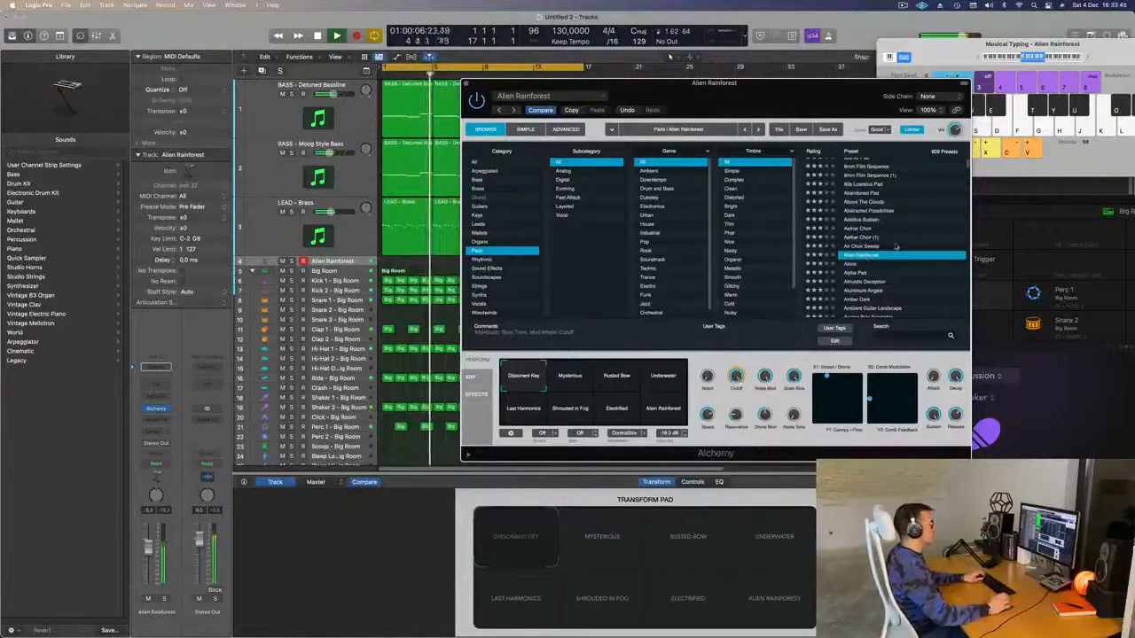
{"action": "scroll", "coordinate": [867, 255], "scroll_direction": "down", "scroll_amount": 3}
{"action": "left_click", "coordinate": [859, 241]}
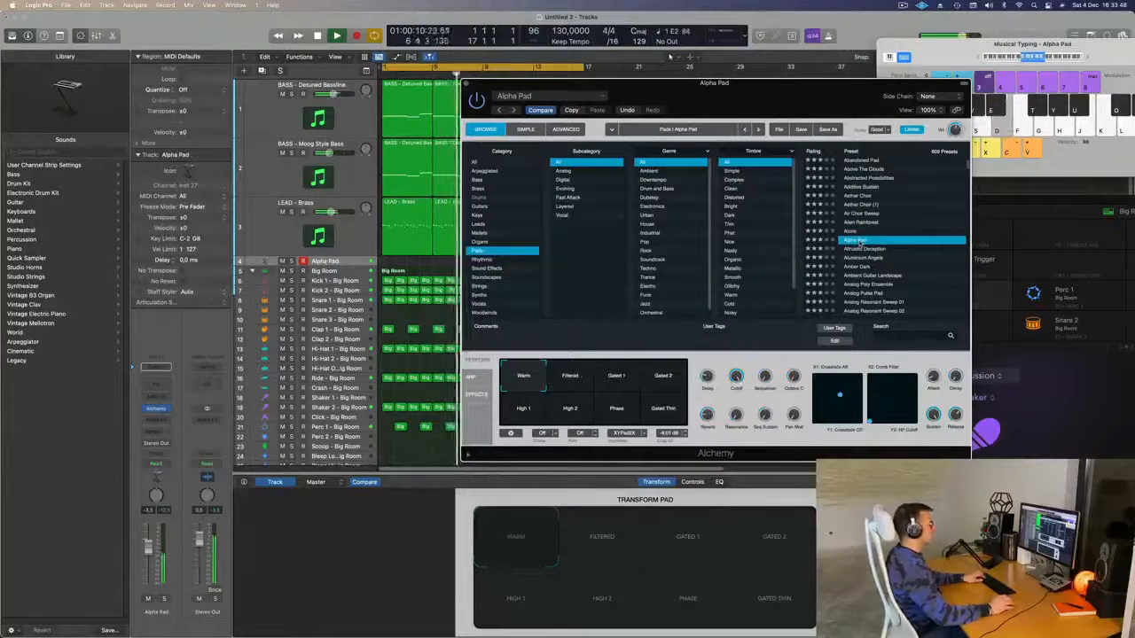
{"action": "left_click_drag", "start_coordinate": [708, 107], "coordinate": [766, 96]}
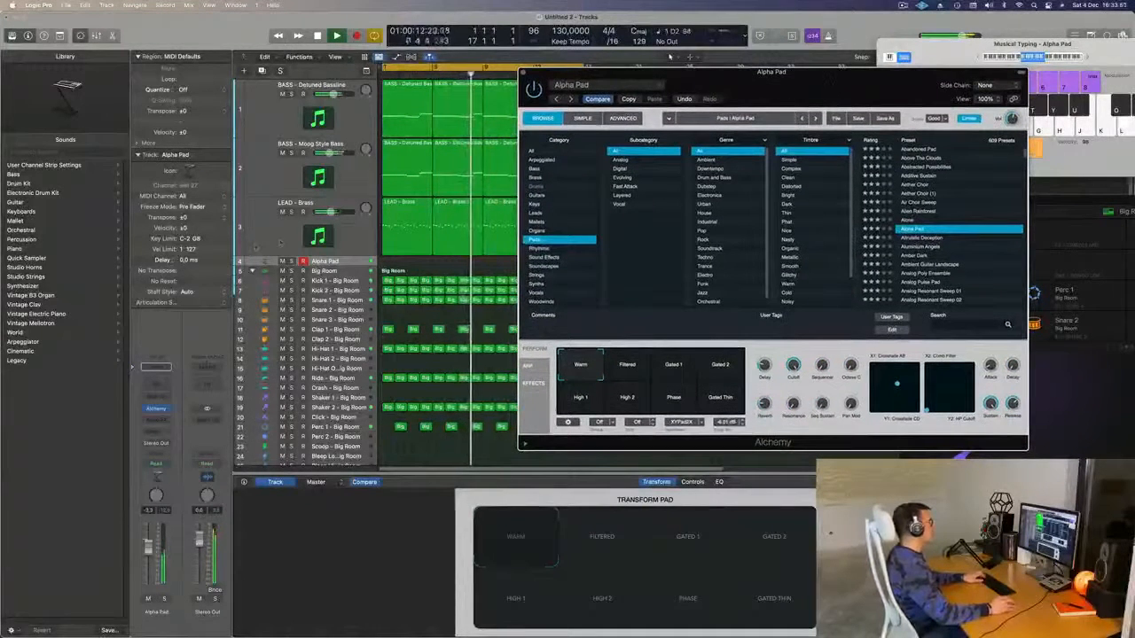
{"action": "key", "text": "Up"}
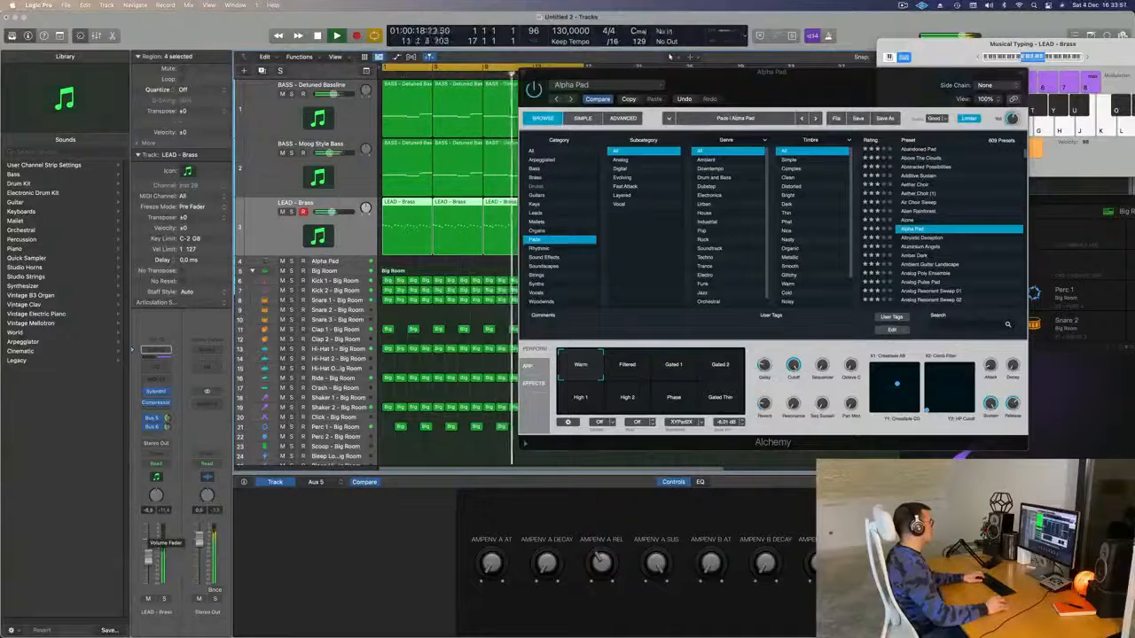
{"action": "key", "text": "Down"}
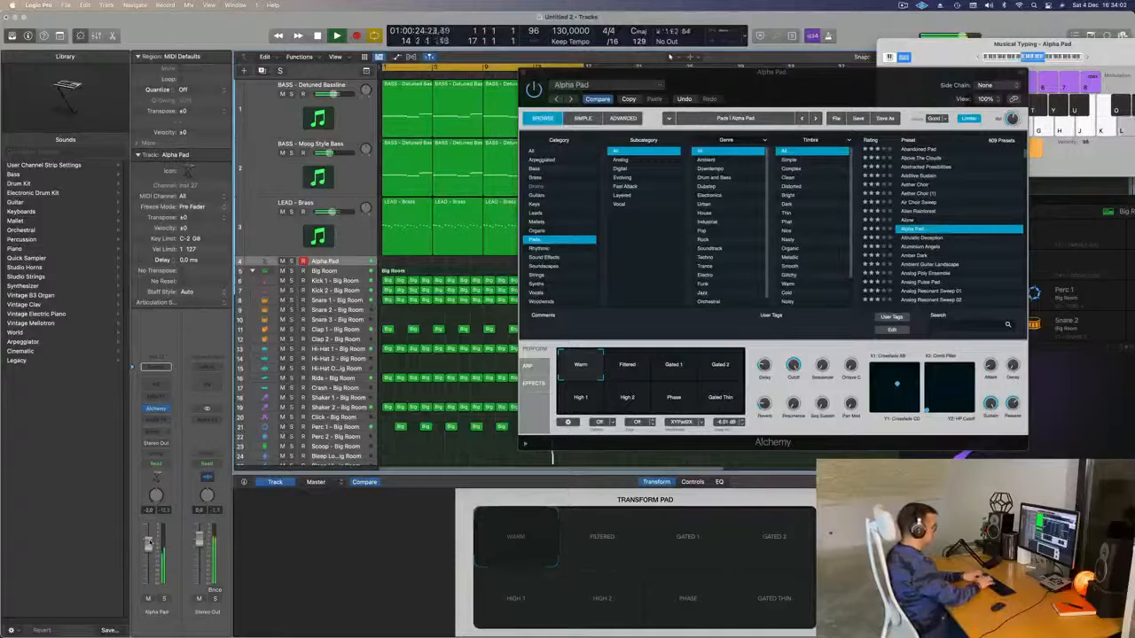
{"action": "key", "text": "k"}
{"action": "key", "text": "j"}
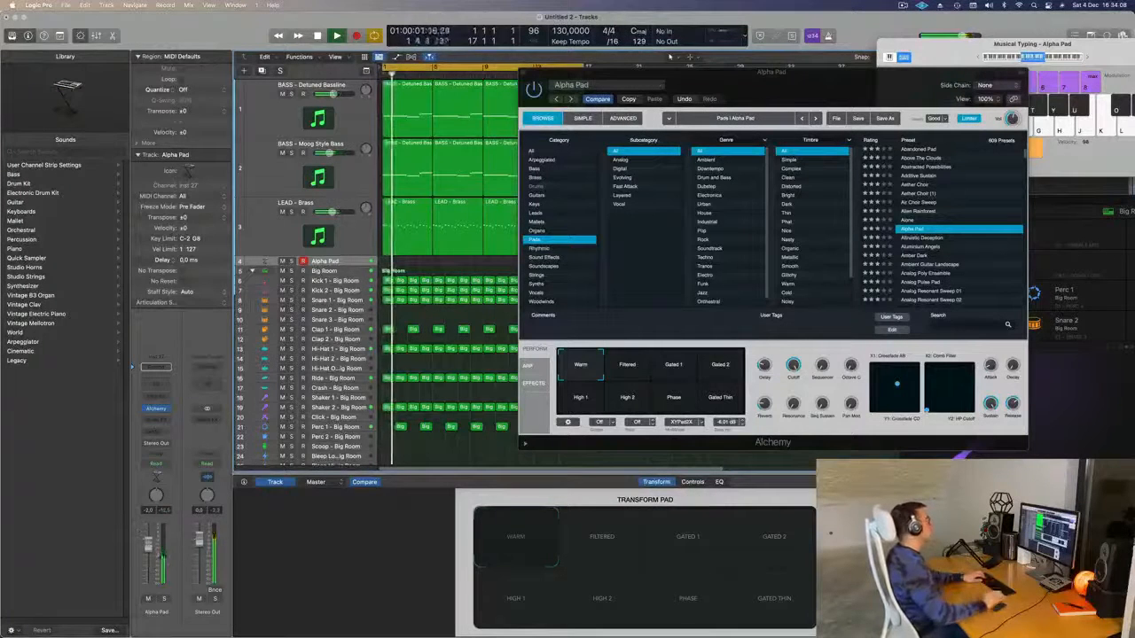
{"action": "left_click", "coordinate": [164, 599]}
{"action": "left_click", "coordinate": [164, 600]}
{"action": "left_click_drag", "start_coordinate": [820, 83], "coordinate": [738, 115]}
{"action": "left_click", "coordinate": [557, 396]}
{"action": "key", "text": "s"}
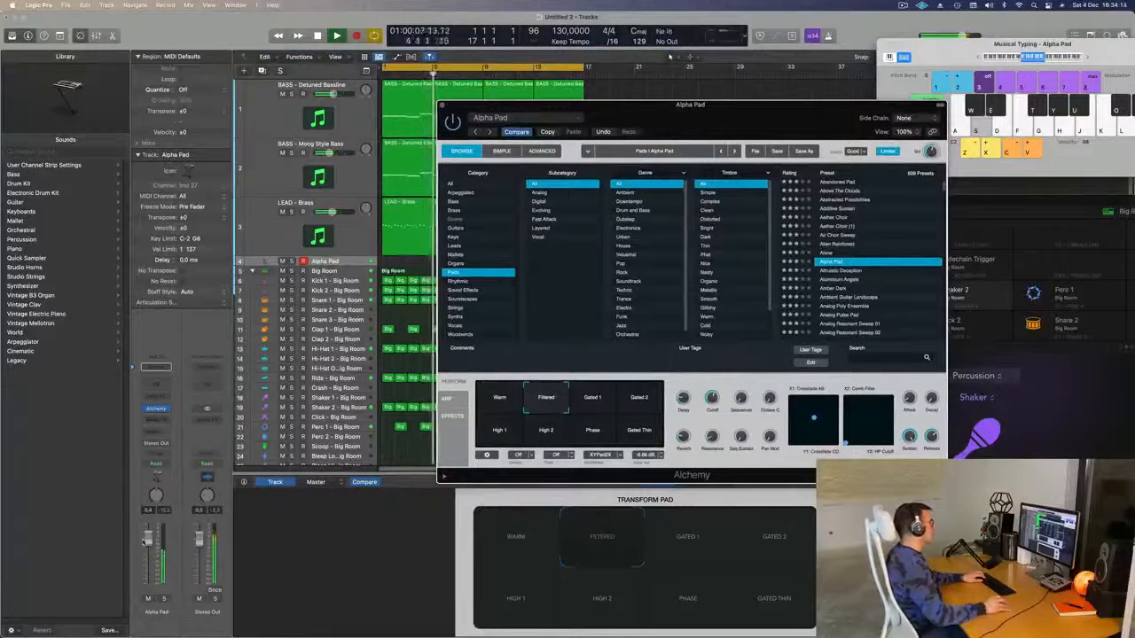
{"action": "left_click", "coordinate": [608, 403]}
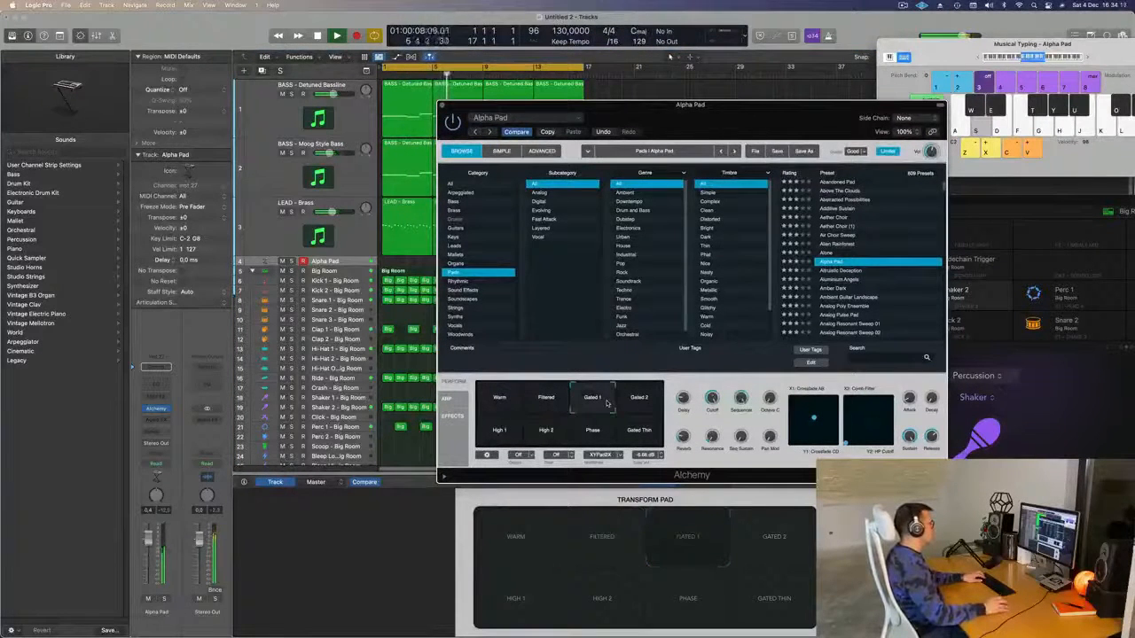
{"action": "key", "text": "s"}
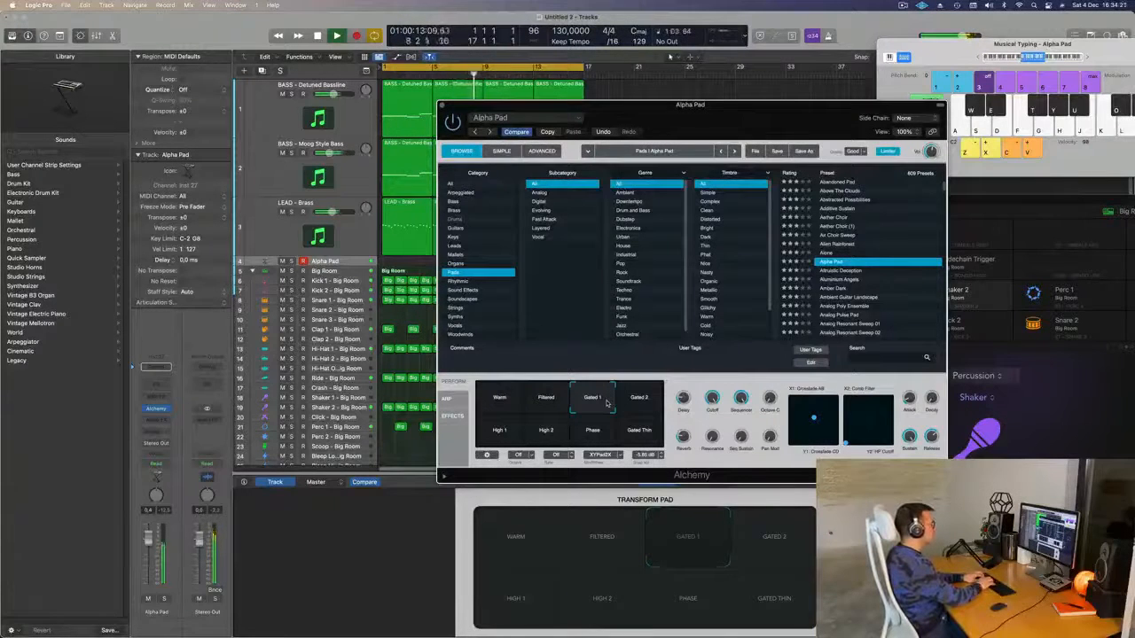
{"action": "key", "text": "k"}
{"action": "key", "text": "s"}
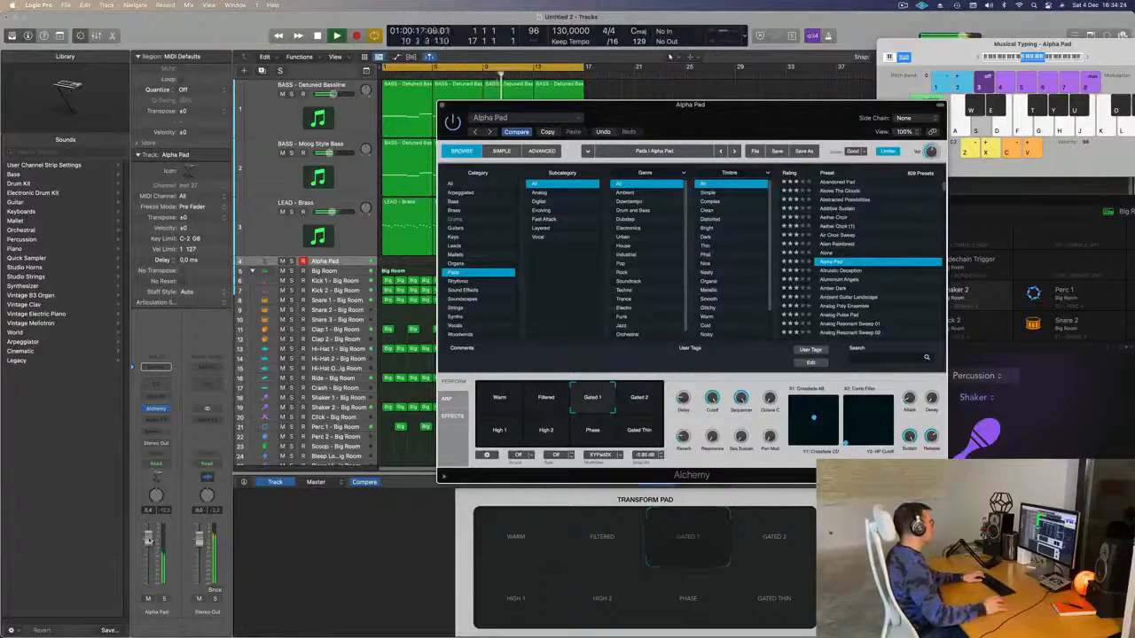
{"action": "key", "text": "s"}
{"action": "left_click", "coordinate": [164, 600]}
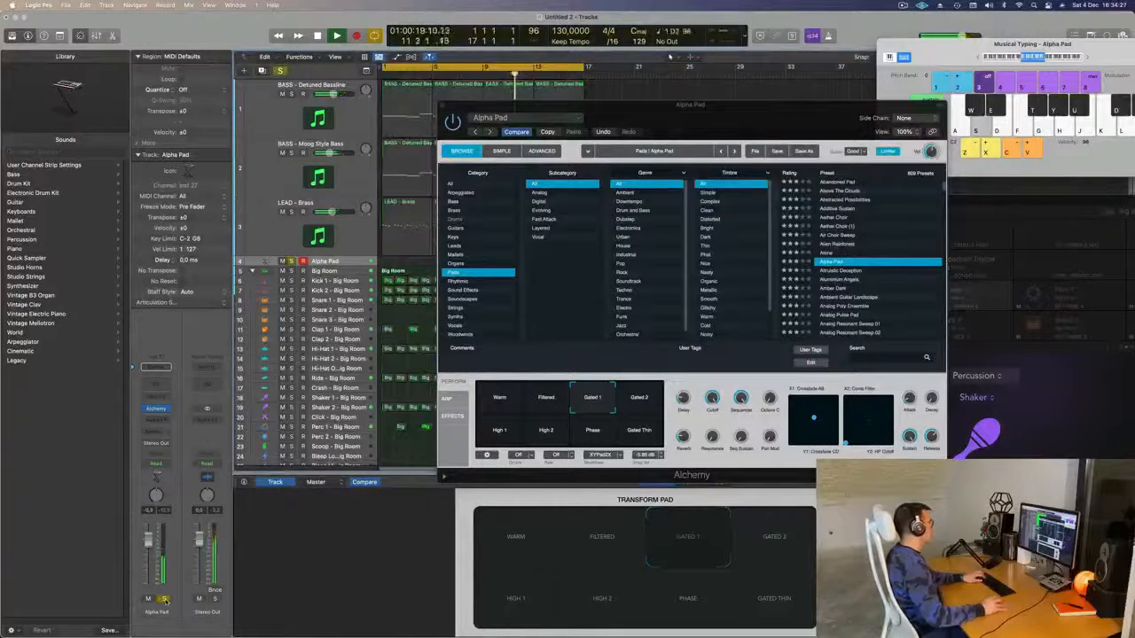
{"action": "left_click", "coordinate": [164, 600]}
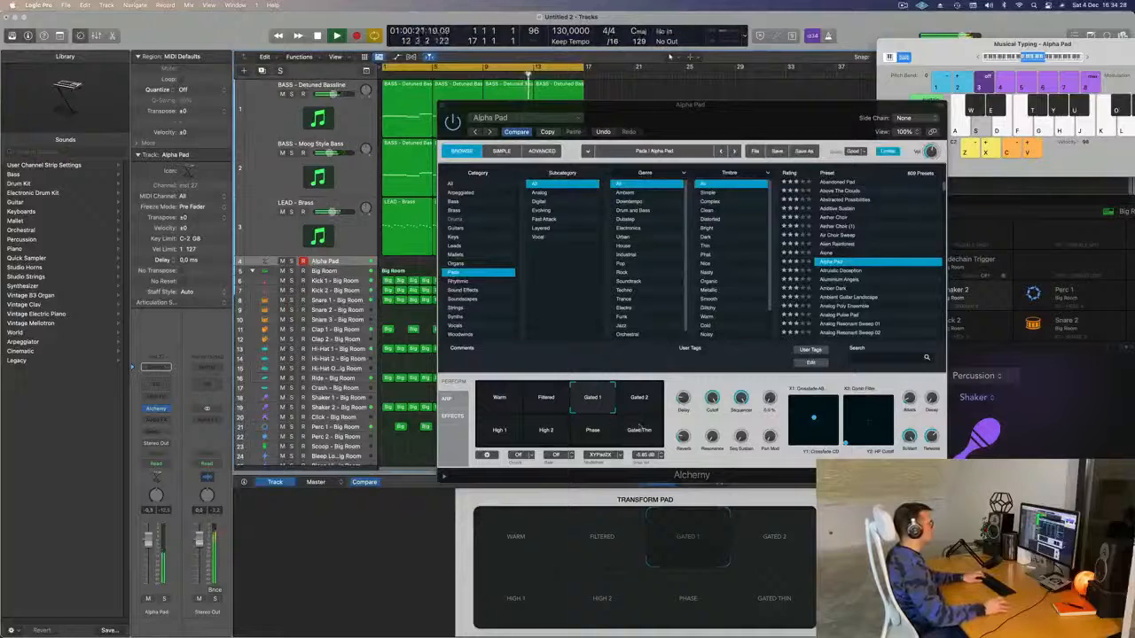
{"action": "left_click", "coordinate": [640, 430]}
{"action": "left_click", "coordinate": [499, 402]}
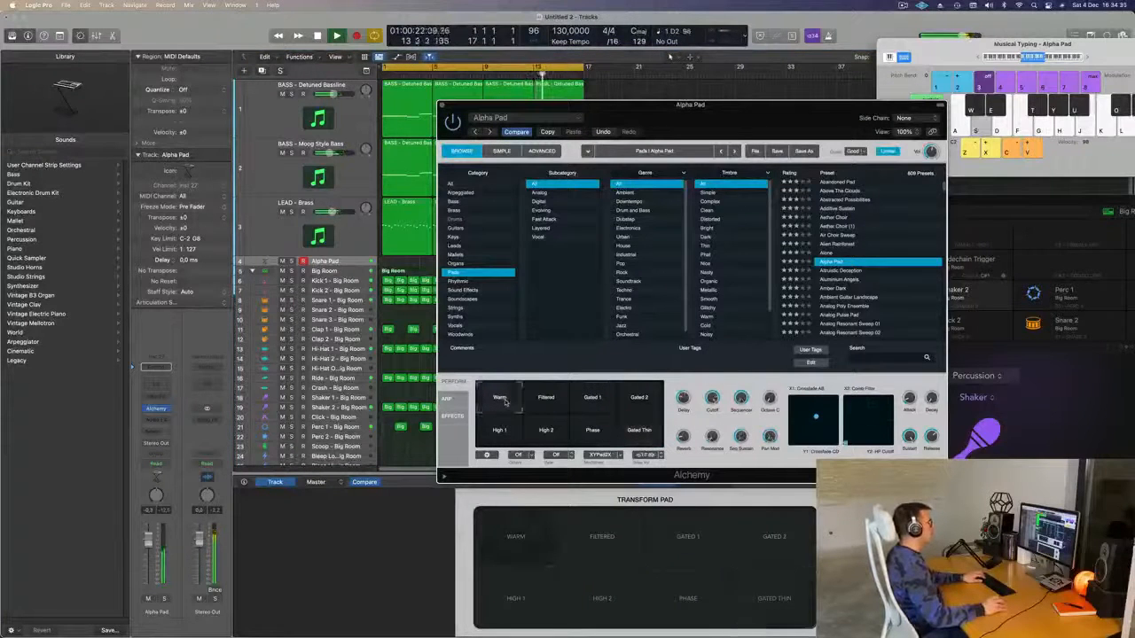
{"action": "key", "text": "j"}
{"action": "key", "text": "h"}
{"action": "key", "text": "g"}
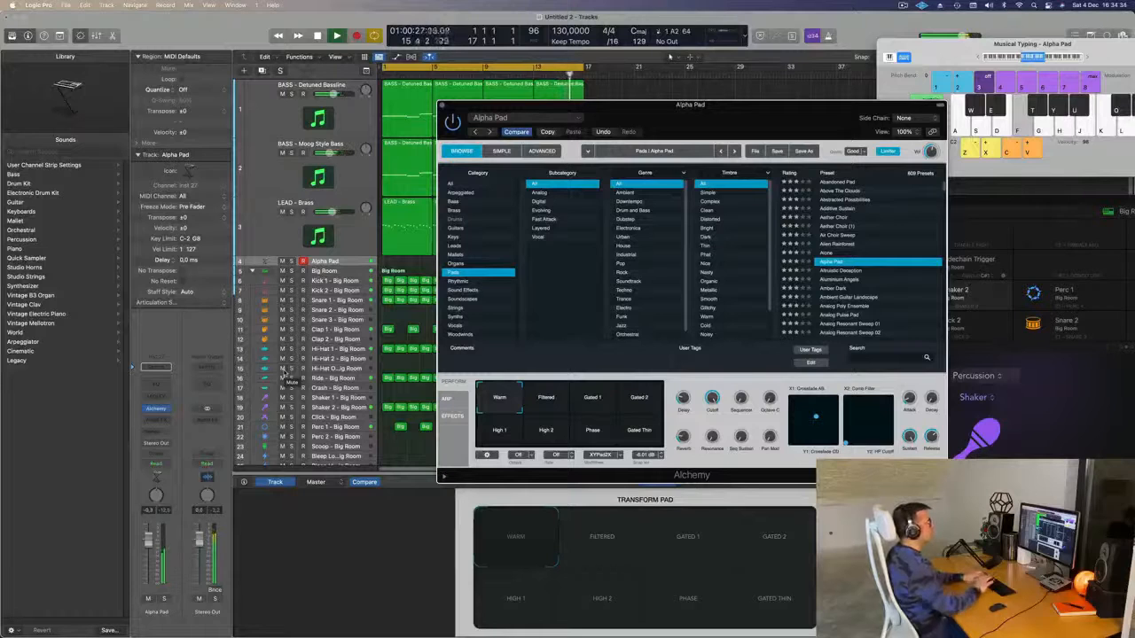
{"action": "key", "text": "f"}
- Load the Altruistic Deception preset and play a few notes on it
{"action": "left_click", "coordinate": [843, 271]}
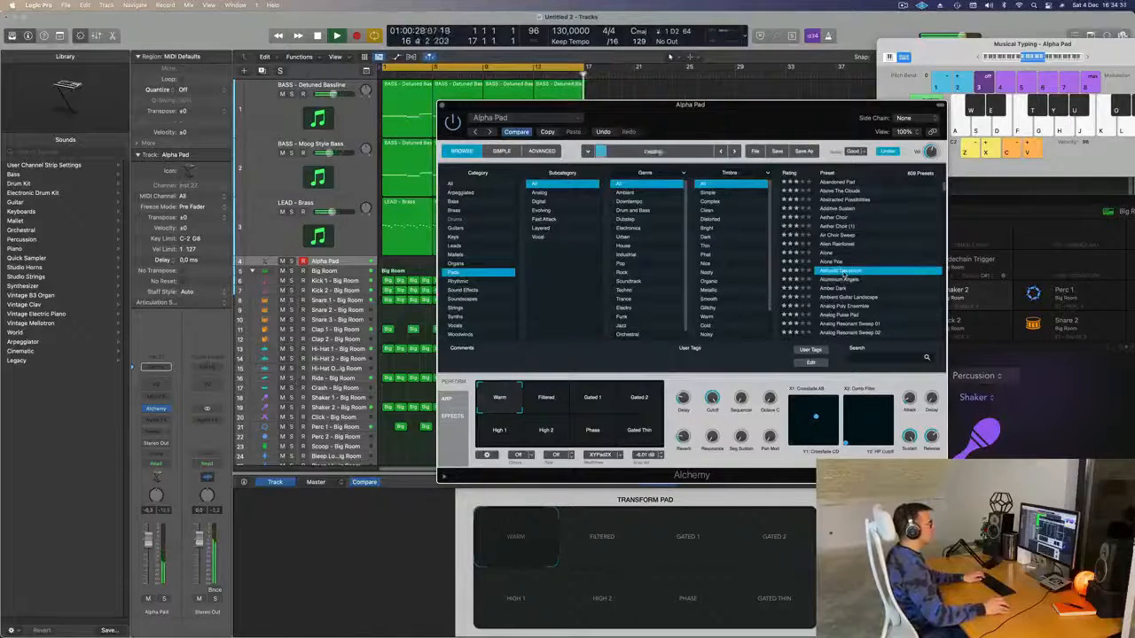
{"action": "key", "text": "s"}
{"action": "key", "text": "s"}
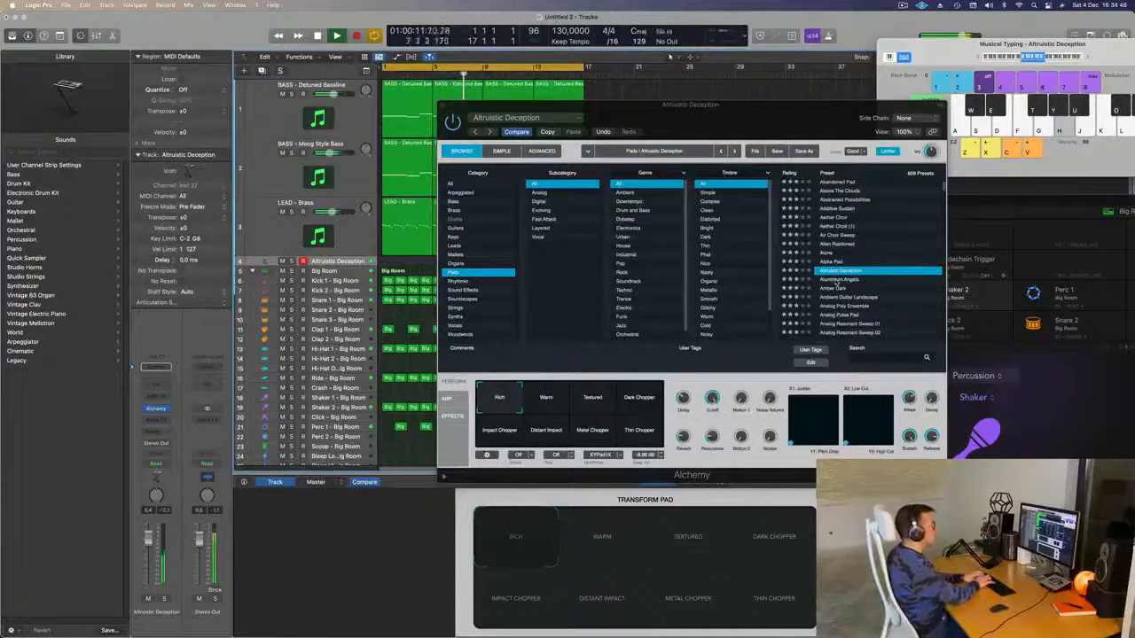
{"action": "key", "text": "k"}
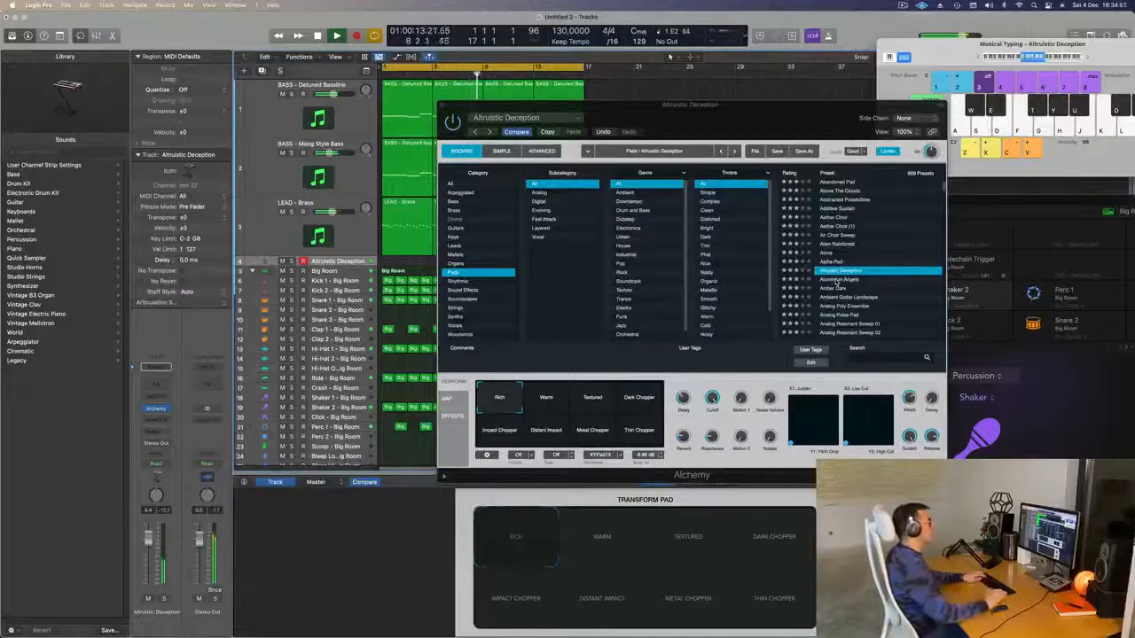
- Switch to the Aluminium Angels preset and audition it with E2 and D2 notes
{"action": "left_click", "coordinate": [836, 280]}
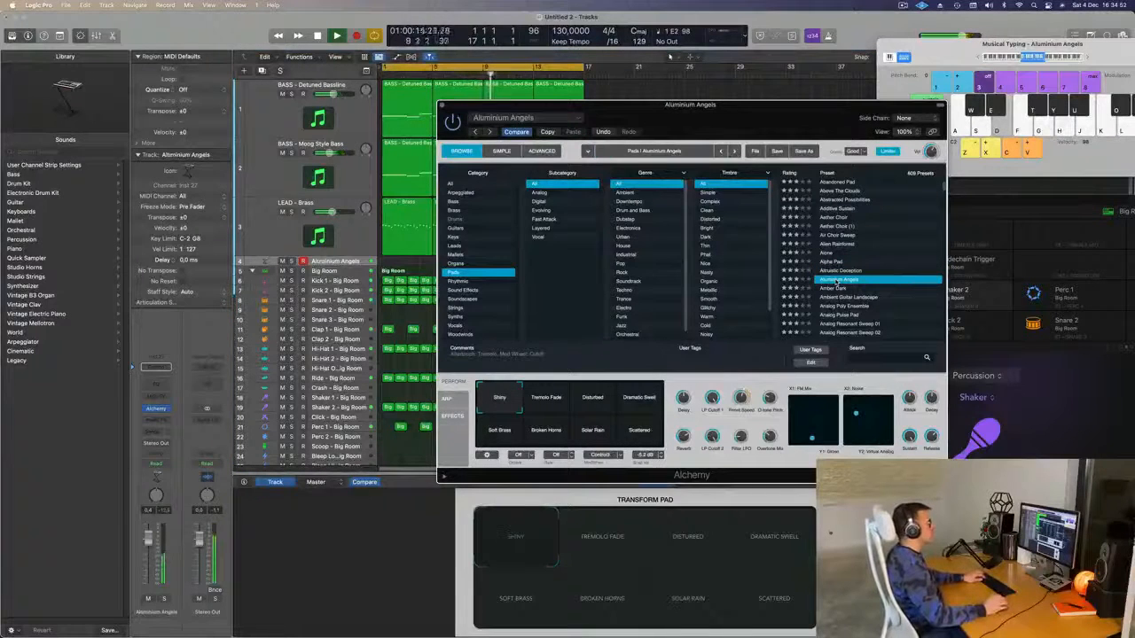
{"action": "key", "text": "d"}
{"action": "key", "text": "s"}
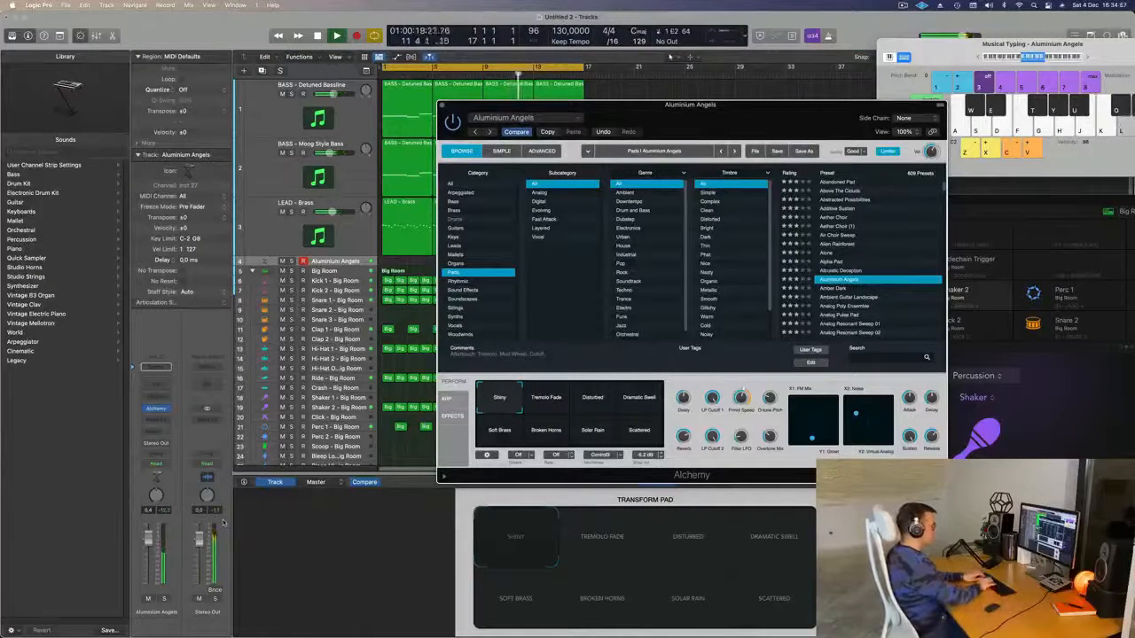
{"action": "key", "text": "k"}
{"action": "key", "text": "s"}
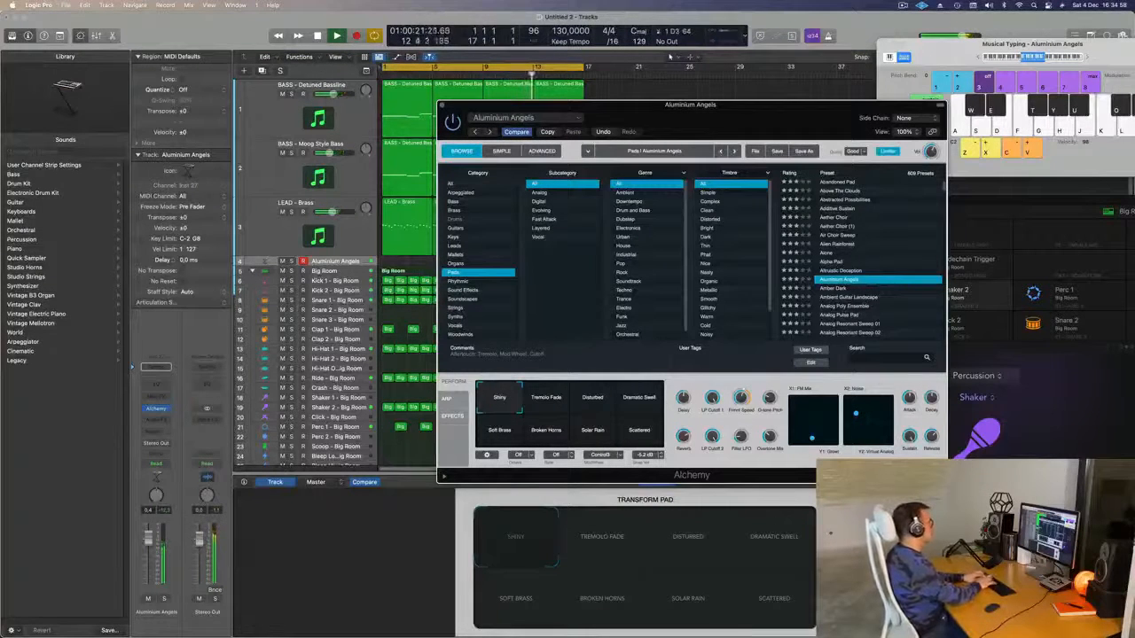
{"action": "left_click", "coordinate": [155, 432]}
- Route the pad track's send to Bus 5 and play notes to hear the reverb
{"action": "mouse_move", "coordinate": [181, 446]}
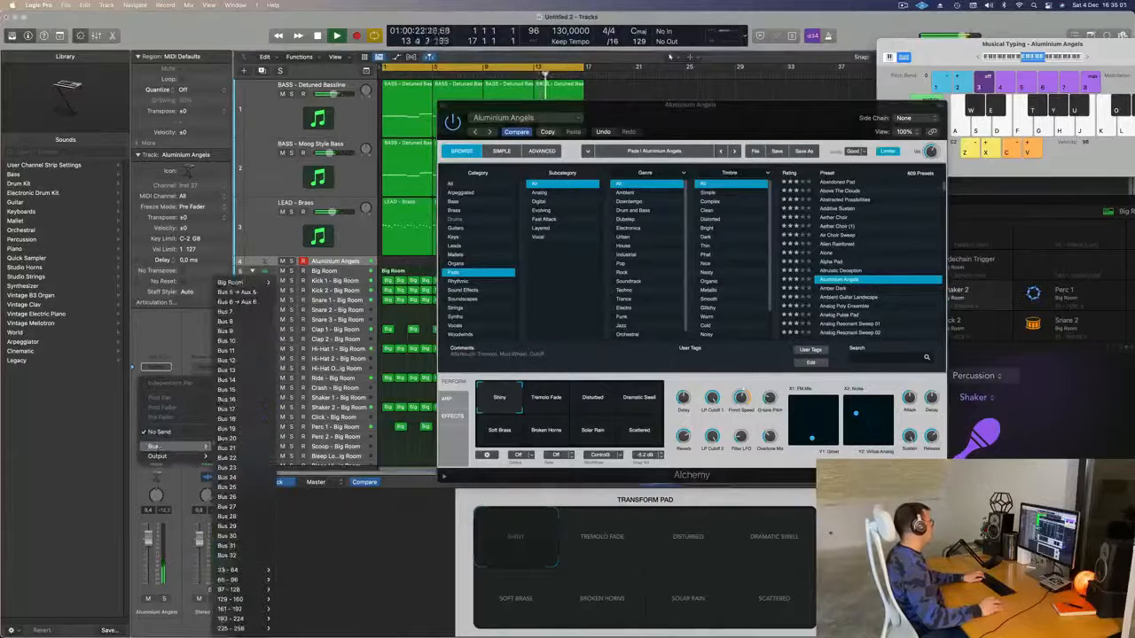
{"action": "left_click", "coordinate": [243, 292]}
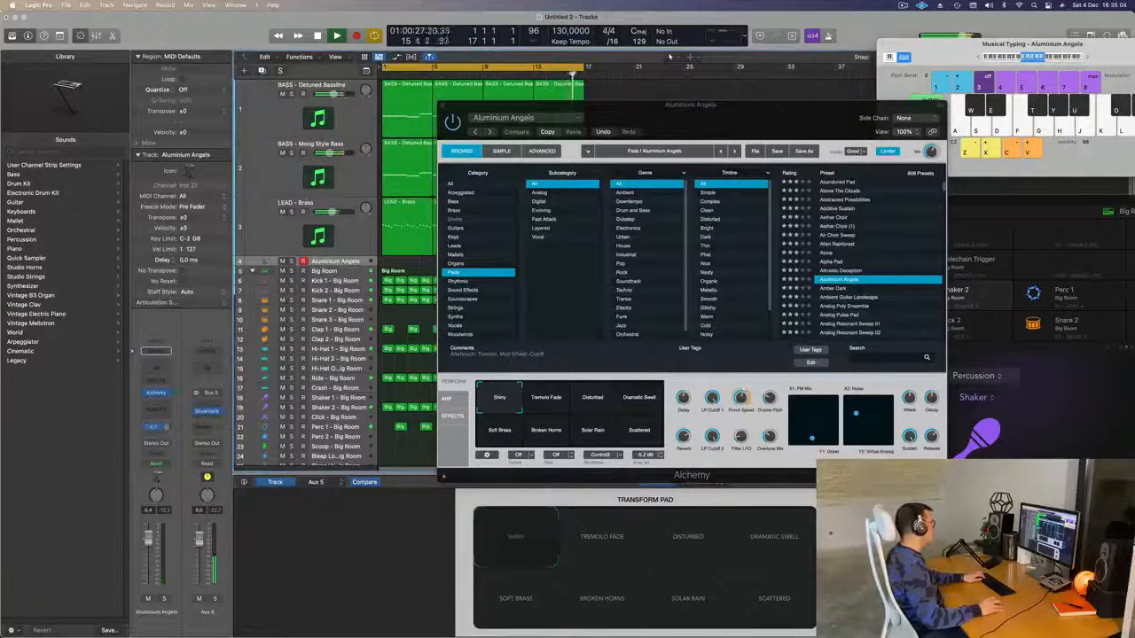
{"action": "key", "text": "d"}
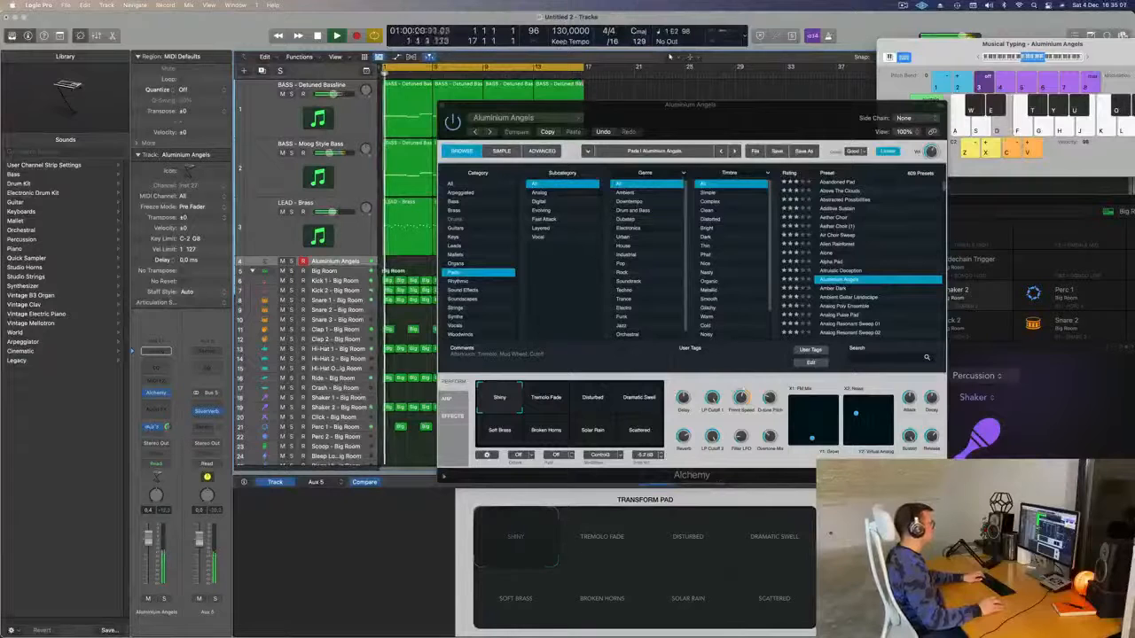
{"action": "key", "text": "f"}
{"action": "key", "text": "d"}
{"action": "left_click_drag", "start_coordinate": [1068, 53], "coordinate": [1026, 65]}
{"action": "key", "text": "s"}
- Raise Musical Typing one octave, play notes, and load Ambient Guitar Landscape
{"action": "key", "text": "x"}
{"action": "key", "text": "d"}
{"action": "key", "text": "f"}
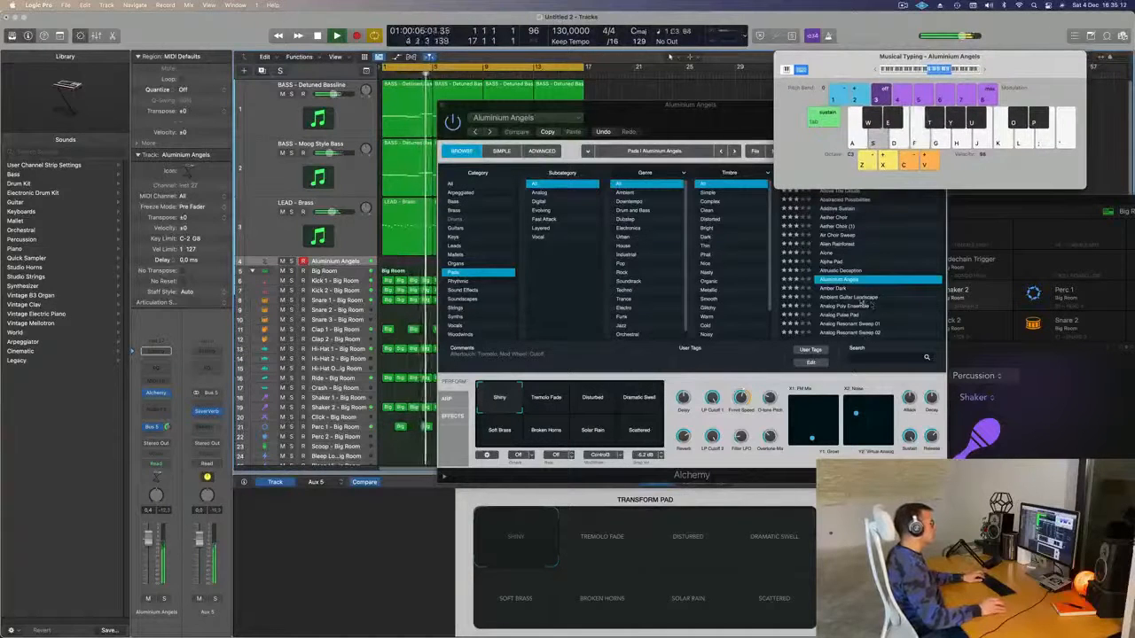
{"action": "key", "text": "s"}
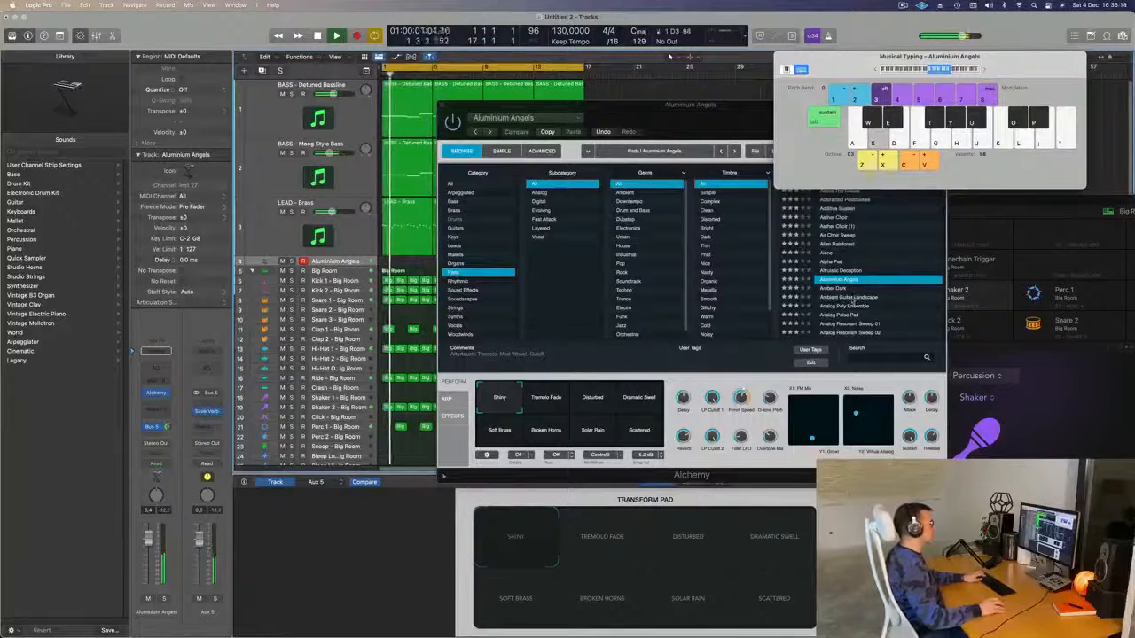
{"action": "key", "text": "d"}
{"action": "left_click", "coordinate": [849, 298]}
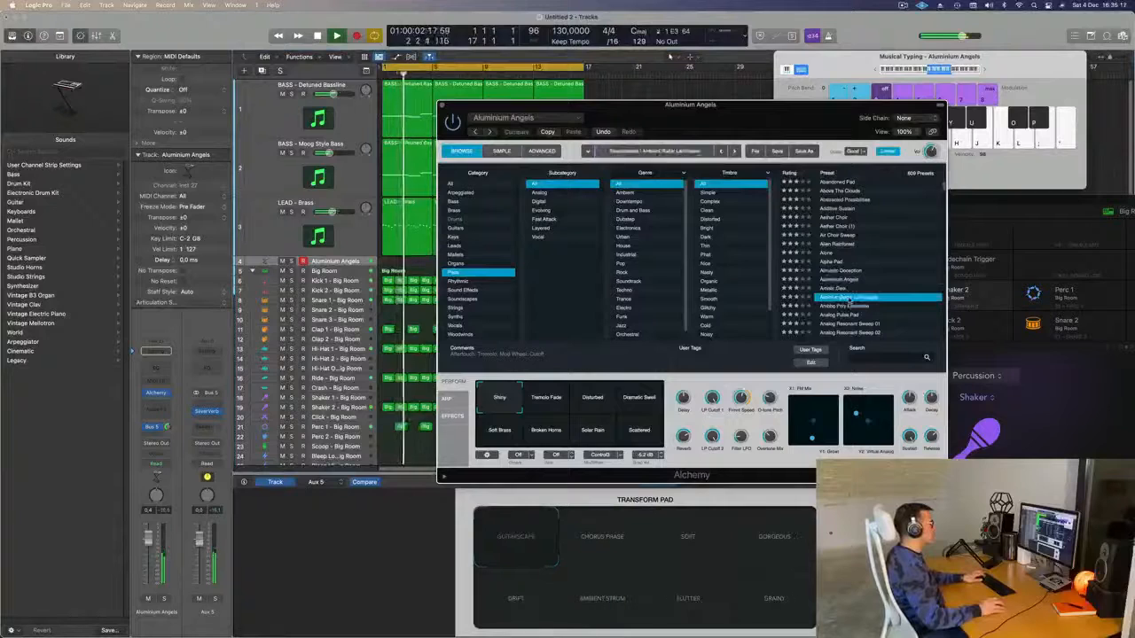
- Play a D3 note on Ambient Guitar Landscape, then load Analog Poly Ensemble instead
{"action": "left_click_drag", "start_coordinate": [849, 106], "coordinate": [823, 94]}
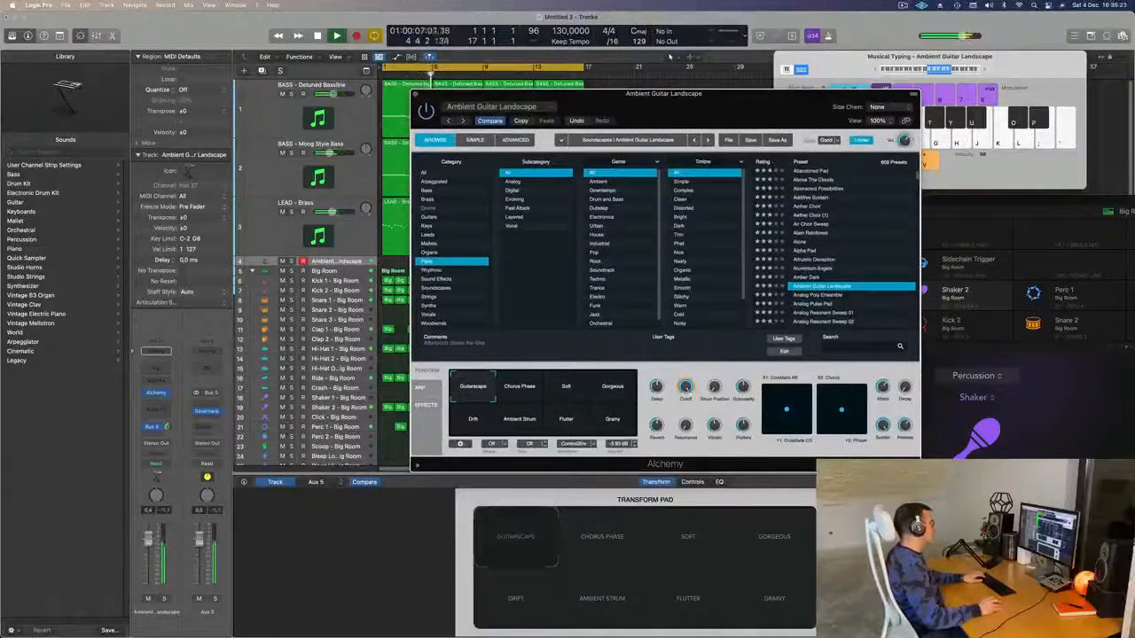
{"action": "key", "text": "s"}
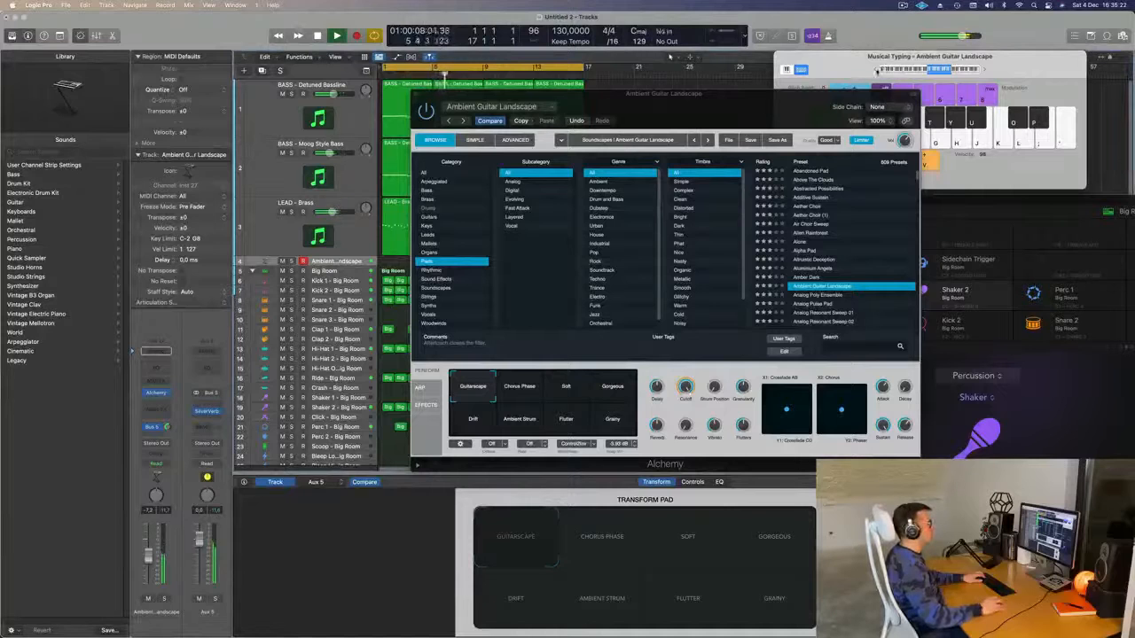
{"action": "left_click", "coordinate": [862, 70]}
{"action": "left_click_drag", "start_coordinate": [862, 69], "coordinate": [840, 60]}
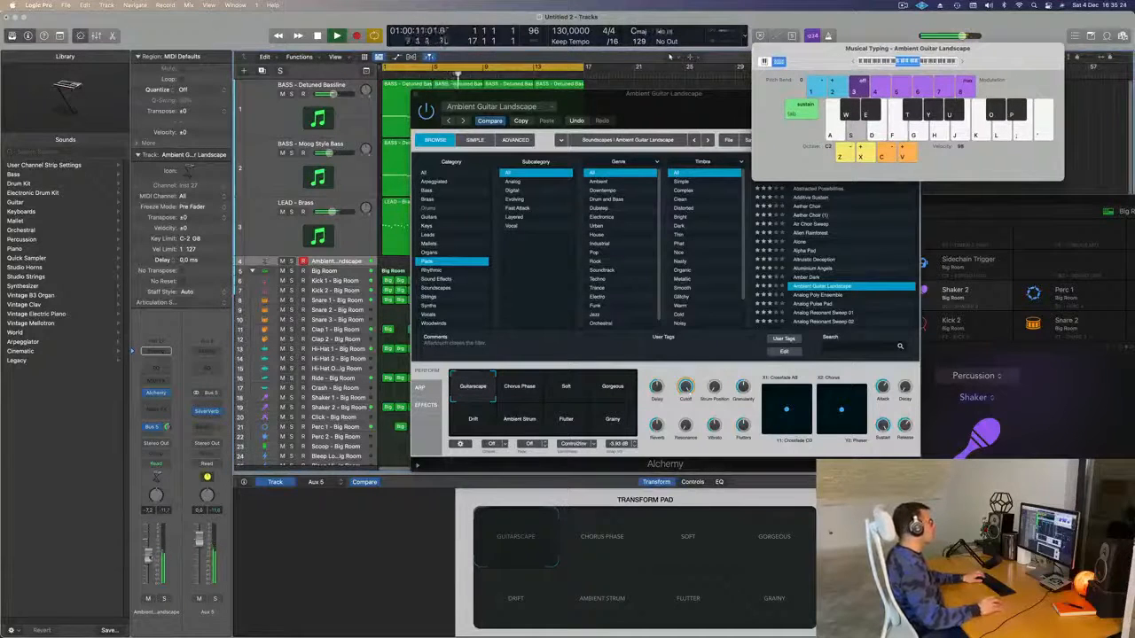
{"action": "left_click", "coordinate": [820, 296]}
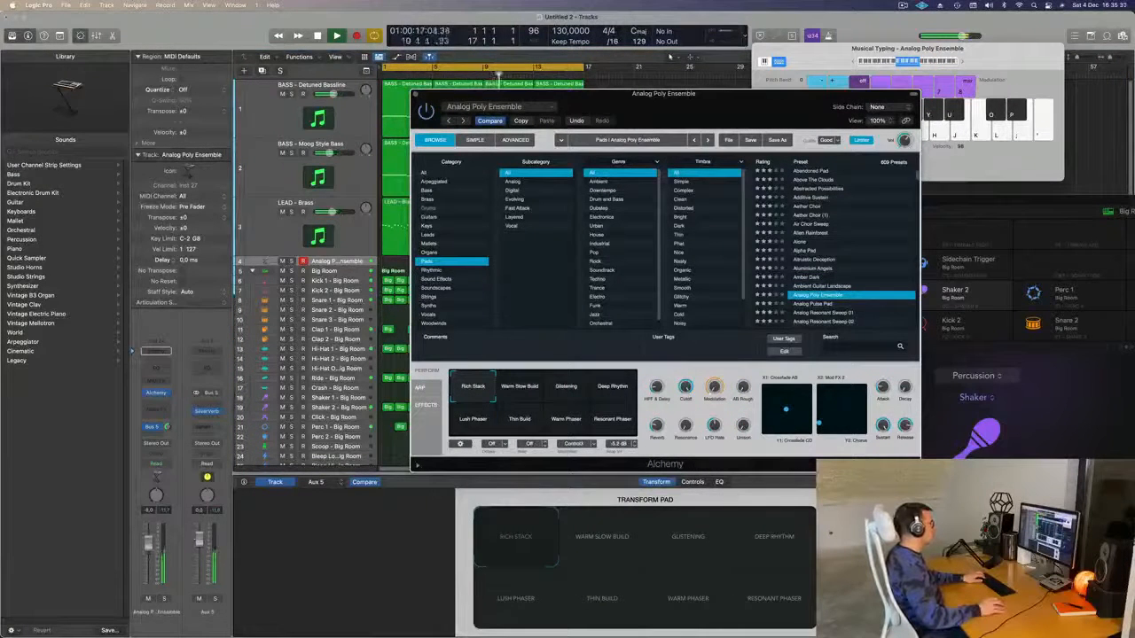
- Lower the pad fader to -1.1 dB and record a pad part using Musical Typing
{"action": "left_click_drag", "start_coordinate": [149, 531], "coordinate": [149, 532]}
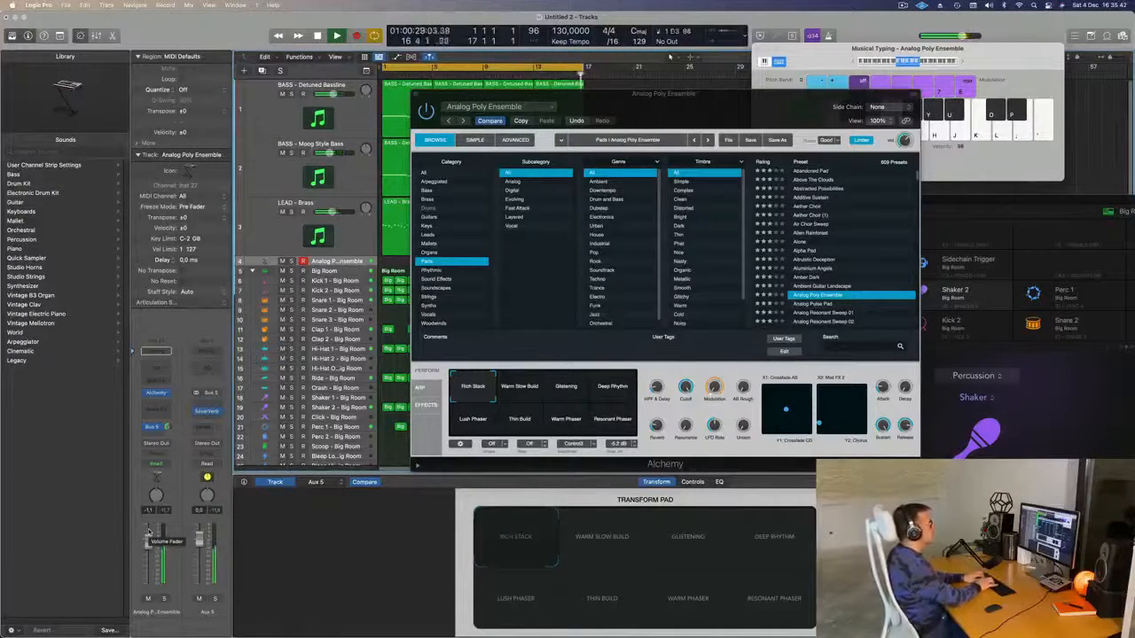
{"action": "key", "text": "r"}
{"action": "key", "text": "semicolon"}
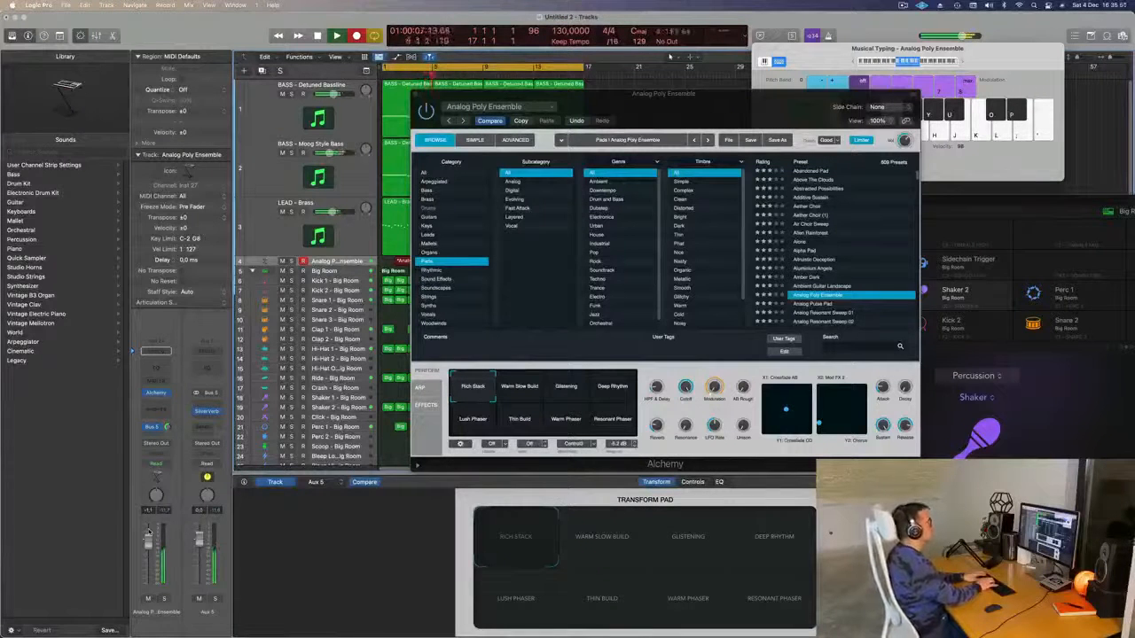
{"action": "key", "text": "semicolon"}
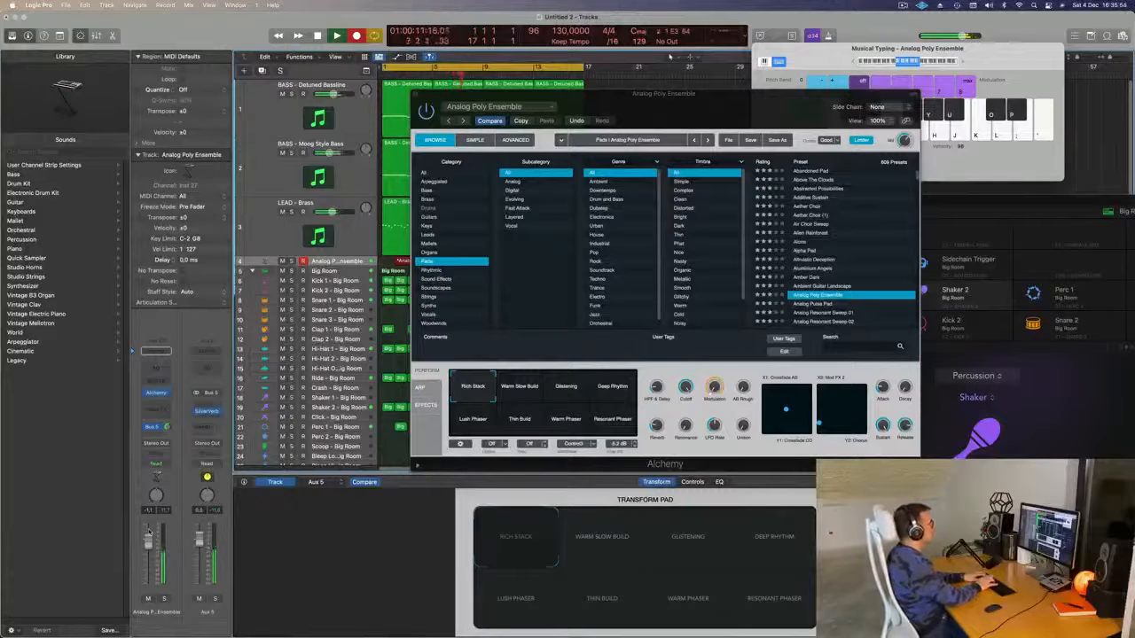
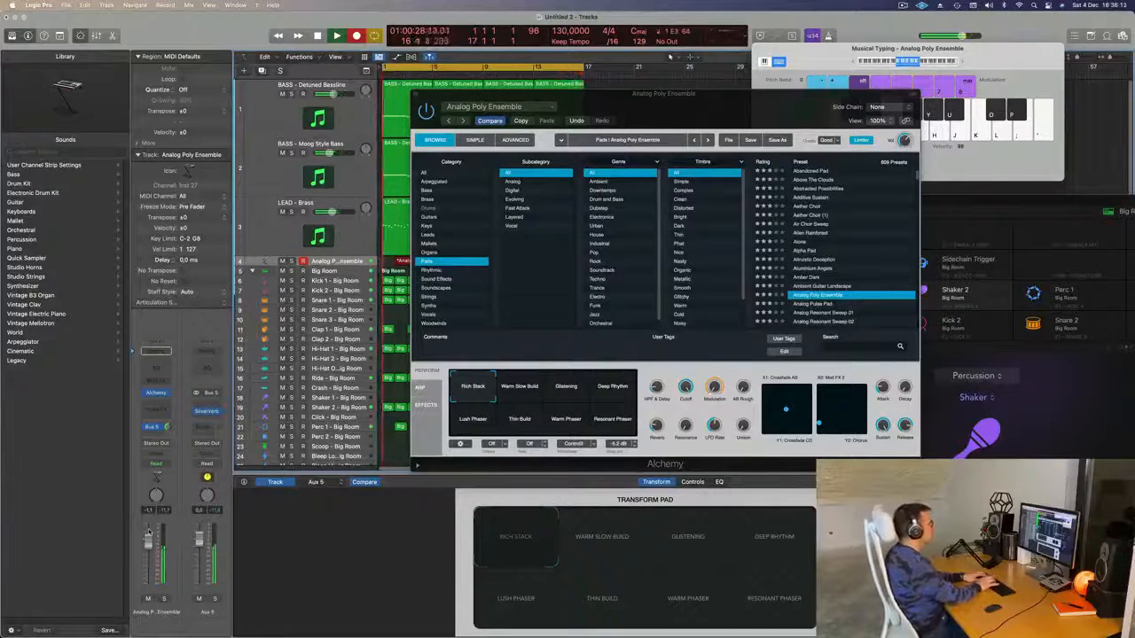
- Stop recording, split the pad take at bar 13, delete the left part, and move the rest to bar 1
{"action": "key", "text": "space"}
{"action": "left_click_drag", "start_coordinate": [689, 93], "coordinate": [966, 104]}
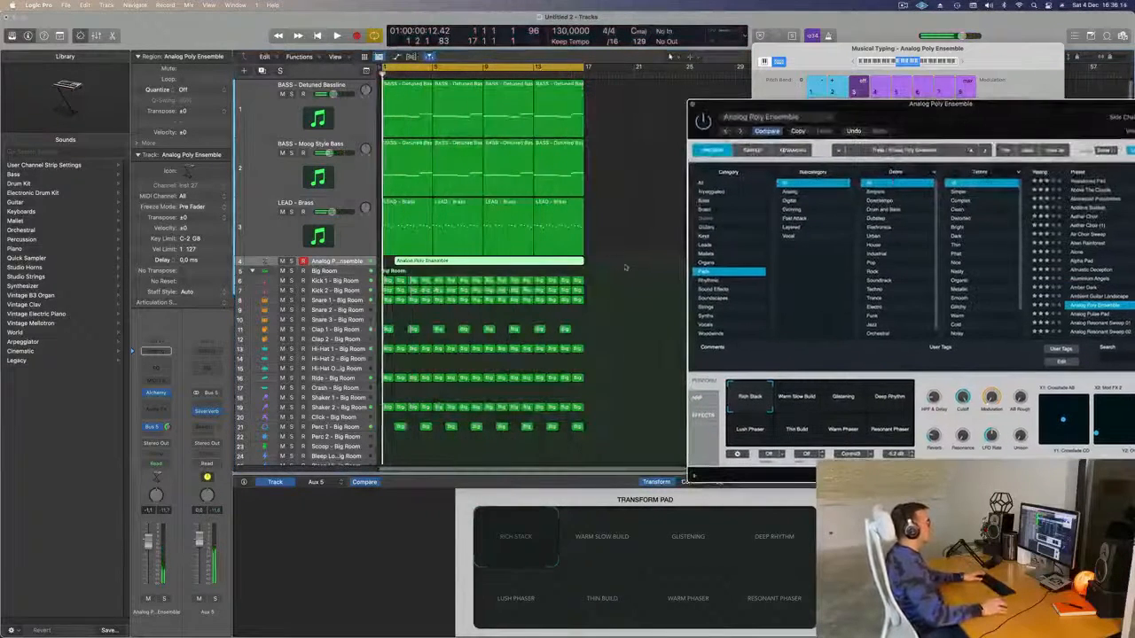
{"action": "key", "text": "space"}
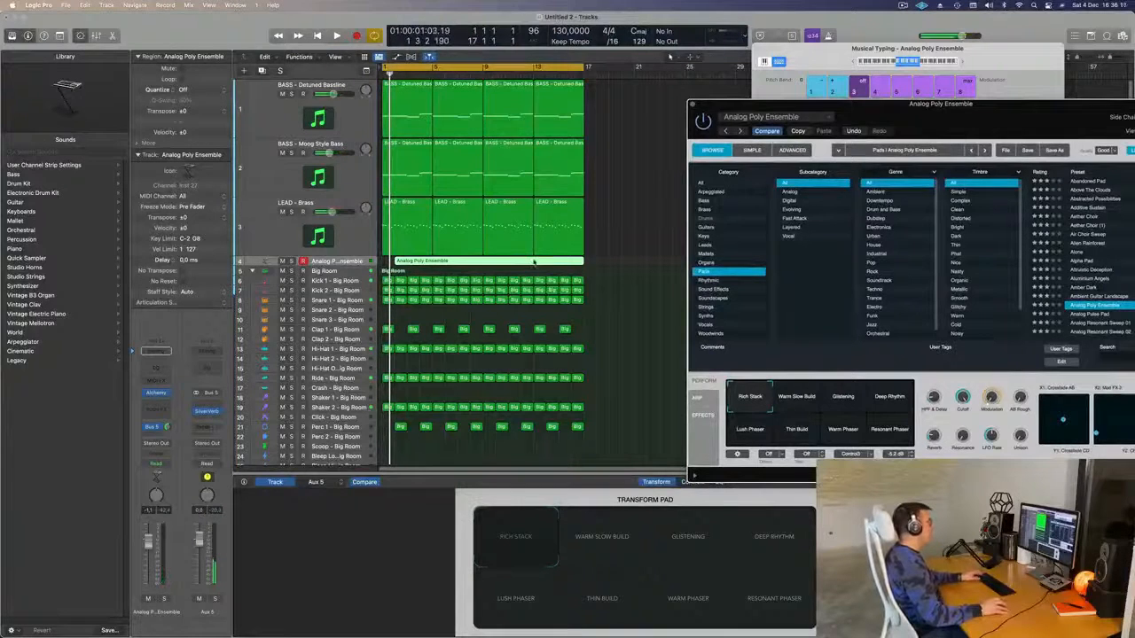
{"action": "double_click", "coordinate": [534, 263], "text": "super"}
{"action": "left_click", "coordinate": [518, 261]}
{"action": "key", "text": "Delete"}
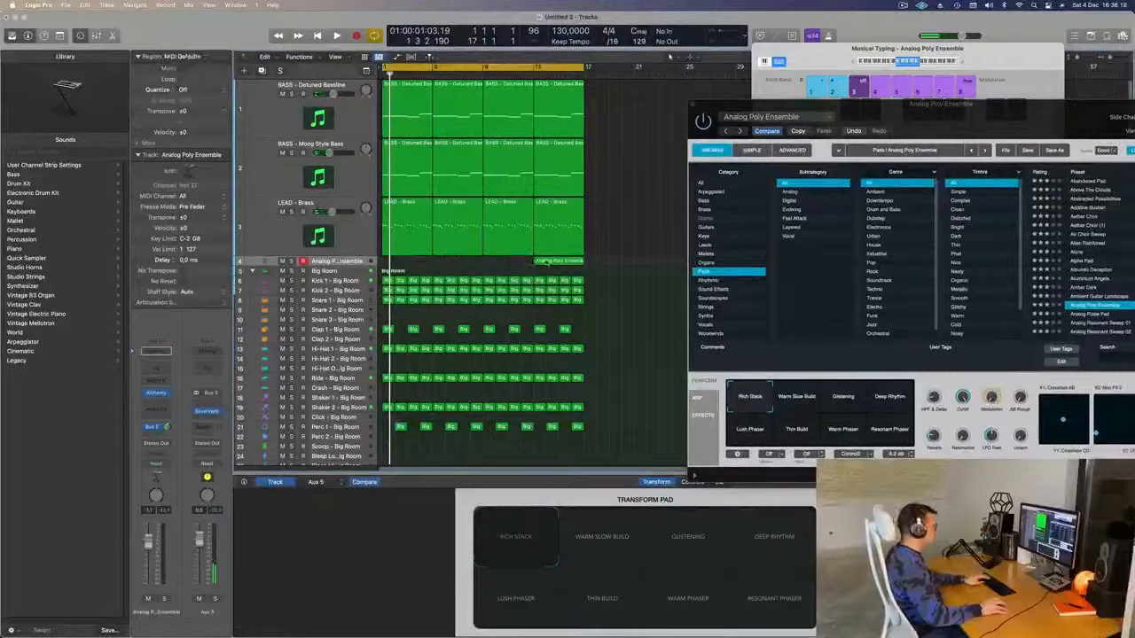
{"action": "left_click_drag", "start_coordinate": [543, 262], "coordinate": [341, 259]}
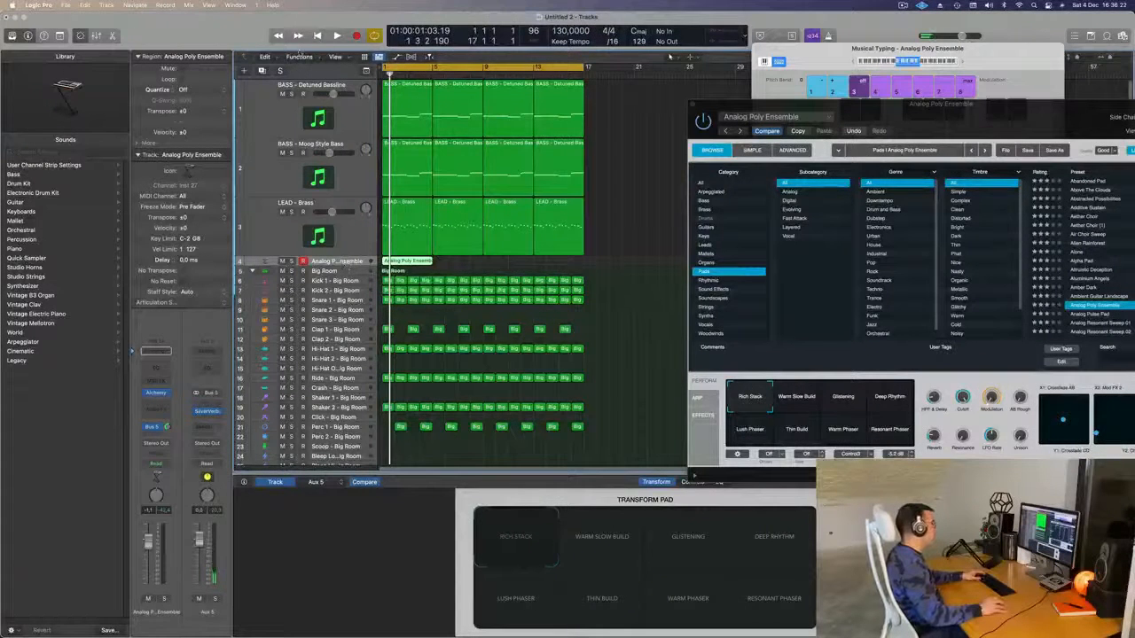
- Enlarge the Analog Poly Ensemble track with Track Zoom and play from the start
{"action": "left_click", "coordinate": [59, 36]}
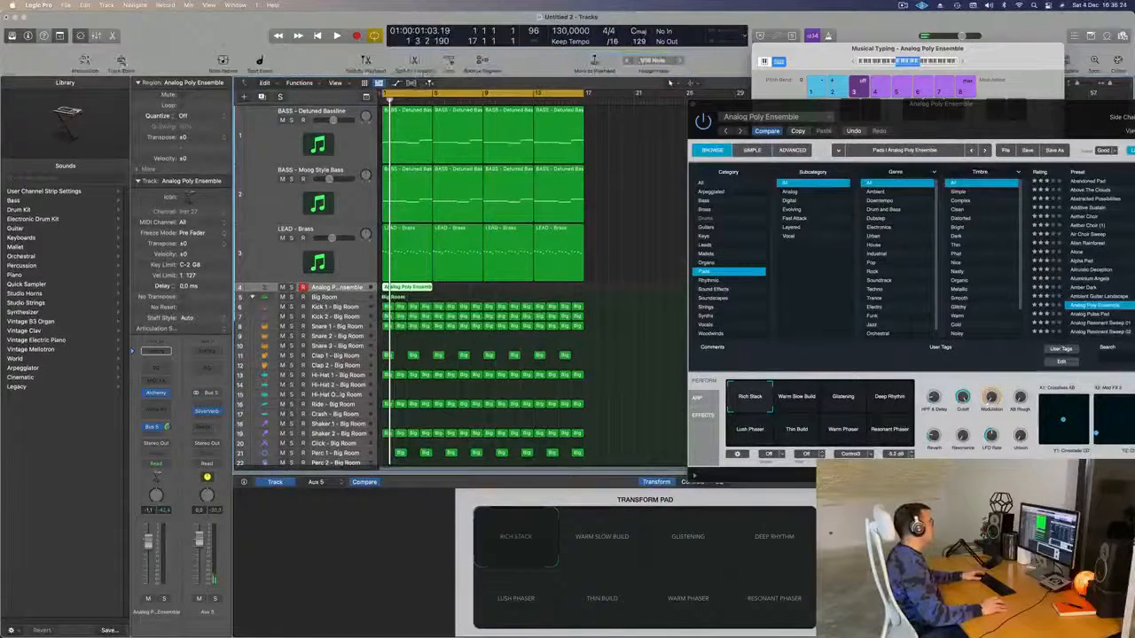
{"action": "left_click", "coordinate": [122, 62]}
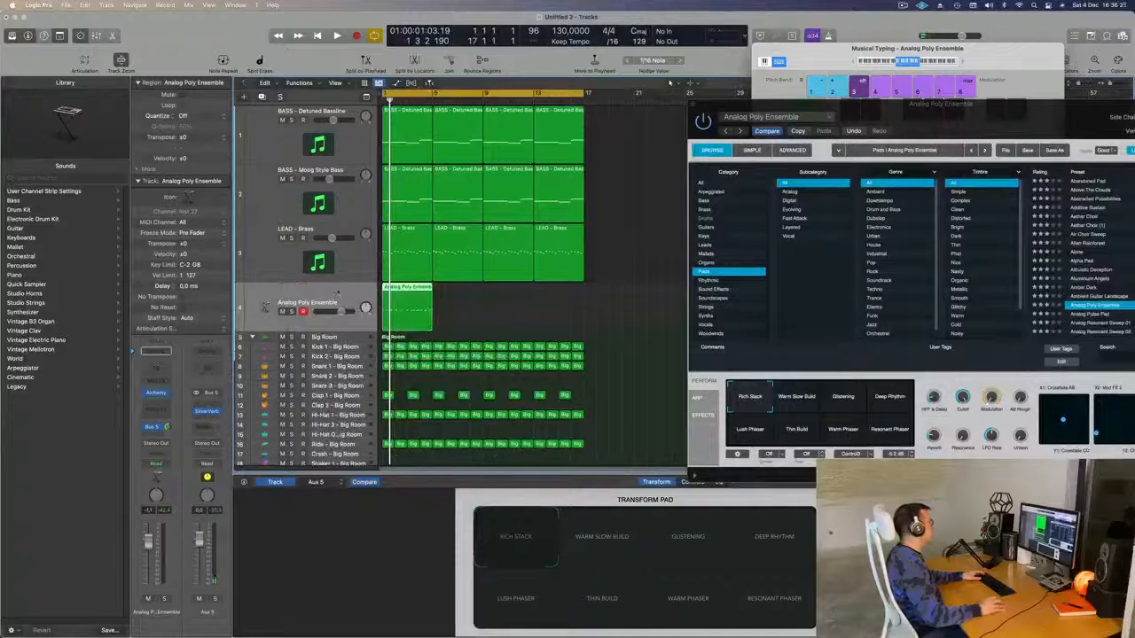
{"action": "key", "text": "space"}
{"action": "key", "text": "space"}
{"action": "left_click", "coordinate": [485, 314]}
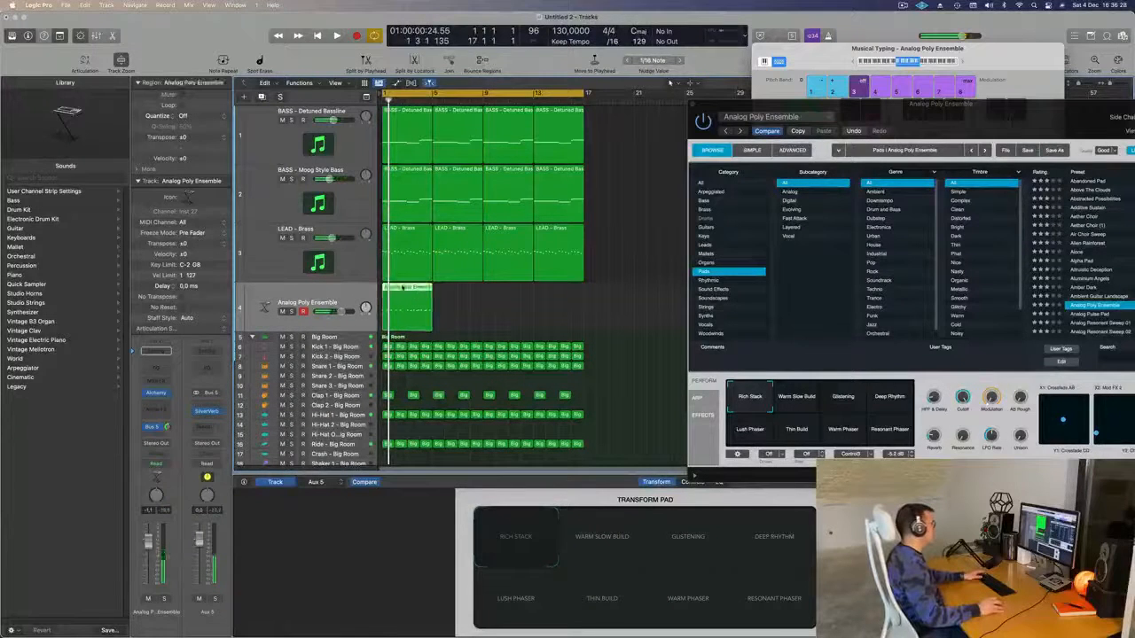
- Show the pad region's notes in the Piano Roll, zoomed out, and close the Alchemy window
{"action": "double_click", "coordinate": [403, 288]}
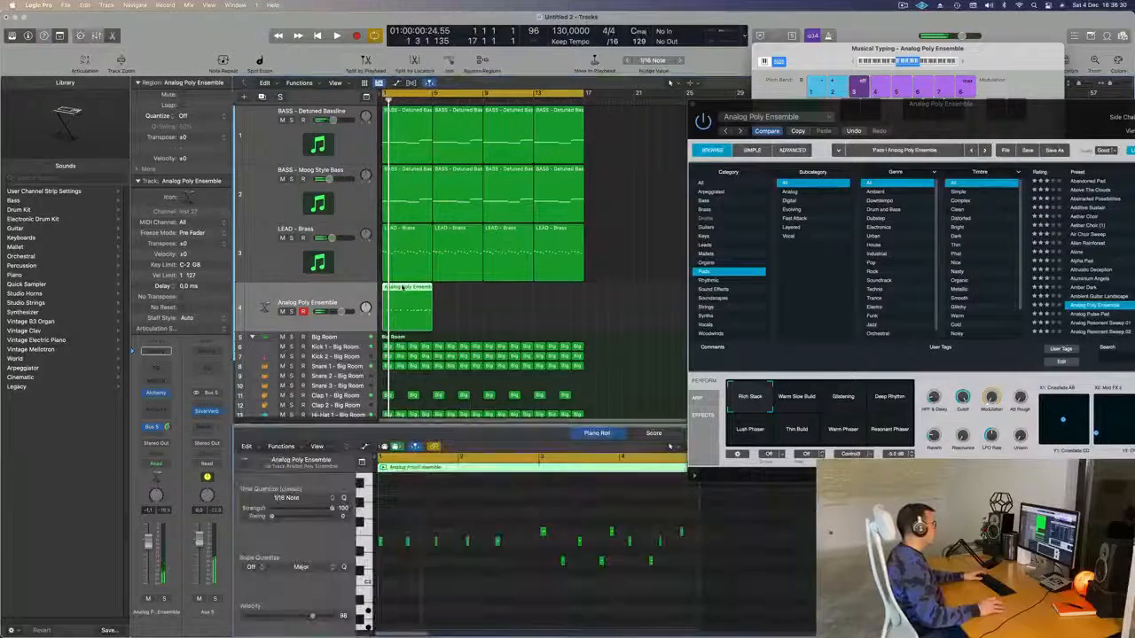
{"action": "key", "text": "super+a"}
{"action": "left_click", "coordinate": [461, 605]}
{"action": "key", "text": "space"}
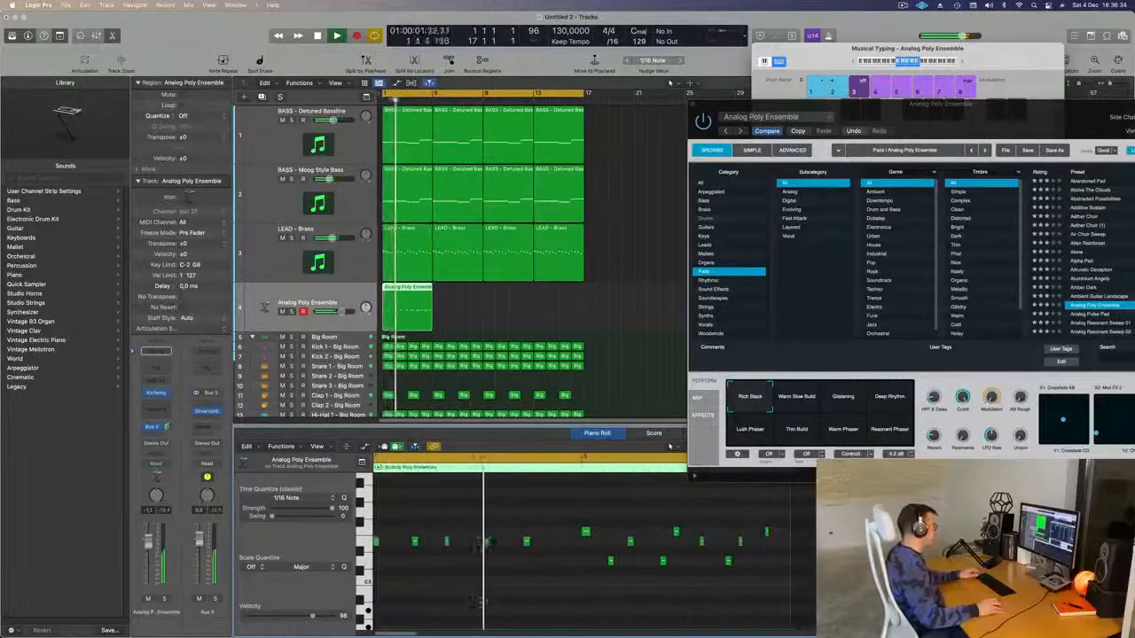
{"action": "key", "text": "super+Left"}
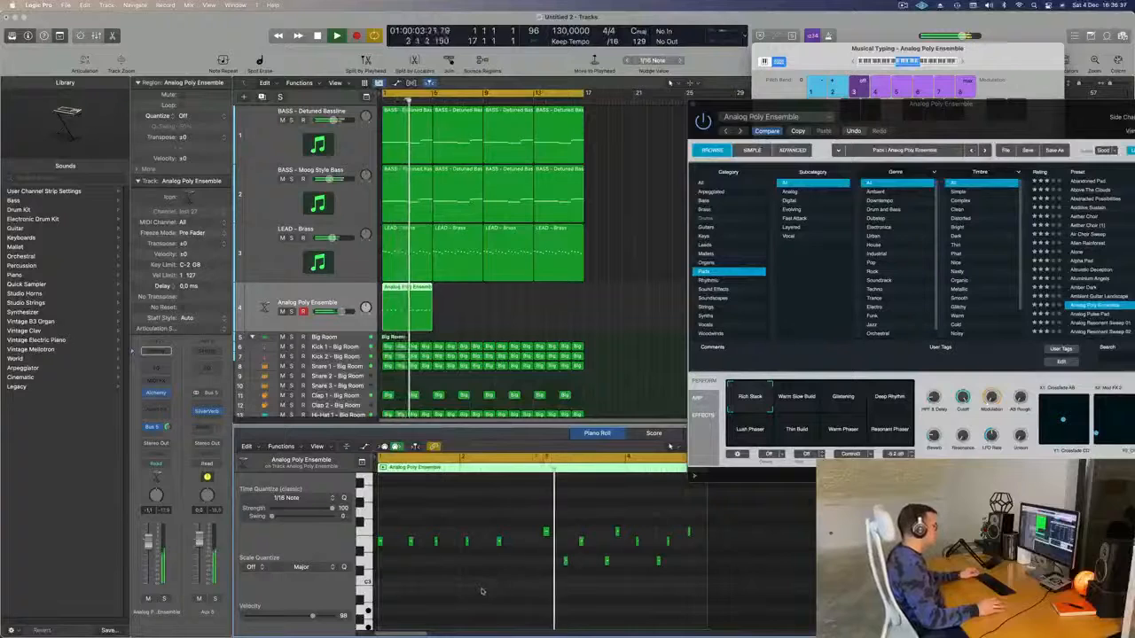
{"action": "scroll", "coordinate": [492, 567], "scroll_direction": "right", "scroll_amount": 3}
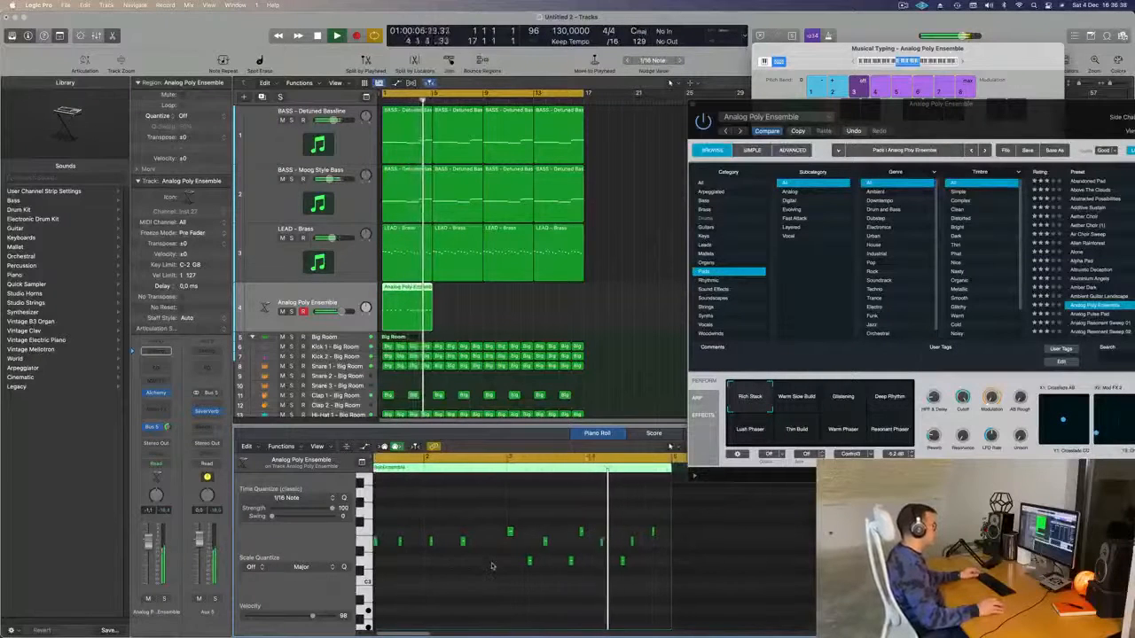
{"action": "scroll", "coordinate": [492, 566], "scroll_direction": "left", "scroll_amount": 3}
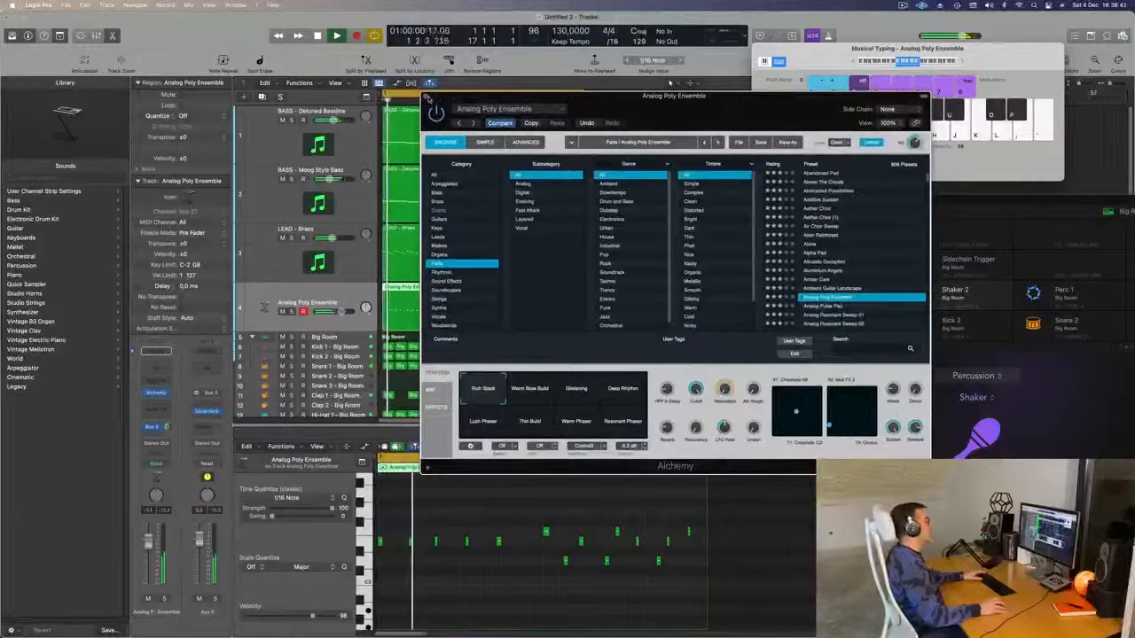
{"action": "key", "text": "super+w"}
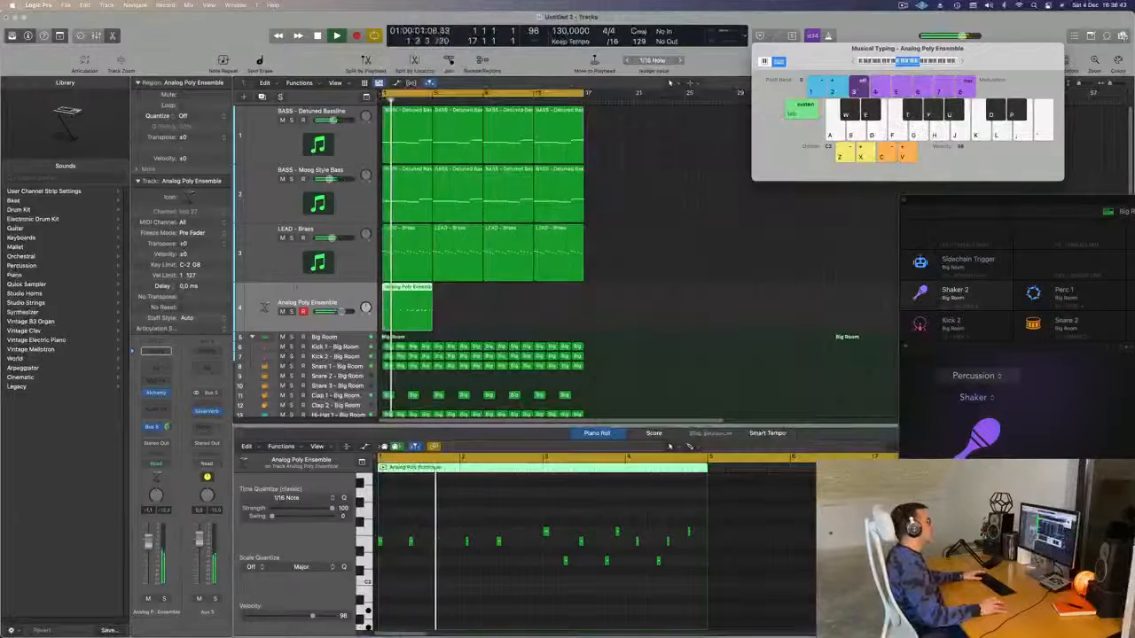
{"action": "key", "text": "Return"}
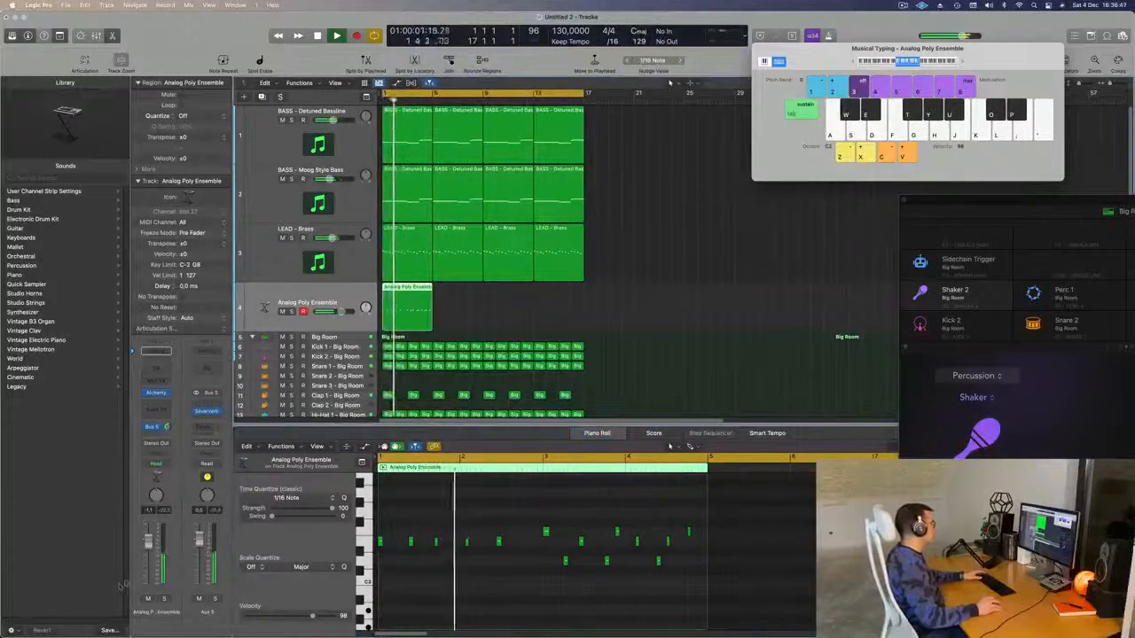
- Enable the pad's Channel EQ low cut and sweep it to about 550 Hz
{"action": "left_click", "coordinate": [157, 353]}
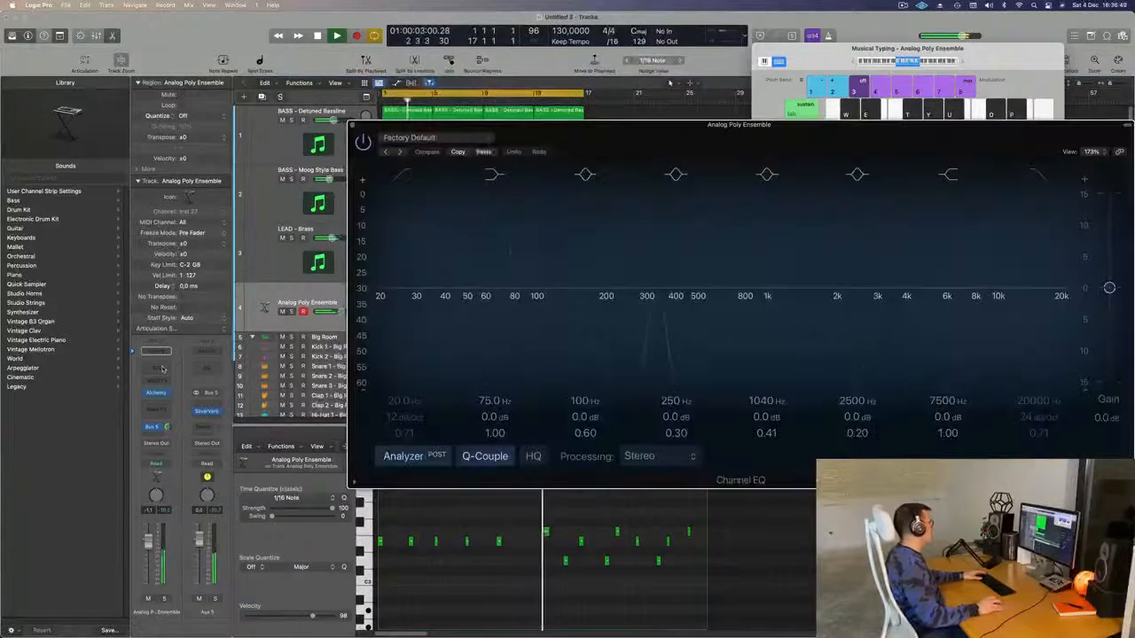
{"action": "left_click_drag", "start_coordinate": [408, 174], "coordinate": [266, 181]}
{"action": "left_click", "coordinate": [266, 181]}
{"action": "left_click_drag", "start_coordinate": [282, 288], "coordinate": [597, 223]}
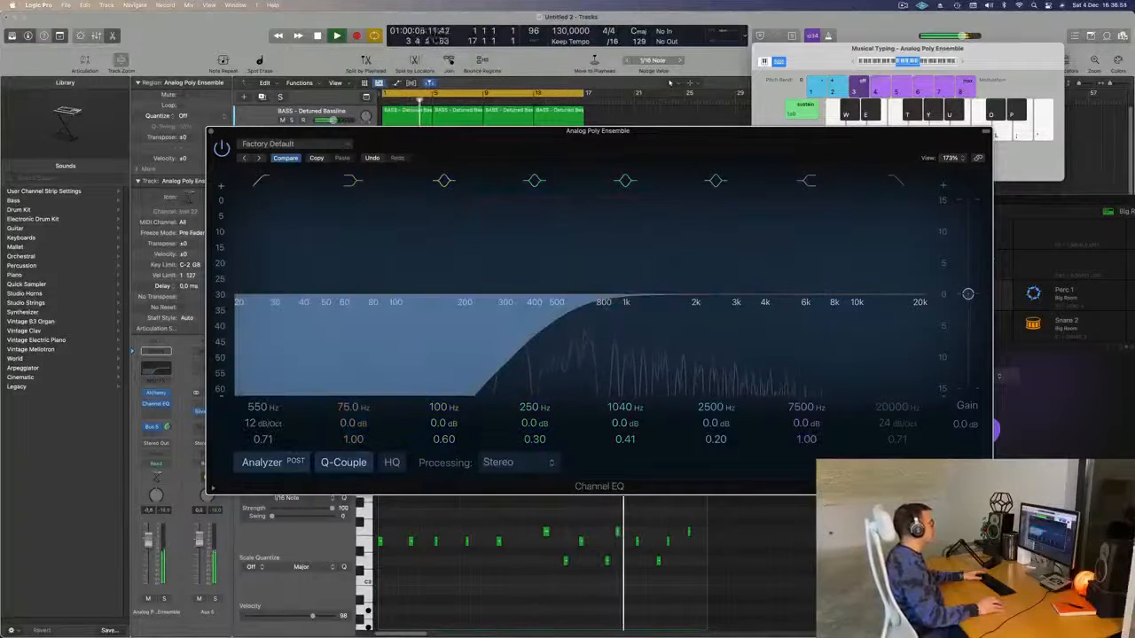
{"action": "left_click_drag", "start_coordinate": [537, 147], "coordinate": [571, 155]}
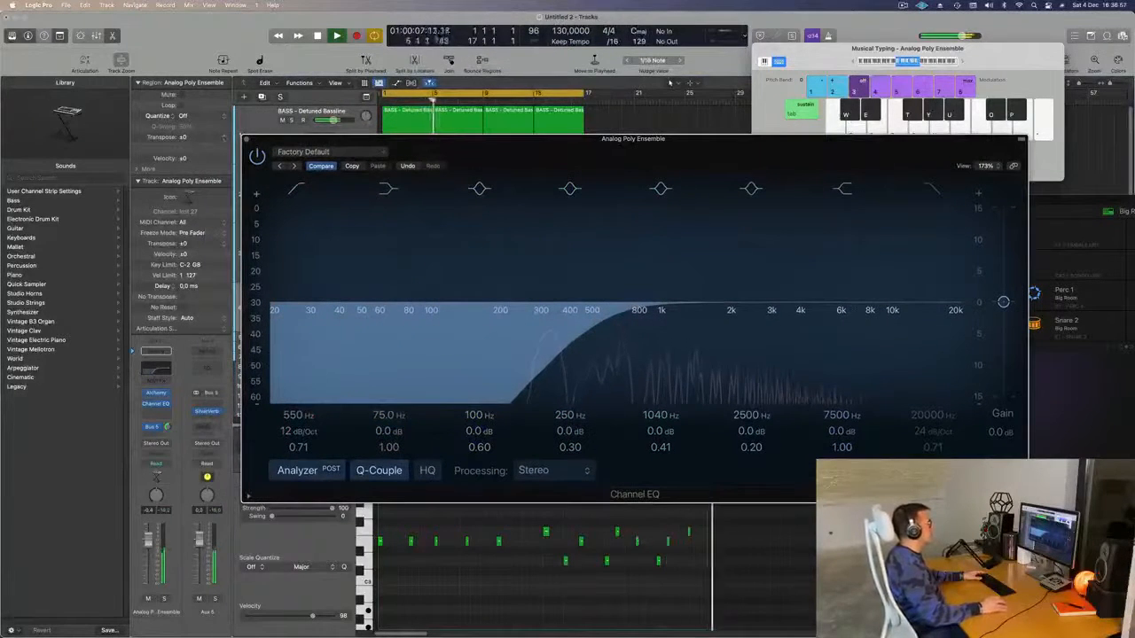
{"action": "left_click", "coordinate": [248, 140]}
{"action": "key", "text": "Return"}
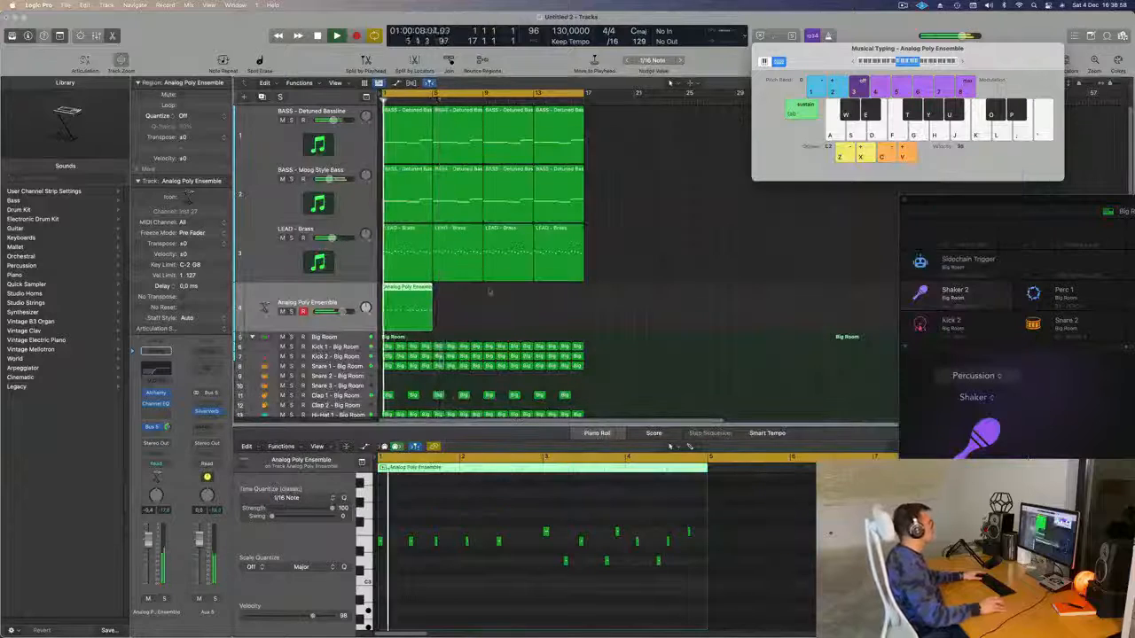
- Copy the Analog Poly Ensemble region to bar 9 and play the song back
{"action": "left_click_drag", "start_coordinate": [396, 311], "coordinate": [517, 271]}
{"action": "scroll", "coordinate": [618, 295], "scroll_direction": "down", "scroll_amount": 1}
{"action": "key", "text": "space"}
{"action": "key", "text": "space"}
{"action": "scroll", "coordinate": [638, 326], "scroll_direction": "down", "scroll_amount": 3}
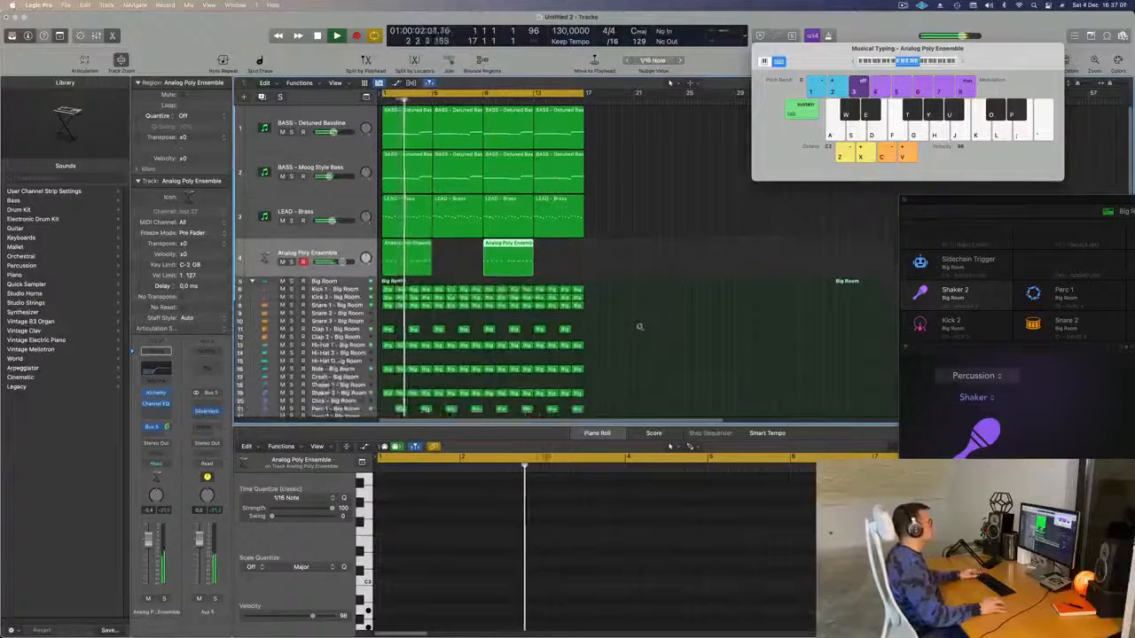
{"action": "scroll", "coordinate": [644, 330], "scroll_direction": "down", "scroll_amount": 1}
{"action": "left_click", "coordinate": [644, 331]}
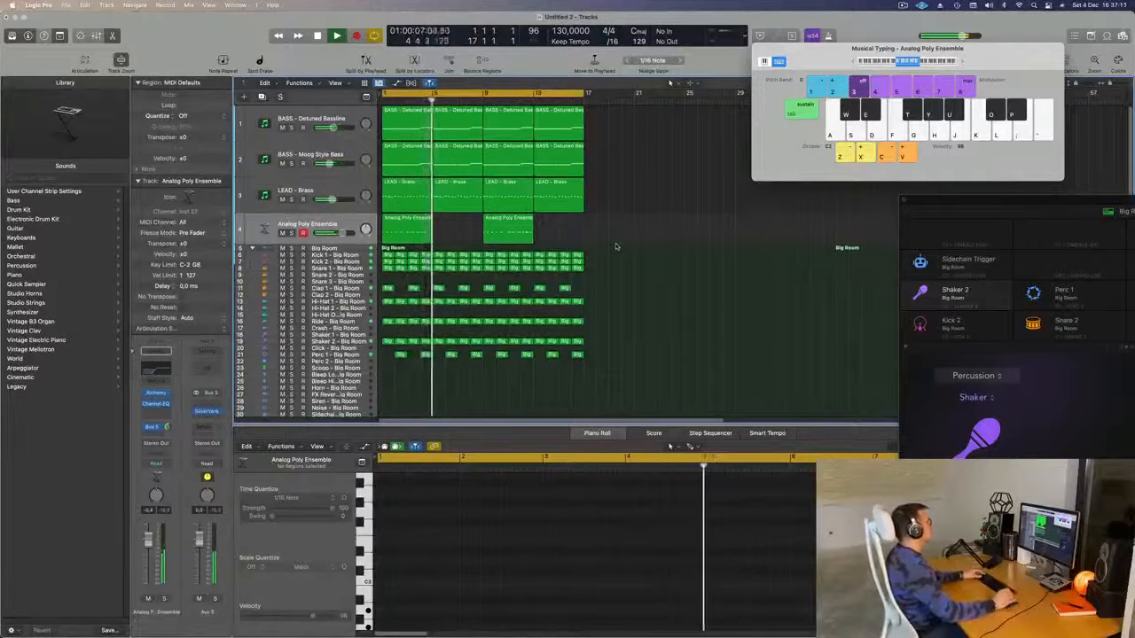
{"action": "key", "text": "space"}
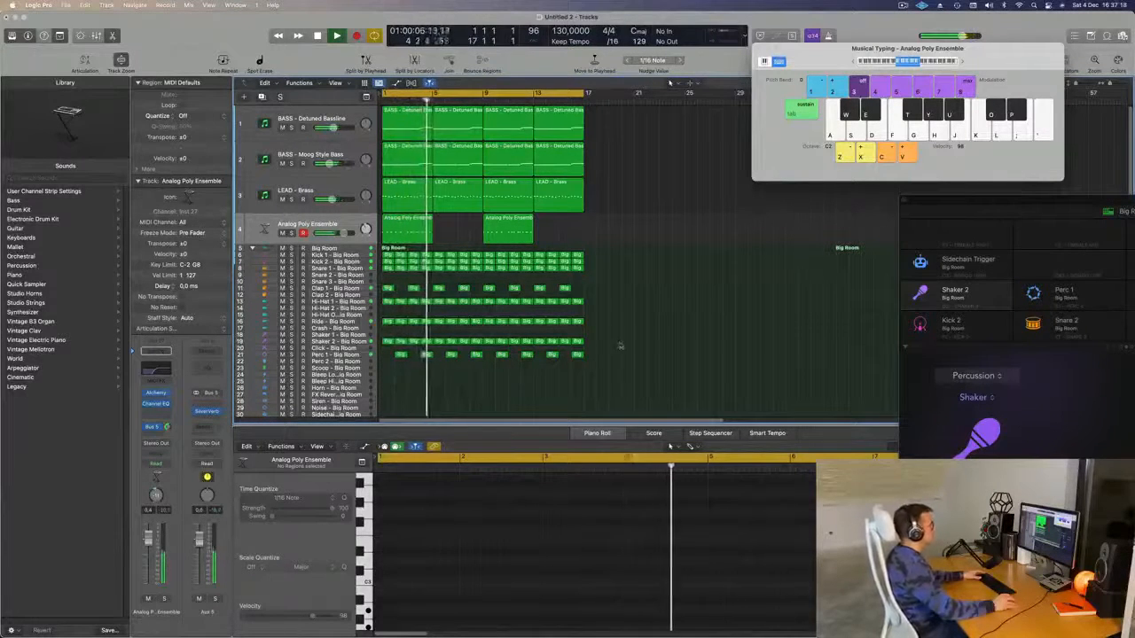
{"action": "scroll", "coordinate": [650, 300], "scroll_direction": "down", "scroll_amount": 1}
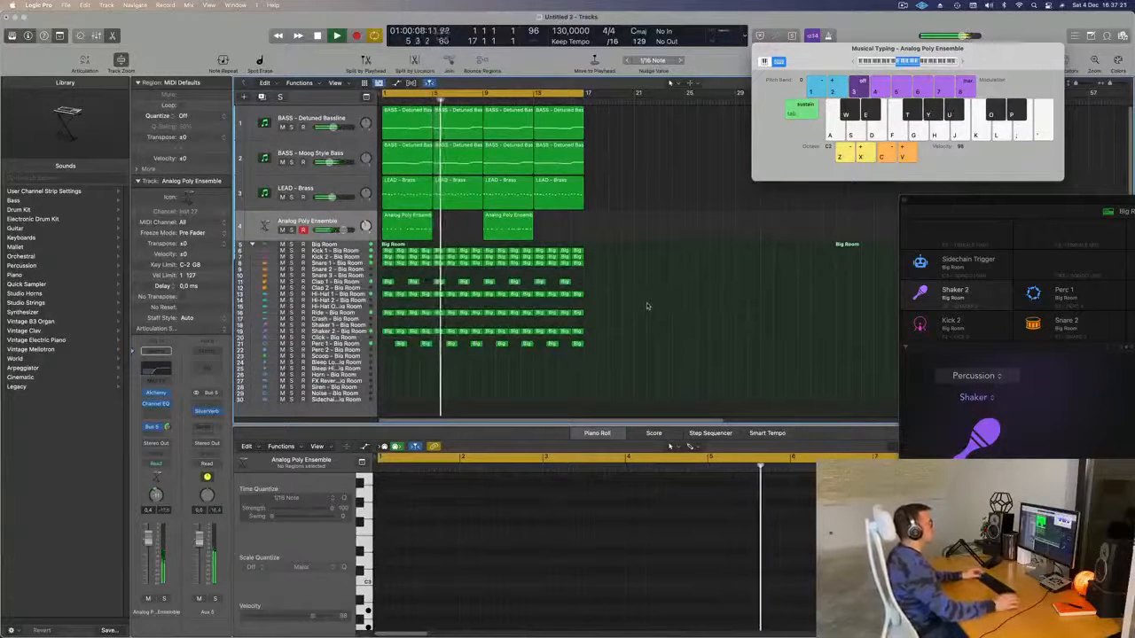
{"action": "key", "text": "Return"}
{"action": "left_click", "coordinate": [310, 222]}
{"action": "key", "text": "space"}
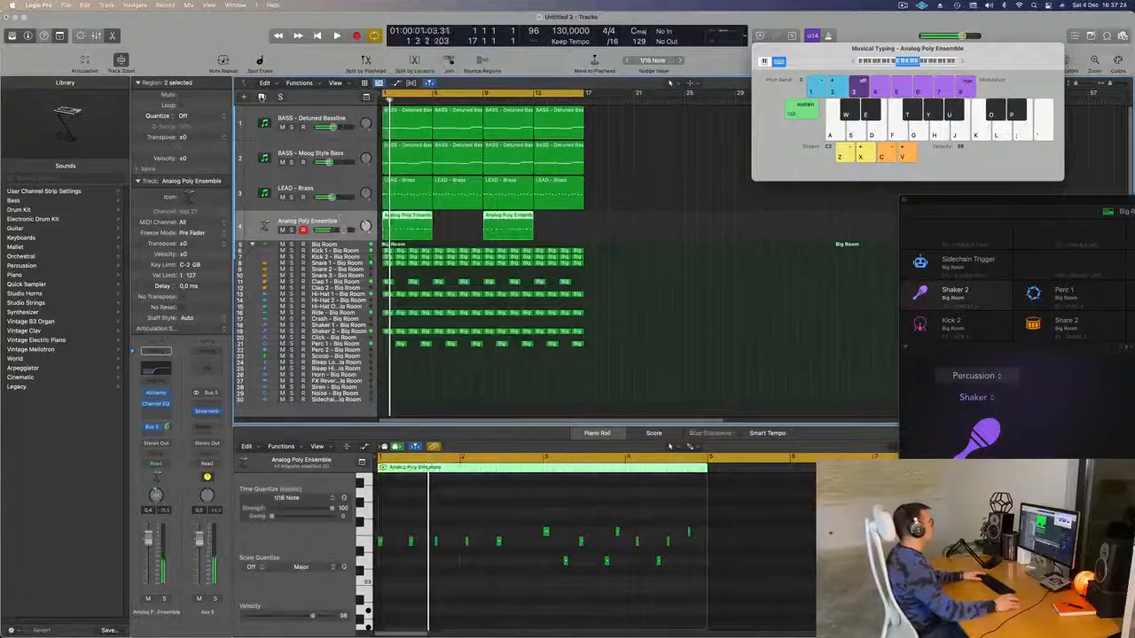
- Duplicate the pad track as track 5 and move a pad region onto it at bar 5
{"action": "key", "text": "super+d"}
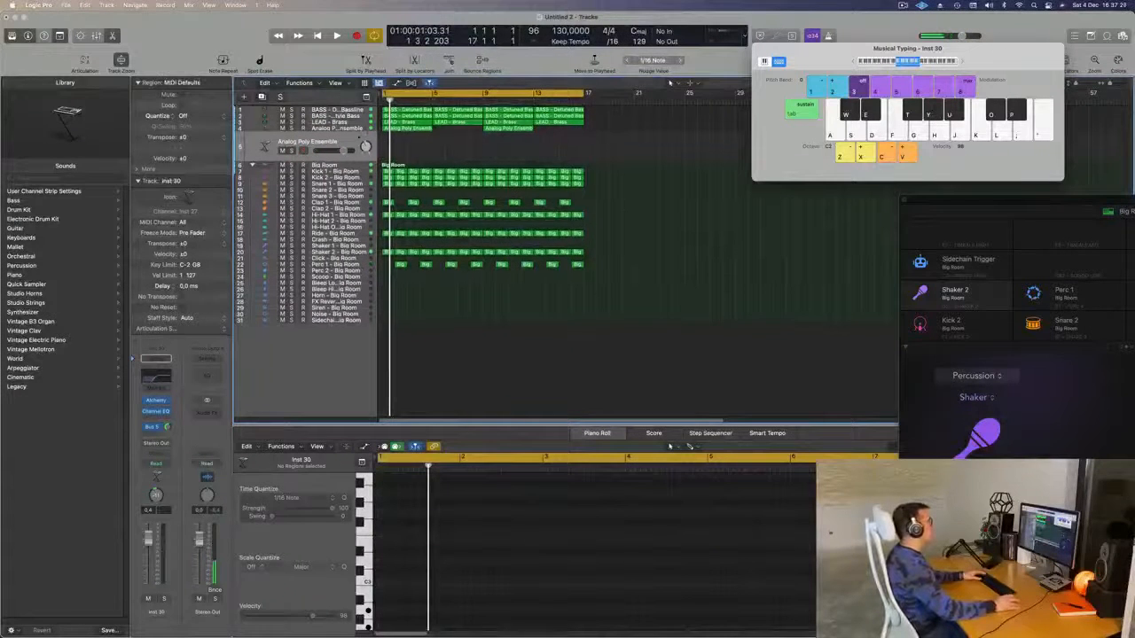
{"action": "left_click_drag", "start_coordinate": [347, 160], "coordinate": [348, 176]}
{"action": "scroll", "coordinate": [434, 209], "scroll_direction": "up", "scroll_amount": 5}
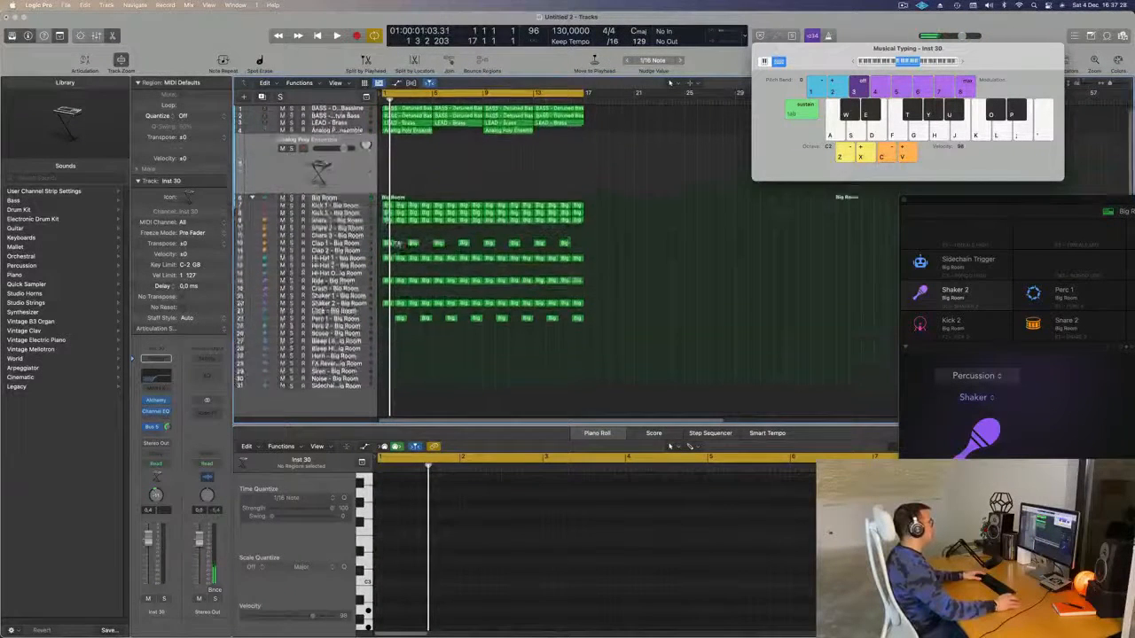
{"action": "scroll", "coordinate": [434, 209], "scroll_direction": "up", "scroll_amount": 3}
{"action": "left_click", "coordinate": [385, 101]}
{"action": "left_click_drag", "start_coordinate": [414, 149], "coordinate": [463, 177]}
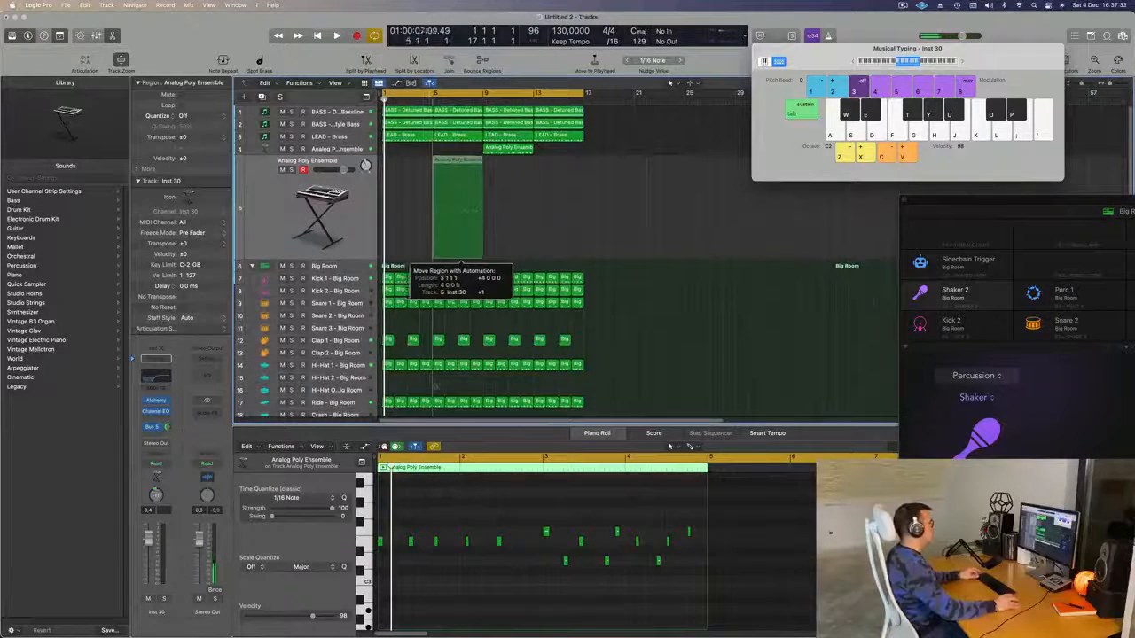
{"action": "left_click_drag", "start_coordinate": [450, 321], "coordinate": [450, 321]}
- Lengthen a note in the track 5 region to about bar 7
{"action": "scroll", "coordinate": [754, 535], "scroll_direction": "down", "scroll_amount": 3}
{"action": "key", "text": "super+a"}
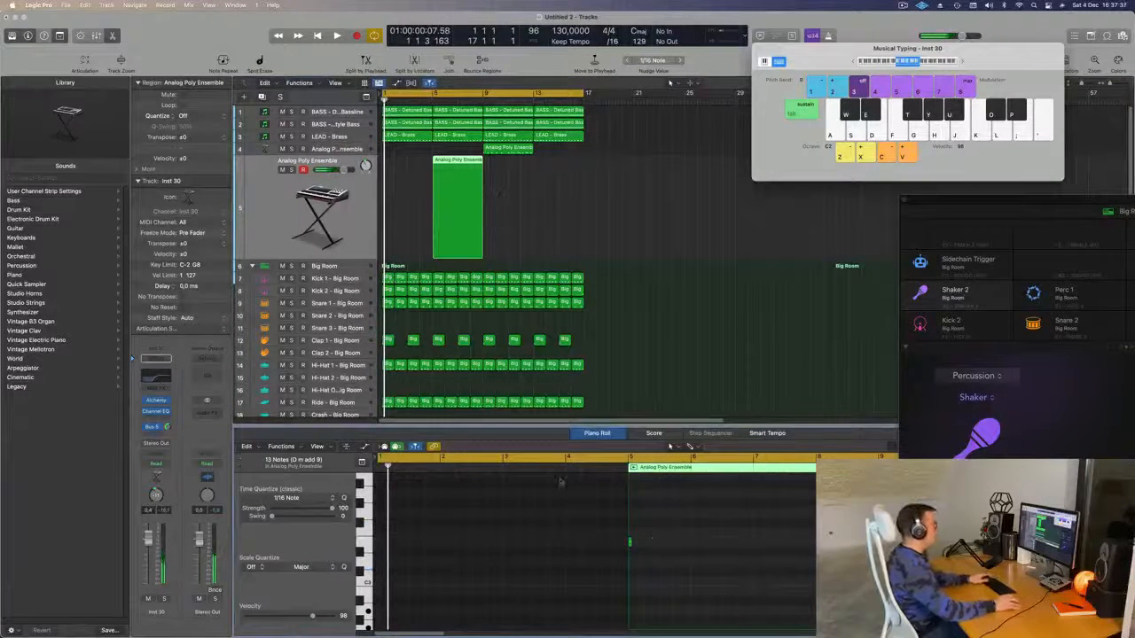
{"action": "left_click", "coordinate": [631, 542]}
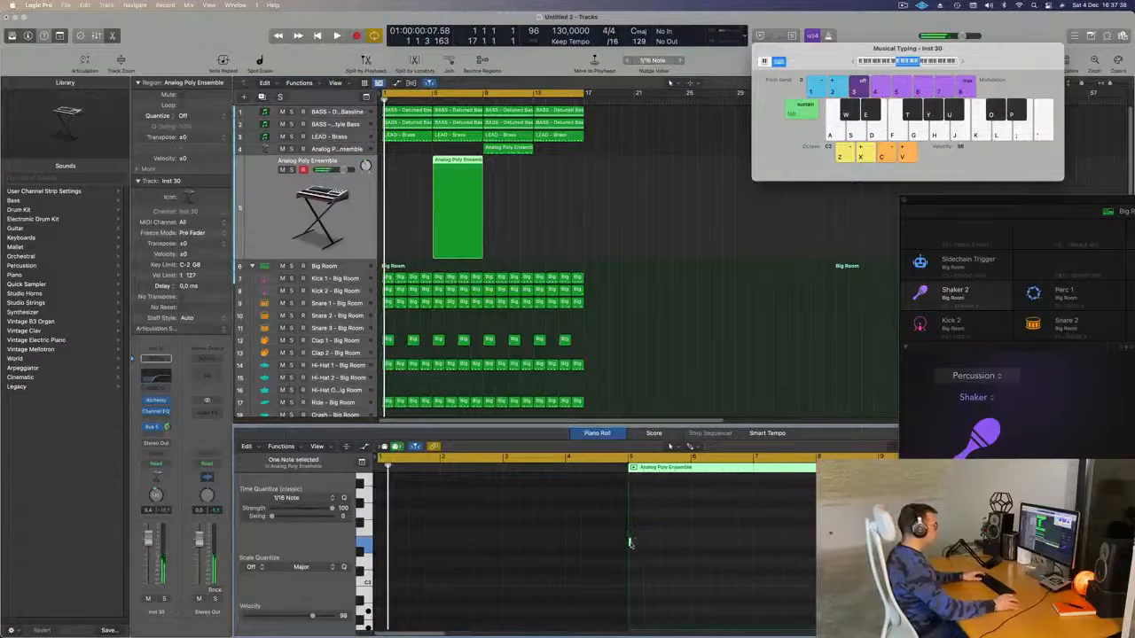
{"action": "left_click_drag", "start_coordinate": [630, 541], "coordinate": [750, 551]}
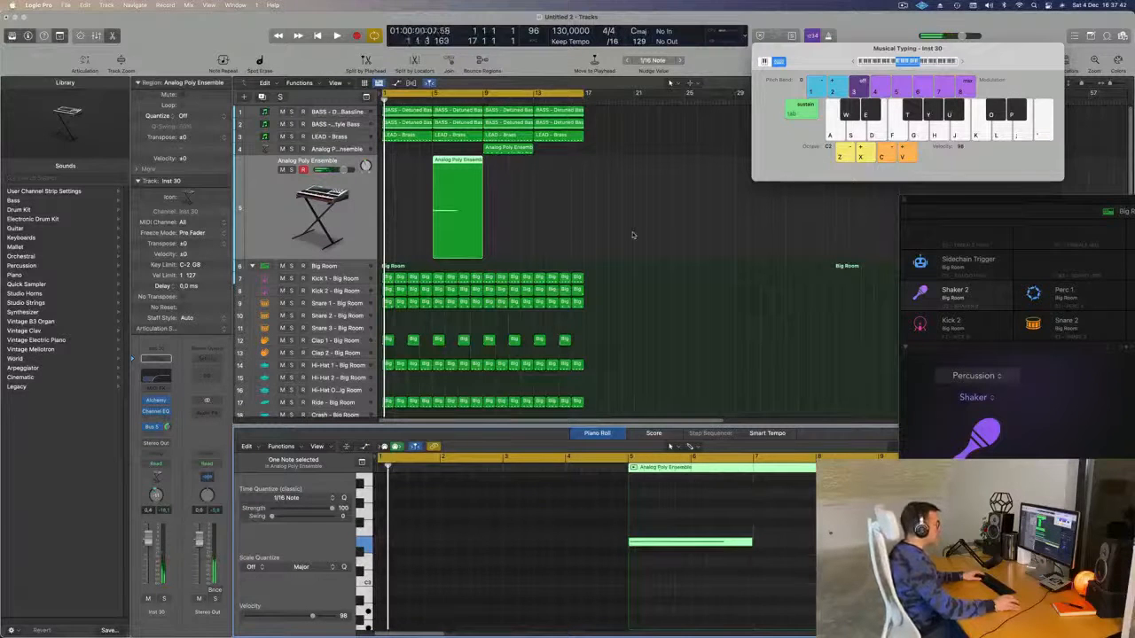
- Copy the bar 9 region to bar 1, mute LEAD - Brass, and open the pad's Alchemy synth
{"action": "left_click_drag", "start_coordinate": [507, 150], "coordinate": [408, 155]}
{"action": "key", "text": "space"}
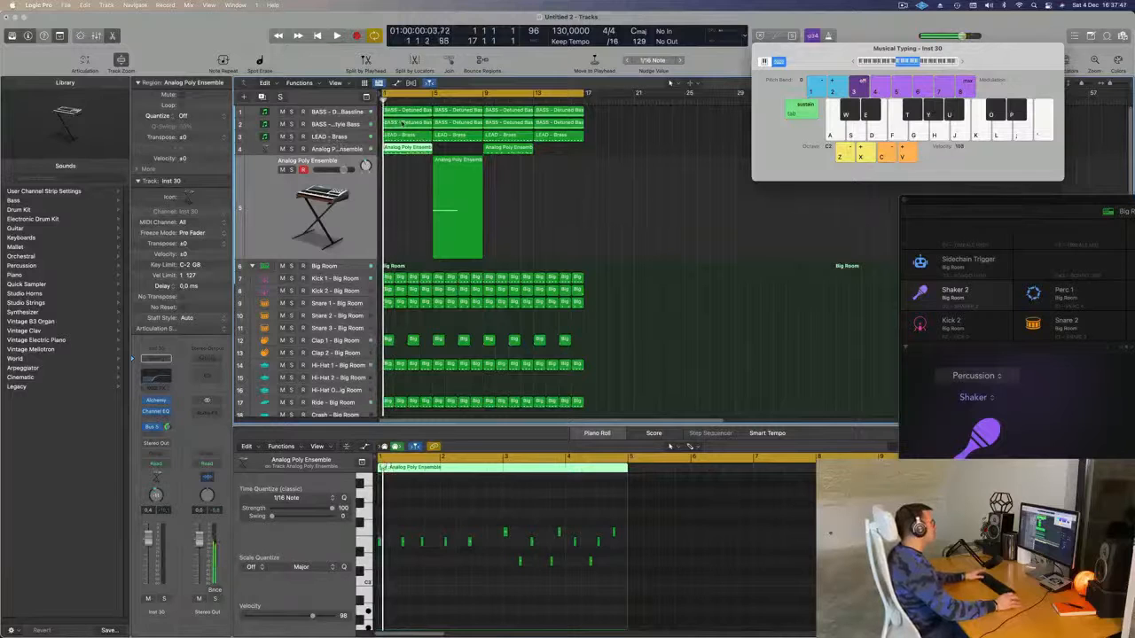
{"action": "left_click", "coordinate": [282, 136]}
{"action": "key", "text": "space"}
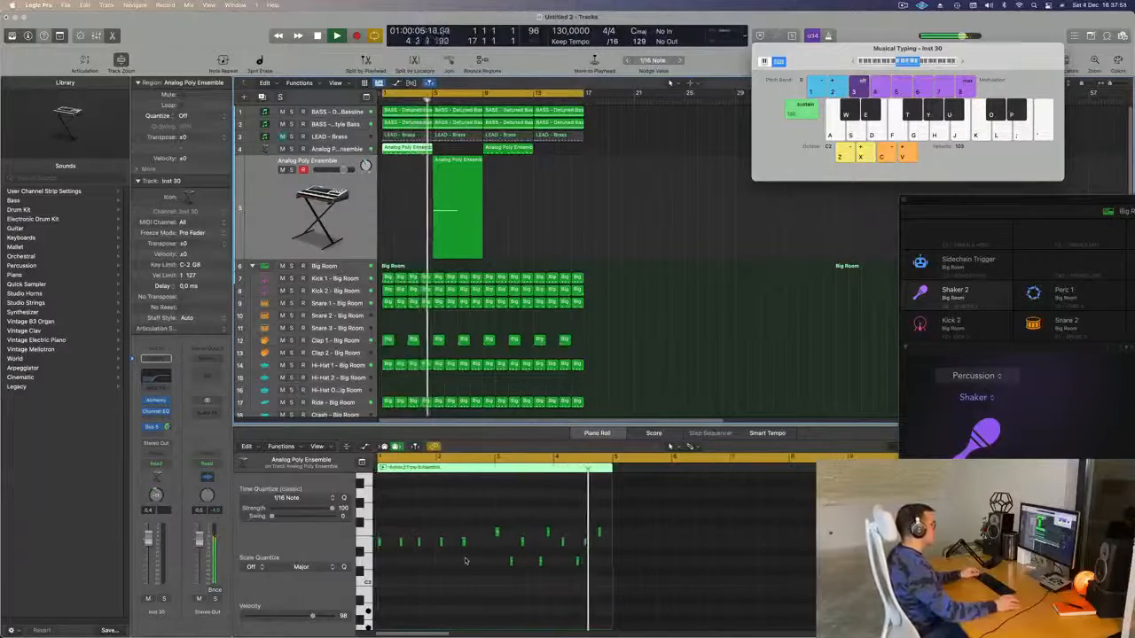
{"action": "left_click", "coordinate": [470, 202]}
{"action": "key", "text": "space"}
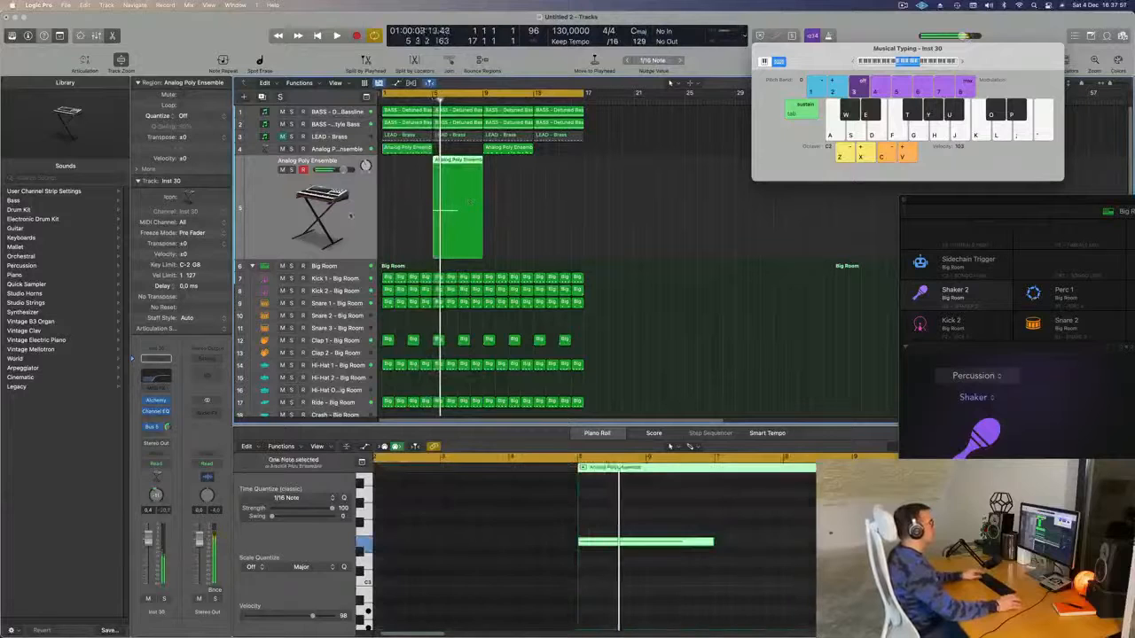
{"action": "left_click", "coordinate": [156, 401]}
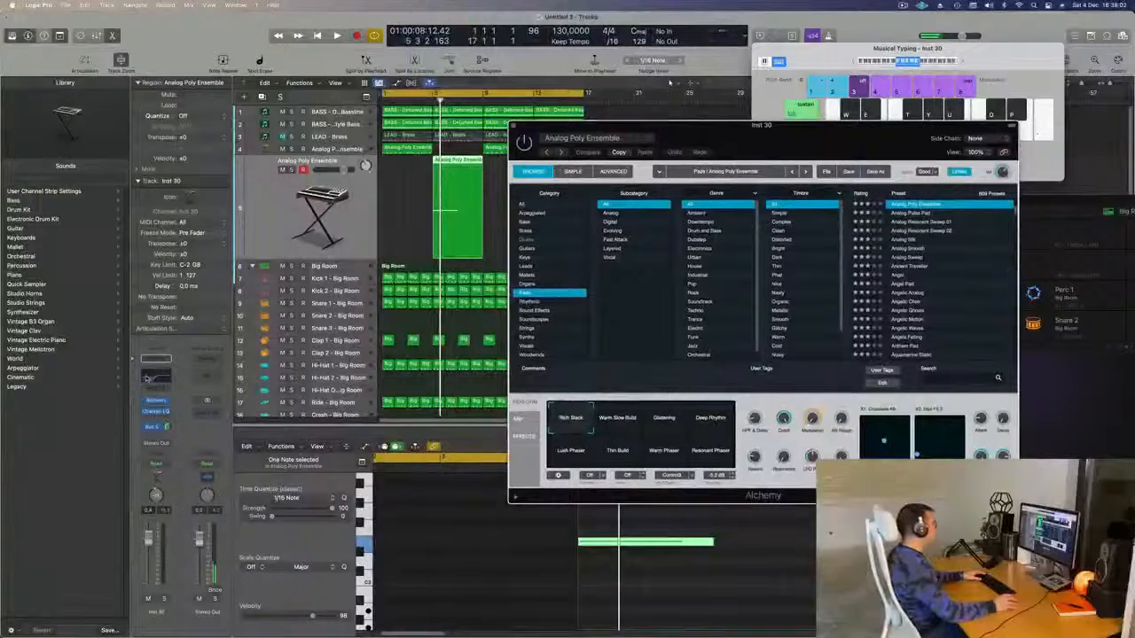
- Switch on the pad's Channel EQ low cut around 122 Hz
{"action": "left_click", "coordinate": [155, 411]}
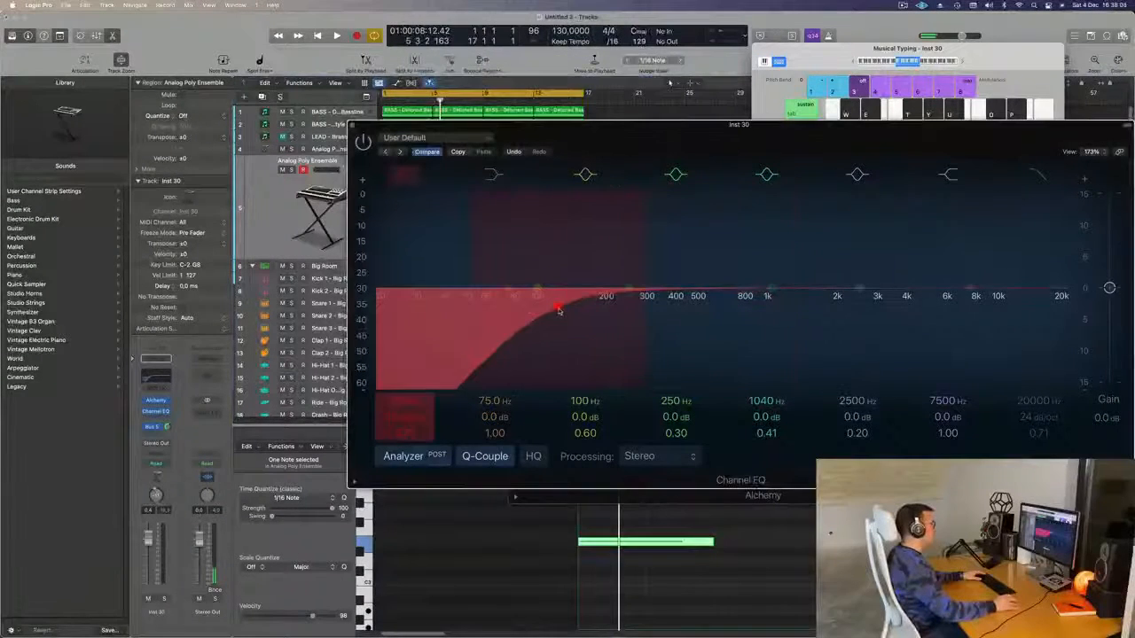
{"action": "left_click", "coordinate": [558, 309]}
{"action": "key", "text": "super+w"}
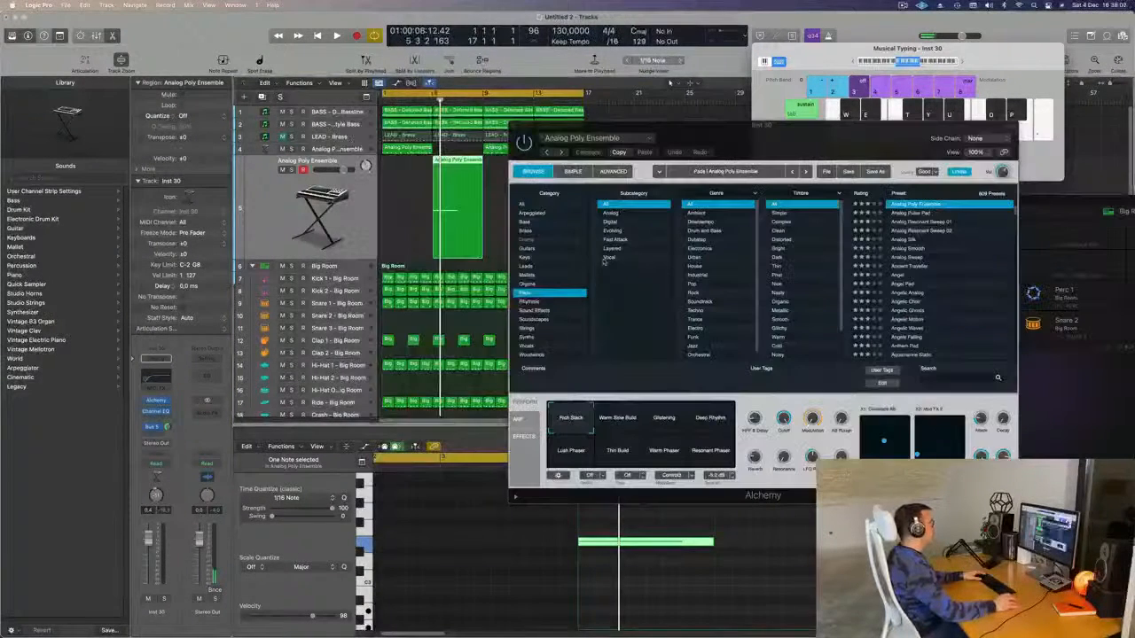
- Audition the Blueprint Sound Effects preset with the cycle starting at bar 5
{"action": "left_click", "coordinate": [521, 310]}
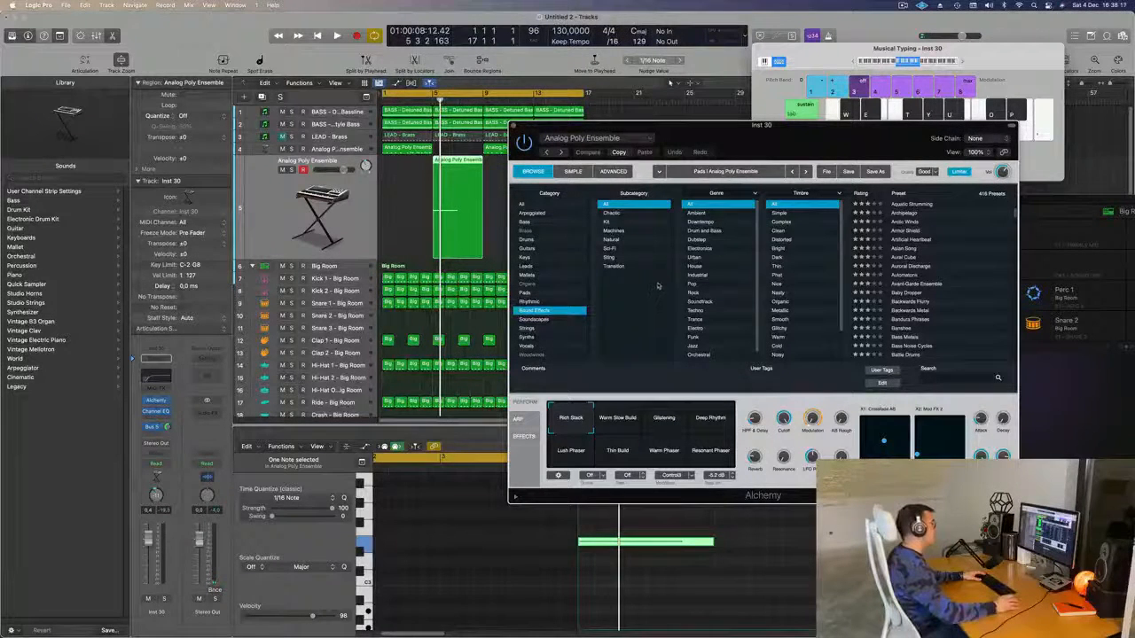
{"action": "scroll", "coordinate": [949, 291], "scroll_direction": "down", "scroll_amount": 5}
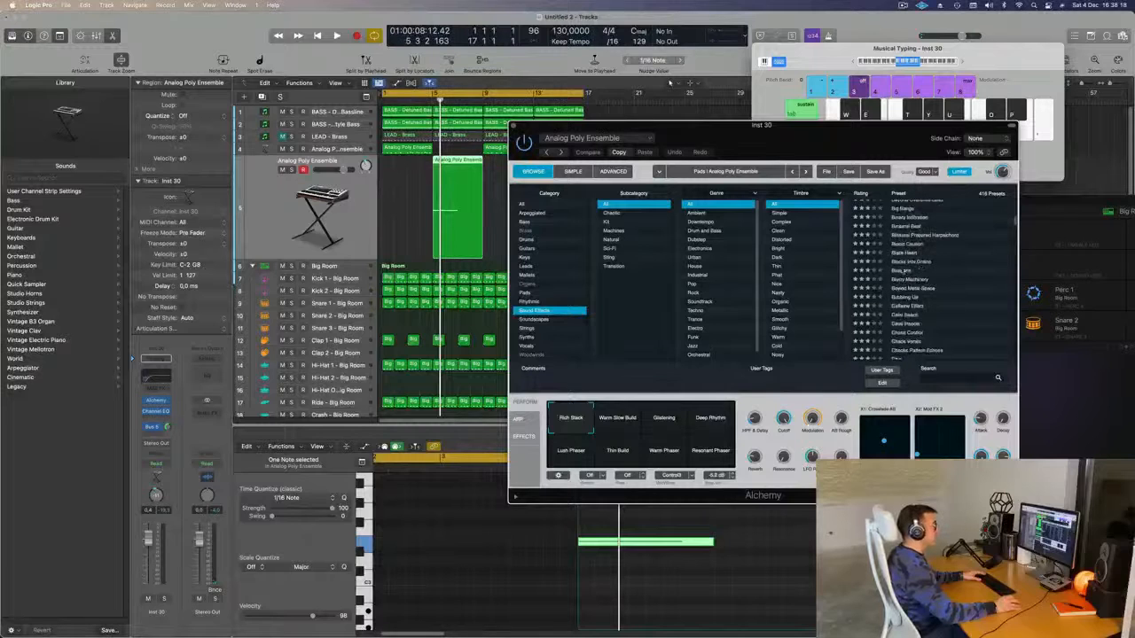
{"action": "left_click", "coordinate": [900, 271]}
{"action": "key", "text": "space"}
{"action": "left_click_drag", "start_coordinate": [775, 125], "coordinate": [858, 130]}
{"action": "left_click_drag", "start_coordinate": [384, 93], "coordinate": [433, 93]}
{"action": "key", "text": "space"}
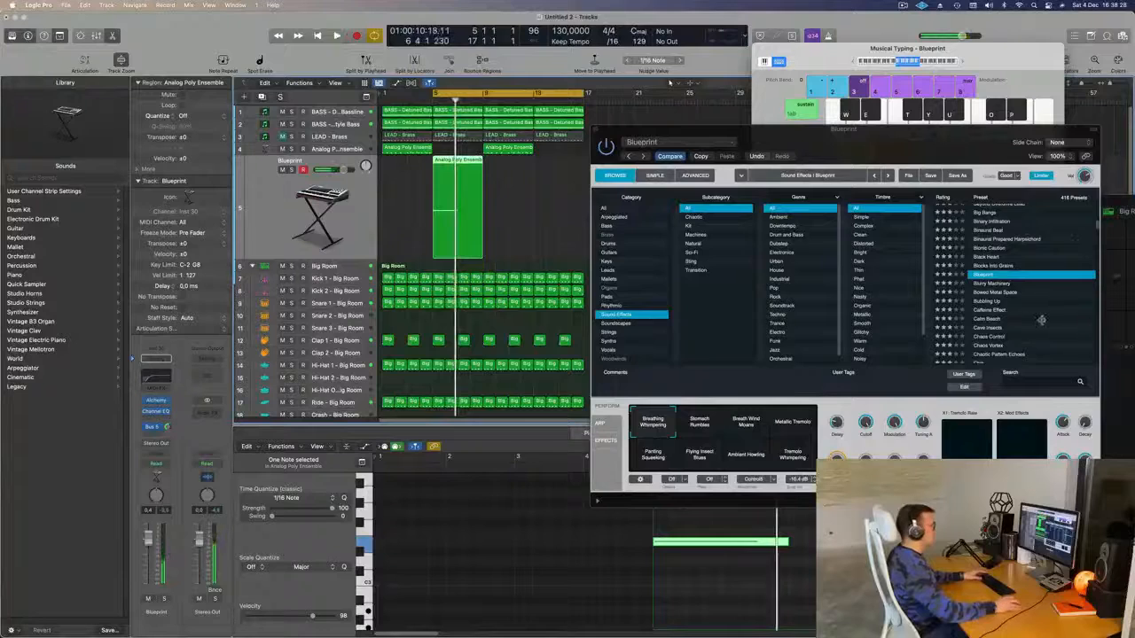
- Load Chaos Control and try the Sweep Chaos, Comb Over and Moon Scream variations
{"action": "scroll", "coordinate": [1042, 320], "scroll_direction": "down", "scroll_amount": 3}
{"action": "left_click", "coordinate": [989, 270]}
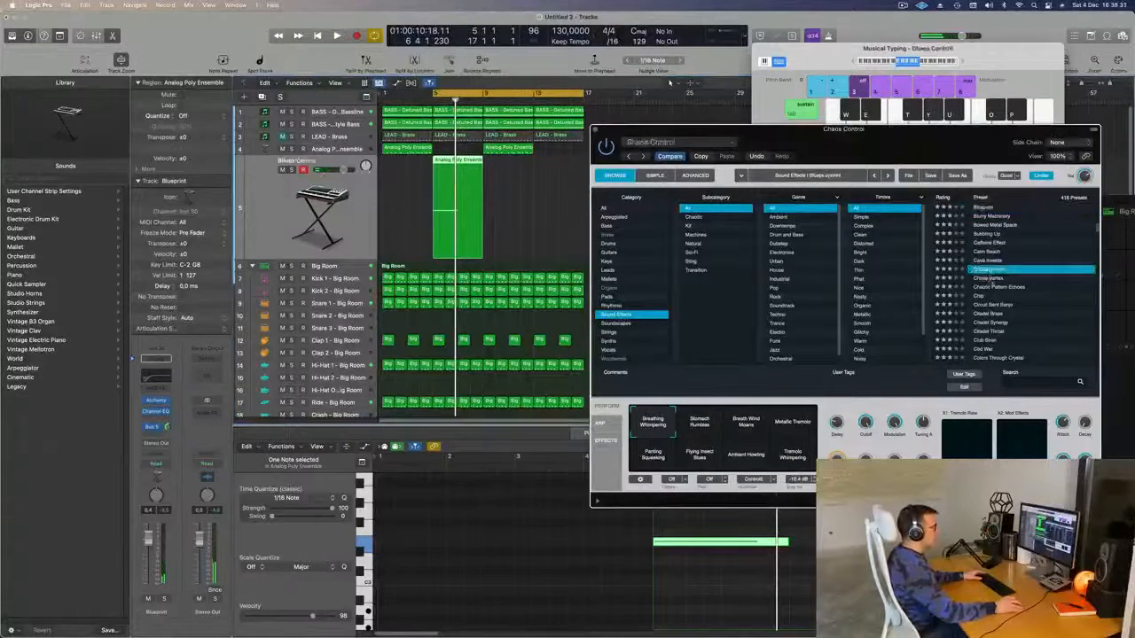
{"action": "key", "text": "space"}
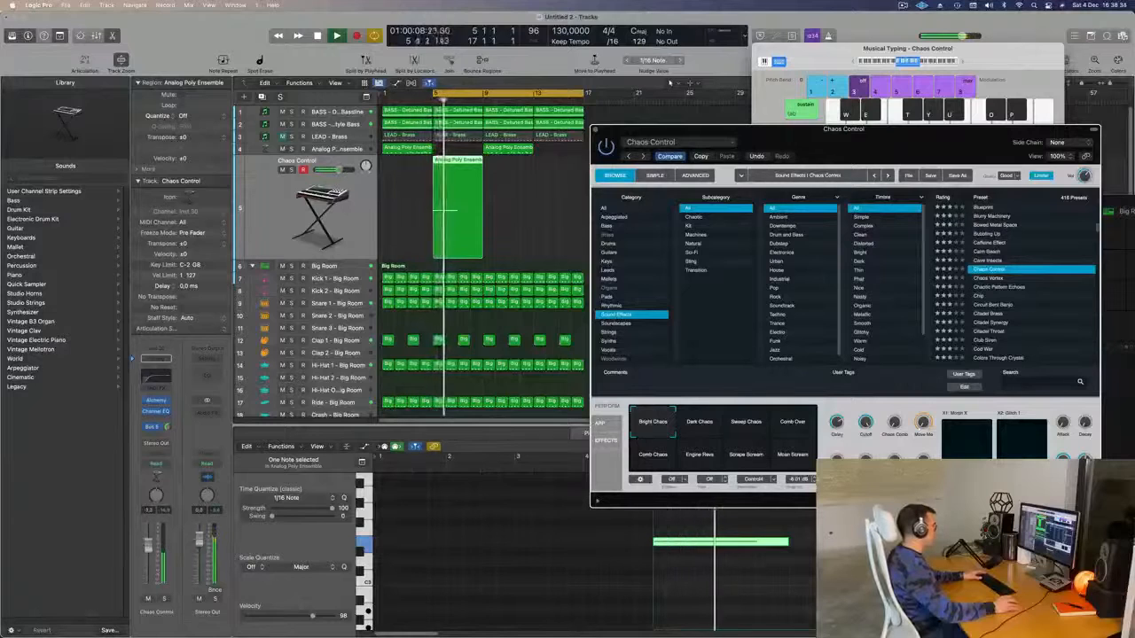
{"action": "left_click", "coordinate": [756, 430]}
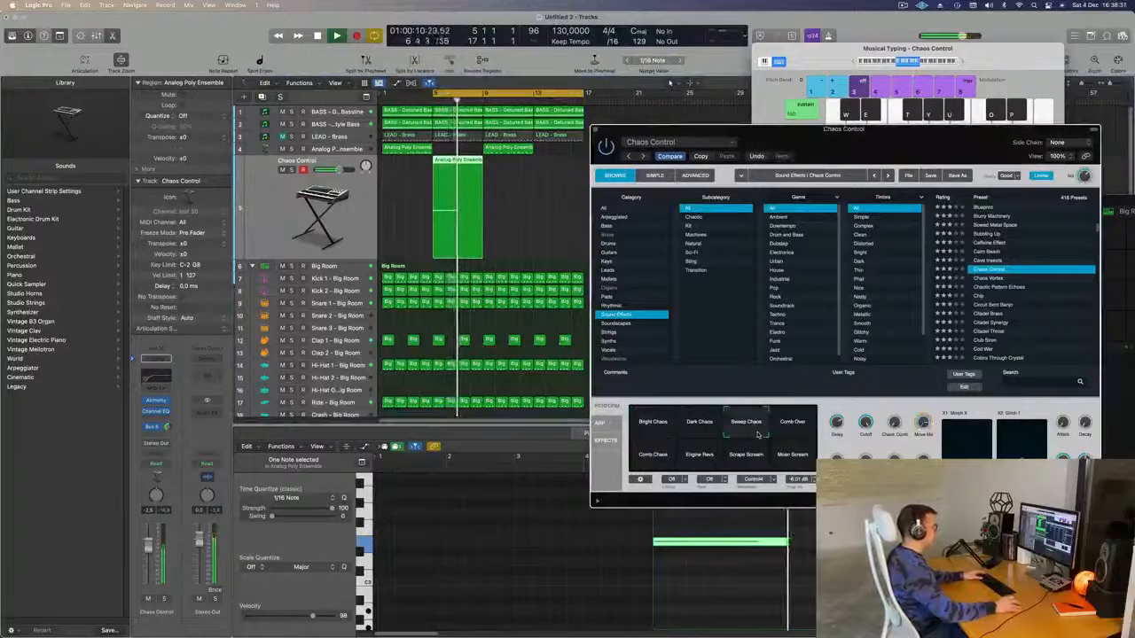
{"action": "left_click", "coordinate": [802, 425]}
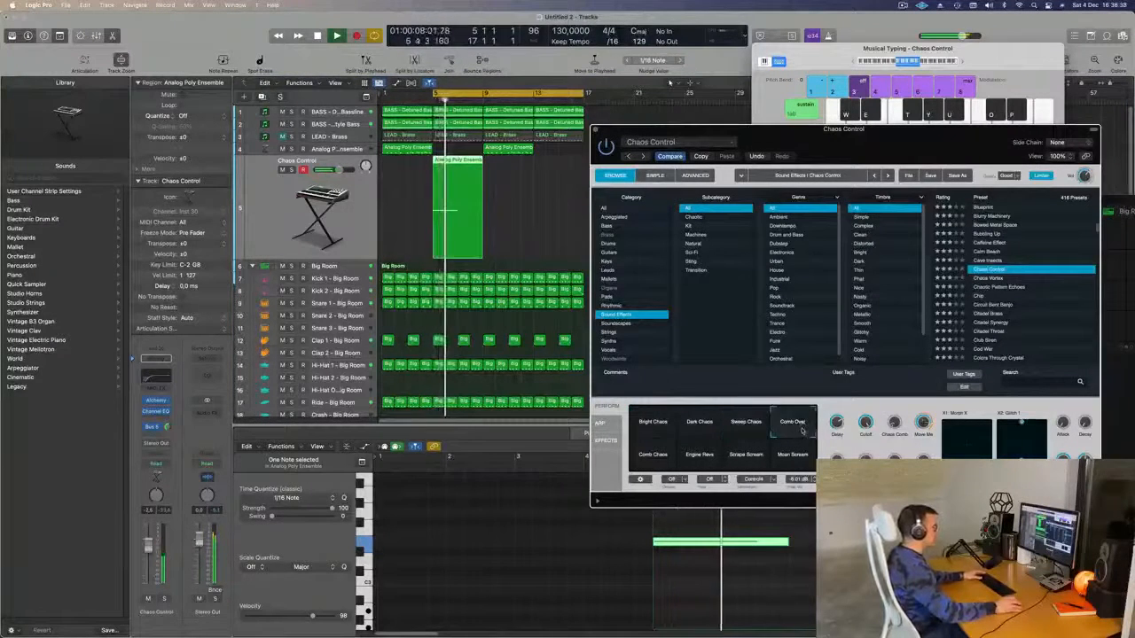
{"action": "left_click", "coordinate": [798, 458]}
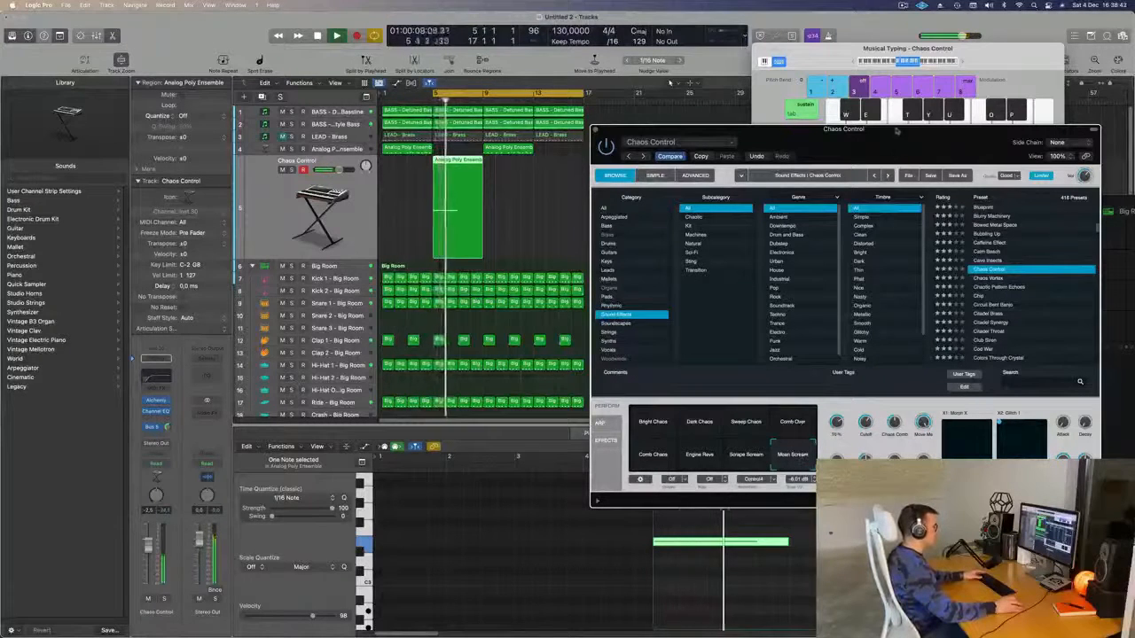
- Solo the Chaos Control track, close the synth window, and reselect its region
{"action": "left_click_drag", "start_coordinate": [896, 148], "coordinate": [845, 138]}
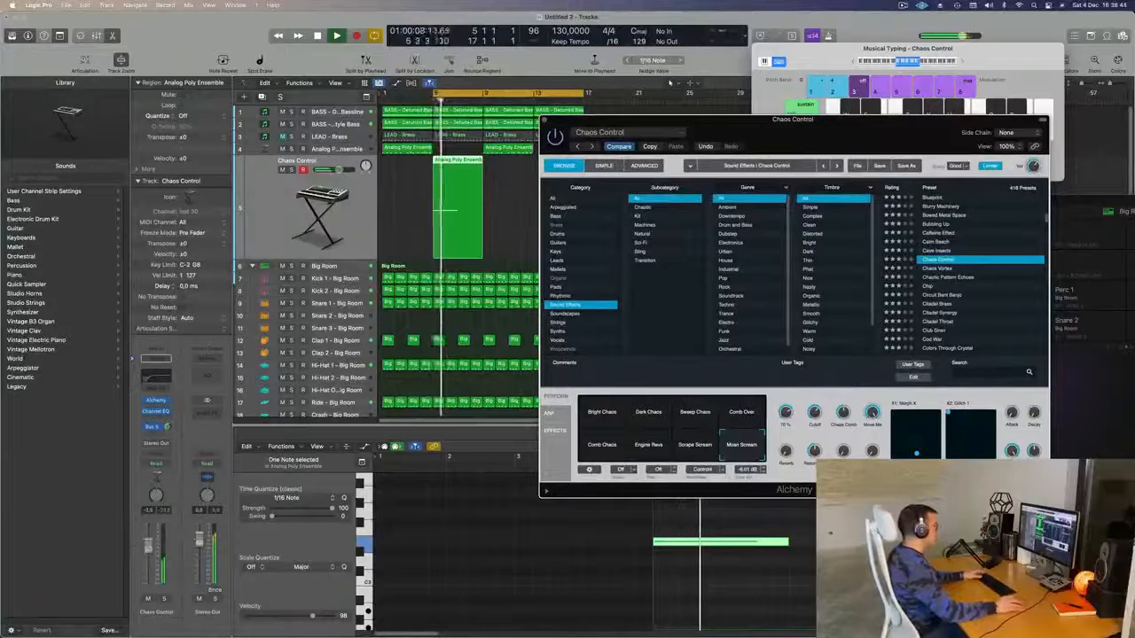
{"action": "left_click", "coordinate": [670, 81]}
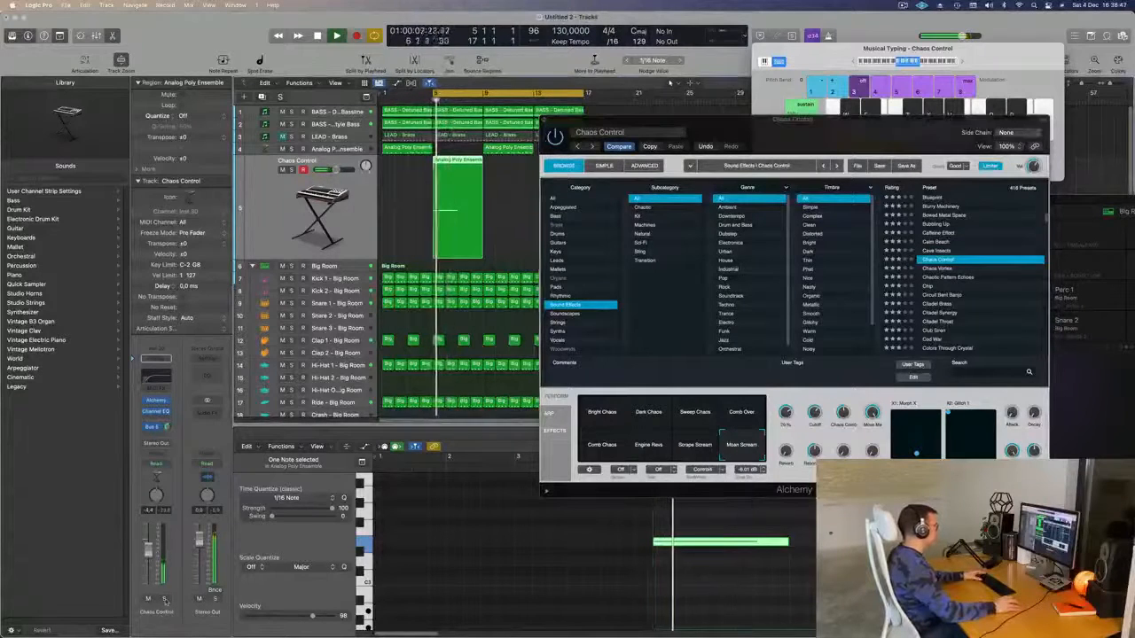
{"action": "key", "text": "s"}
{"action": "key", "text": "s"}
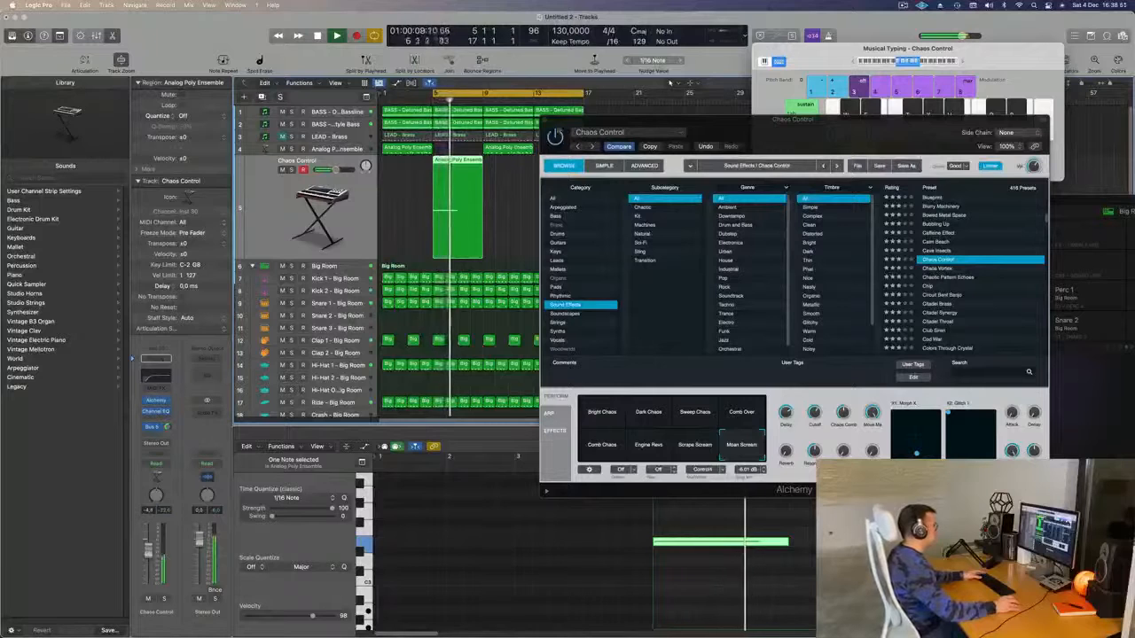
{"action": "left_click", "coordinate": [546, 119]}
{"action": "key", "text": "space"}
{"action": "left_click", "coordinate": [507, 200]}
{"action": "left_click", "coordinate": [462, 167]}
- Copy the Chaos Control region to bar 13, reset the cycle to bar 1, and raise its fader slightly
{"action": "left_click_drag", "start_coordinate": [469, 162], "coordinate": [572, 180]}
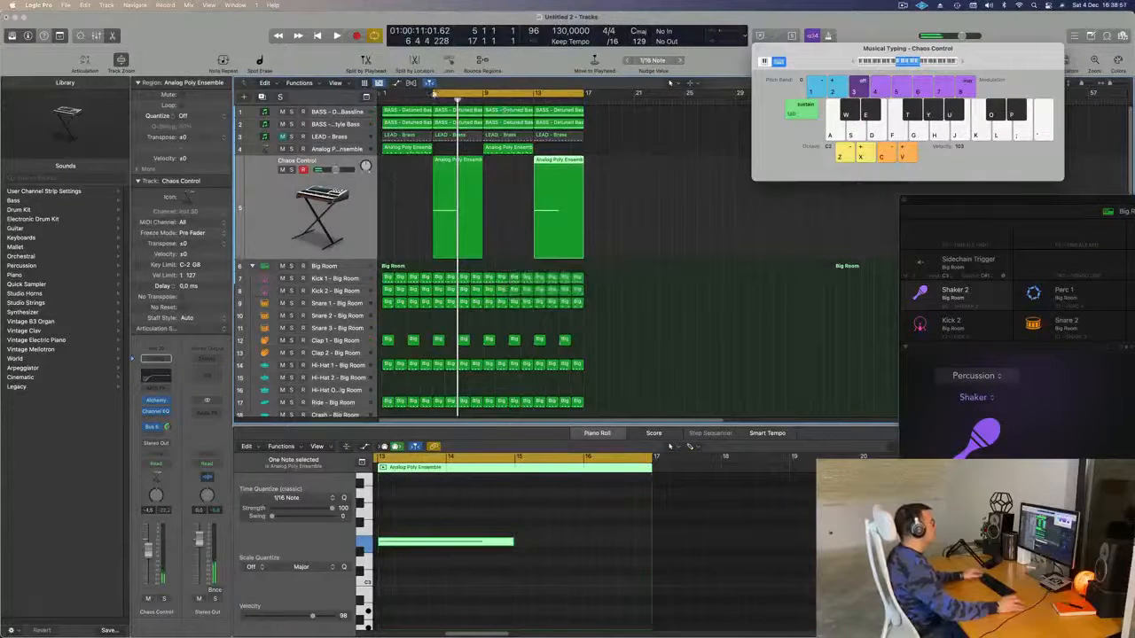
{"action": "left_click_drag", "start_coordinate": [433, 95], "coordinate": [374, 105]}
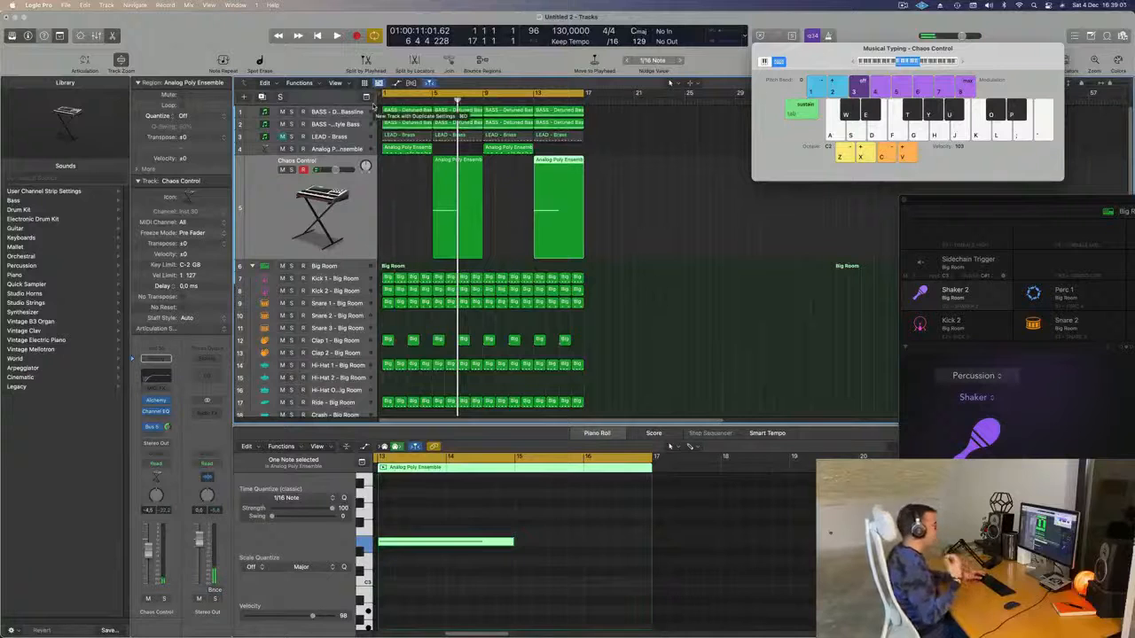
{"action": "left_click", "coordinate": [615, 210]}
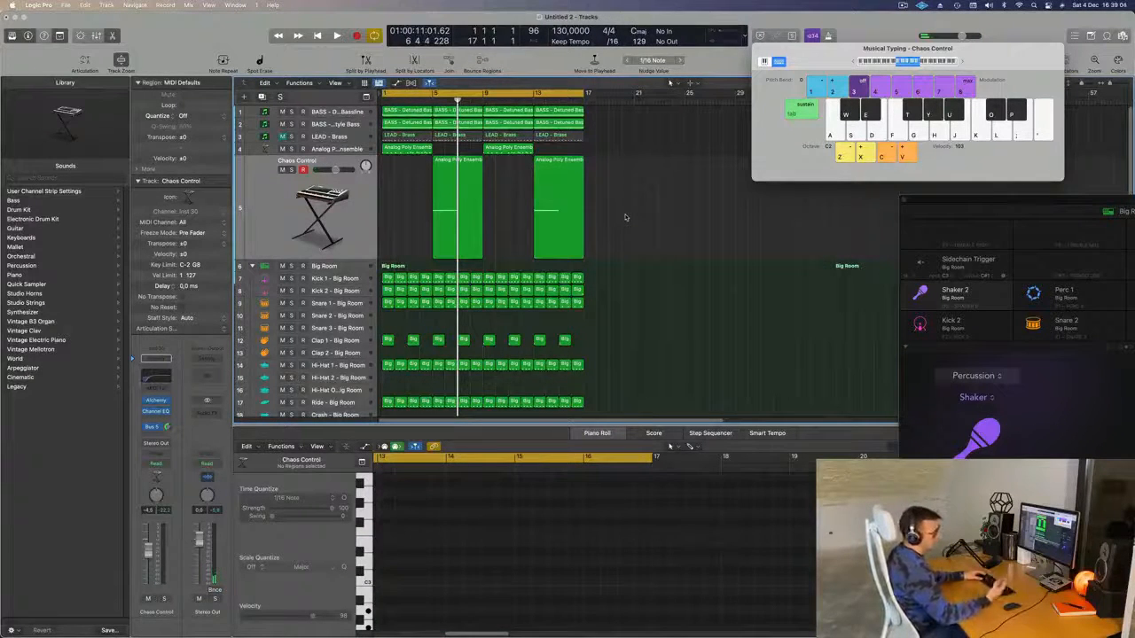
{"action": "key", "text": "space"}
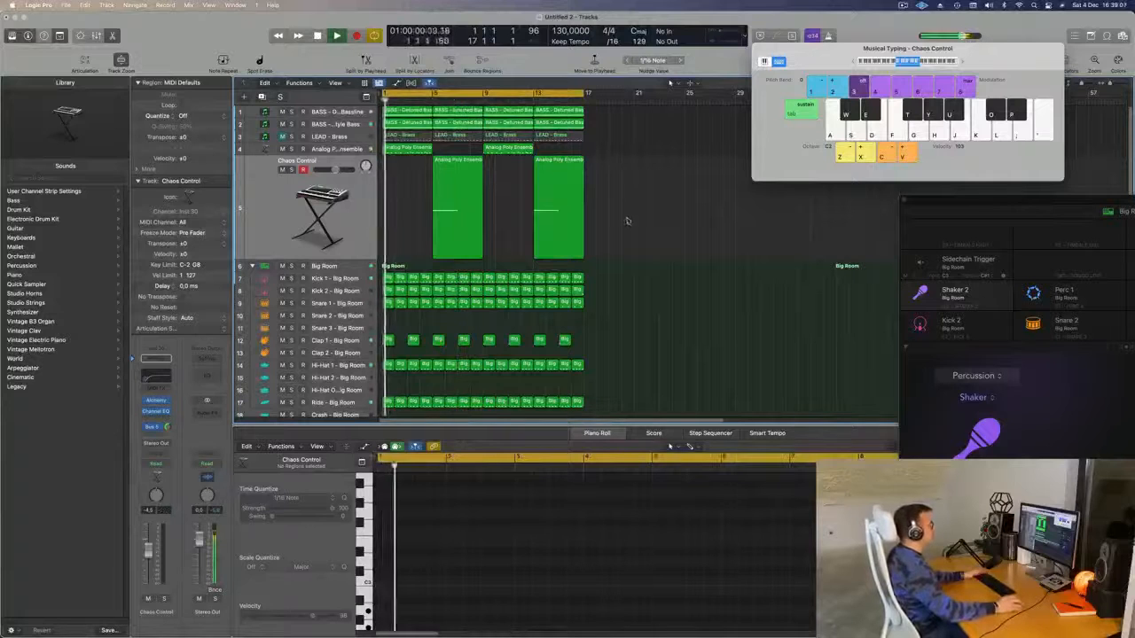
{"action": "left_click", "coordinate": [335, 219]}
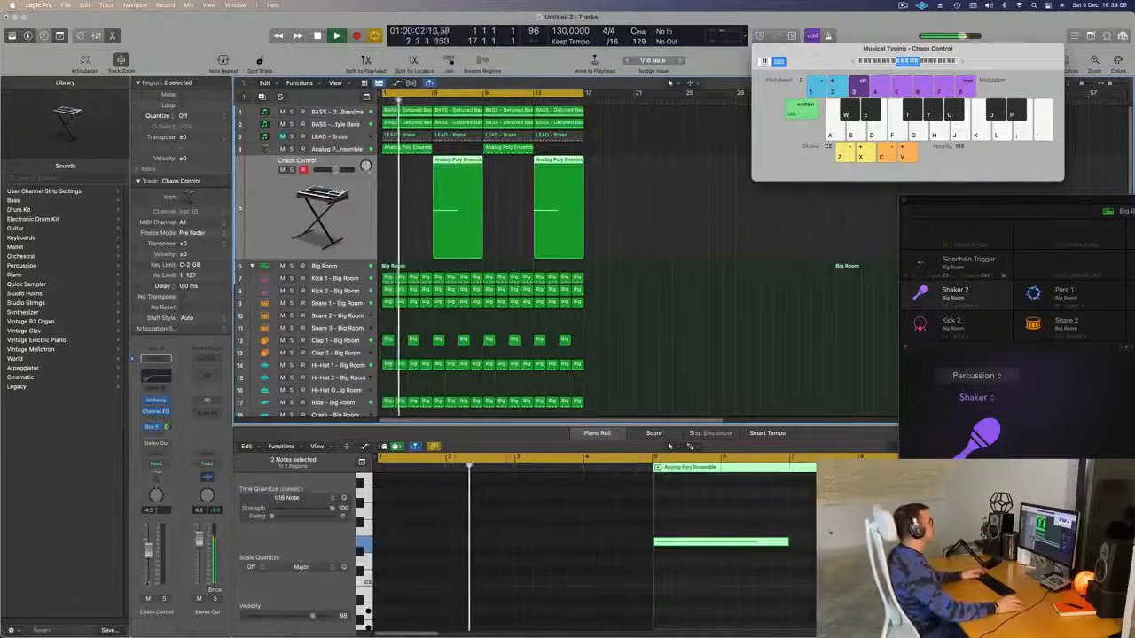
{"action": "left_click_drag", "start_coordinate": [149, 554], "coordinate": [149, 552]}
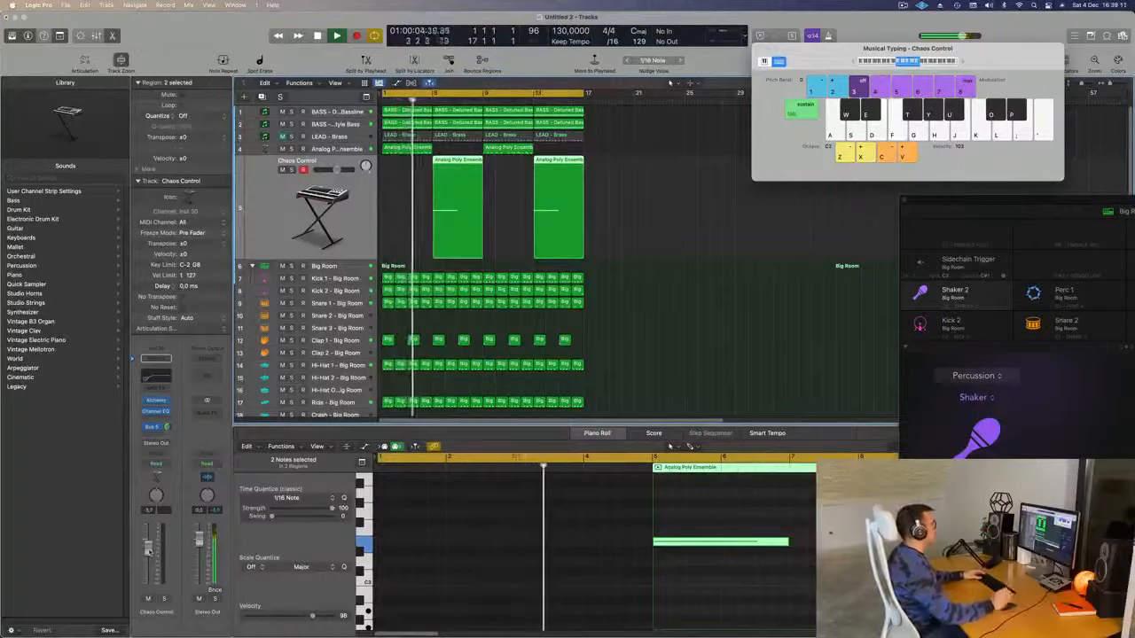
- Nudge one note of the track 4 Analog Poly Ensemble riff a sixteenth later
{"action": "left_click", "coordinate": [419, 151]}
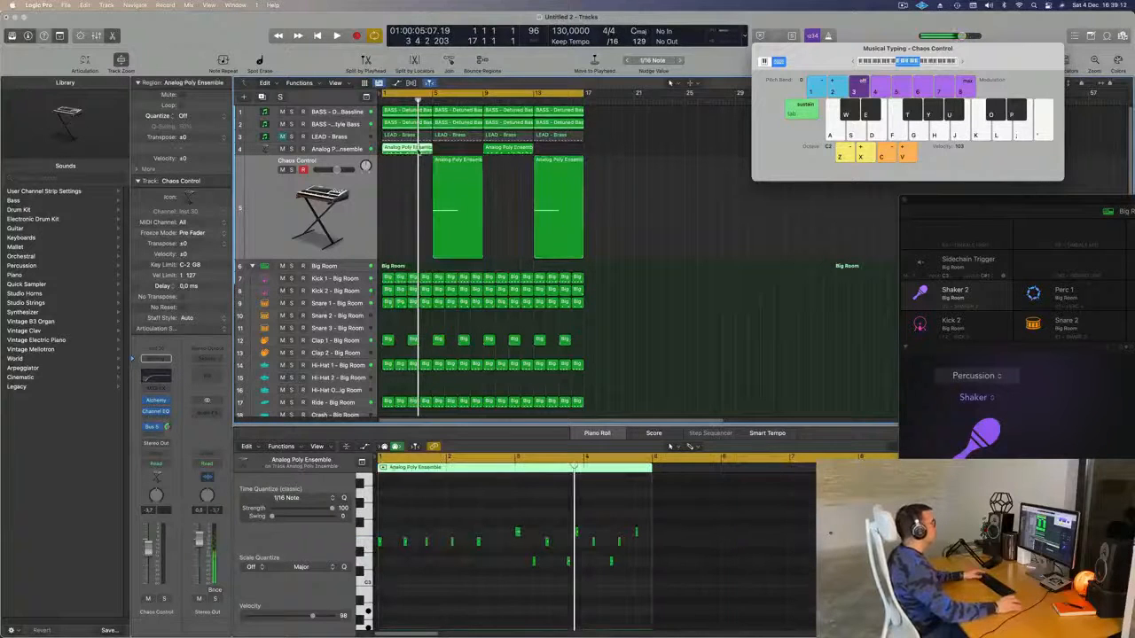
{"action": "left_click", "coordinate": [452, 576]}
{"action": "key", "text": "z"}
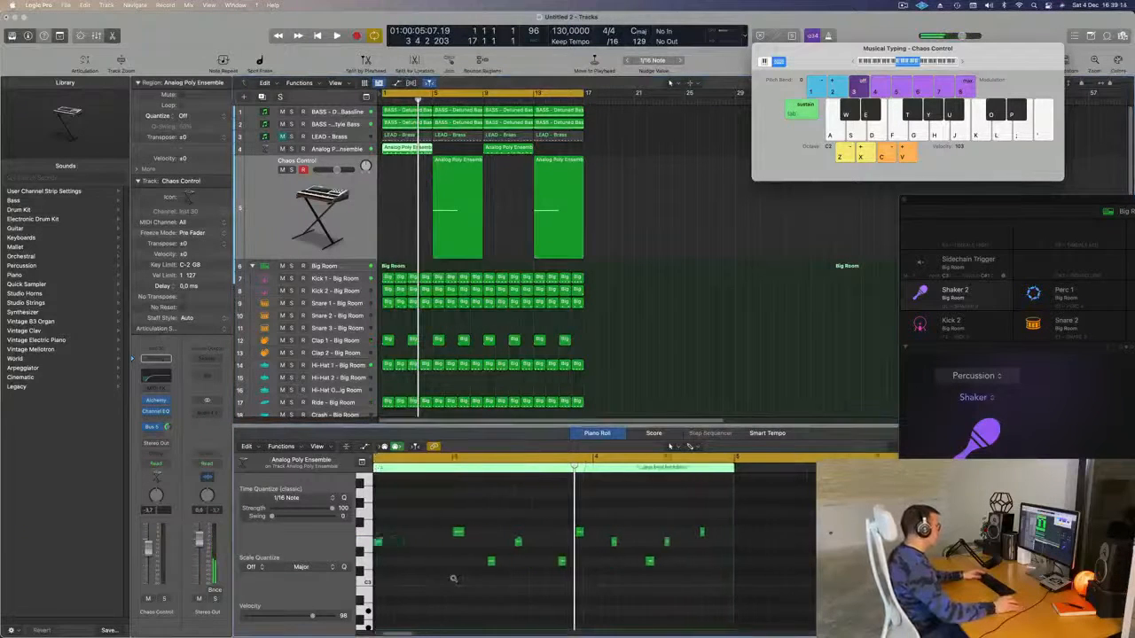
{"action": "key", "text": "space"}
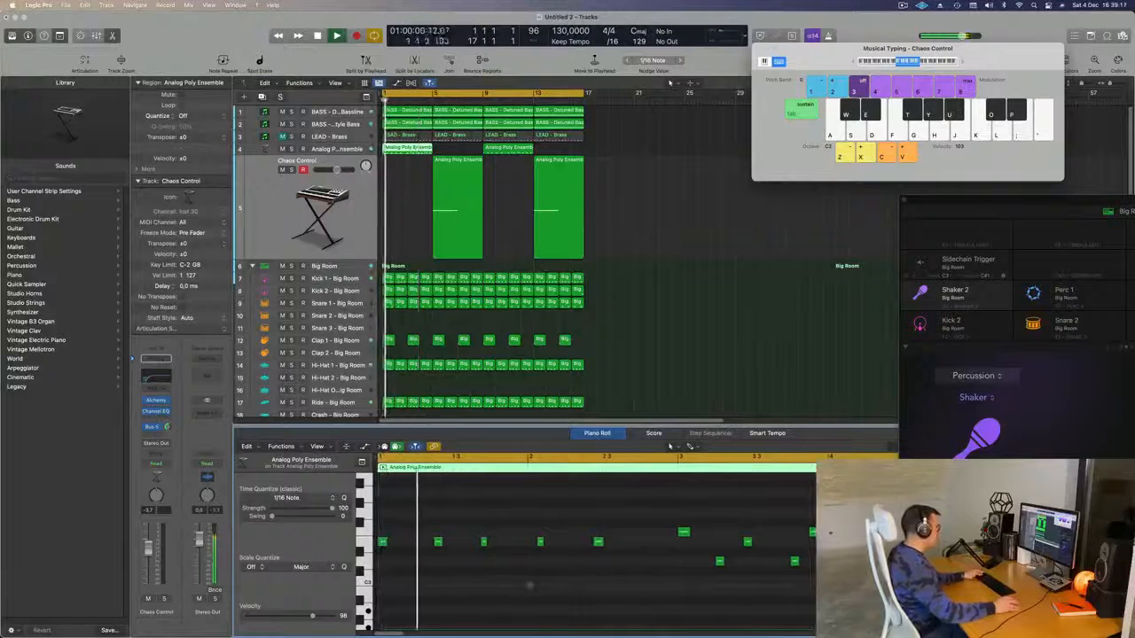
{"action": "key", "text": "space"}
{"action": "left_click_drag", "start_coordinate": [531, 524], "coordinate": [571, 569]}
{"action": "key", "text": "space"}
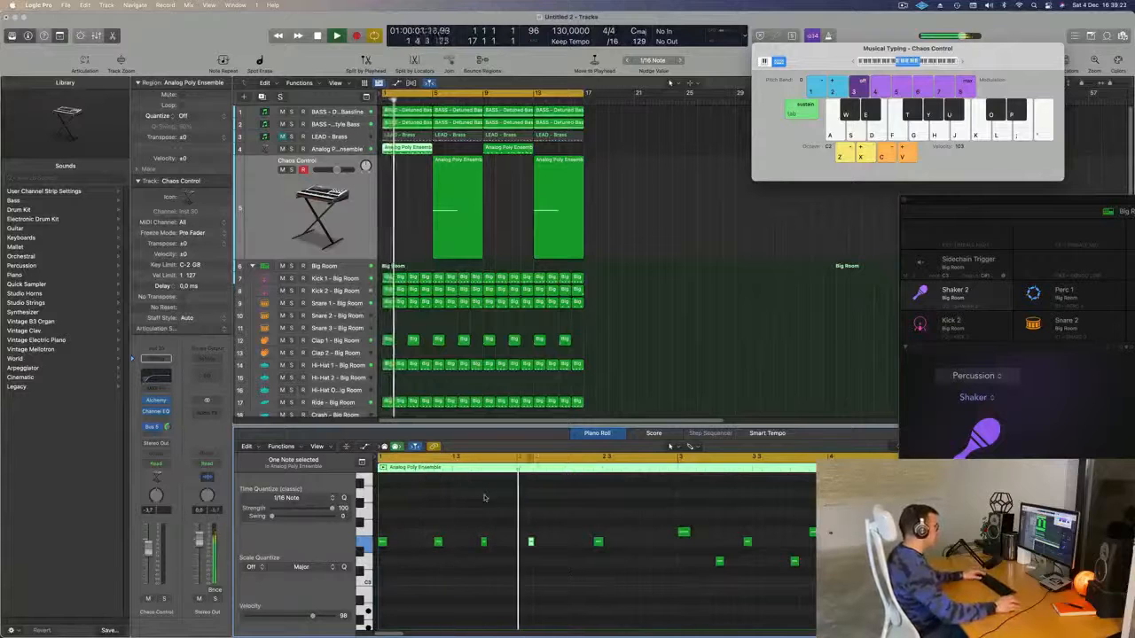
{"action": "key", "text": "space"}
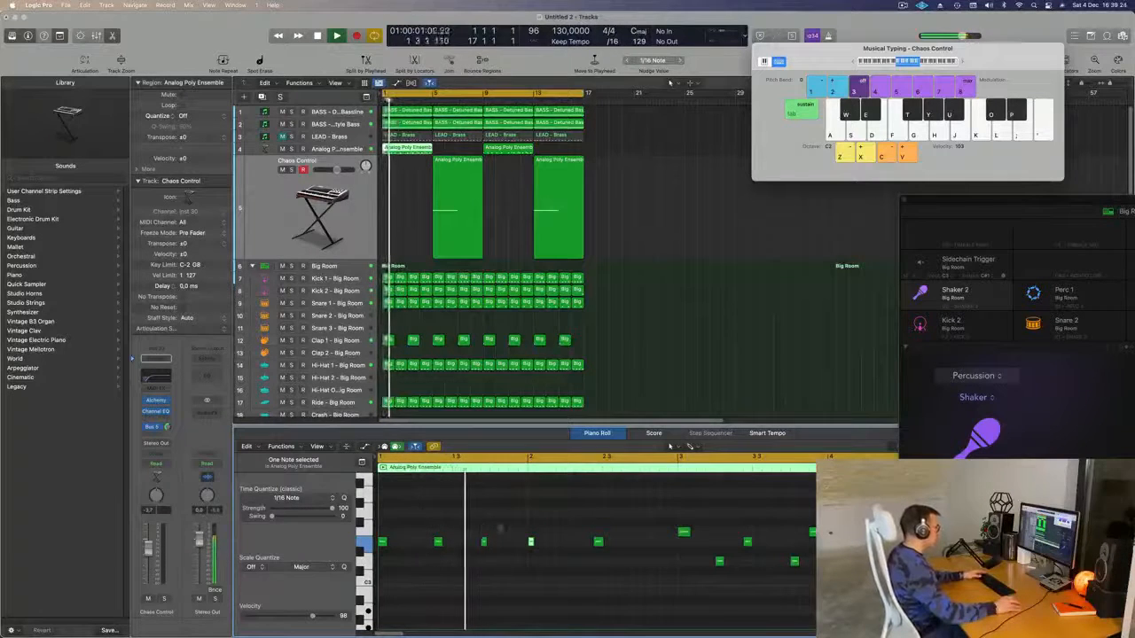
{"action": "key", "text": "alt+Right"}
{"action": "key", "text": "Return"}
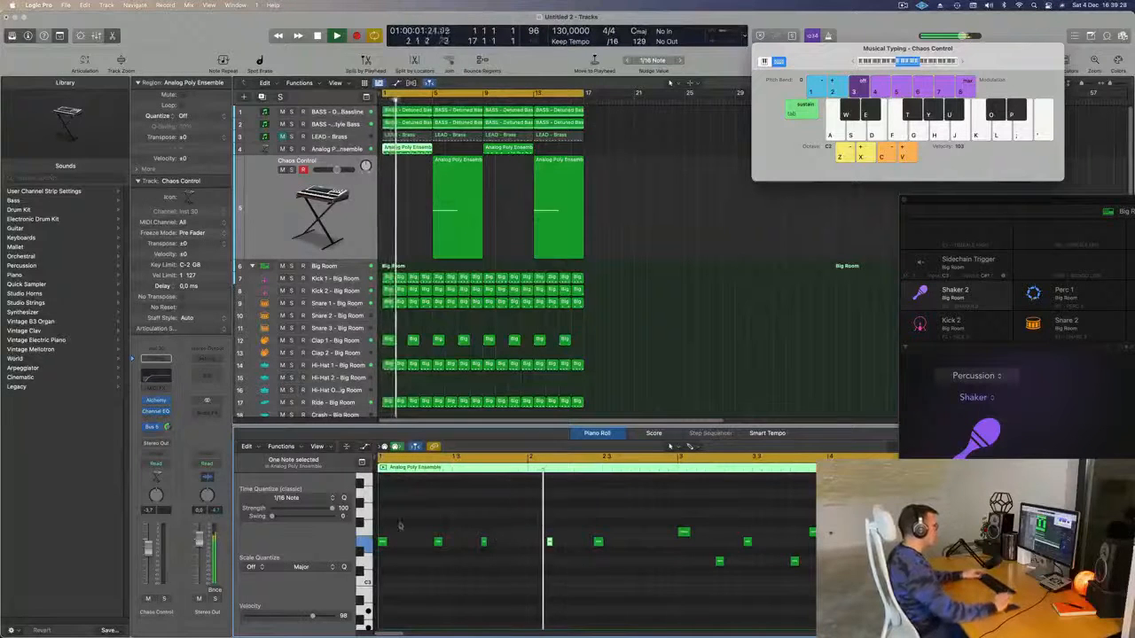
- Copy the track 4 riff region further along to around bar 9 and play from the start
{"action": "key", "text": "super+Left"}
{"action": "key", "text": "super+Right"}
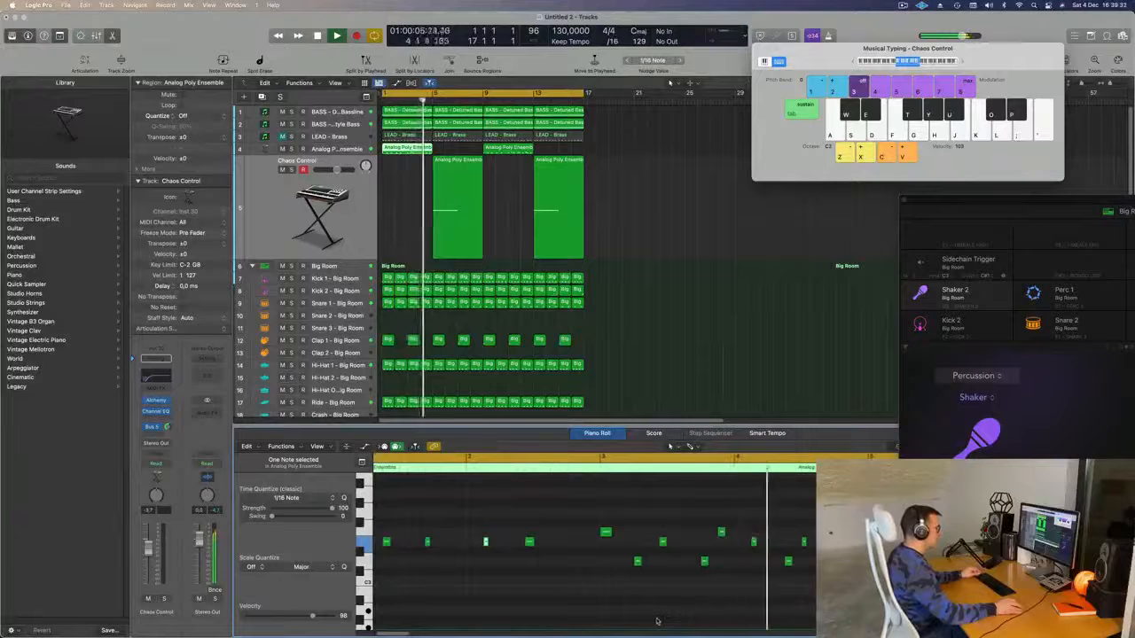
{"action": "key", "text": "space"}
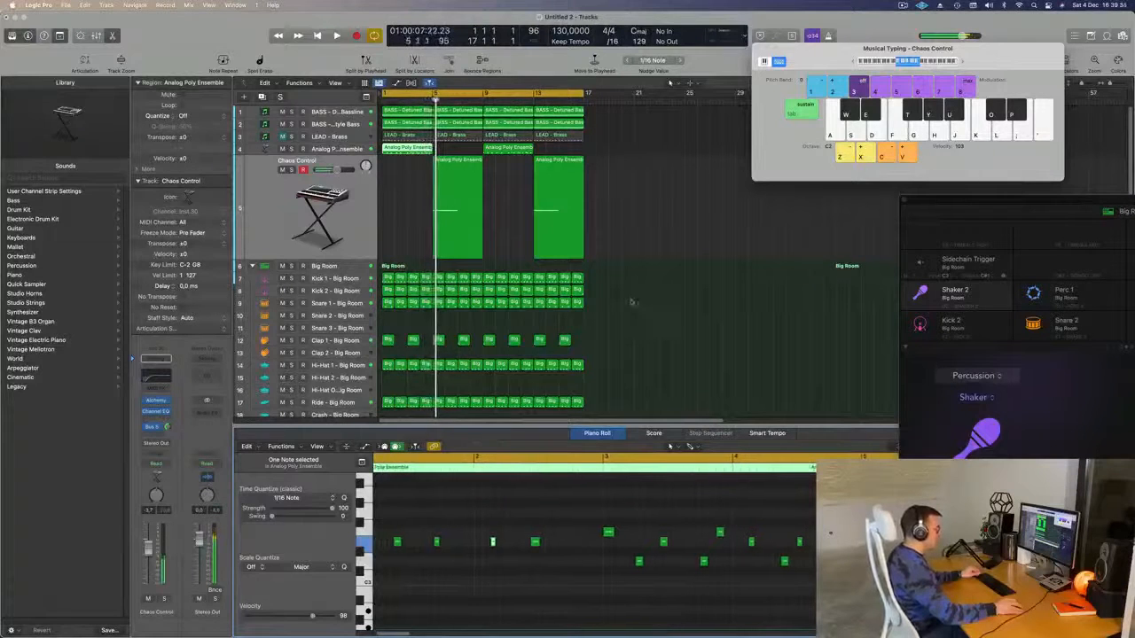
{"action": "key", "text": "space"}
{"action": "left_click", "coordinate": [528, 151]}
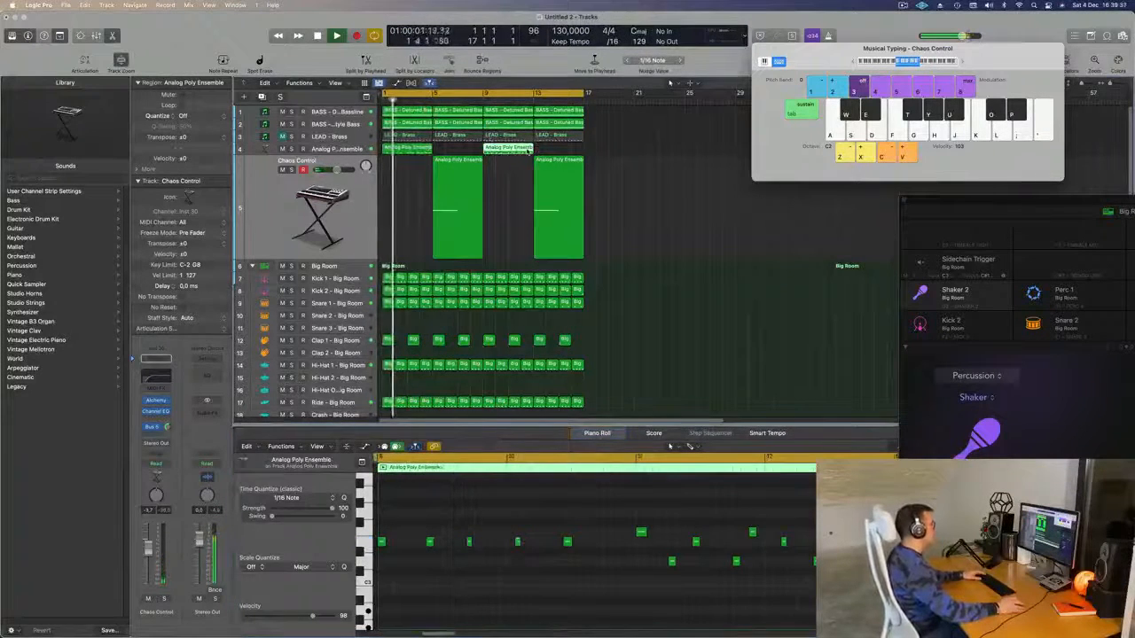
{"action": "mouse_move", "coordinate": [528, 151]}
{"action": "left_mouse_down"}
{"action": "mouse_move", "coordinate": [512, 163]}
{"action": "mouse_move", "coordinate": [511, 263]}
{"action": "mouse_move", "coordinate": [505, 151]}
{"action": "left_mouse_up"}
{"action": "left_click", "coordinate": [388, 223]}
{"action": "key", "text": "super+Left"}
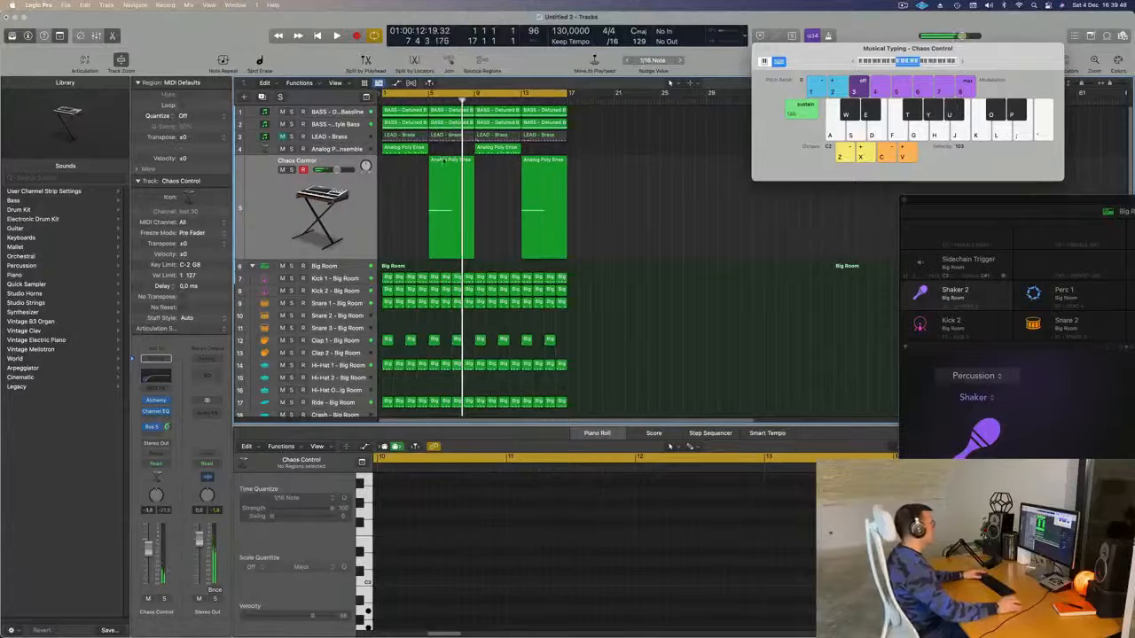
- Shorten the Analog Poly Ensemble region's single long note and play the first 16 bars
{"action": "left_click", "coordinate": [444, 160]}
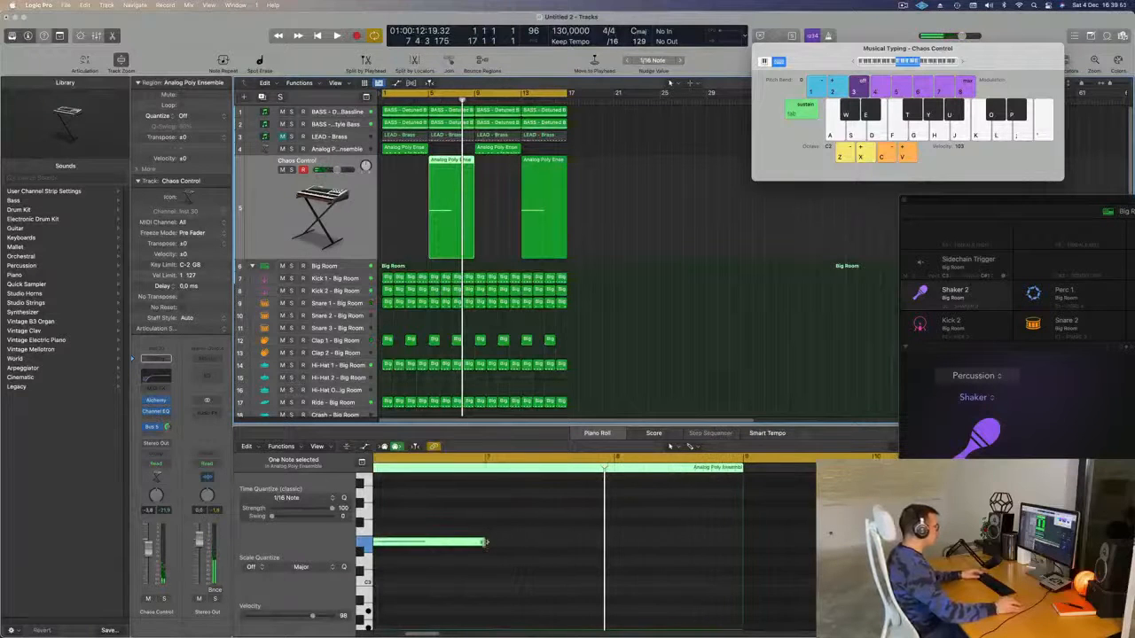
{"action": "left_click_drag", "start_coordinate": [485, 542], "coordinate": [450, 542]}
{"action": "key", "text": "space"}
{"action": "scroll", "coordinate": [441, 262], "scroll_direction": "down", "scroll_amount": 3}
{"action": "scroll", "coordinate": [577, 346], "scroll_direction": "down", "scroll_amount": 4}
{"action": "left_click", "coordinate": [577, 346]}
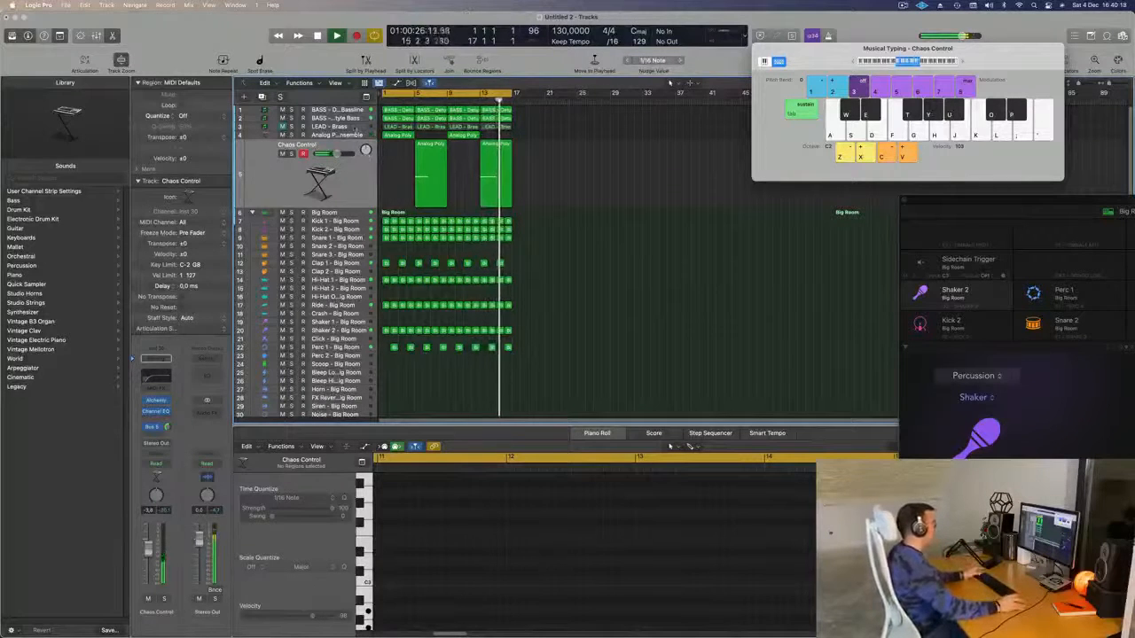
{"action": "left_click", "coordinate": [354, 129]}
- Unmute LEAD - Brass, lower its Sylenth1 Filter Cutoff, and raise its fader slightly
{"action": "left_click", "coordinate": [283, 137]}
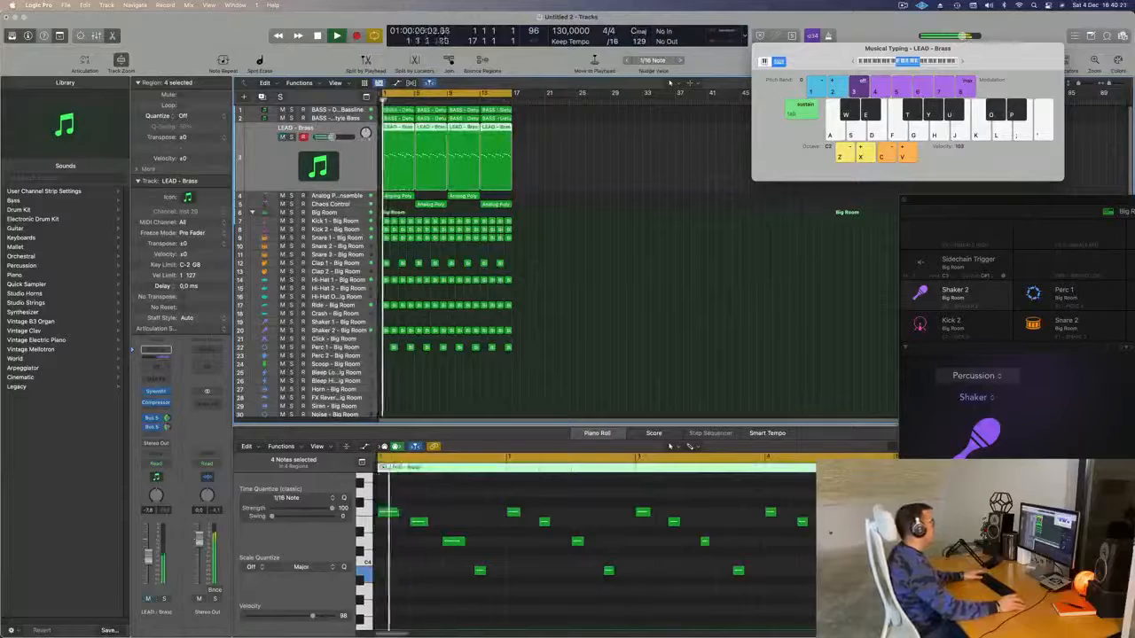
{"action": "left_click", "coordinate": [156, 391]}
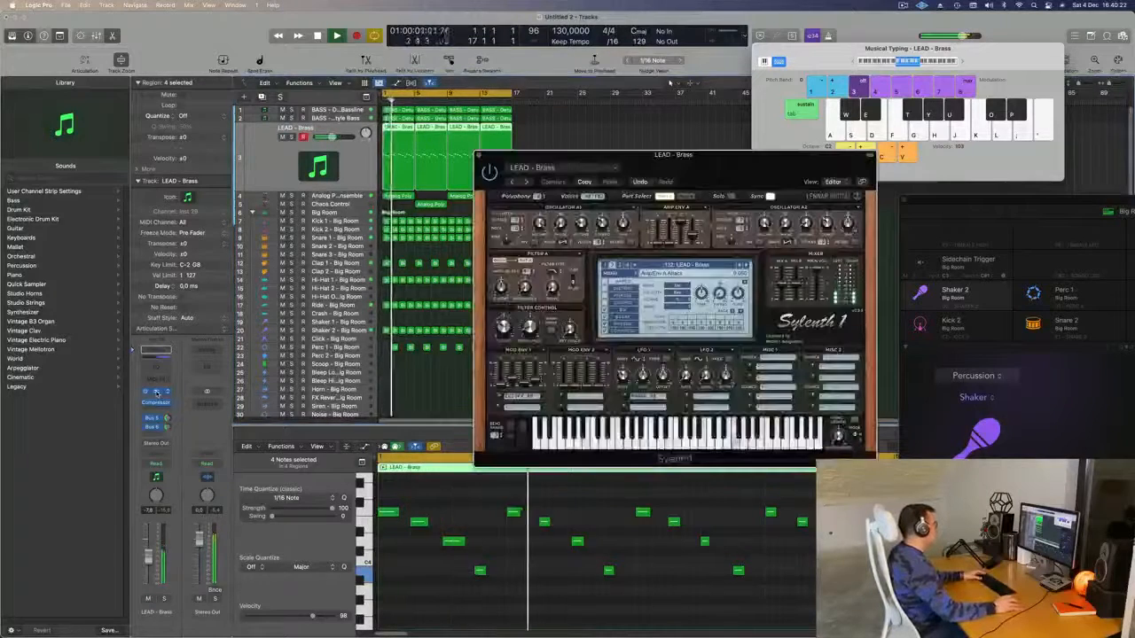
{"action": "left_click_drag", "start_coordinate": [505, 330], "coordinate": [506, 344]}
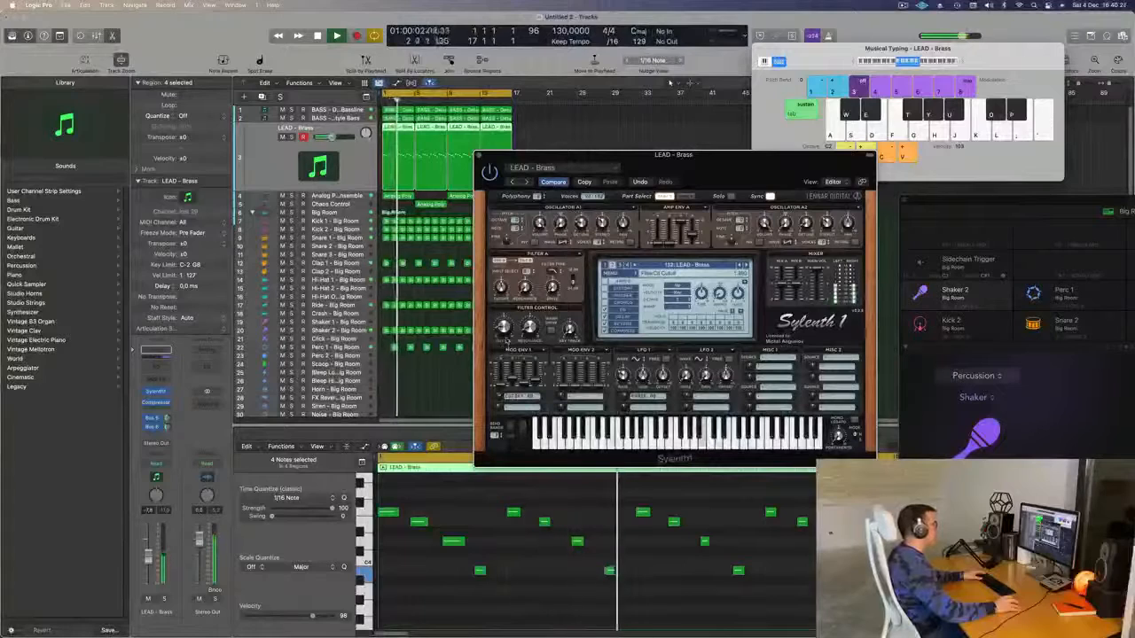
{"action": "key", "text": "Return"}
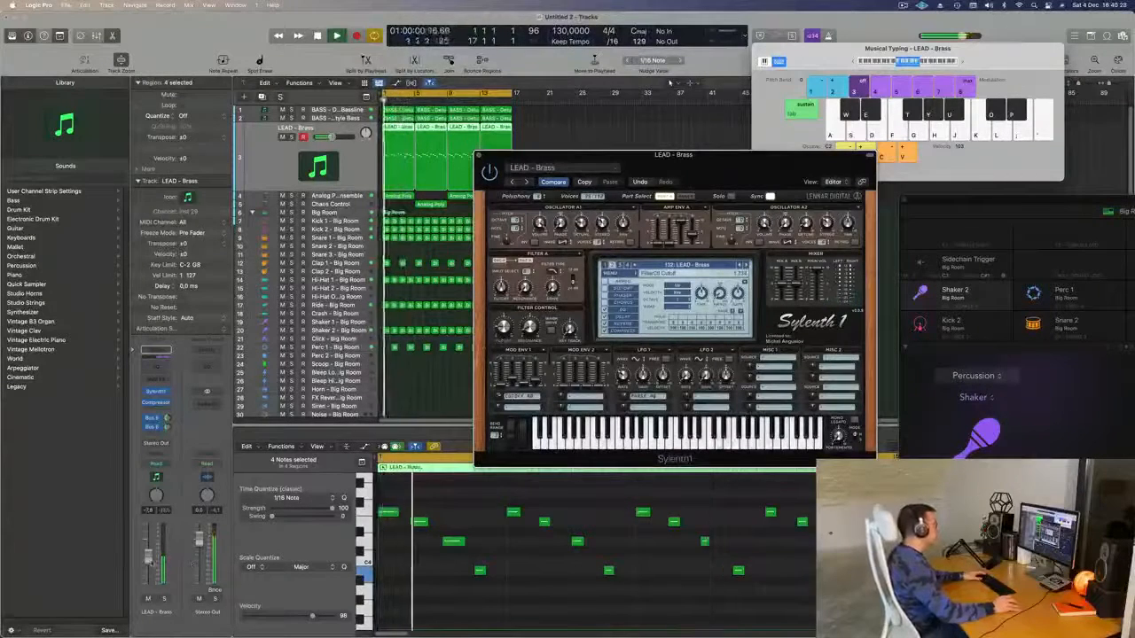
{"action": "left_click_drag", "start_coordinate": [148, 558], "coordinate": [148, 555]}
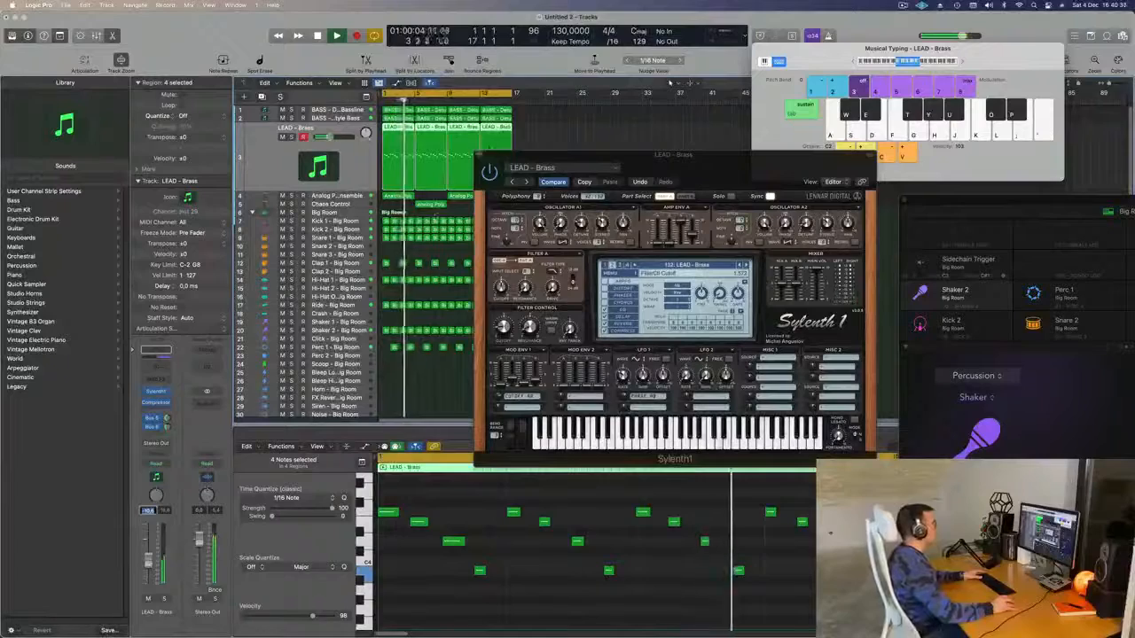
{"action": "left_click", "coordinate": [482, 155]}
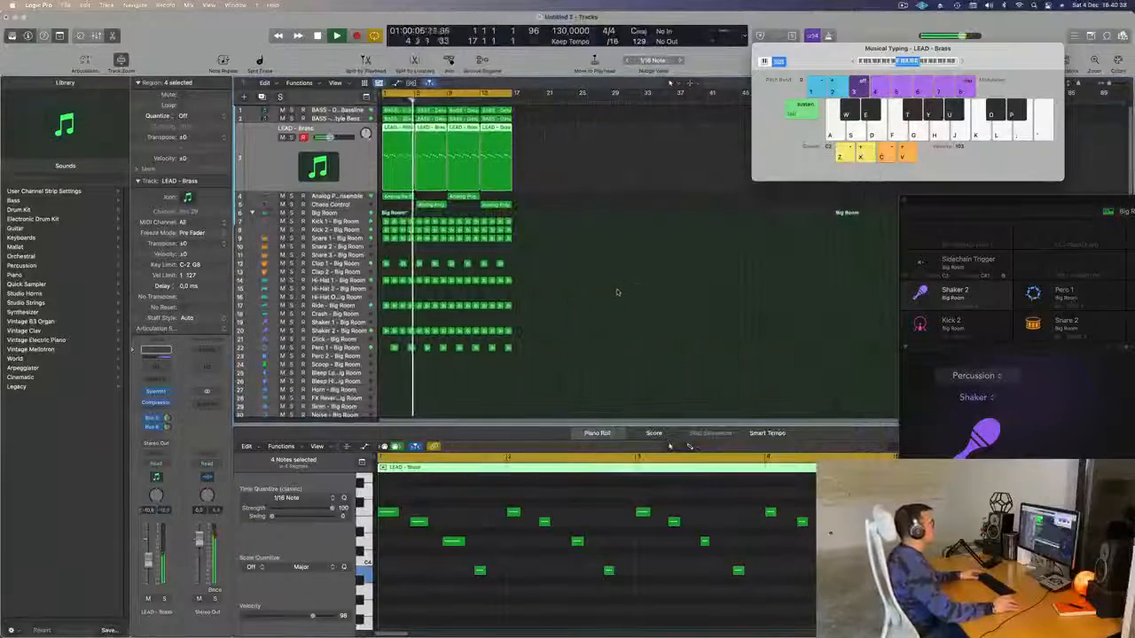
{"action": "scroll", "coordinate": [618, 293], "scroll_direction": "up", "scroll_amount": 5}
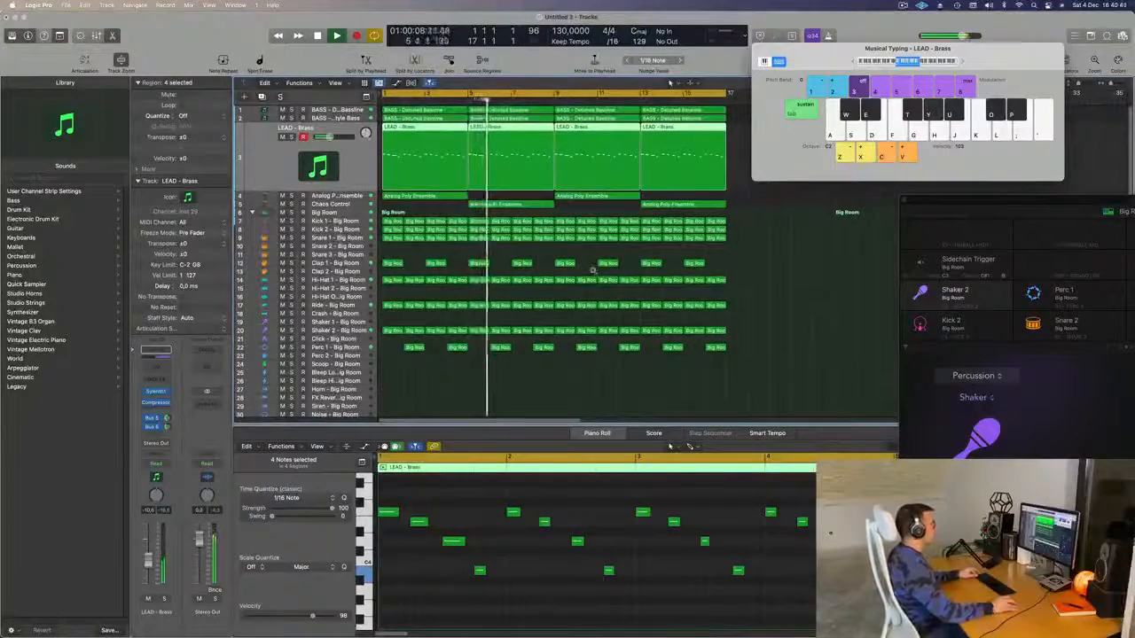
- Duplicate the Chaos Control track with Cmd+D and copy the Analog Poly Ensemble region onto it at bar 1
{"action": "scroll", "coordinate": [593, 270], "scroll_direction": "down", "scroll_amount": 2}
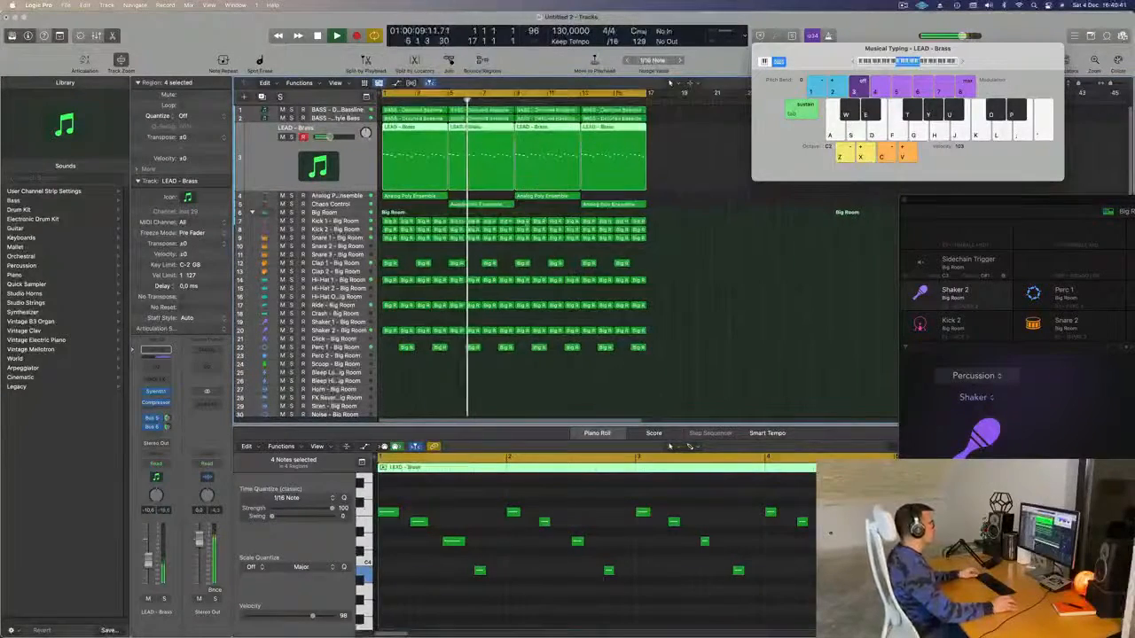
{"action": "left_click", "coordinate": [355, 206]}
{"action": "key", "text": "Return"}
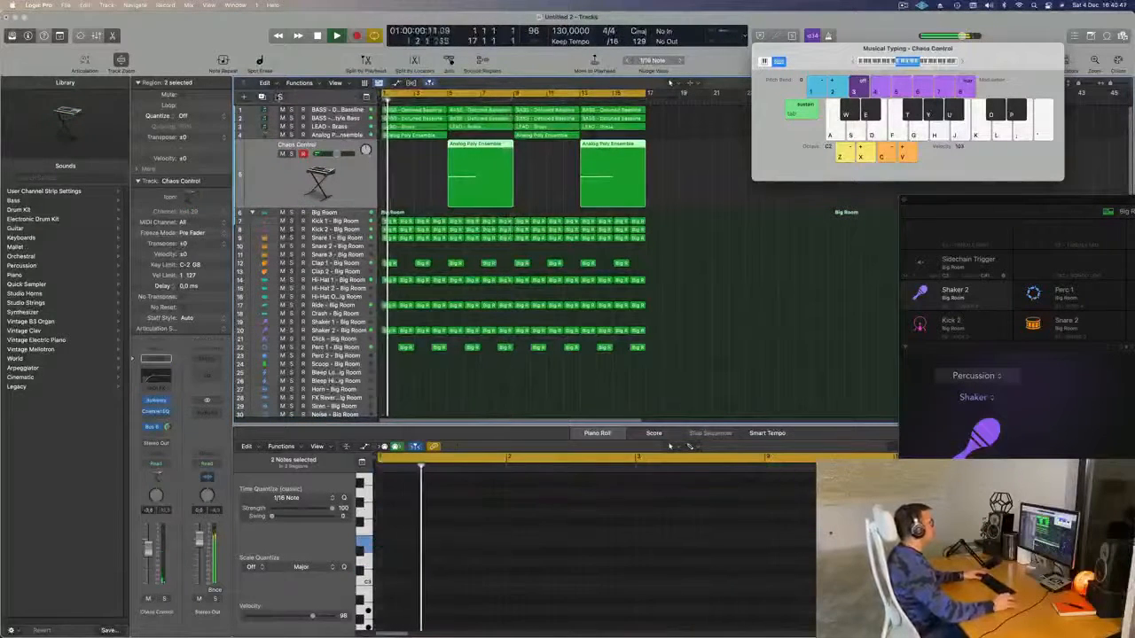
{"action": "key", "text": "super+d"}
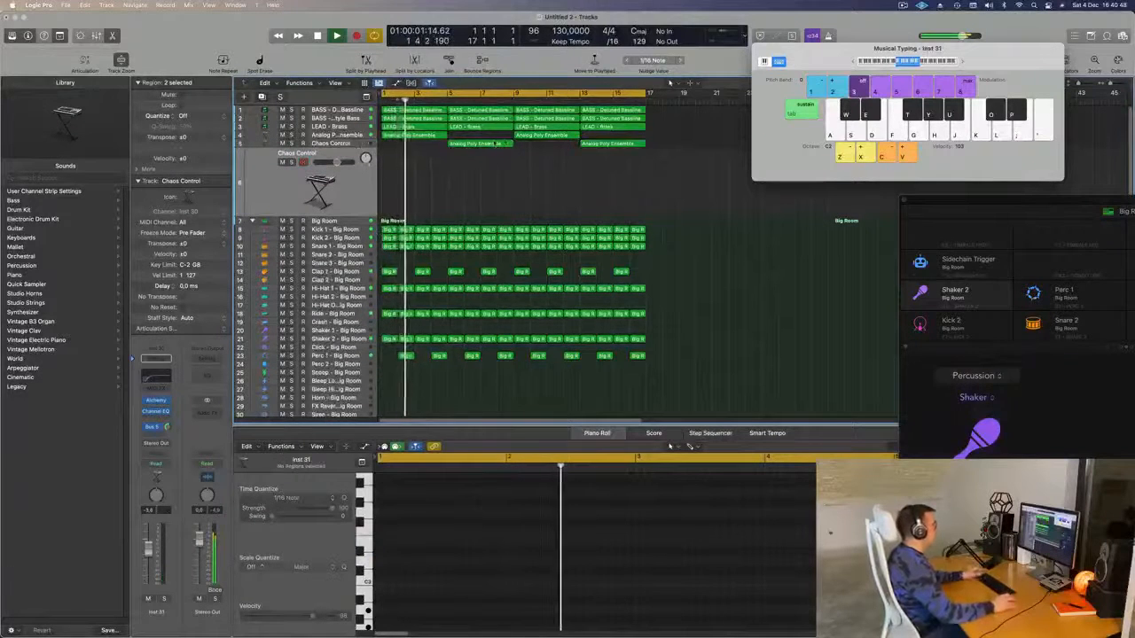
{"action": "left_click", "coordinate": [481, 143]}
{"action": "left_click_drag", "start_coordinate": [482, 147], "coordinate": [413, 174]}
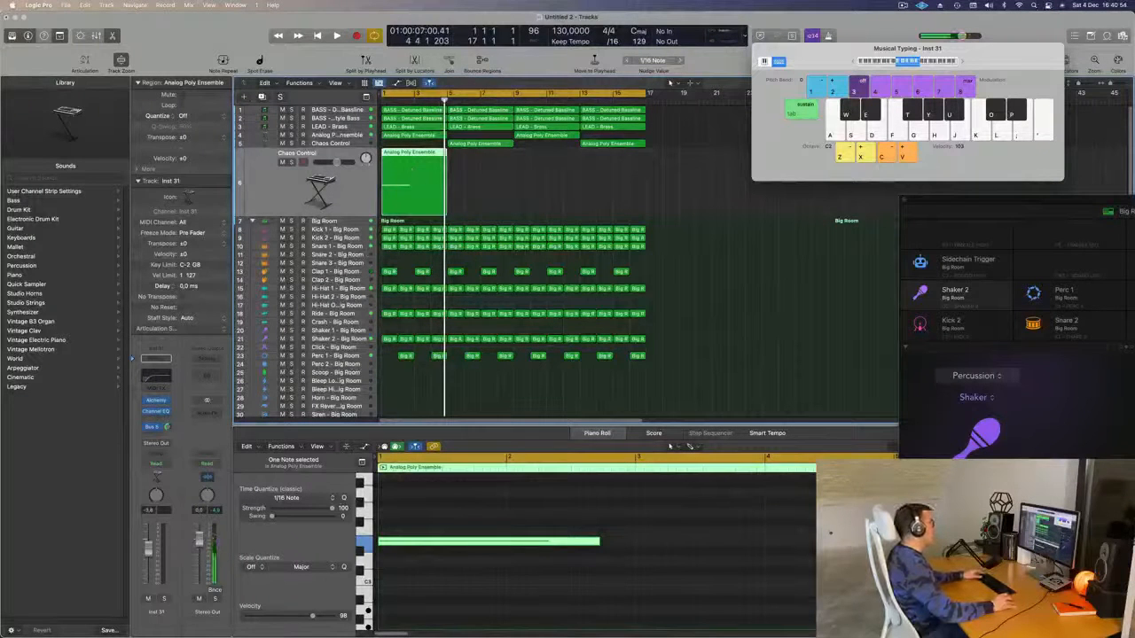
- Open the new track's Alchemy, browse Rhythmic presets, and audition Considered Response from bar 1
{"action": "left_click", "coordinate": [156, 401]}
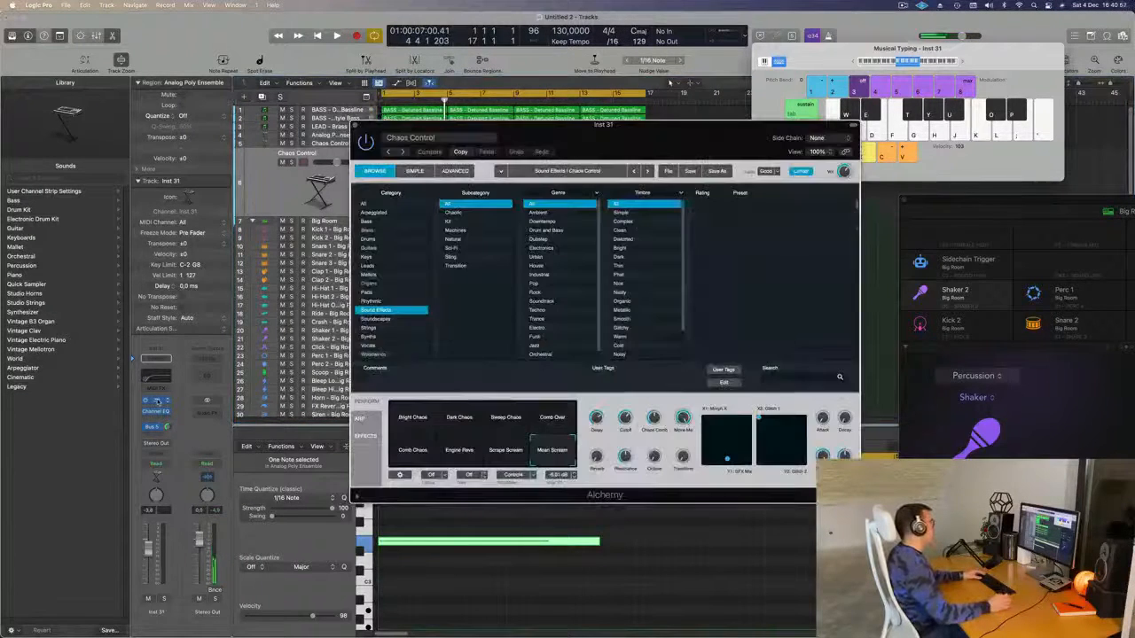
{"action": "left_click_drag", "start_coordinate": [556, 142], "coordinate": [583, 142]}
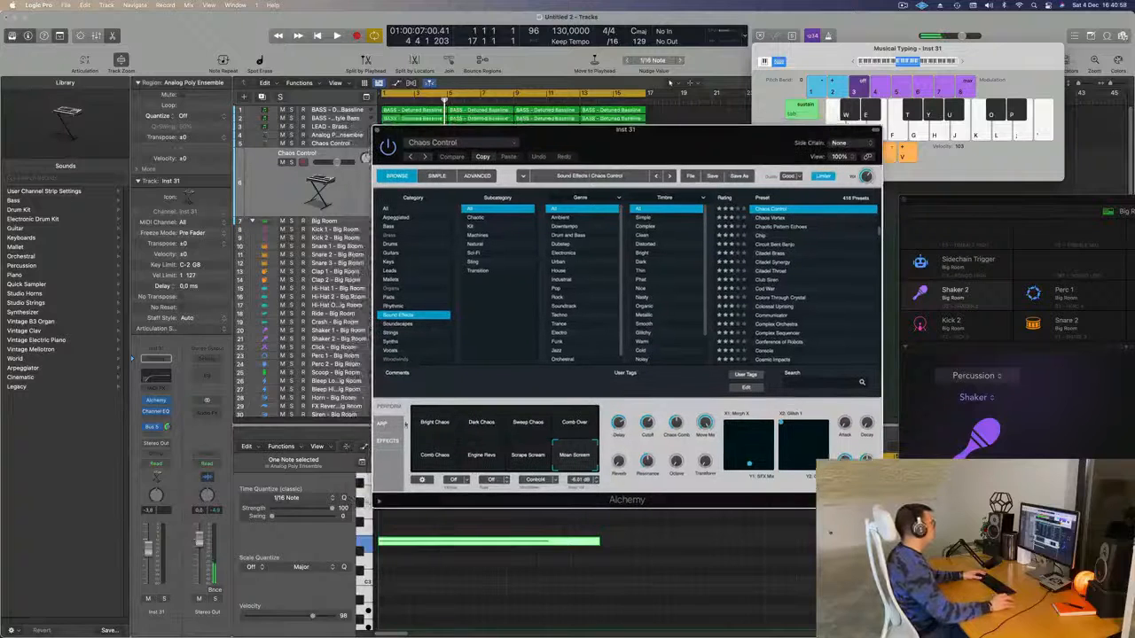
{"action": "key", "text": "Up"}
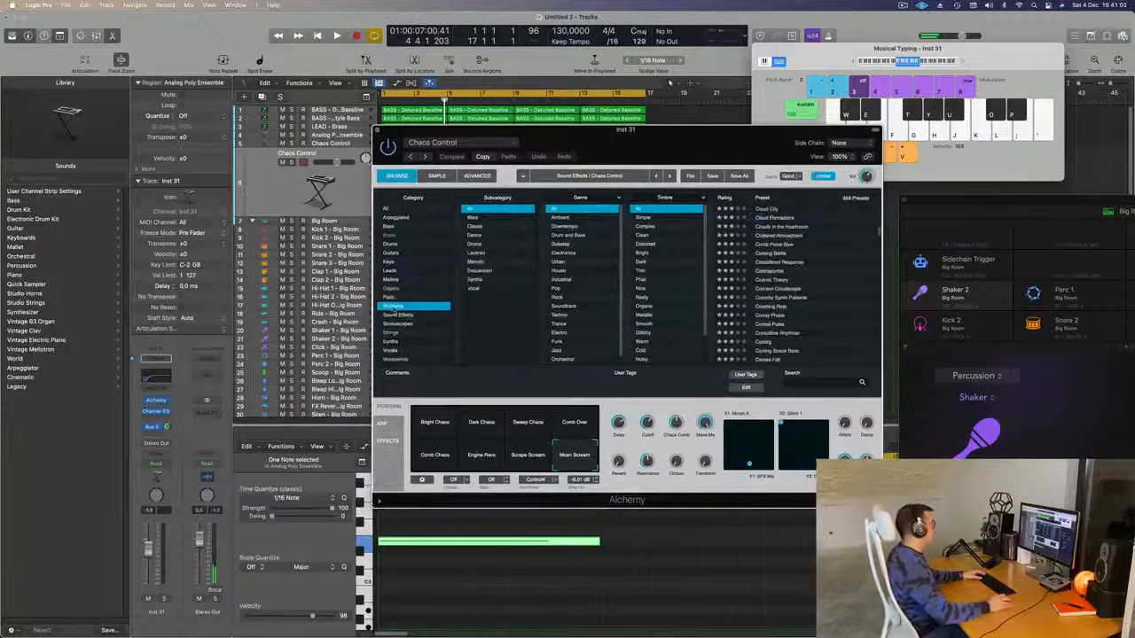
{"action": "left_click", "coordinate": [784, 263]}
{"action": "left_click_drag", "start_coordinate": [685, 151], "coordinate": [825, 173]}
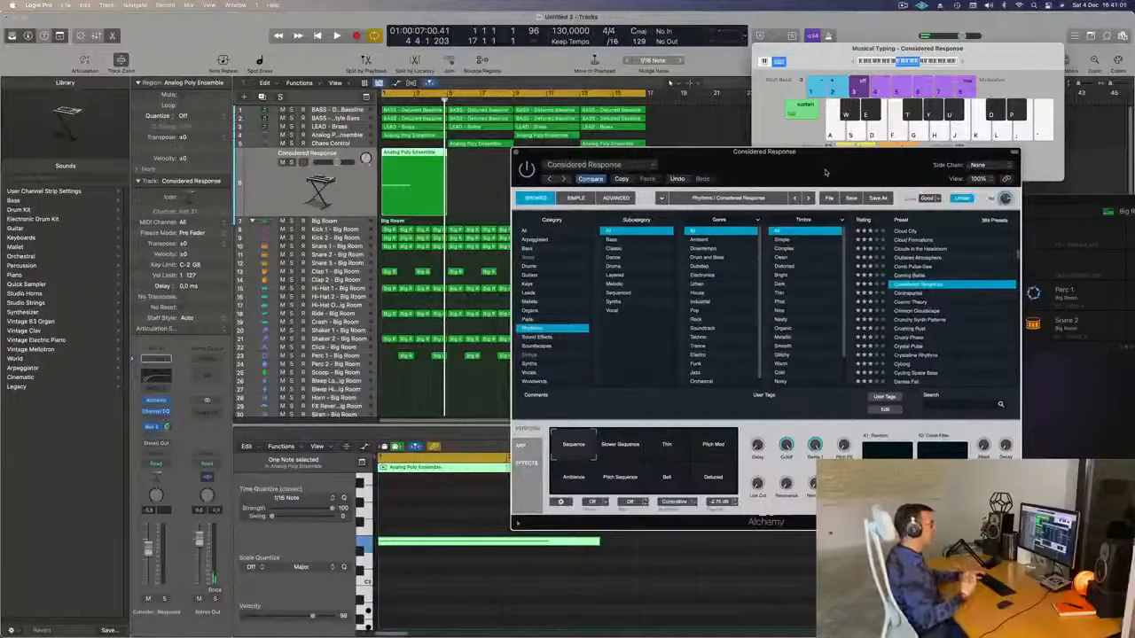
{"action": "left_click_drag", "start_coordinate": [831, 172], "coordinate": [765, 173]}
{"action": "key", "text": "space"}
{"action": "key", "text": "space"}
{"action": "key", "text": "space"}
{"action": "left_click", "coordinate": [160, 589]}
{"action": "key", "text": "space"}
{"action": "key", "text": "space"}
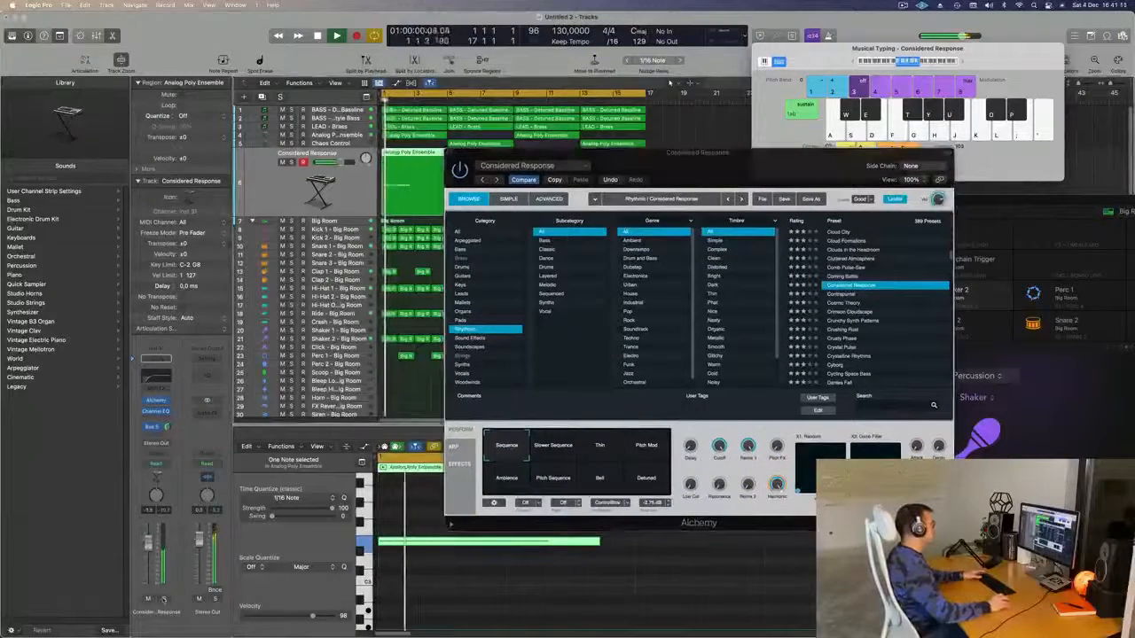
{"action": "key", "text": "space"}
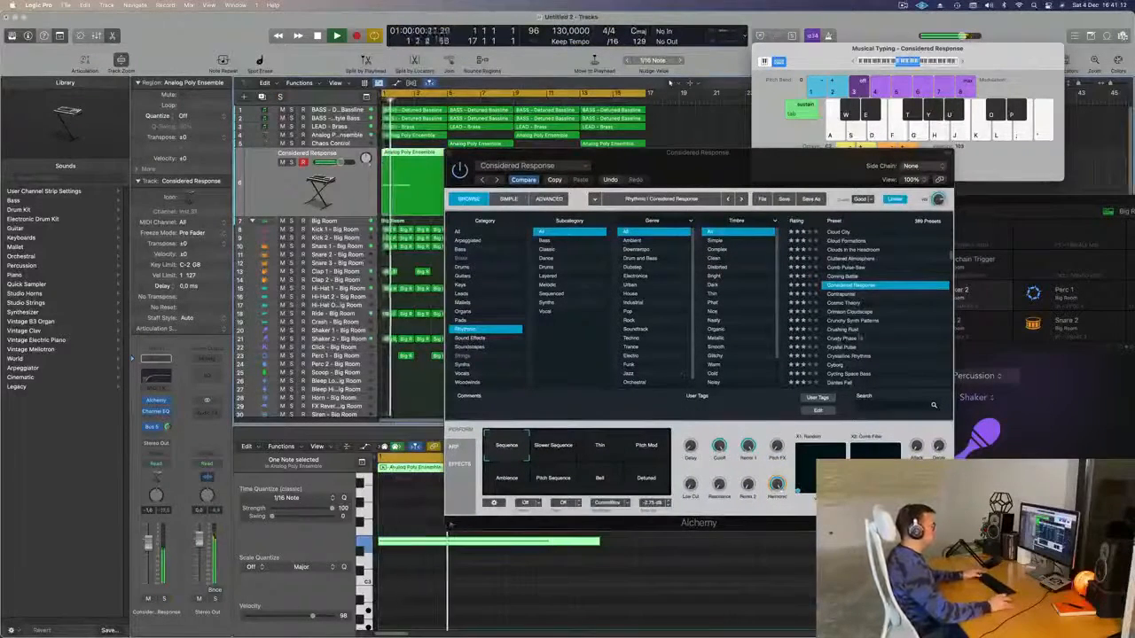
- Narrow to Drums and audition New Psychology, Minimal Acid Patterns and Private Groove
{"action": "left_click", "coordinate": [565, 268]}
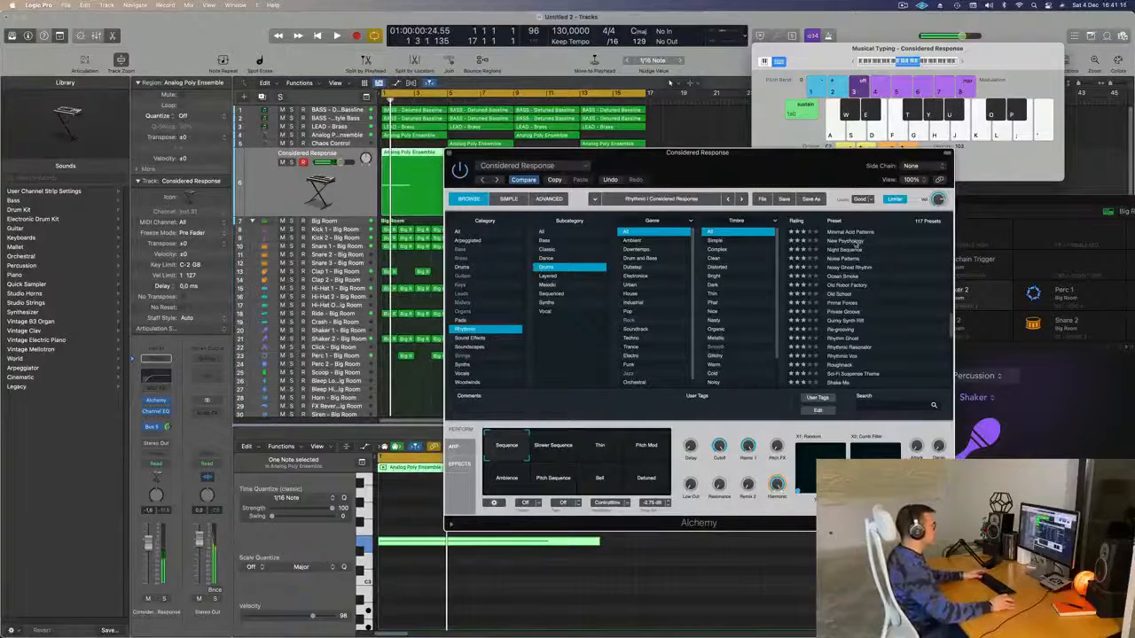
{"action": "left_click", "coordinate": [857, 243]}
{"action": "key", "text": "space"}
{"action": "key", "text": "space"}
{"action": "left_click", "coordinate": [900, 210]}
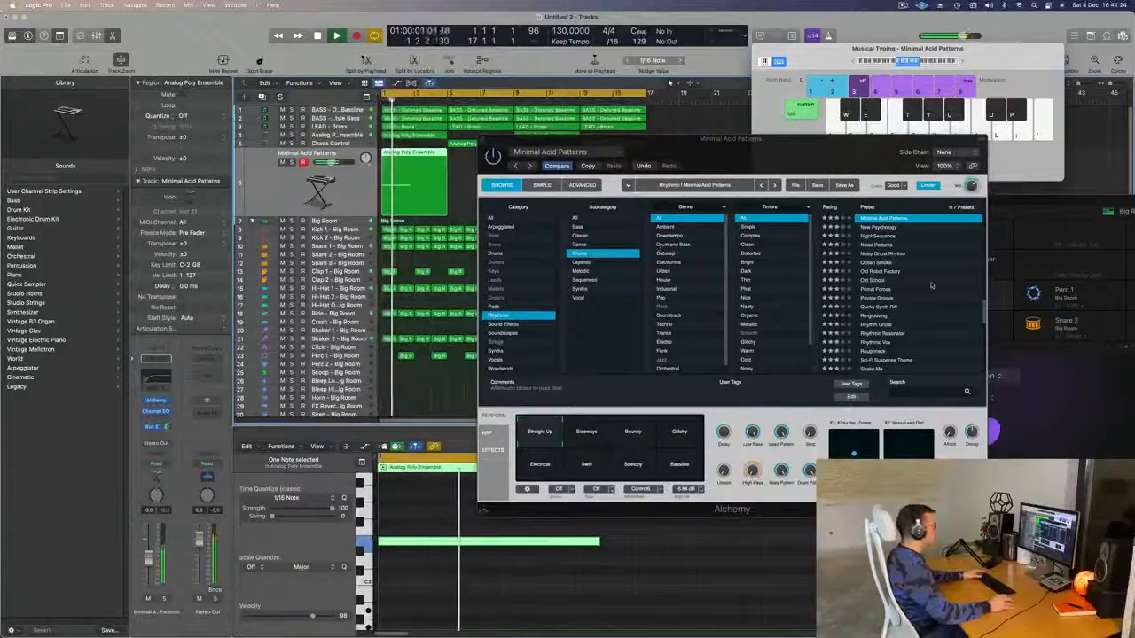
{"action": "scroll", "coordinate": [926, 284], "scroll_direction": "down", "scroll_amount": 2}
{"action": "left_click", "coordinate": [881, 270]}
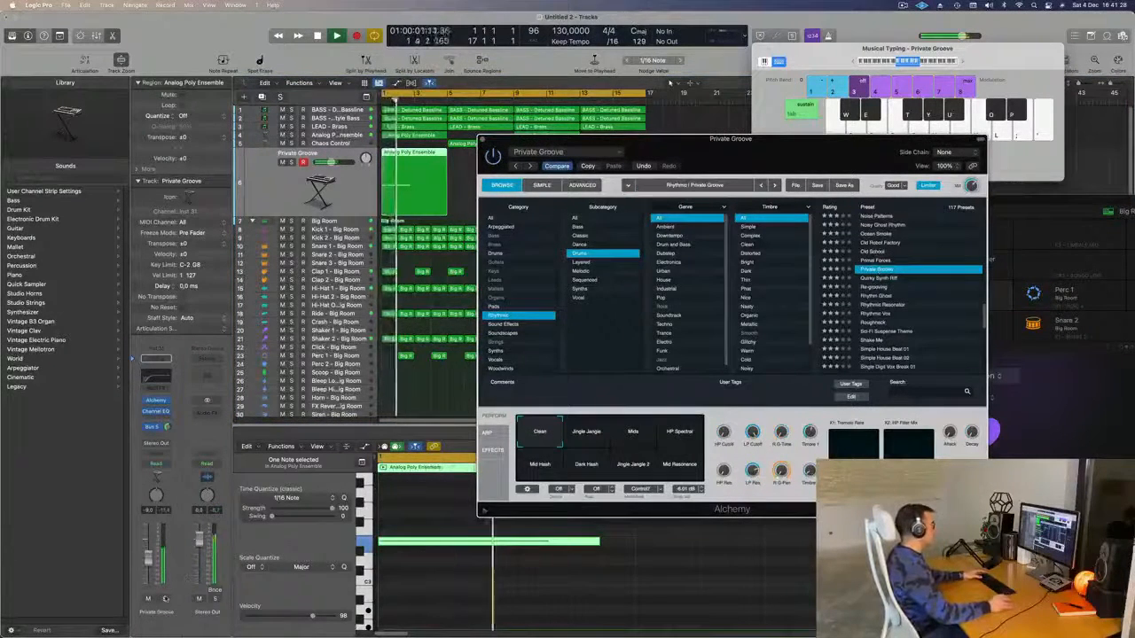
{"action": "key", "text": "space"}
{"action": "key", "text": "ctrl+s"}
{"action": "key", "text": "space"}
{"action": "key", "text": "space"}
- Try Re-grooving, Rhythmic Resonator and Shake Me, then load Slap The Conga with its Mid Ring variation
{"action": "left_click", "coordinate": [867, 286]}
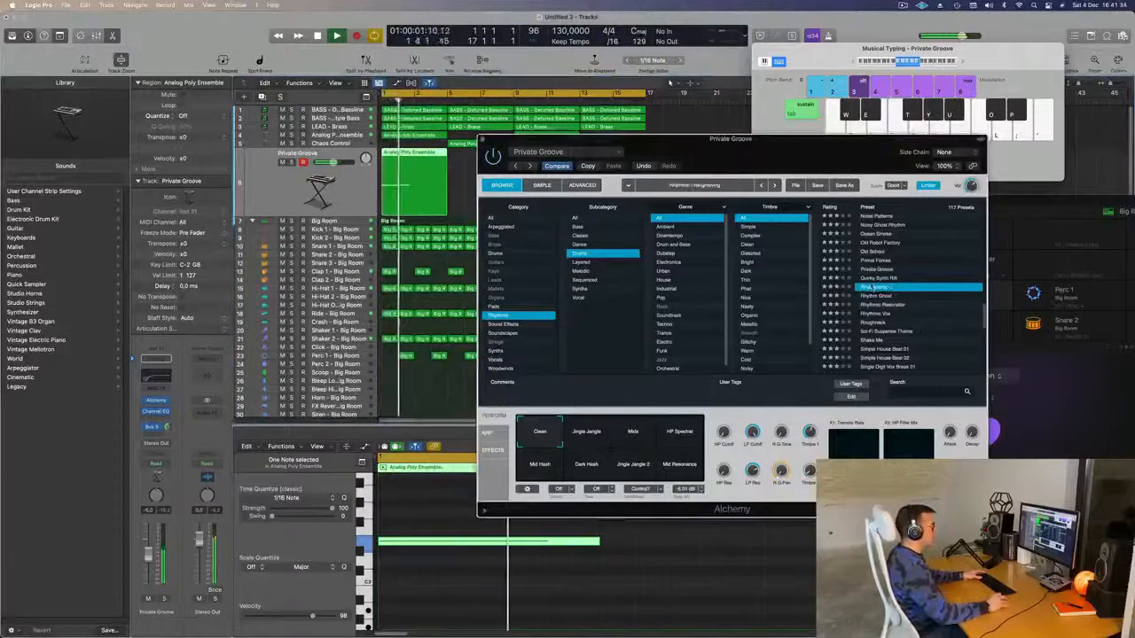
{"action": "left_click", "coordinate": [163, 599]}
{"action": "left_click", "coordinate": [163, 600]}
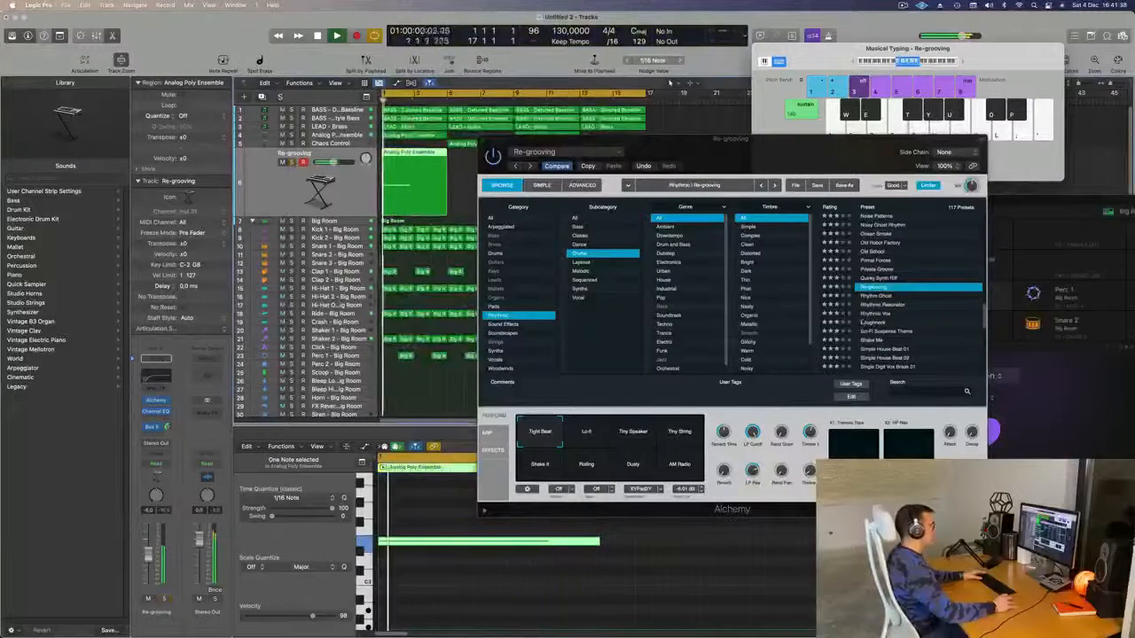
{"action": "left_click", "coordinate": [890, 305]}
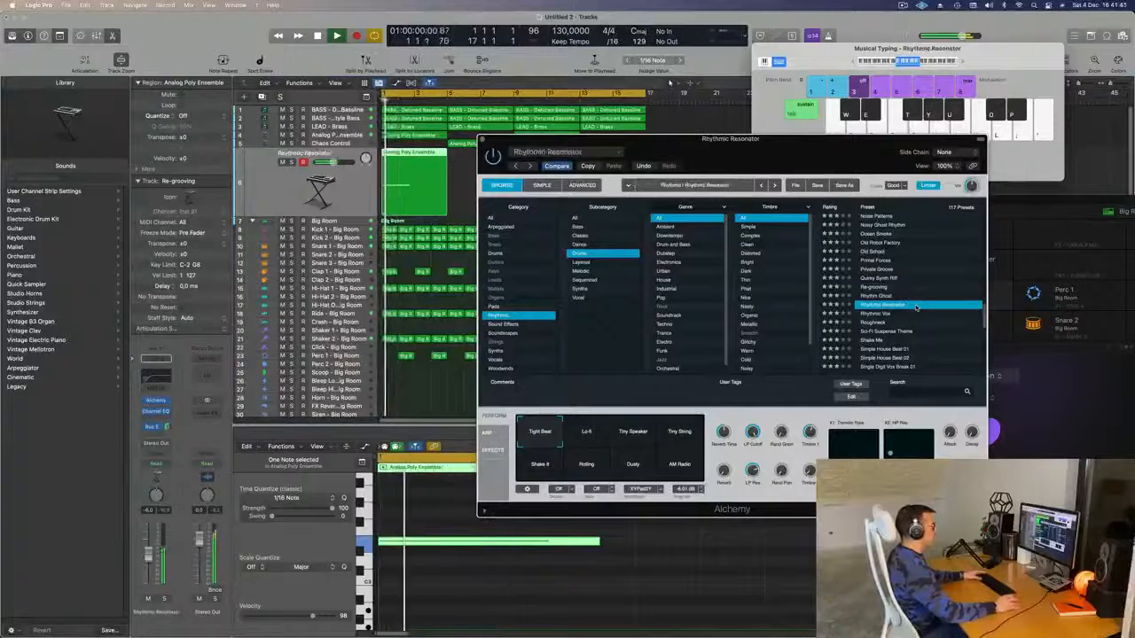
{"action": "scroll", "coordinate": [942, 286], "scroll_direction": "down", "scroll_amount": 3}
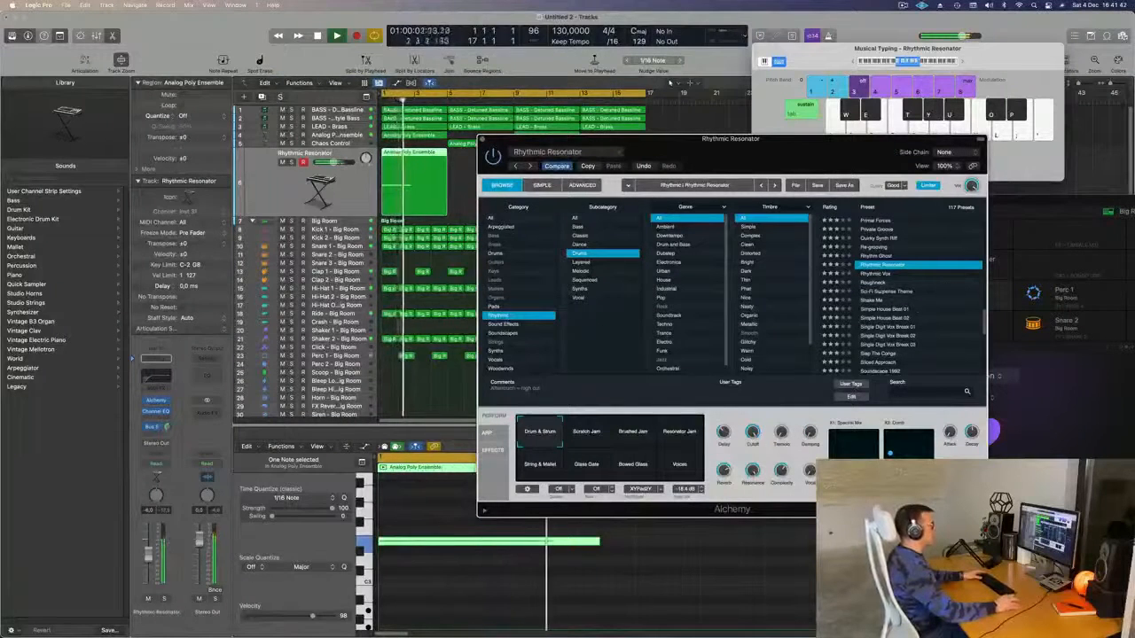
{"action": "left_click", "coordinate": [873, 301]}
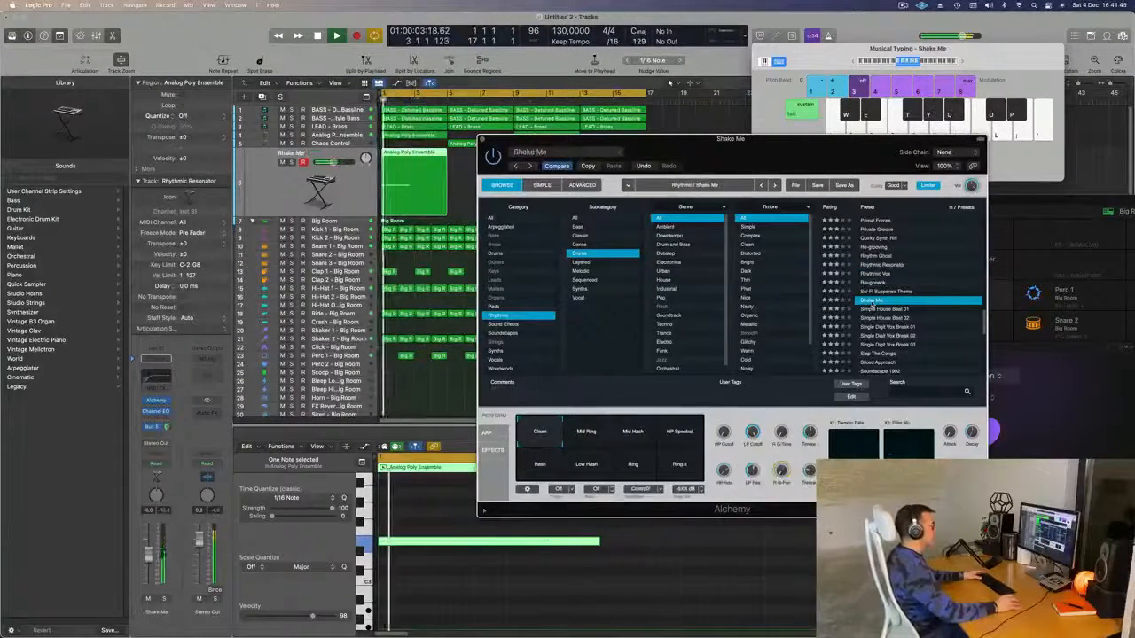
{"action": "scroll", "coordinate": [935, 285], "scroll_direction": "down", "scroll_amount": 3}
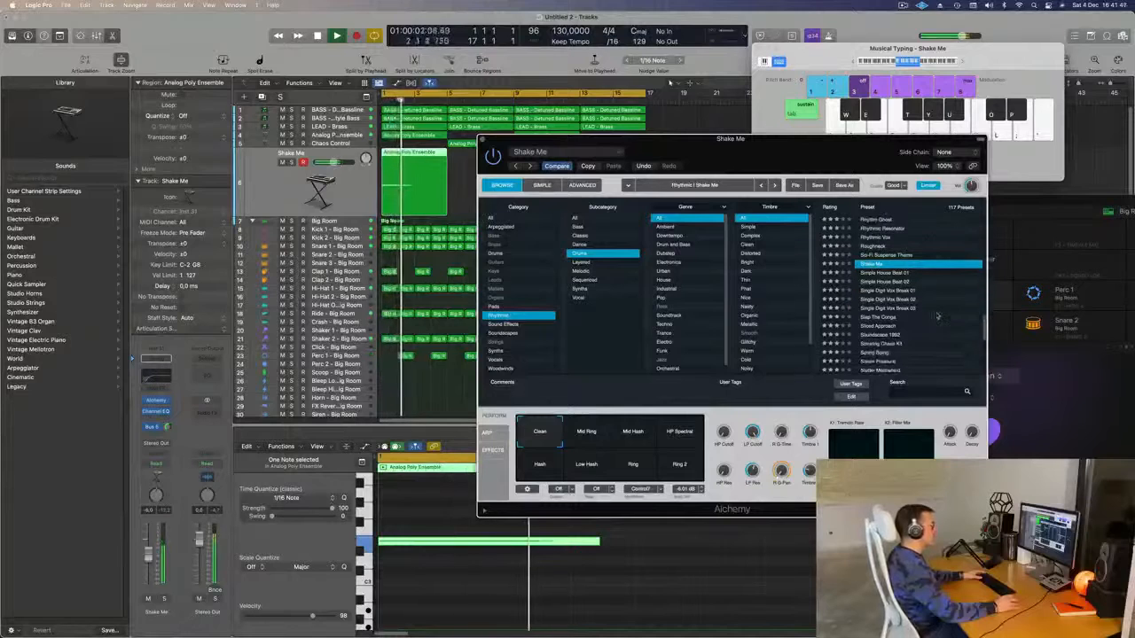
{"action": "left_click", "coordinate": [879, 317]}
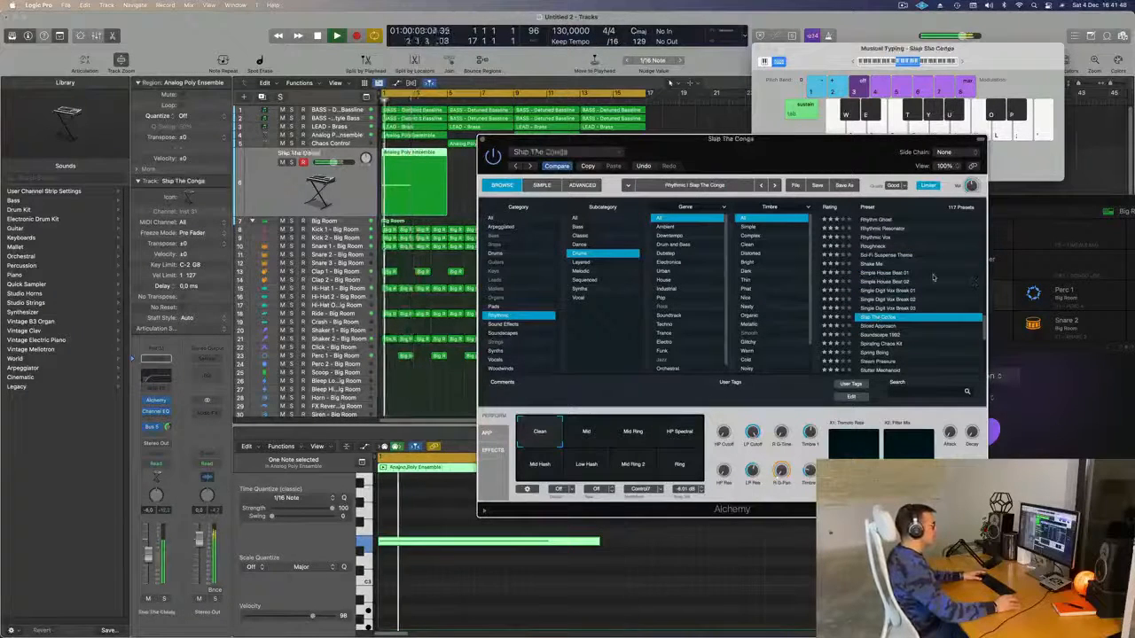
{"action": "scroll", "coordinate": [940, 277], "scroll_direction": "down", "scroll_amount": 3}
{"action": "scroll", "coordinate": [939, 277], "scroll_direction": "up", "scroll_amount": 2}
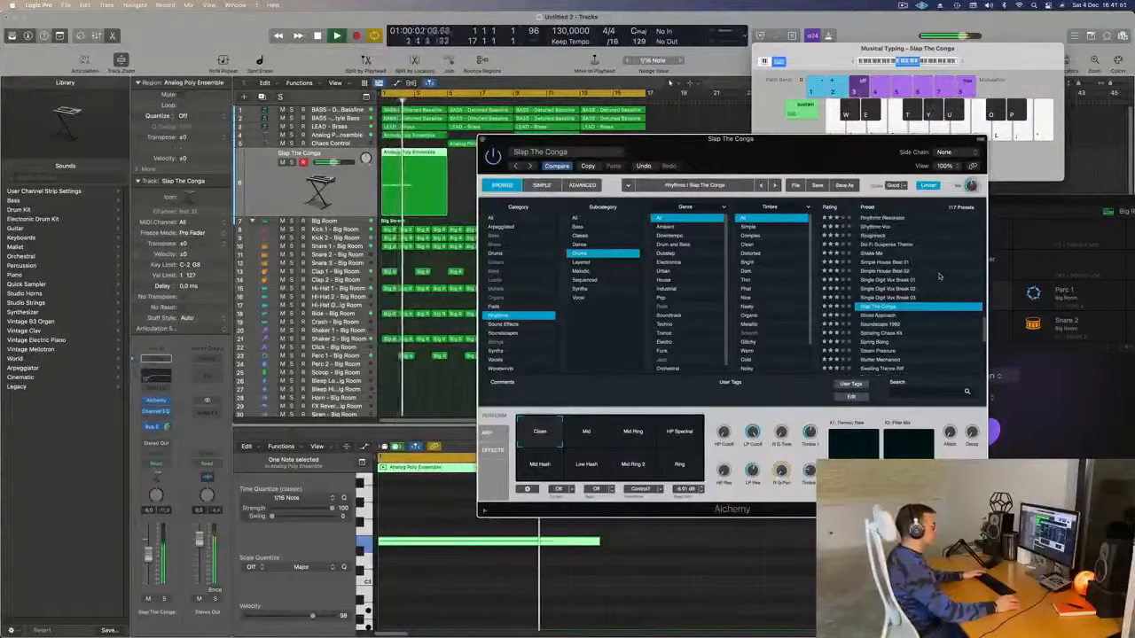
{"action": "left_click", "coordinate": [634, 432]}
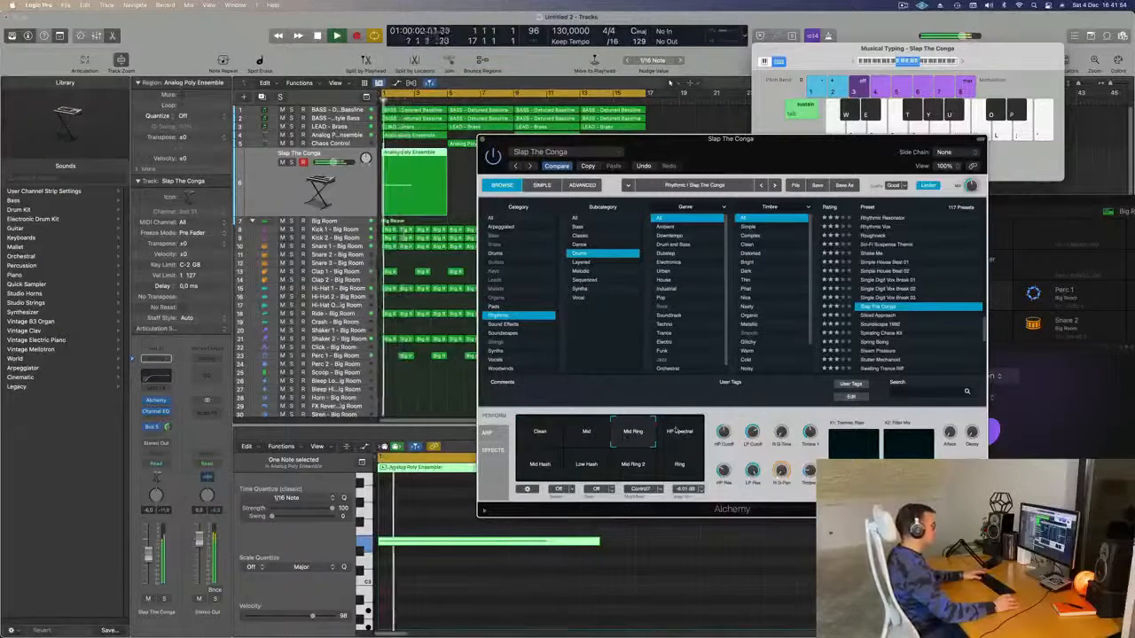
{"action": "left_click", "coordinate": [590, 433]}
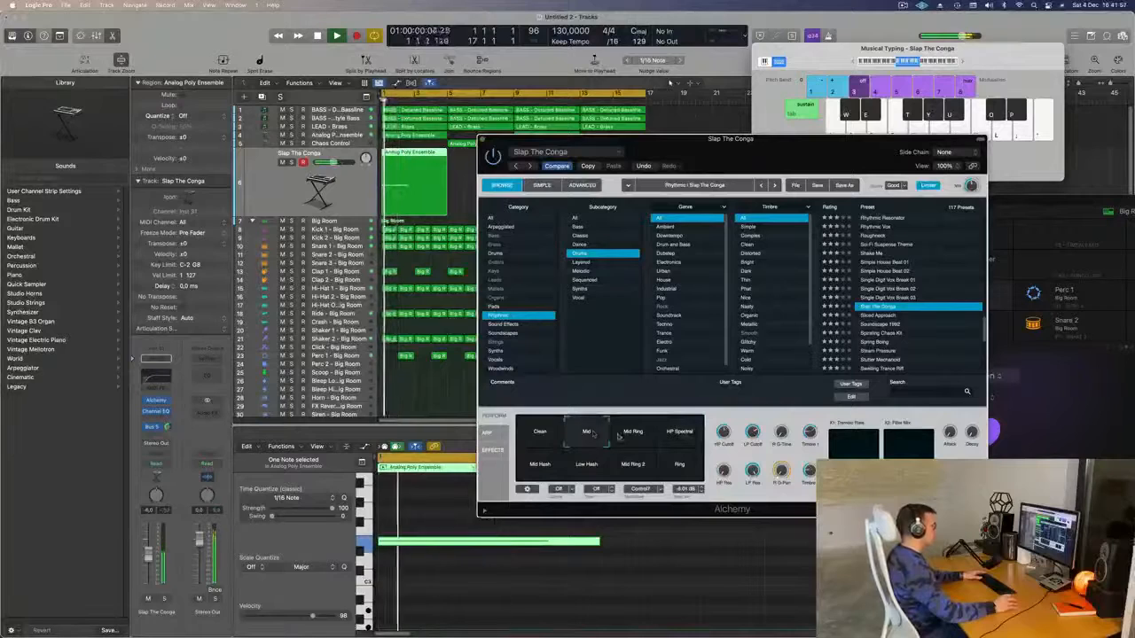
{"action": "left_click", "coordinate": [634, 434]}
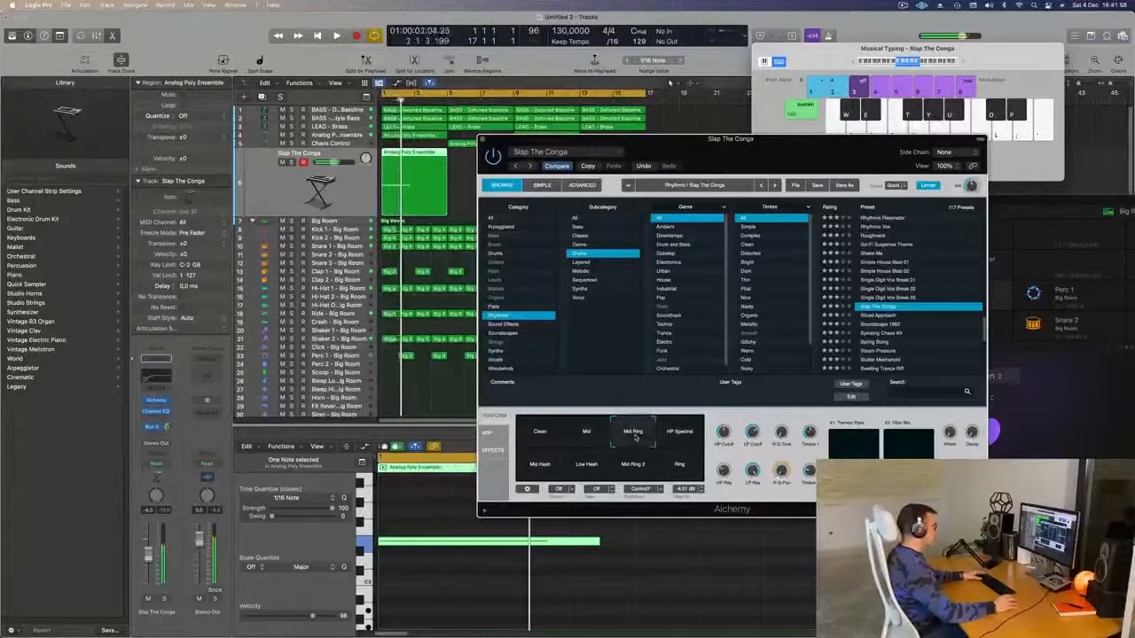
{"action": "left_click", "coordinate": [631, 466]}
{"action": "left_click", "coordinate": [583, 470]}
{"action": "left_click", "coordinate": [537, 467]}
{"action": "left_click", "coordinate": [634, 470]}
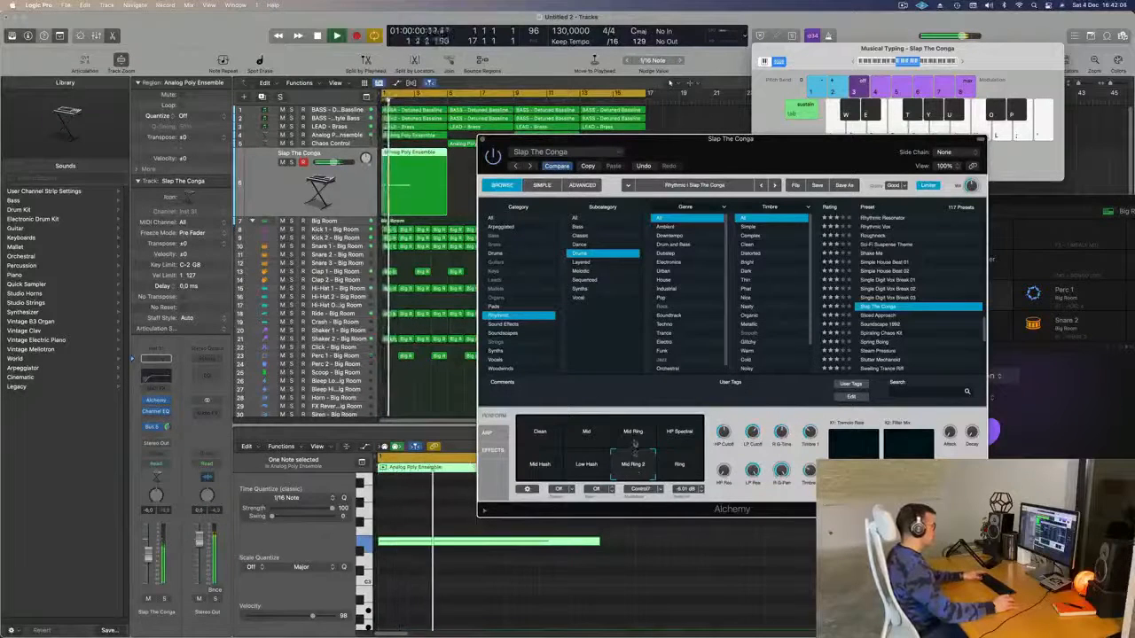
{"action": "left_click", "coordinate": [632, 432]}
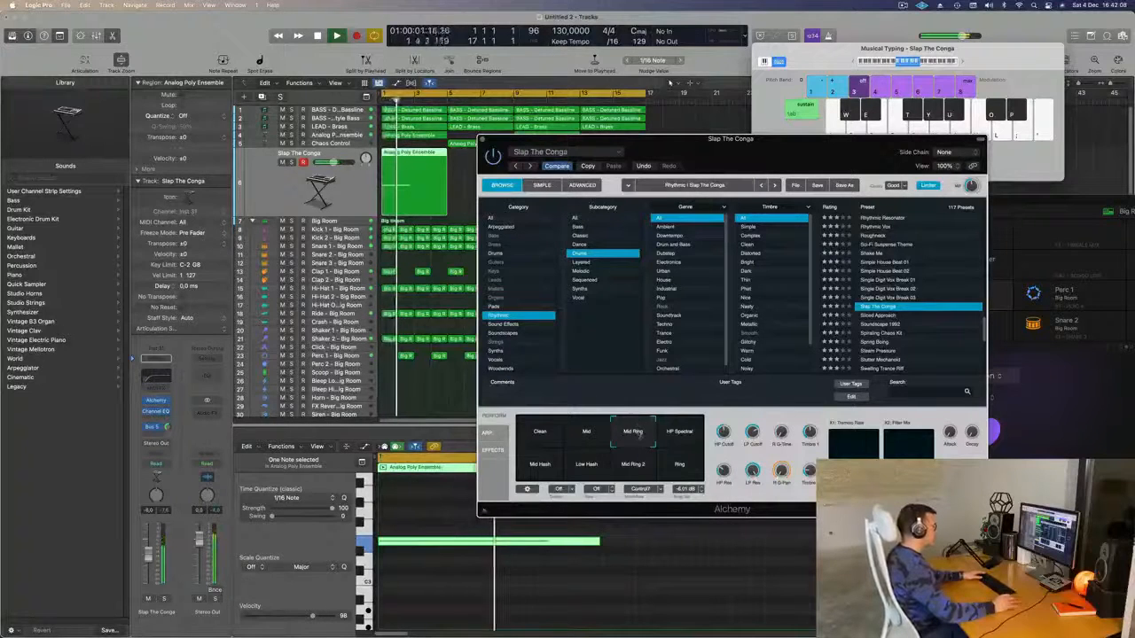
{"action": "left_click", "coordinate": [164, 599]}
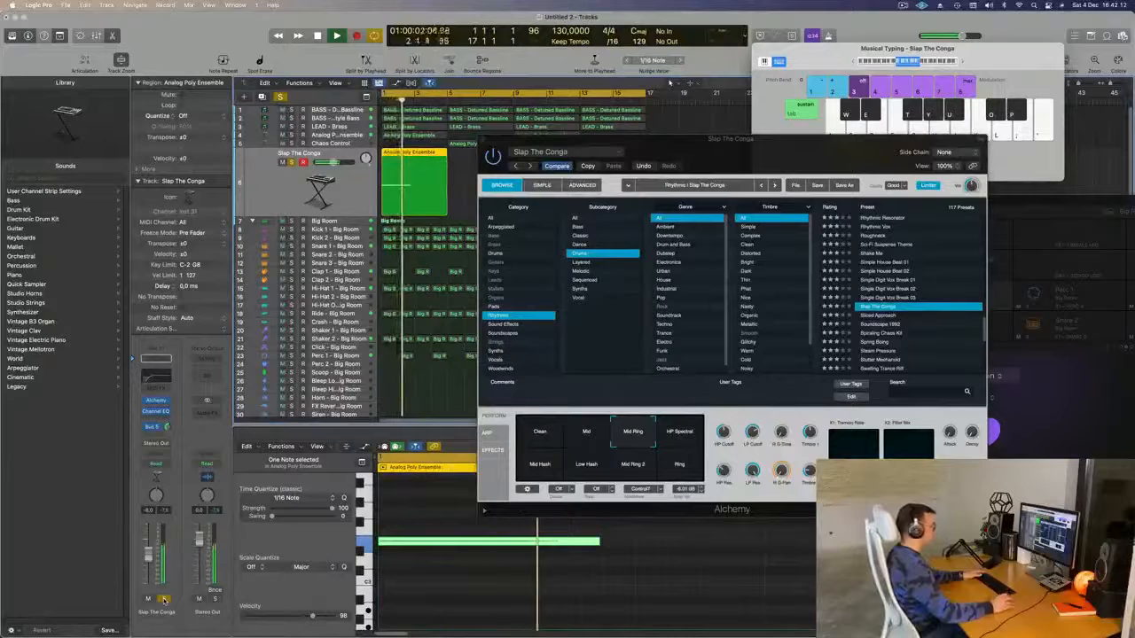
{"action": "left_click", "coordinate": [632, 466]}
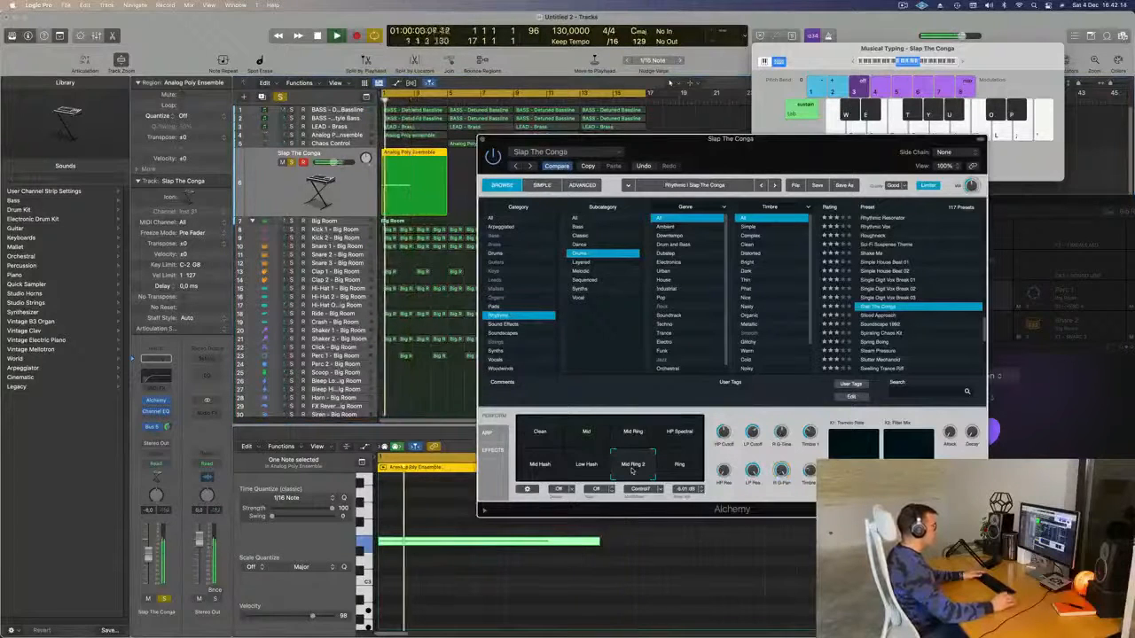
{"action": "left_click", "coordinate": [636, 431]}
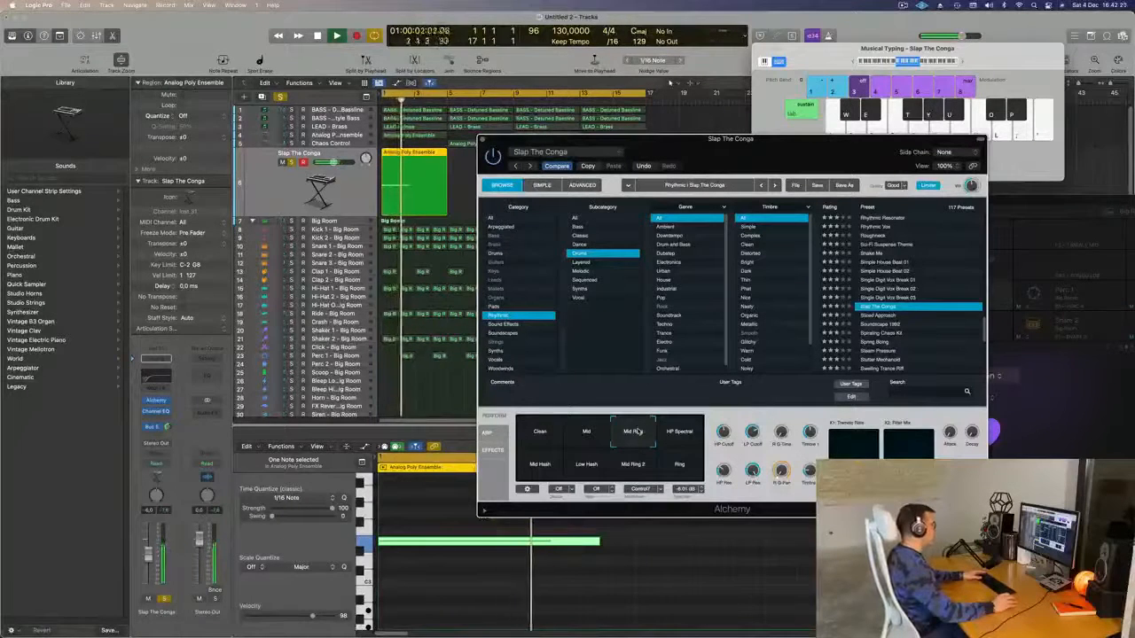
{"action": "left_click", "coordinate": [547, 470]}
{"action": "key", "text": "space"}
{"action": "left_click", "coordinate": [640, 464]}
{"action": "key", "text": "space"}
{"action": "key", "text": "space"}
{"action": "left_click", "coordinate": [635, 432]}
{"action": "key", "text": "space"}
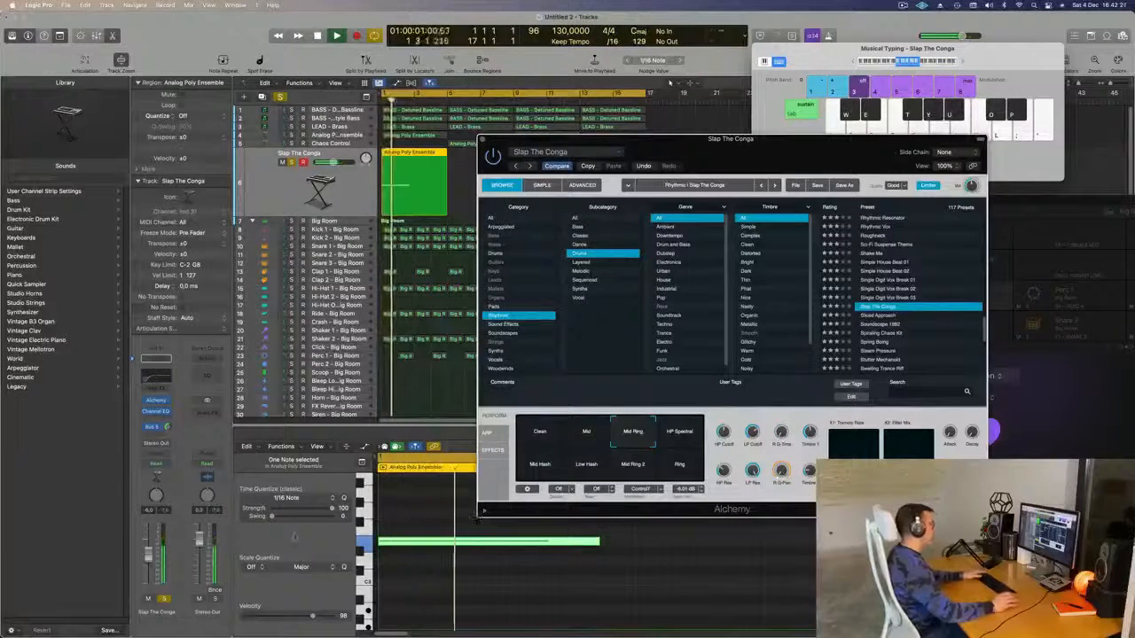
{"action": "left_click", "coordinate": [164, 598]}
{"action": "key", "text": "Return"}
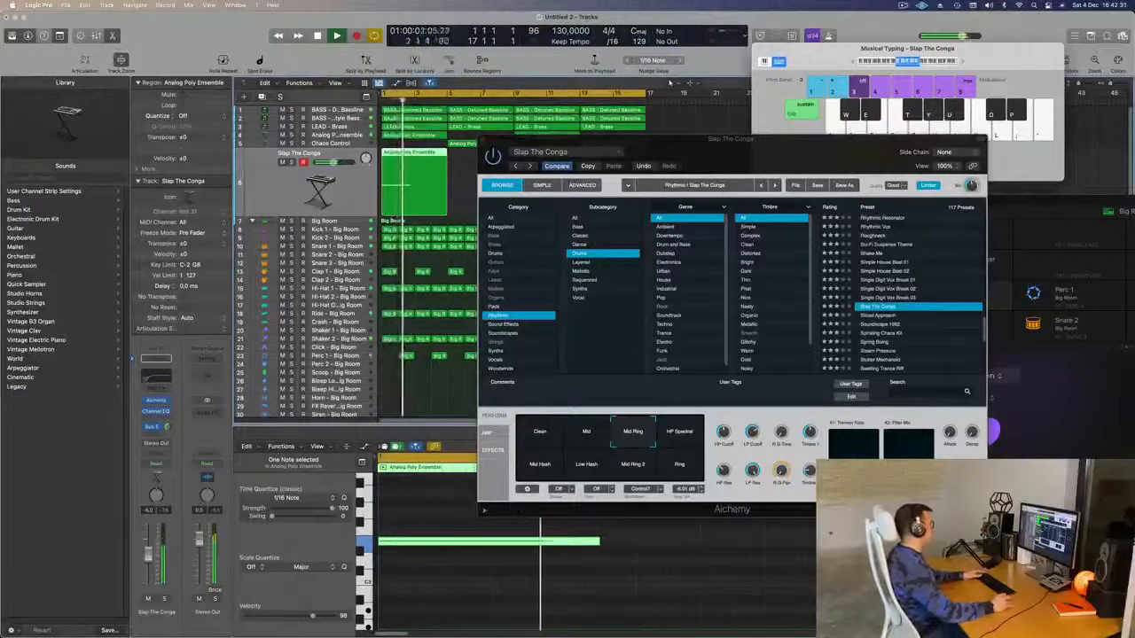
- Set the Bus 5 send level to -18.5 and replay from bar 1
{"action": "left_click_drag", "start_coordinate": [167, 428], "coordinate": [166, 450]}
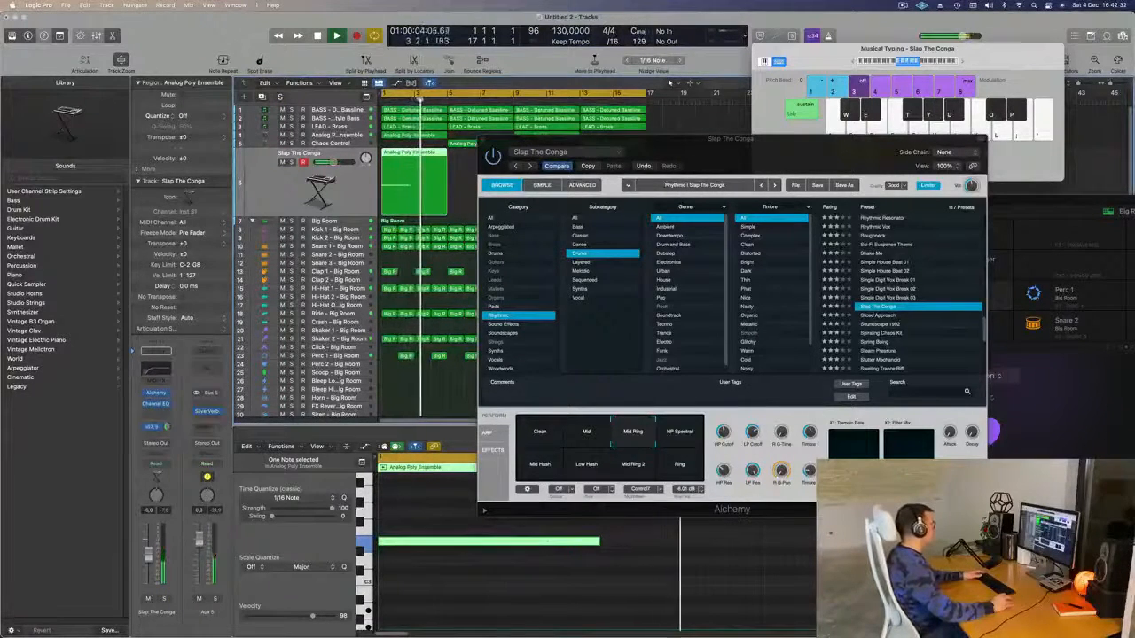
{"action": "key", "text": "space"}
{"action": "key", "text": "space"}
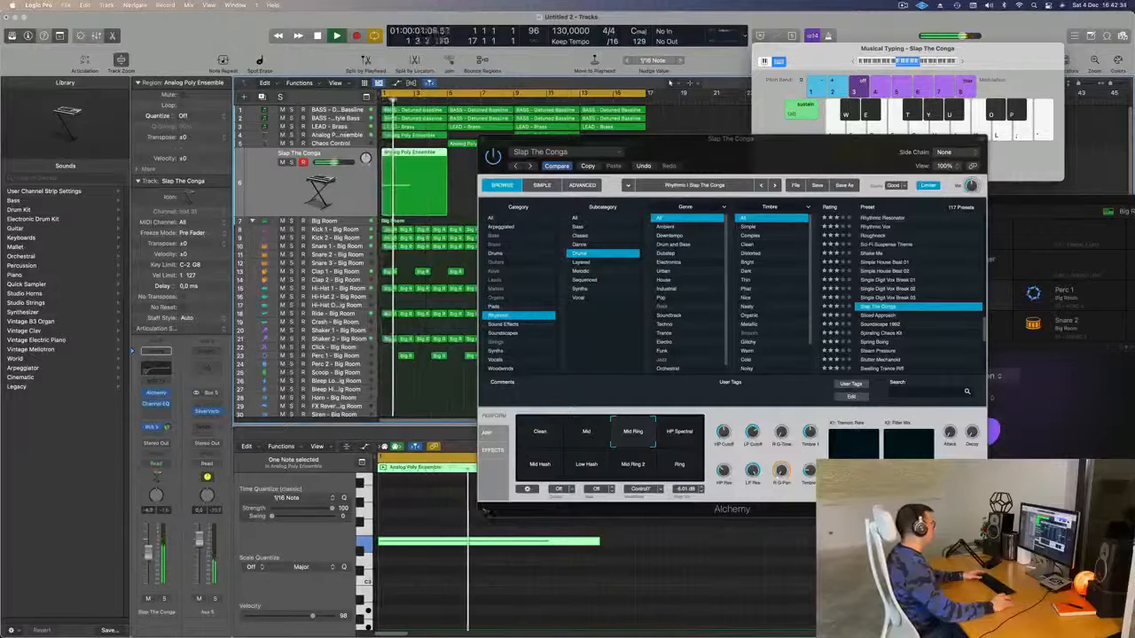
{"action": "key", "text": "Return"}
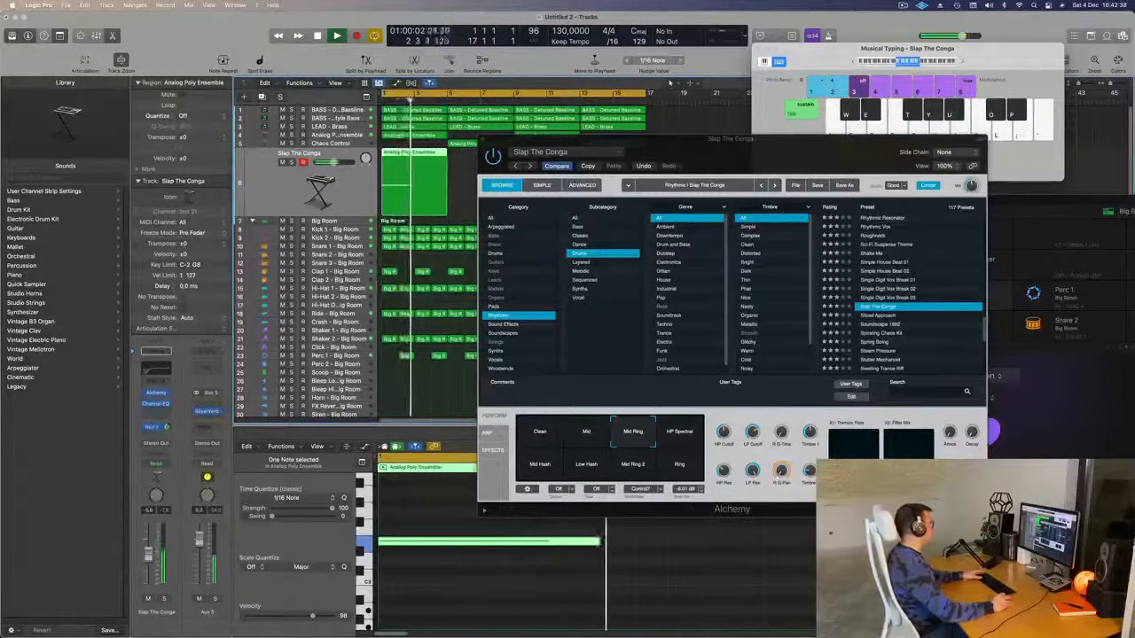
- Add a second send to Bus 6 and close the Alchemy window
{"action": "left_click", "coordinate": [153, 428]}
{"action": "mouse_move", "coordinate": [160, 448]}
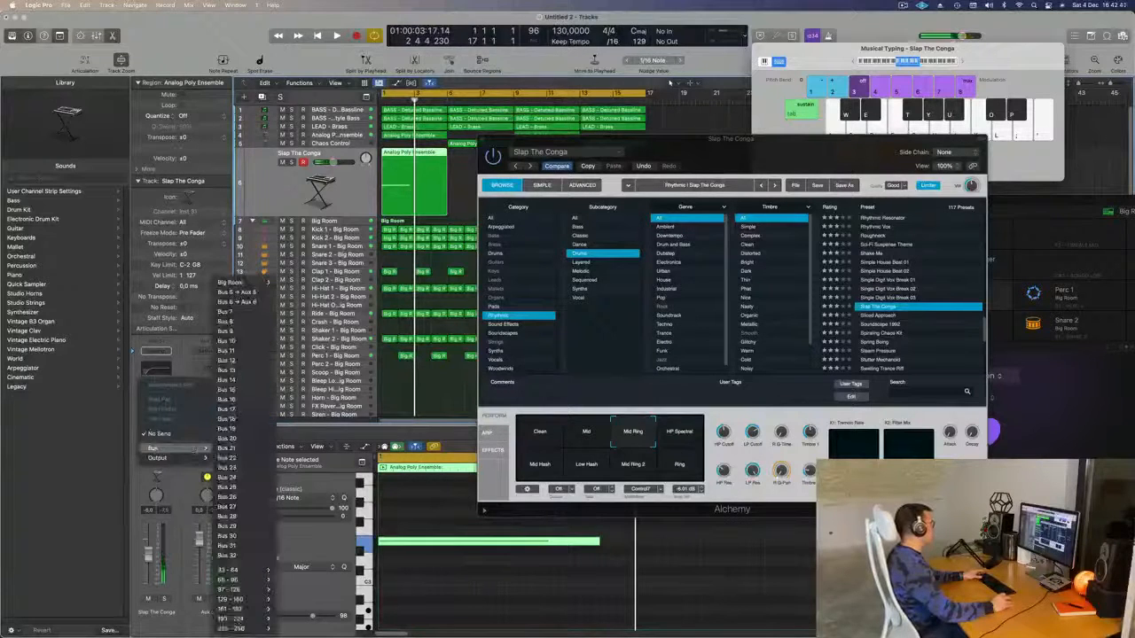
{"action": "left_click", "coordinate": [235, 302]}
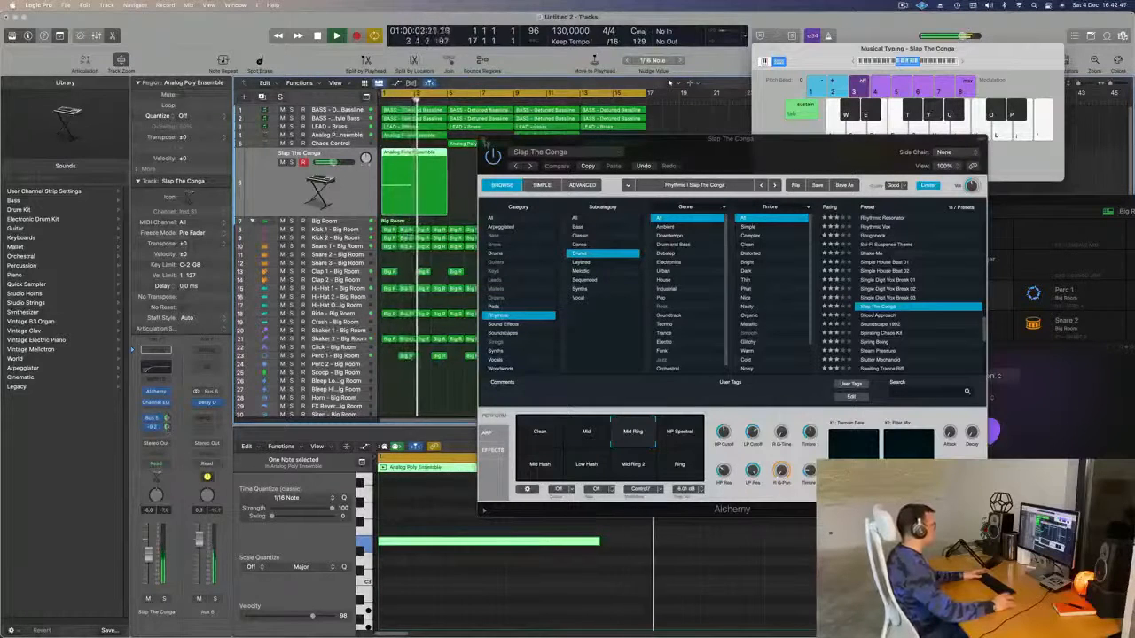
{"action": "left_click", "coordinate": [485, 142]}
{"action": "key", "text": "space"}
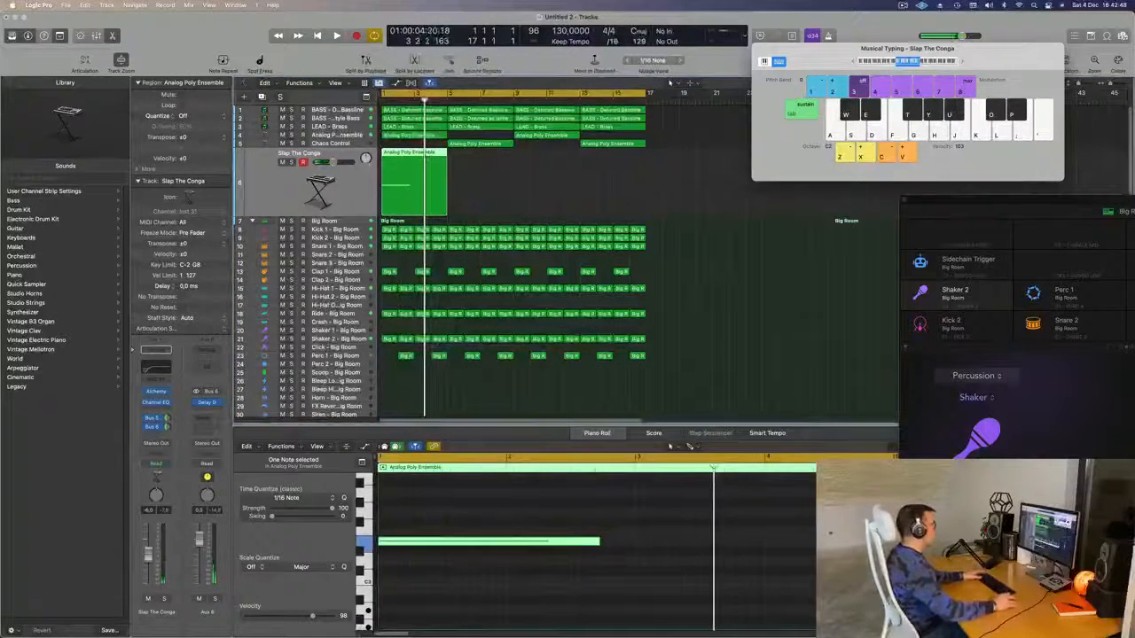
- Split the conga region at bar 3, delete the remainder, and lengthen its note
{"action": "double_click", "coordinate": [414, 153], "text": "super"}
{"action": "key", "text": "Delete"}
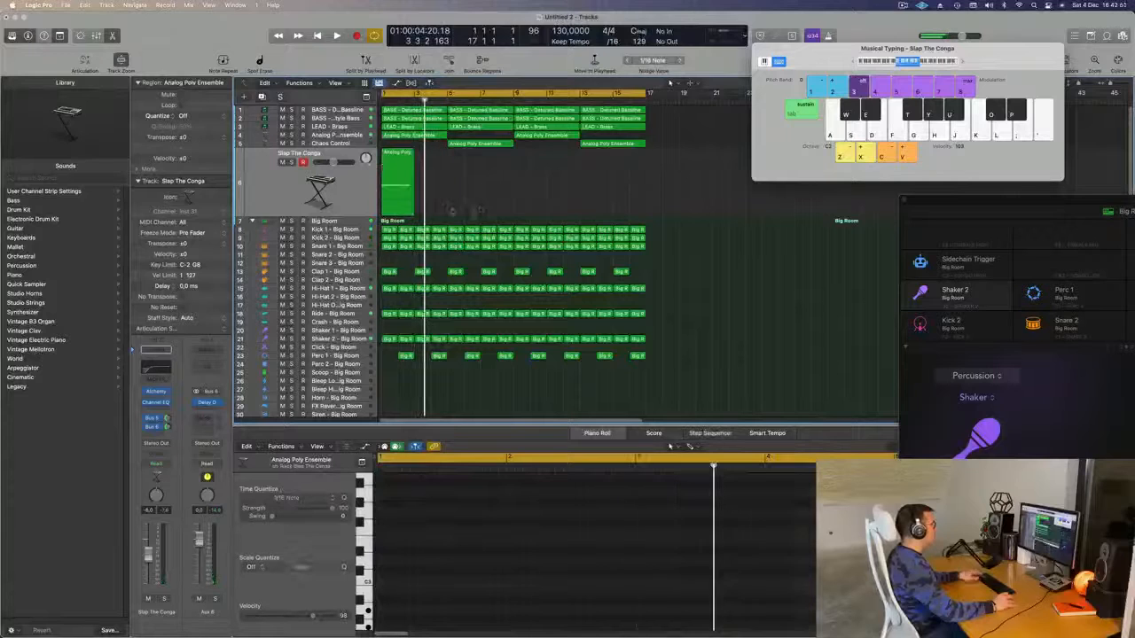
{"action": "left_click_drag", "start_coordinate": [599, 542], "coordinate": [628, 555]}
{"action": "key", "text": "space"}
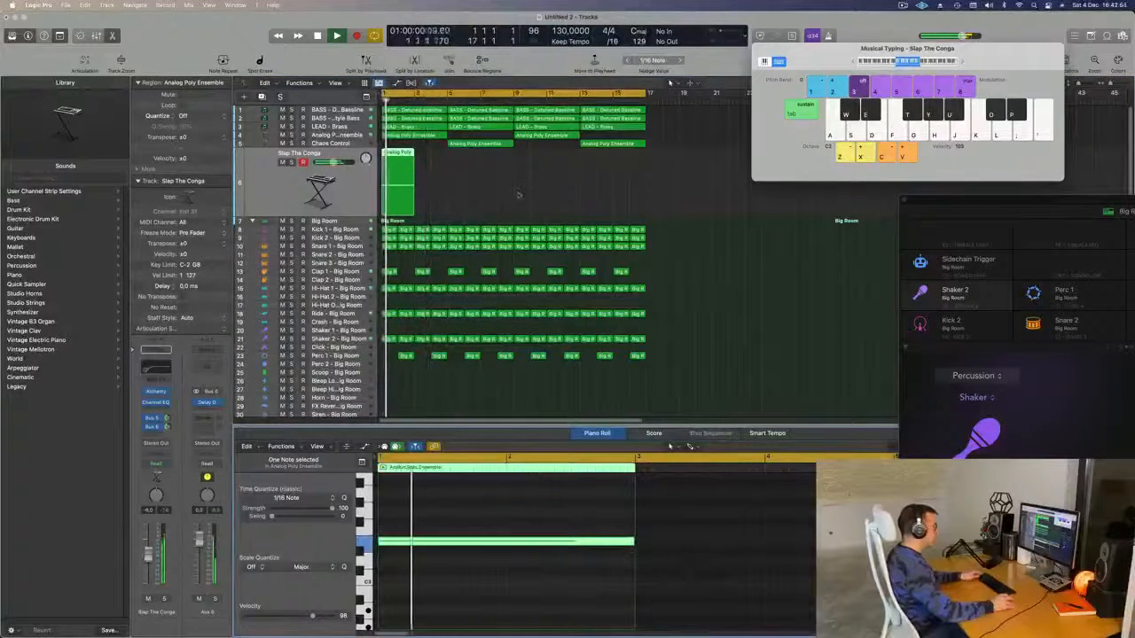
- Repeat the two-bar region into eight copies, undoing the extra ninth, and reopen Alchemy
{"action": "key", "text": "super+r"}
{"action": "key", "text": "super+r"}
{"action": "key", "text": "super+r"}
{"action": "key", "text": "super+r"}
{"action": "key", "text": "super+r"}
{"action": "key", "text": "super+r"}
{"action": "key", "text": "super+r"}
{"action": "key", "text": "super+r"}
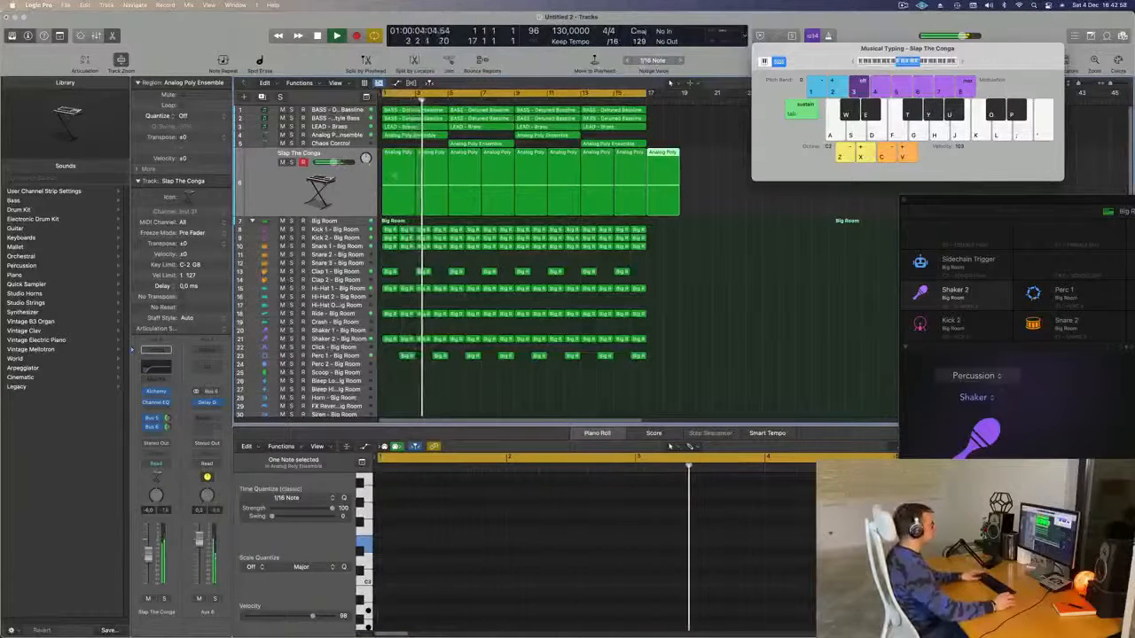
{"action": "key", "text": "super+z"}
{"action": "key", "text": "space"}
{"action": "left_click", "coordinate": [335, 184]}
{"action": "key", "text": "space"}
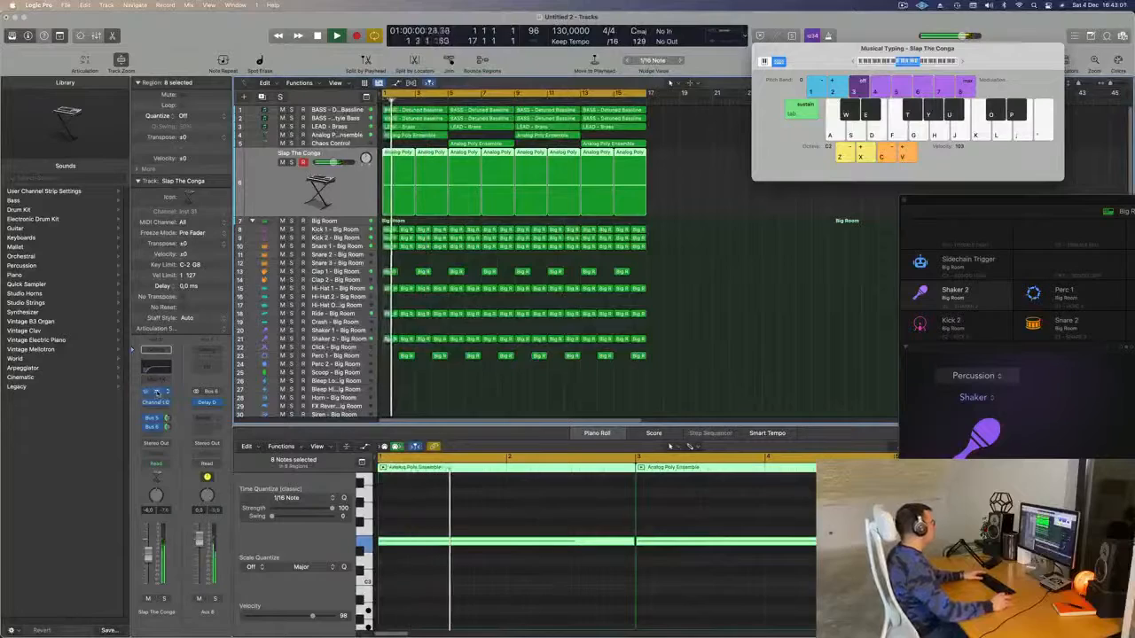
{"action": "key", "text": "v"}
{"action": "left_click_drag", "start_coordinate": [807, 168], "coordinate": [710, 174]}
- Audition Sliced Approach and Soundscape 1992, then load Spring Boing and check it soloed
{"action": "left_click", "coordinate": [687, 235]}
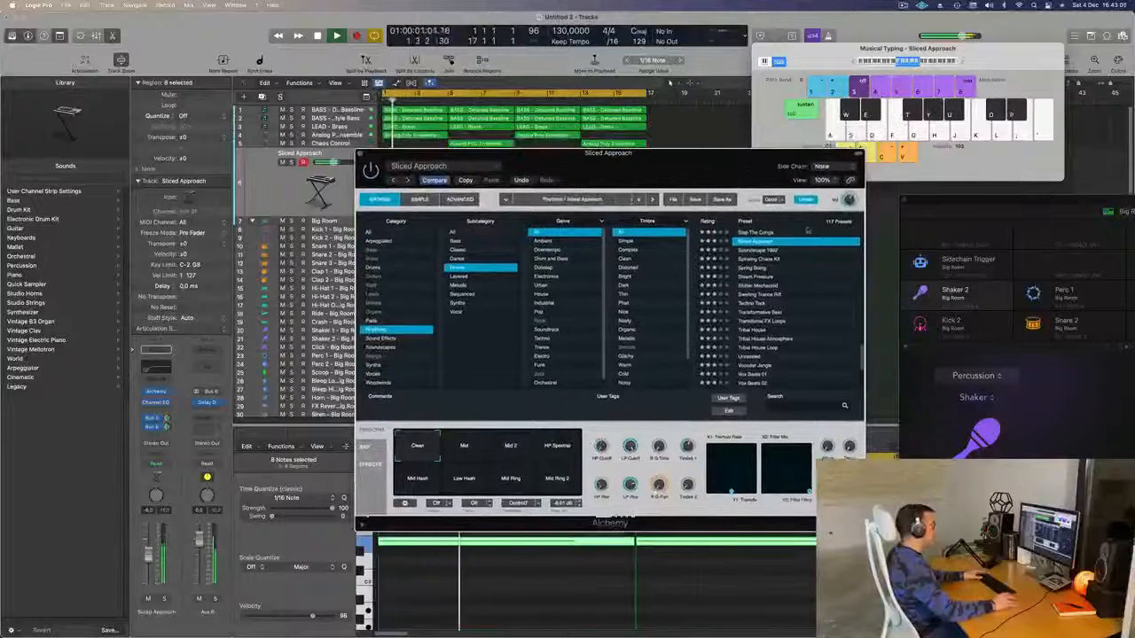
{"action": "left_click", "coordinate": [764, 251]}
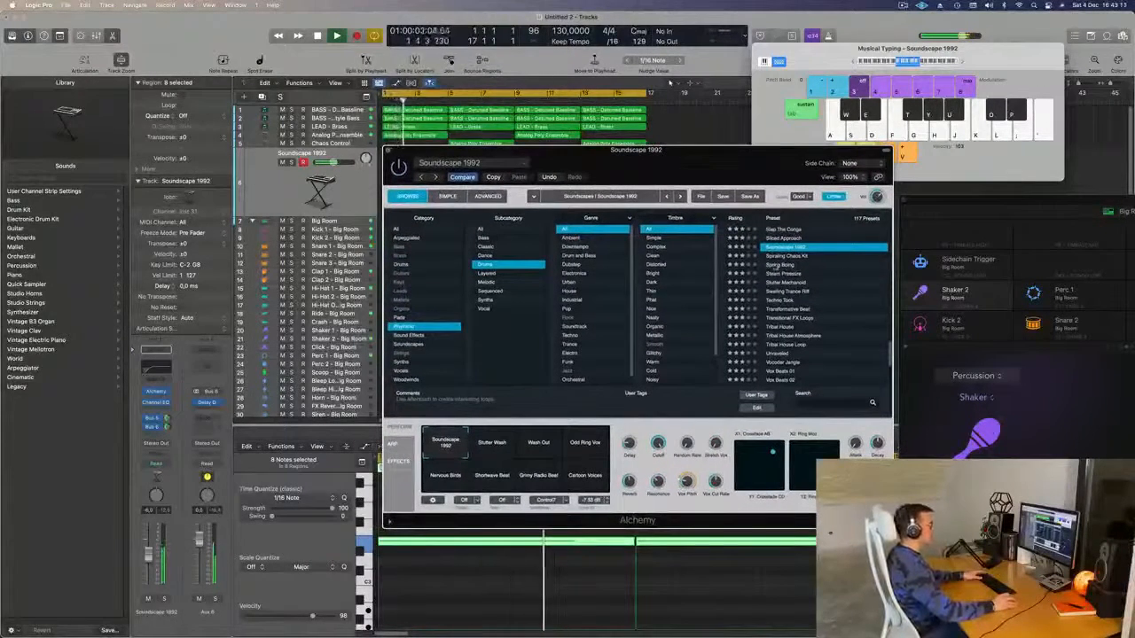
{"action": "left_click", "coordinate": [775, 265]}
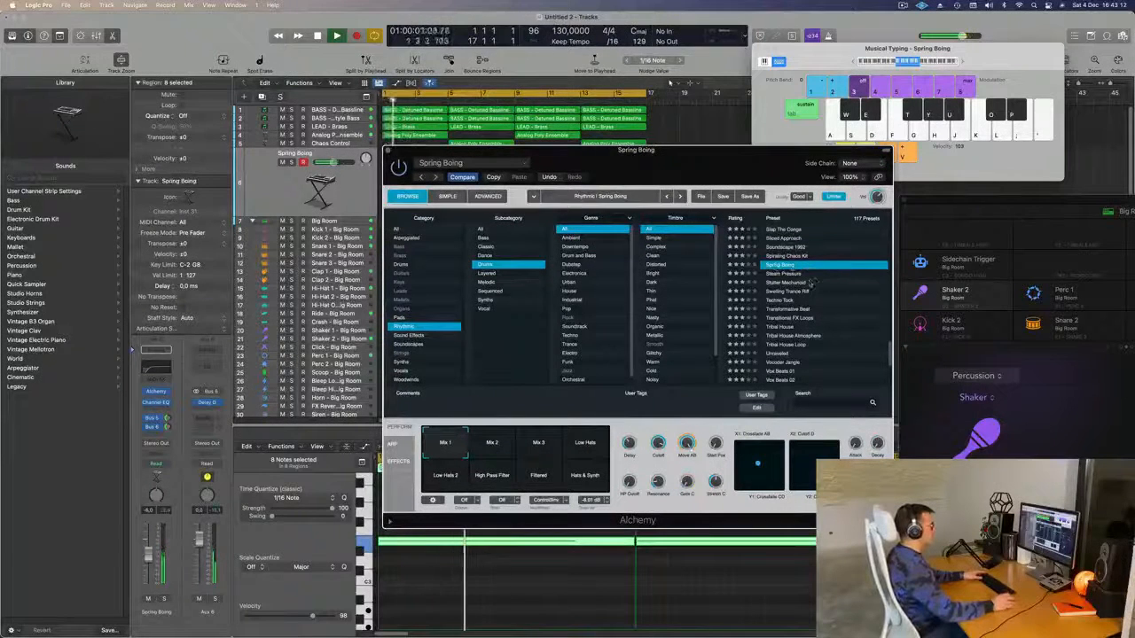
{"action": "left_click", "coordinate": [164, 600]}
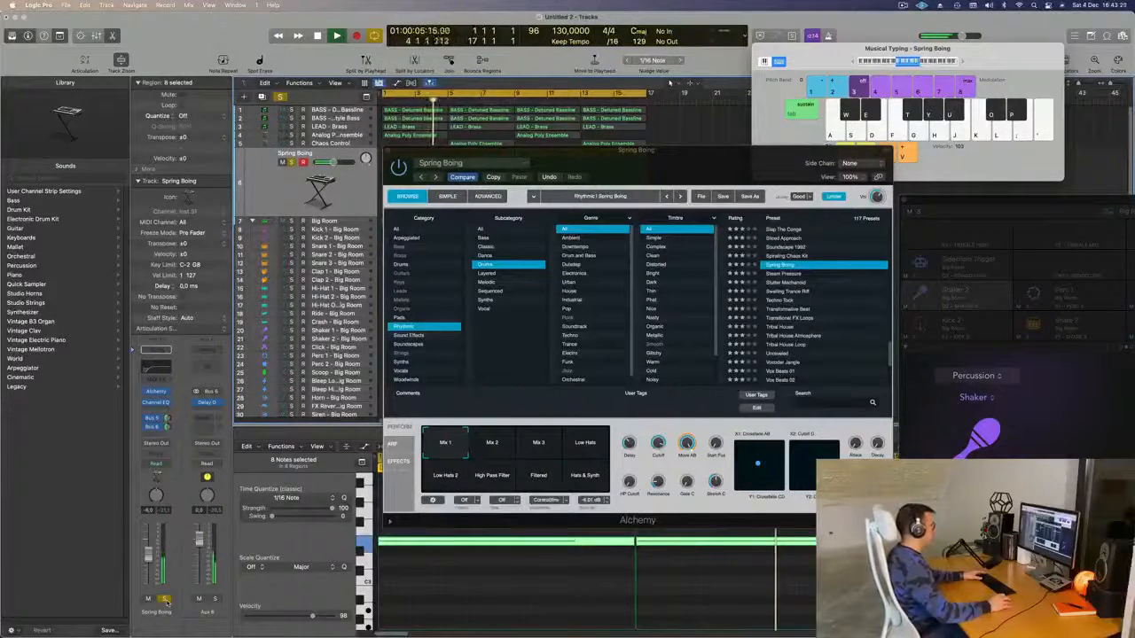
{"action": "left_click", "coordinate": [164, 599]}
{"action": "left_click_drag", "start_coordinate": [754, 168], "coordinate": [983, 170]}
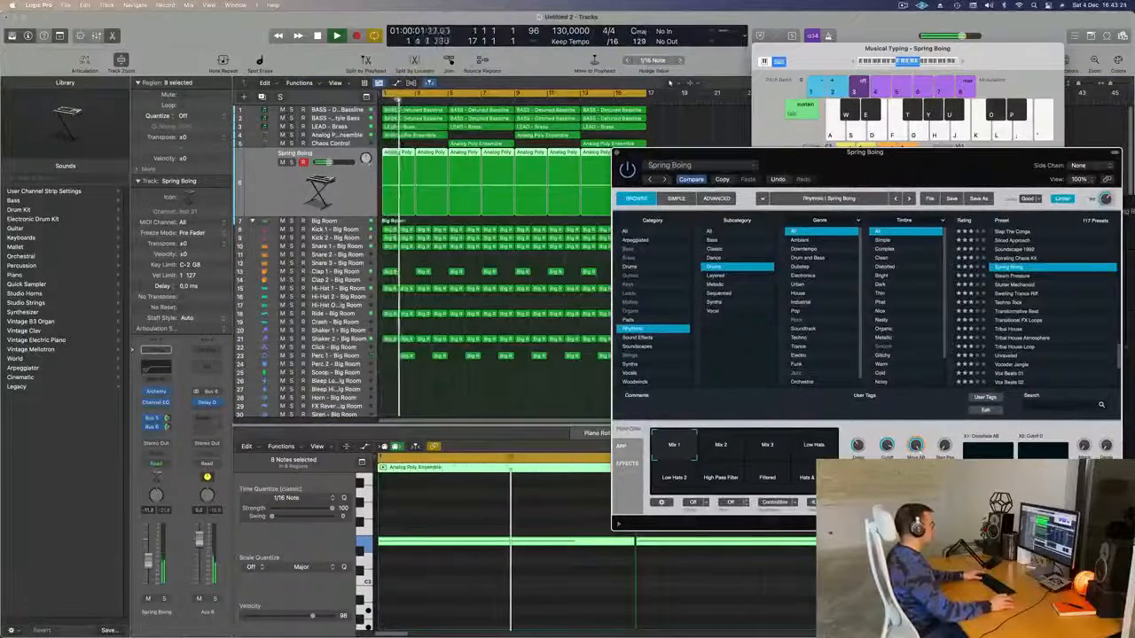
{"action": "left_click", "coordinate": [163, 600]}
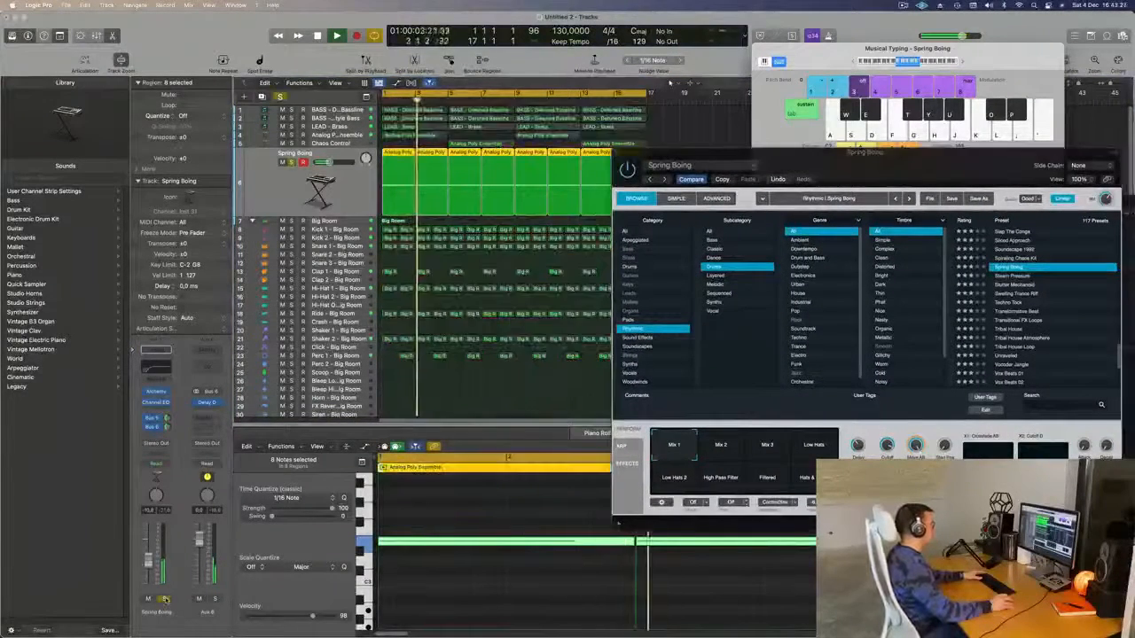
{"action": "left_click", "coordinate": [163, 600]}
{"action": "key", "text": "Return"}
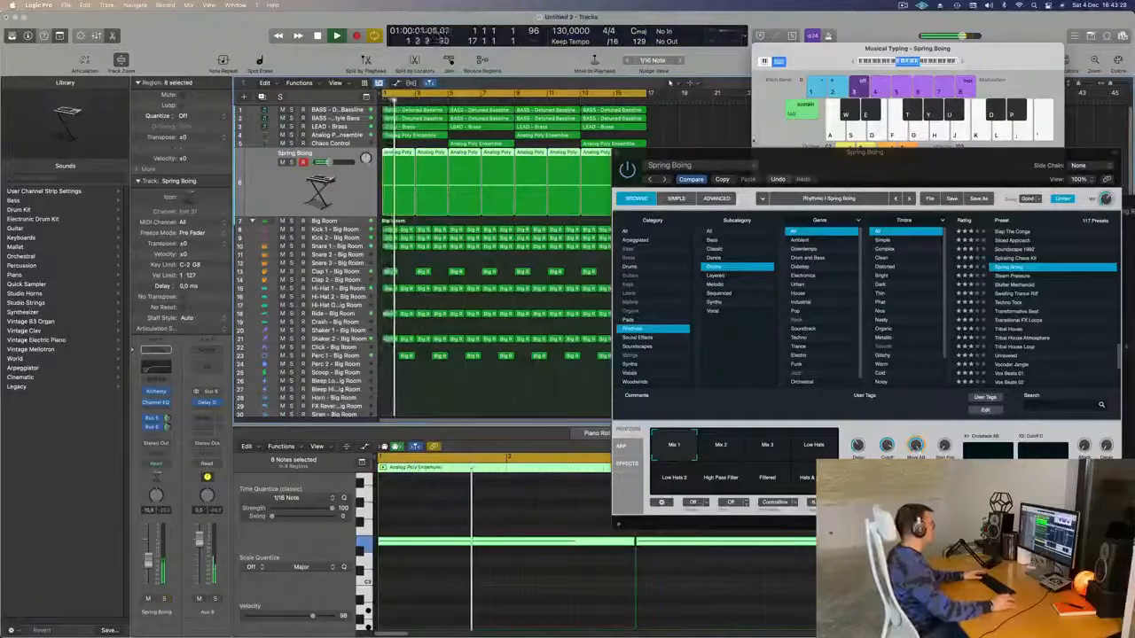
- Deselect regions, close the musical keyboard, show the mixer, and start arrangement playback
{"action": "left_click_drag", "start_coordinate": [745, 171], "coordinate": [758, 173]}
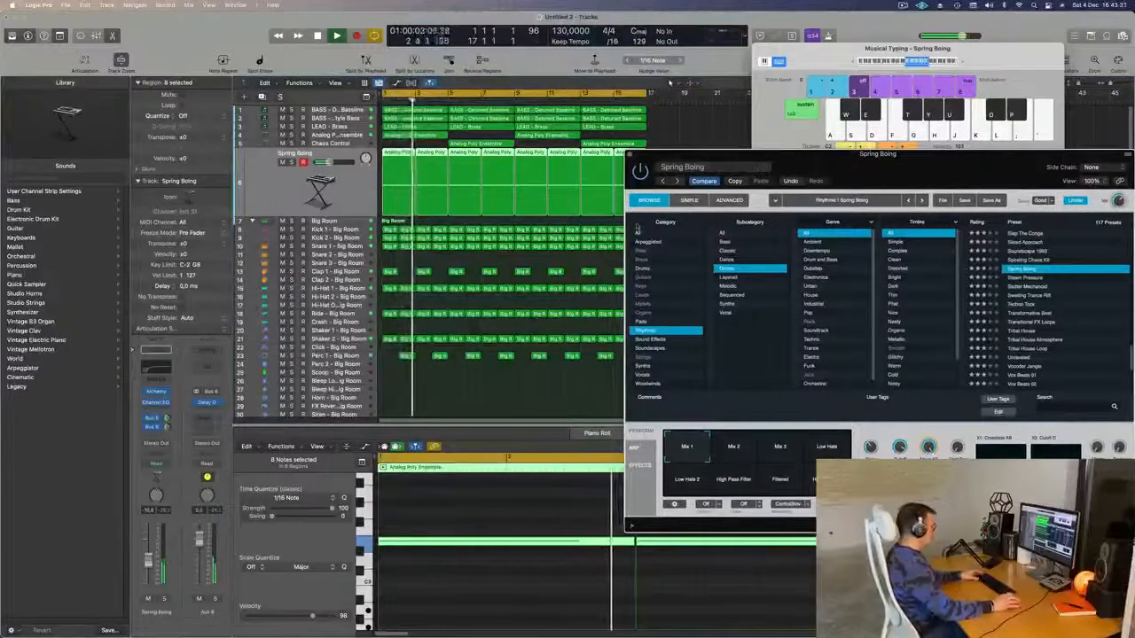
{"action": "left_click", "coordinate": [530, 406]}
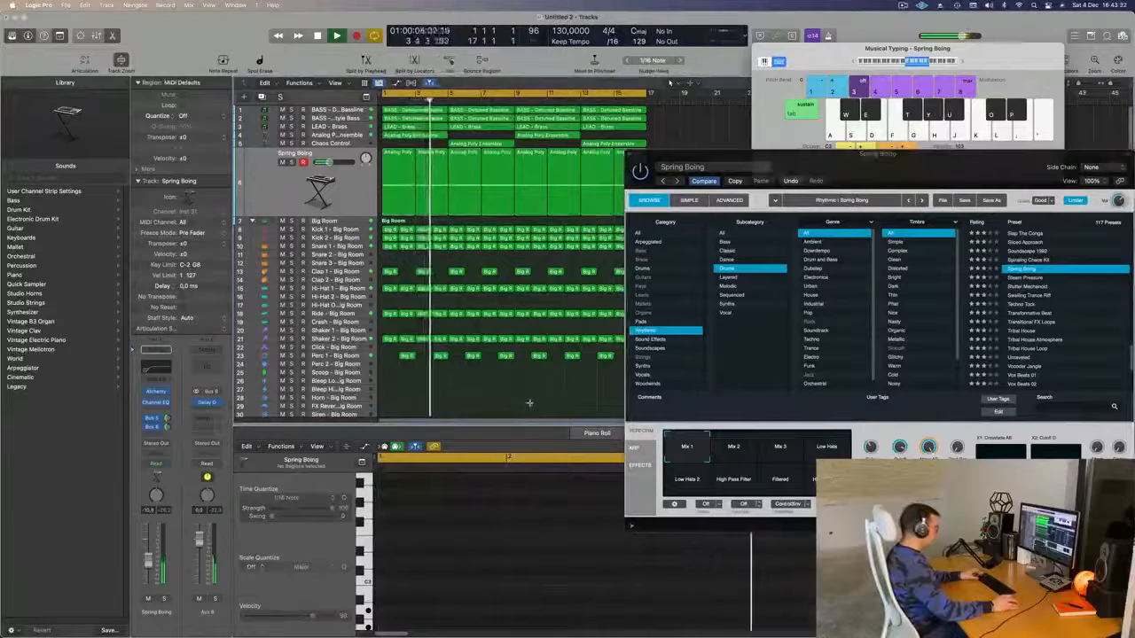
{"action": "key", "text": "super+k"}
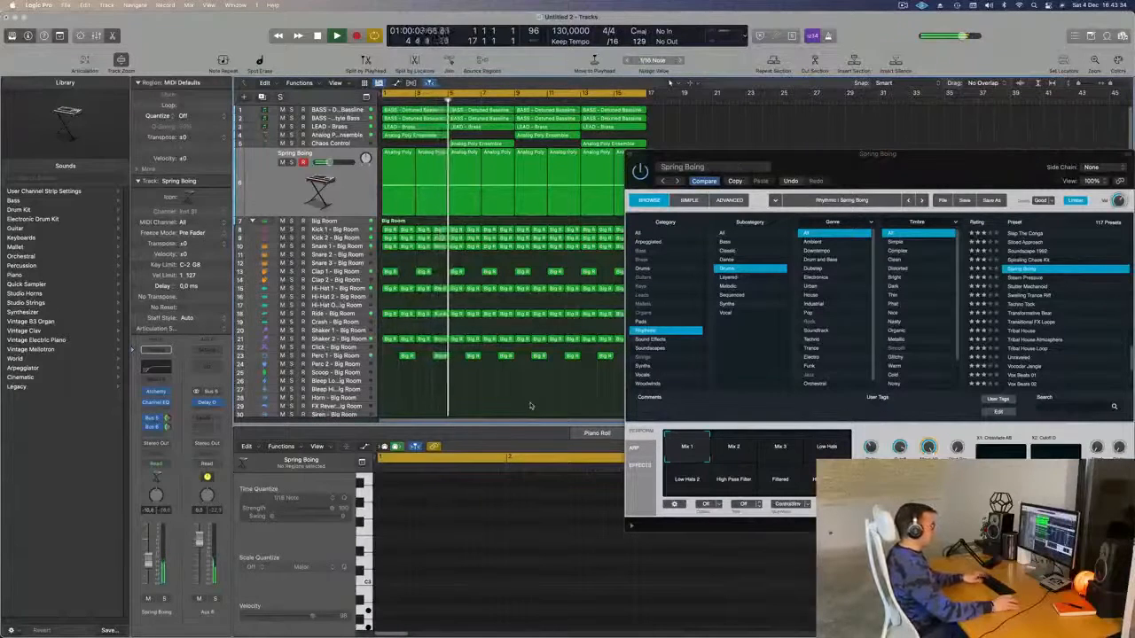
{"action": "key", "text": "x"}
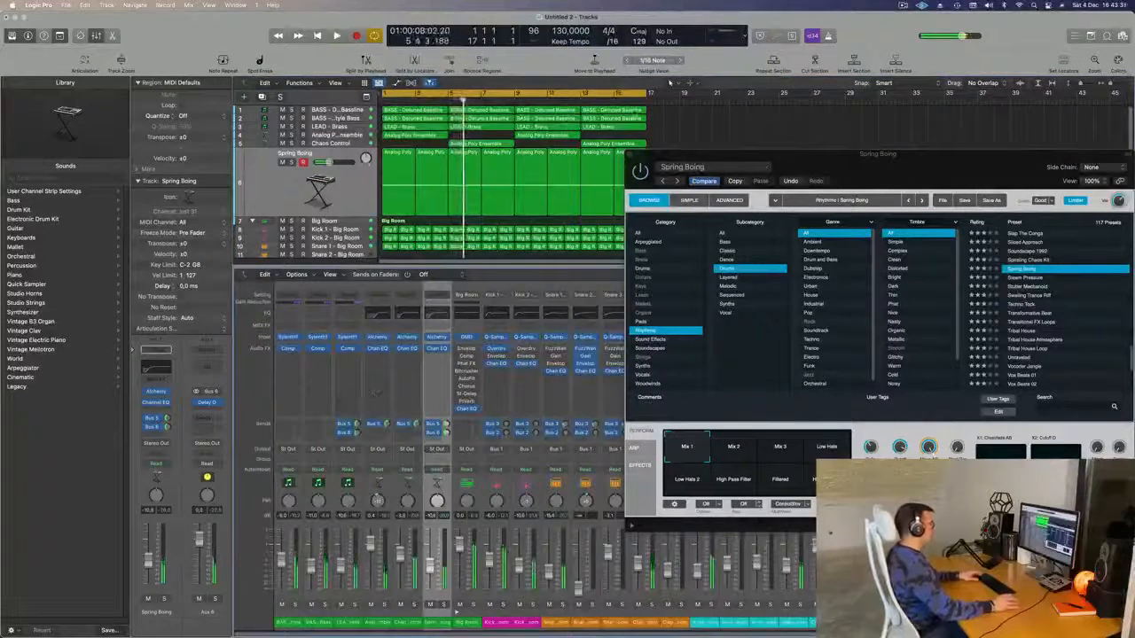
{"action": "left_click", "coordinate": [702, 166]}
{"action": "left_click", "coordinate": [703, 166]}
{"action": "left_click", "coordinate": [670, 82]}
{"action": "key", "text": "space"}
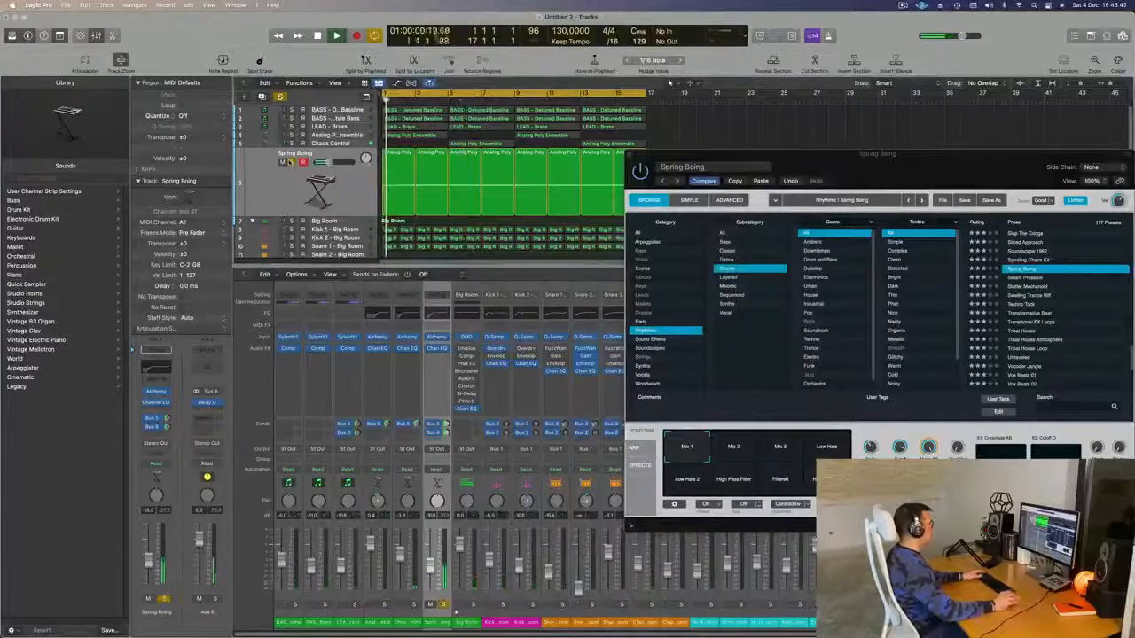
{"action": "left_click_drag", "start_coordinate": [770, 161], "coordinate": [675, 206]}
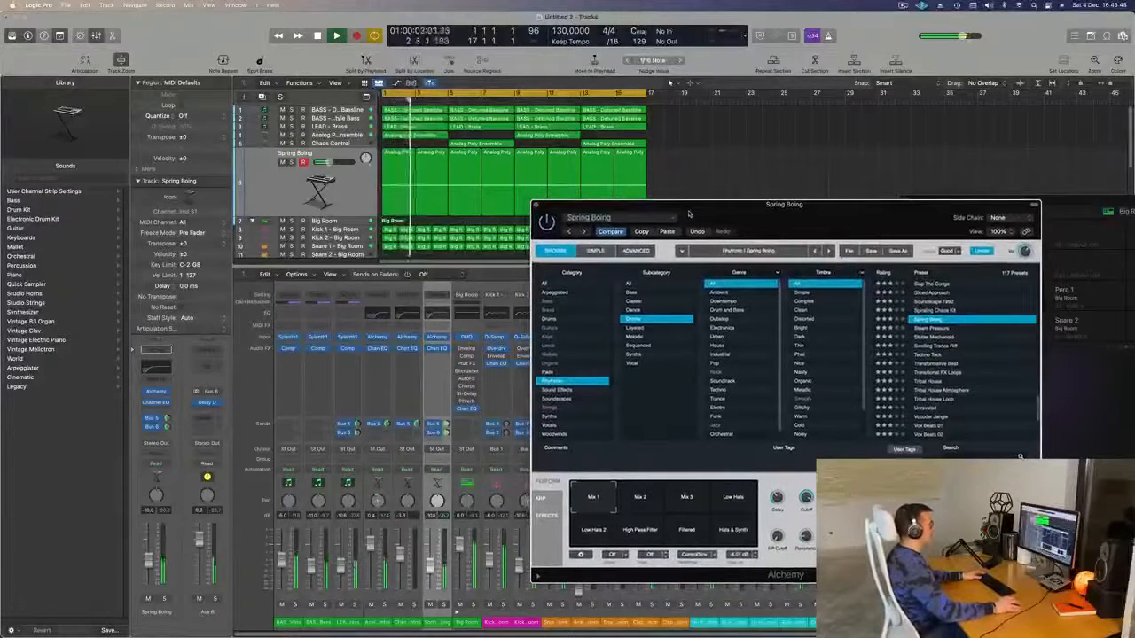
{"action": "left_click_drag", "start_coordinate": [689, 214], "coordinate": [731, 211]}
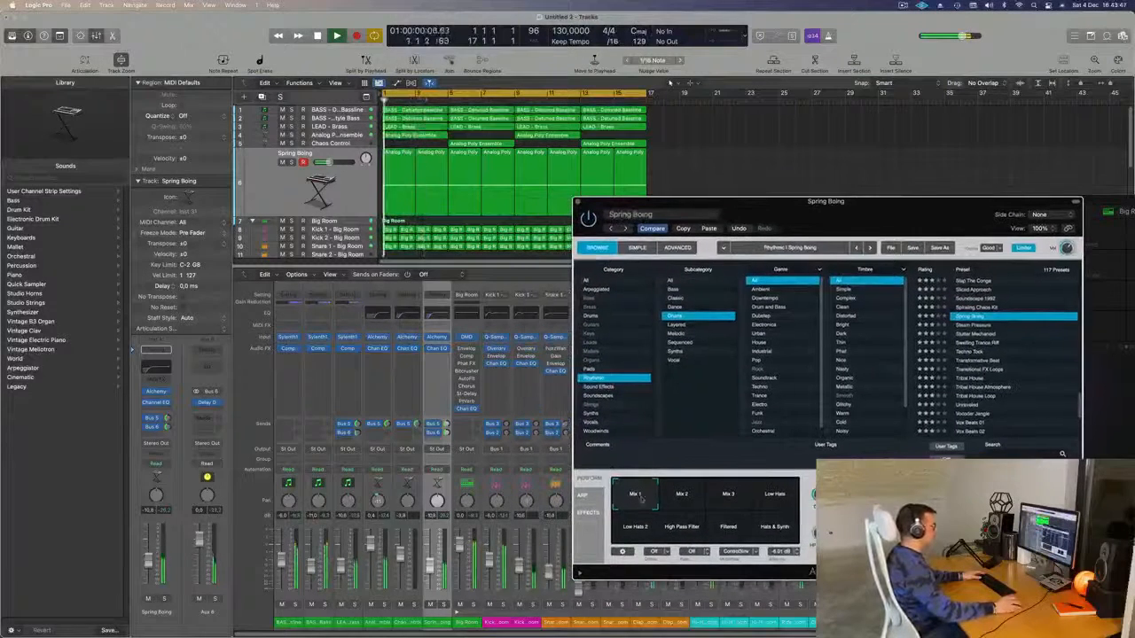
- Try Spring Boing's Mix 2, Mix 3, Low Hats and Low Hats 2 performance variations
{"action": "left_click", "coordinate": [681, 494]}
{"action": "left_click", "coordinate": [729, 496]}
{"action": "left_click", "coordinate": [768, 498]}
{"action": "left_click", "coordinate": [163, 600]}
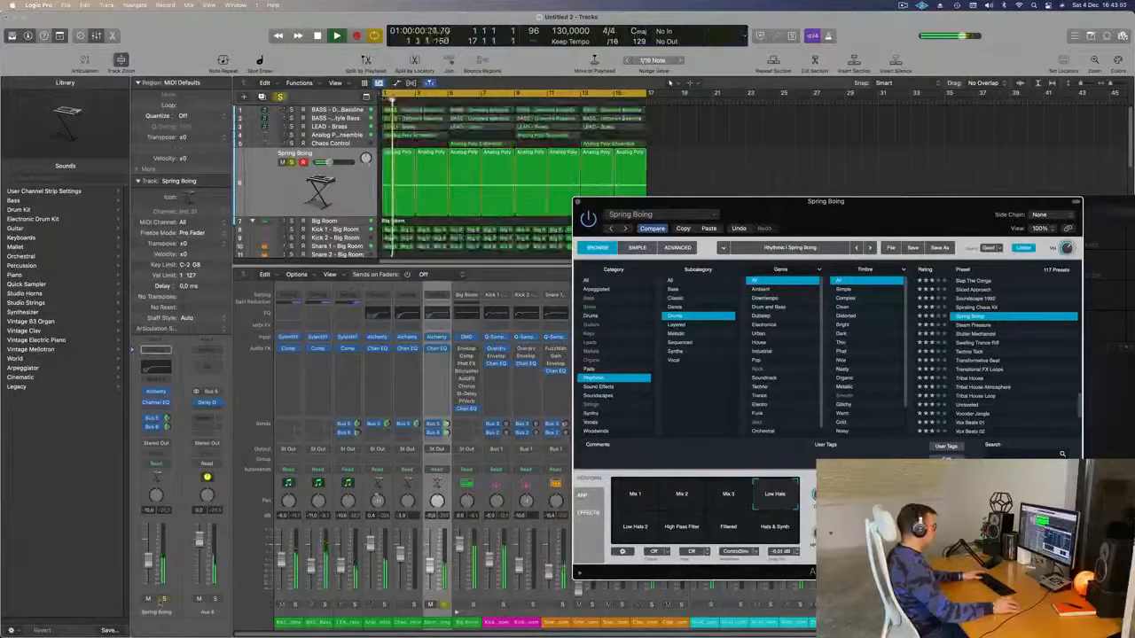
{"action": "left_click", "coordinate": [636, 530]}
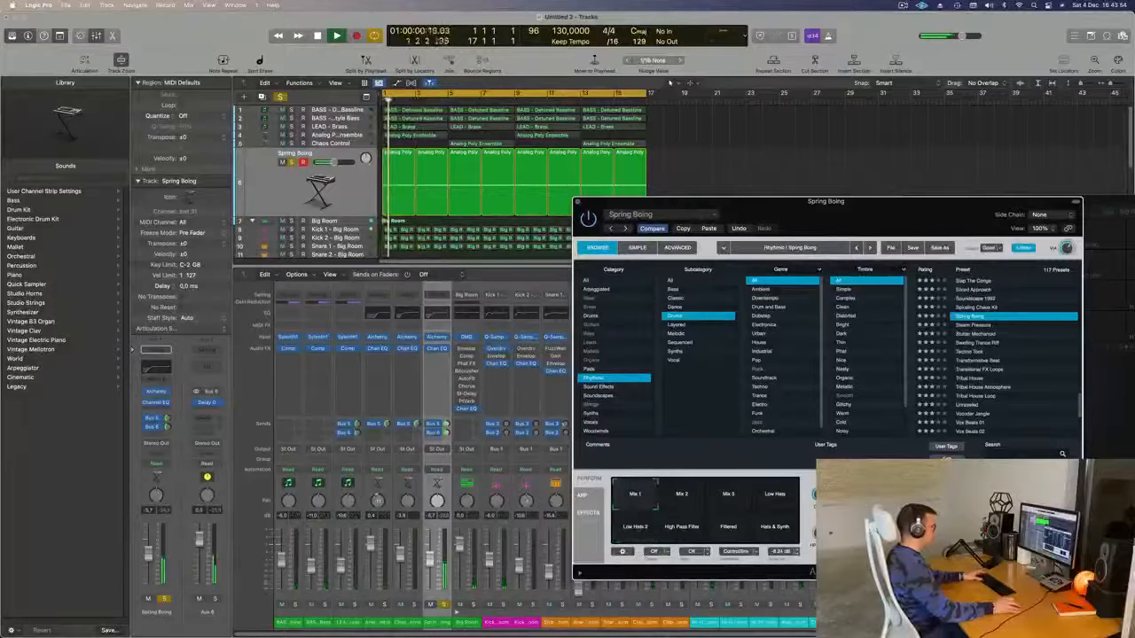
{"action": "left_click", "coordinate": [163, 599]}
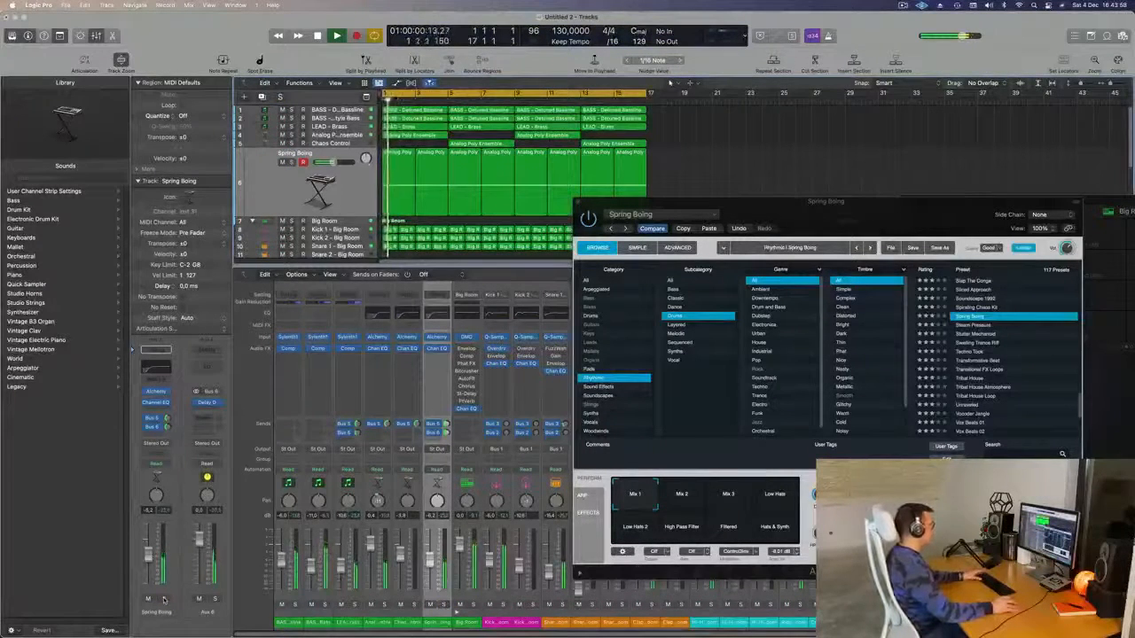
{"action": "key", "text": "space"}
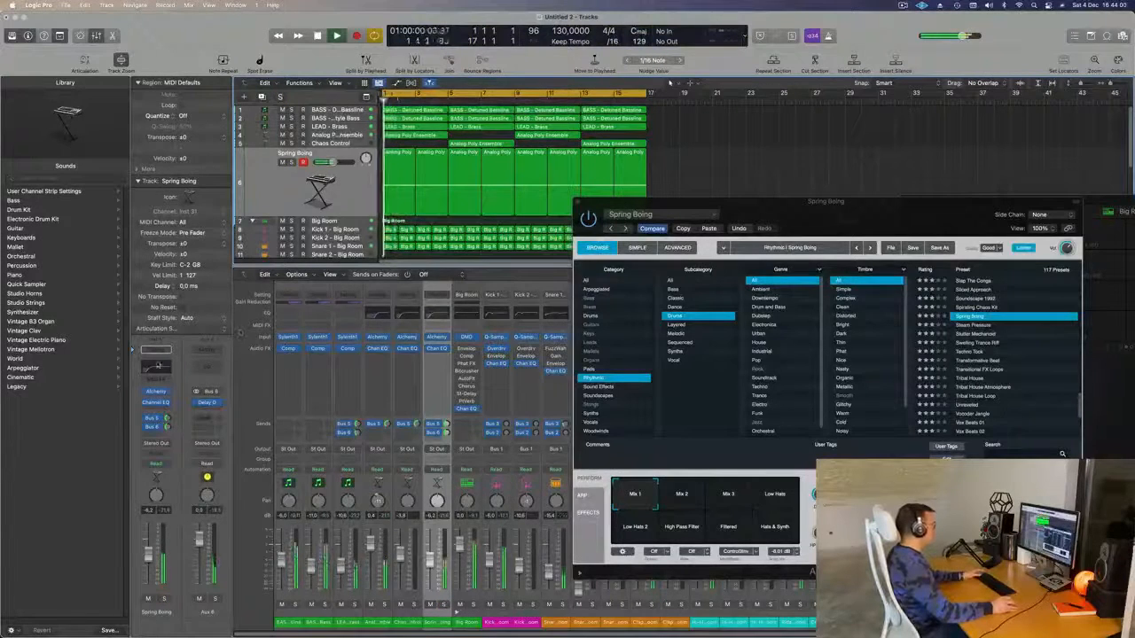
- Raise the low-cut frequency in Spring Boing's Channel EQ to thin the low end
{"action": "left_click", "coordinate": [159, 365]}
{"action": "left_click_drag", "start_coordinate": [575, 293], "coordinate": [666, 301]}
{"action": "left_click", "coordinate": [353, 127]}
{"action": "left_click_drag", "start_coordinate": [836, 203], "coordinate": [865, 186]}
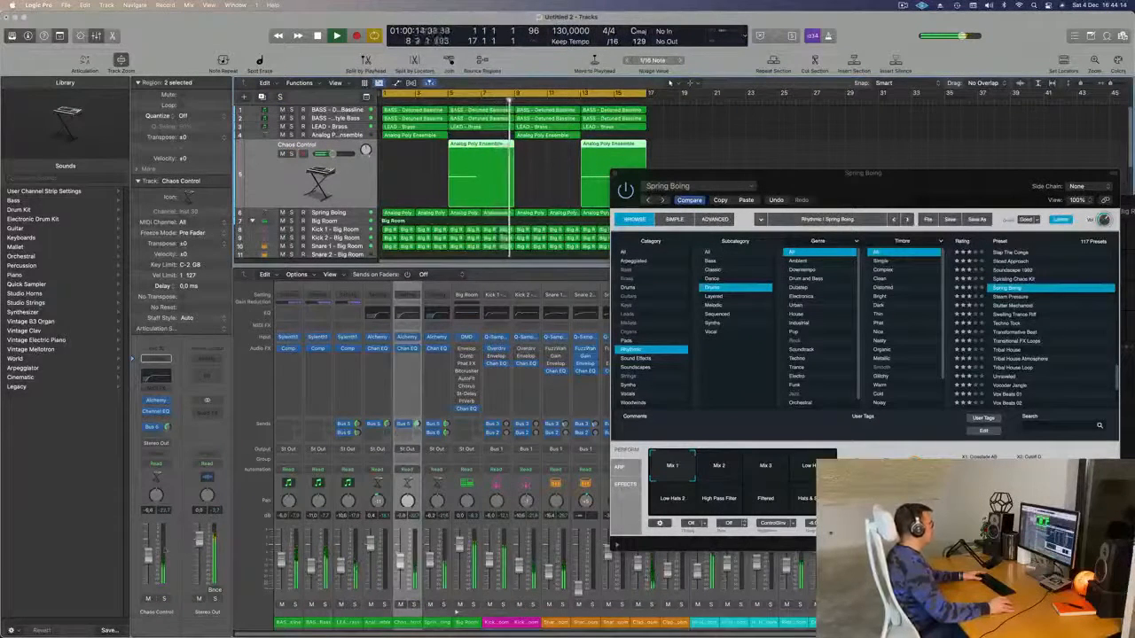
- Close the Spring Boing instrument window and hide the mixer
{"action": "left_click_drag", "start_coordinate": [701, 180], "coordinate": [302, 264]}
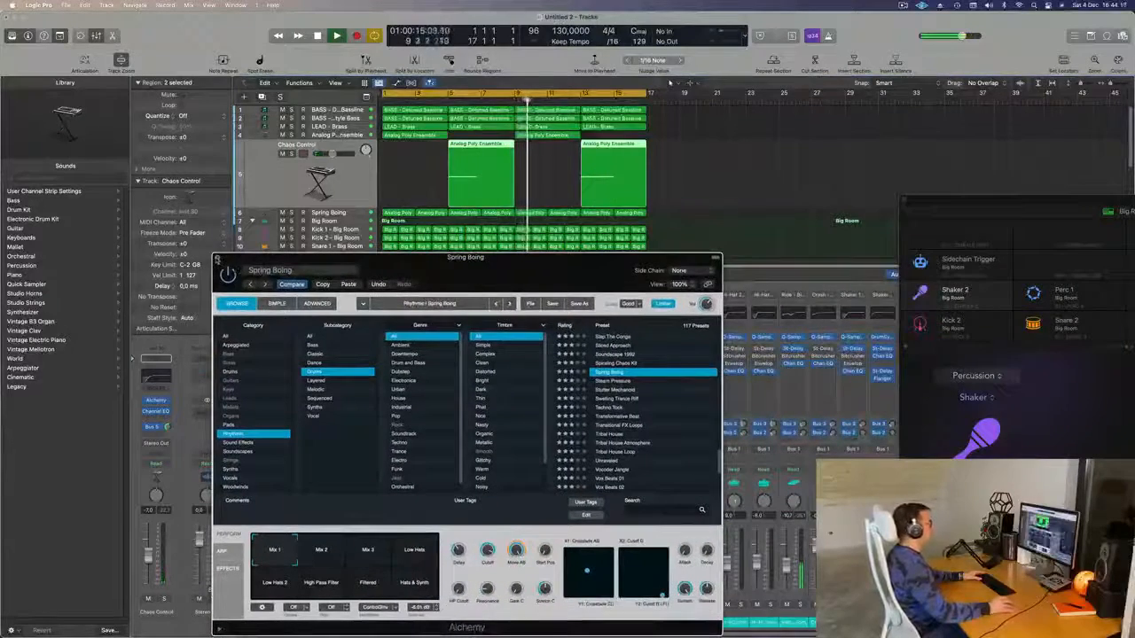
{"action": "left_click", "coordinate": [220, 258]}
{"action": "key", "text": "x"}
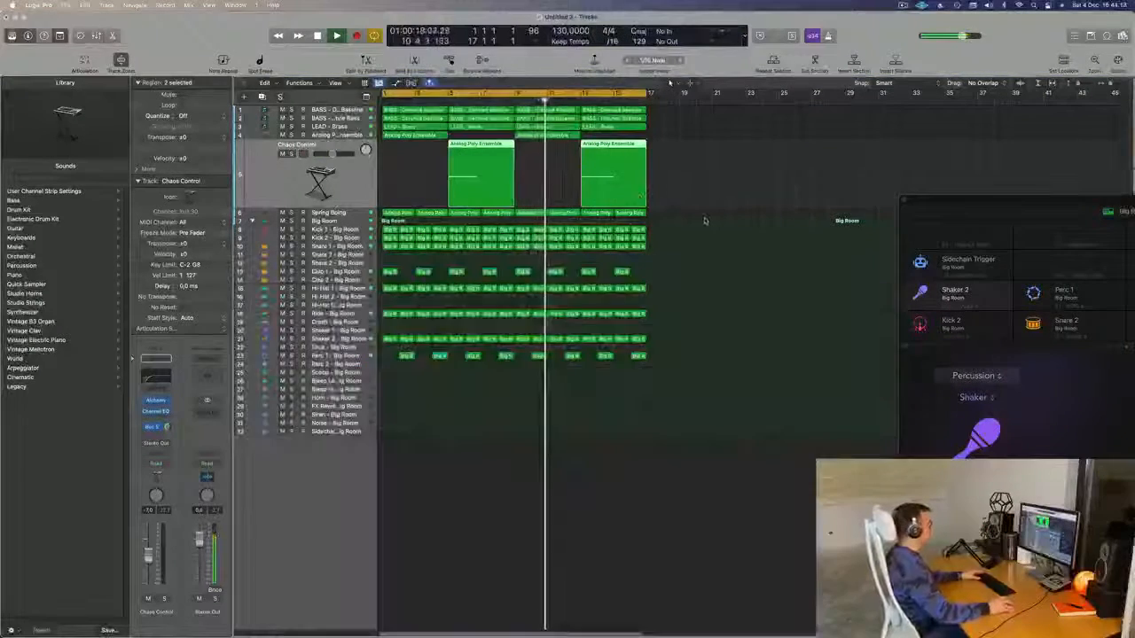
- Briefly solo Spring Boing from bar 1, then unsolo and show the mixer again
{"action": "key", "text": "Return"}
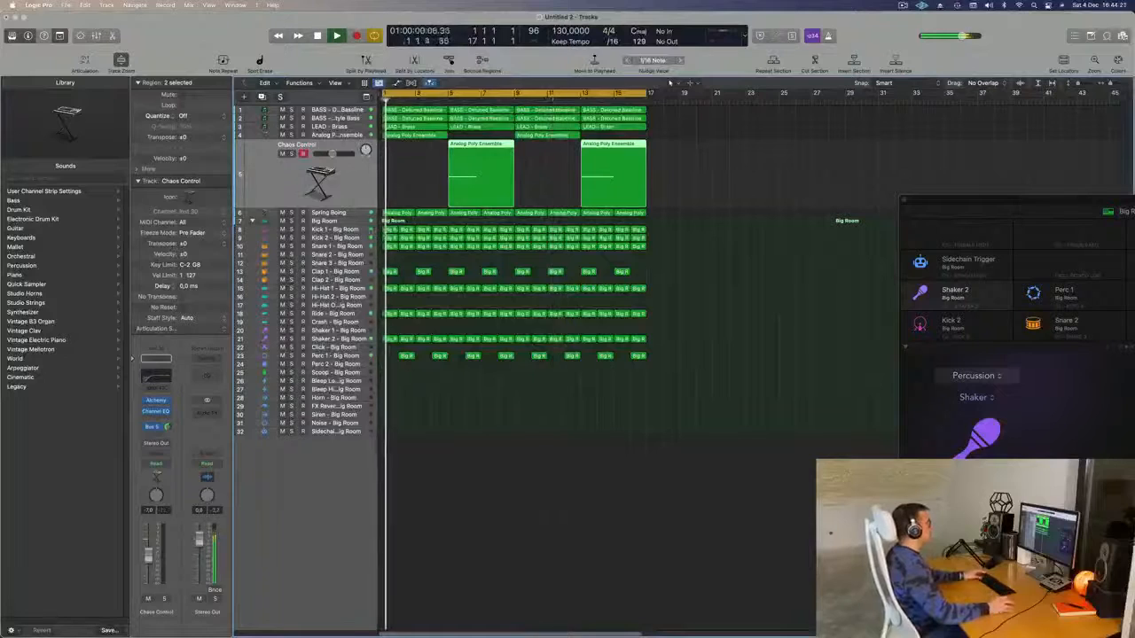
{"action": "left_click", "coordinate": [339, 212]}
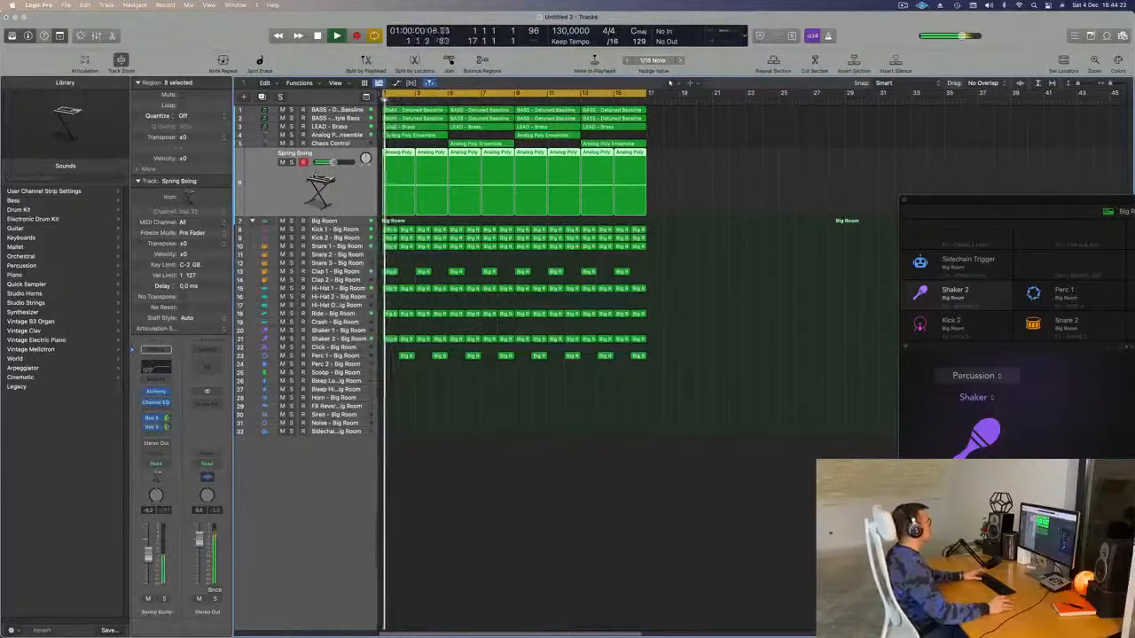
{"action": "left_click", "coordinate": [292, 162]}
{"action": "key", "text": "s"}
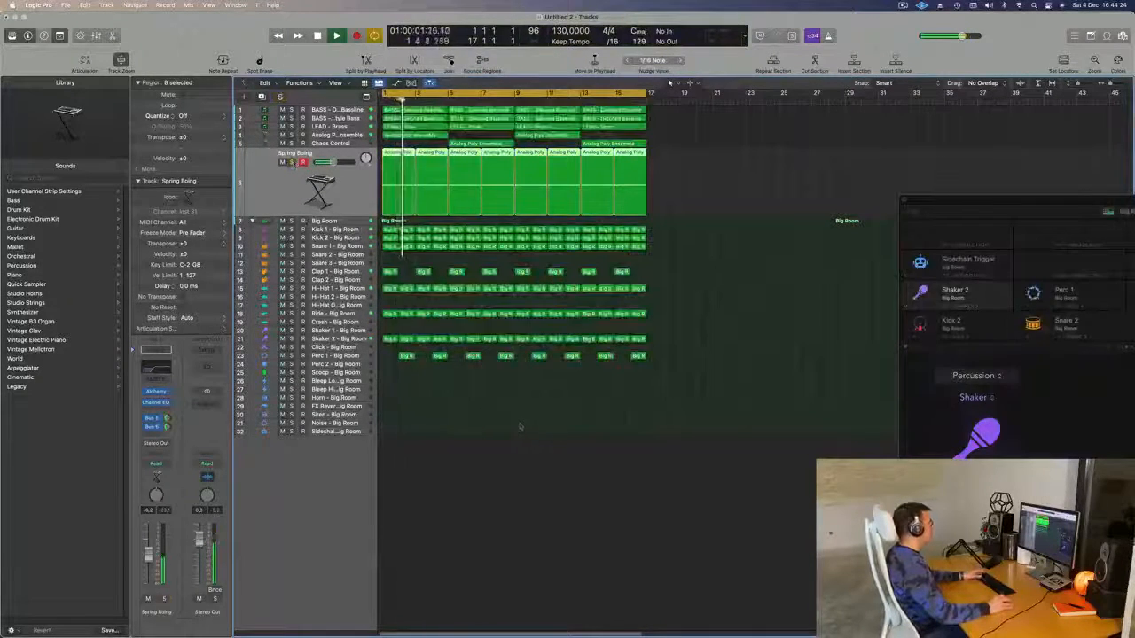
{"action": "key", "text": "x"}
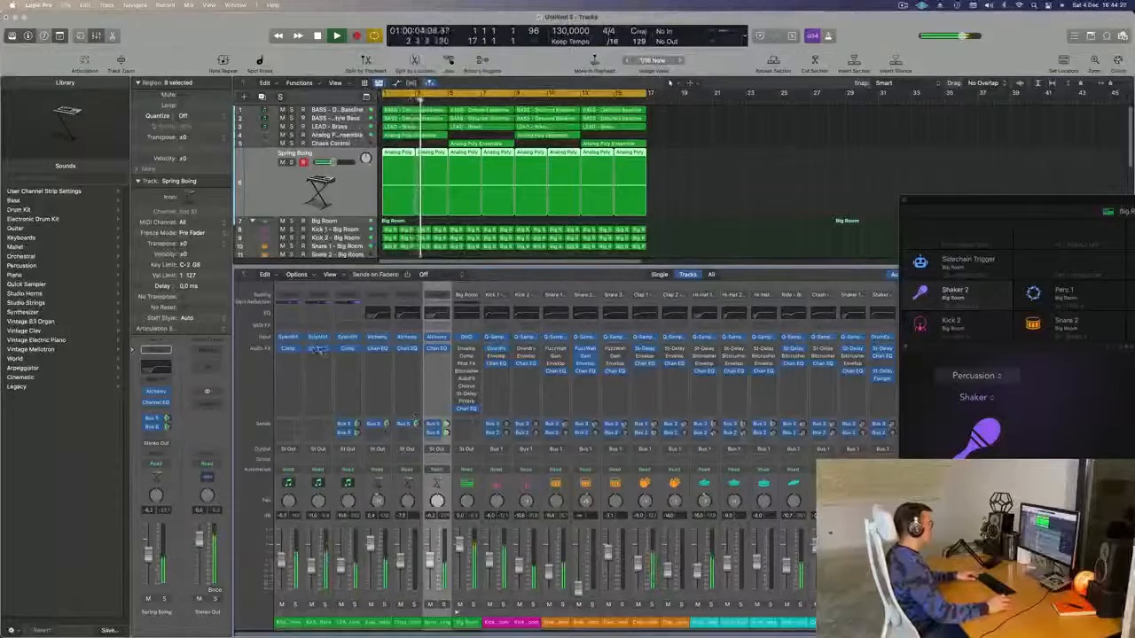
- Copy the Compressor below Channel EQ on Spring Boing, audition it, then close it
{"action": "left_click_drag", "start_coordinate": [160, 410], "coordinate": [164, 405]}
{"action": "key", "text": "space"}
{"action": "left_click", "coordinate": [156, 402]}
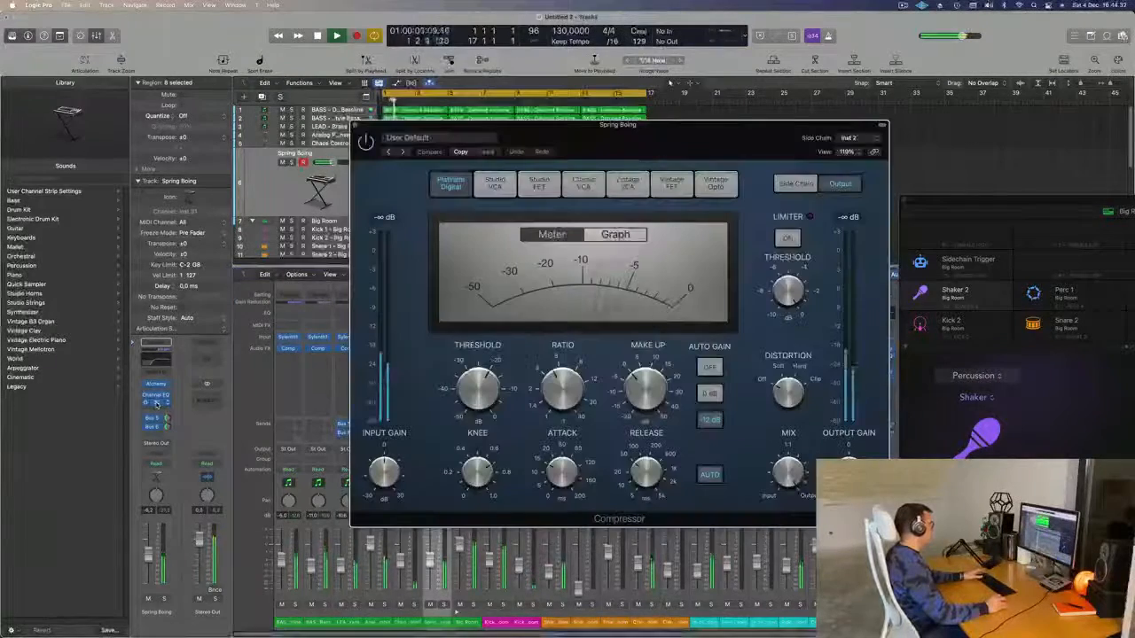
{"action": "left_click_drag", "start_coordinate": [687, 148], "coordinate": [996, 260]}
{"action": "key", "text": "space"}
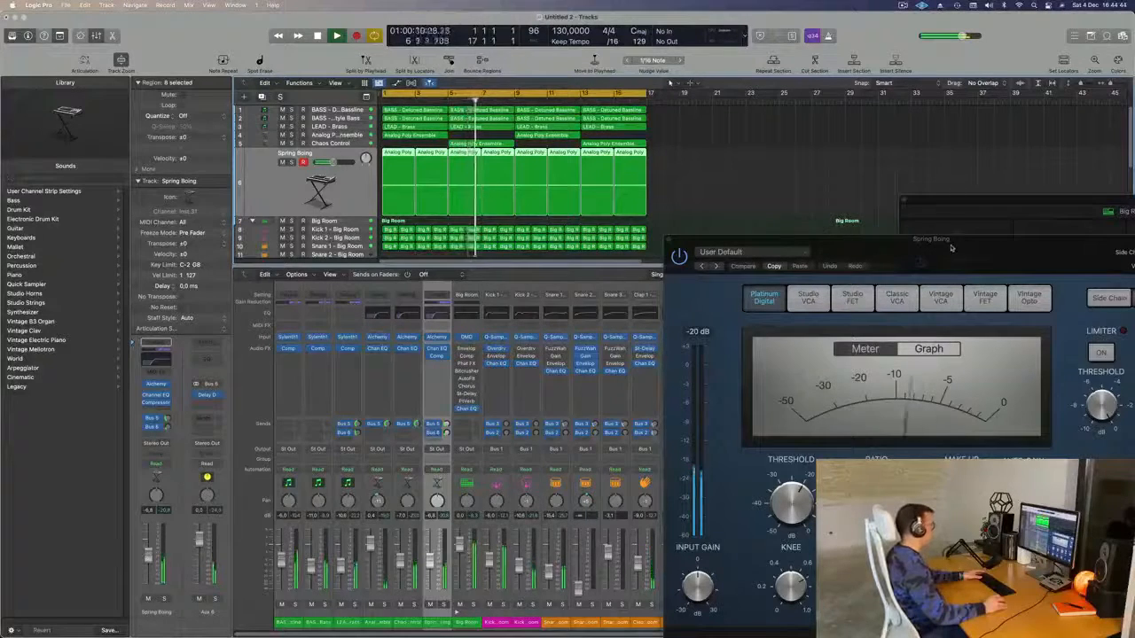
{"action": "left_click_drag", "start_coordinate": [951, 247], "coordinate": [749, 147]}
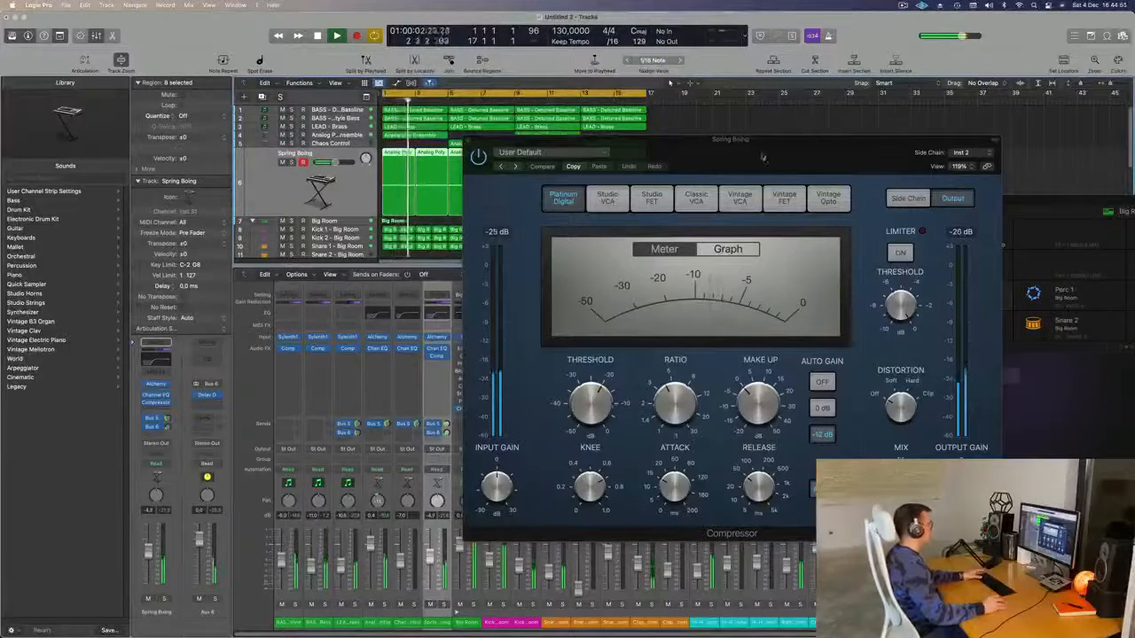
{"action": "left_click_drag", "start_coordinate": [763, 149], "coordinate": [590, 170]}
{"action": "key", "text": "v"}
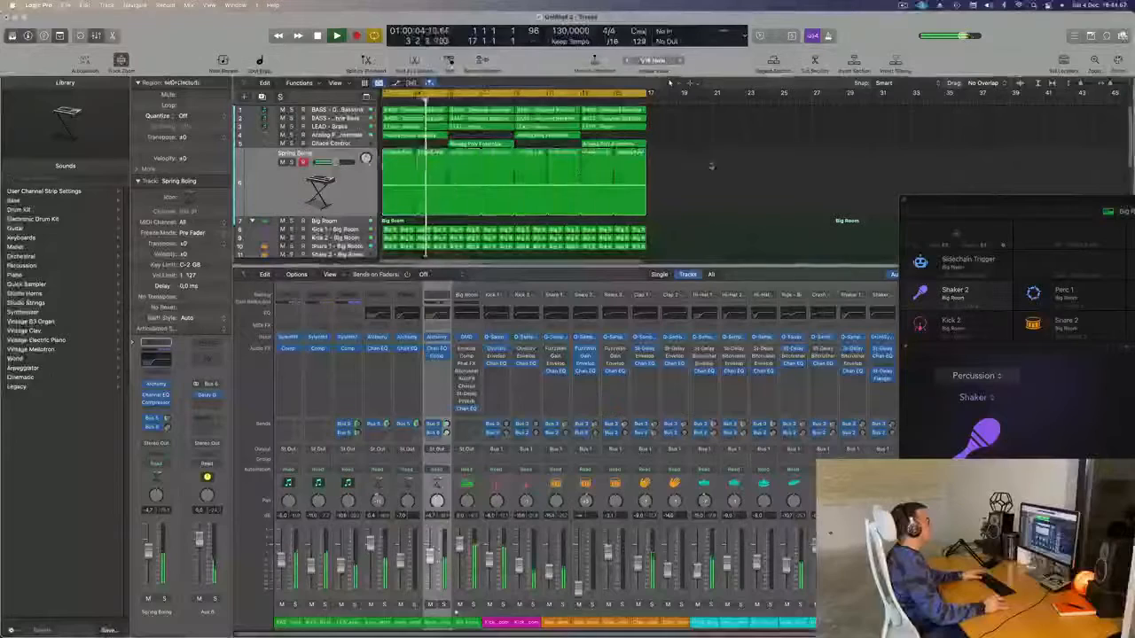
{"action": "key", "text": "x"}
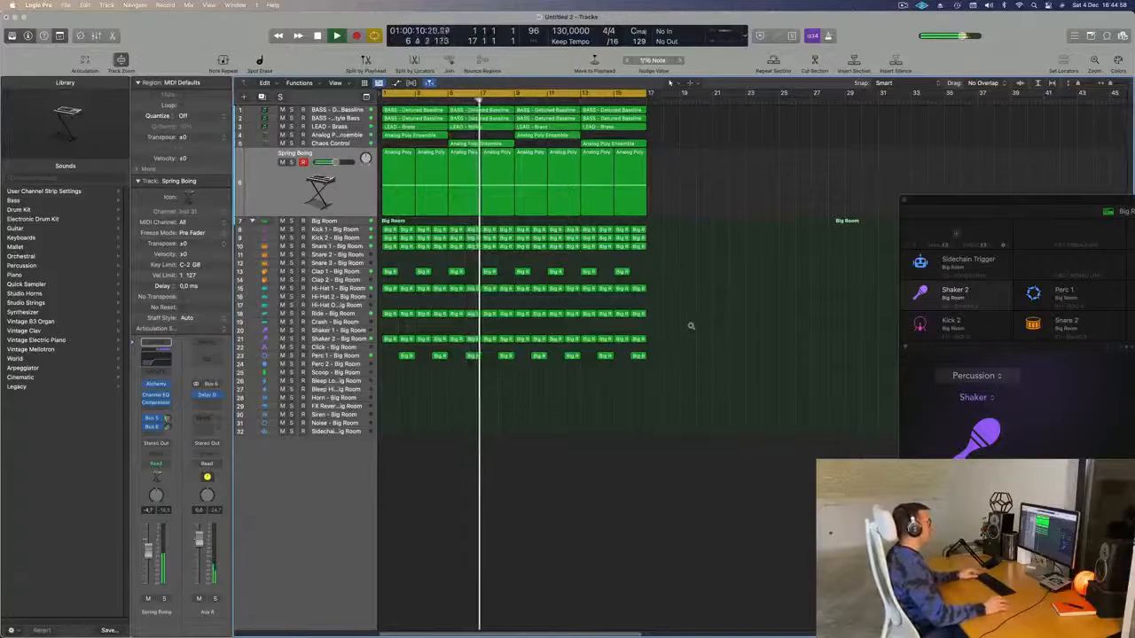
{"action": "scroll", "coordinate": [689, 326], "scroll_direction": "up", "scroll_amount": 2}
{"action": "scroll", "coordinate": [690, 326], "scroll_direction": "left", "scroll_amount": 4}
{"action": "scroll", "coordinate": [690, 326], "scroll_direction": "right", "scroll_amount": 4}
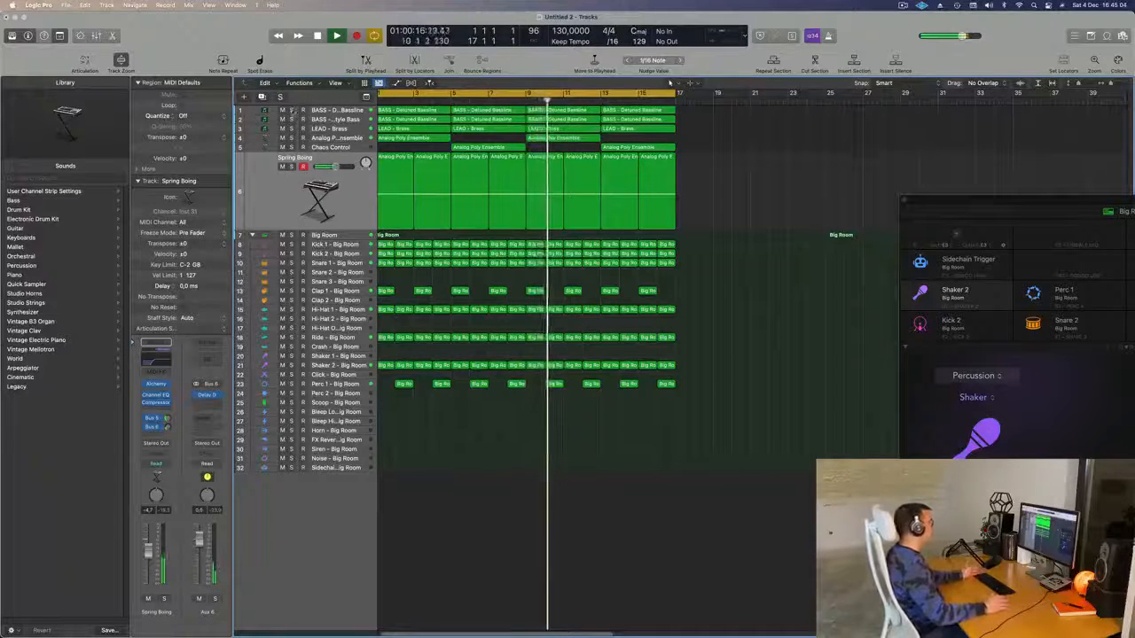
{"action": "left_click", "coordinate": [291, 110]}
{"action": "left_click", "coordinate": [291, 118]}
{"action": "key", "text": "space"}
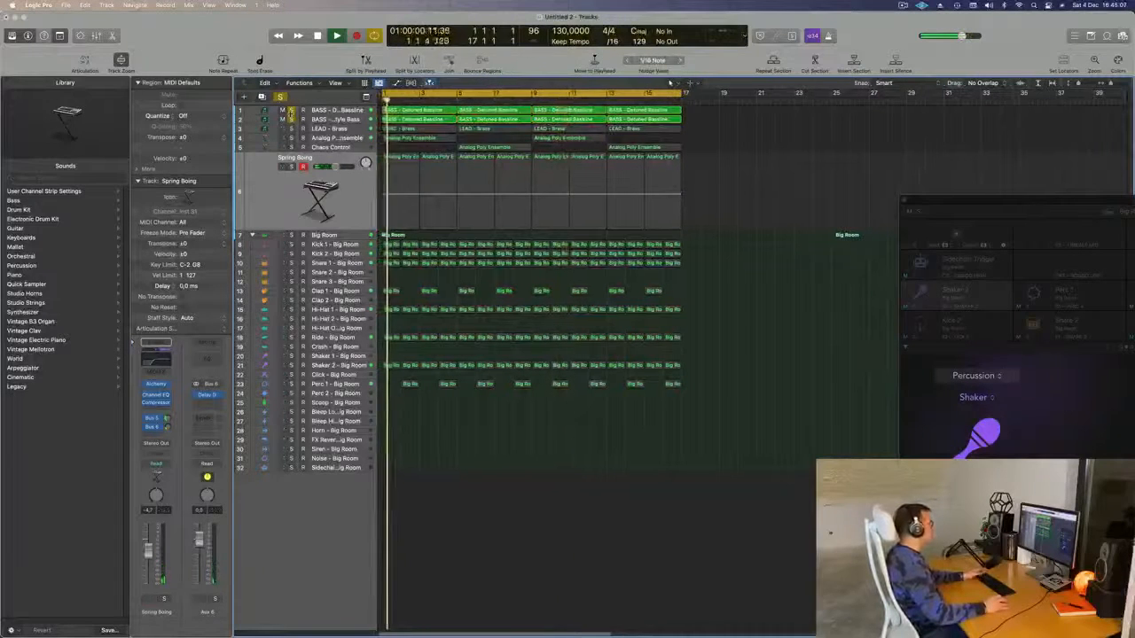
{"action": "left_click", "coordinate": [291, 110]}
{"action": "left_click", "coordinate": [291, 118]}
{"action": "key", "text": "space"}
{"action": "left_click", "coordinate": [291, 110]}
{"action": "key", "text": "space"}
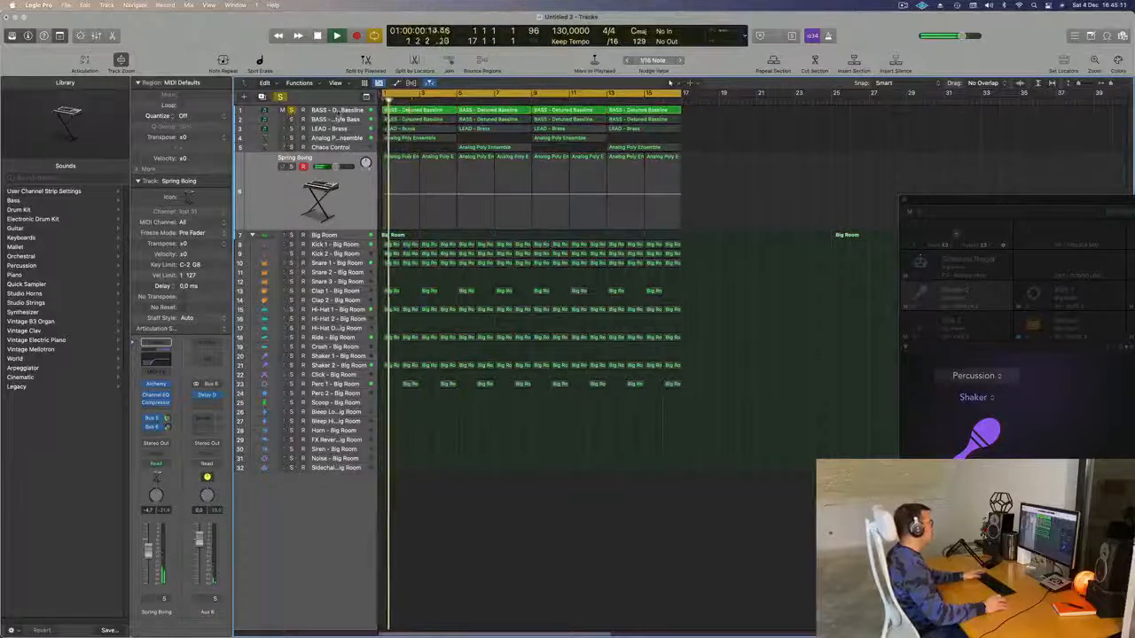
{"action": "left_click", "coordinate": [321, 111]}
{"action": "left_click", "coordinate": [290, 189]}
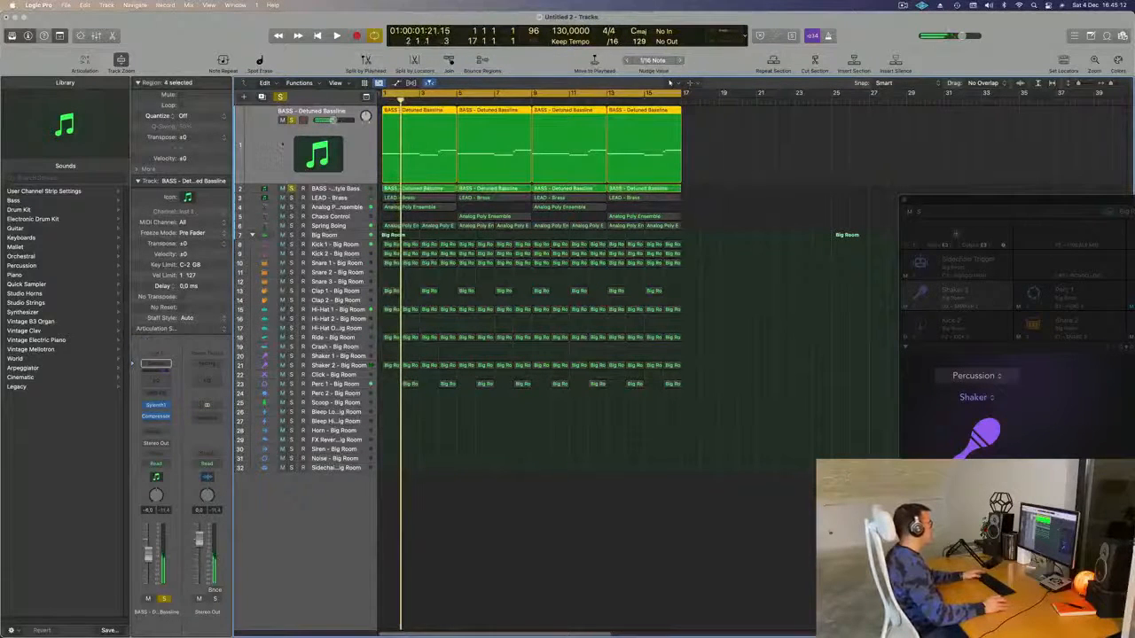
{"action": "key", "text": "space"}
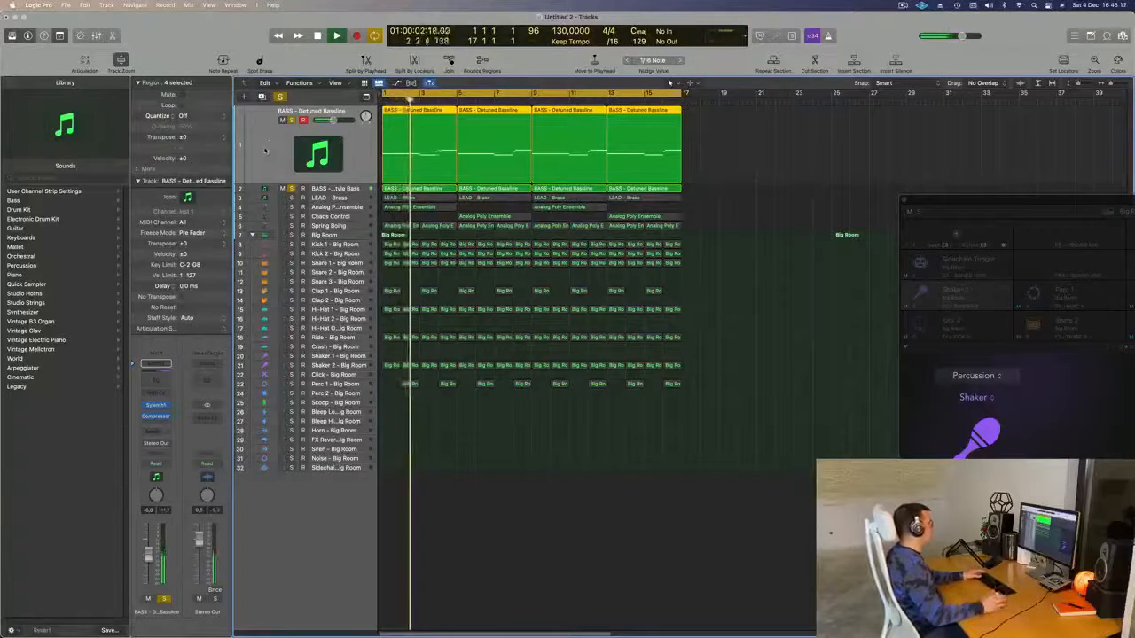
{"action": "left_click", "coordinate": [353, 198]}
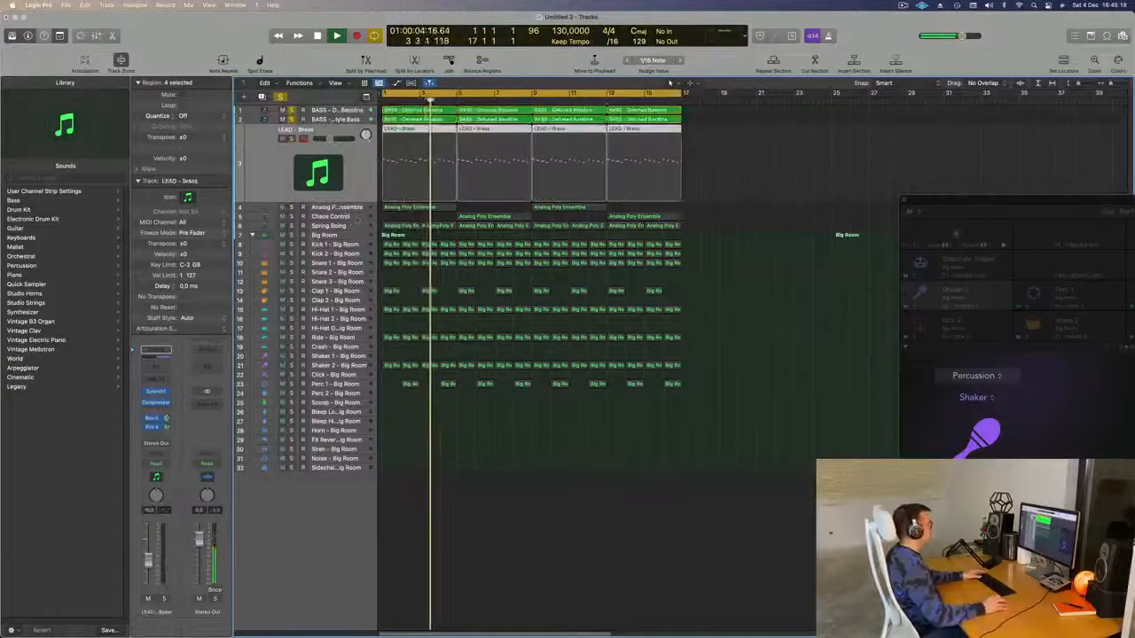
{"action": "key", "text": "space"}
{"action": "key", "text": "space"}
{"action": "left_click", "coordinate": [353, 208]}
{"action": "left_click", "coordinate": [349, 128]}
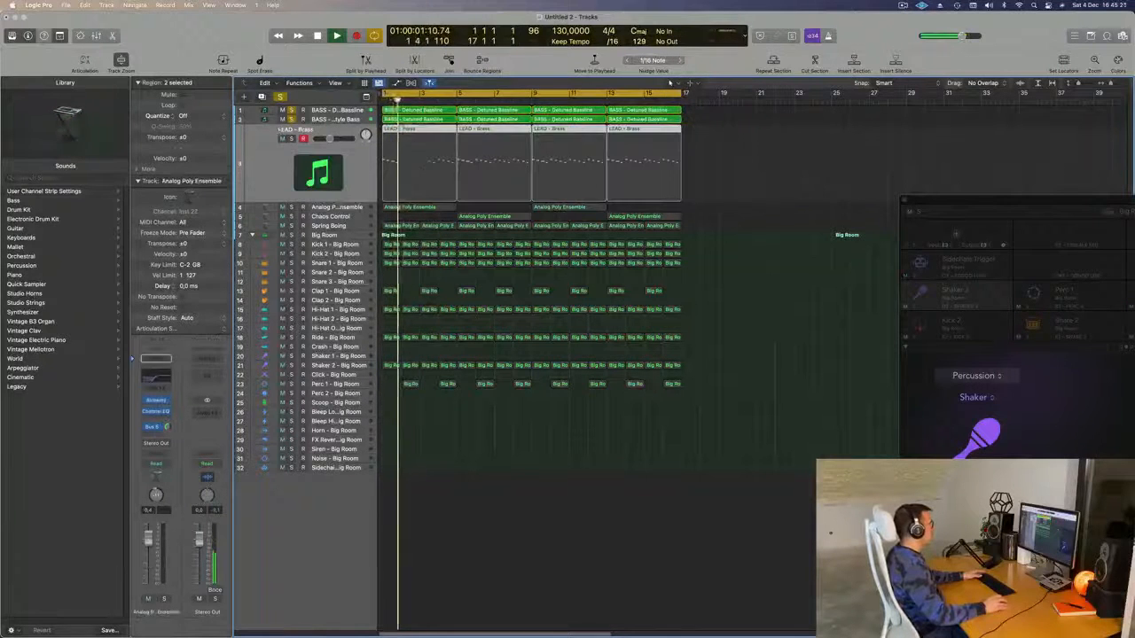
{"action": "key", "text": "space"}
{"action": "key", "text": "space"}
{"action": "left_click", "coordinate": [273, 162]}
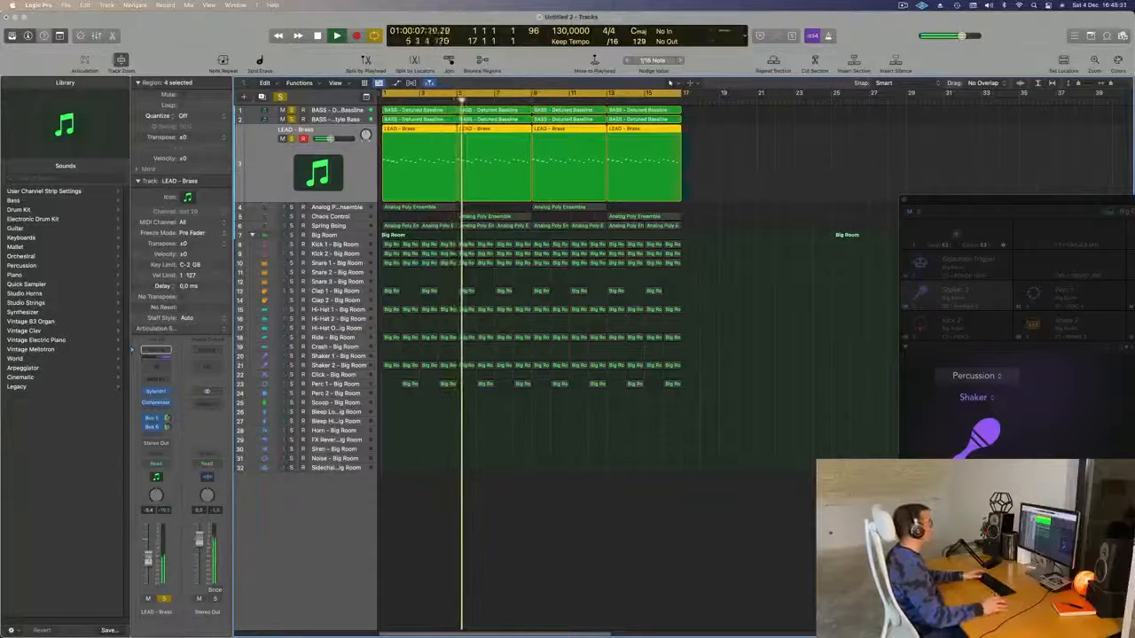
{"action": "left_click", "coordinate": [281, 98]}
{"action": "key", "text": "Return"}
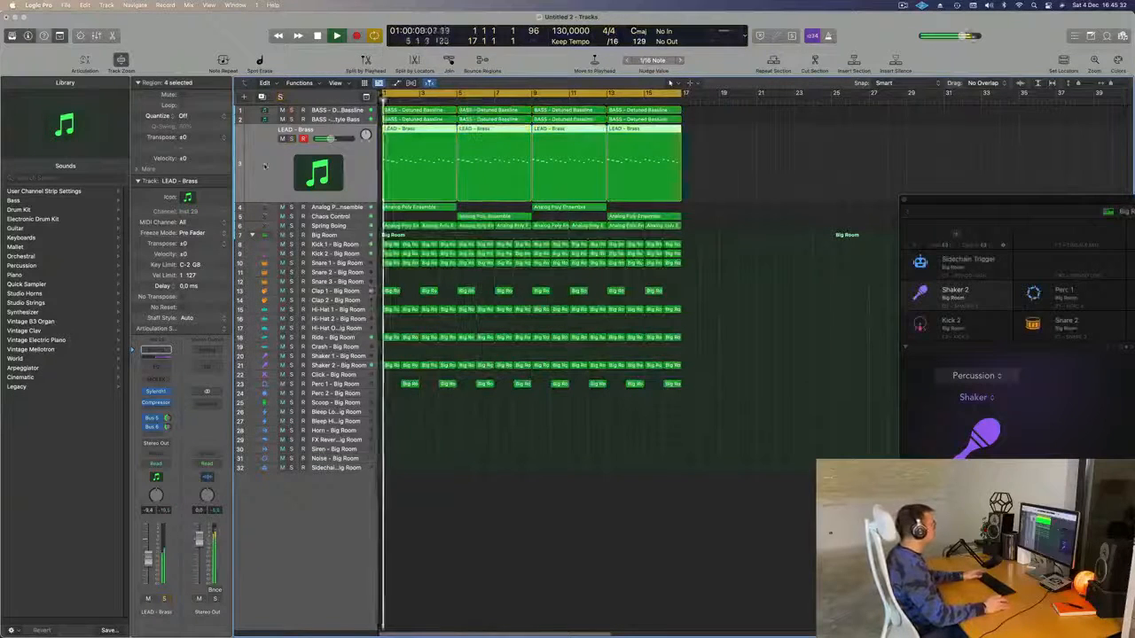
{"action": "scroll", "coordinate": [514, 485], "scroll_direction": "up", "scroll_amount": 2}
{"action": "scroll", "coordinate": [514, 486], "scroll_direction": "down", "scroll_amount": 3}
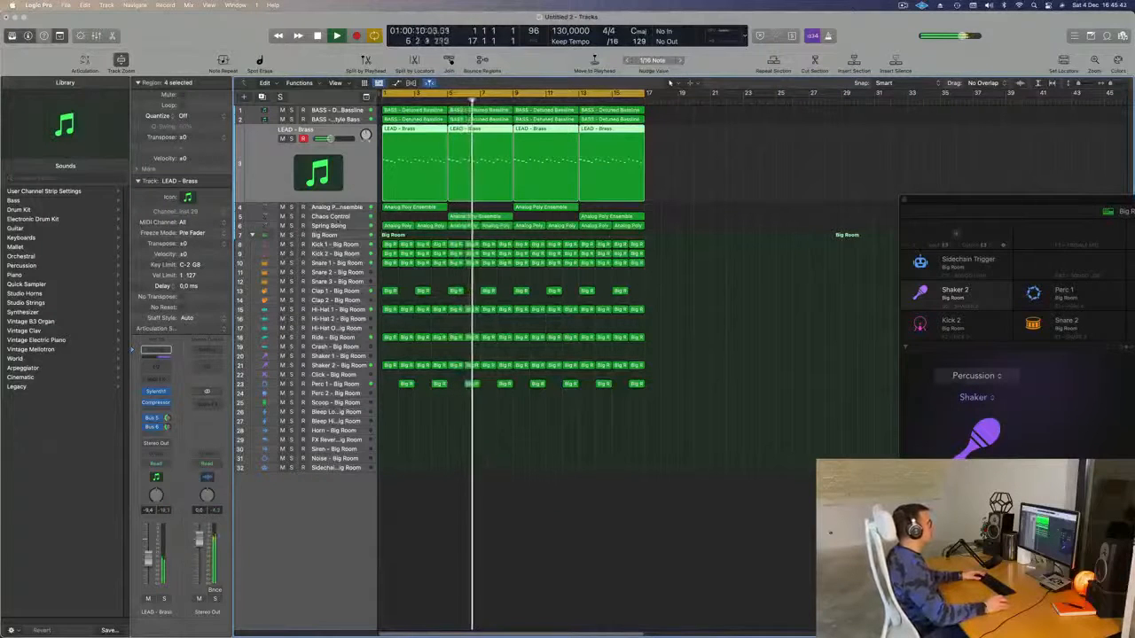
{"action": "left_click", "coordinate": [340, 216]}
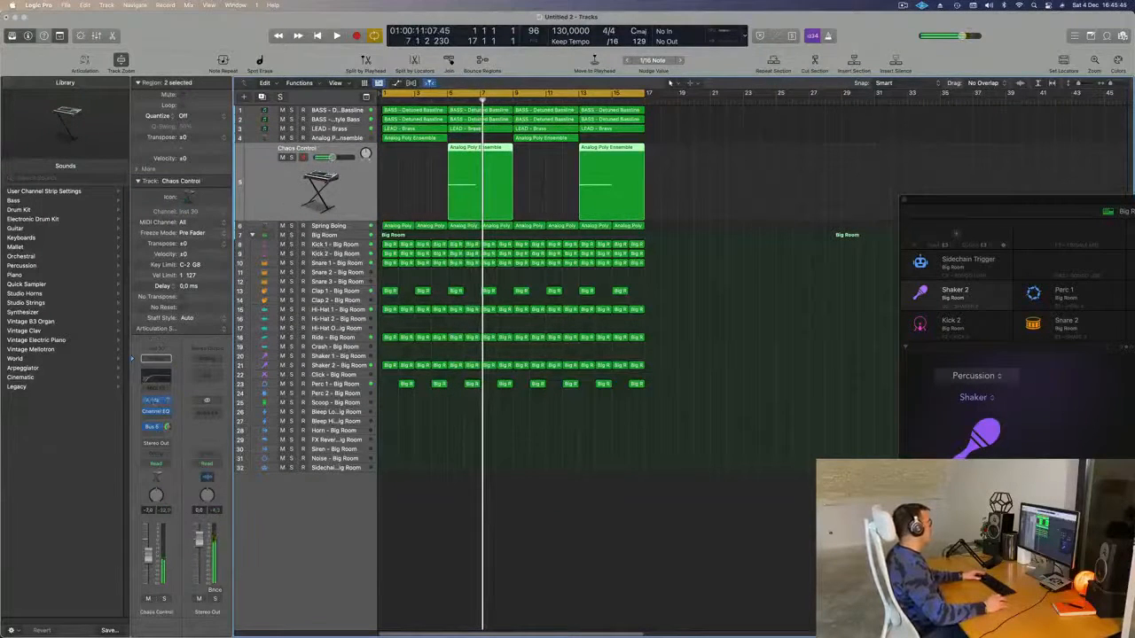
- Switch Chaos Control's Alchemy to Chaos Vortex and start the loop at bar 5
{"action": "left_click", "coordinate": [155, 401]}
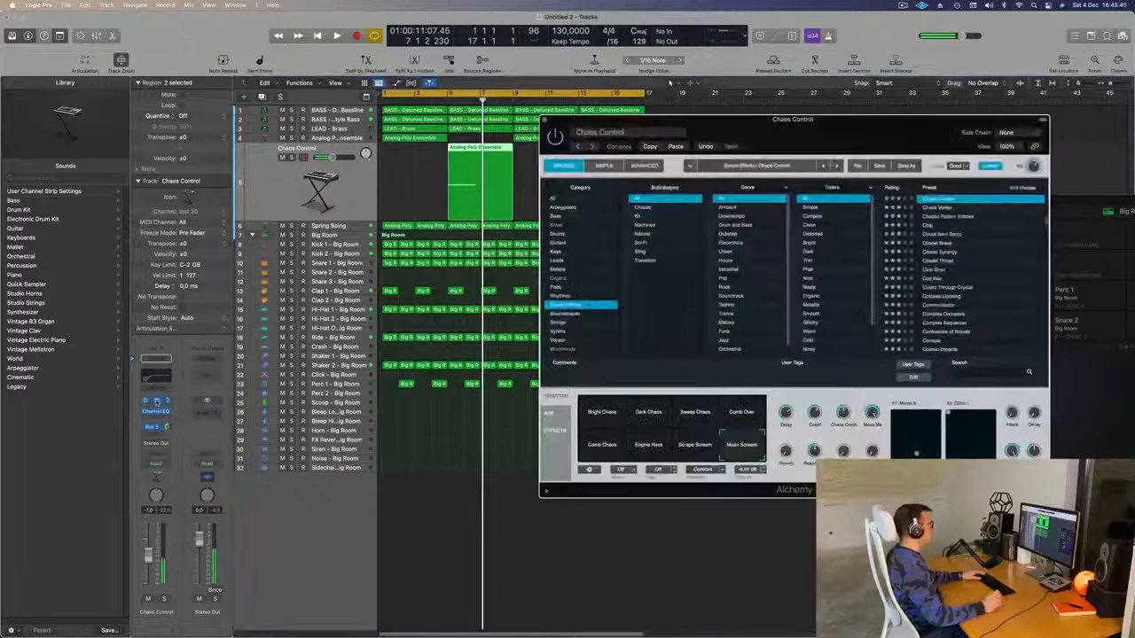
{"action": "left_click_drag", "start_coordinate": [875, 124], "coordinate": [890, 161]}
{"action": "key", "text": "Down"}
{"action": "key", "text": "space"}
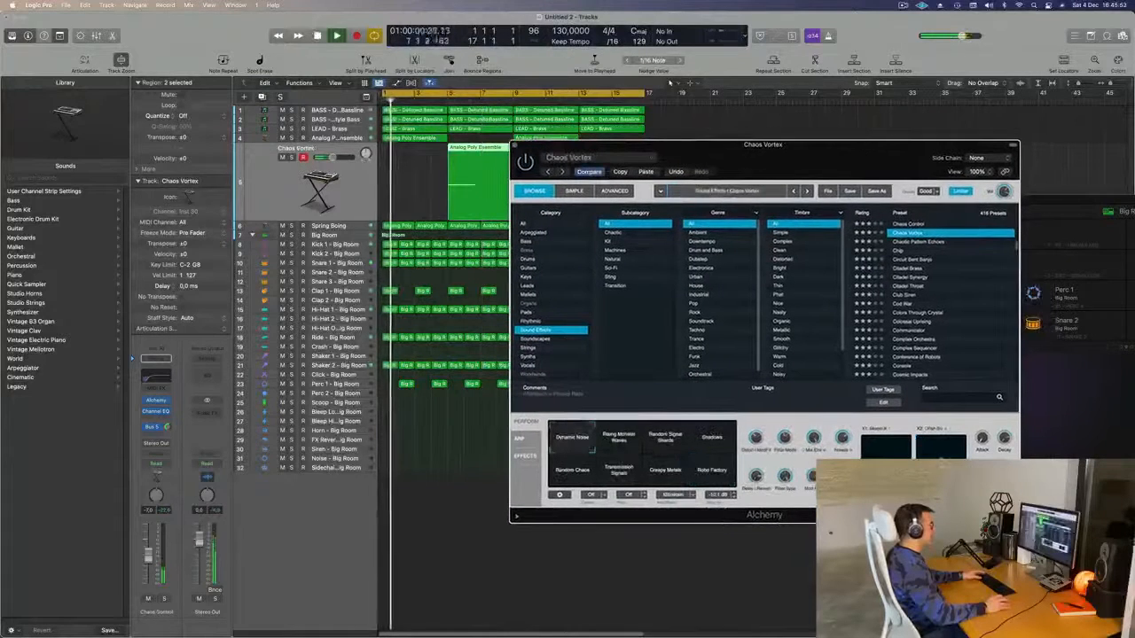
{"action": "left_click_drag", "start_coordinate": [391, 93], "coordinate": [447, 96]}
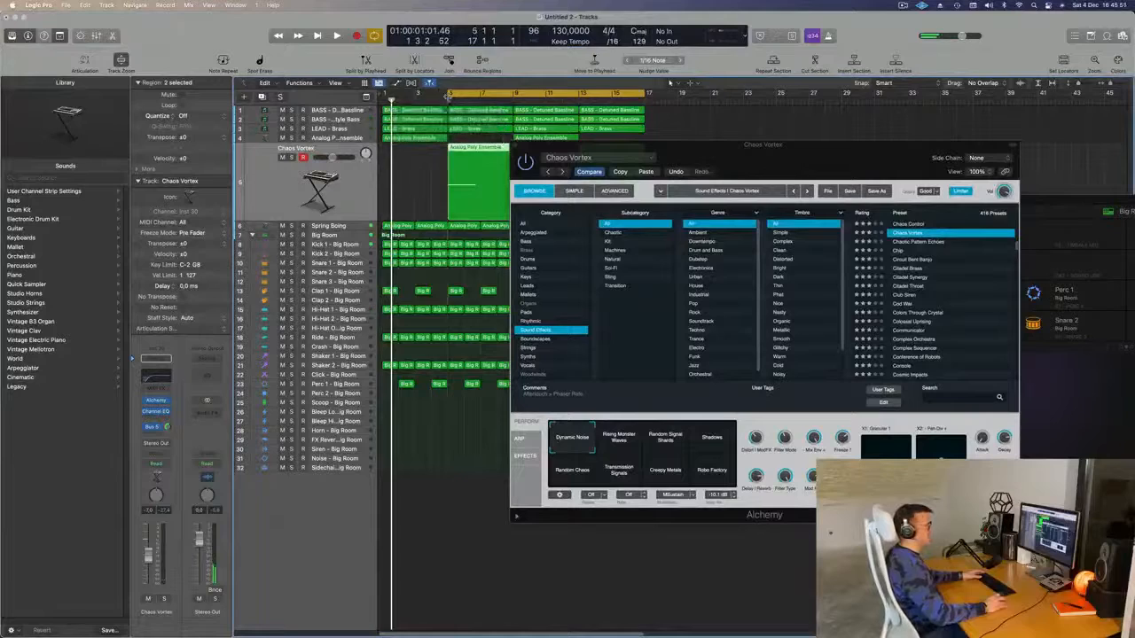
{"action": "left_click_drag", "start_coordinate": [860, 162], "coordinate": [829, 198]}
{"action": "key", "text": "space"}
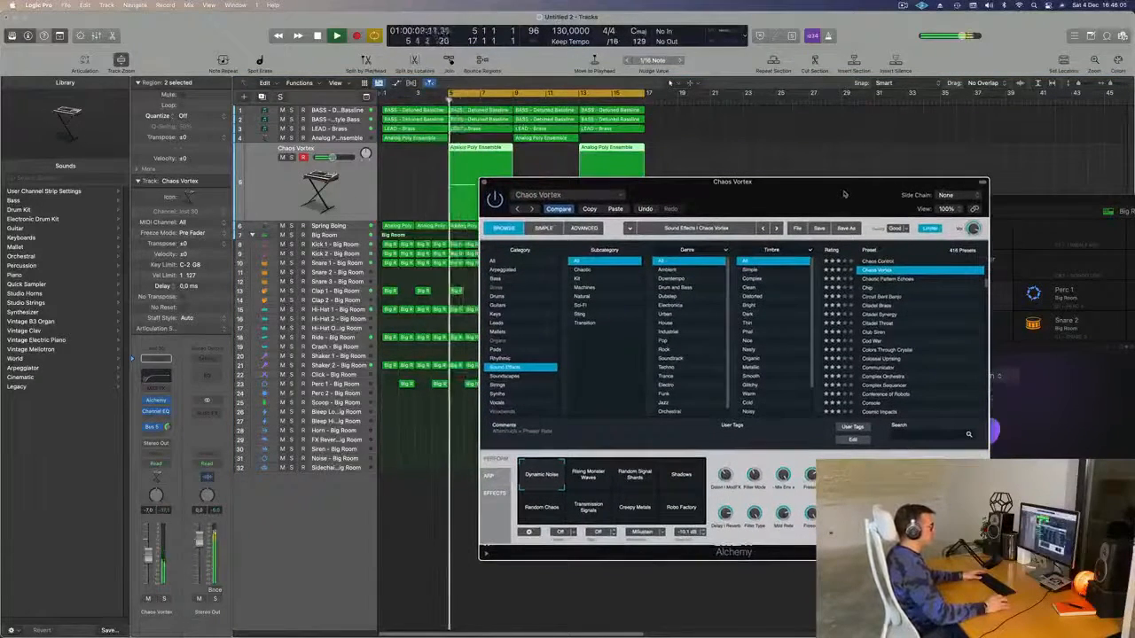
- Audition Circuit Bent Banjo and Citadel Throat soloed, then load Club Siren
{"action": "left_click", "coordinate": [897, 297]}
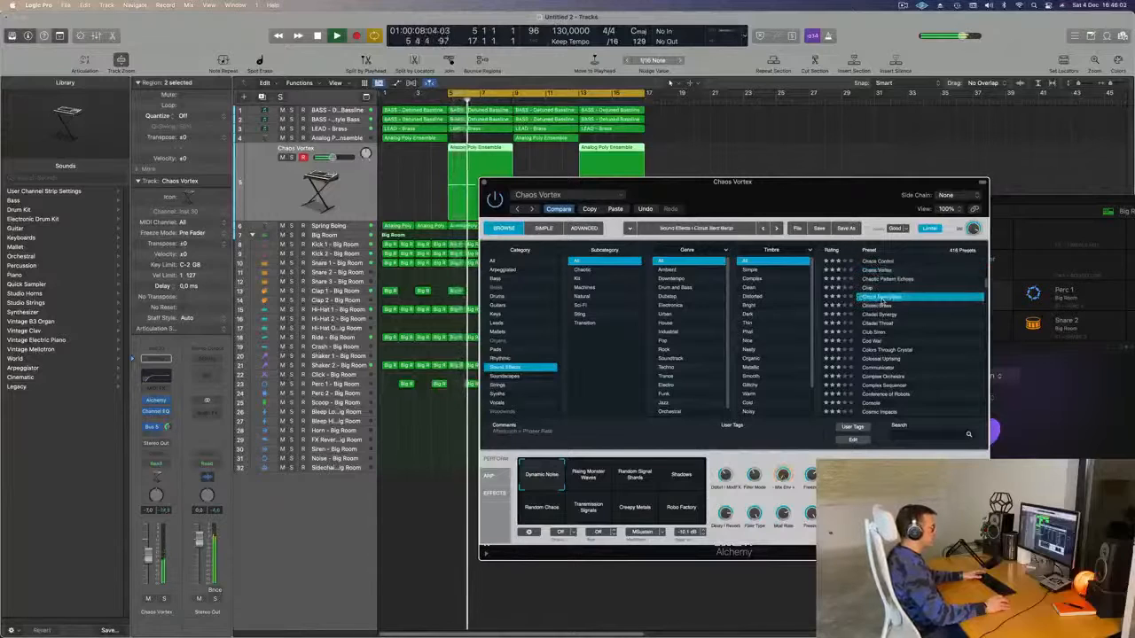
{"action": "key", "text": "space"}
{"action": "left_click", "coordinate": [164, 600]}
{"action": "key", "text": "space"}
{"action": "key", "text": "space"}
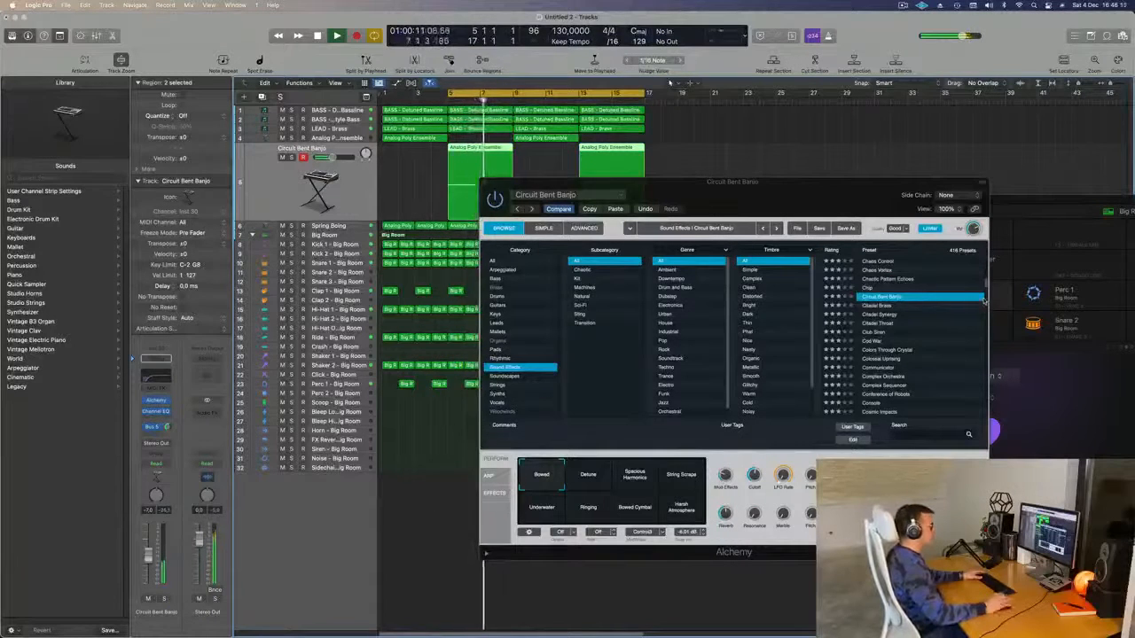
{"action": "left_click", "coordinate": [878, 328]}
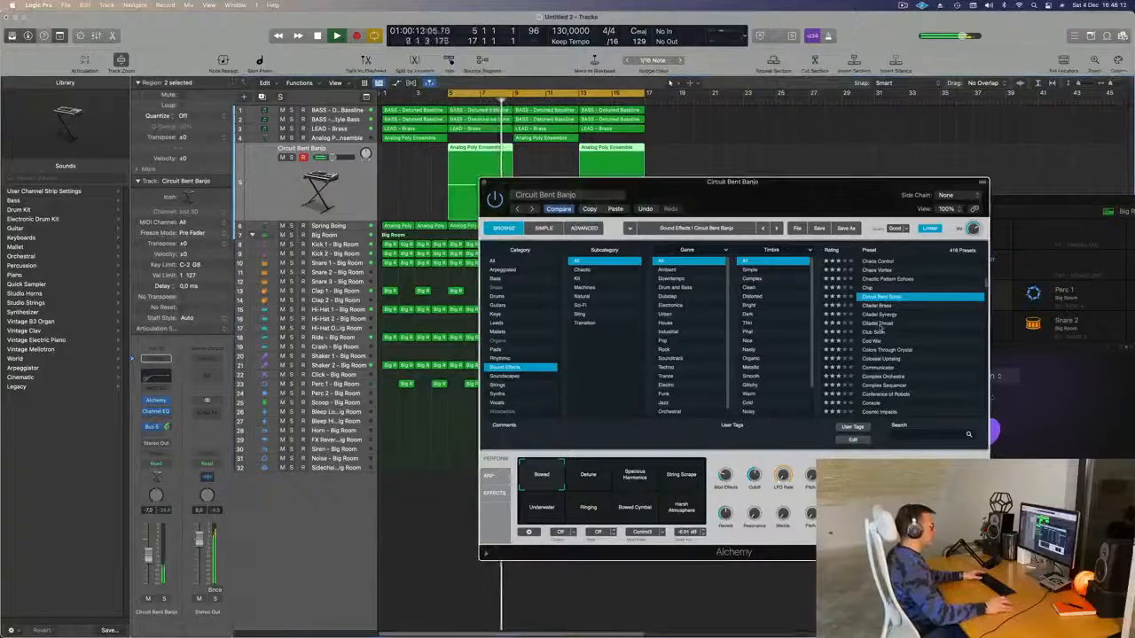
{"action": "left_click", "coordinate": [879, 329]}
{"action": "key", "text": "space"}
{"action": "key", "text": "space"}
{"action": "left_click", "coordinate": [164, 598]}
{"action": "key", "text": "space"}
{"action": "key", "text": "space"}
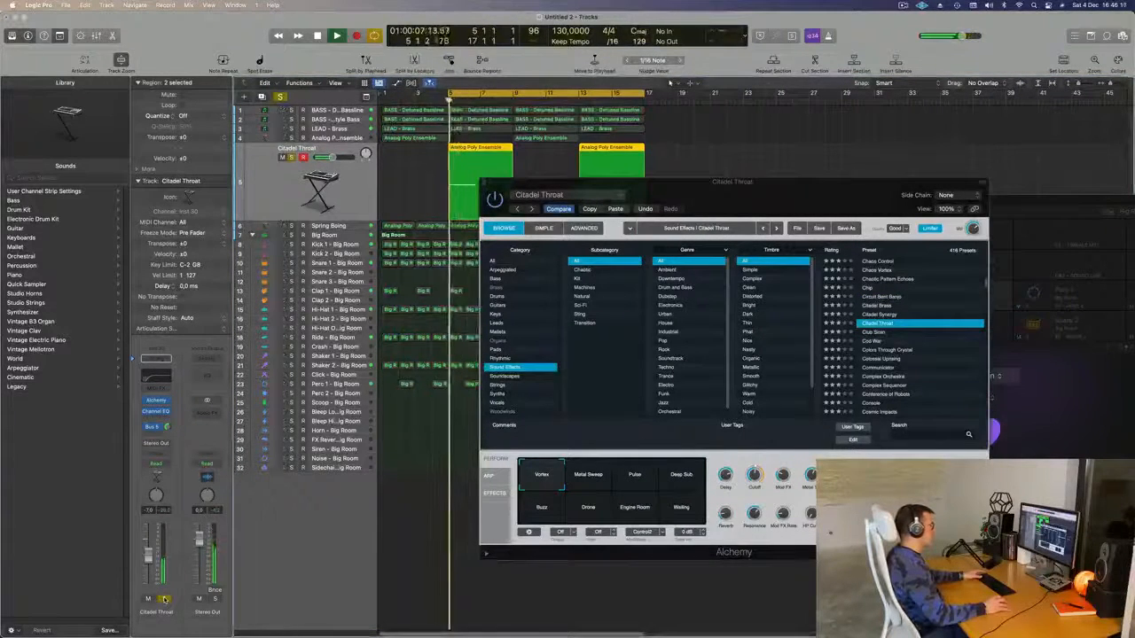
{"action": "left_click", "coordinate": [164, 599]}
{"action": "key", "text": "space"}
{"action": "key", "text": "space"}
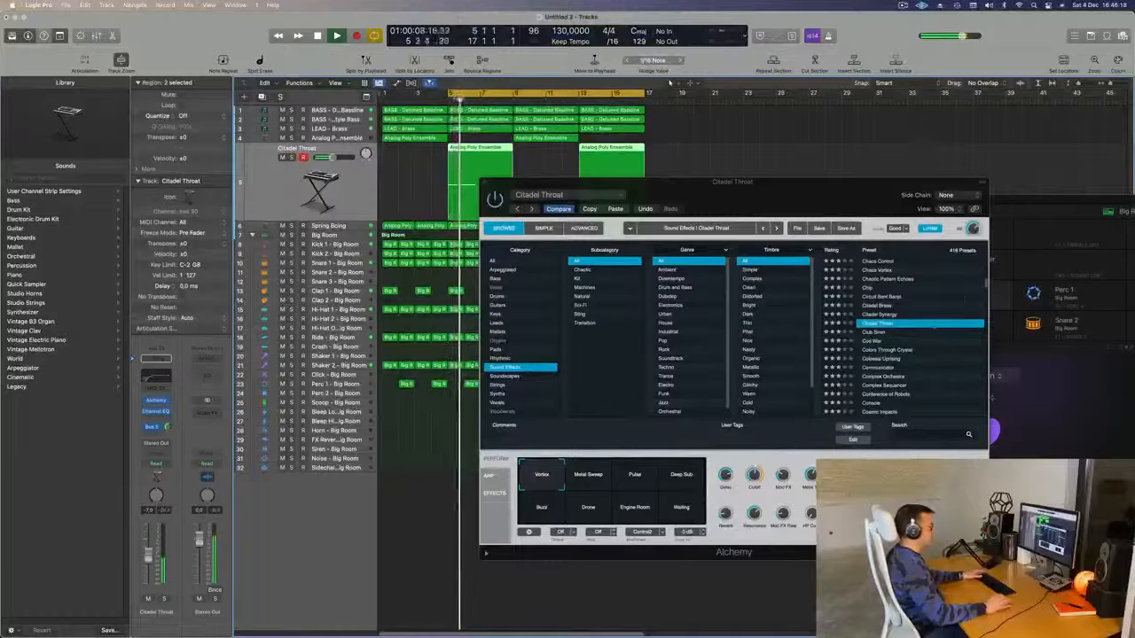
{"action": "left_click", "coordinate": [882, 332]}
{"action": "left_click", "coordinate": [882, 333]}
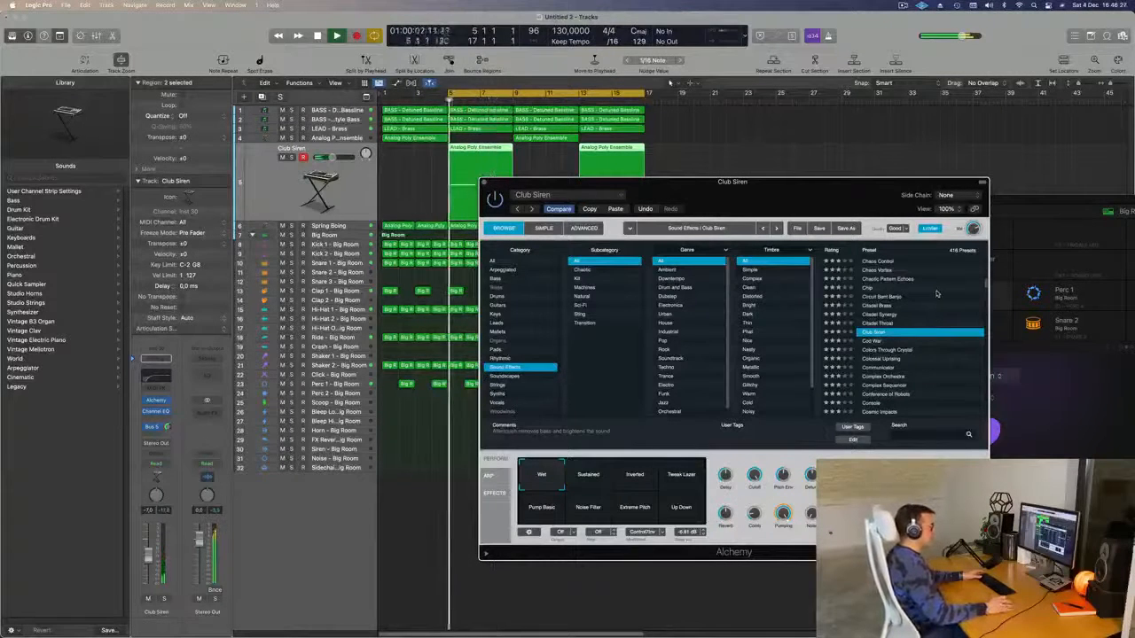
- Try Club Siren's Sustained, Inverted, Tweak Lazer, Pump Basic, Noise Filter, Extreme Pitch, Up Down variations, settling on Wet
{"action": "left_click", "coordinate": [590, 477]}
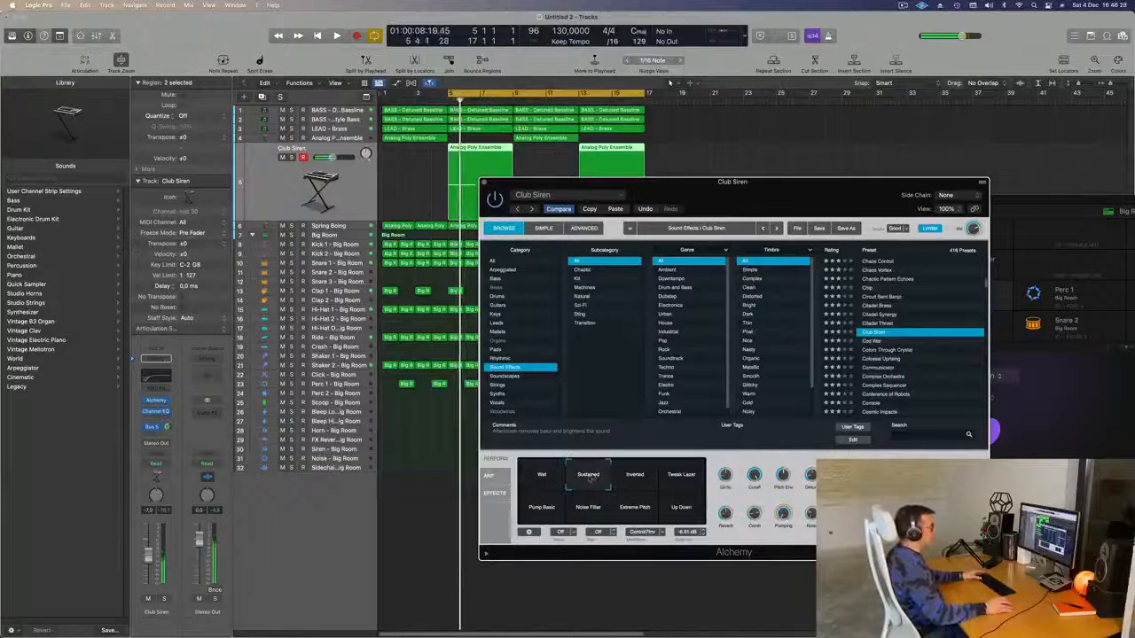
{"action": "left_click", "coordinate": [635, 477]}
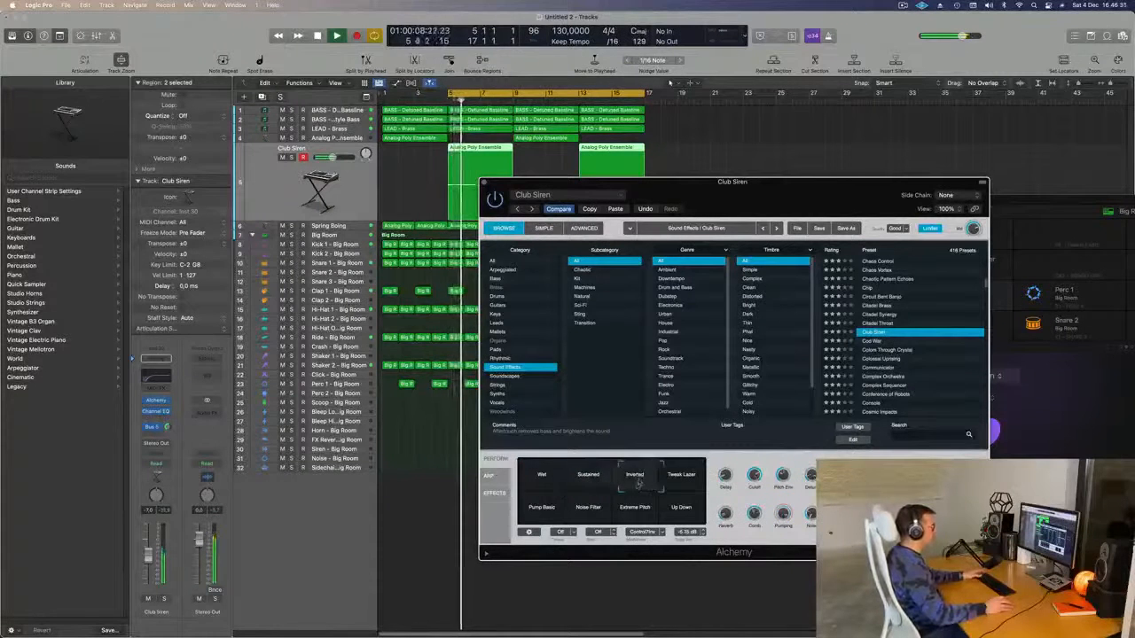
{"action": "left_click", "coordinate": [683, 484]}
{"action": "left_click", "coordinate": [532, 518]}
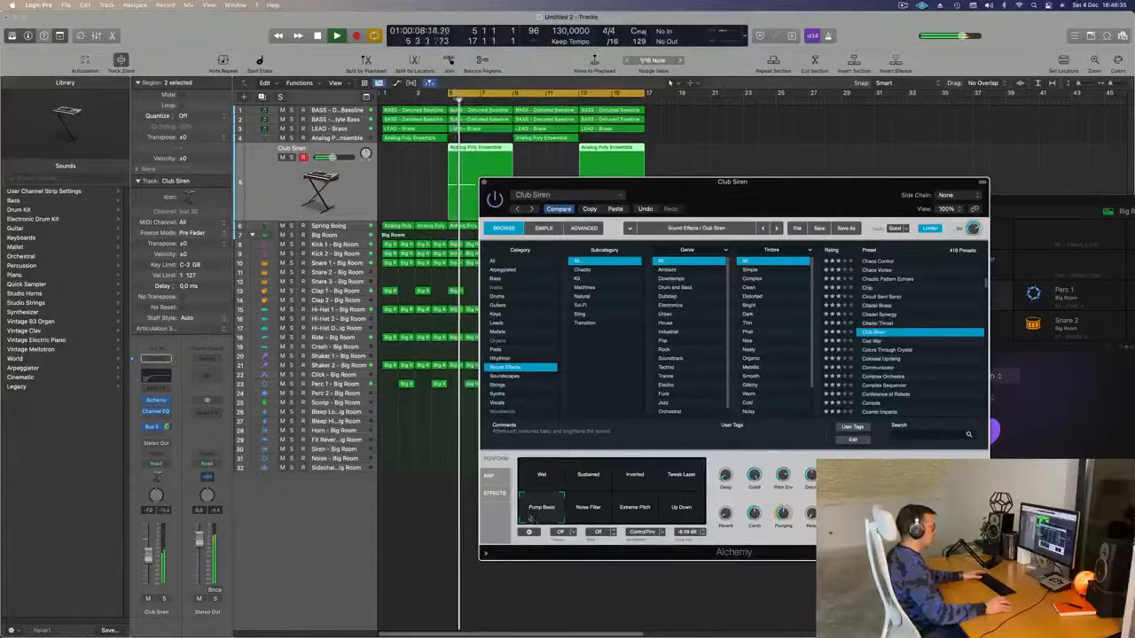
{"action": "left_click", "coordinate": [599, 511]}
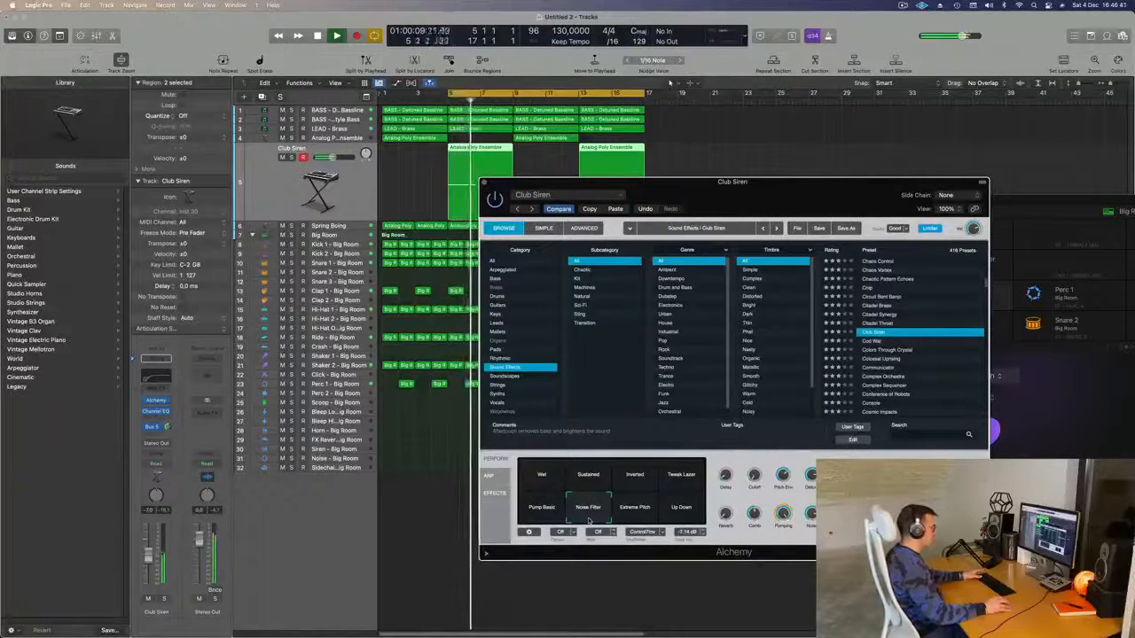
{"action": "left_click", "coordinate": [639, 517]}
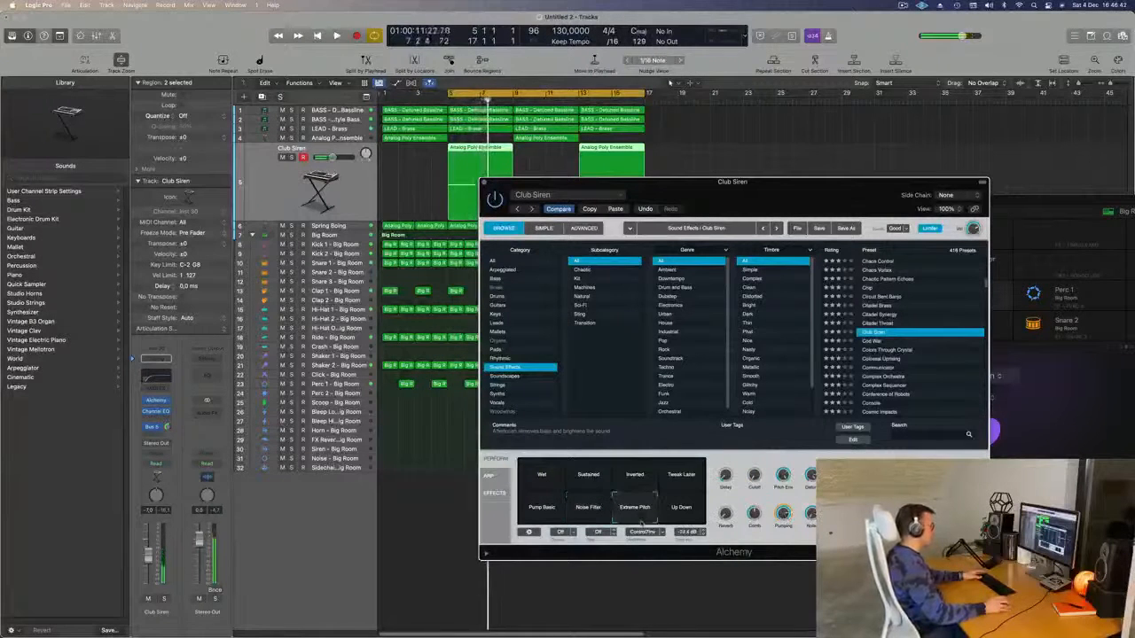
{"action": "left_click", "coordinate": [687, 511]}
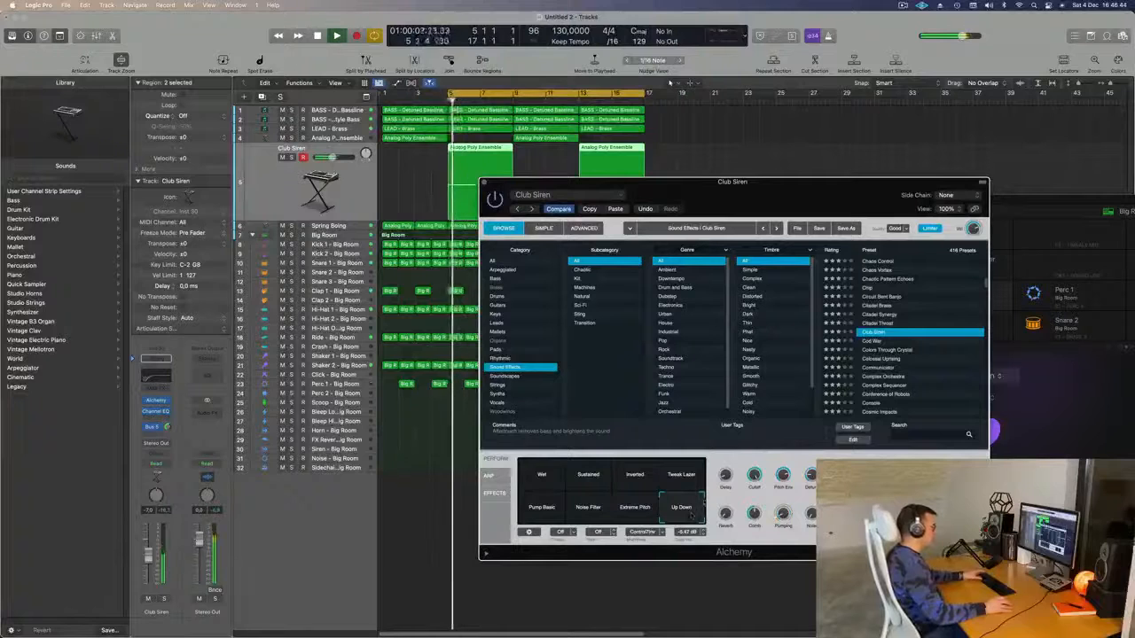
{"action": "left_click", "coordinate": [541, 475]}
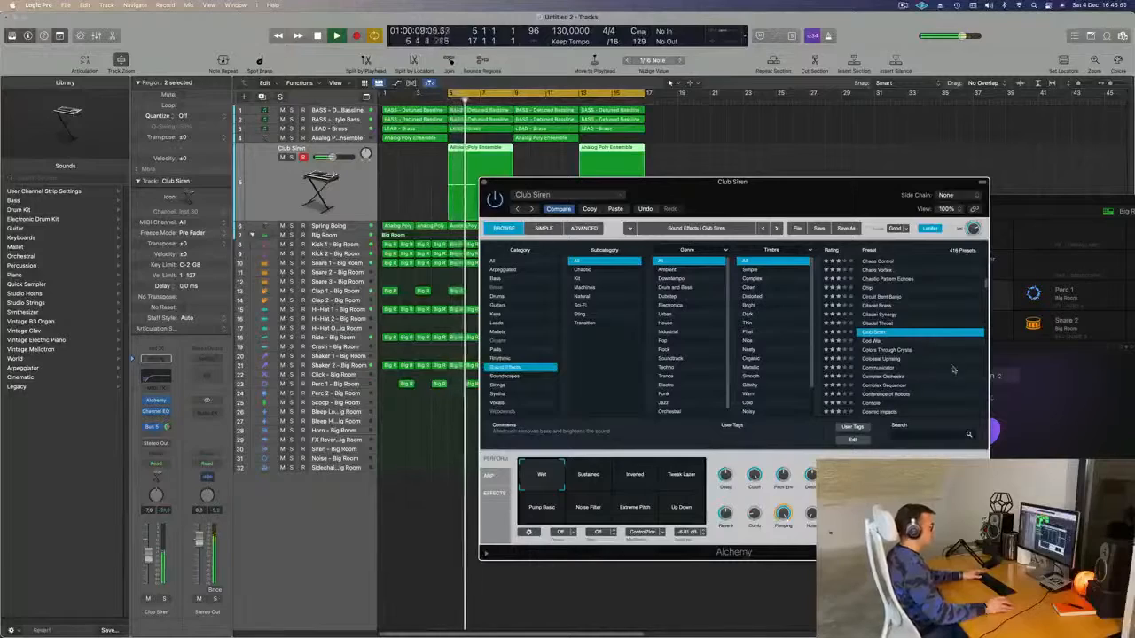
{"action": "left_click_drag", "start_coordinate": [821, 206], "coordinate": [842, 194]}
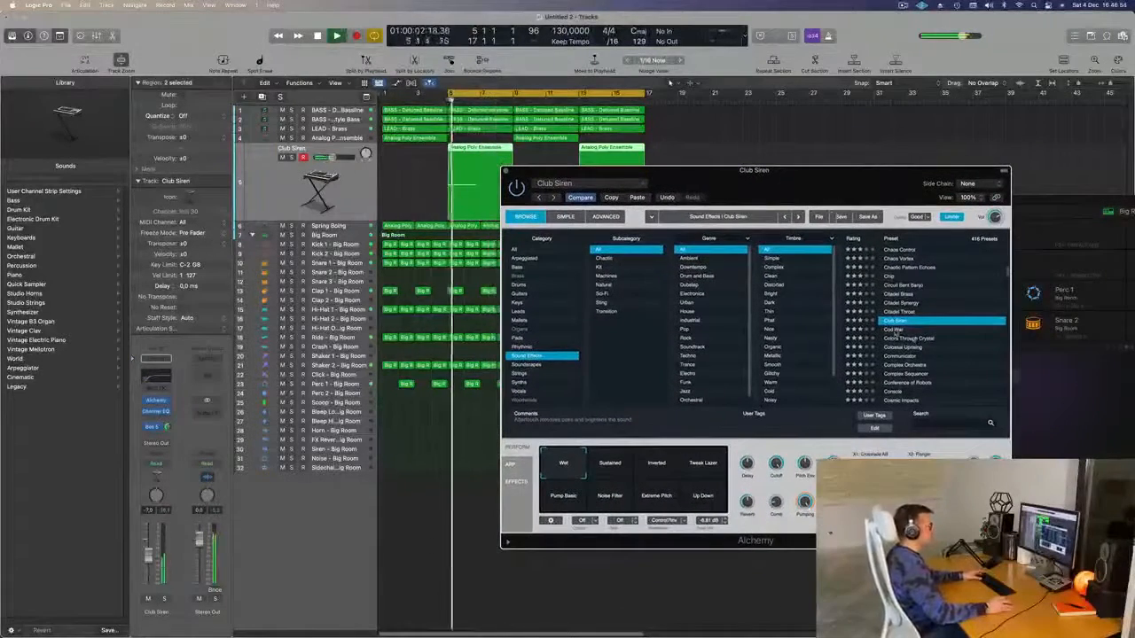
{"action": "left_click", "coordinate": [893, 330]}
{"action": "key", "text": "space"}
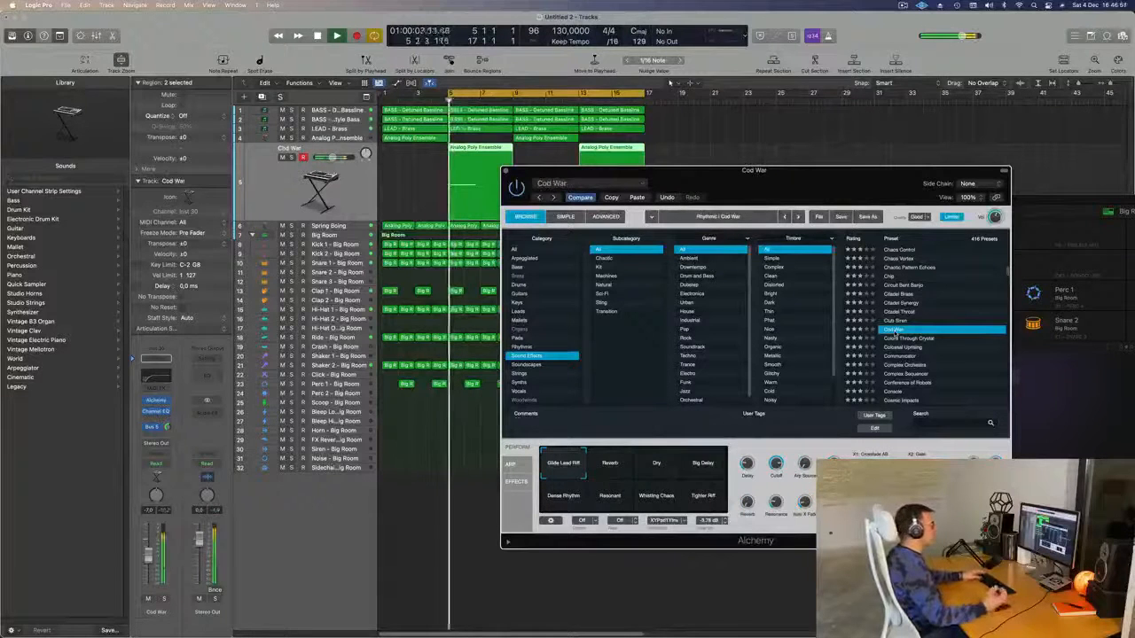
- Audition the Colors Through Crystal, Communicator and Complex Orchestra presets, briefly soloing the track
{"action": "left_click", "coordinate": [897, 339]}
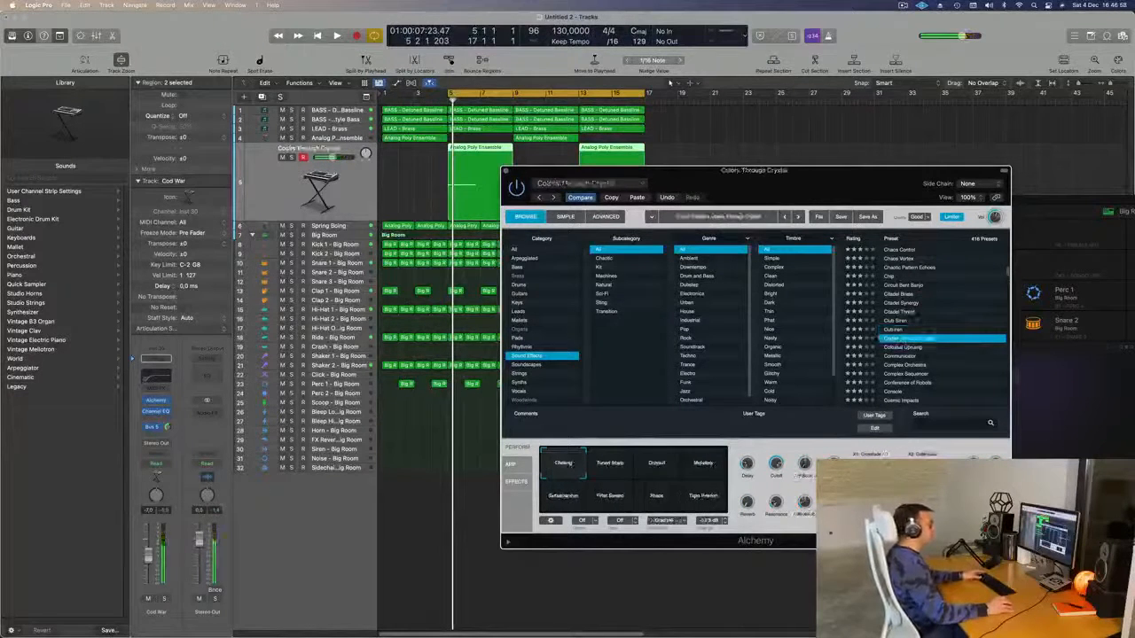
{"action": "key", "text": "space"}
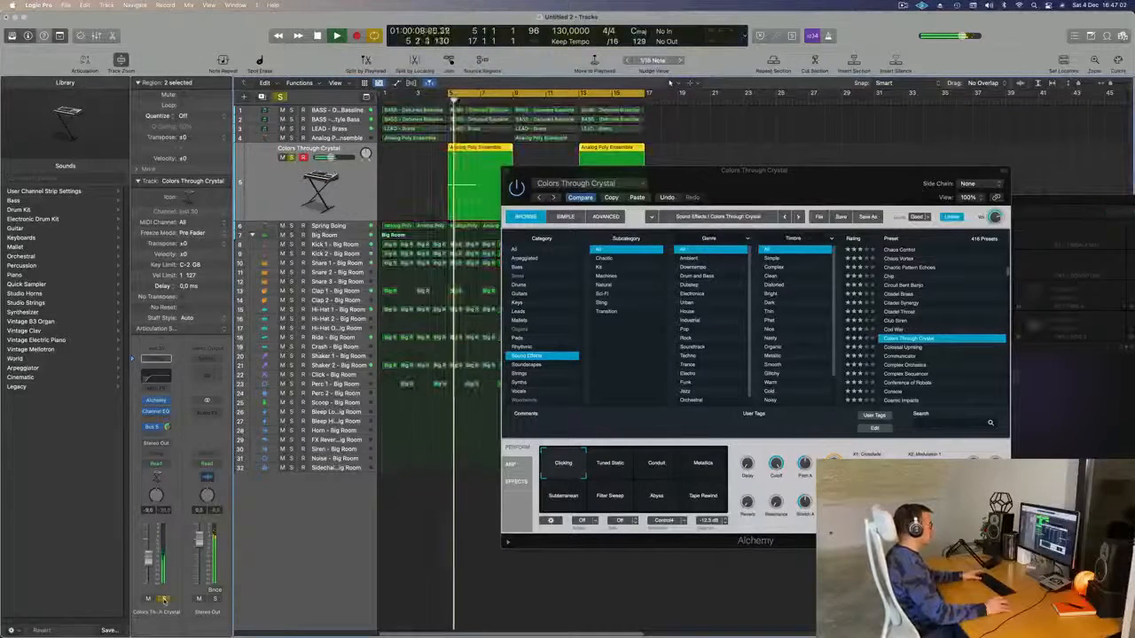
{"action": "left_click", "coordinate": [904, 356]}
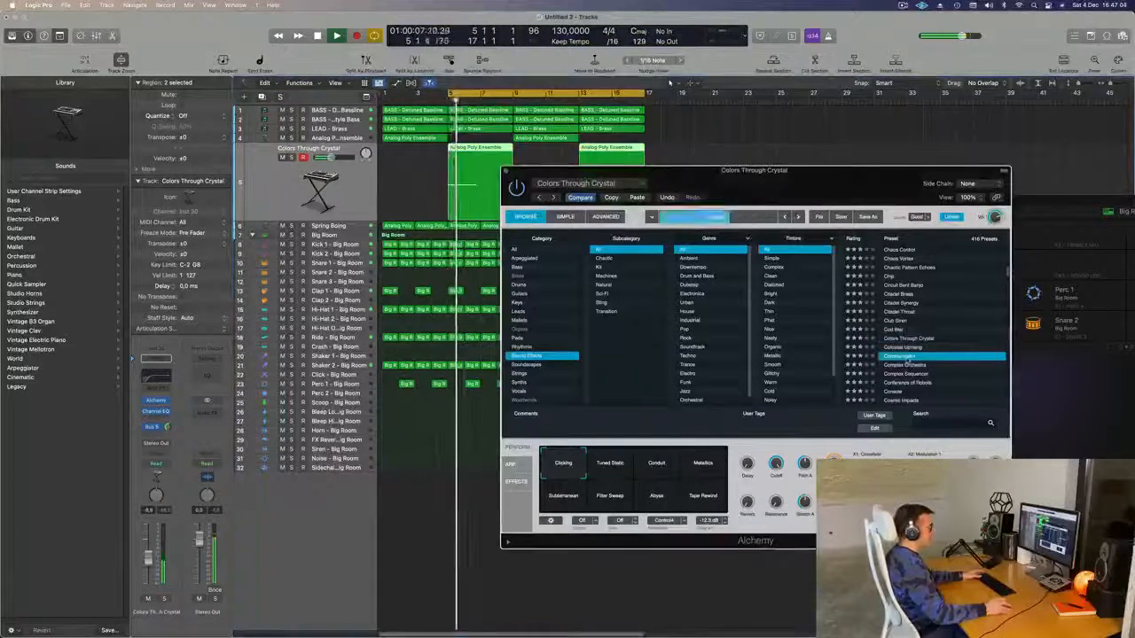
{"action": "left_click", "coordinate": [904, 365]}
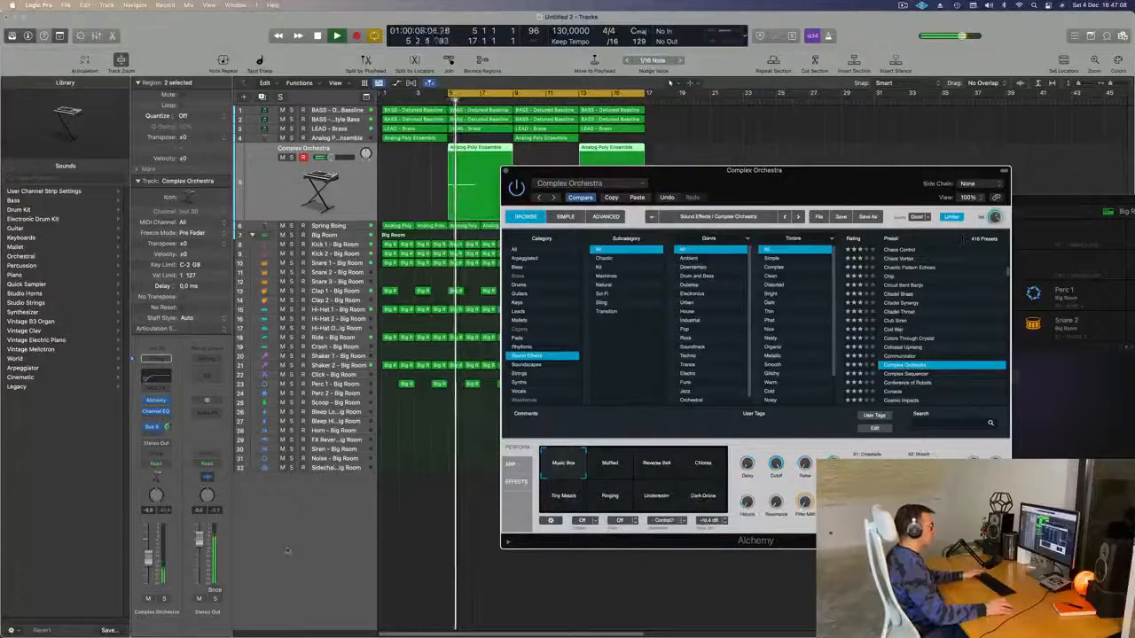
{"action": "left_click", "coordinate": [163, 599]}
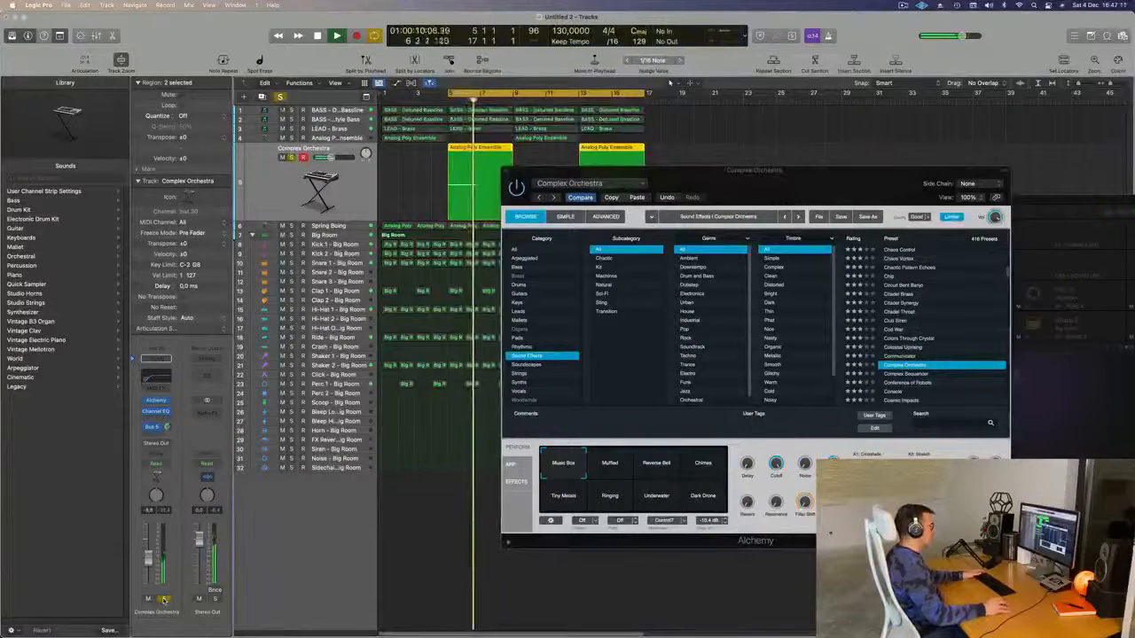
{"action": "left_click", "coordinate": [163, 600]}
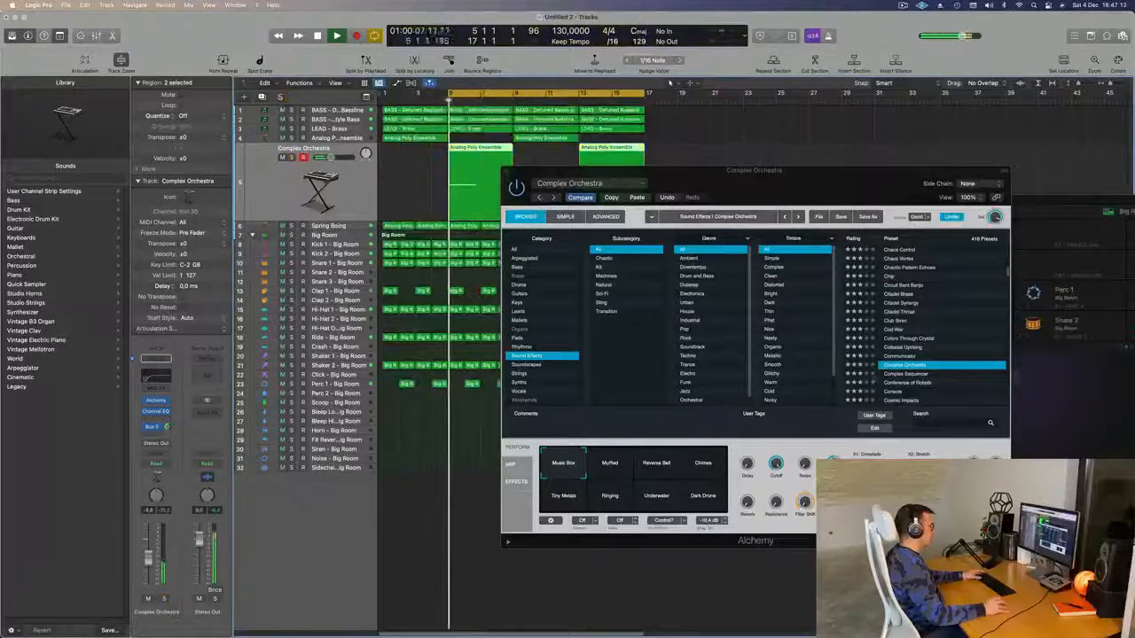
- Audition the Complex Sequencer, Conference of Robots and Cosmic Impacts presets
{"action": "left_click", "coordinate": [908, 374]}
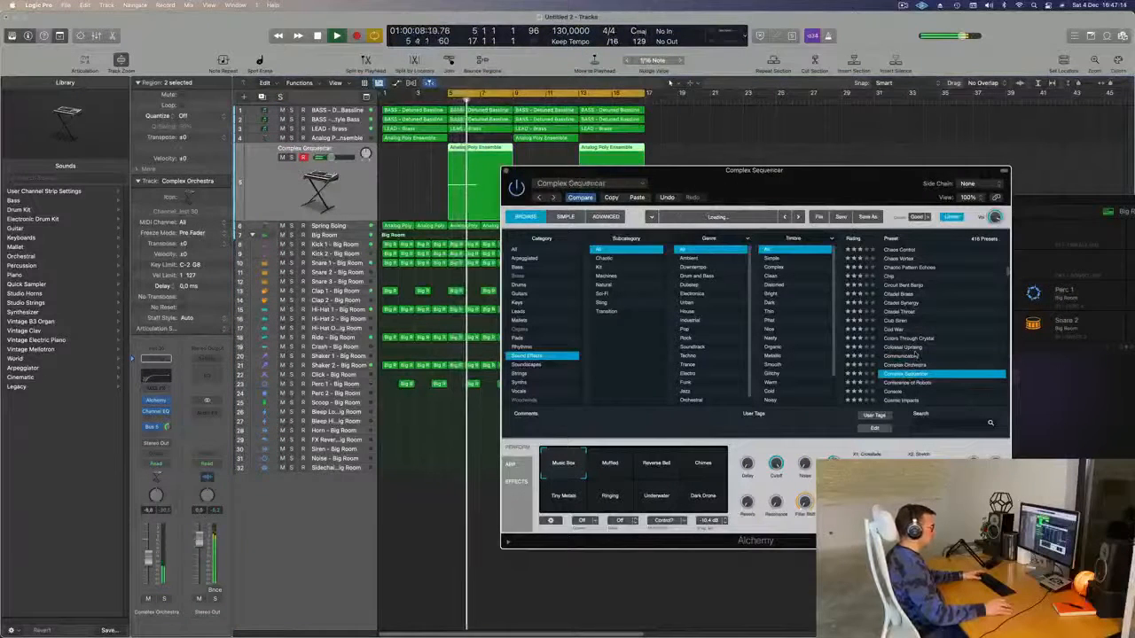
{"action": "scroll", "coordinate": [927, 378], "scroll_direction": "down", "scroll_amount": 1}
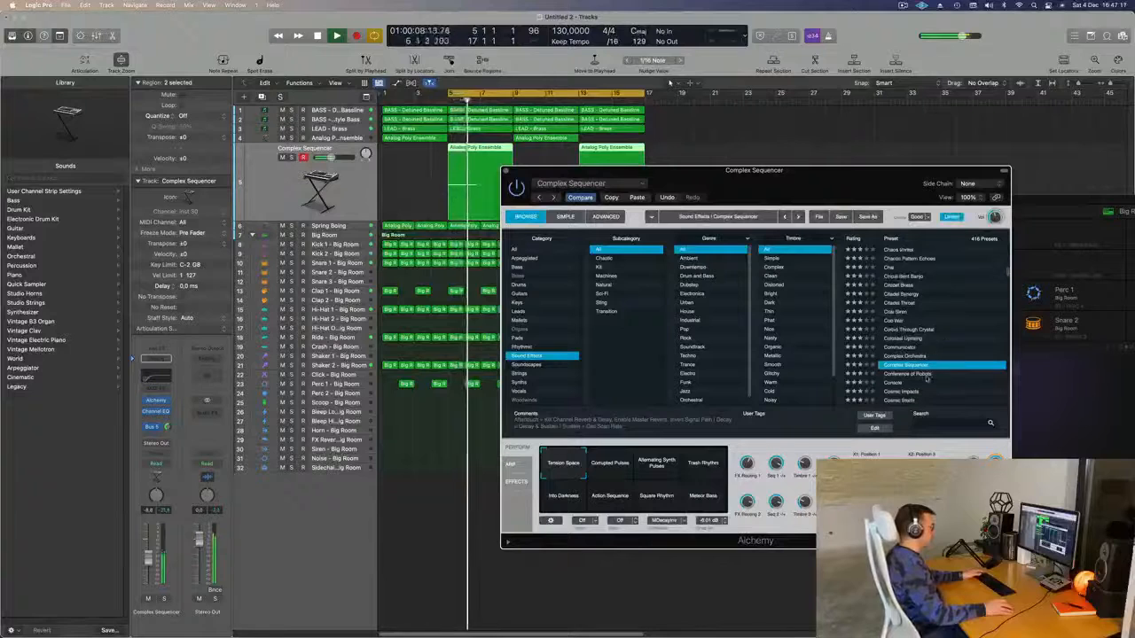
{"action": "left_click", "coordinate": [912, 375]}
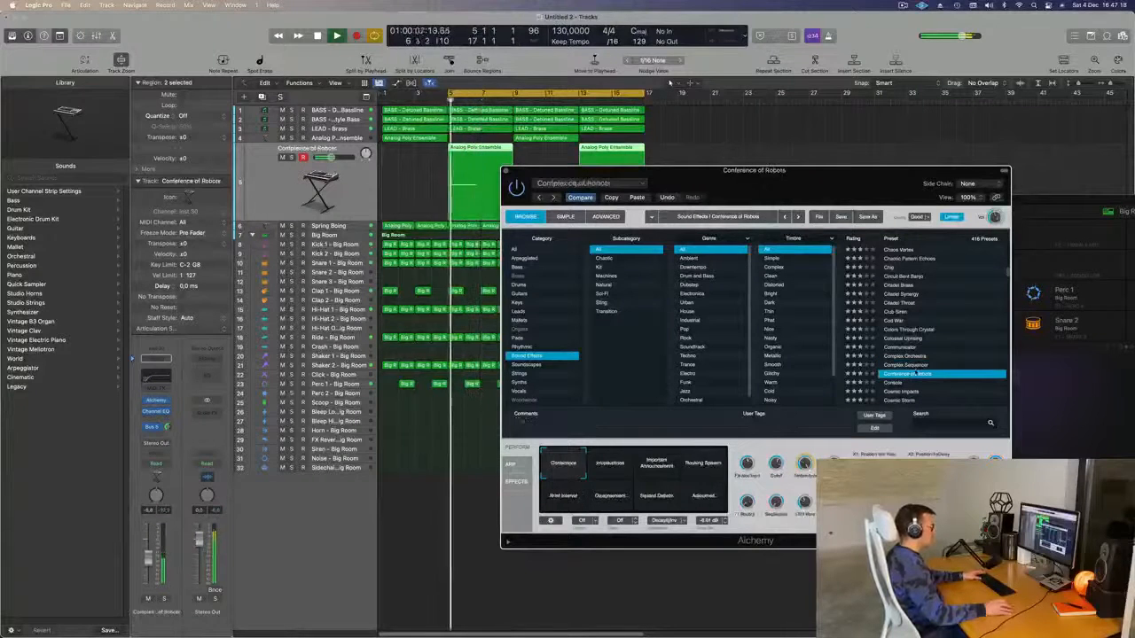
{"action": "scroll", "coordinate": [957, 344], "scroll_direction": "down", "scroll_amount": 5}
{"action": "scroll", "coordinate": [957, 344], "scroll_direction": "down", "scroll_amount": 2}
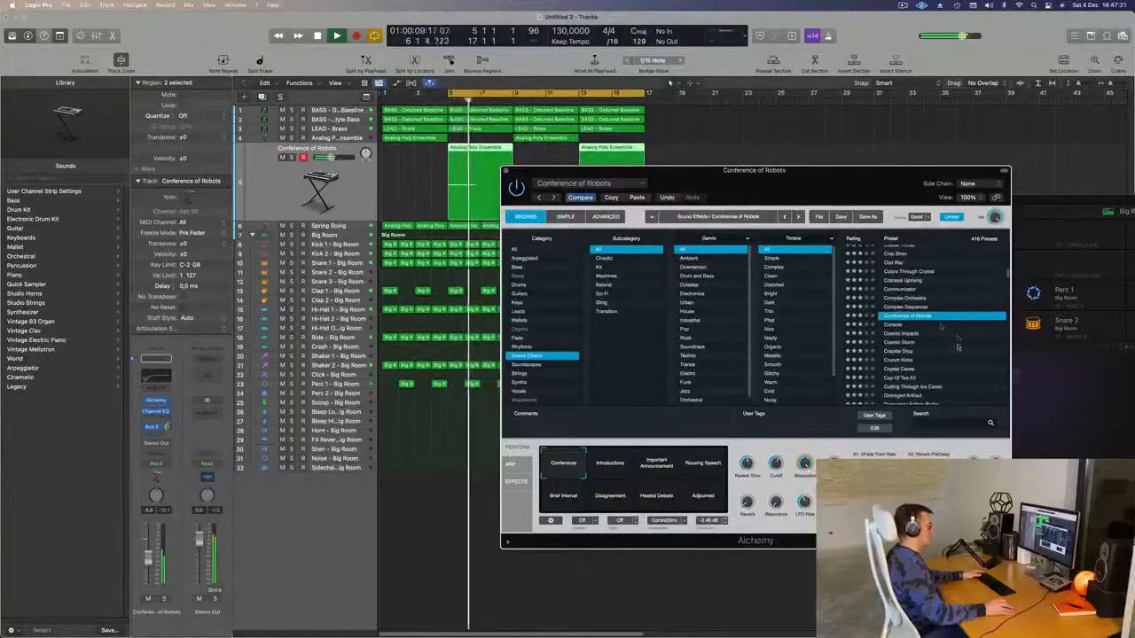
{"action": "left_click", "coordinate": [903, 333]}
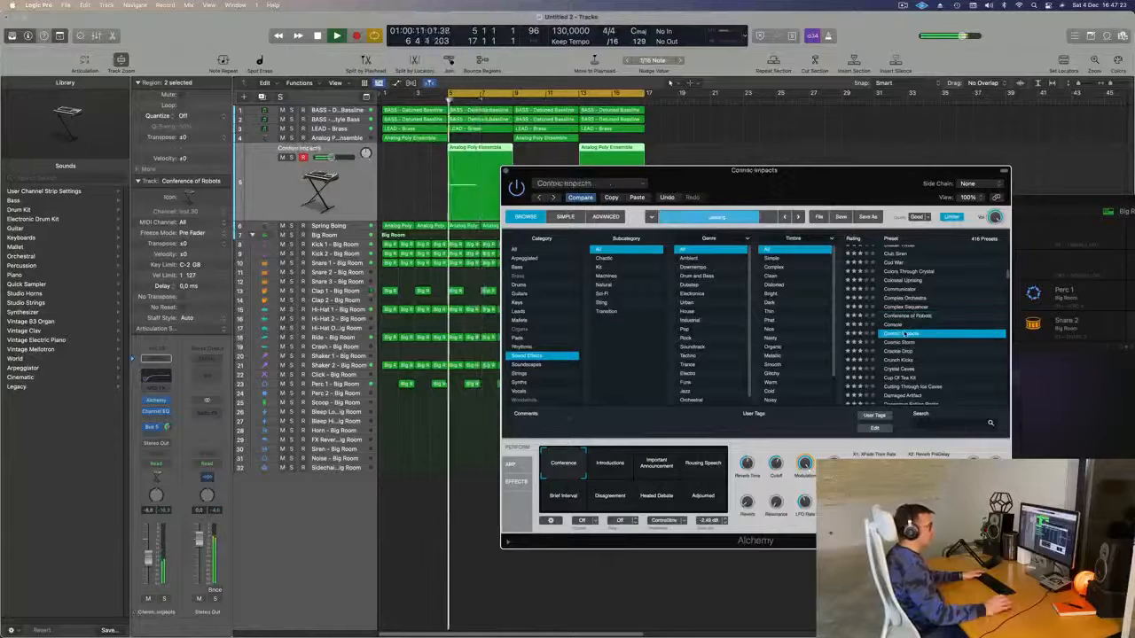
{"action": "scroll", "coordinate": [931, 340], "scroll_direction": "down", "scroll_amount": 1}
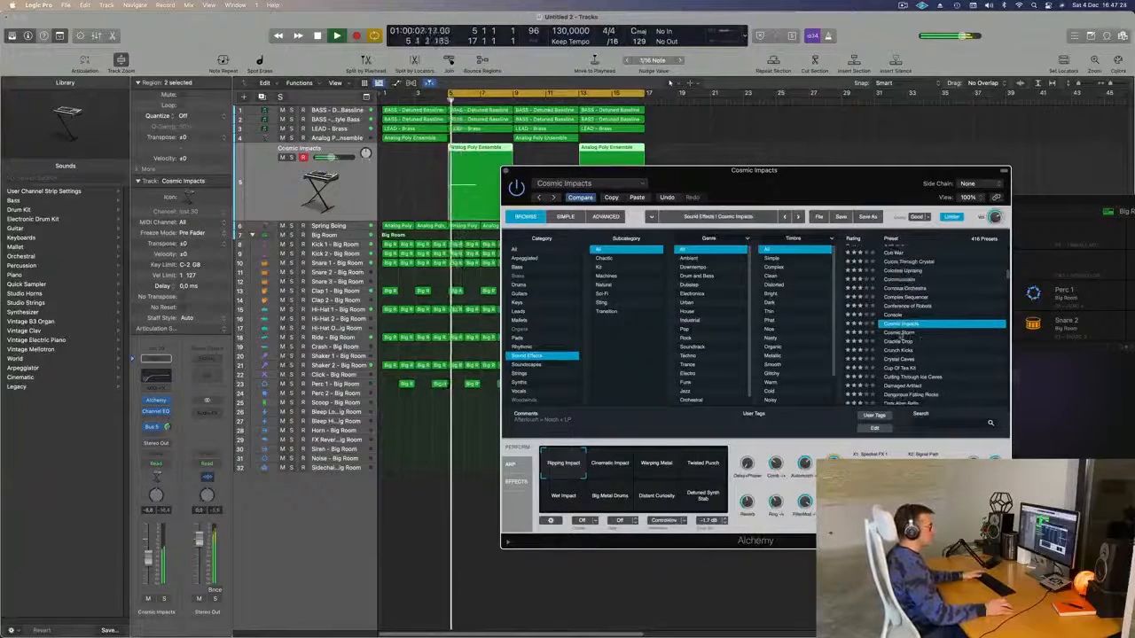
- Try Cosmic Storm and Dark Eruption, then settle on the Dark Mallet Echoes preset
{"action": "left_click", "coordinate": [903, 333]}
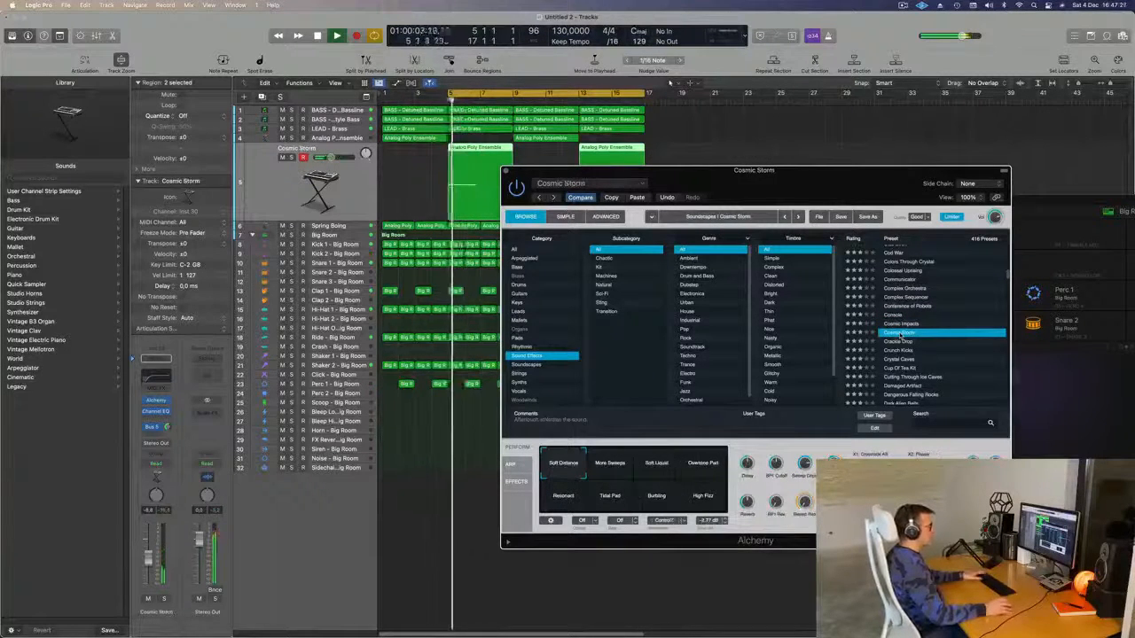
{"action": "scroll", "coordinate": [950, 336], "scroll_direction": "down", "scroll_amount": 6}
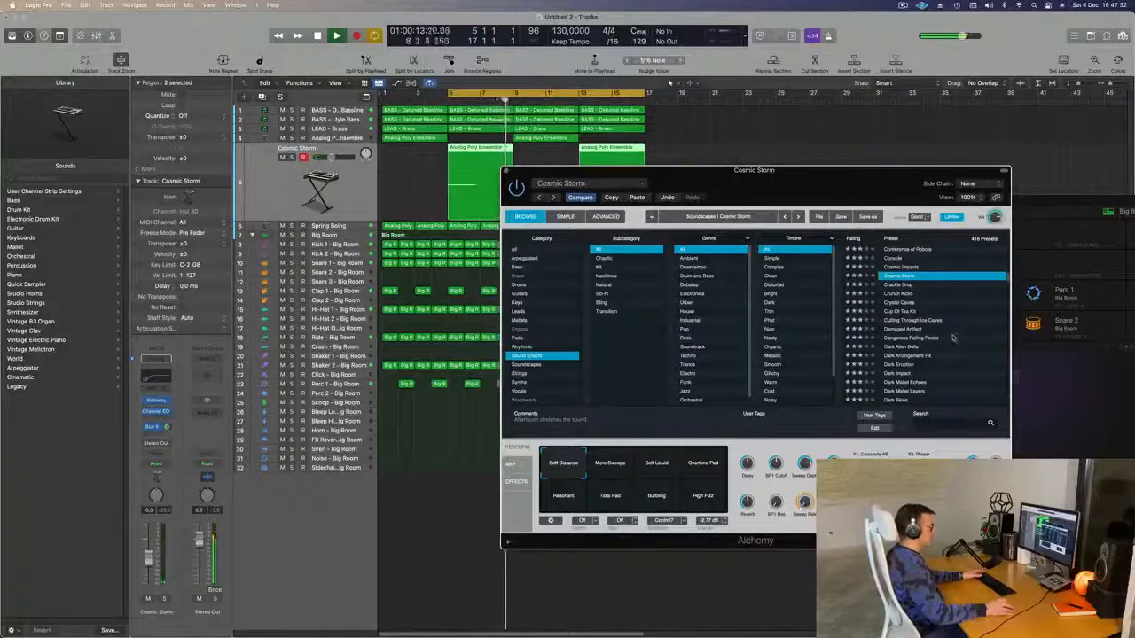
{"action": "left_click", "coordinate": [909, 366]}
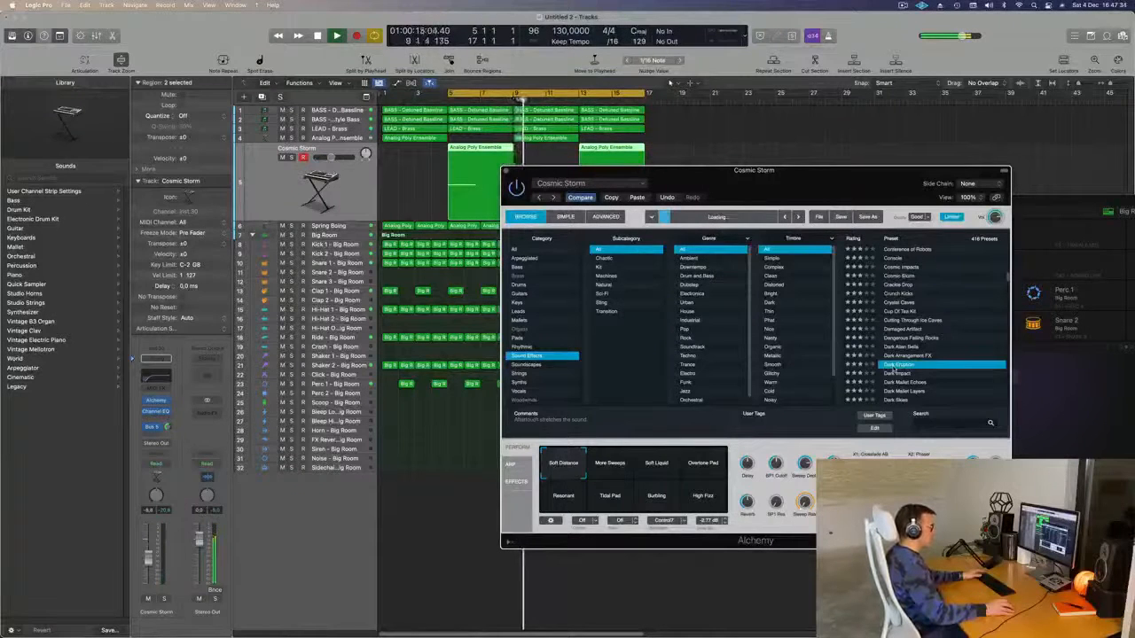
{"action": "scroll", "coordinate": [950, 358], "scroll_direction": "down", "scroll_amount": 3}
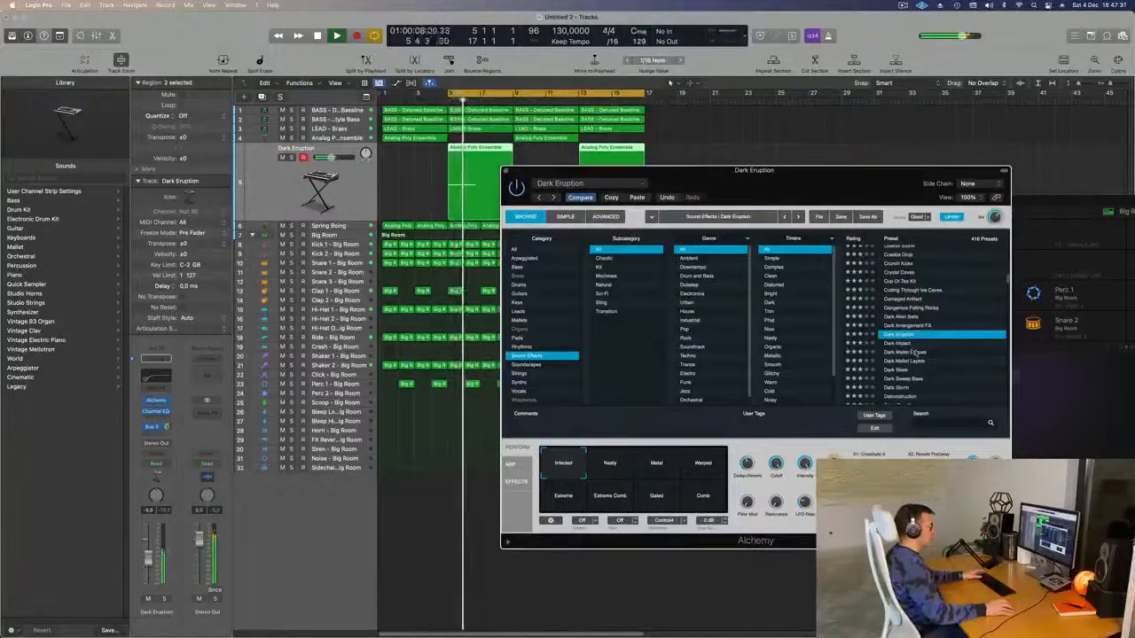
{"action": "left_click", "coordinate": [913, 352]}
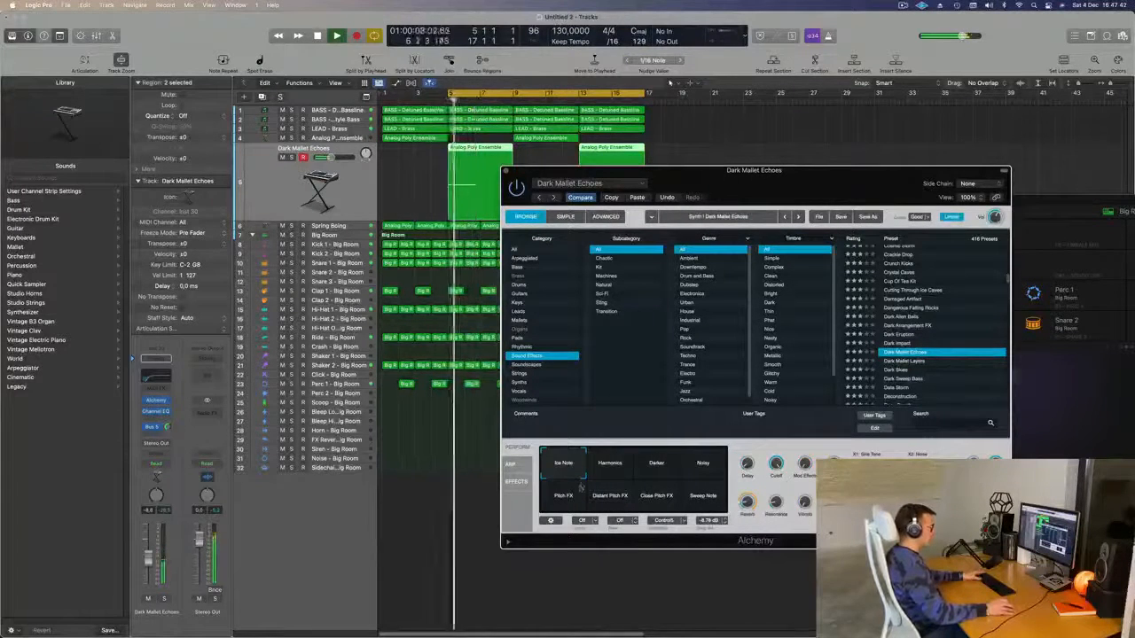
- Try the Harmonics, Darker, Ice Note and Pitch FX variations, toggling region solo on and off
{"action": "left_click", "coordinate": [613, 466]}
{"action": "left_click", "coordinate": [667, 470]}
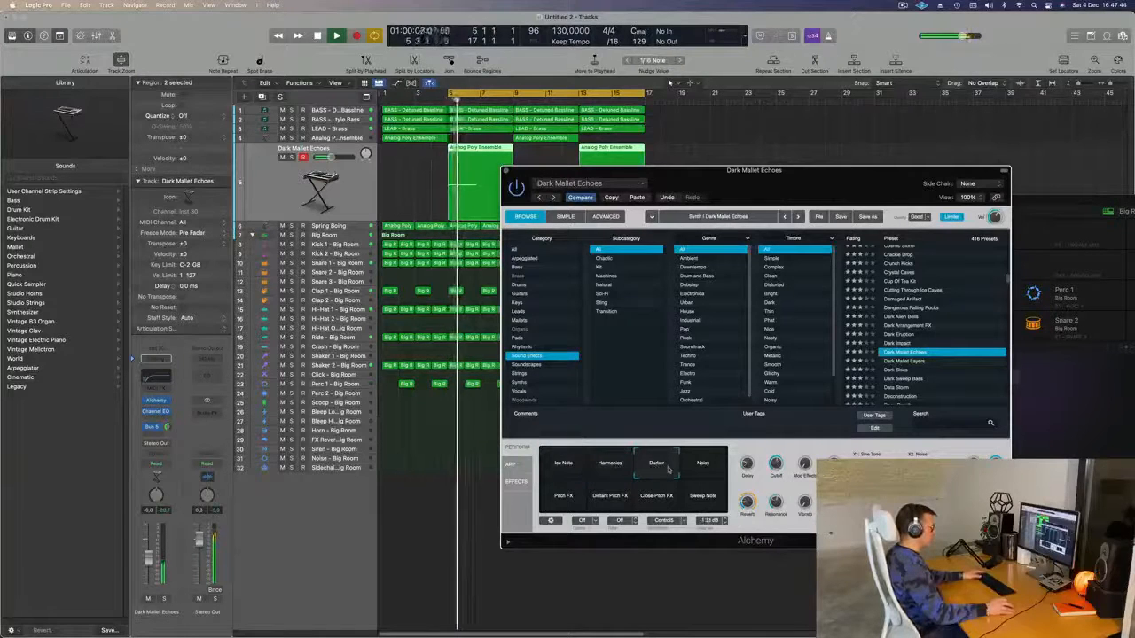
{"action": "left_click", "coordinate": [611, 470]}
{"action": "left_click", "coordinate": [568, 467]}
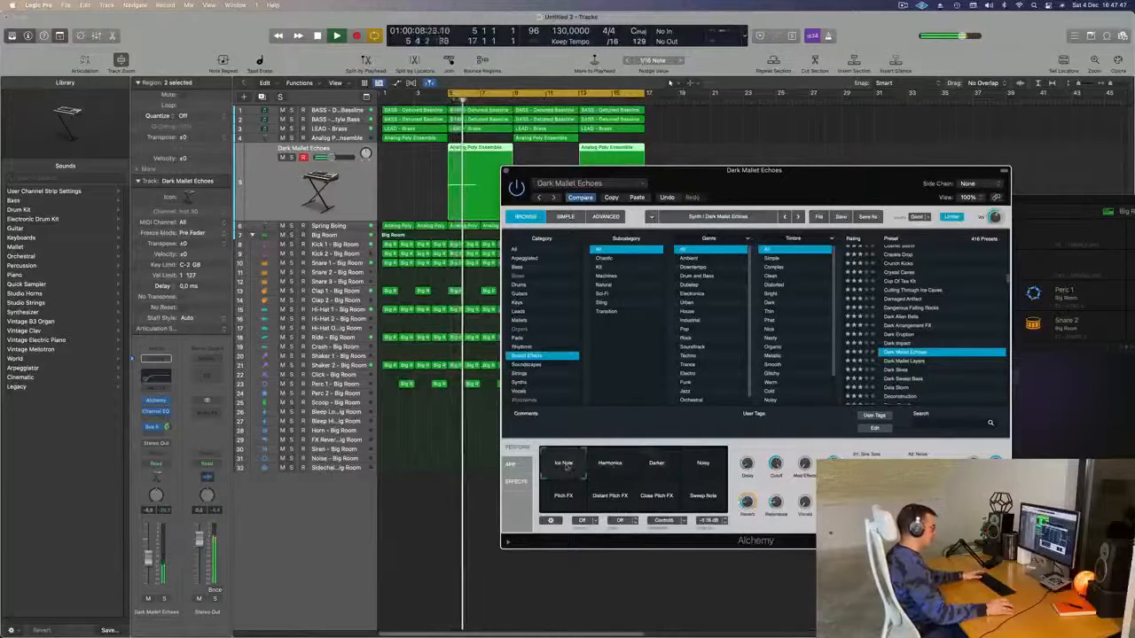
{"action": "left_click", "coordinate": [560, 496]}
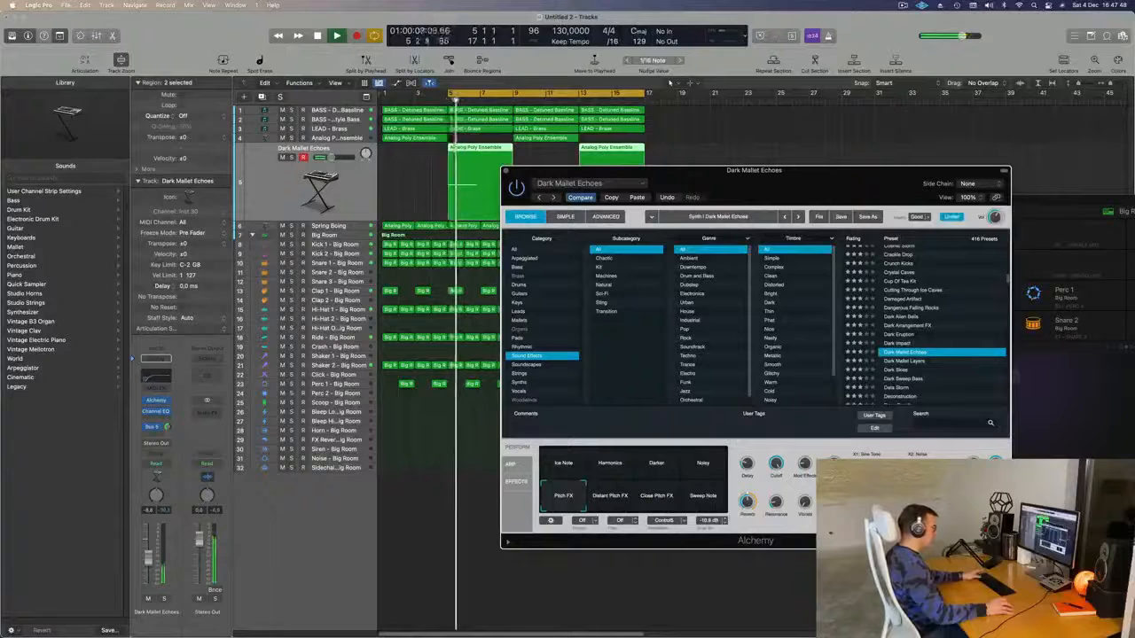
{"action": "key", "text": "ctrl+s"}
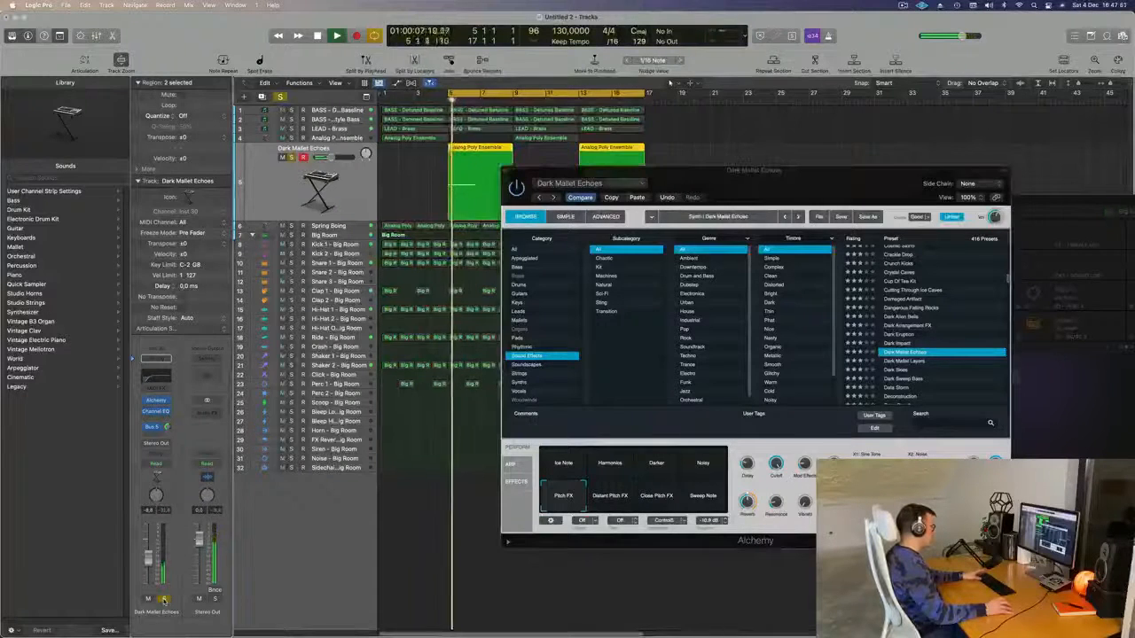
{"action": "key", "text": "ctrl+s"}
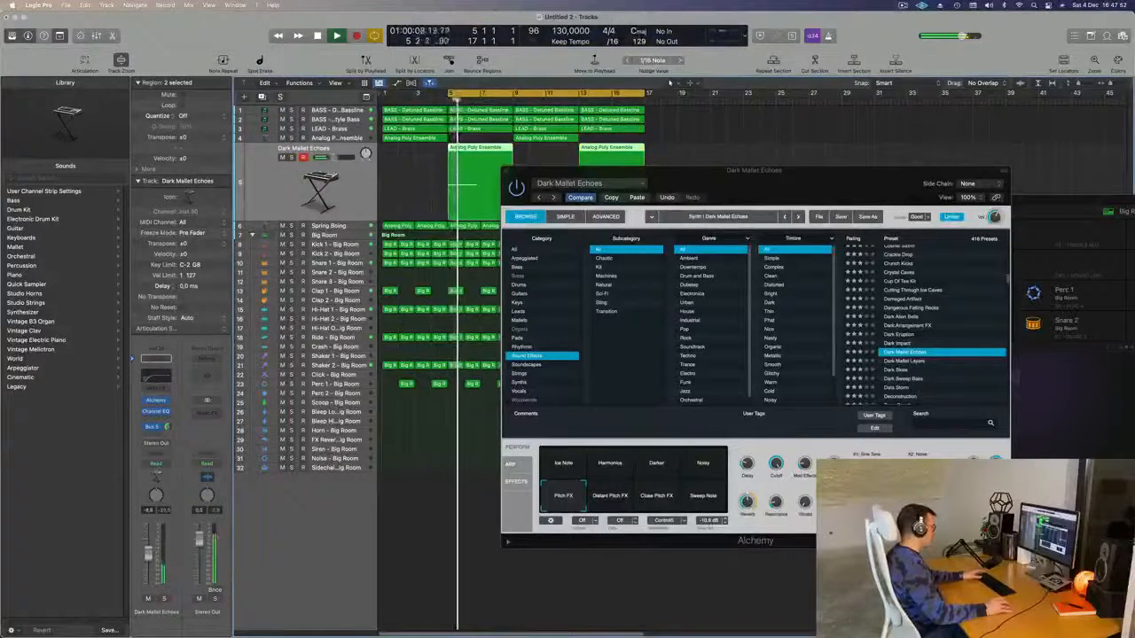
- Try the Distant and Close Pitch FX variations, then return to Ice Note and play
{"action": "left_click", "coordinate": [619, 490]}
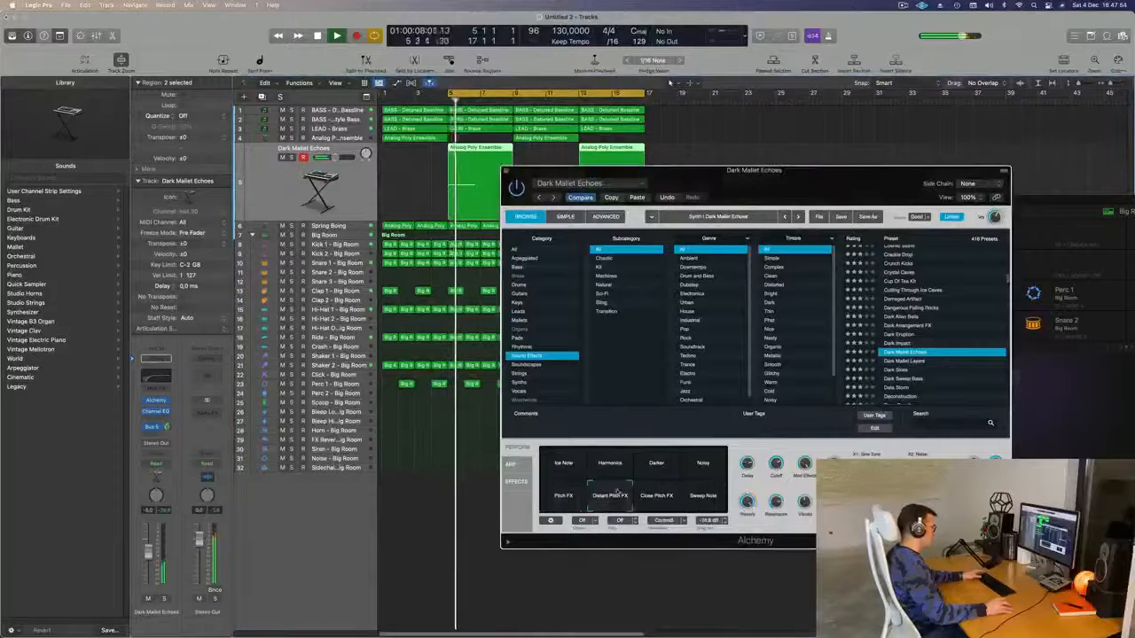
{"action": "left_click", "coordinate": [661, 500]}
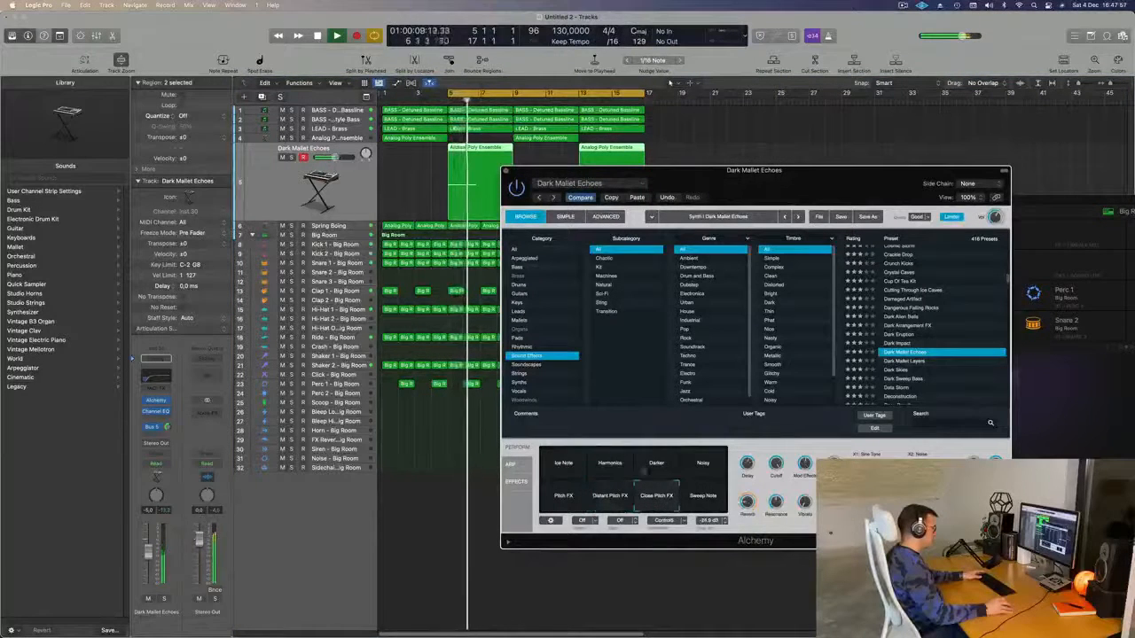
{"action": "left_click", "coordinate": [565, 462]}
{"action": "key", "text": "space"}
- Close the Alchemy window, stop playback and select the LEAD - Brass track
{"action": "left_click", "coordinate": [149, 558]}
{"action": "key", "text": "Return"}
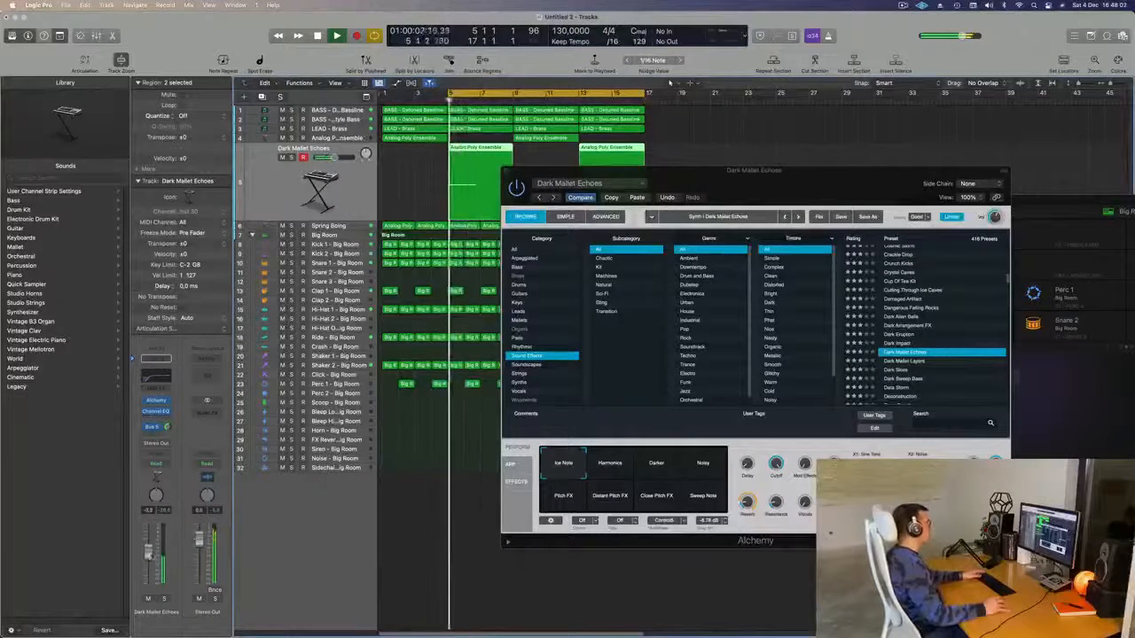
{"action": "left_click", "coordinate": [506, 170]}
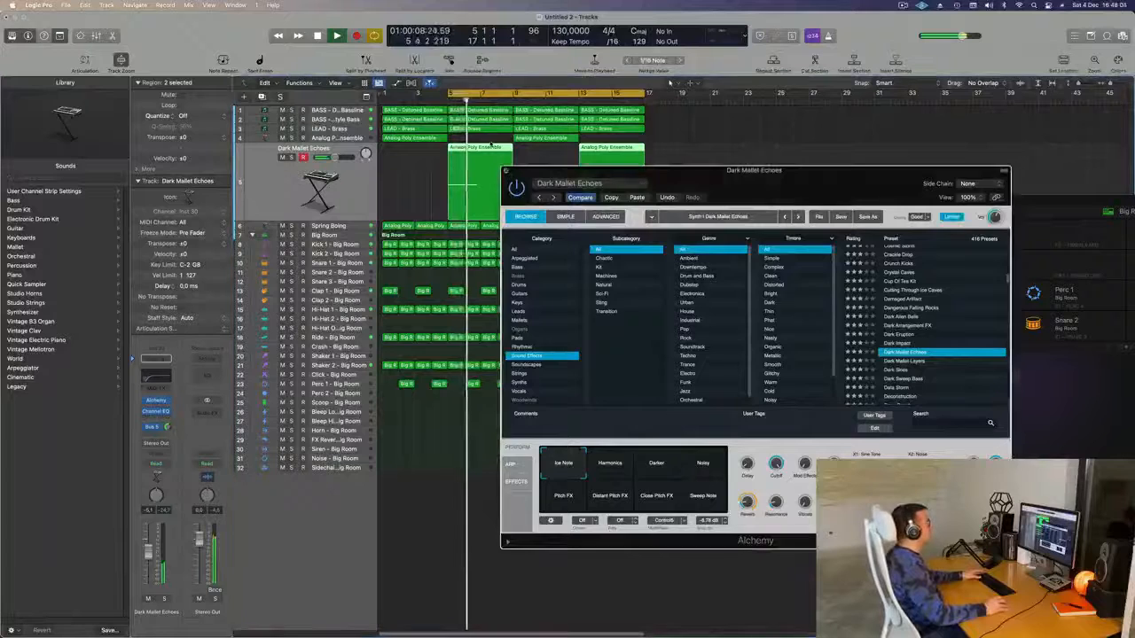
{"action": "key", "text": "Return"}
{"action": "key", "text": "space"}
{"action": "left_click", "coordinate": [332, 131]}
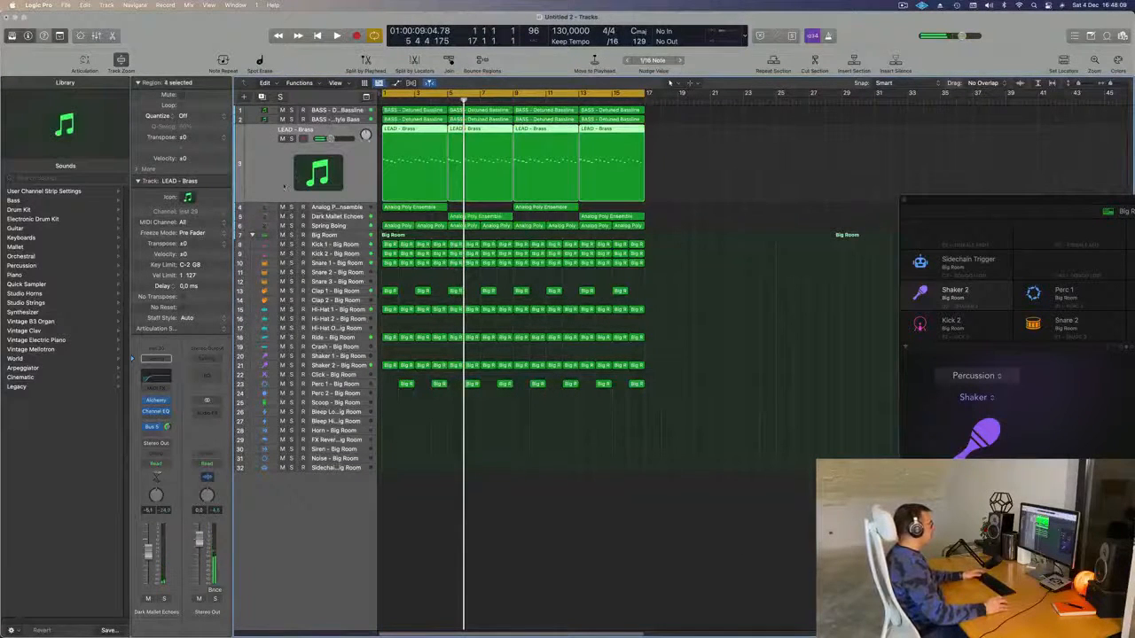
- Give the Analog Poly Ensemble's Channel EQ a +5.5 dB high-shelf boost at 4980 Hz
{"action": "key", "text": "Return"}
{"action": "key", "text": "space"}
{"action": "left_click", "coordinate": [339, 207]}
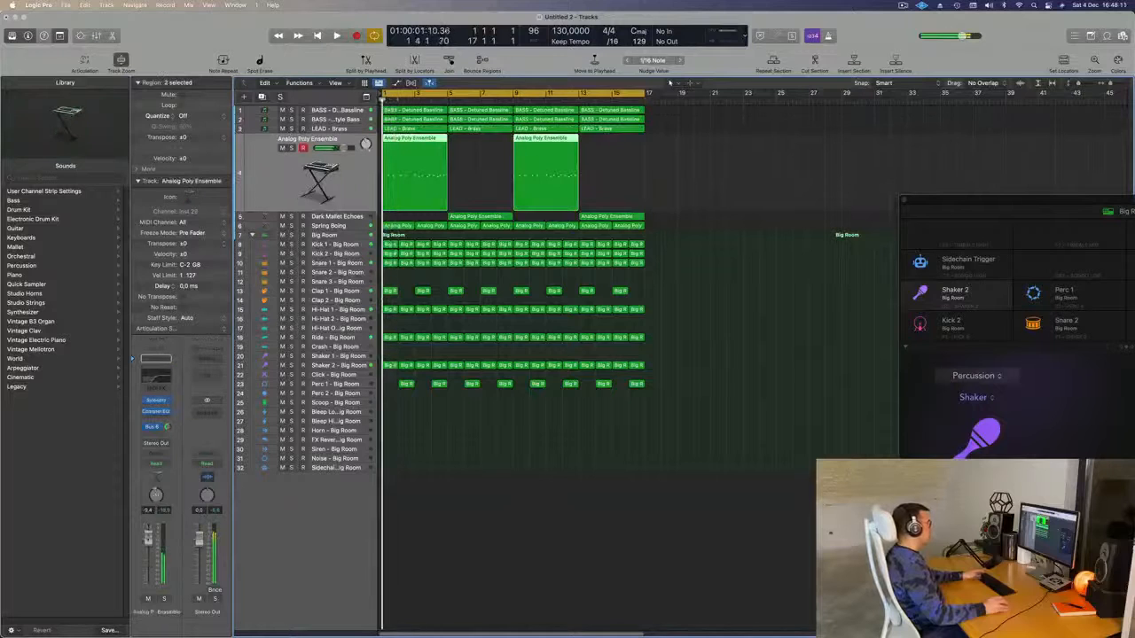
{"action": "key", "text": "space"}
{"action": "key", "text": "space"}
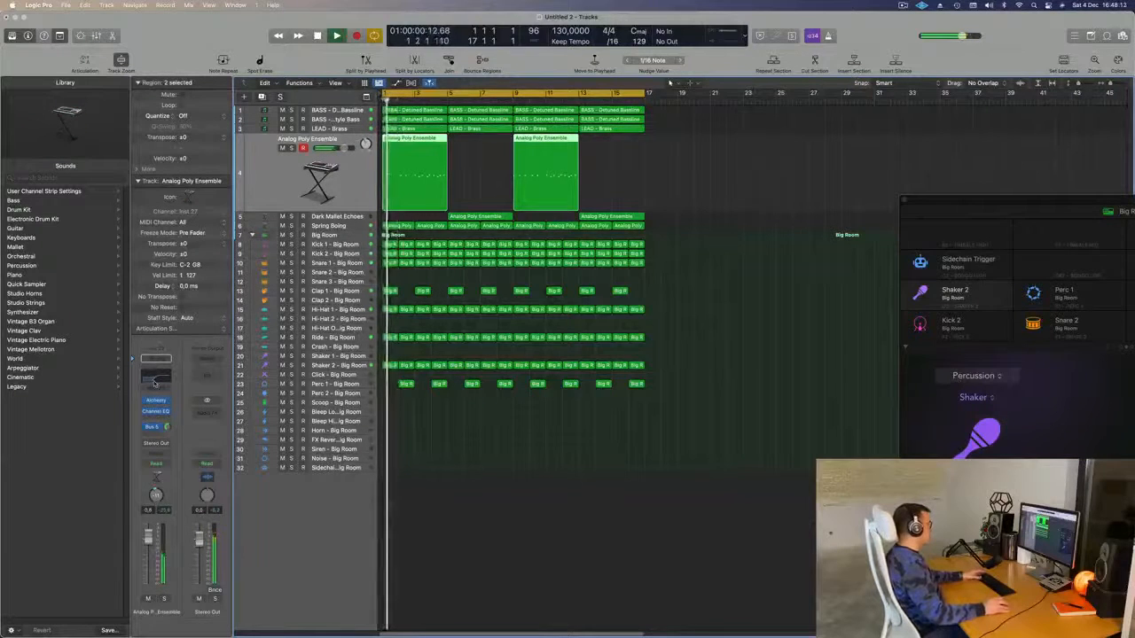
{"action": "left_click", "coordinate": [156, 377]}
{"action": "left_click_drag", "start_coordinate": [864, 303], "coordinate": [807, 282]}
{"action": "left_click_drag", "start_coordinate": [245, 141], "coordinate": [337, 147]}
{"action": "left_click", "coordinate": [337, 147]}
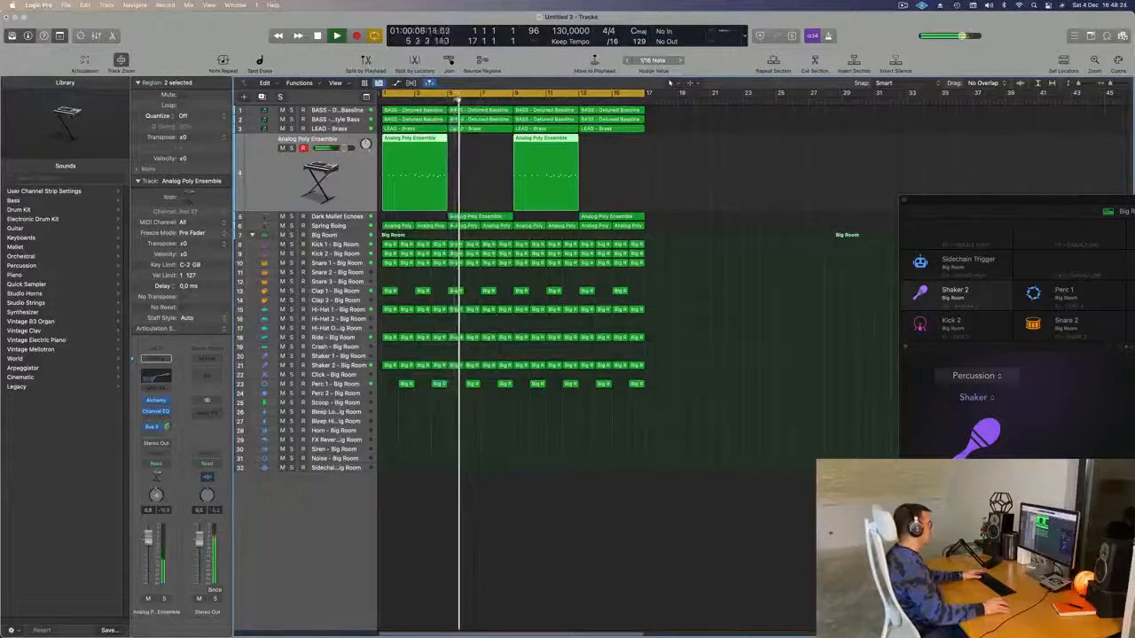
- Select the Dark Mallet Echoes track and replay the arrangement from bar 1
{"action": "left_click", "coordinate": [342, 218]}
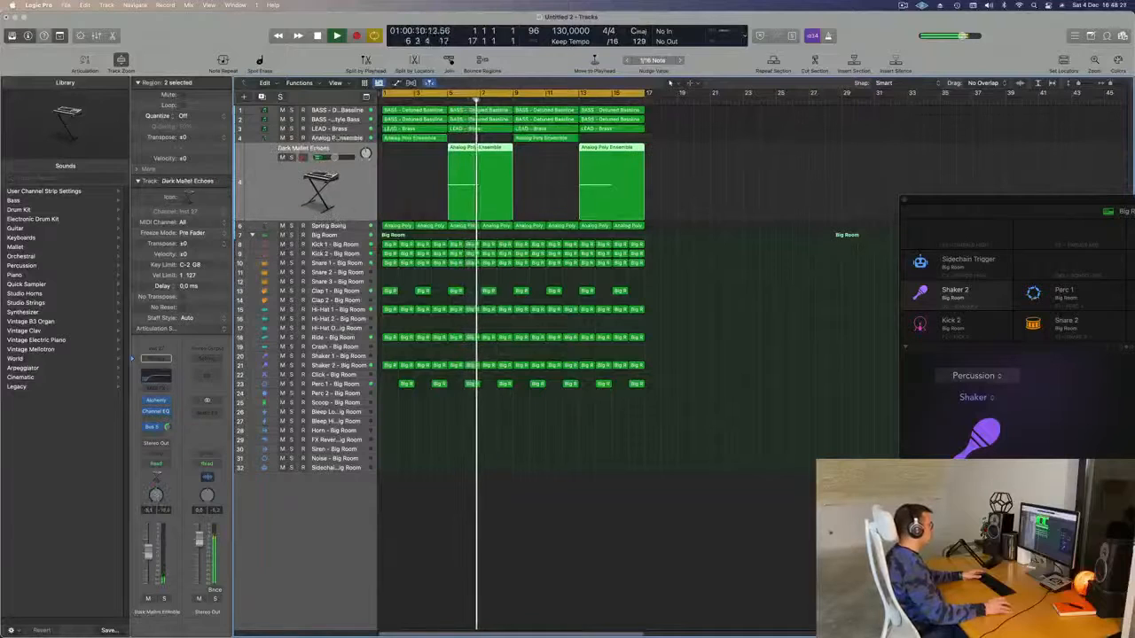
{"action": "left_click", "coordinate": [431, 100]}
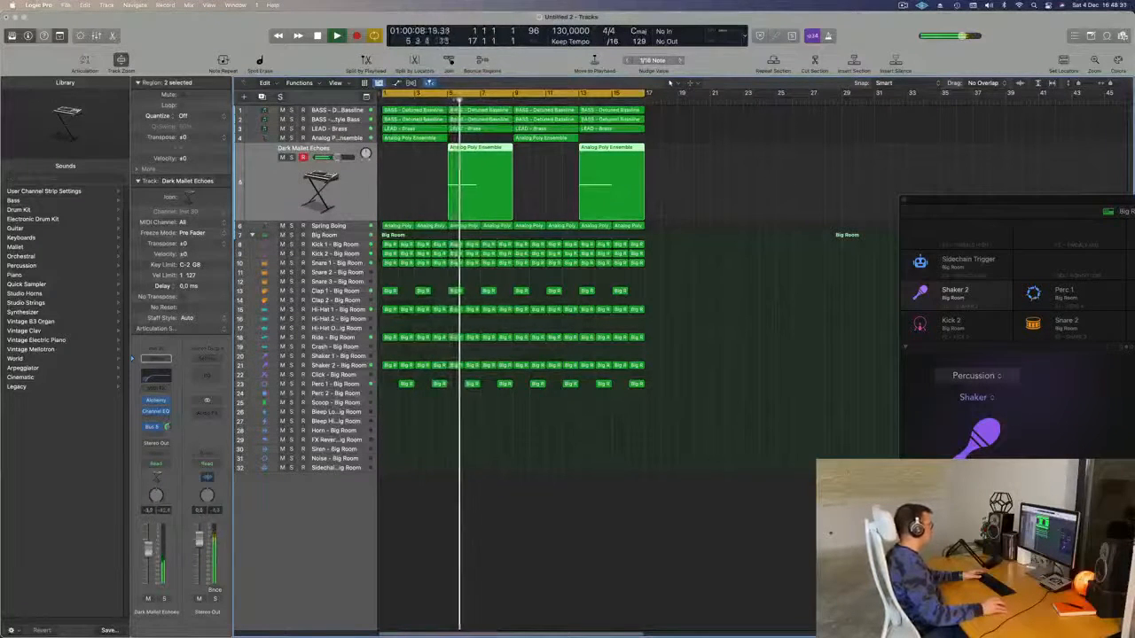
{"action": "left_click", "coordinate": [546, 516]}
{"action": "scroll", "coordinate": [546, 516], "scroll_direction": "left", "scroll_amount": 5}
{"action": "key", "text": "space"}
{"action": "key", "text": "space"}
- Lower the Ride track's volume fader to -16.2 dB
{"action": "left_click", "coordinate": [355, 330]}
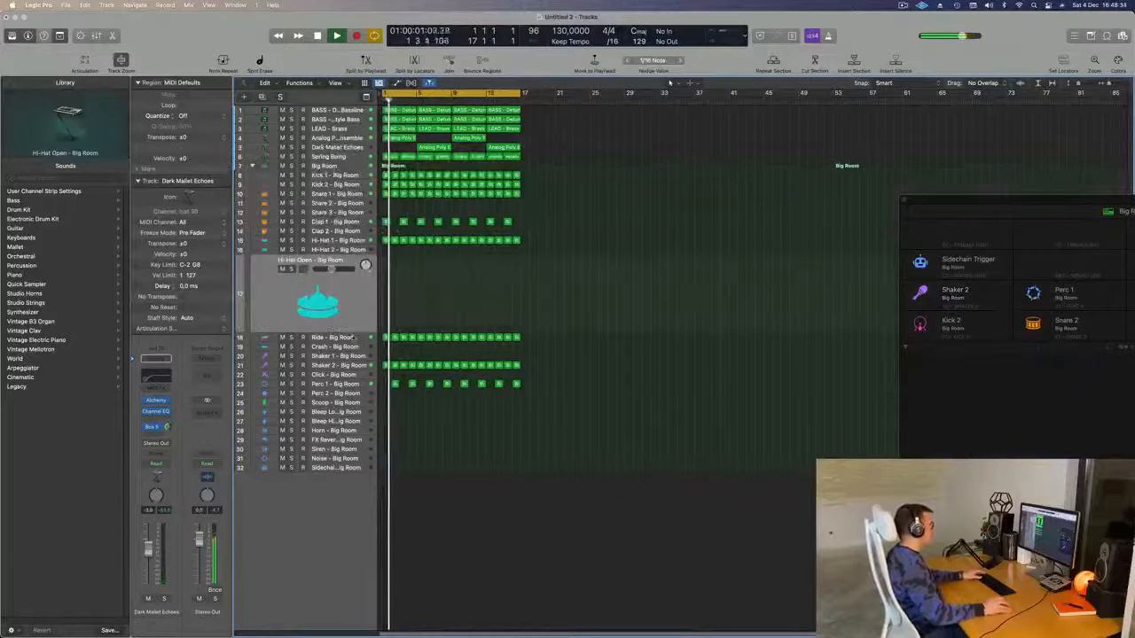
{"action": "left_click", "coordinate": [355, 339]}
{"action": "key", "text": "space"}
{"action": "key", "text": "space"}
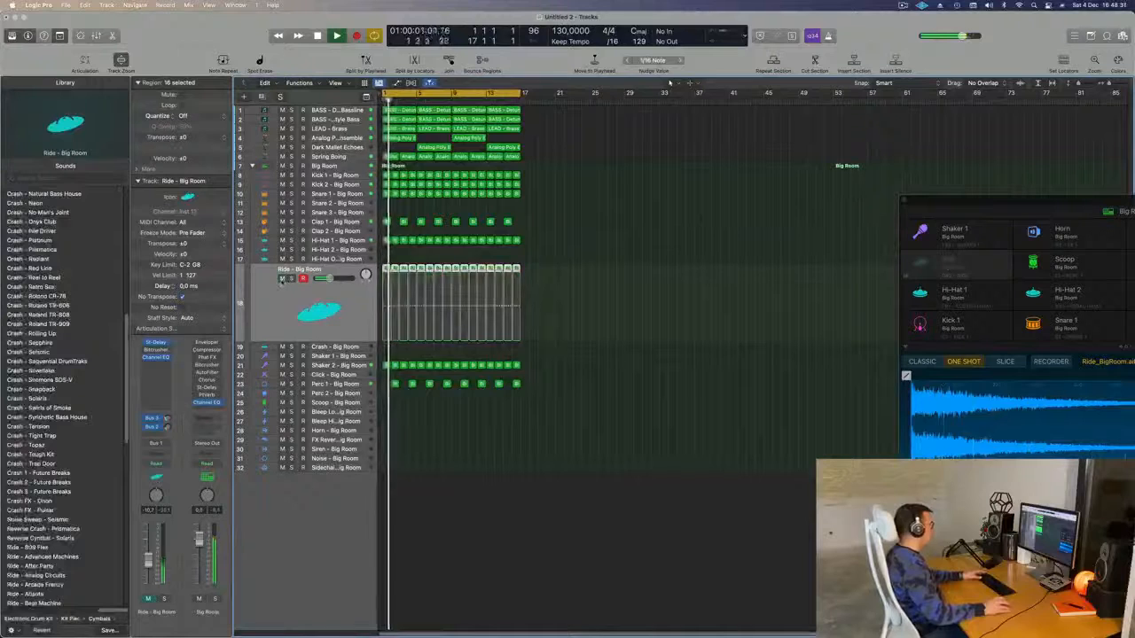
{"action": "left_click_drag", "start_coordinate": [330, 279], "coordinate": [323, 280]}
{"action": "left_click", "coordinate": [603, 248]}
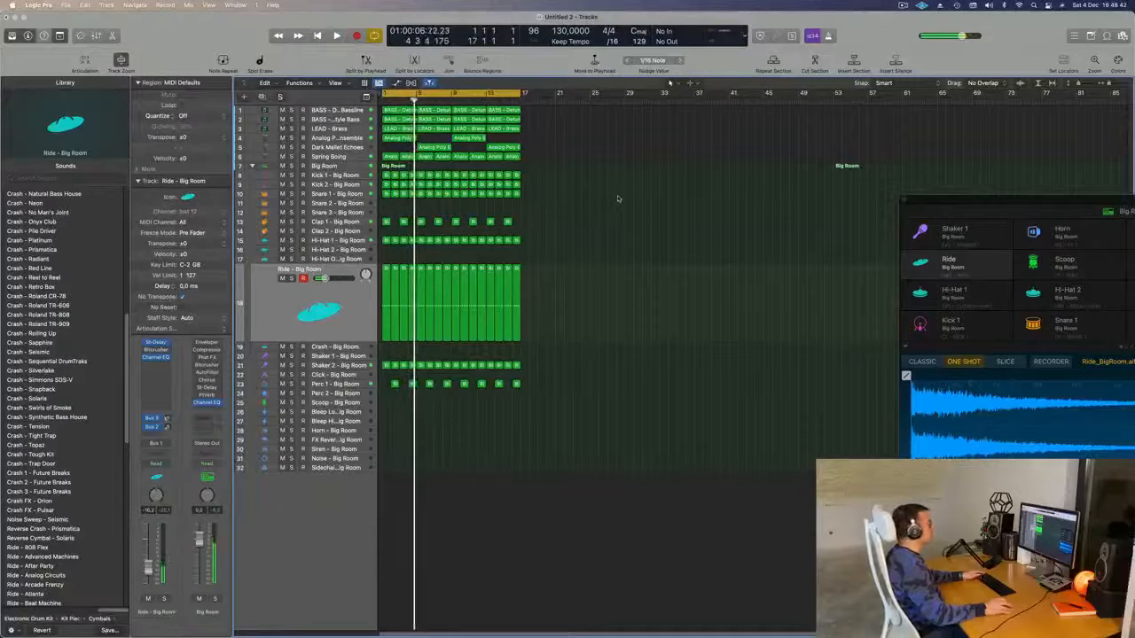
- Repeat all regions out to bar 65 and set the cycle to bars 1–65
{"action": "key", "text": "super+a"}
{"action": "key", "text": "super+r"}
{"action": "key", "text": "super+r"}
{"action": "key", "text": "super+r"}
{"action": "key", "text": "space"}
{"action": "scroll", "coordinate": [616, 196], "scroll_direction": "down", "scroll_amount": 3}
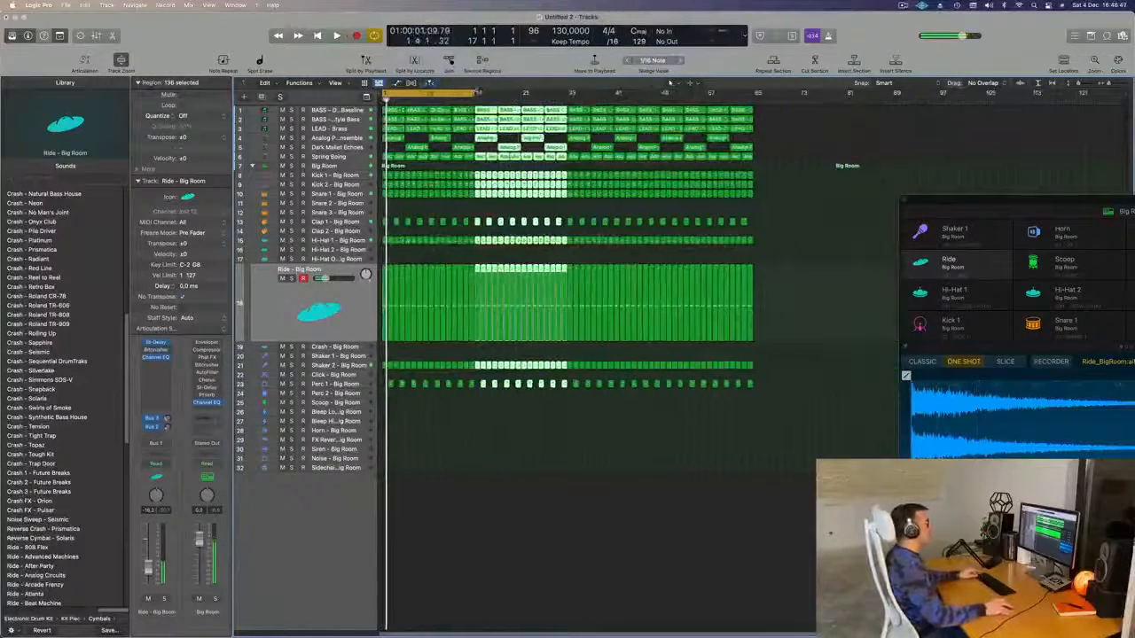
{"action": "key", "text": "super+u"}
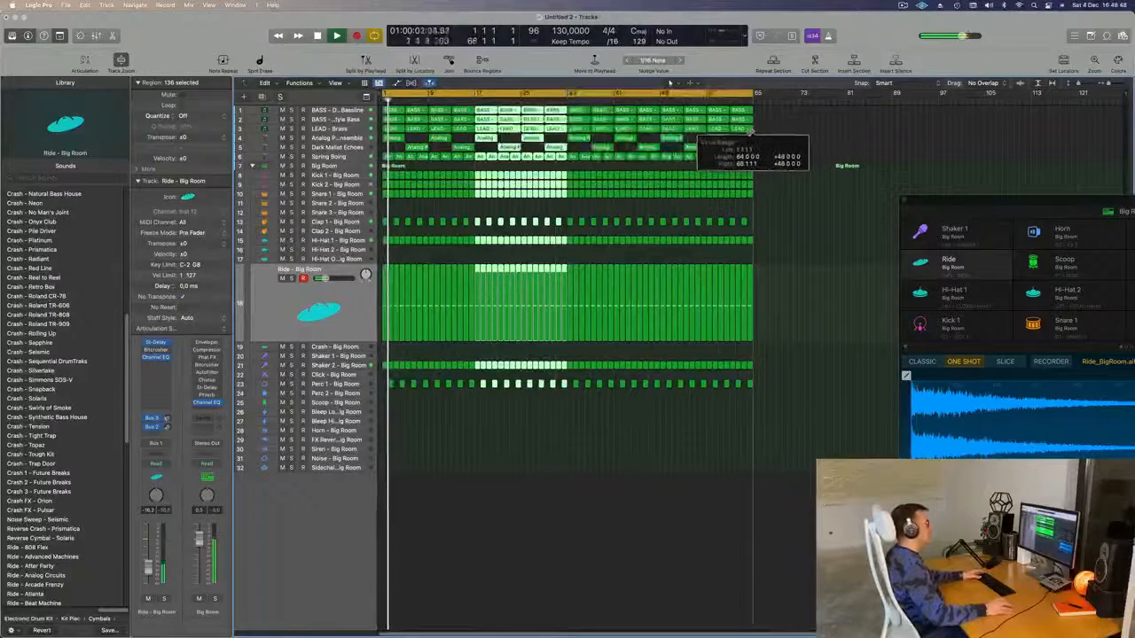
- Select the Shaker 2 track, widen the view and select every region
{"action": "key", "text": "Down"}
{"action": "key", "text": "Down"}
{"action": "key", "text": "Down"}
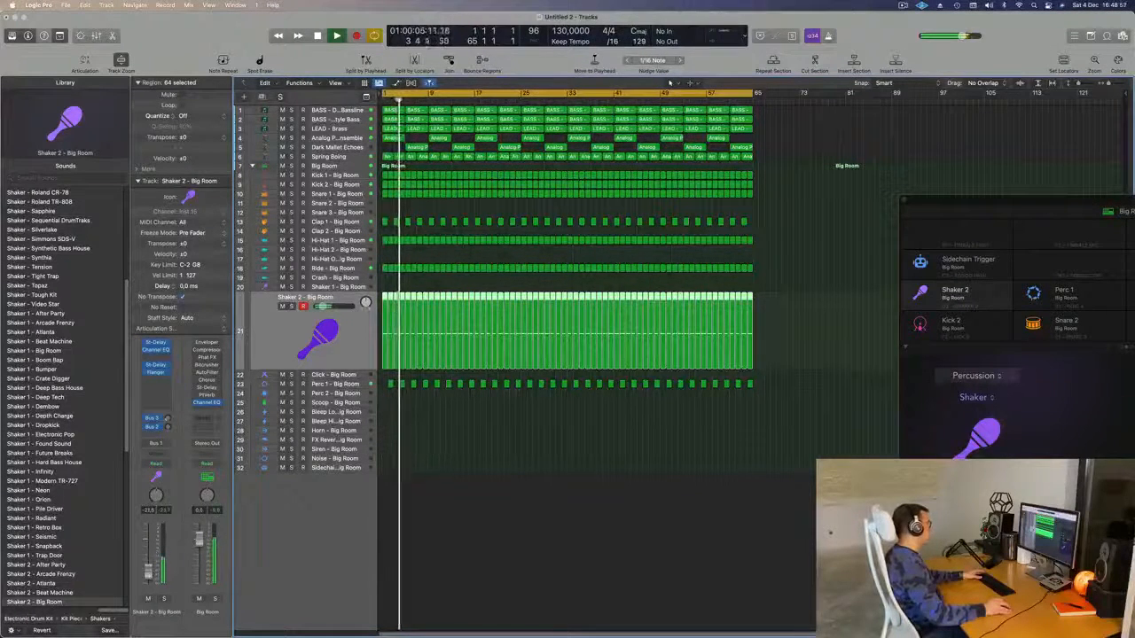
{"action": "left_click", "coordinate": [516, 504]}
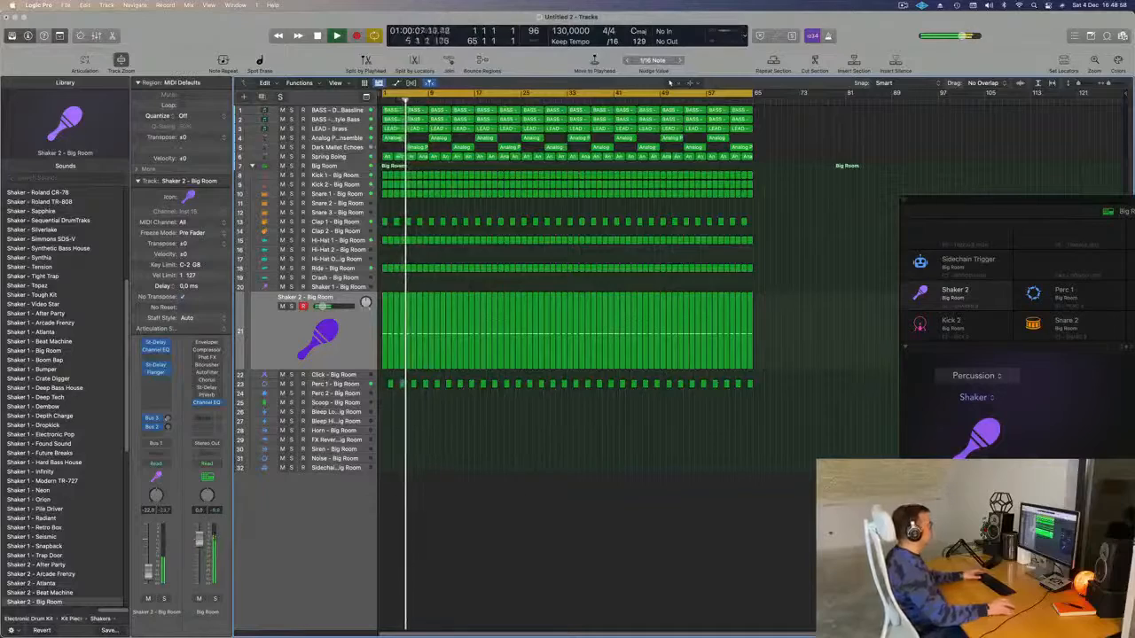
{"action": "key", "text": "super+Right"}
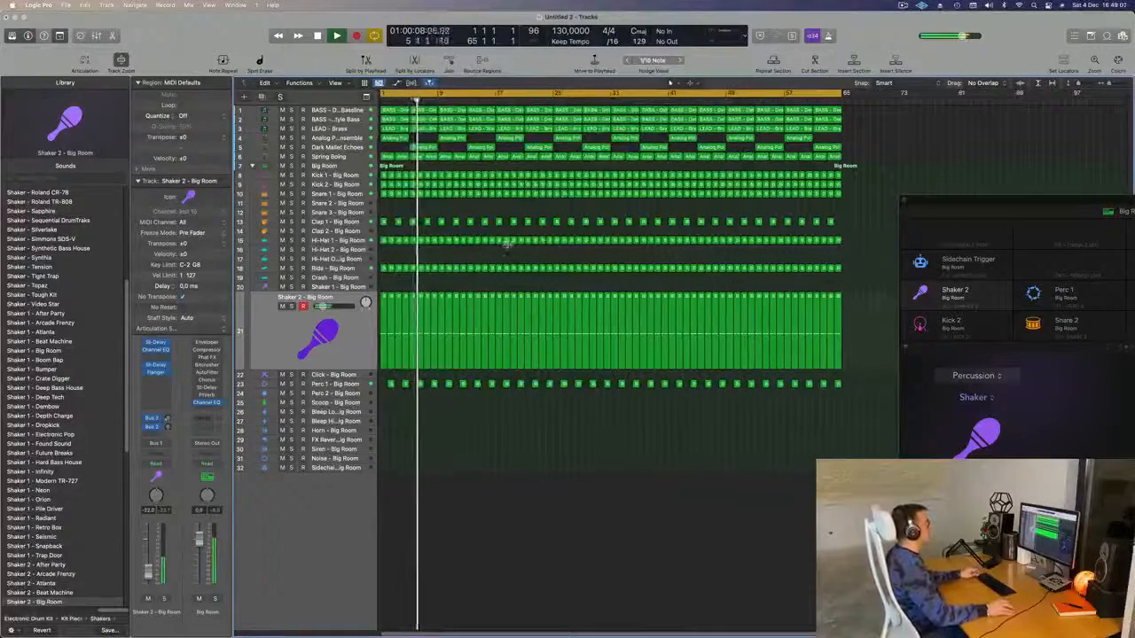
{"action": "scroll", "coordinate": [506, 244], "scroll_direction": "up", "scroll_amount": 1}
{"action": "key", "text": "super+a"}
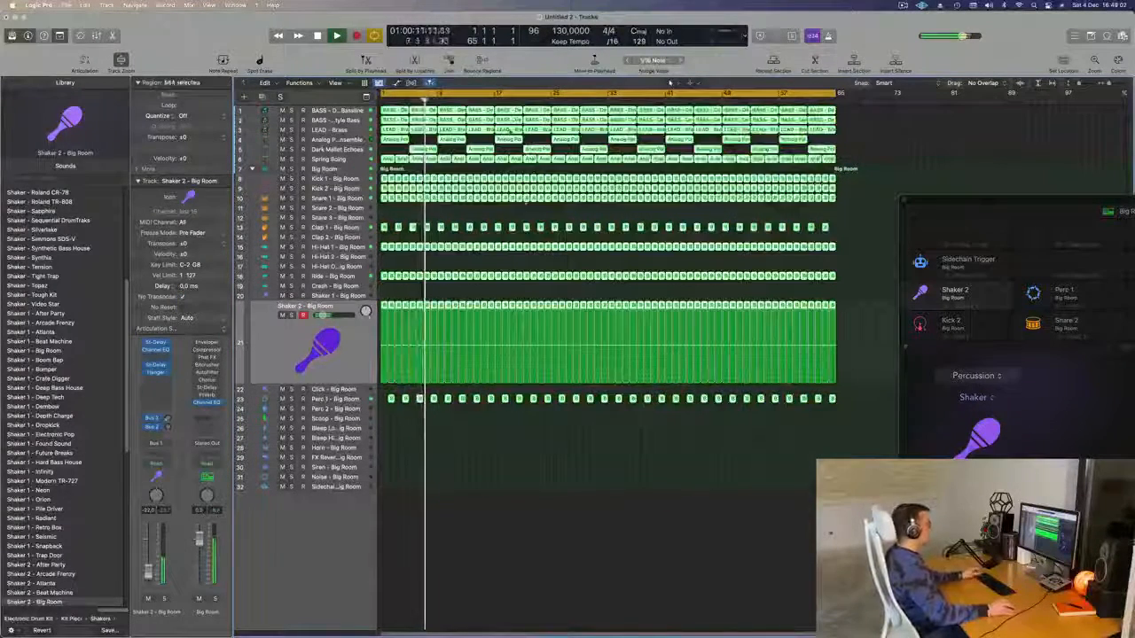
- Colour and name all selected regions after their tracks
{"action": "right_click", "coordinate": [512, 127]}
{"action": "left_click", "coordinate": [514, 131]}
{"action": "right_click", "coordinate": [513, 127]}
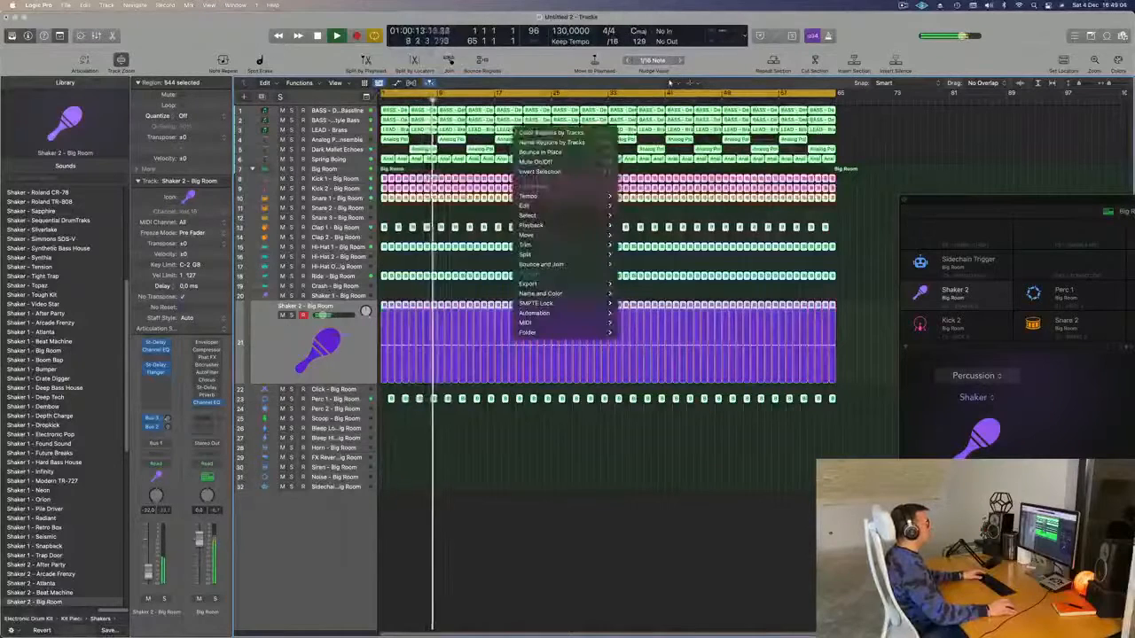
{"action": "left_click", "coordinate": [521, 141]}
{"action": "key", "text": "shift+super+a"}
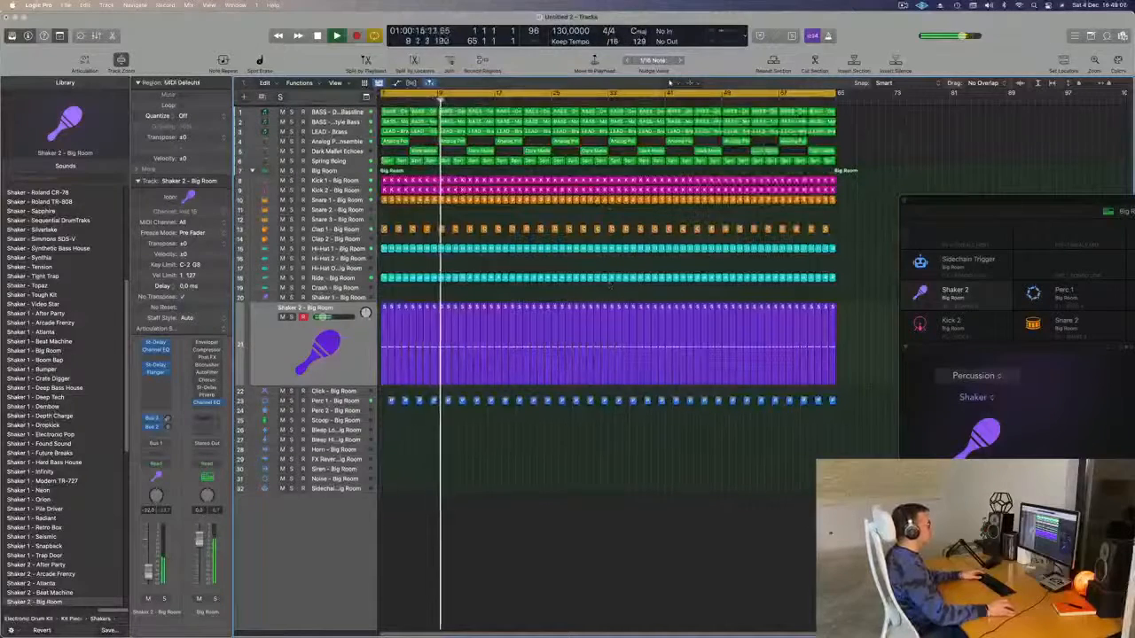
- Delete the opening-bar regions on the LEAD - Brass, Analog Poly and Dark Mallet Echoes tracks
{"action": "key", "text": "space"}
{"action": "key", "text": "shift+super+a"}
{"action": "key", "text": "Delete"}
{"action": "key", "text": "space"}
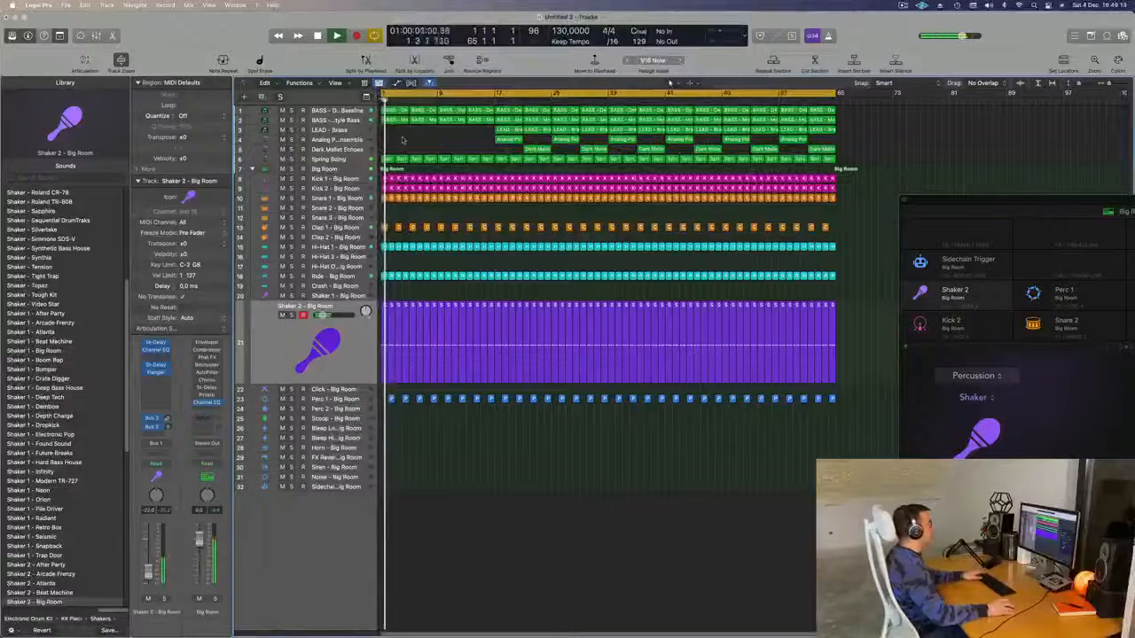
{"action": "key", "text": "space"}
{"action": "key", "text": "space"}
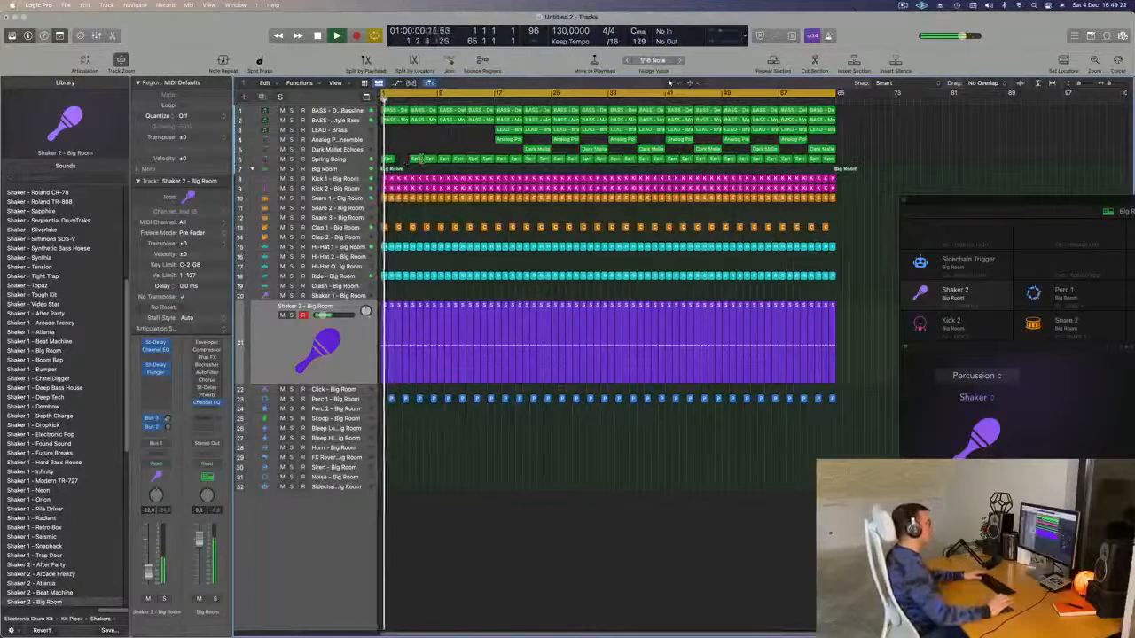
- Zoom in on the timeline and play the arrangement from bar 1
{"action": "key", "text": "super+Right"}
{"action": "key", "text": "space"}
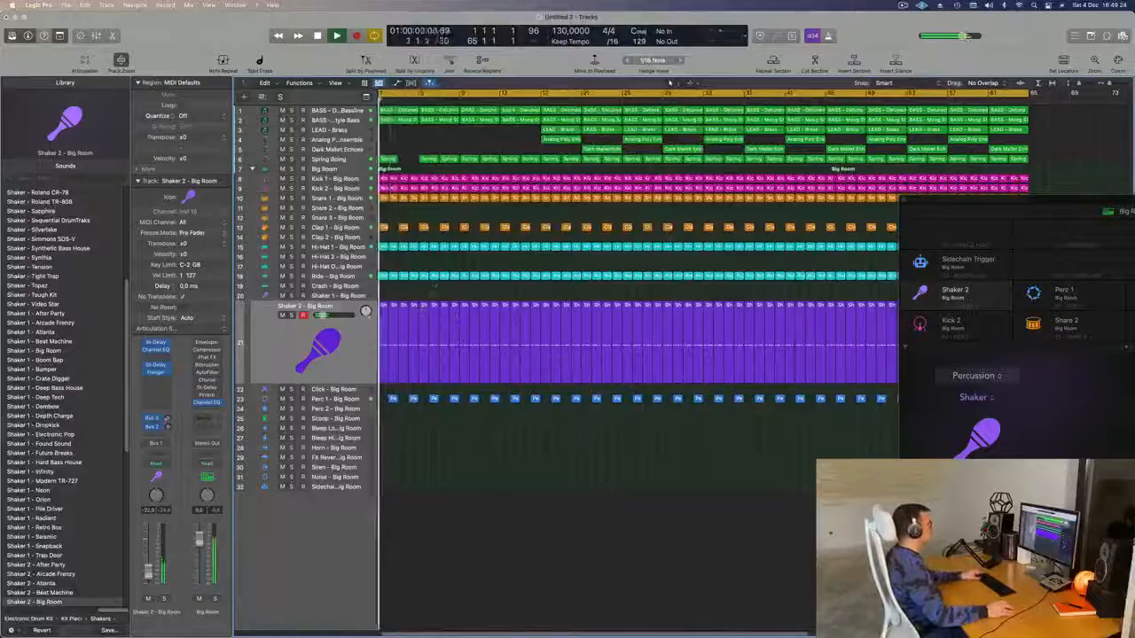
{"action": "scroll", "coordinate": [440, 126], "scroll_direction": "down", "scroll_amount": 3}
- Solo and then unsolo the first bass track while replaying from bar 1
{"action": "left_click", "coordinate": [343, 112]}
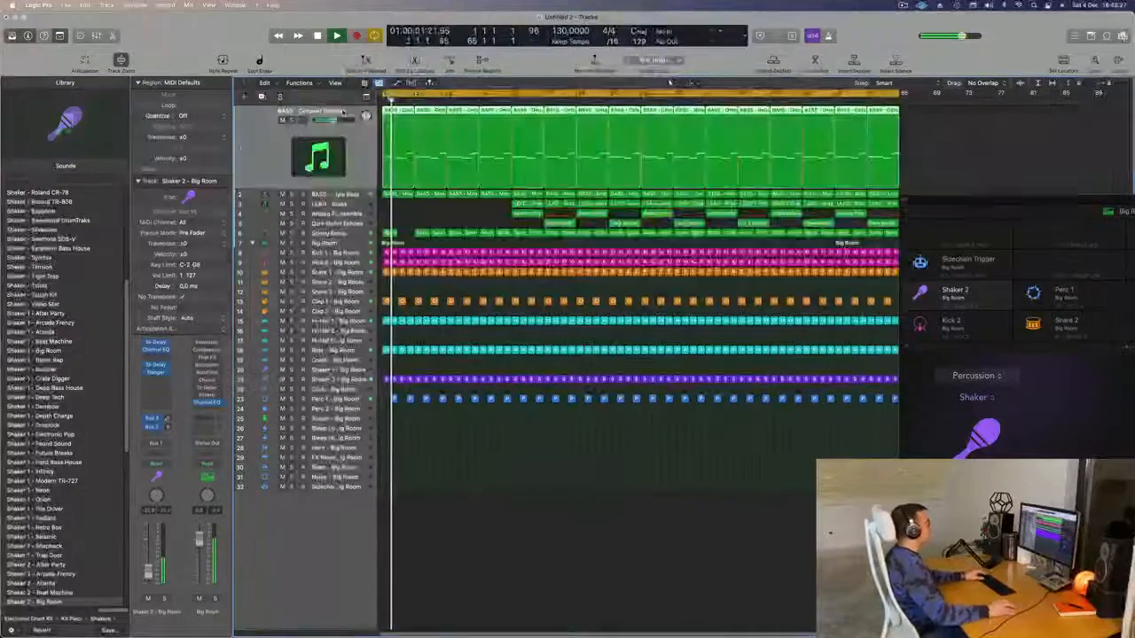
{"action": "key", "text": "space"}
{"action": "key", "text": "space"}
{"action": "left_click", "coordinate": [290, 121]}
{"action": "key", "text": "space"}
{"action": "key", "text": "space"}
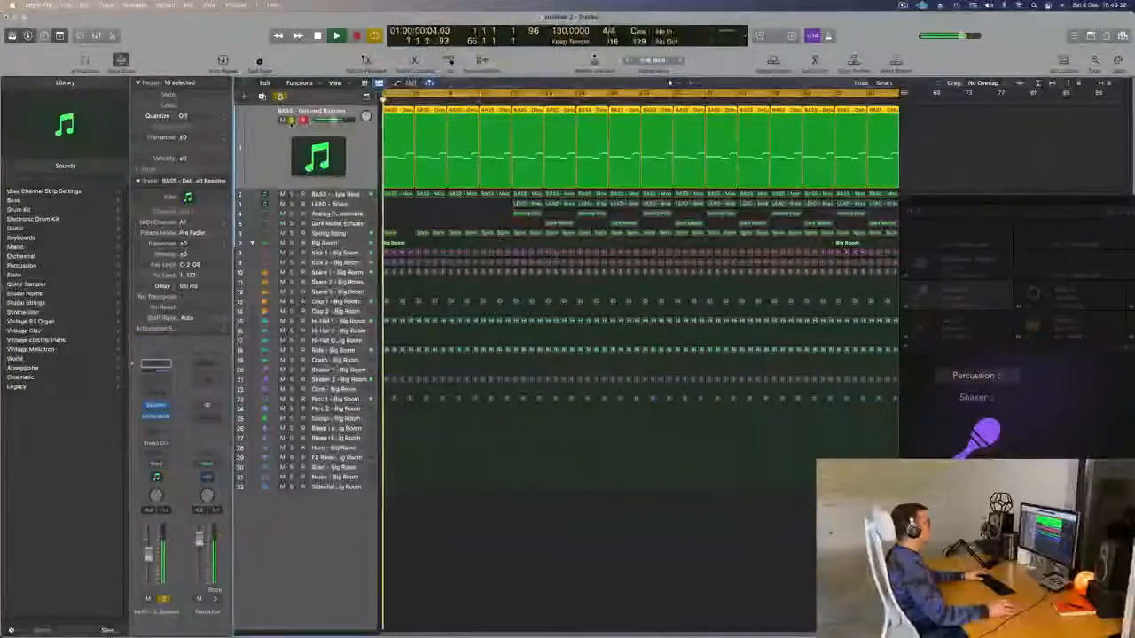
{"action": "left_click", "coordinate": [290, 121]}
- Unmute the Moog Style Bass, switch its automation to Touch and open Sylenth1
{"action": "key", "text": "space"}
{"action": "key", "text": "space"}
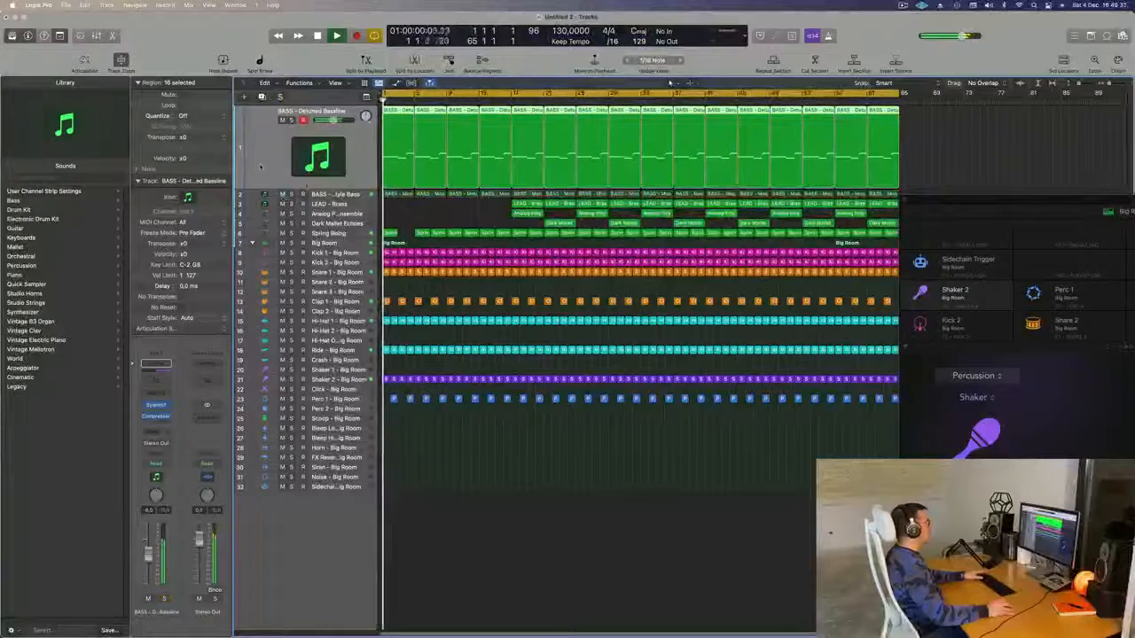
{"action": "left_click", "coordinate": [334, 195]}
{"action": "key", "text": "space"}
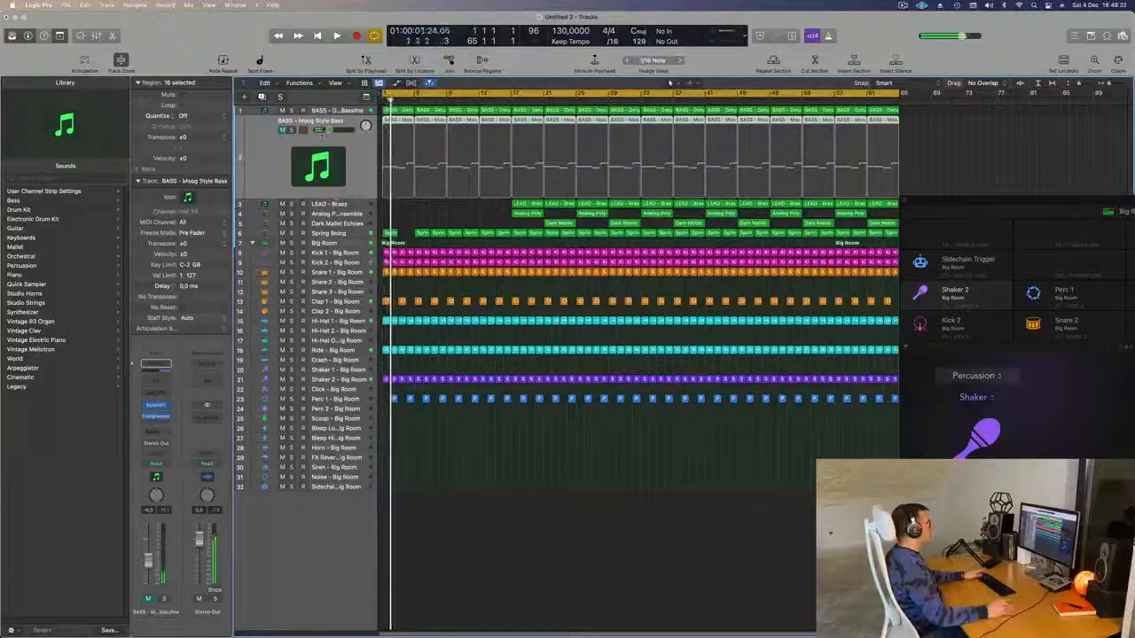
{"action": "left_click", "coordinate": [282, 130]}
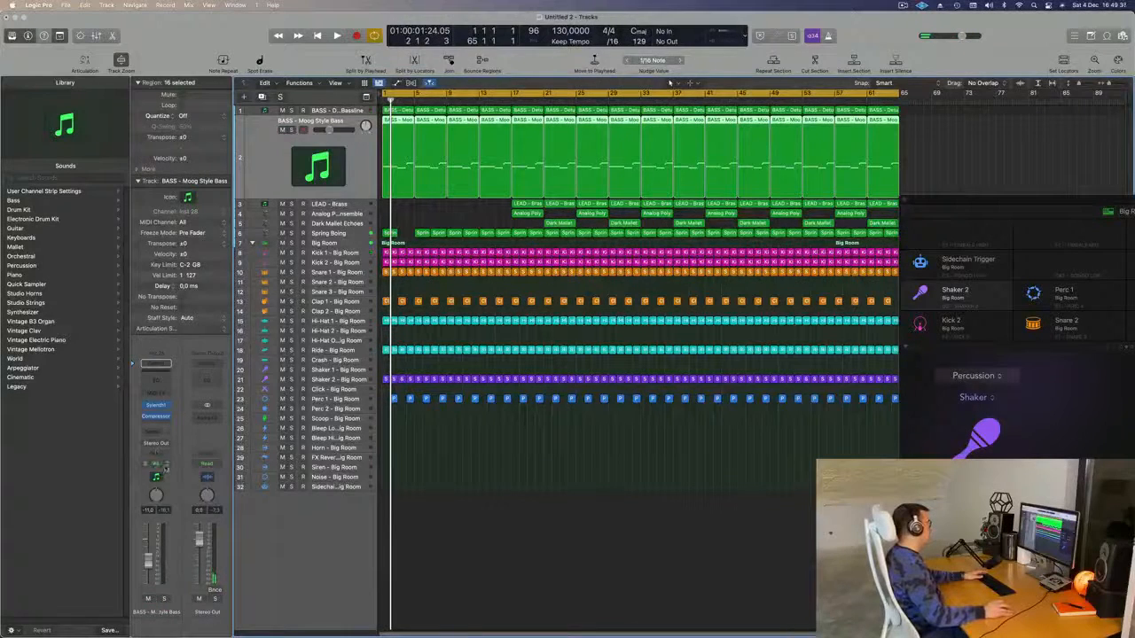
{"action": "left_click", "coordinate": [166, 466]}
{"action": "left_click", "coordinate": [162, 474]}
{"action": "left_click", "coordinate": [155, 406]}
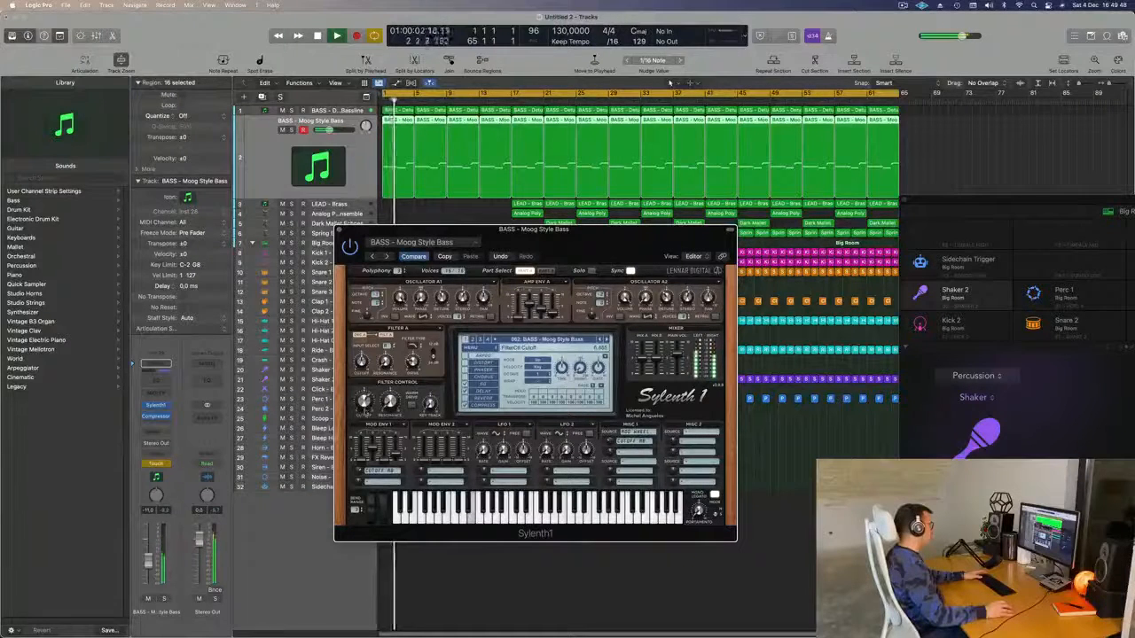
{"action": "key", "text": "space"}
{"action": "key", "text": "Return"}
- Show automation in Touch mode, record filter-cutoff moves, then close Sylenth1
{"action": "left_click", "coordinate": [284, 175]}
{"action": "key", "text": "a"}
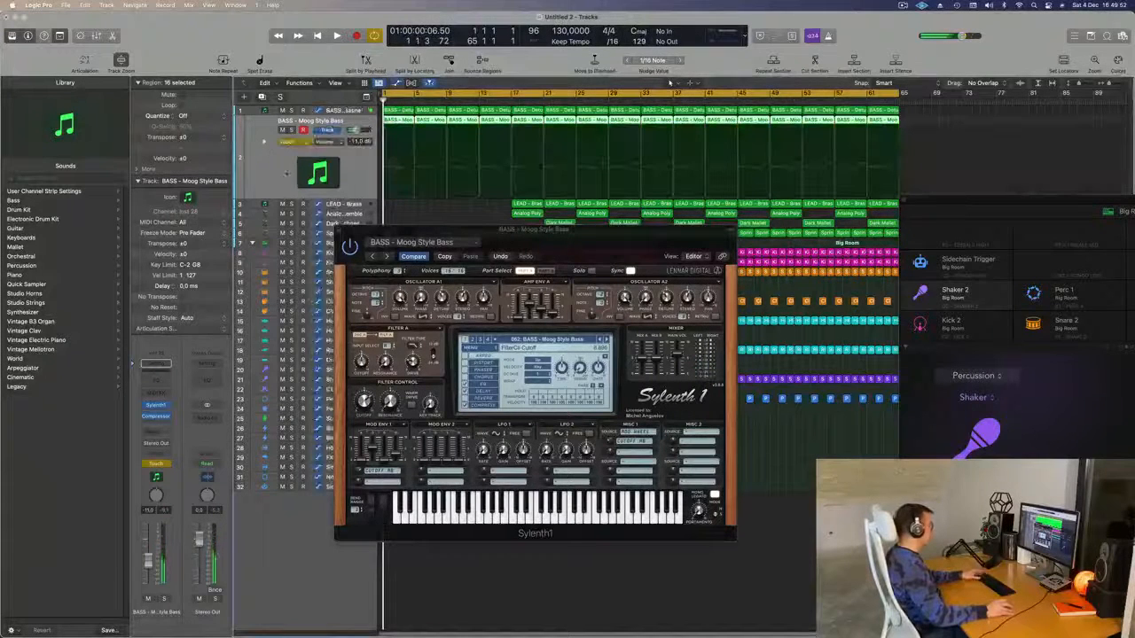
{"action": "left_click", "coordinate": [304, 144]}
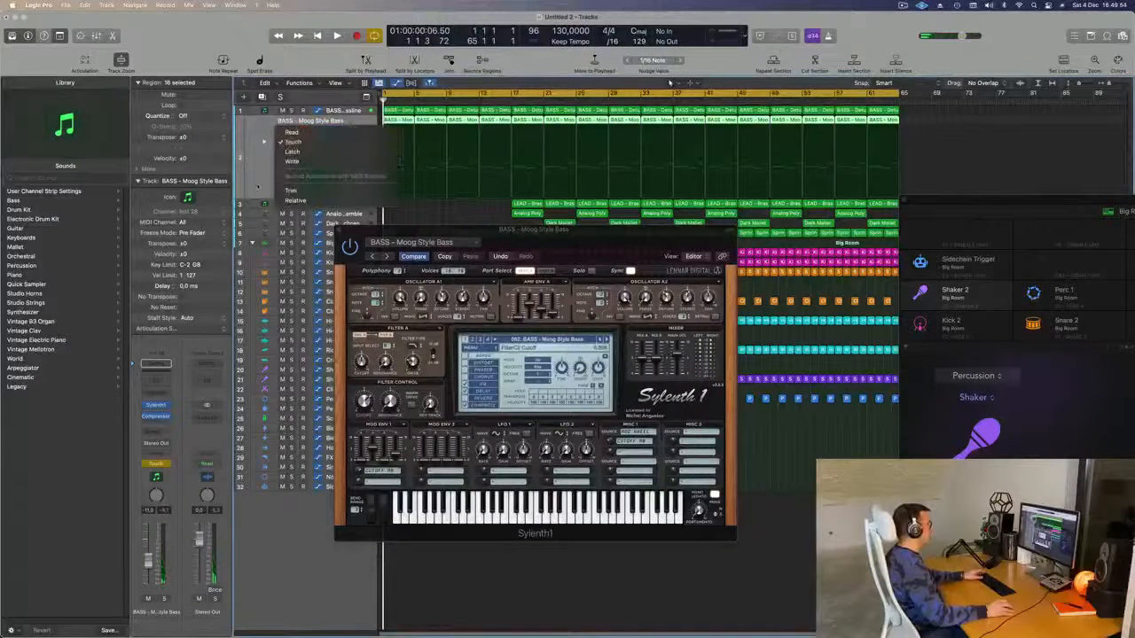
{"action": "left_click", "coordinate": [268, 180]}
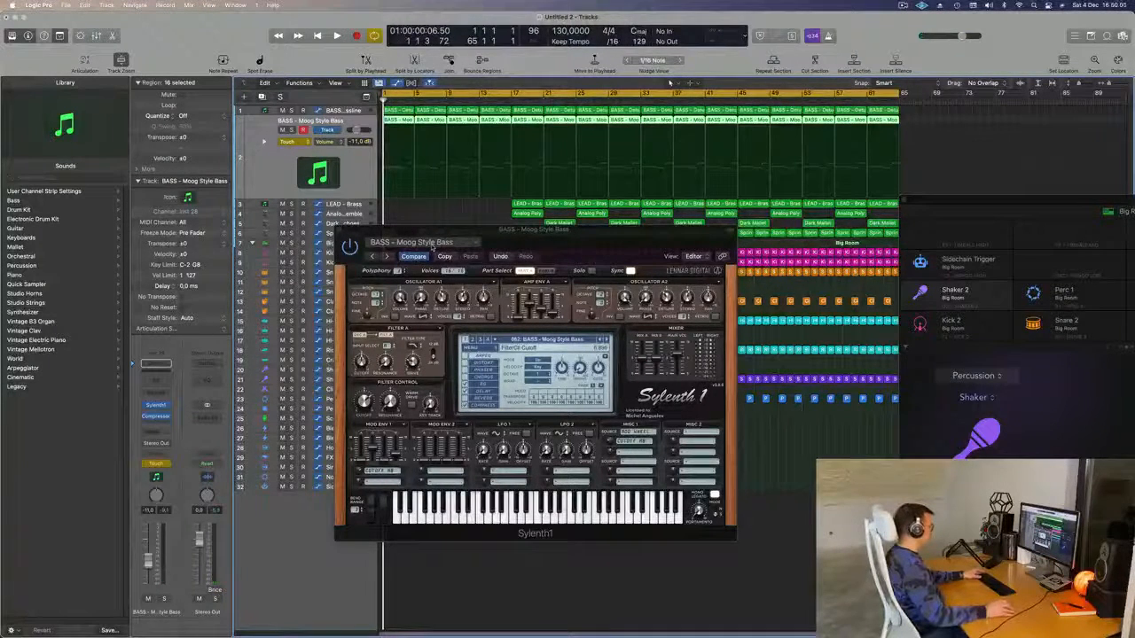
{"action": "key", "text": "space"}
{"action": "left_click_drag", "start_coordinate": [514, 236], "coordinate": [552, 232]}
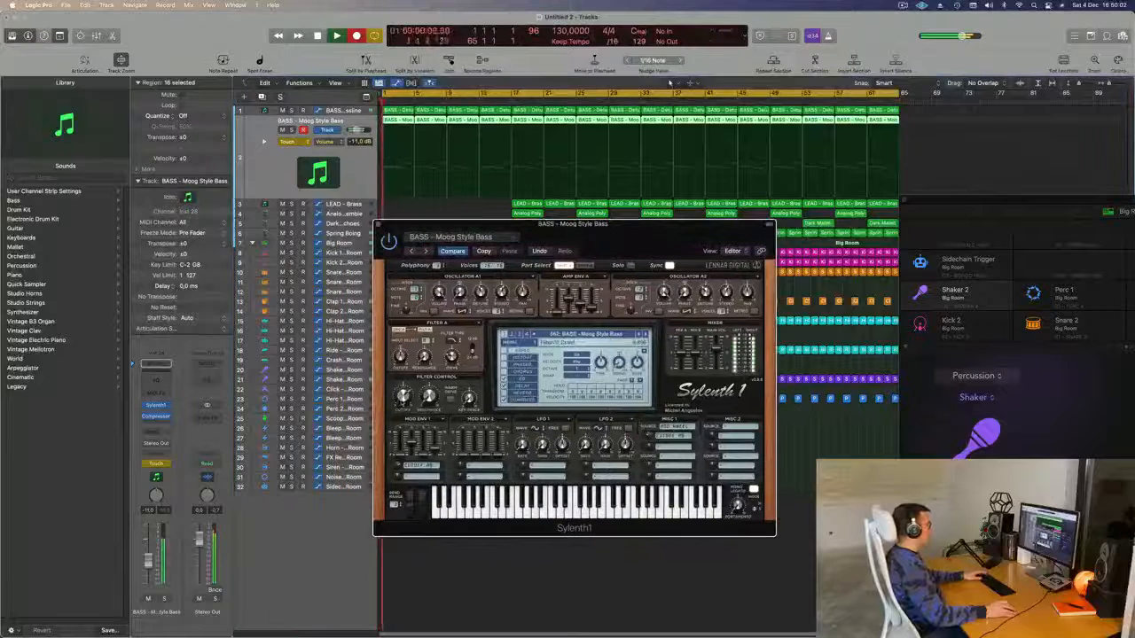
{"action": "key", "text": "space"}
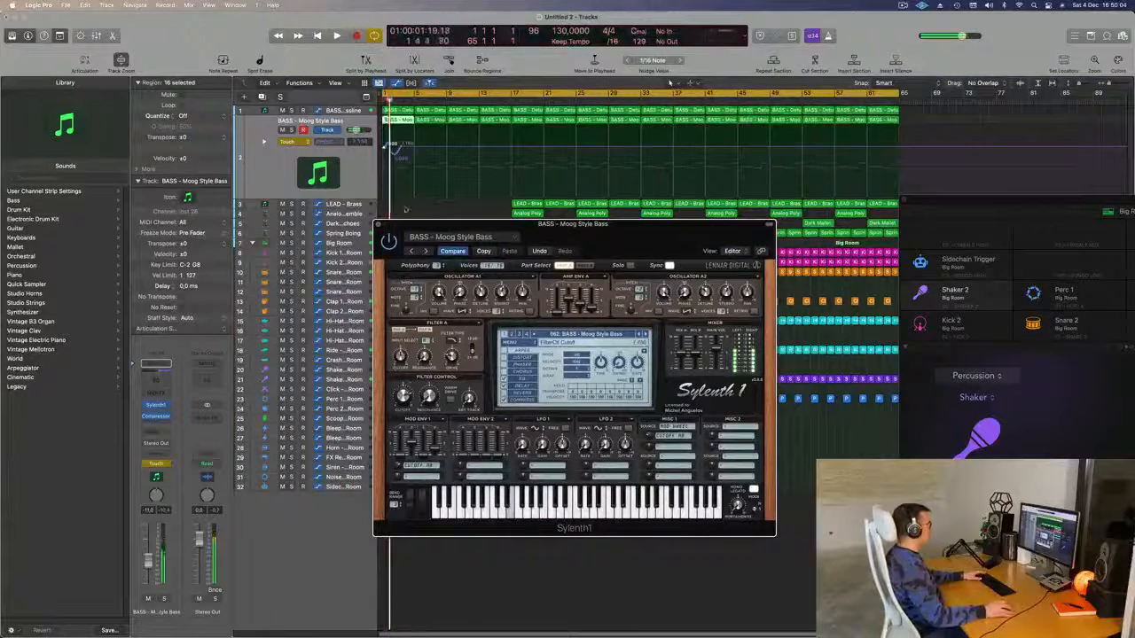
{"action": "key", "text": "super+w"}
- Wipe the recorded cutoff curve back to bar 1 and add a new cutoff point near the start
{"action": "left_click_drag", "start_coordinate": [404, 148], "coordinate": [381, 149]}
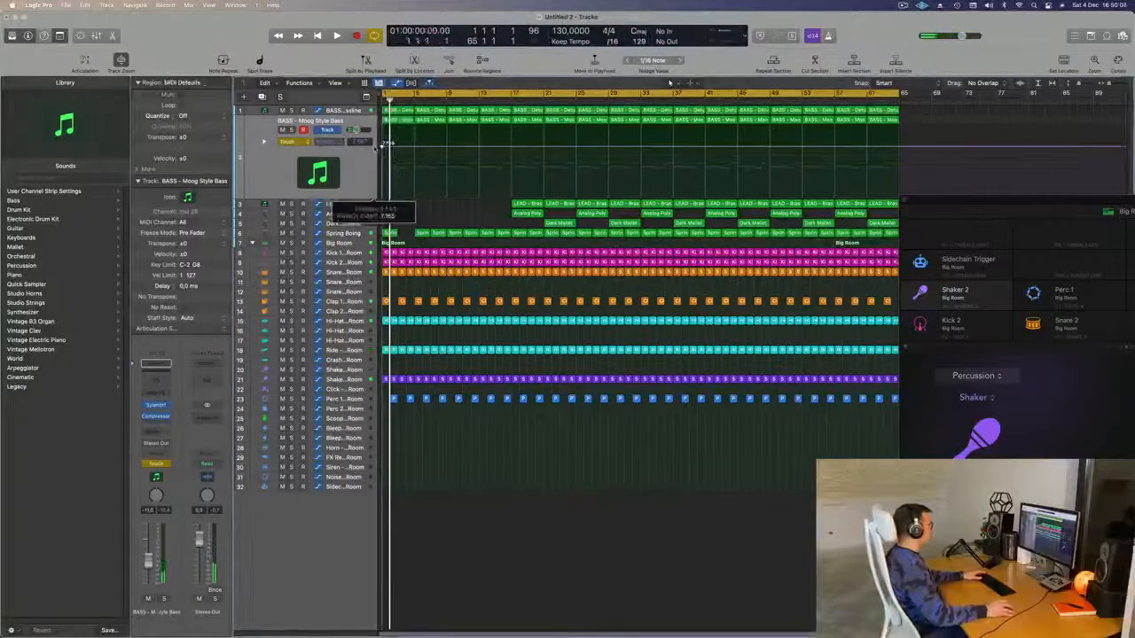
{"action": "key", "text": "space"}
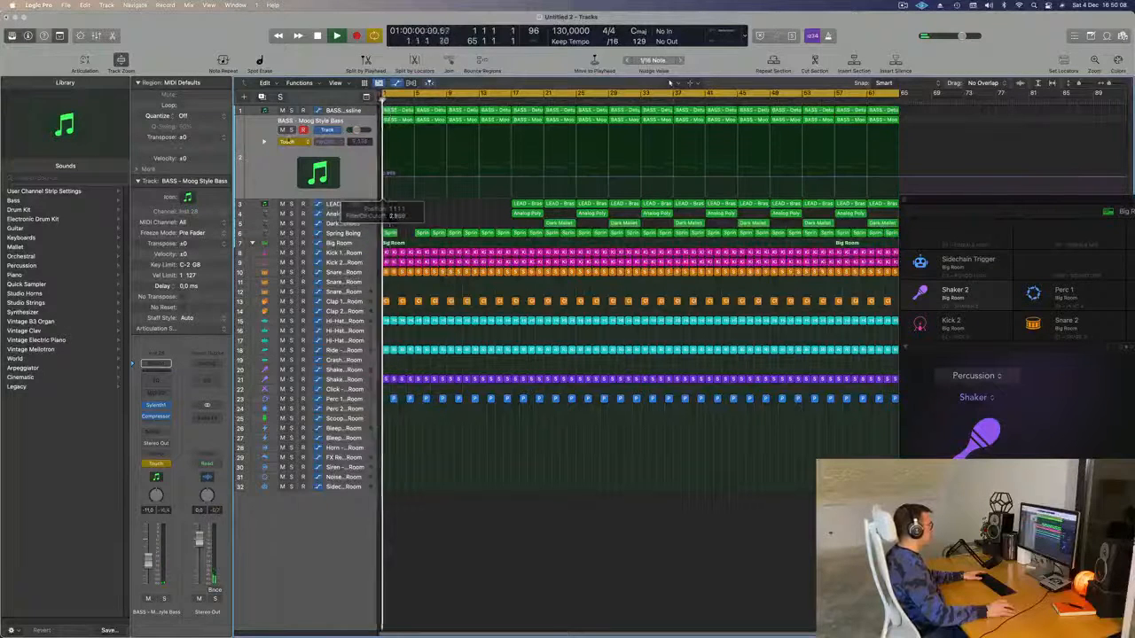
{"action": "left_click", "coordinate": [295, 141]}
{"action": "left_click", "coordinate": [293, 141]}
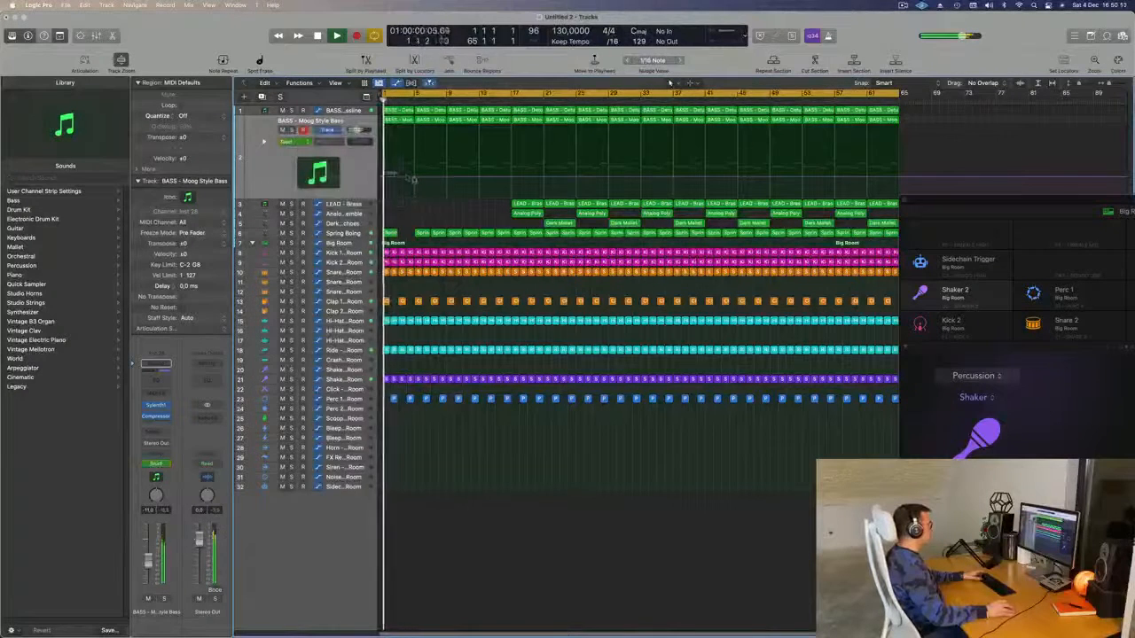
{"action": "left_click", "coordinate": [413, 178]}
- Drag the filter-cutoff automation points into rising ramps across the intro
{"action": "left_click_drag", "start_coordinate": [383, 179], "coordinate": [415, 181]}
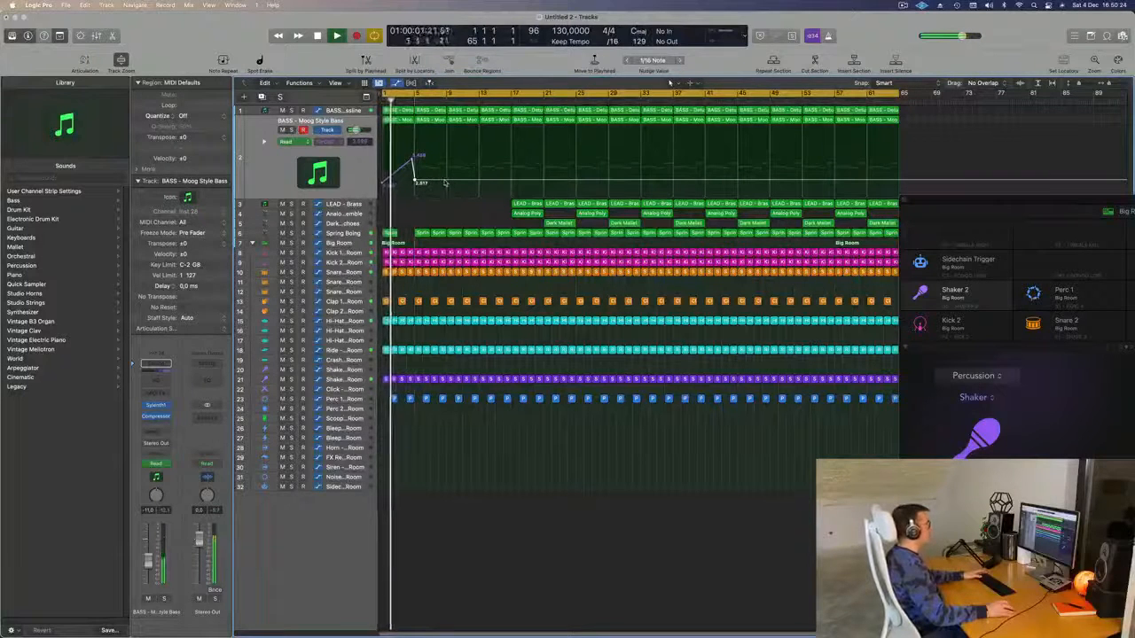
{"action": "left_click_drag", "start_coordinate": [444, 181], "coordinate": [444, 153]}
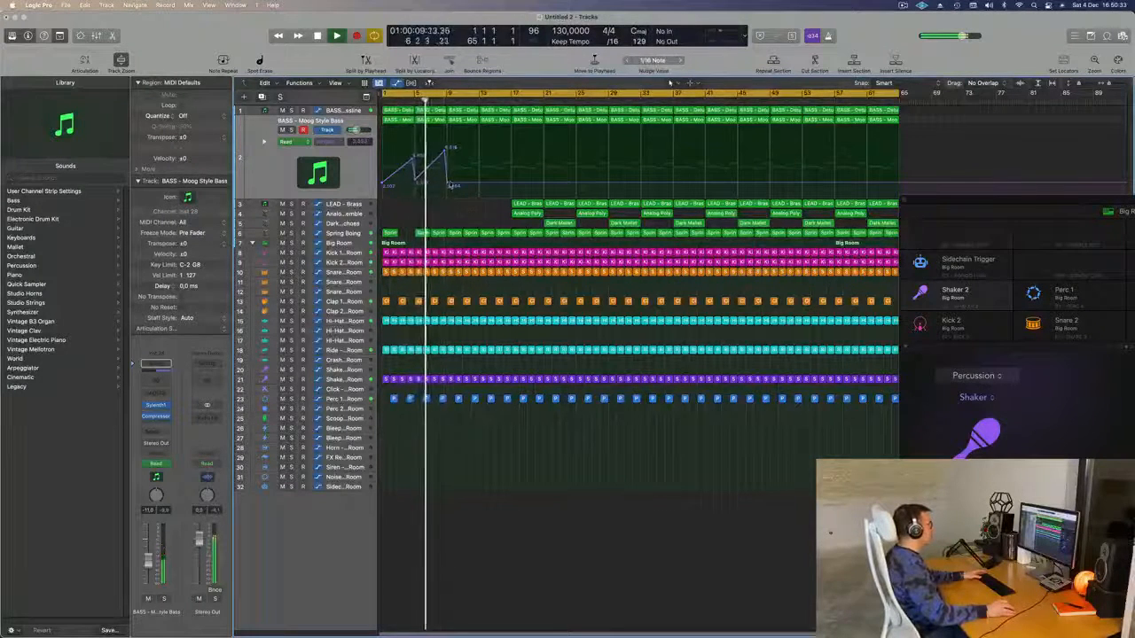
{"action": "left_click", "coordinate": [449, 185]}
- Move the Analog Poly Ensemble region to start at bar 9 and add a marker
{"action": "left_click", "coordinate": [527, 214]}
{"action": "left_click_drag", "start_coordinate": [527, 214], "coordinate": [461, 215]}
{"action": "scroll", "coordinate": [426, 216], "scroll_direction": "down", "scroll_amount": 2}
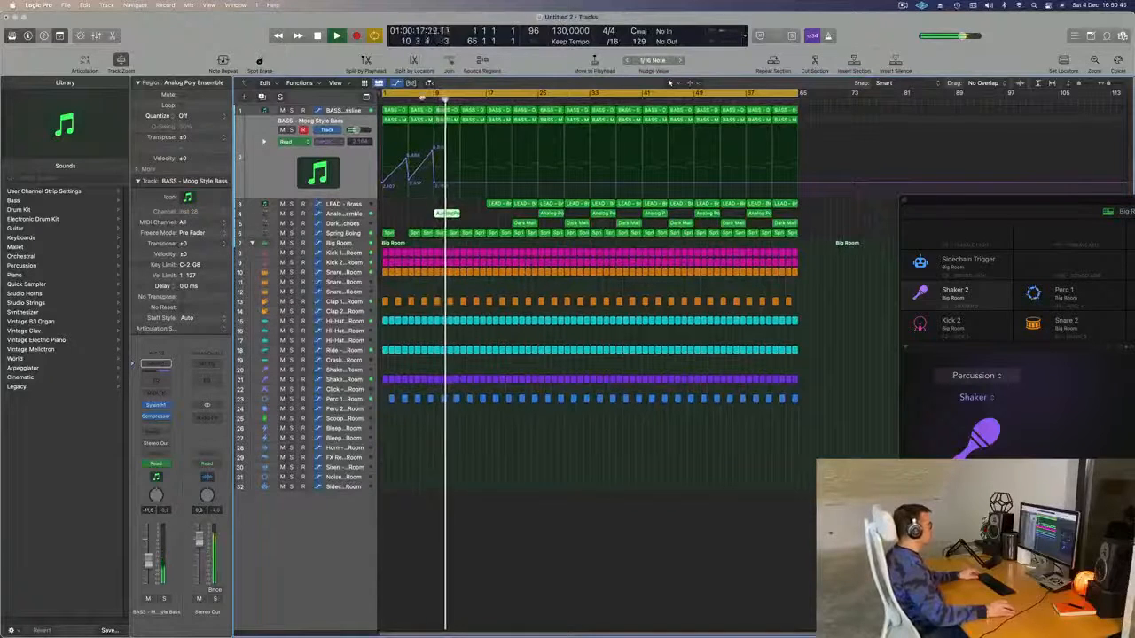
{"action": "left_click_drag", "start_coordinate": [422, 98], "coordinate": [422, 101]}
- Copy a LEAD region nine bars earlier, keeping its automation
{"action": "left_click", "coordinate": [480, 223]}
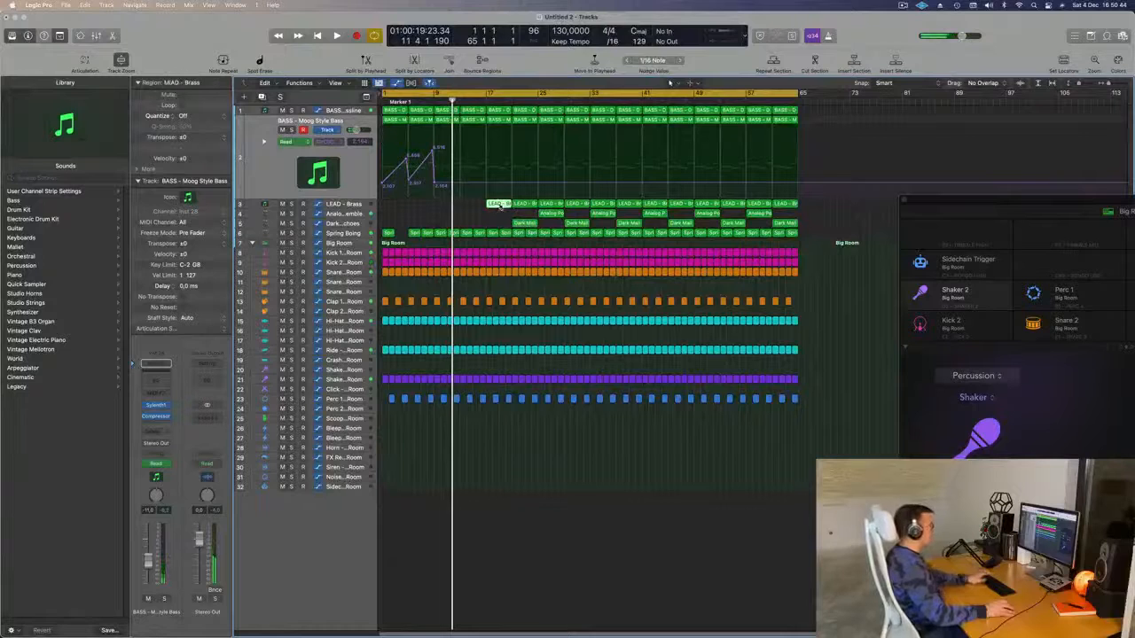
{"action": "key", "text": "space"}
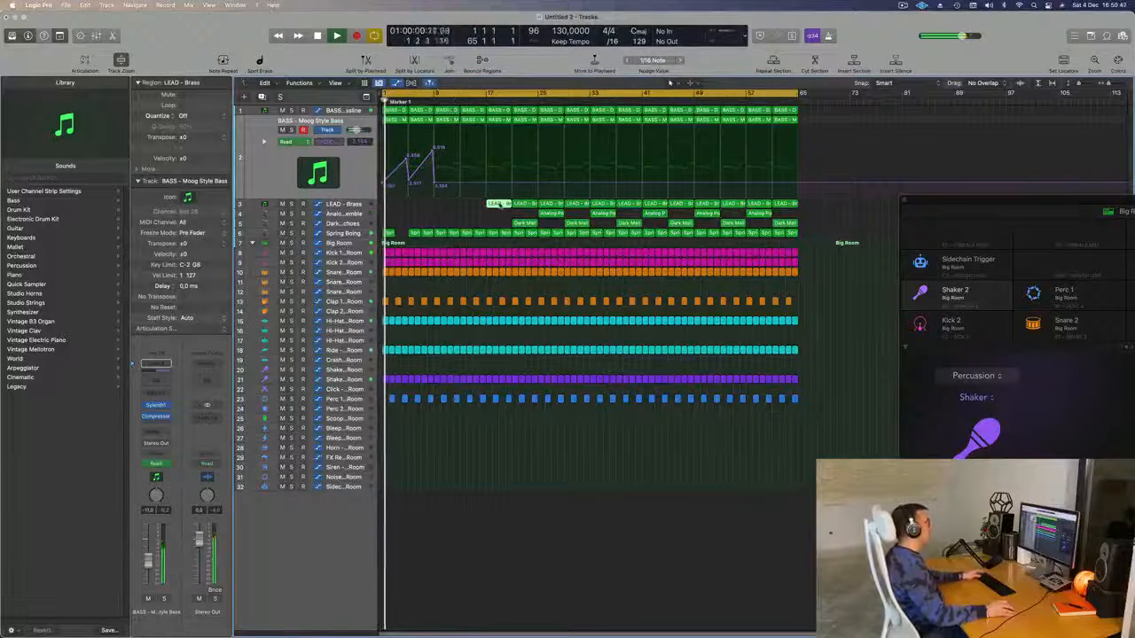
{"action": "left_click_drag", "start_coordinate": [499, 205], "coordinate": [448, 211]}
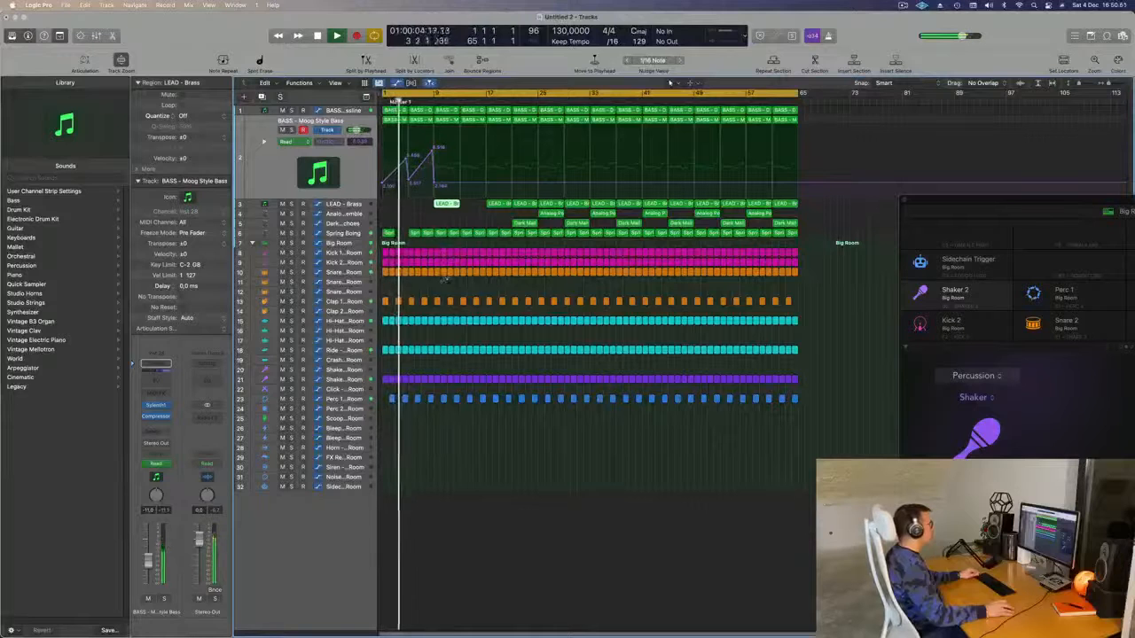
{"action": "left_click", "coordinate": [437, 283]}
- Delete the snare and other drum regions in bars 9–12 to open a break
{"action": "left_click_drag", "start_coordinate": [456, 276], "coordinate": [457, 474]}
{"action": "key", "text": "Delete"}
{"action": "key", "text": "Delete"}
{"action": "key", "text": "super+Right"}
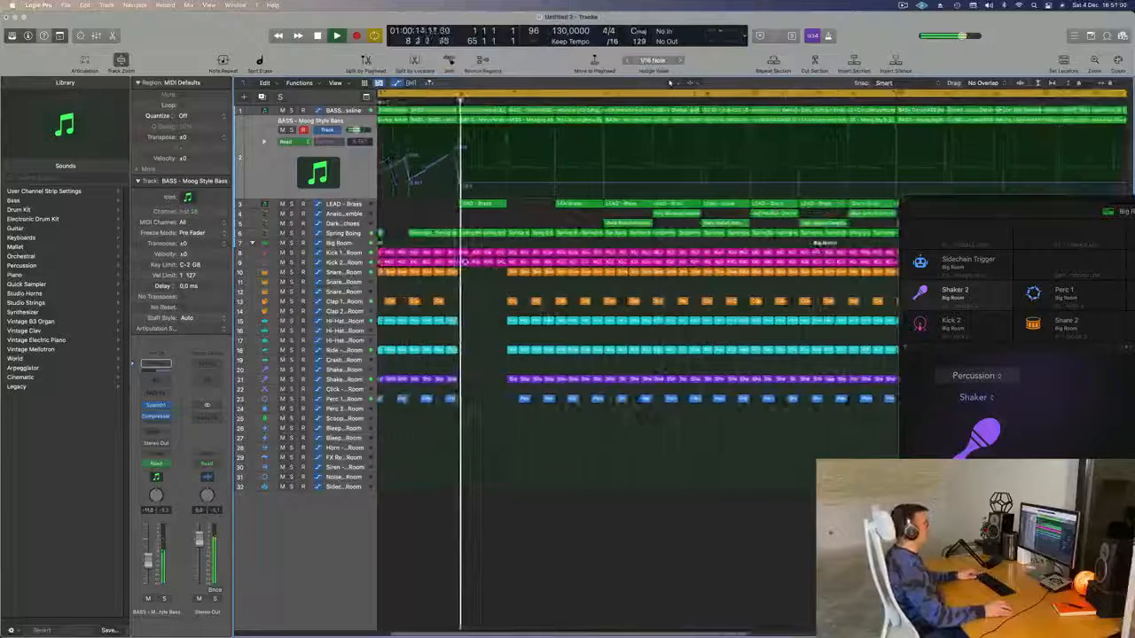
{"action": "key", "text": "super+Left"}
{"action": "key", "text": "Down"}
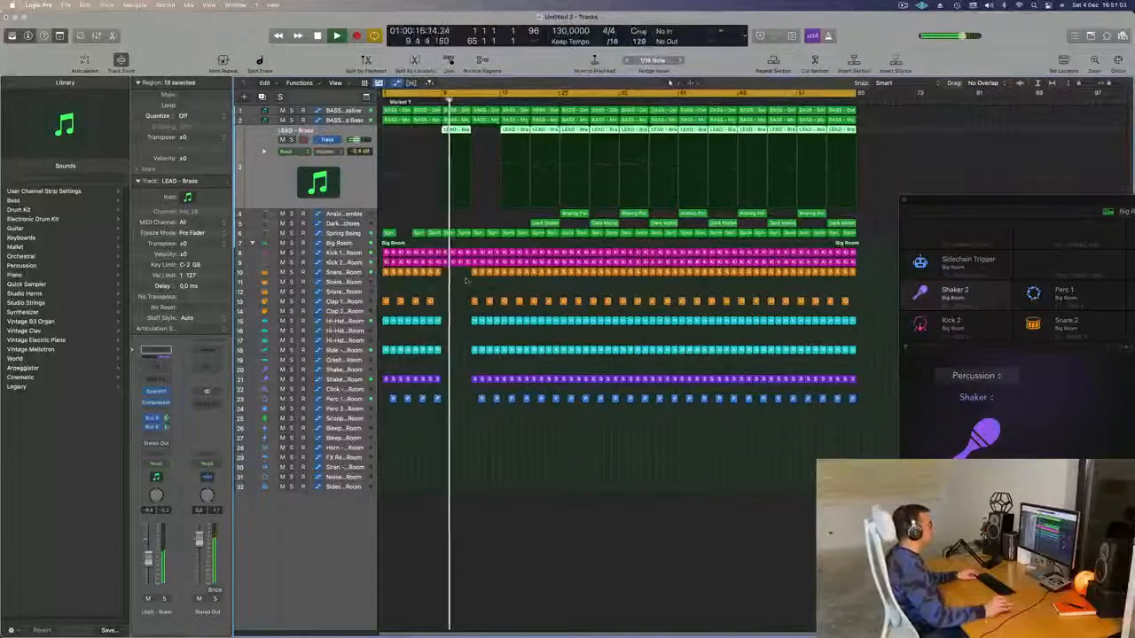
{"action": "left_click_drag", "start_coordinate": [492, 411], "coordinate": [499, 418]}
{"action": "key", "text": "Delete"}
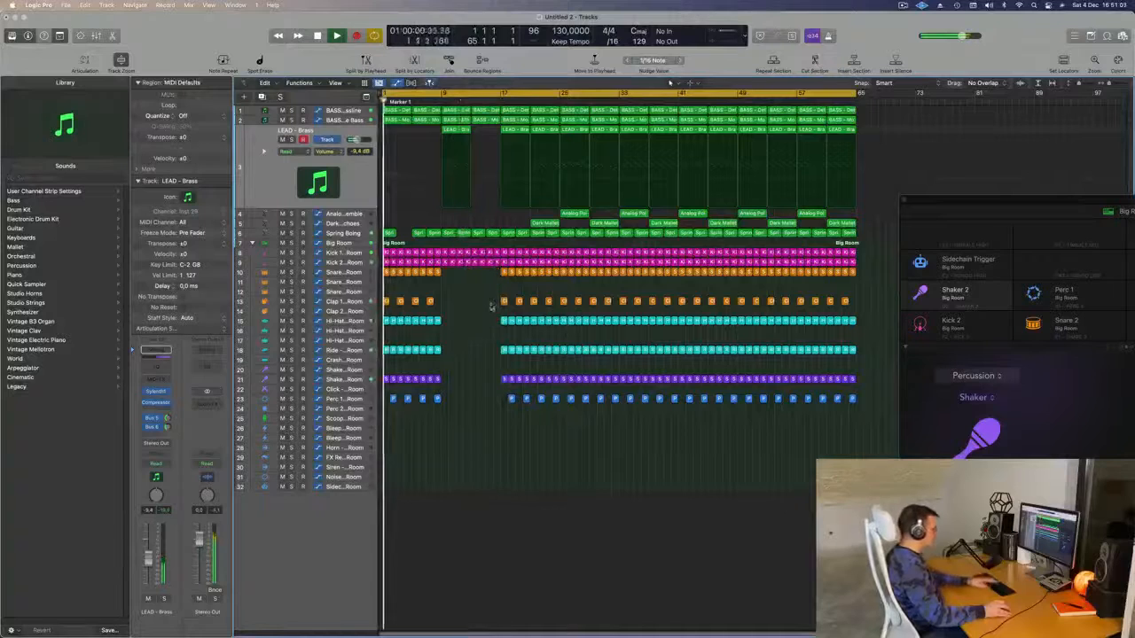
- Copy another LEAD Brass region earlier along with its automation
{"action": "scroll", "coordinate": [512, 420], "scroll_direction": "down", "scroll_amount": 1}
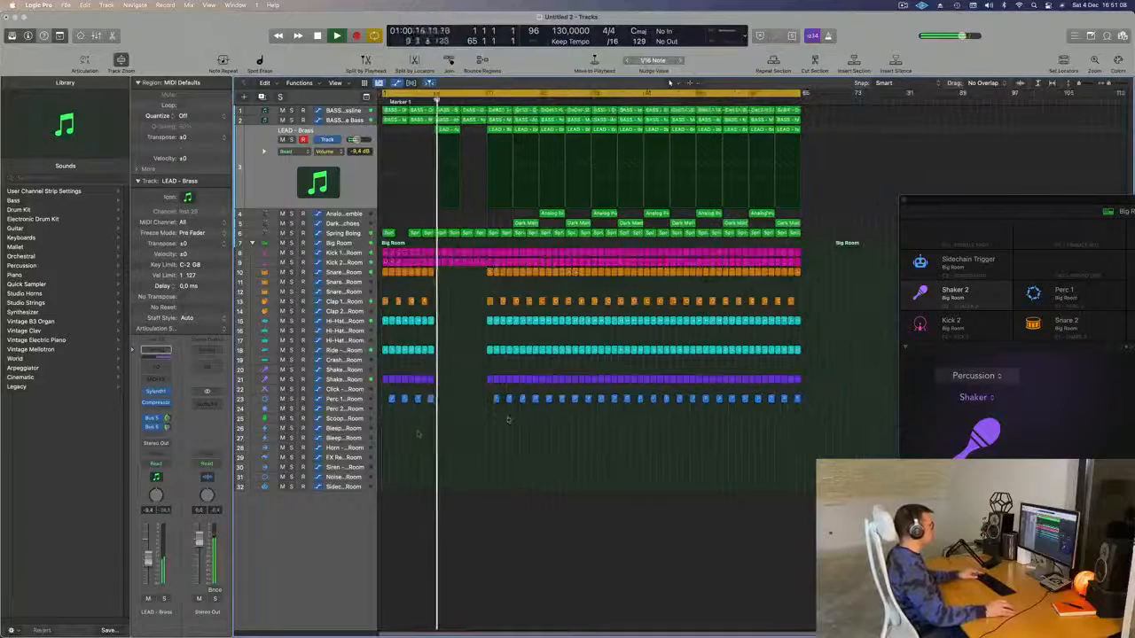
{"action": "scroll", "coordinate": [461, 430], "scroll_direction": "up", "scroll_amount": 3}
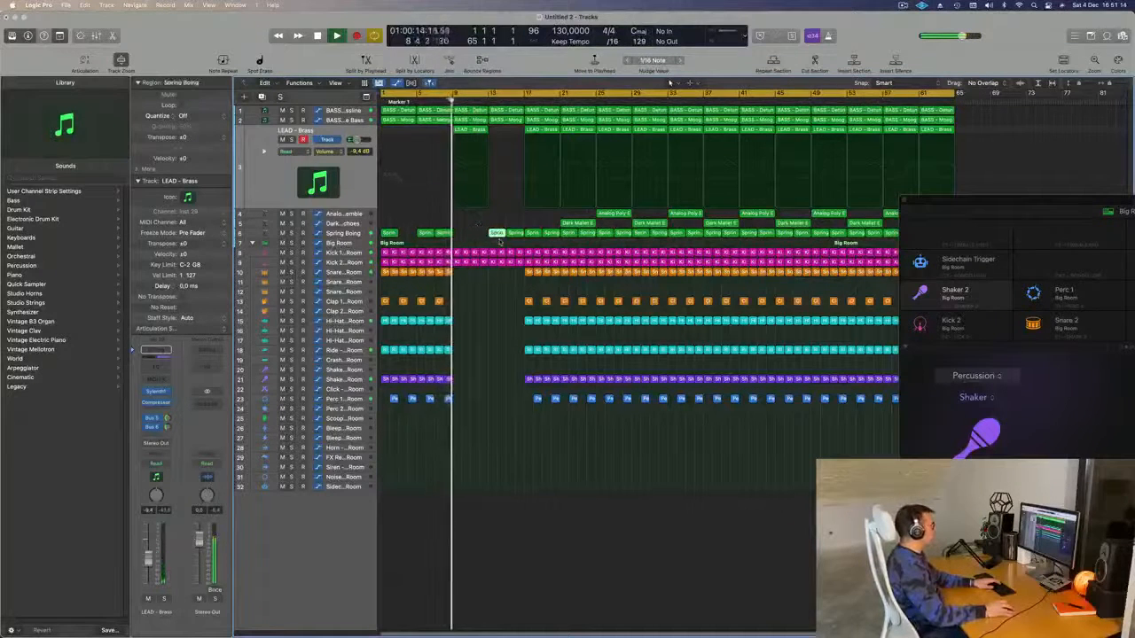
{"action": "scroll", "coordinate": [487, 141], "scroll_direction": "down", "scroll_amount": 1}
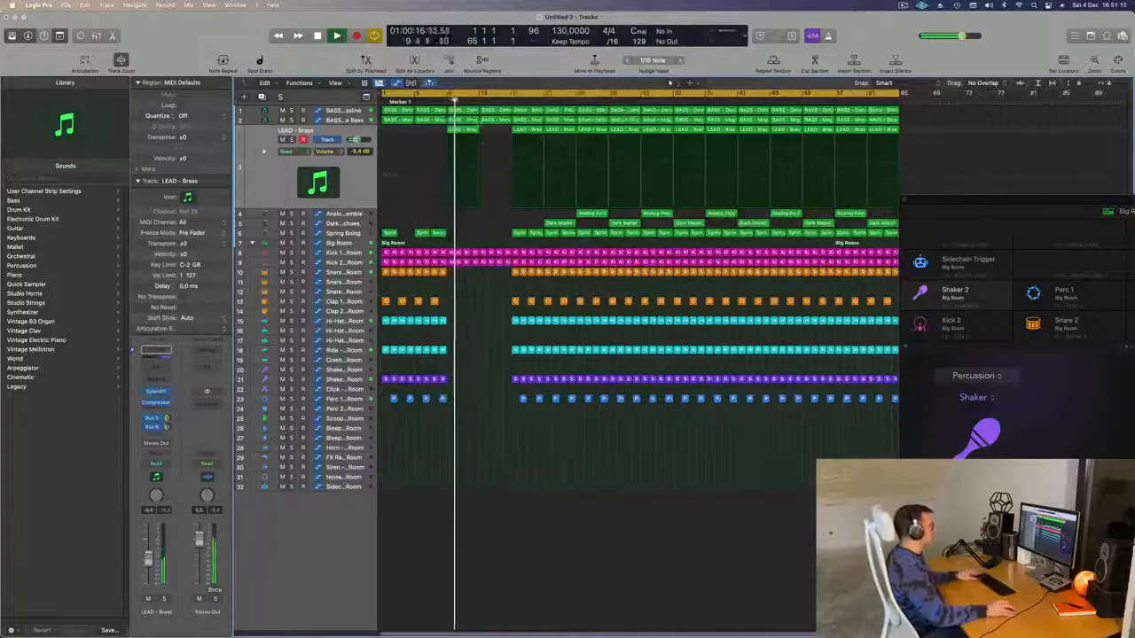
{"action": "left_click_drag", "start_coordinate": [487, 142], "coordinate": [497, 135]}
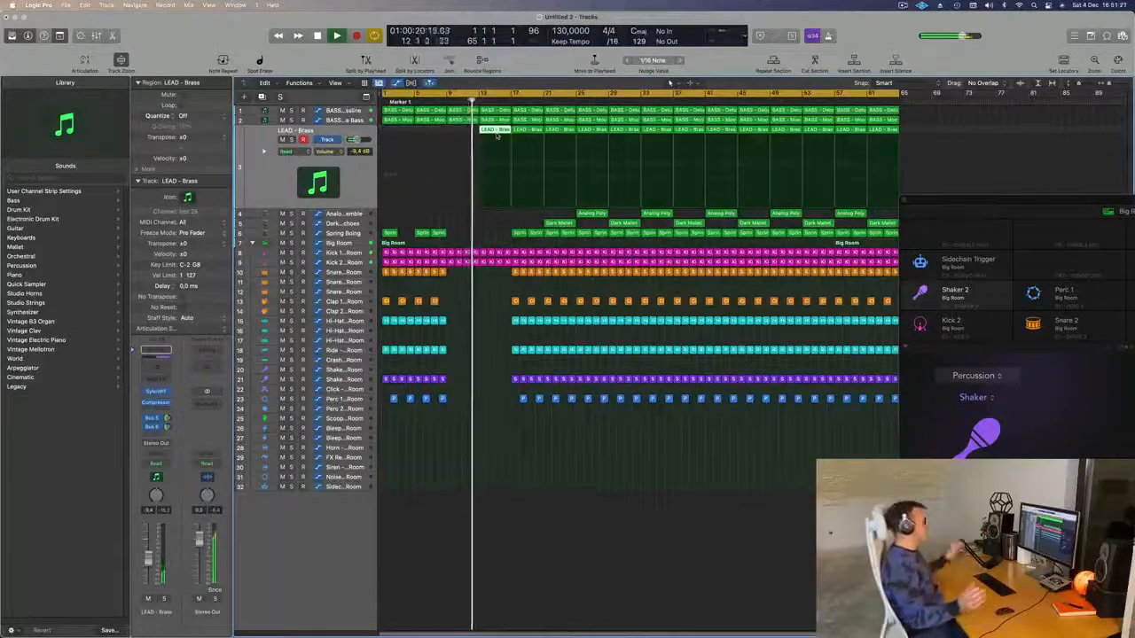